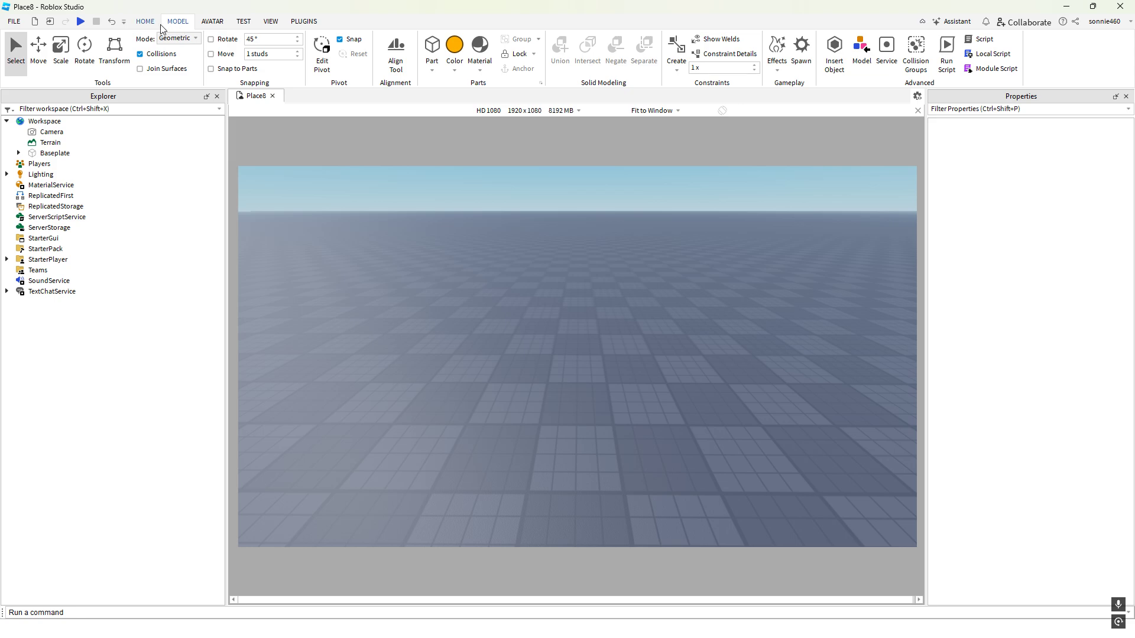
# Insert a block part onto the baseplate and focus the view on it
pyautogui.moveTo(401, 232); pyautogui.dragTo(530, 294, button='right')
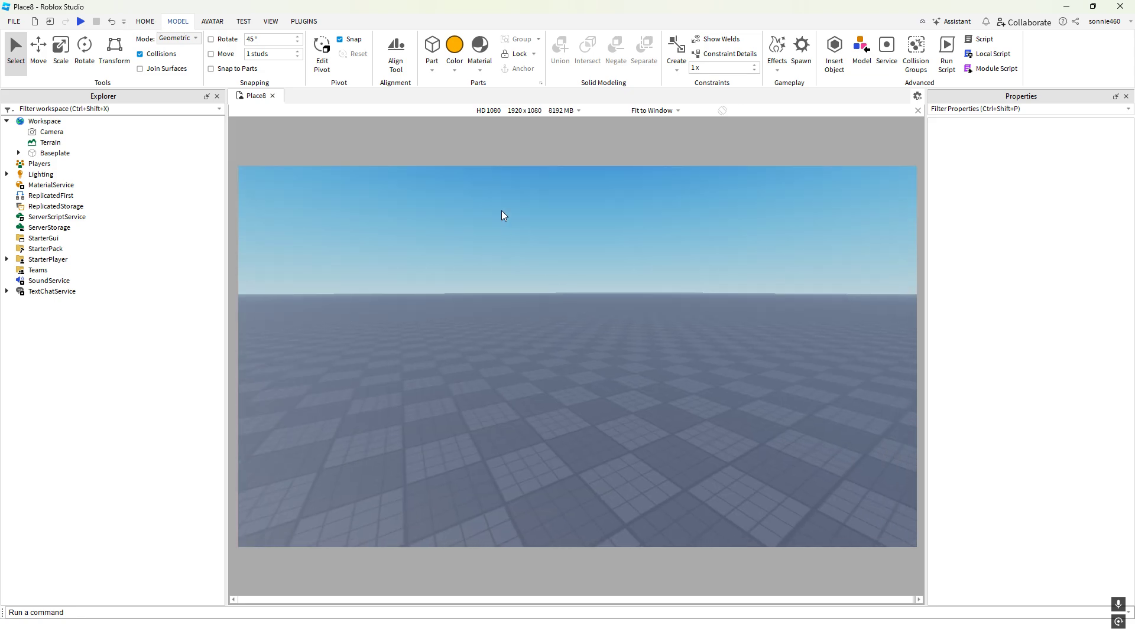
pyautogui.moveTo(501, 210); pyautogui.dragTo(527, 263, button='right')
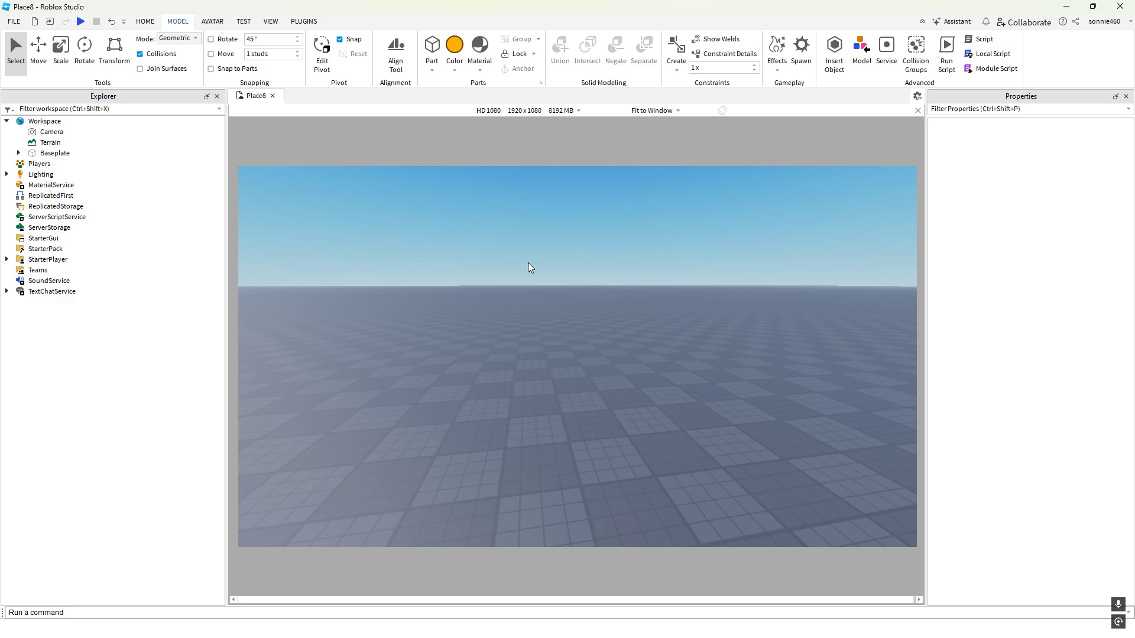
pyautogui.moveTo(507, 242); pyautogui.dragTo(500, 249, button='right')
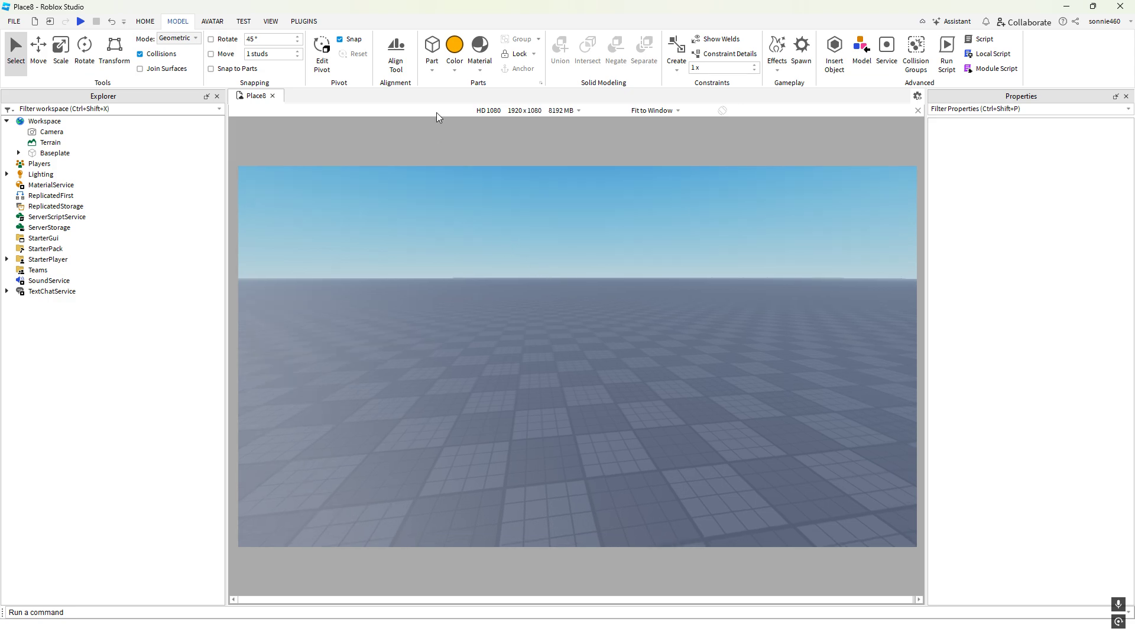
pyautogui.click(432, 52)
pyautogui.press('f')
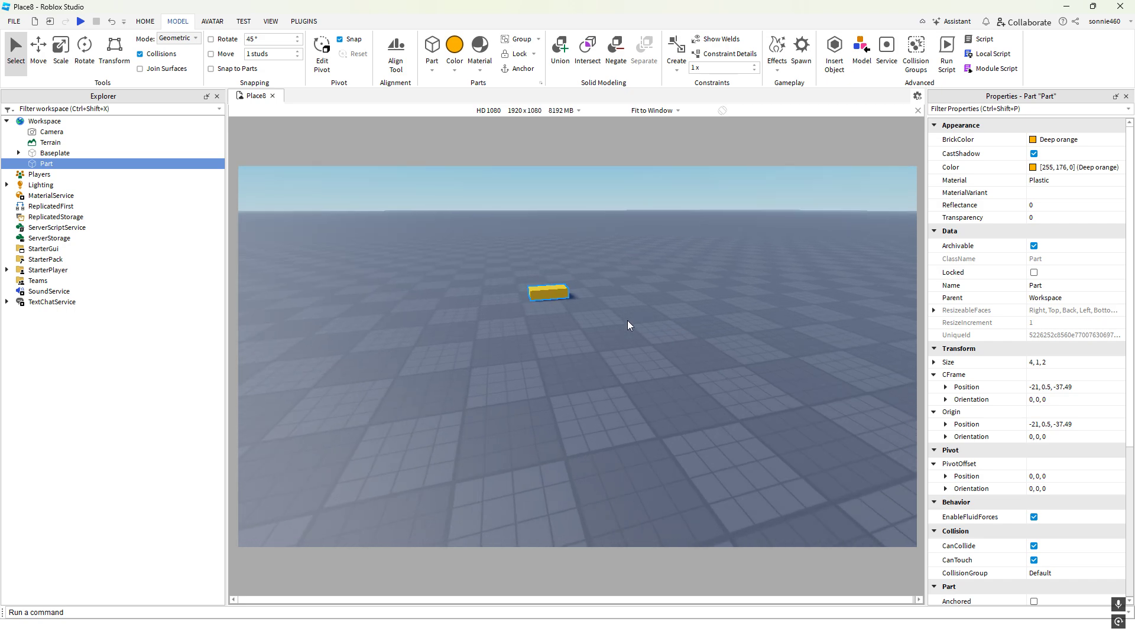
# Move the block about 1.2 studs in the positive X direction with the Move tool, leaving it deselected
pyautogui.click(37, 51)
pyautogui.press('f')
pyautogui.scroll(3, 589, 349)
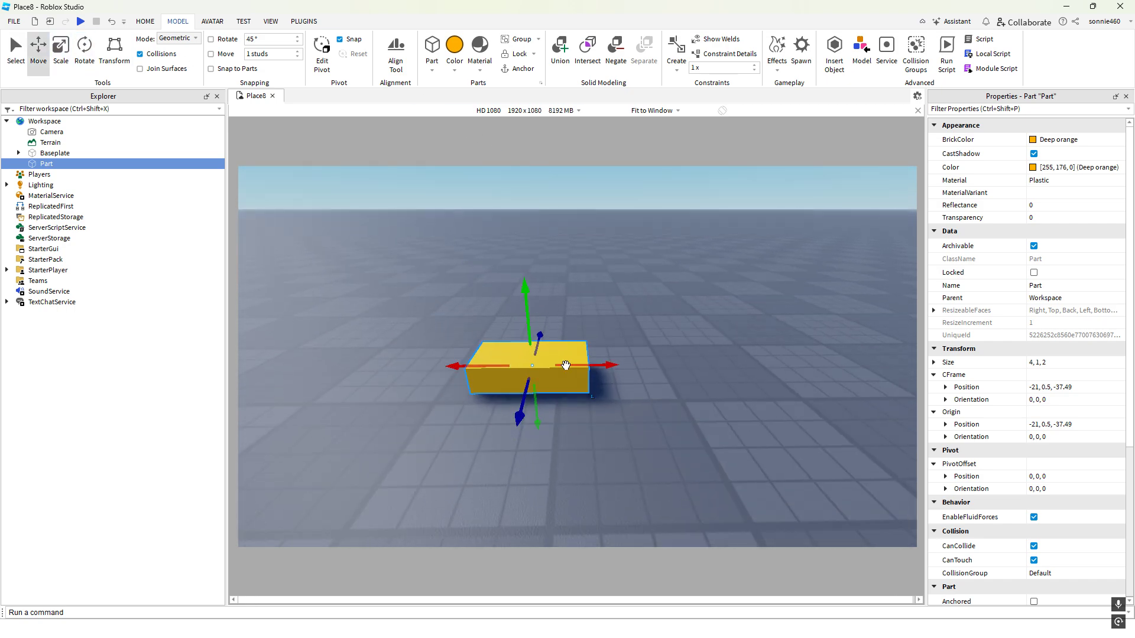
pyautogui.scroll(-2, 591, 367)
pyautogui.scroll(1, 682, 371)
pyautogui.press('w')
pyautogui.press('q')
pyautogui.press('s')
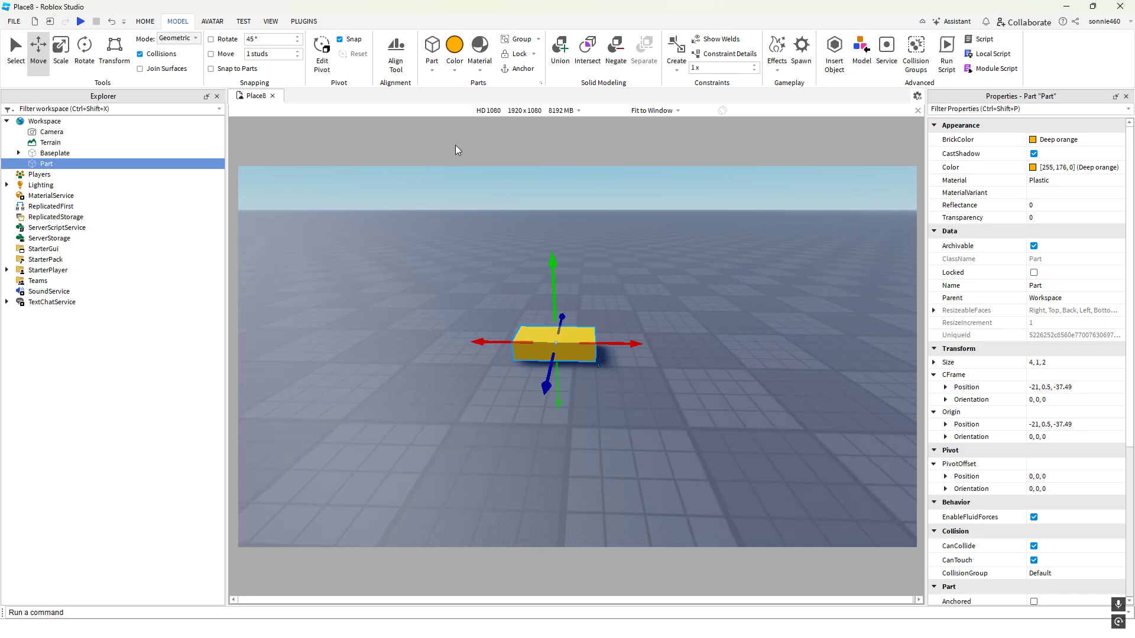
pyautogui.moveTo(621, 341); pyautogui.dragTo(653, 342)
pyautogui.click(704, 342)
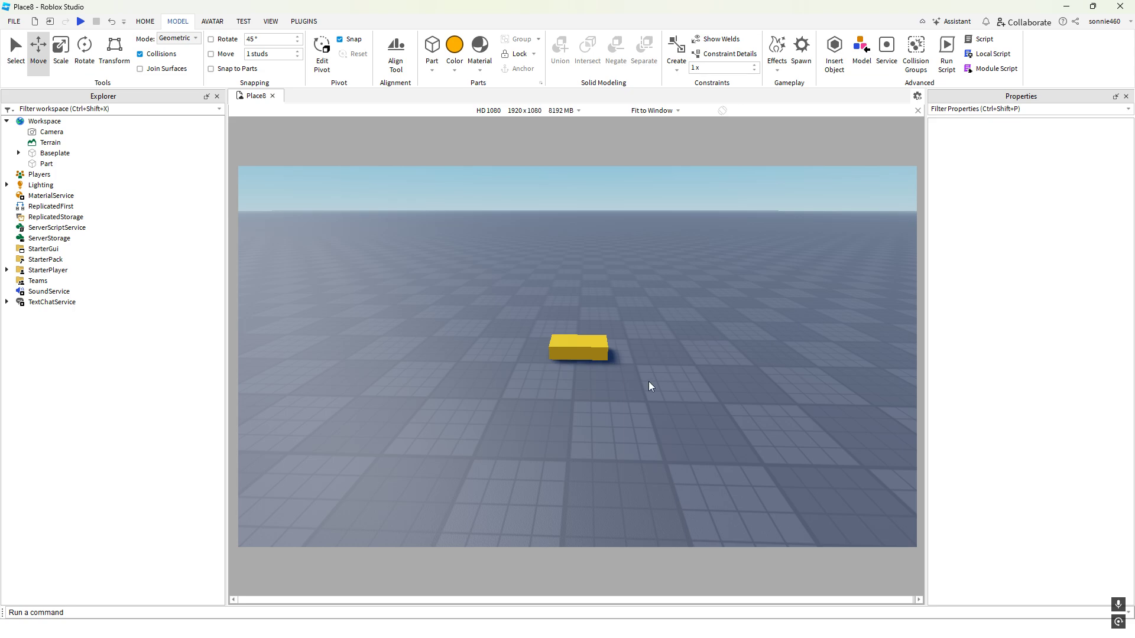
# Select the block and examine it from several views along with its transform, pivot, collision and part properties
pyautogui.click(598, 349)
pyautogui.press('w')
pyautogui.press('d')
pyautogui.moveTo(703, 355); pyautogui.dragTo(715, 328, button='right')
pyautogui.press('a')
pyautogui.press('d')
pyautogui.press('w')
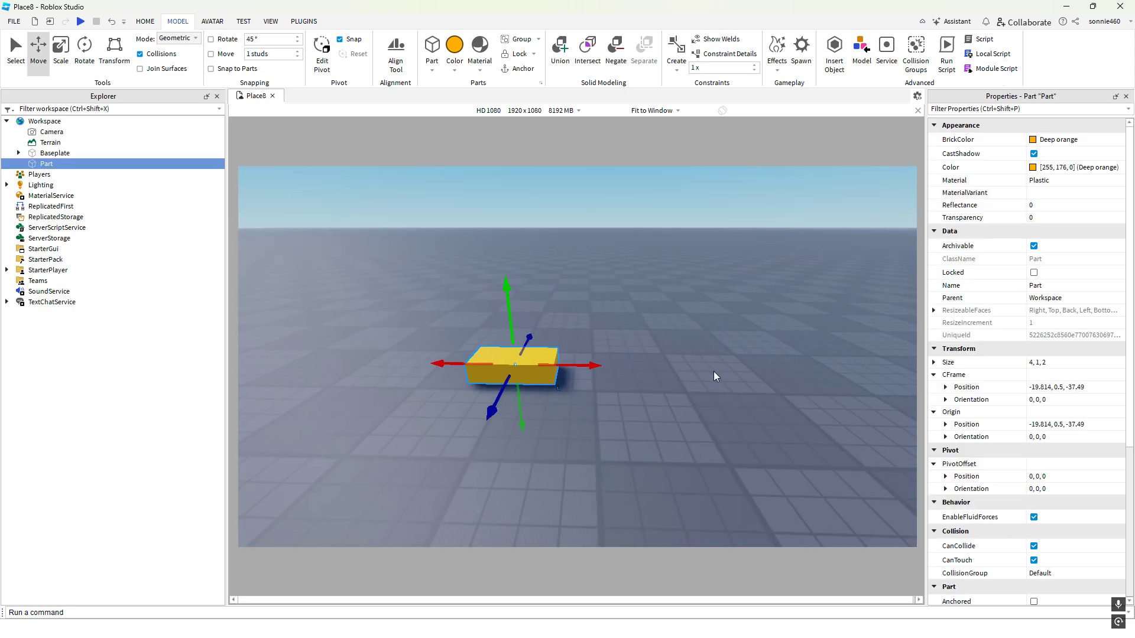
pyautogui.moveTo(714, 371); pyautogui.dragTo(714, 371, button='right')
pyautogui.press('a')
pyautogui.scroll(-6, 1003, 232)
pyautogui.scroll(6, 1002, 231)
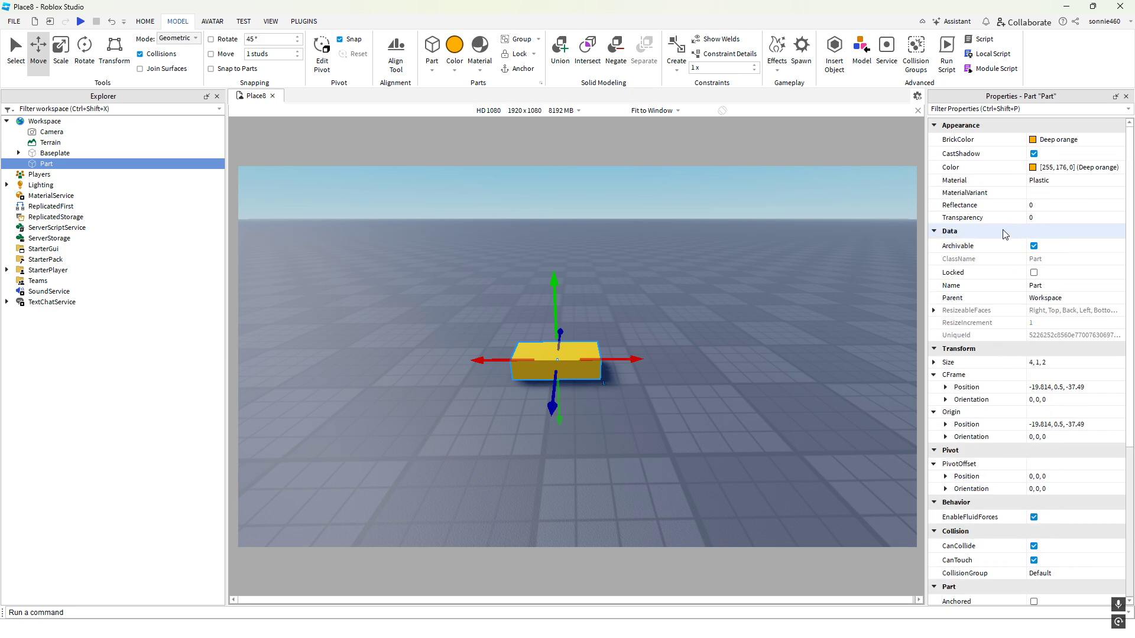
pyautogui.press('f')
pyautogui.press('d')
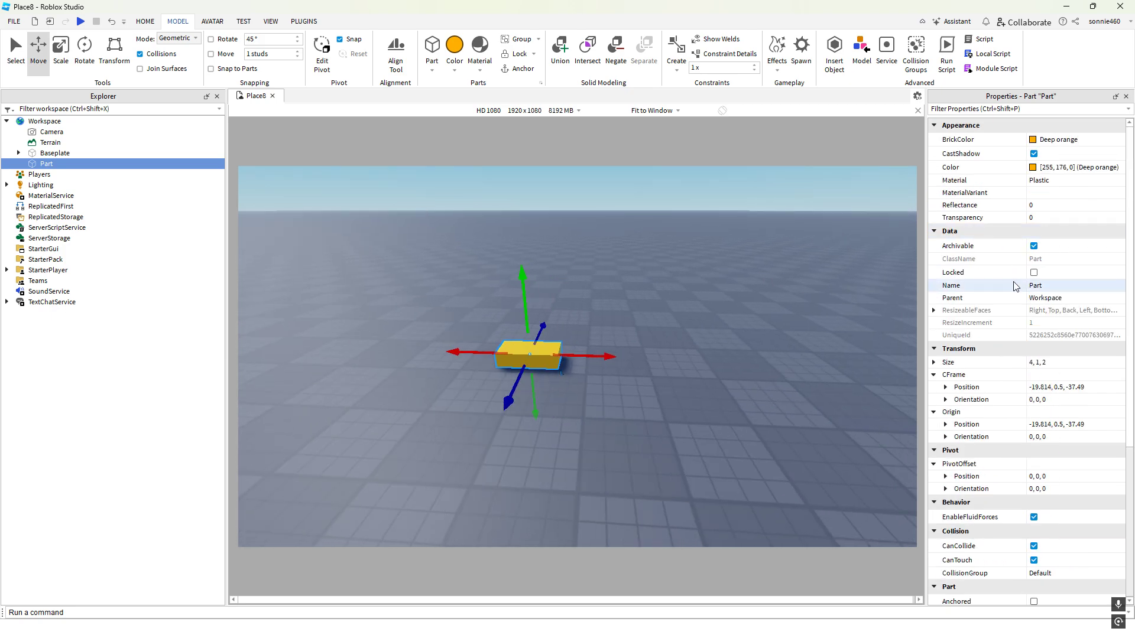
pyautogui.moveTo(729, 269); pyautogui.dragTo(685, 261, button='right')
pyautogui.press('a')
pyautogui.press('d')
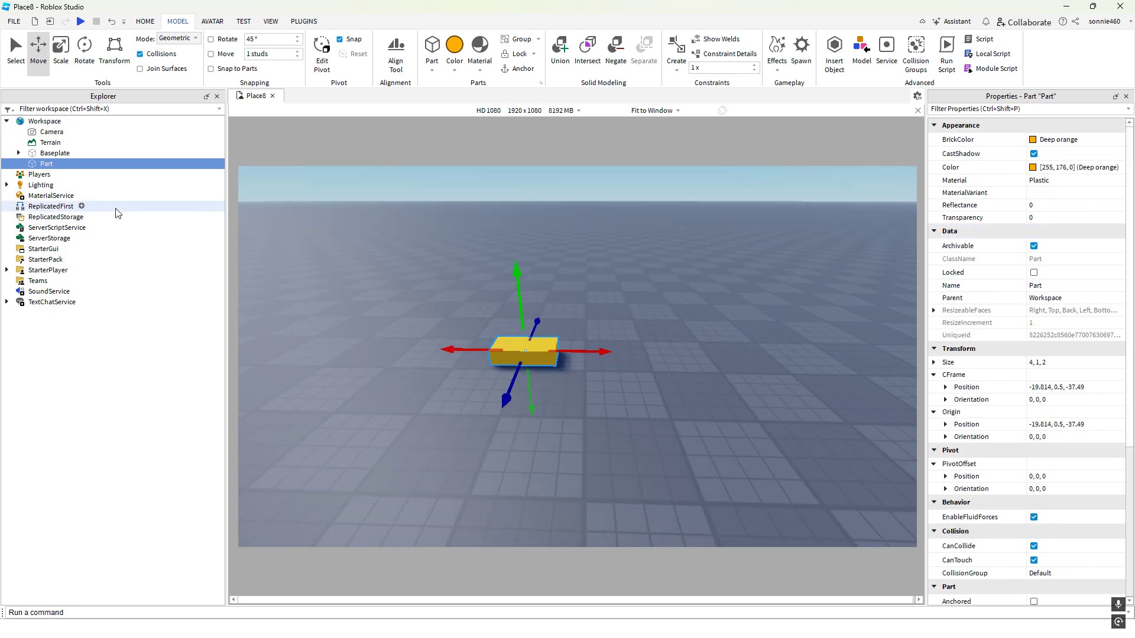
pyautogui.scroll(1, 722, 319)
pyautogui.scroll(-4, 972, 331)
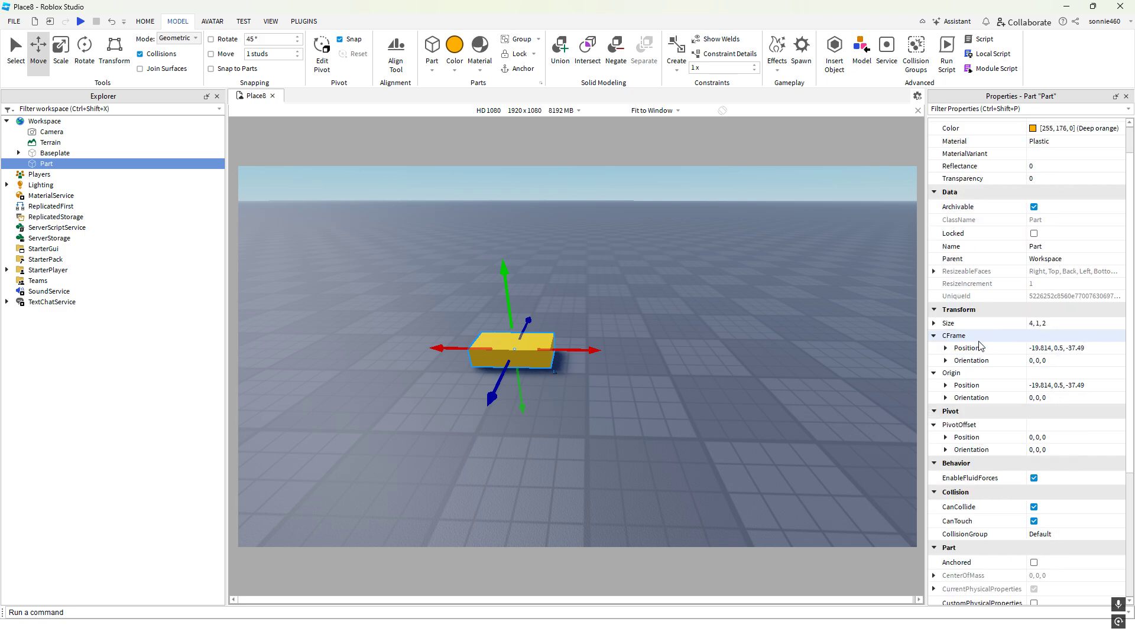
# Insert a second block part beside the first one and delete it again
pyautogui.click(432, 70)
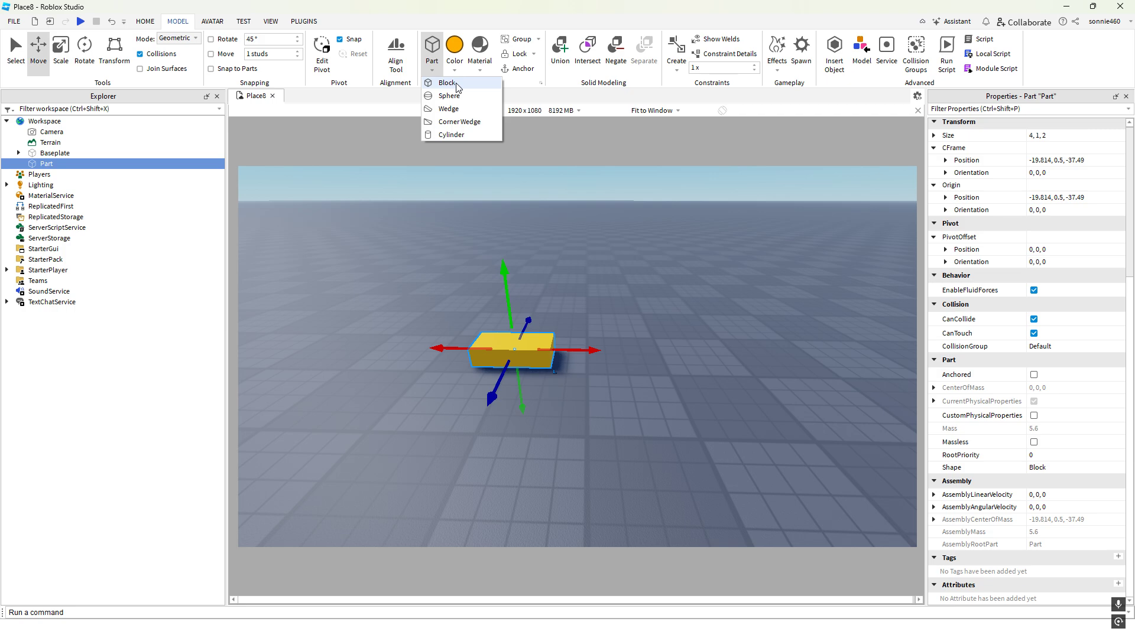
pyautogui.click(456, 87)
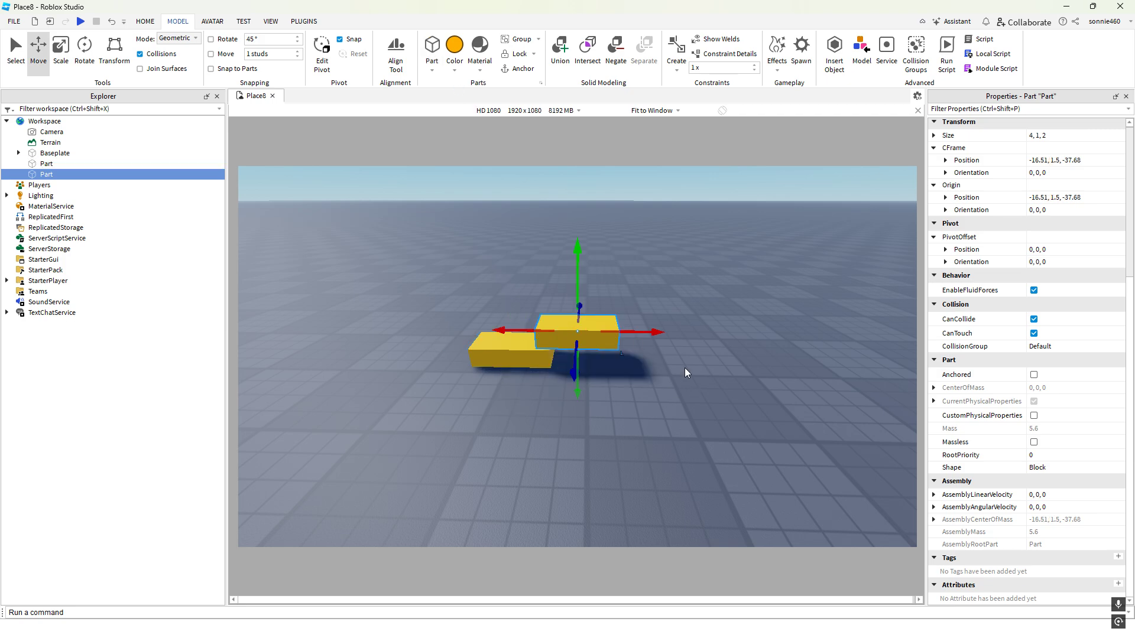
pyautogui.click(606, 331)
pyautogui.press('Delete')
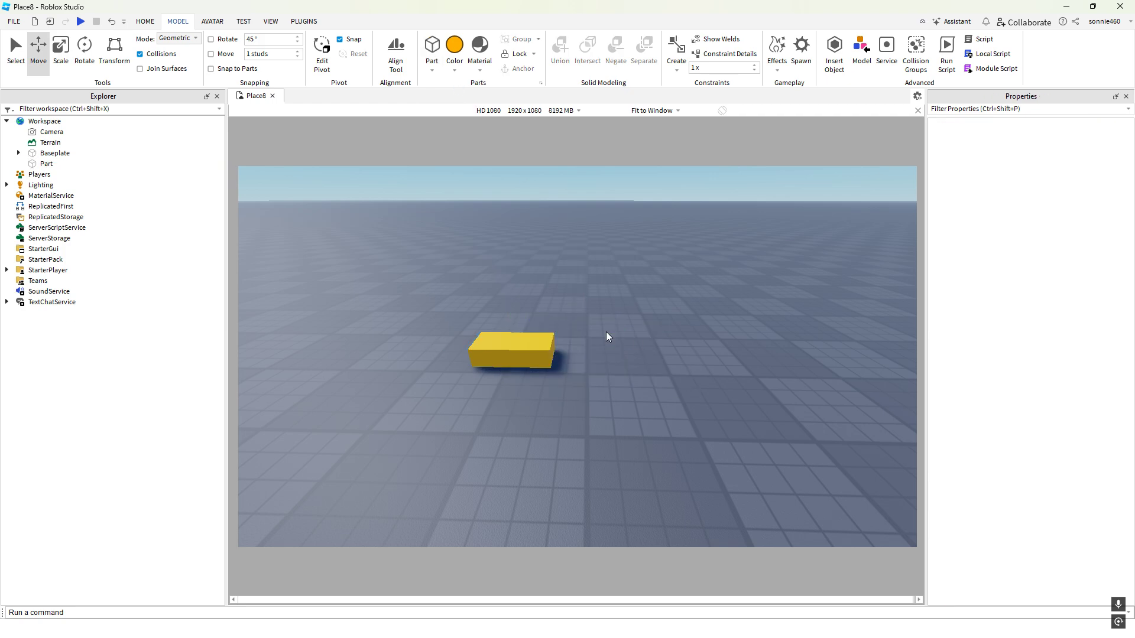
# Insert a sphere part and move it about 10.8 studs along the X axis, away from the block
pyautogui.click(511, 349)
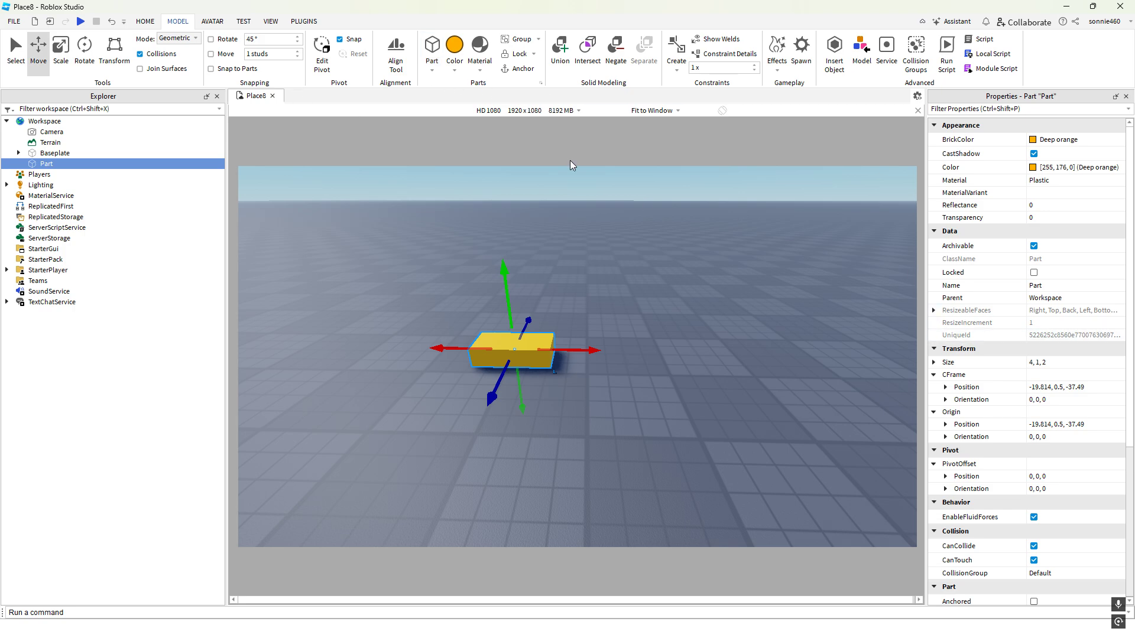
pyautogui.click(433, 71)
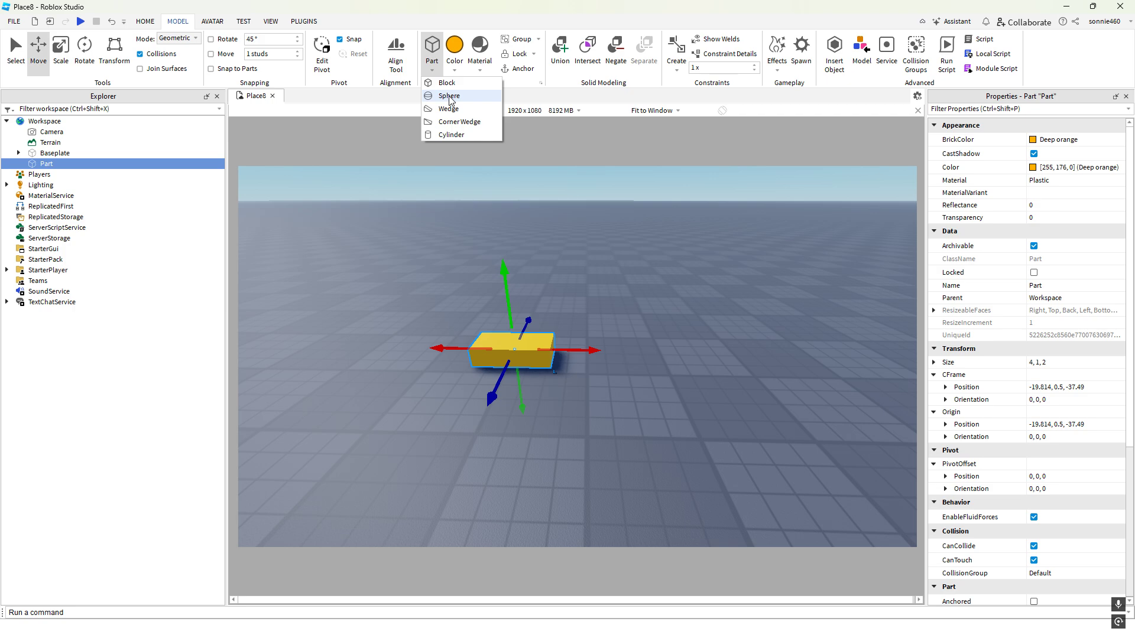
pyautogui.click(449, 97)
pyautogui.moveTo(637, 314); pyautogui.dragTo(759, 315)
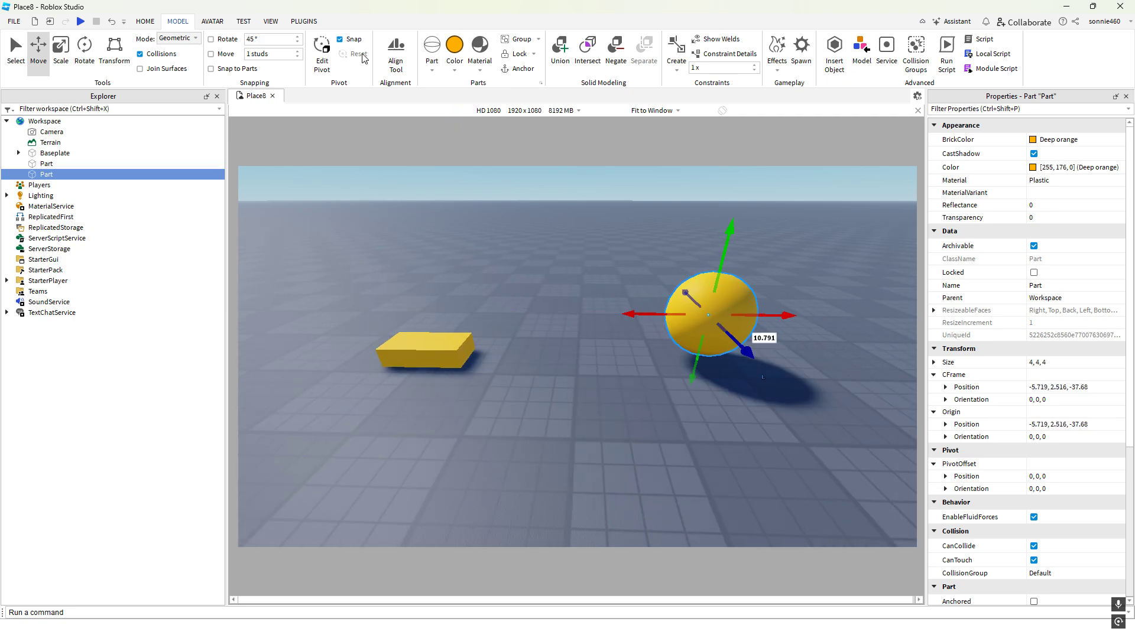
# Look over the available part shapes and delete the sphere from the workspace
pyautogui.click(432, 71)
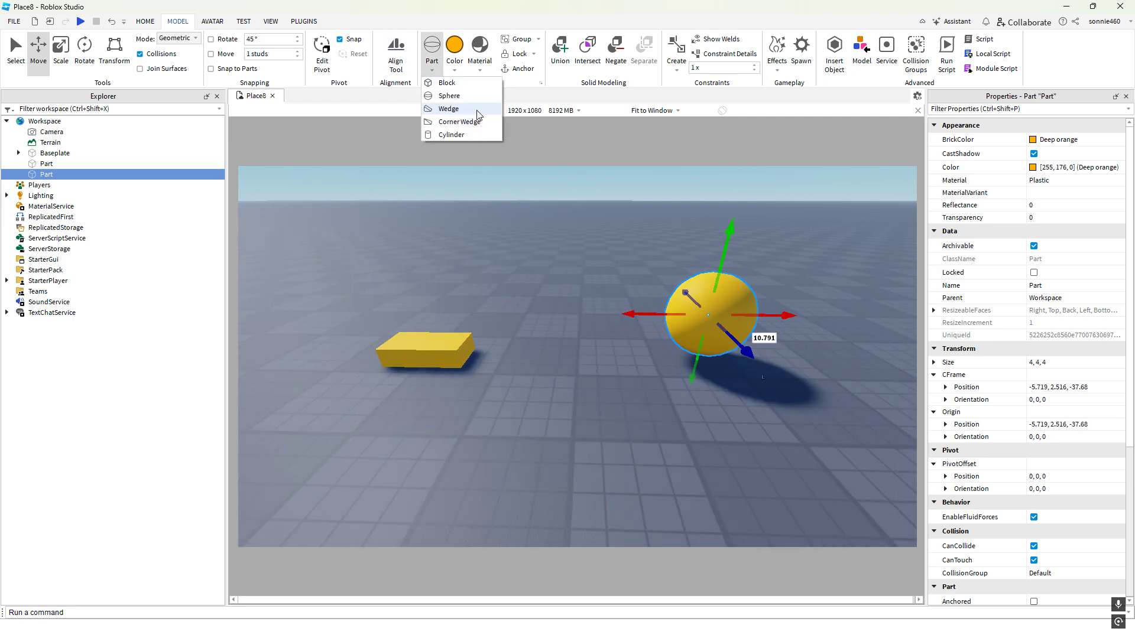
pyautogui.click(604, 18)
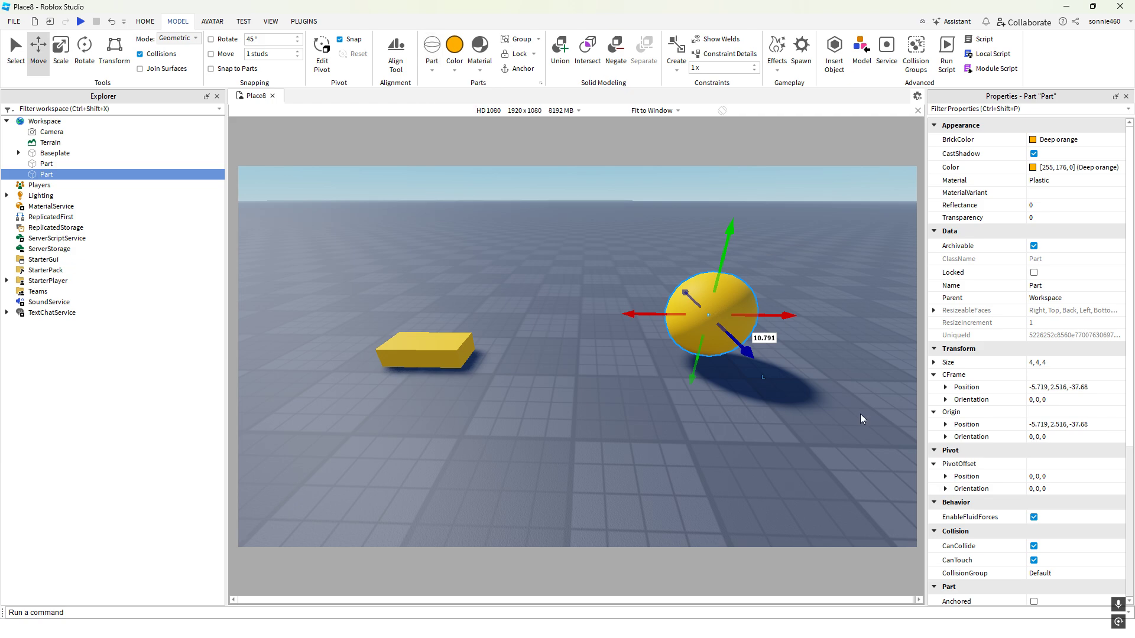
pyautogui.click(861, 419)
pyautogui.click(711, 313)
pyautogui.press('Delete')
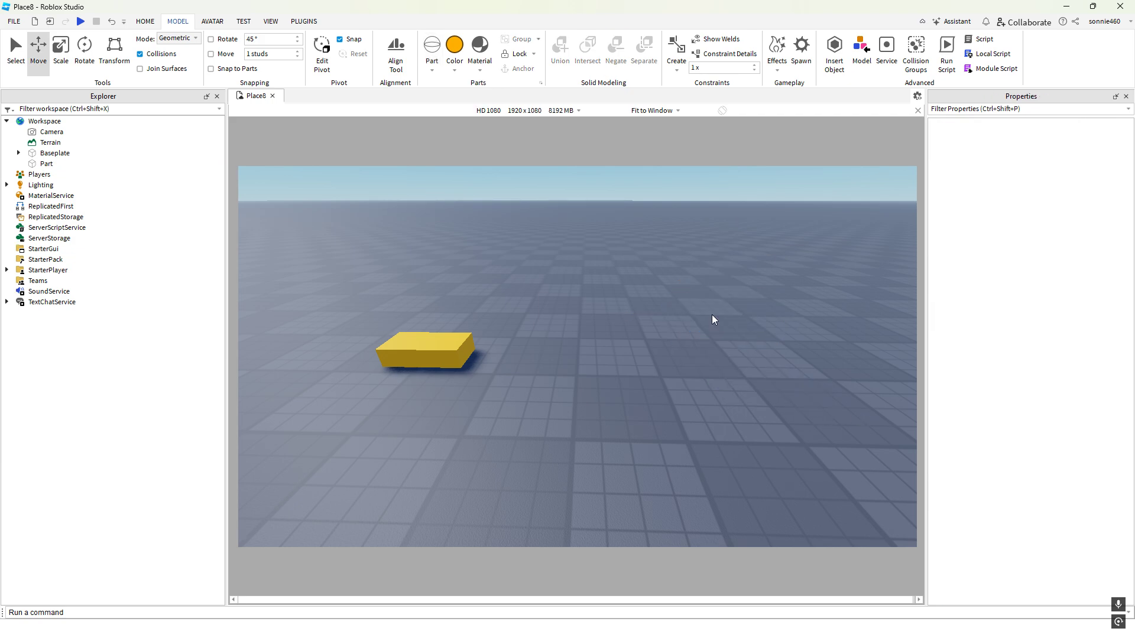
# Select the remaining block part and change its Shape property to Wedge
pyautogui.click(430, 332)
pyautogui.press('a')
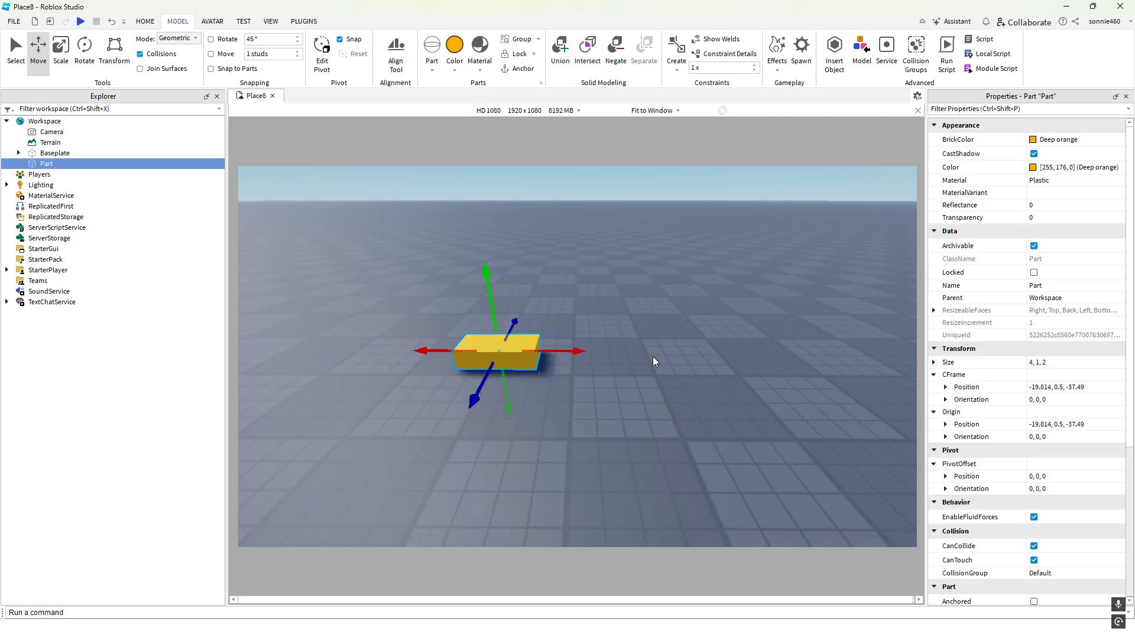
pyautogui.press('w')
pyautogui.press('d')
pyautogui.scroll(-5, 1021, 355)
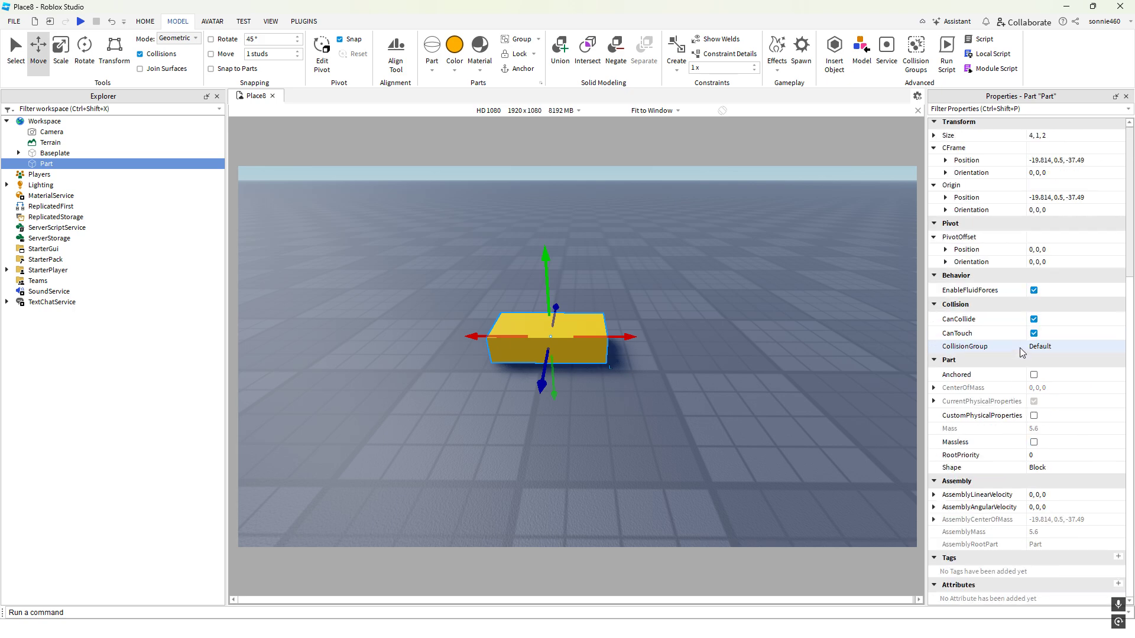
pyautogui.click(1058, 470)
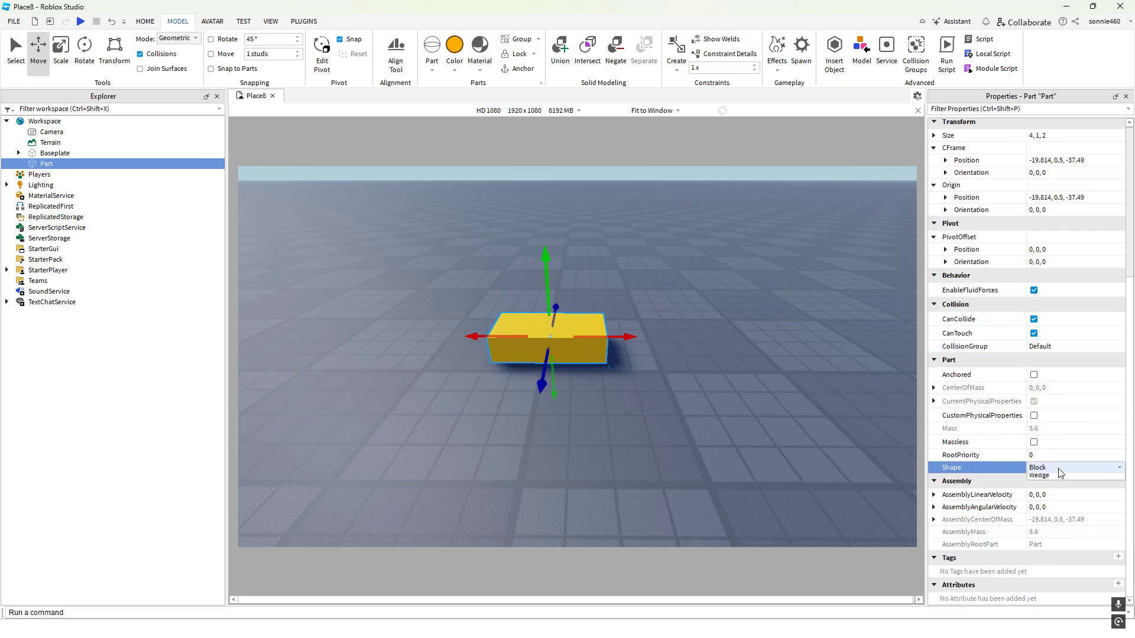
pyautogui.click(1060, 475)
pyautogui.click(1051, 480)
pyautogui.press('Down')
pyautogui.press('Down')
pyautogui.press('Down')
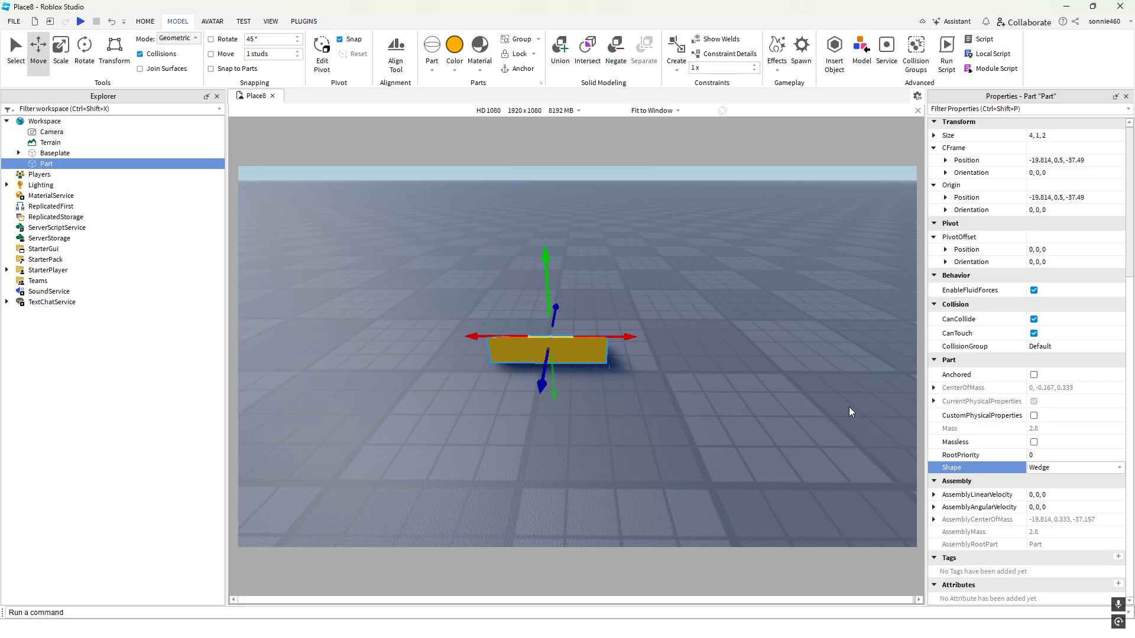
# Switch the part's Shape property back to Block
pyautogui.press('Up')
pyautogui.press('Up')
pyautogui.press('Up')
pyautogui.press('Down')
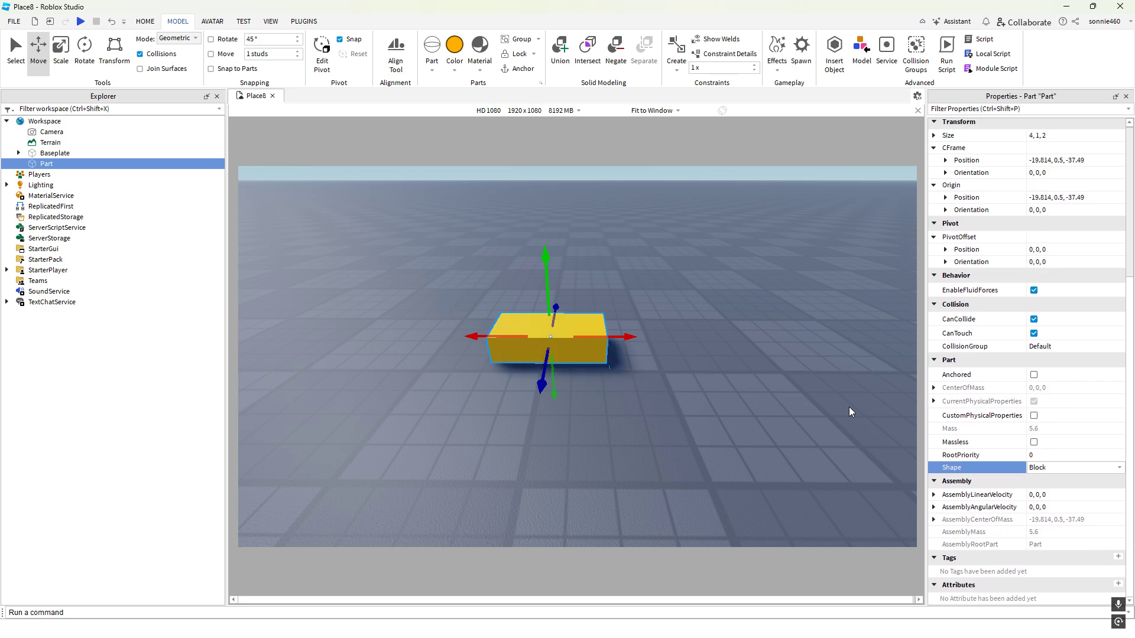
pyautogui.press('Up')
pyautogui.press('Down')
pyautogui.moveTo(845, 404); pyautogui.dragTo(840, 404, button='right')
pyautogui.press('w')
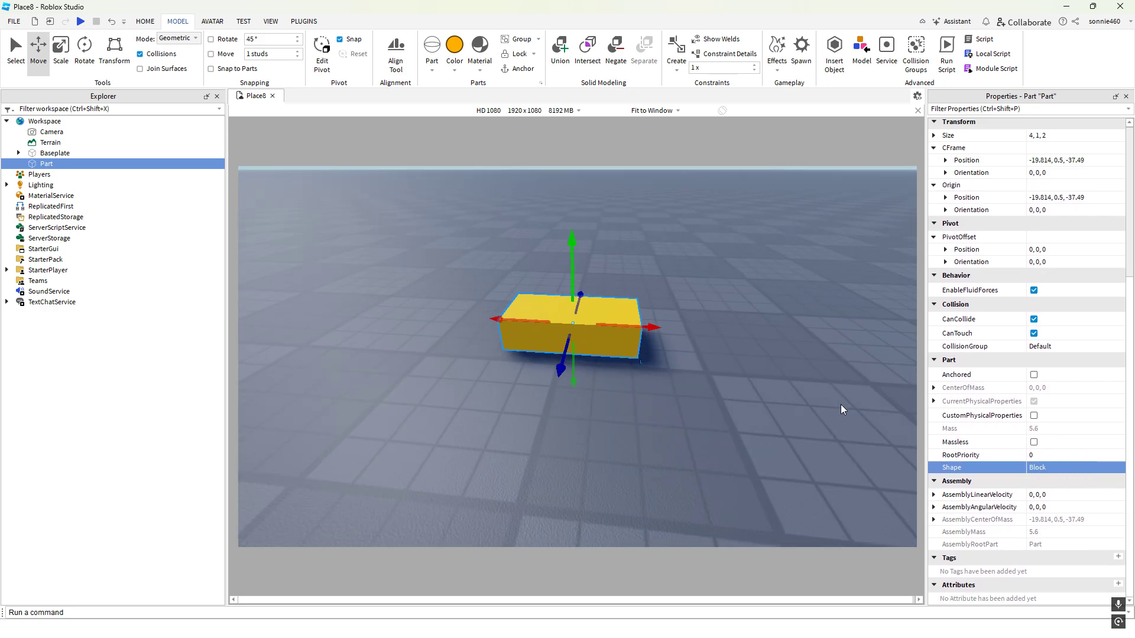
pyautogui.rightClick(841, 404)
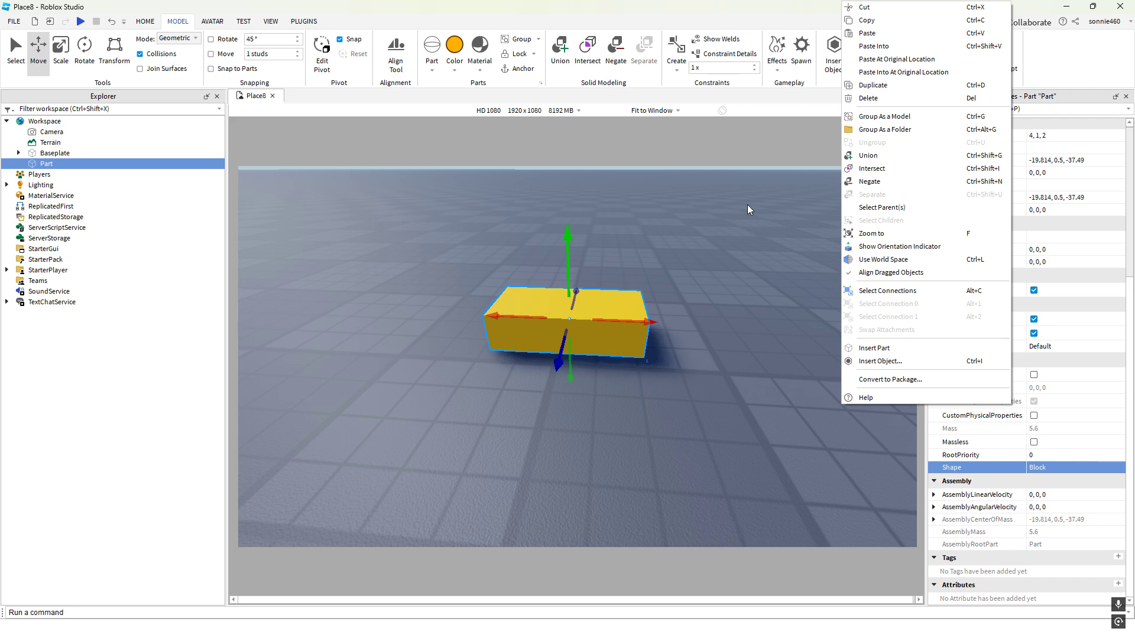
pyautogui.click(748, 2)
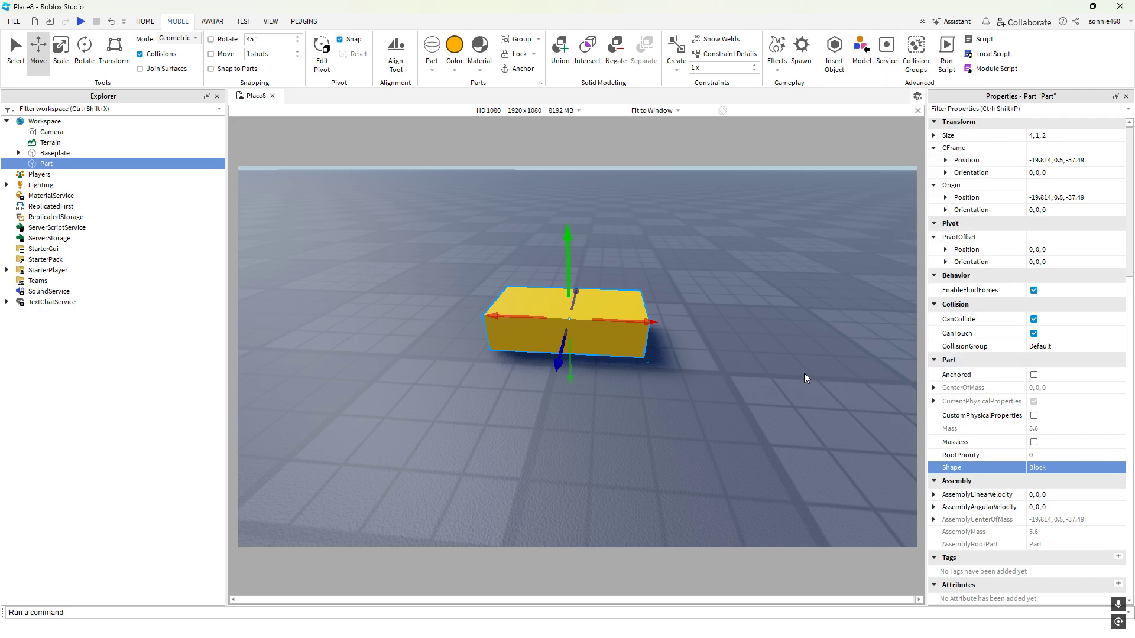
pyautogui.moveTo(708, 347); pyautogui.dragTo(708, 347, button='right')
pyautogui.press('s')
pyautogui.press('w')
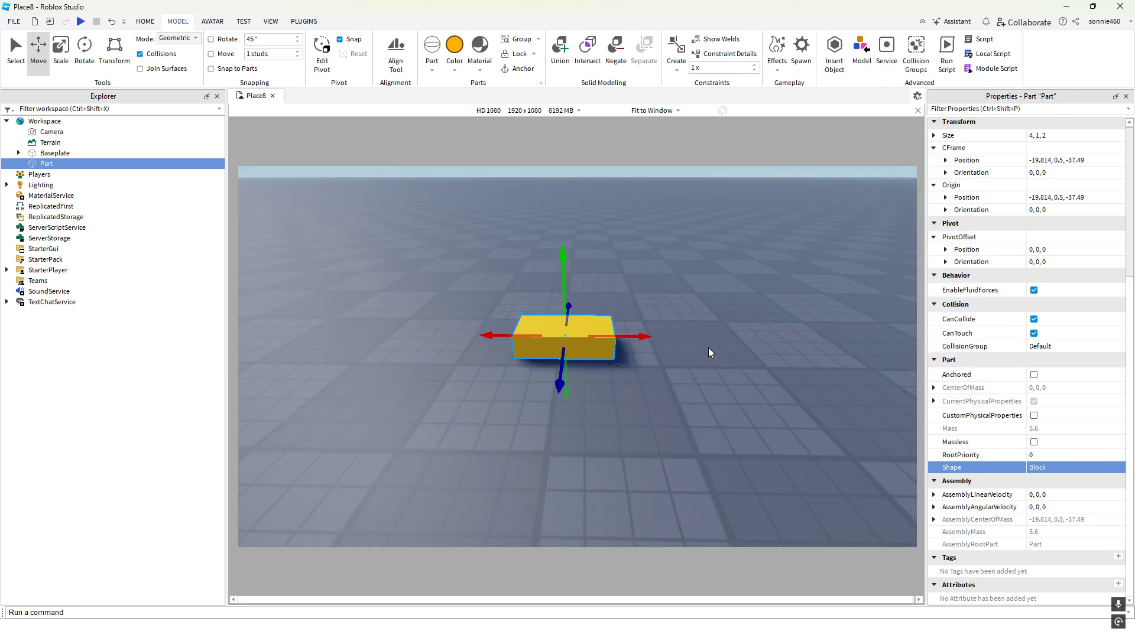
pyautogui.scroll(1, 708, 348)
pyautogui.scroll(-1, 708, 347)
pyautogui.scroll(-1, 708, 347)
# Stretch the block along the X axis to a length of about 12.5 studs with the Scale tool
pyautogui.click(82, 59)
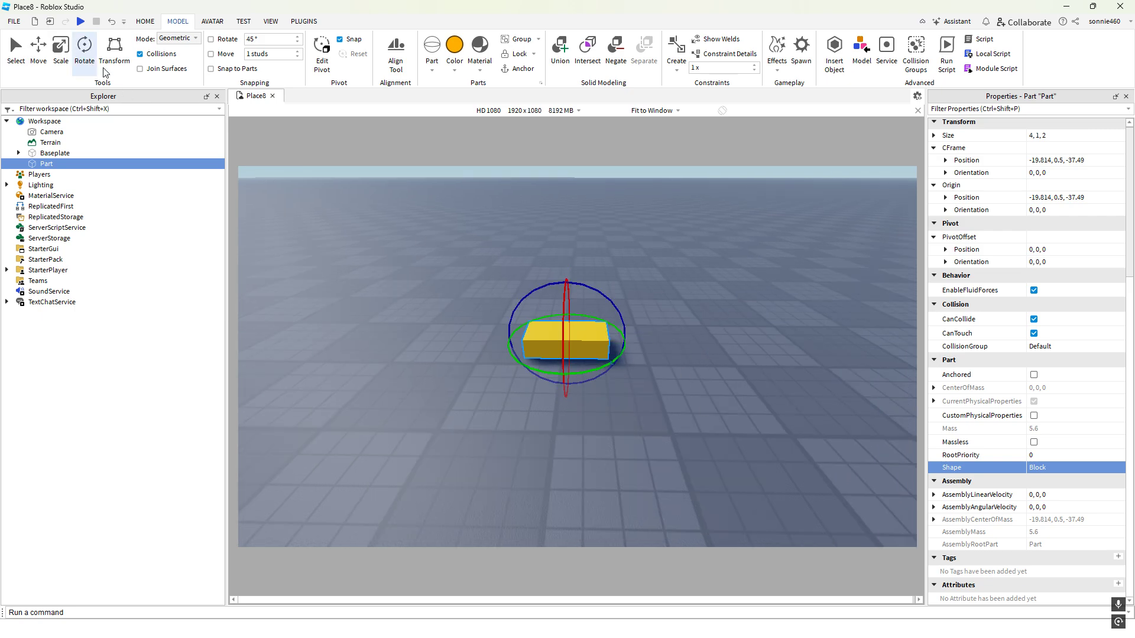
pyautogui.click(61, 50)
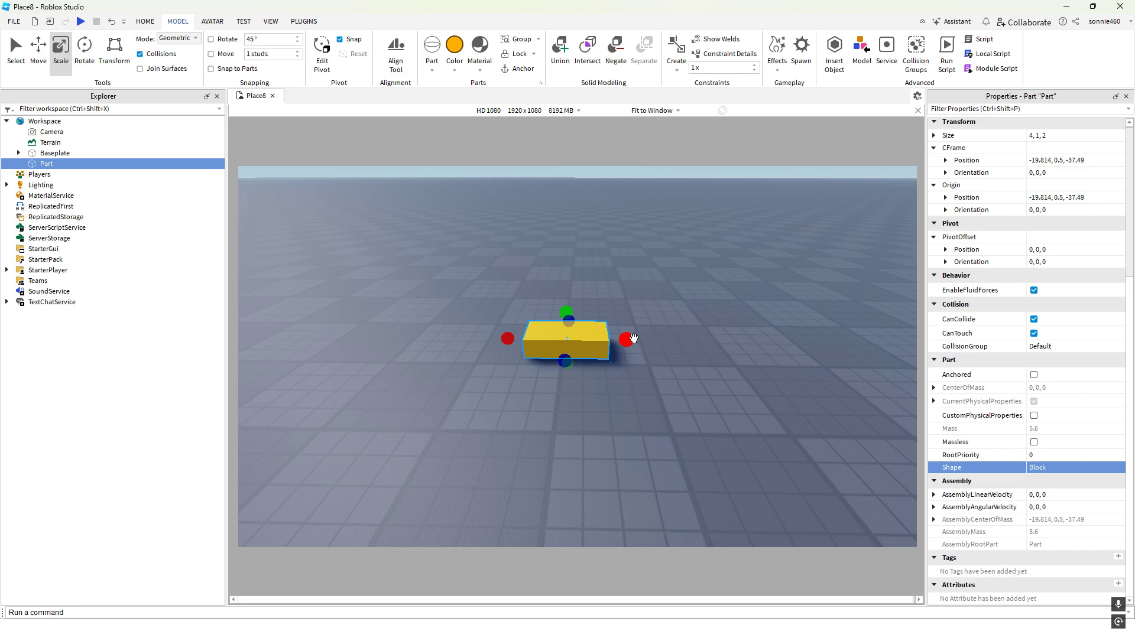
pyautogui.moveTo(628, 339)
pyautogui.mouseDown()
pyautogui.moveTo(798, 348)
pyautogui.moveTo(616, 345)
pyautogui.mouseUp()
pyautogui.scroll(5, 690, 355)
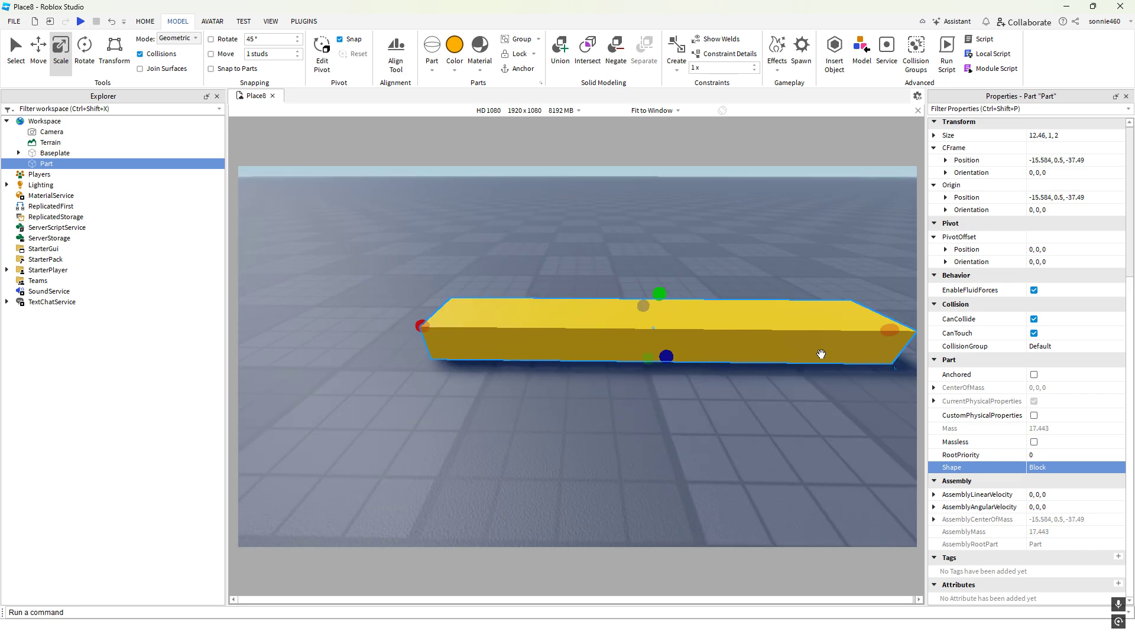
# Shorten the block along the X axis to a length of about 3.3 studs
pyautogui.moveTo(824, 333); pyautogui.dragTo(484, 329)
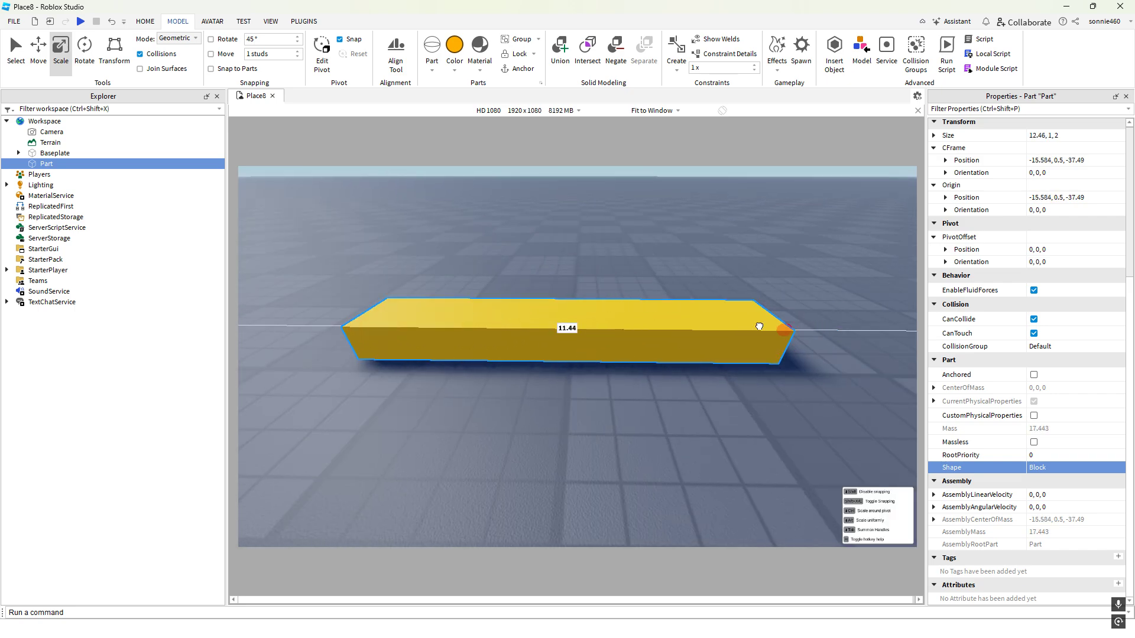
pyautogui.press('w')
pyautogui.press('a')
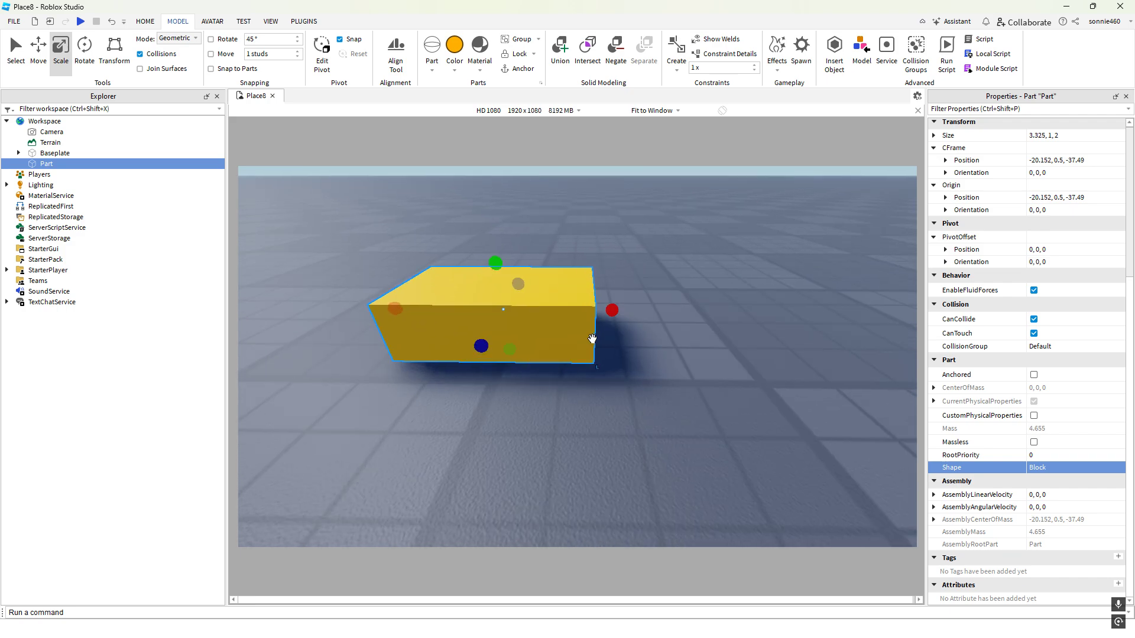
# Deselect the block and start a playtest of the place
pyautogui.press('e')
pyautogui.moveTo(690, 356); pyautogui.dragTo(691, 356, button='right')
pyautogui.scroll(-2, 691, 359)
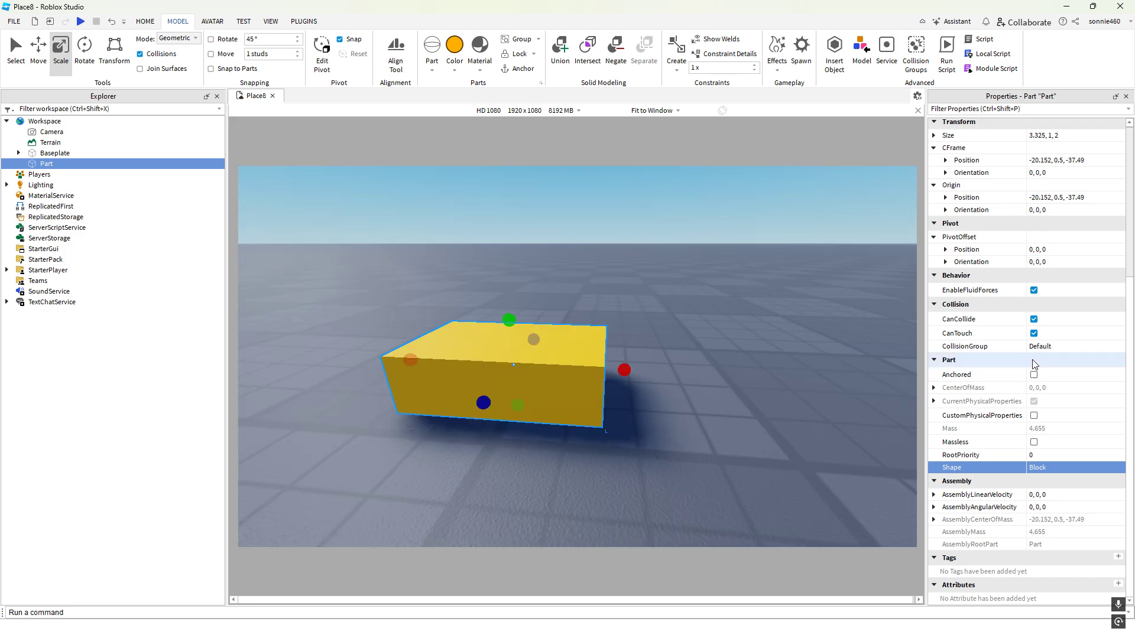
pyautogui.scroll(5, 1028, 361)
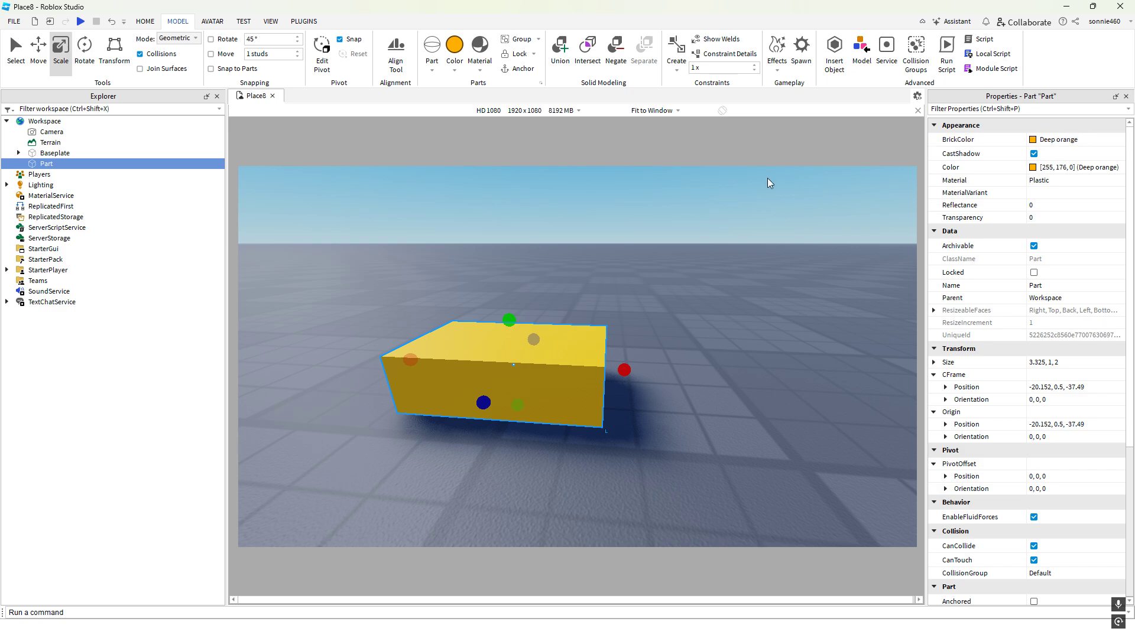
pyautogui.scroll(-2, 768, 182)
pyautogui.click(758, 198)
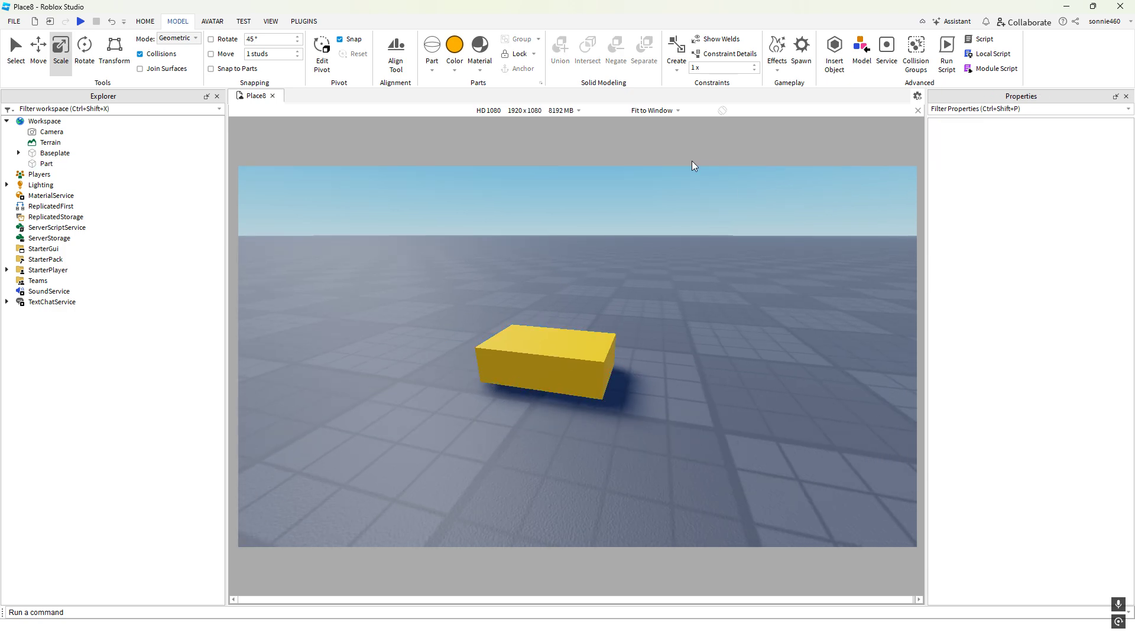
pyautogui.click(147, 24)
pyautogui.scroll(-1, 549, 204)
pyautogui.click(507, 46)
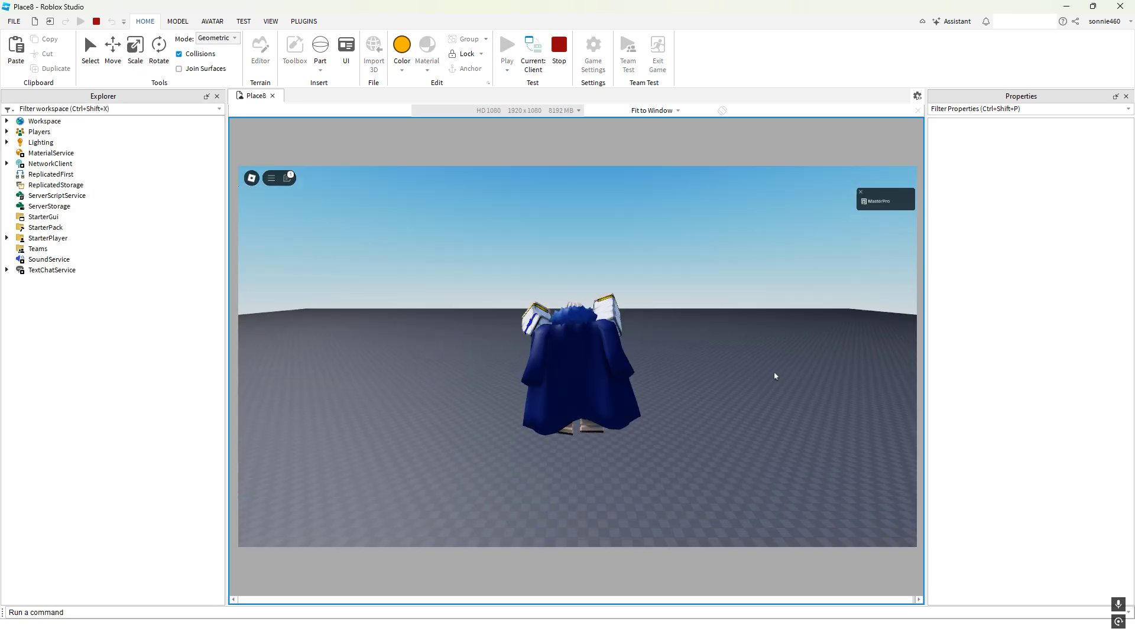
# Walk the avatar across the baseplate to the yellow block in the playtest
pyautogui.moveTo(774, 377); pyautogui.dragTo(775, 376, button='right')
pyautogui.press('w')
pyautogui.press('w')
pyautogui.press('a')
pyautogui.press('d')
pyautogui.press('d')
pyautogui.press('a')
pyautogui.press('d')
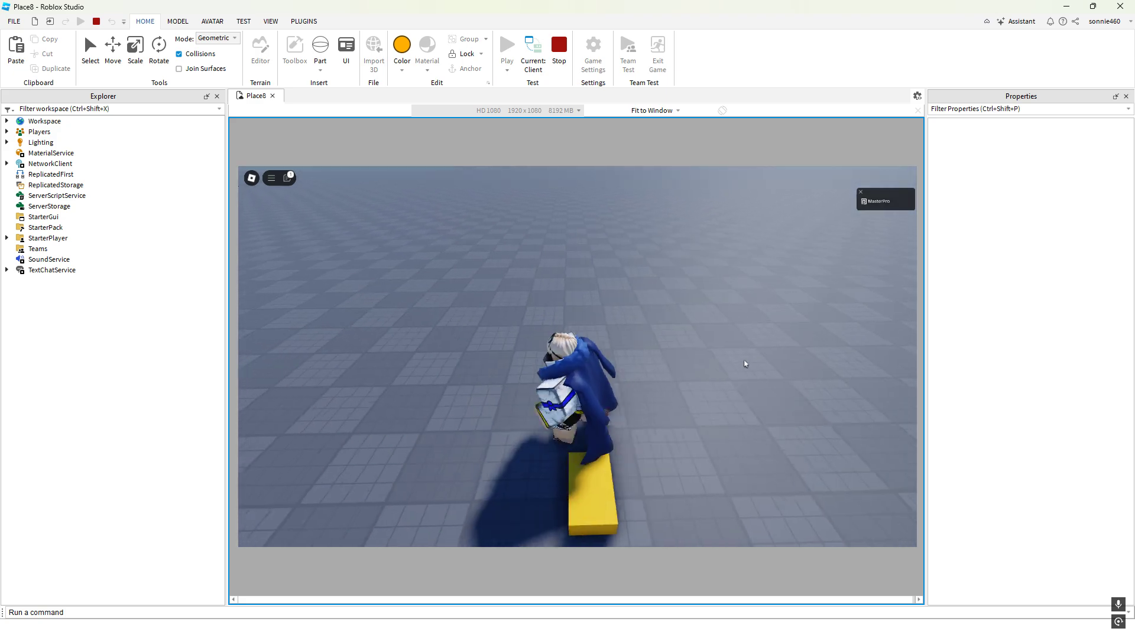
pyautogui.press('d')
# Walk the avatar back and forth around the yellow block to view it in-game from different sides
pyautogui.moveTo(703, 327); pyautogui.dragTo(702, 322, button='right')
pyautogui.press('a')
pyautogui.press('a')
pyautogui.press('d')
pyautogui.press('a')
pyautogui.press('w')
pyautogui.press('s')
pyautogui.press('w')
pyautogui.press('d')
pyautogui.press('a')
pyautogui.press('s')
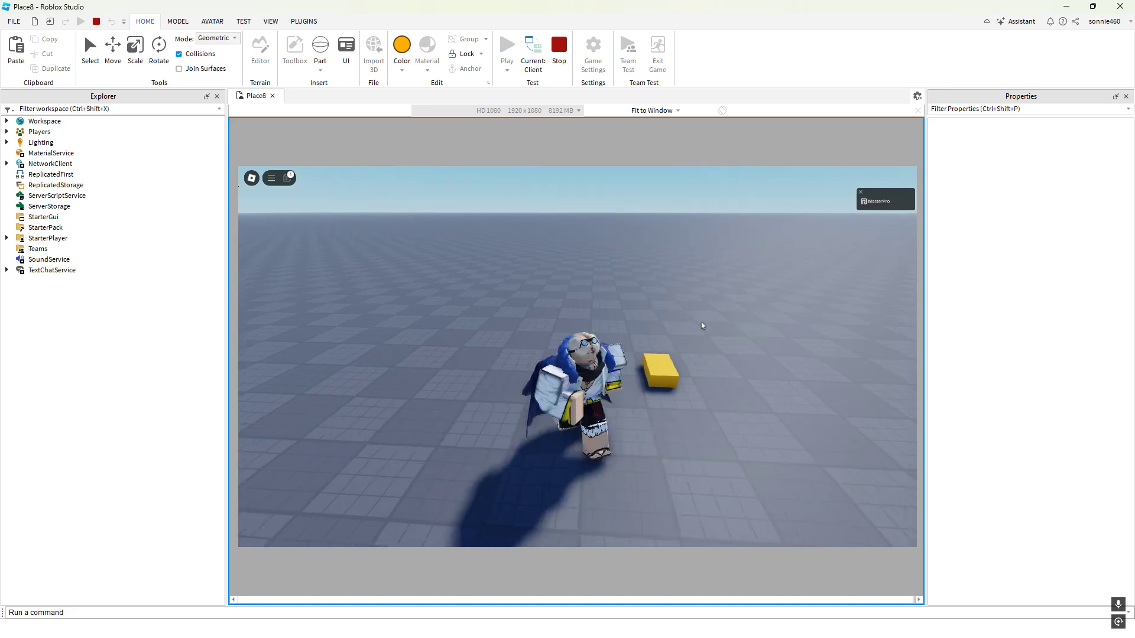
# Jump the avatar around the yellow block to try it in-game, and end the playtest
pyautogui.press('a')
pyautogui.press('space')
pyautogui.press('space')
pyautogui.press('space')
pyautogui.press('d')
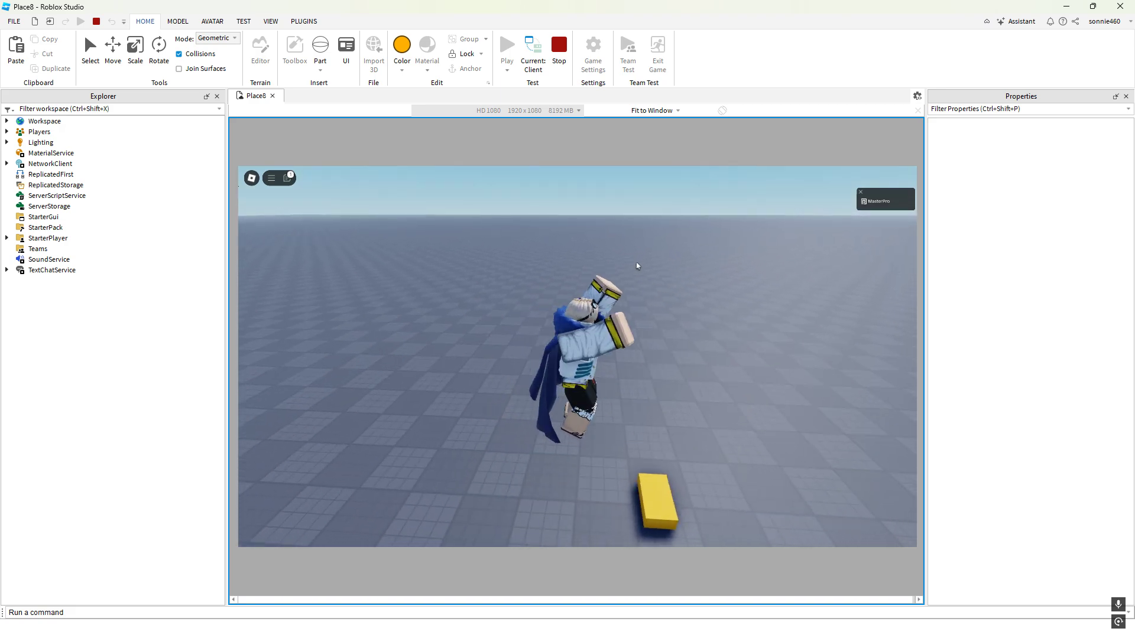
pyautogui.press('a')
pyautogui.press('space')
pyautogui.press('space')
pyautogui.press('s')
pyautogui.press('d')
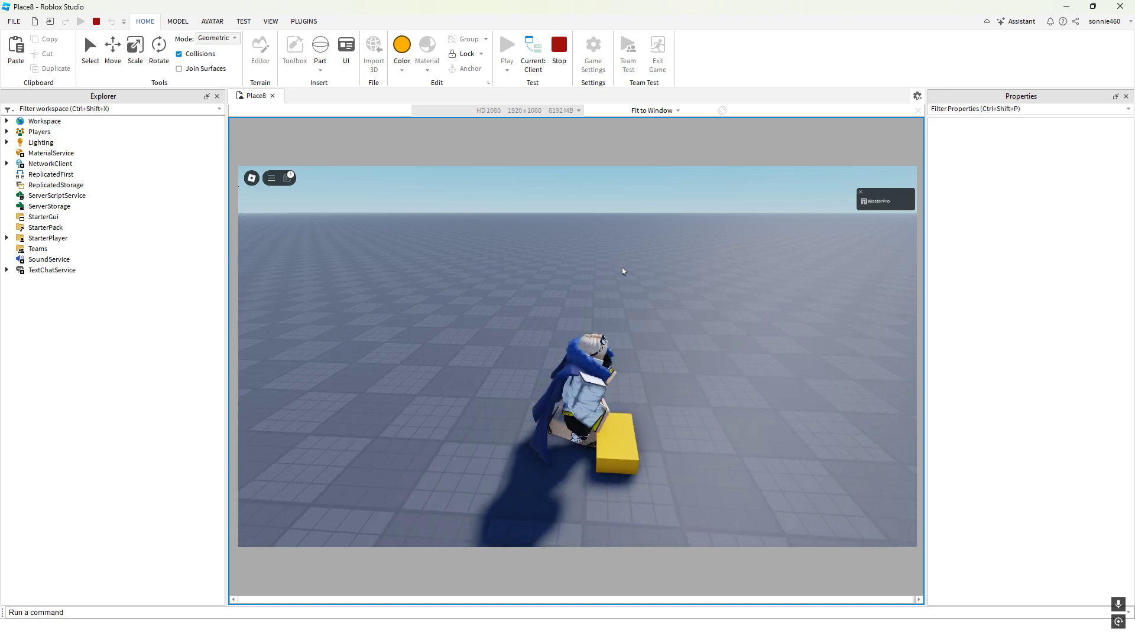
pyautogui.press('d')
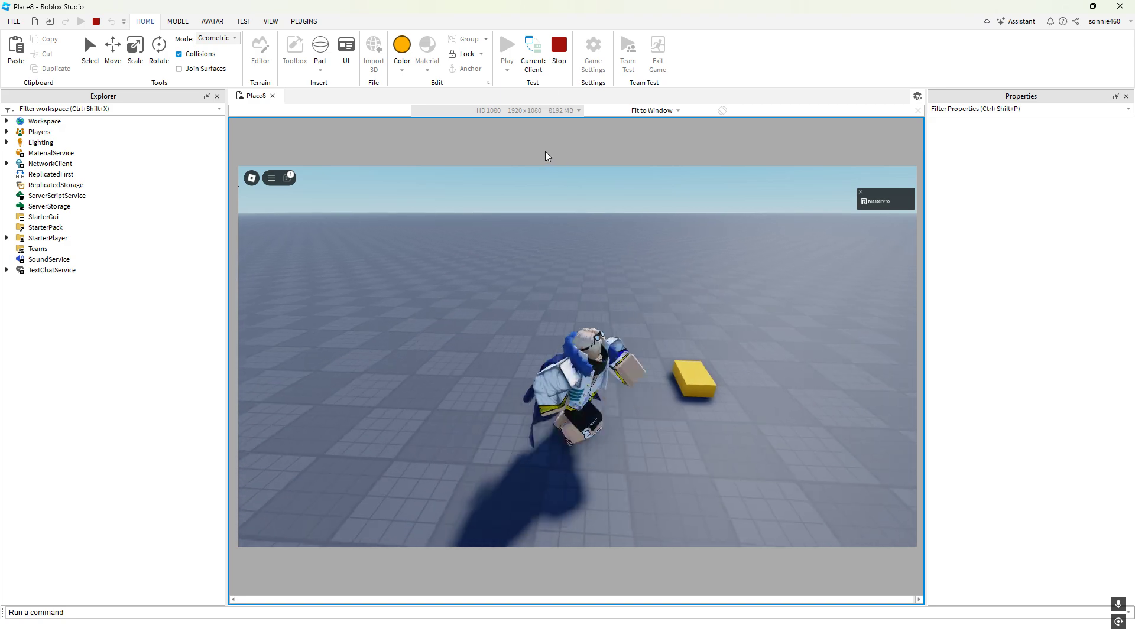
pyautogui.click(559, 47)
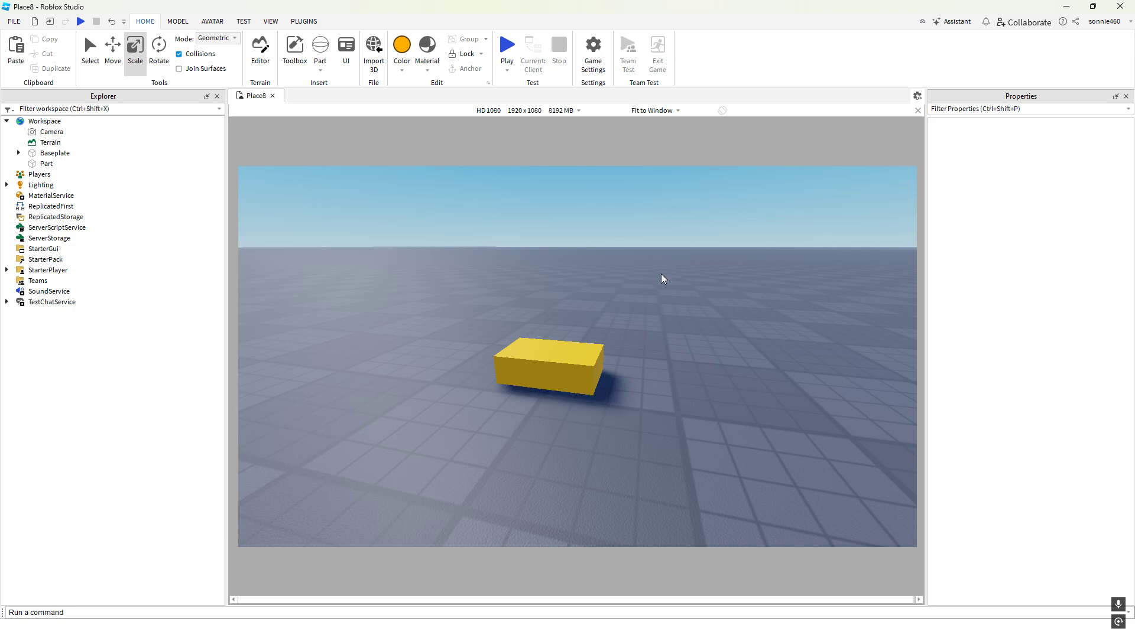
# Select the yellow block in the scene and switch to the Move tool
pyautogui.scroll(-3, 676, 277)
pyautogui.click(592, 346)
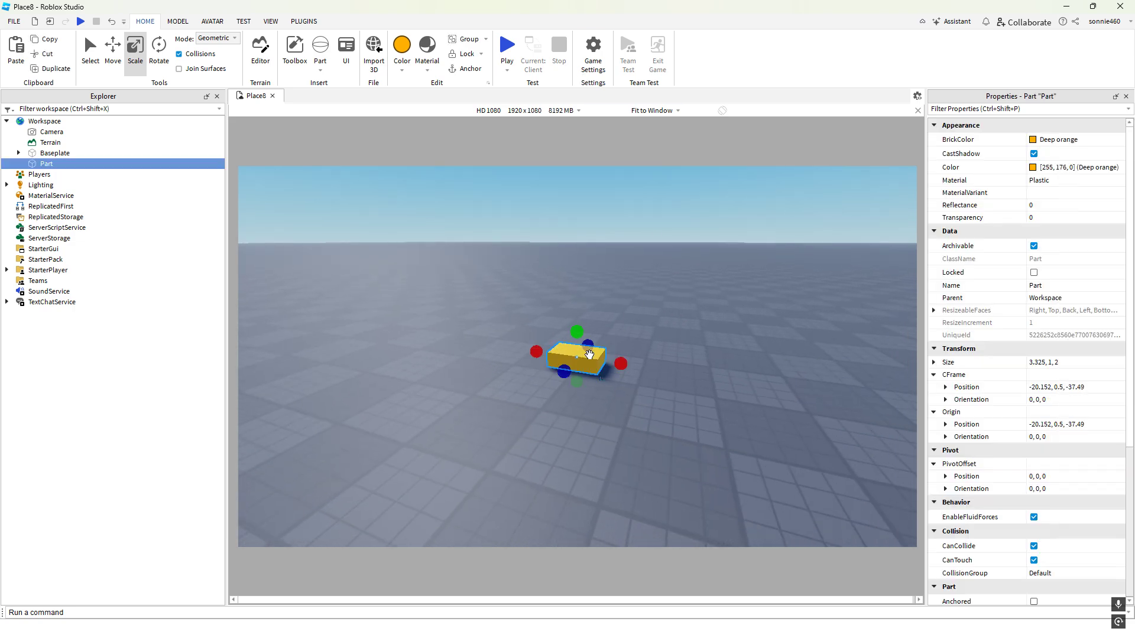
pyautogui.click(113, 50)
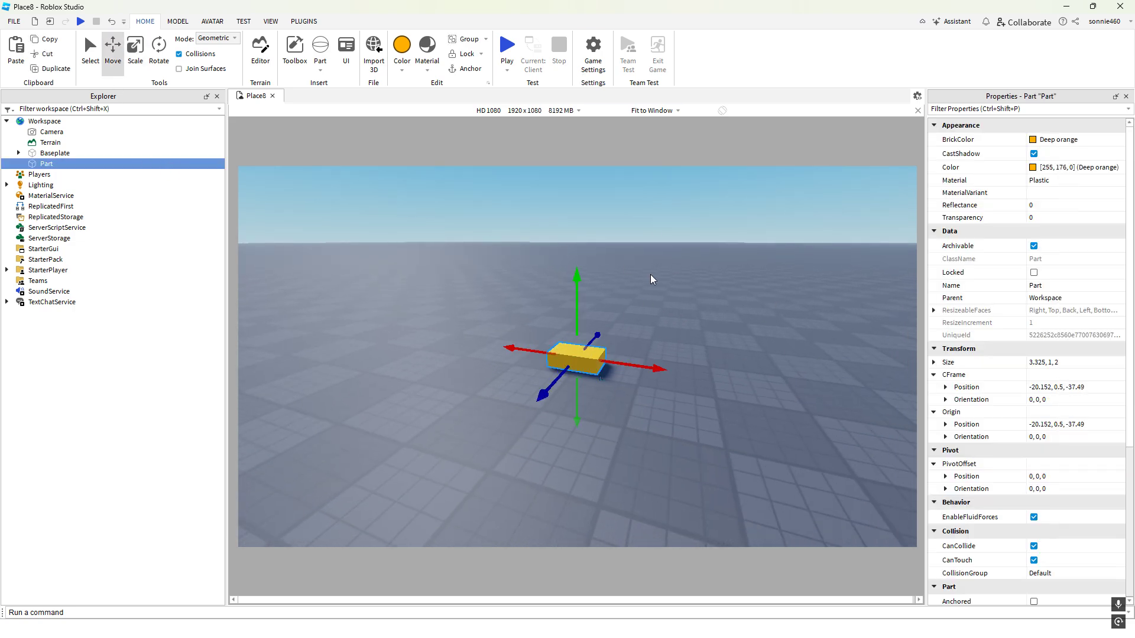
pyautogui.scroll(3, 651, 275)
pyautogui.scroll(-2, 669, 278)
pyautogui.scroll(2, 684, 274)
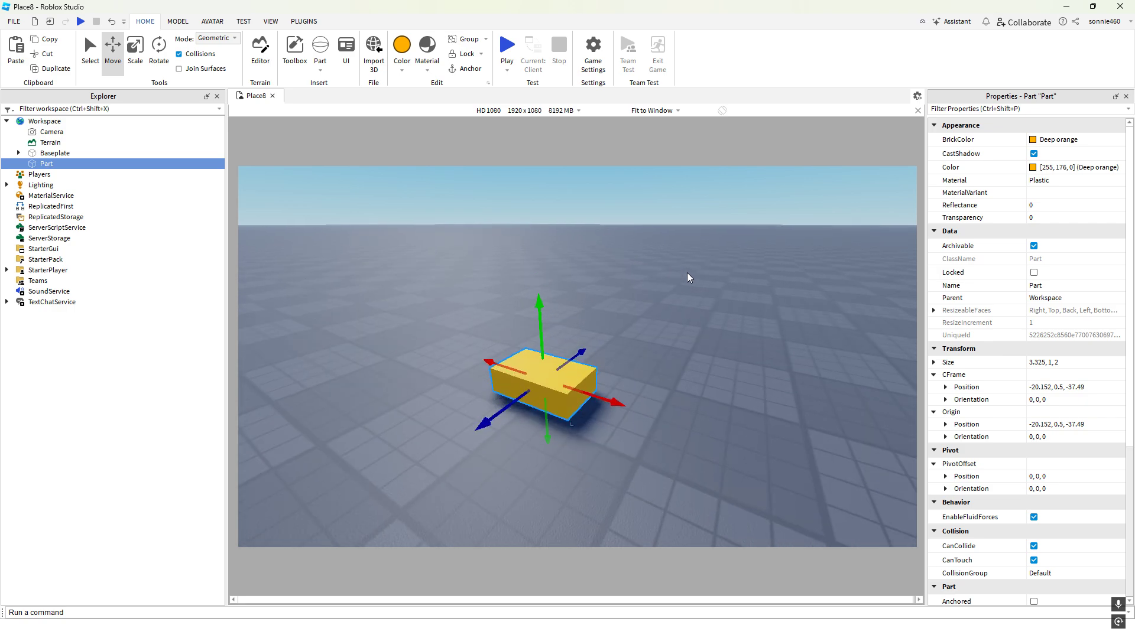
pyautogui.moveTo(691, 284); pyautogui.dragTo(696, 286, button='right')
pyautogui.moveTo(721, 260); pyautogui.dragTo(801, 318, button='middle')
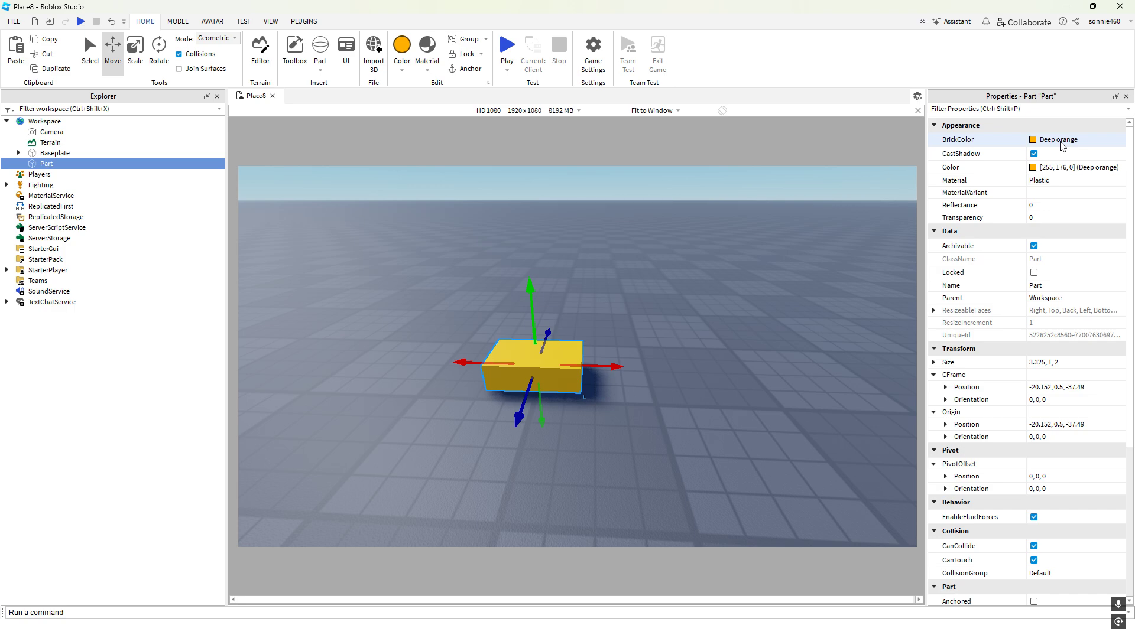
# Review the selected part's properties and preview BrickColor palette swatches on the block
pyautogui.scroll(-6, 1083, 357)
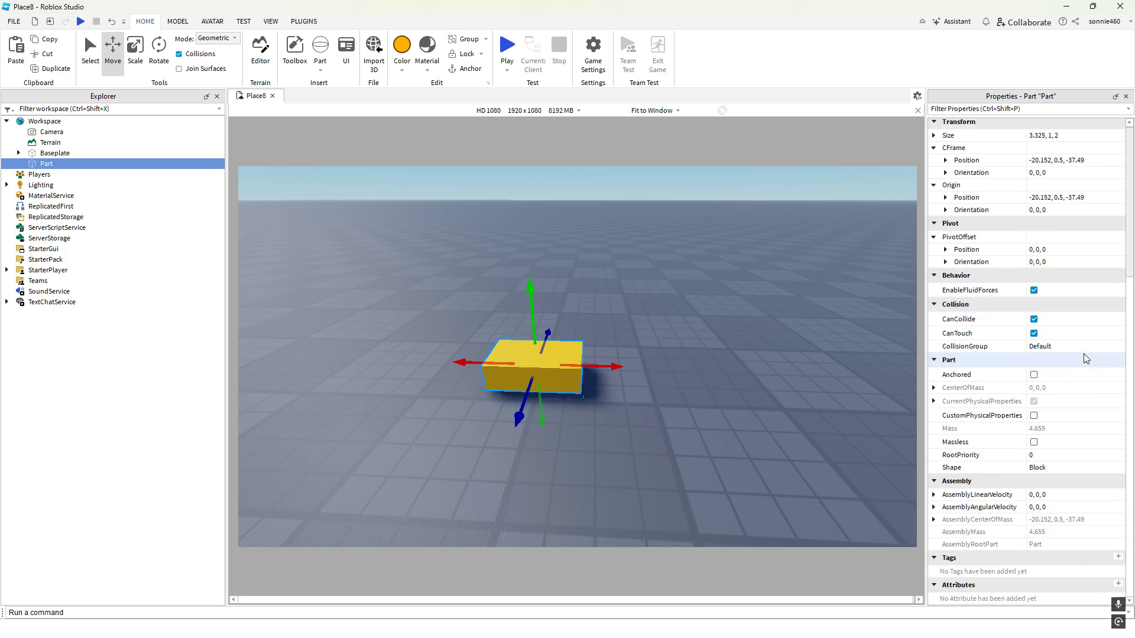
pyautogui.scroll(5, 1083, 356)
pyautogui.scroll(1, 1083, 357)
pyautogui.scroll(-5, 1083, 356)
pyautogui.scroll(5, 1083, 356)
pyautogui.click(1061, 139)
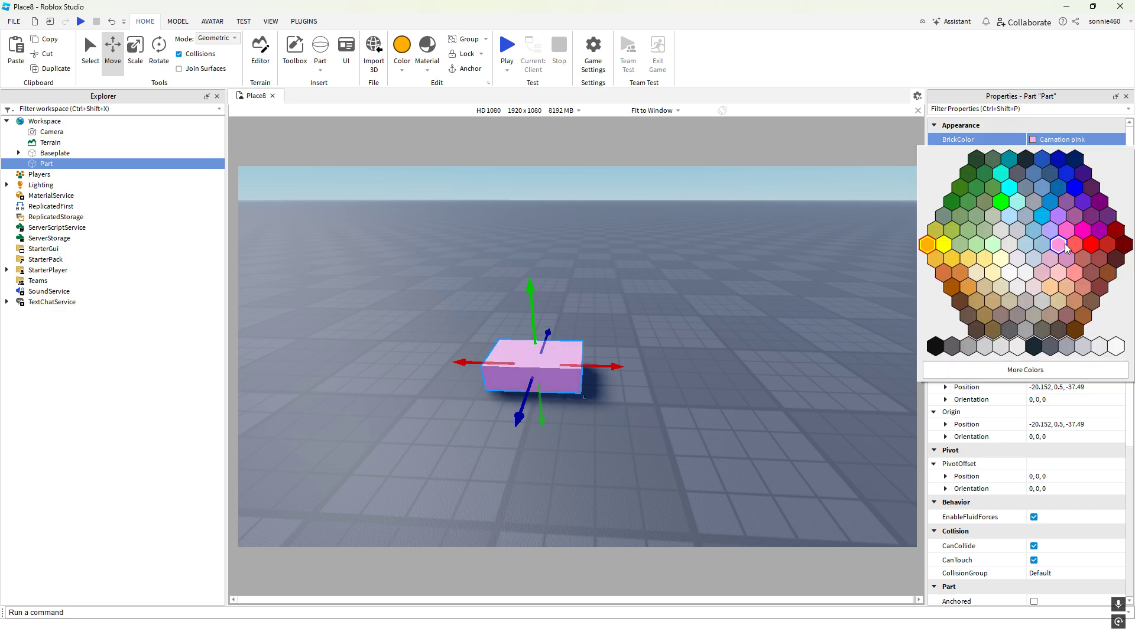
pyautogui.click(911, 63)
pyautogui.press('w')
pyautogui.moveTo(769, 274); pyautogui.dragTo(767, 274, button='right')
pyautogui.press('d')
pyautogui.click(1048, 146)
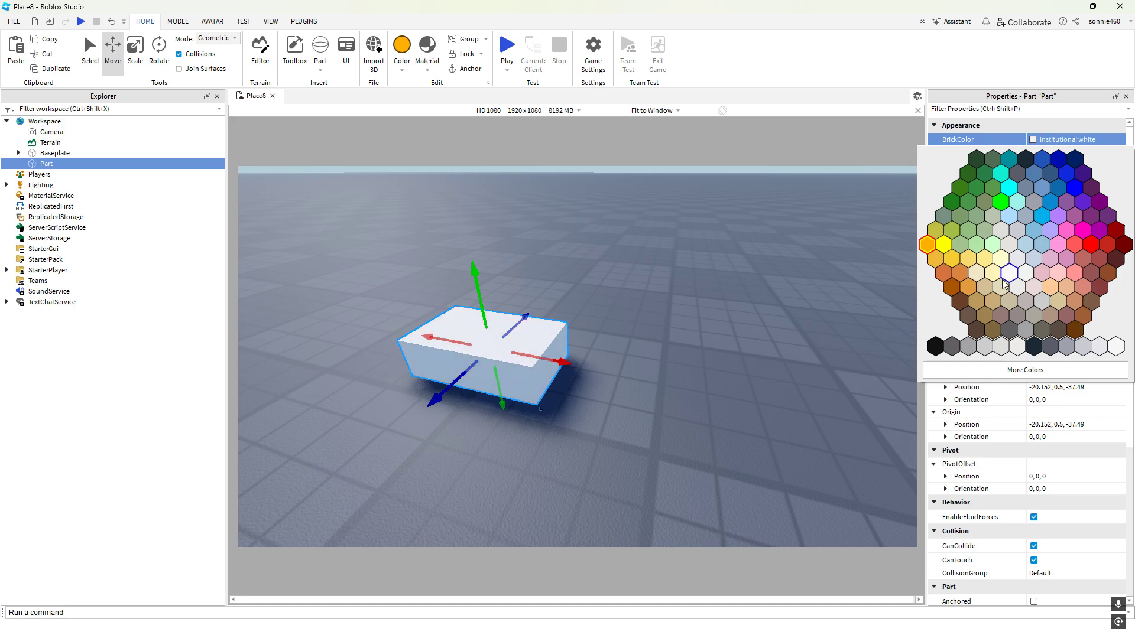
pyautogui.click(942, 71)
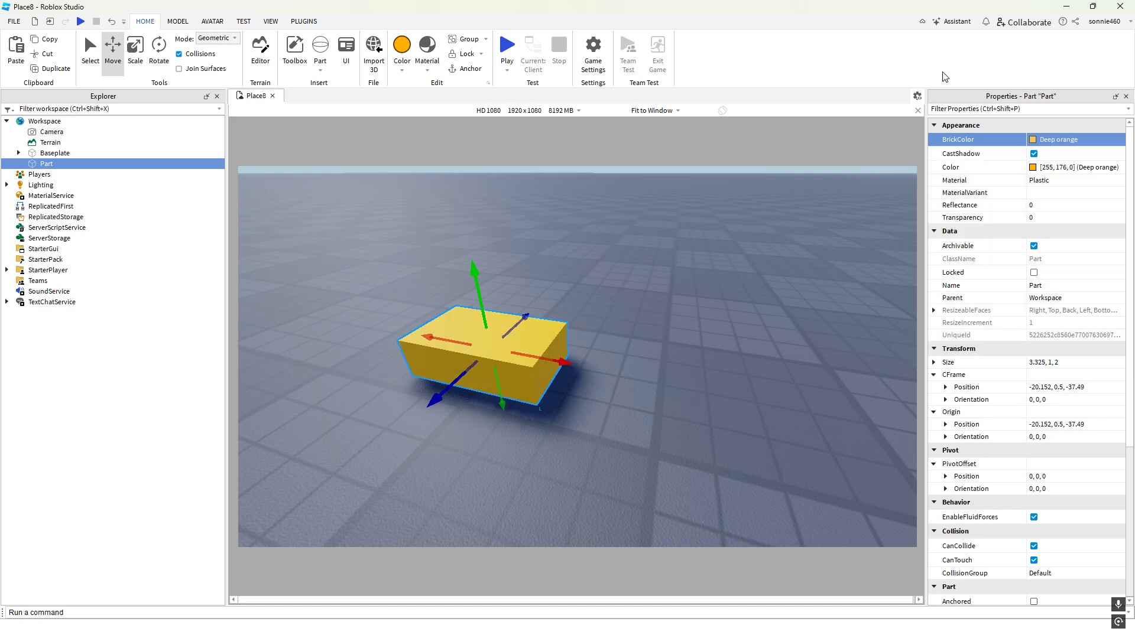
# Change the block's BrickColor property to Olive
pyautogui.click(1052, 146)
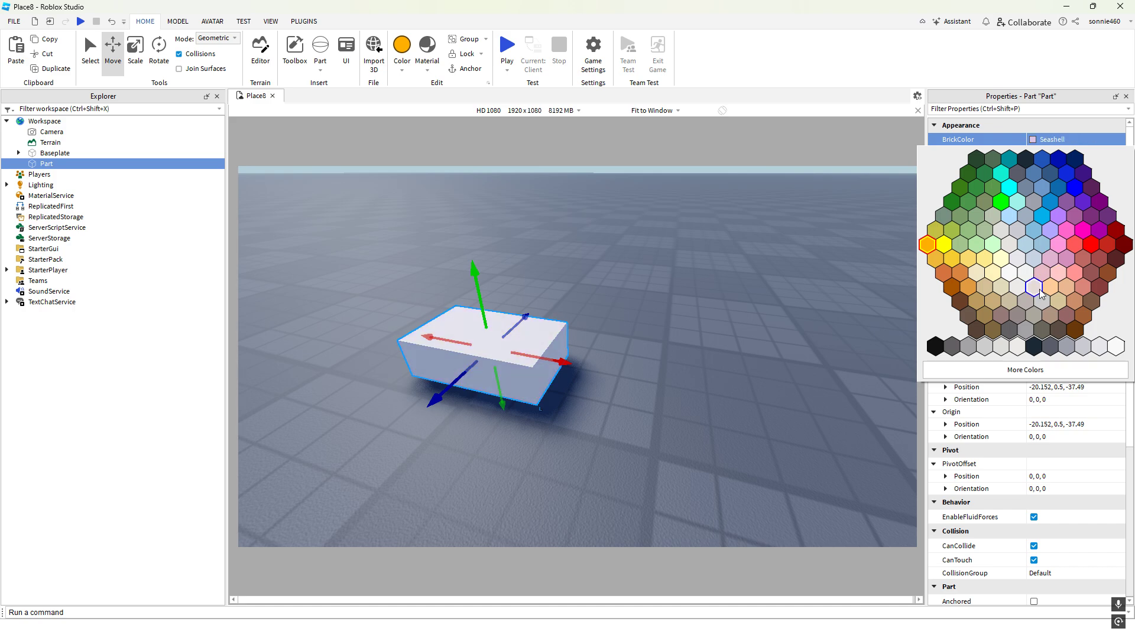
pyautogui.click(936, 232)
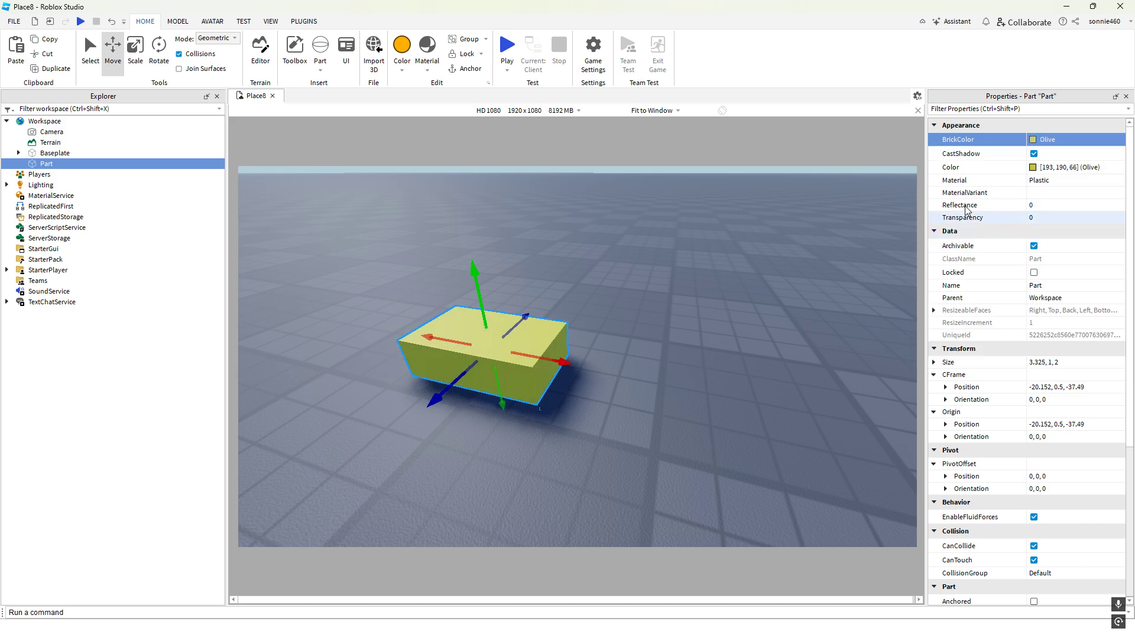
pyautogui.click(1056, 149)
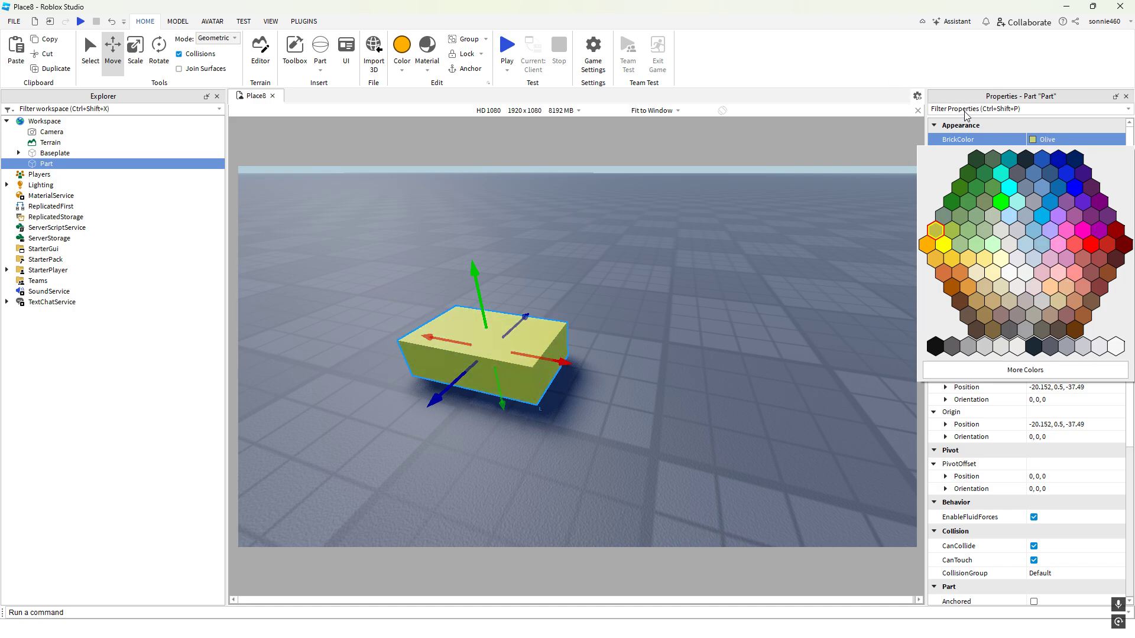
pyautogui.click(888, 69)
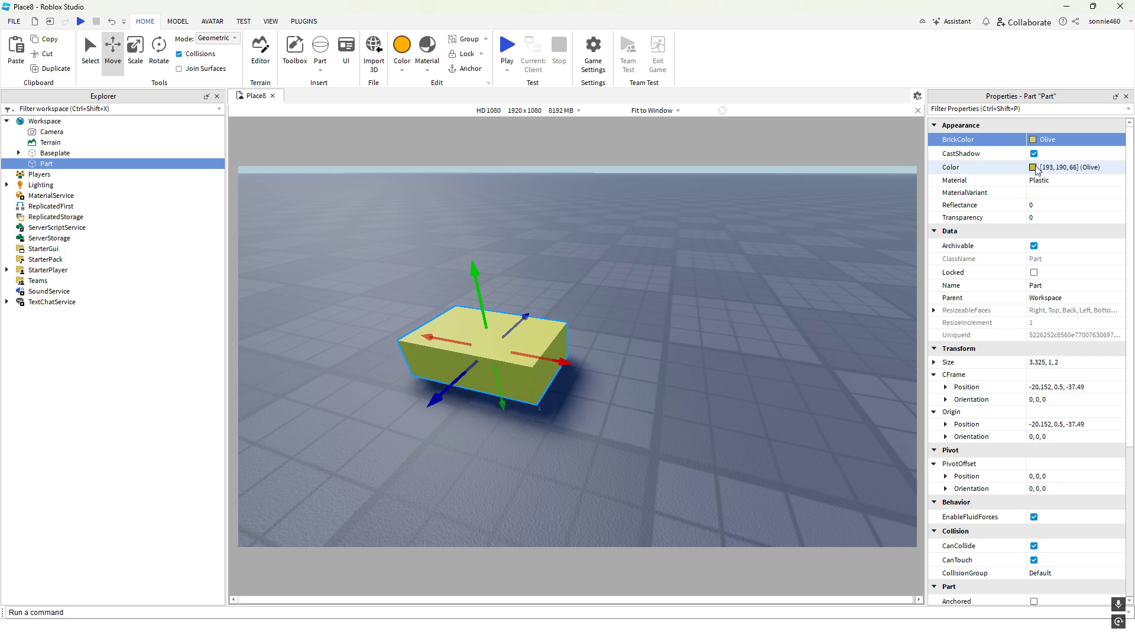
# Try pure red (#ff0000) as the block's Color, cancel it, and preview other BrickColor swatches
pyautogui.click(1032, 168)
pyautogui.moveTo(654, 202); pyautogui.dragTo(900, 157)
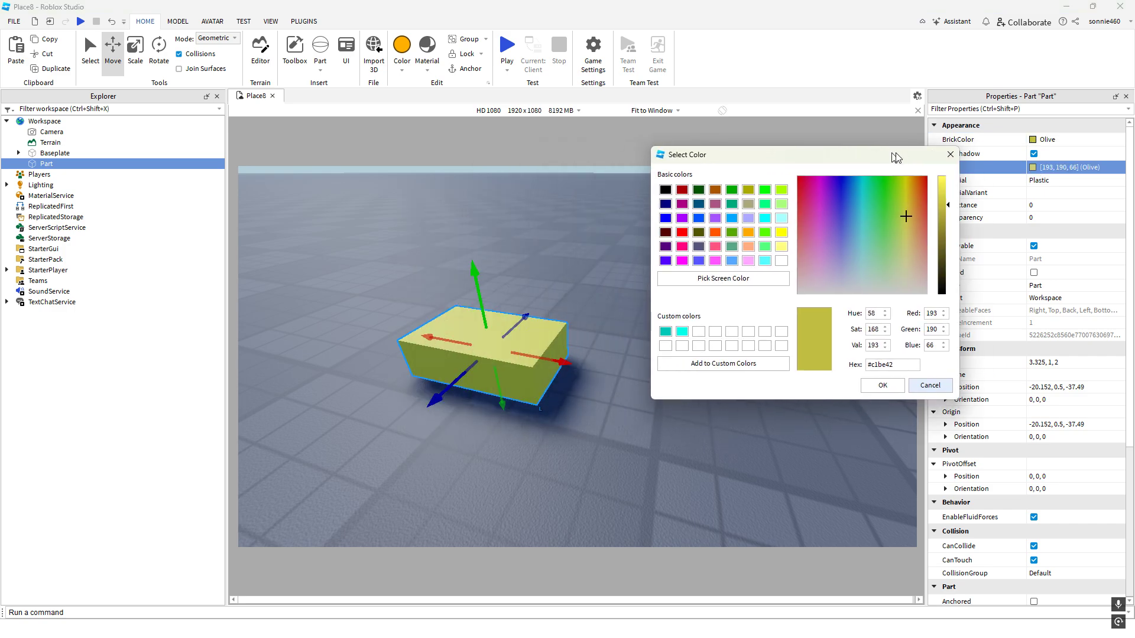
pyautogui.moveTo(913, 215); pyautogui.dragTo(958, 157)
pyautogui.moveTo(952, 217); pyautogui.dragTo(964, 147)
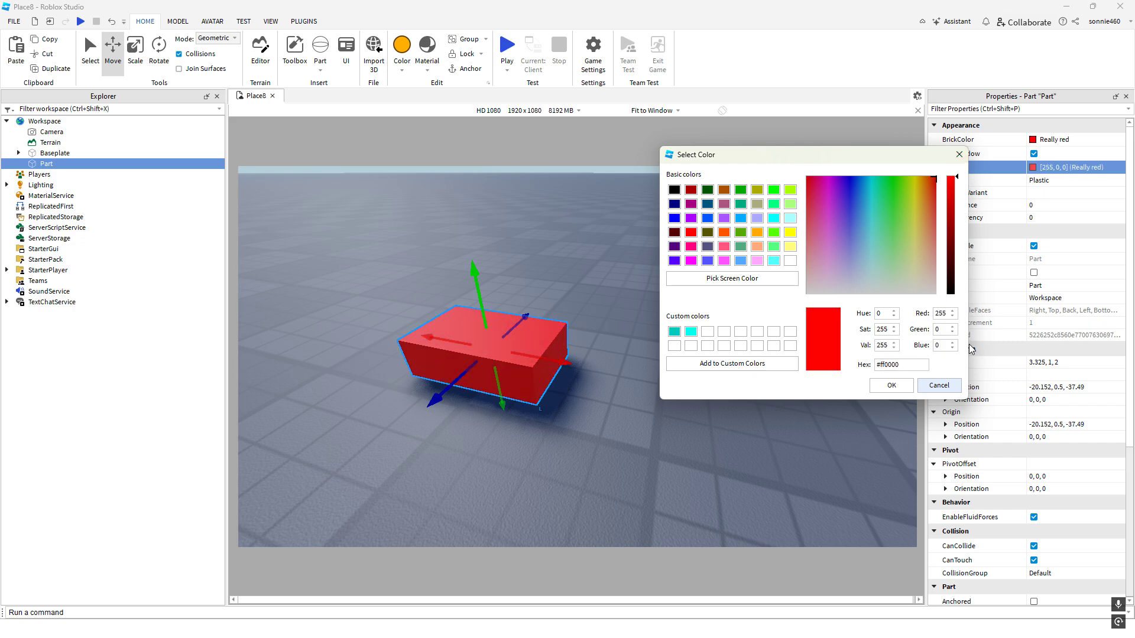
pyautogui.click(939, 385)
pyautogui.click(1077, 139)
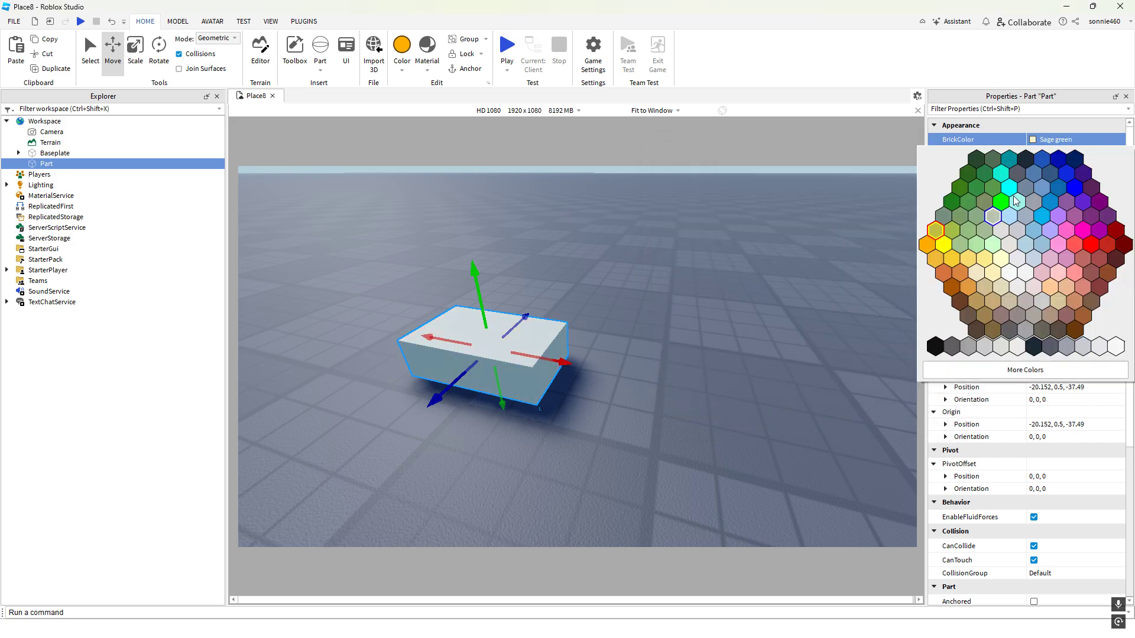
pyautogui.click(864, 81)
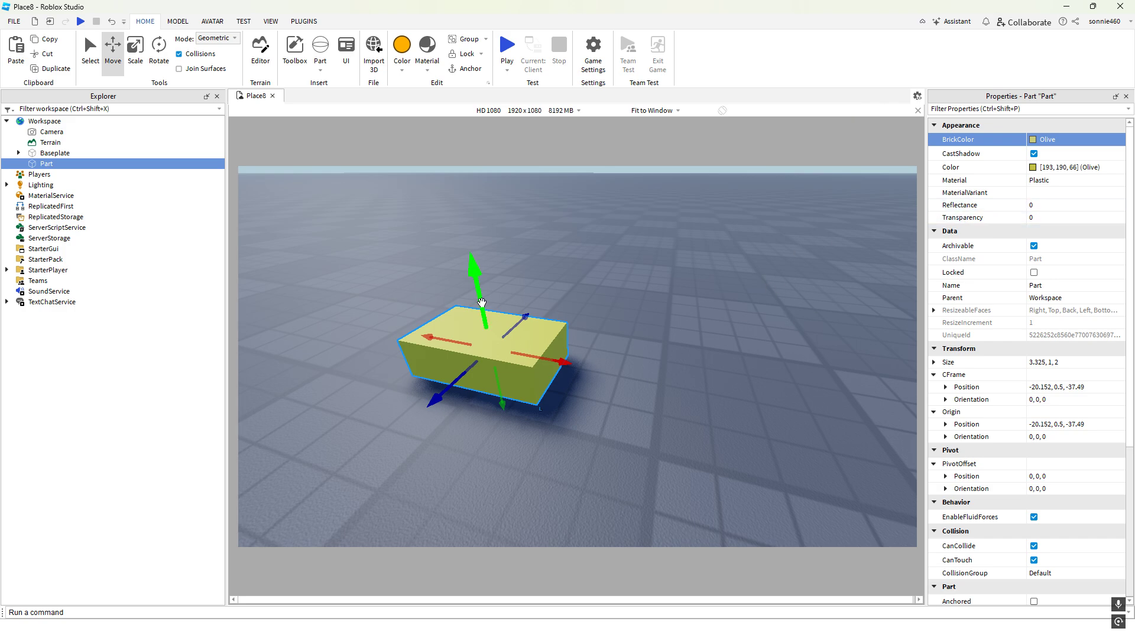
# Lift the block straight up with the Move tool to a Y position of about 4.5 studs
pyautogui.moveTo(481, 303); pyautogui.dragTo(451, 178)
pyautogui.scroll(-1, 451, 178)
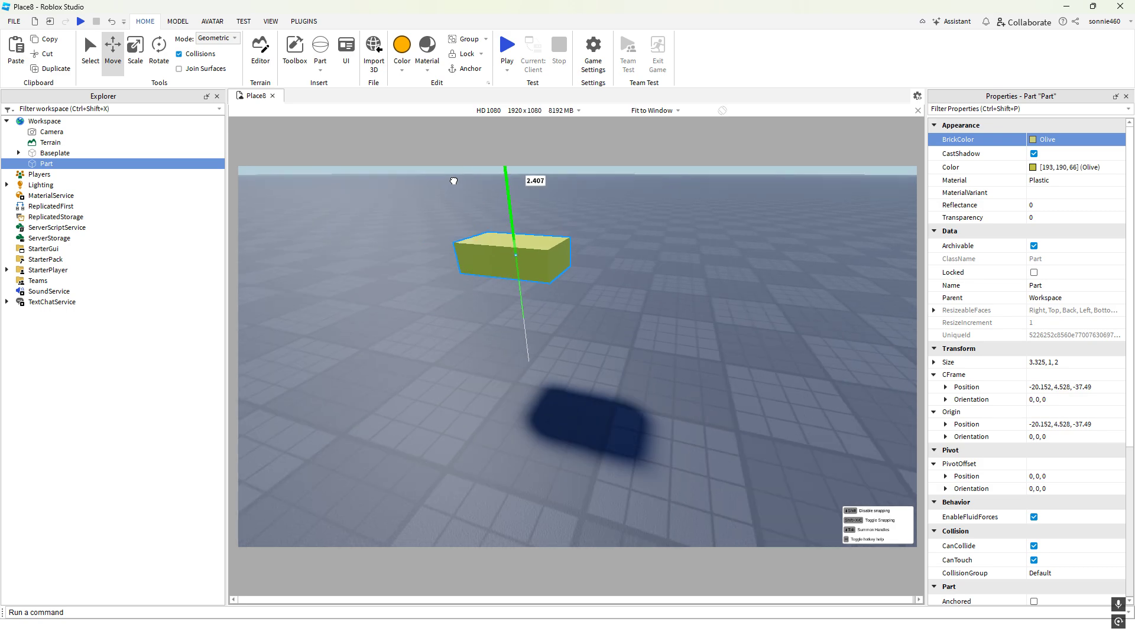
pyautogui.press('e')
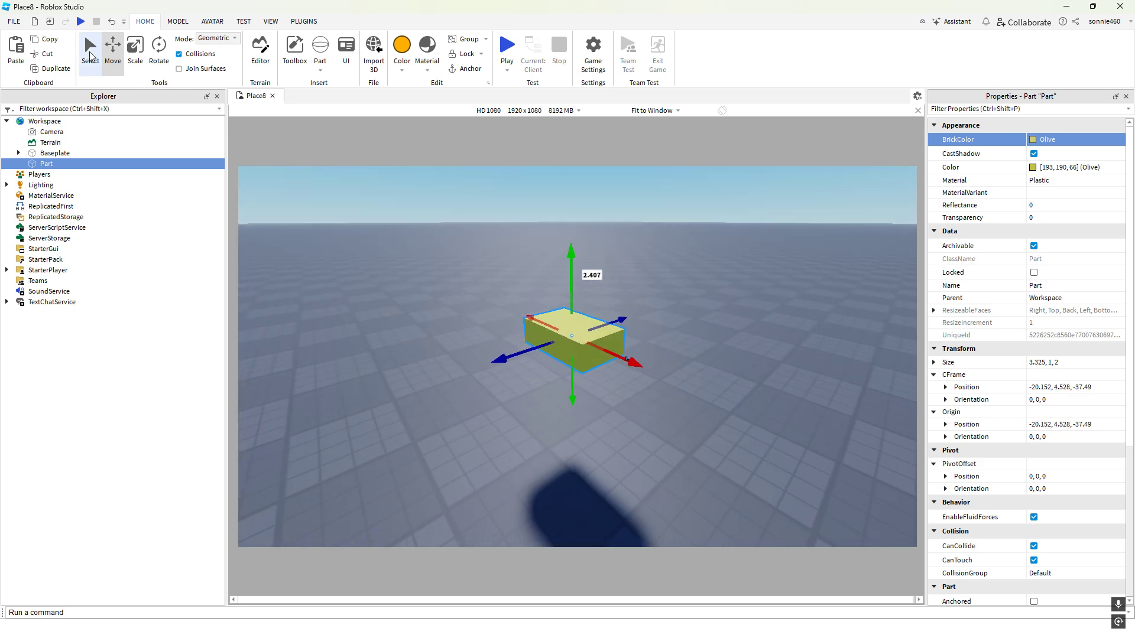
# Lengthen the block along its X axis to about 3.7 studs and rotate it about 75 degrees around the Y axis
pyautogui.click(92, 53)
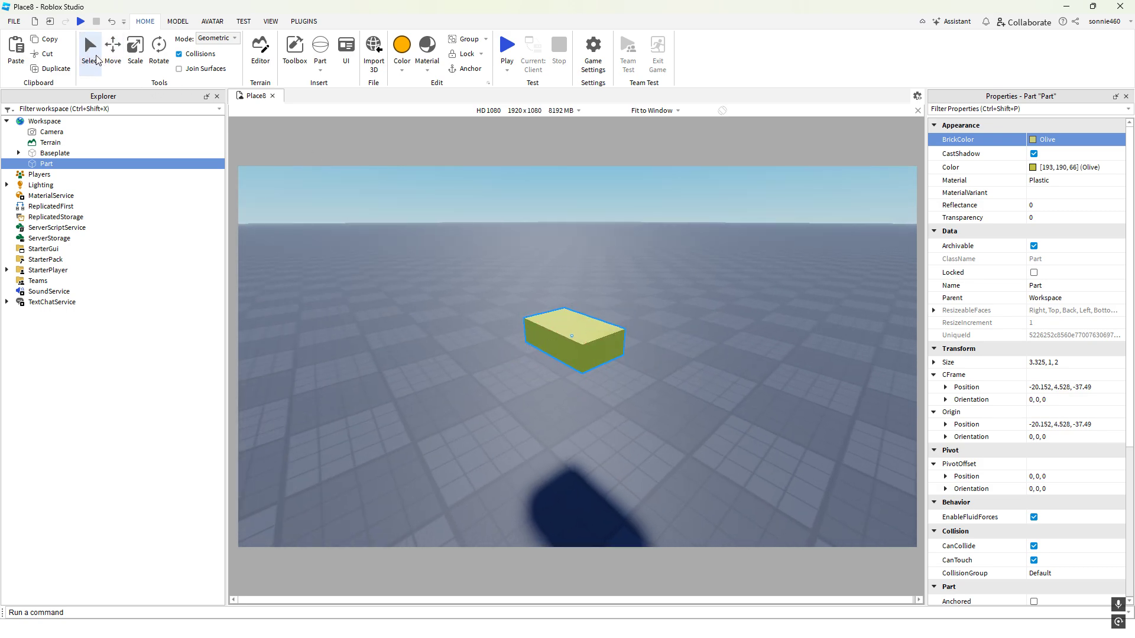
pyautogui.hotkey('ctrl', '3')
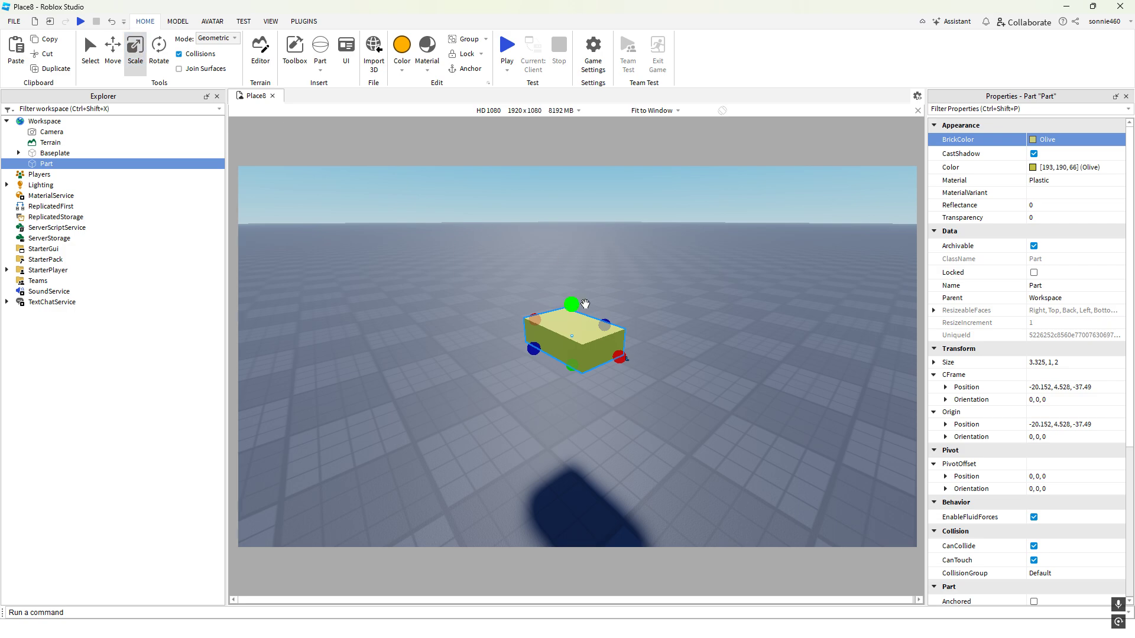
pyautogui.moveTo(616, 357); pyautogui.dragTo(476, 268)
pyautogui.hotkey('ctrl', '4')
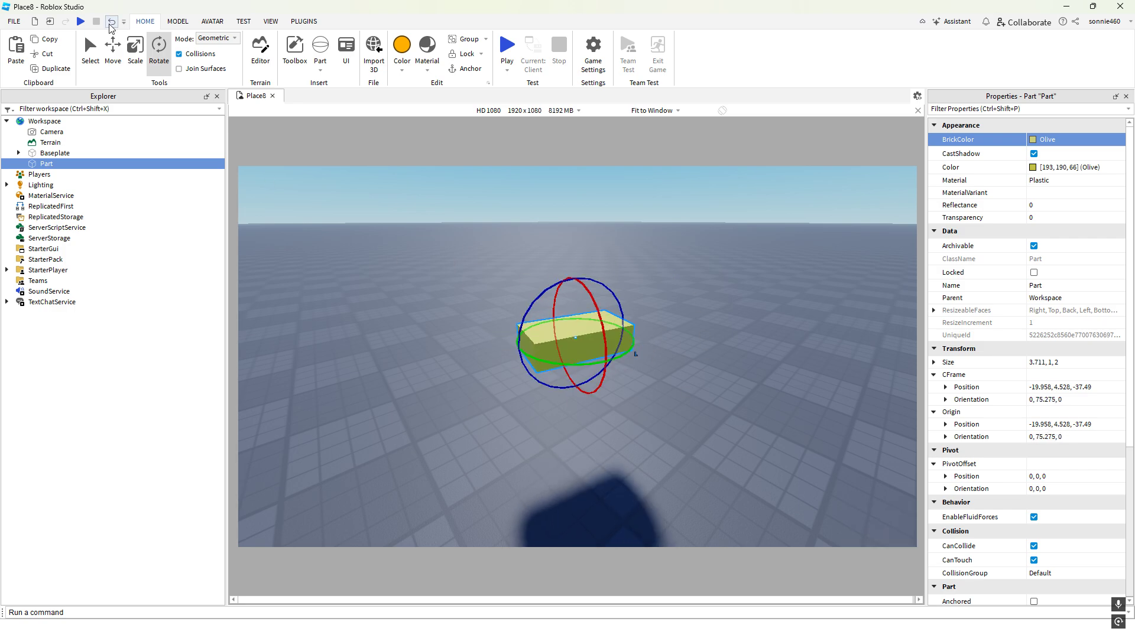
# Turn off Collisions and lower the block with the Move tool to a Y position of about 2.8 studs
pyautogui.click(183, 58)
pyautogui.click(113, 51)
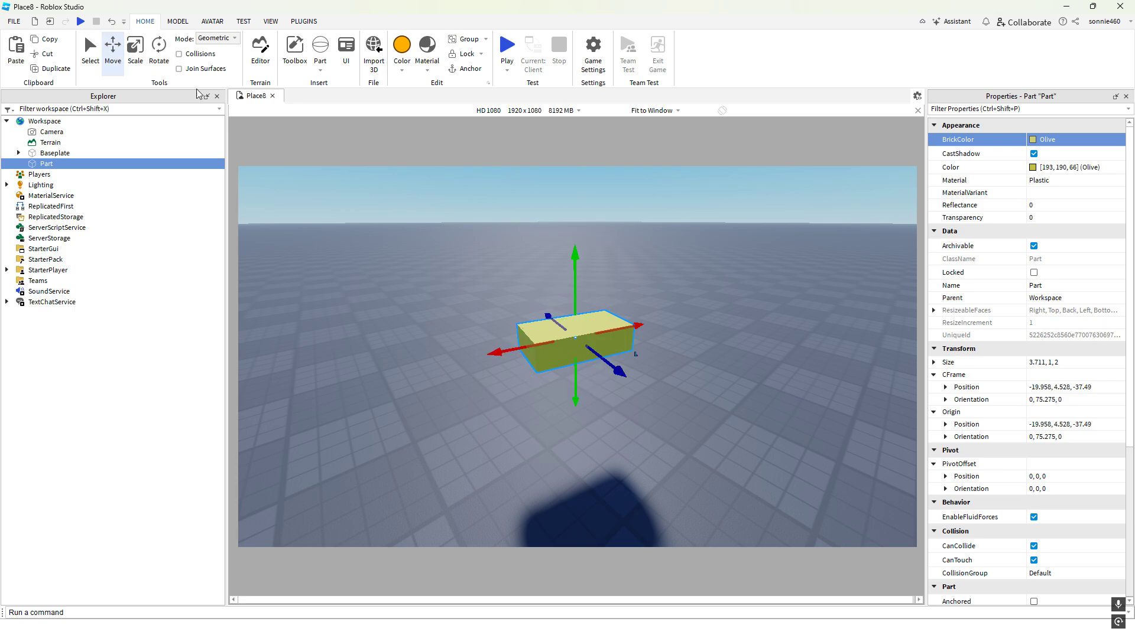
pyautogui.moveTo(535, 301); pyautogui.dragTo(535, 264, button='right')
pyautogui.press('q')
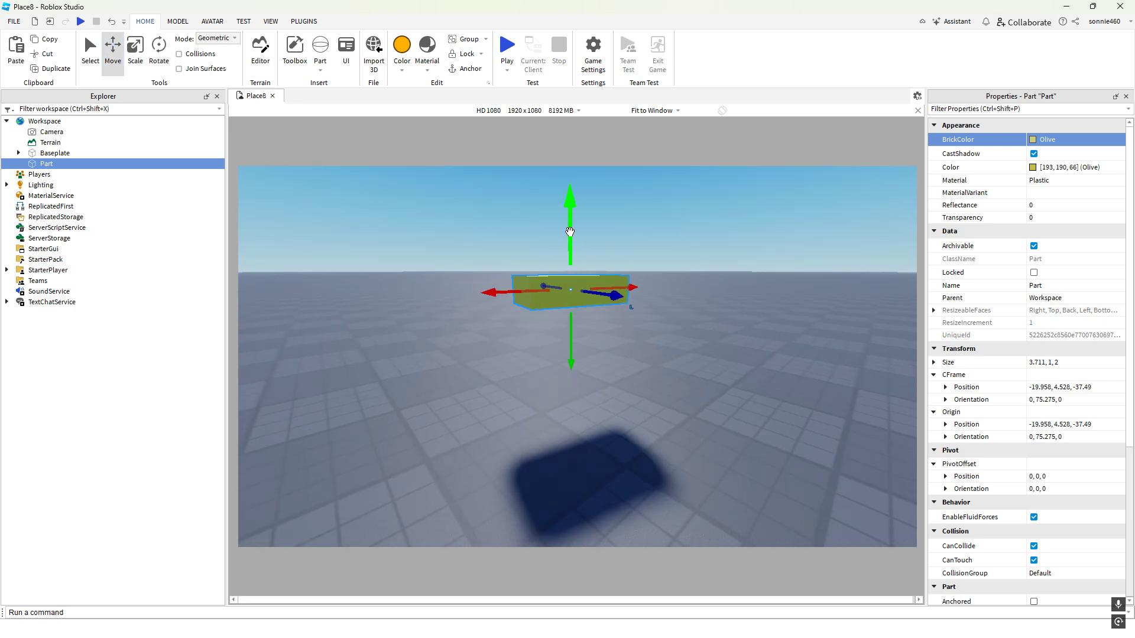
pyautogui.moveTo(570, 231); pyautogui.dragTo(613, 283)
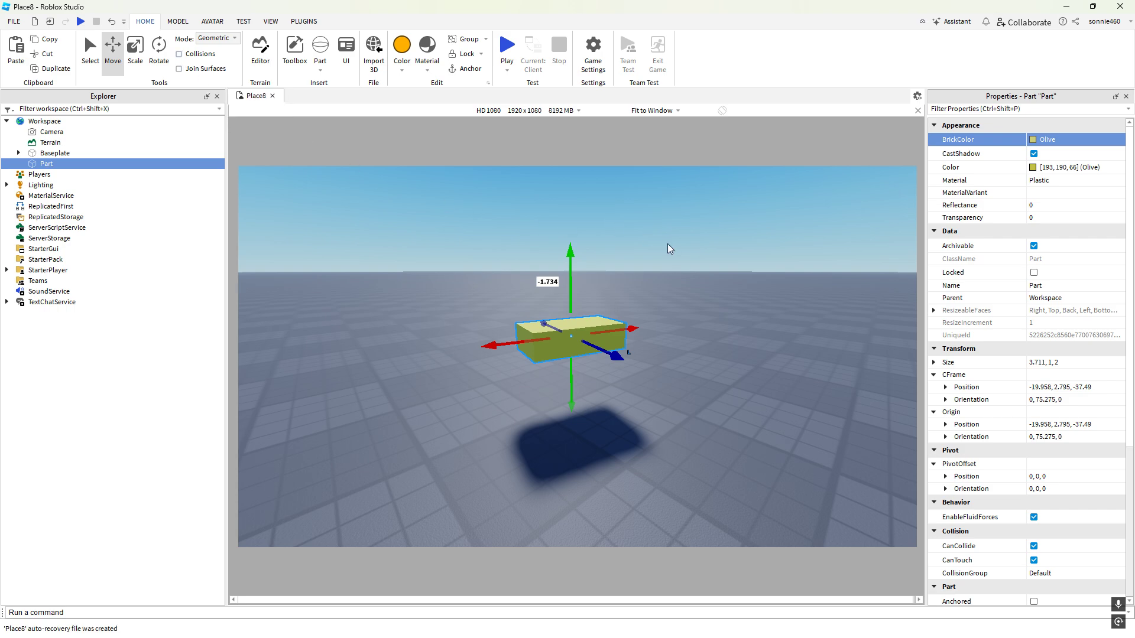
# Turn Collisions back on and lower the block onto the baseplate, at a Y position of about 0.5 studs
pyautogui.click(179, 54)
pyautogui.moveTo(579, 264); pyautogui.dragTo(583, 391)
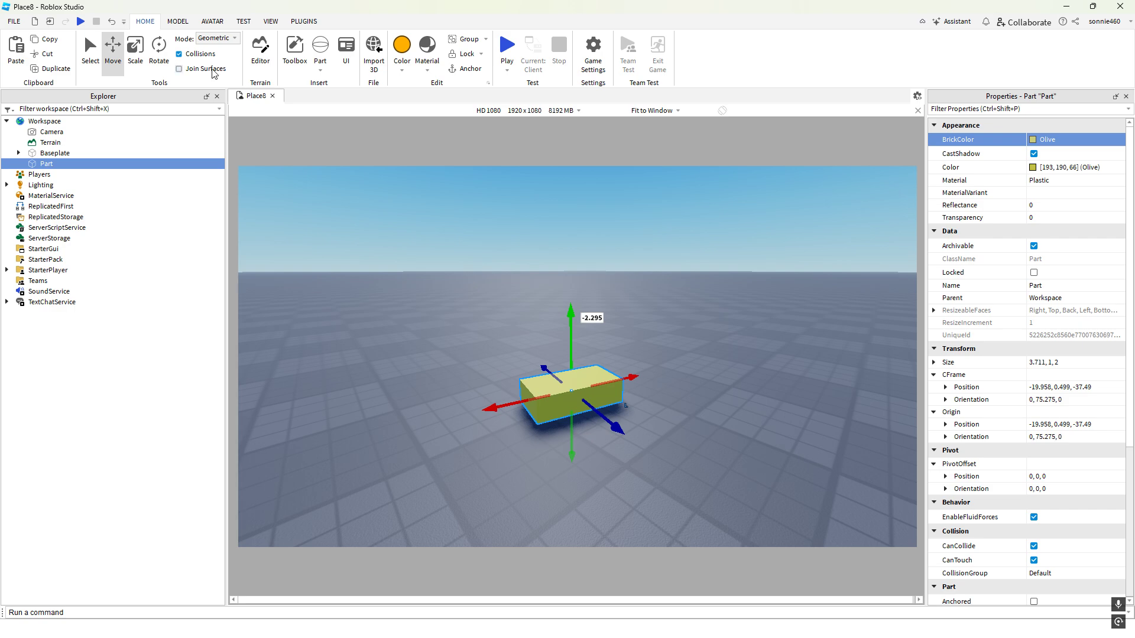
# Turn off Collisions and lower the block partly into the baseplate, to a Y position of about 0 studs
pyautogui.click(194, 56)
pyautogui.moveTo(573, 329); pyautogui.dragTo(613, 342)
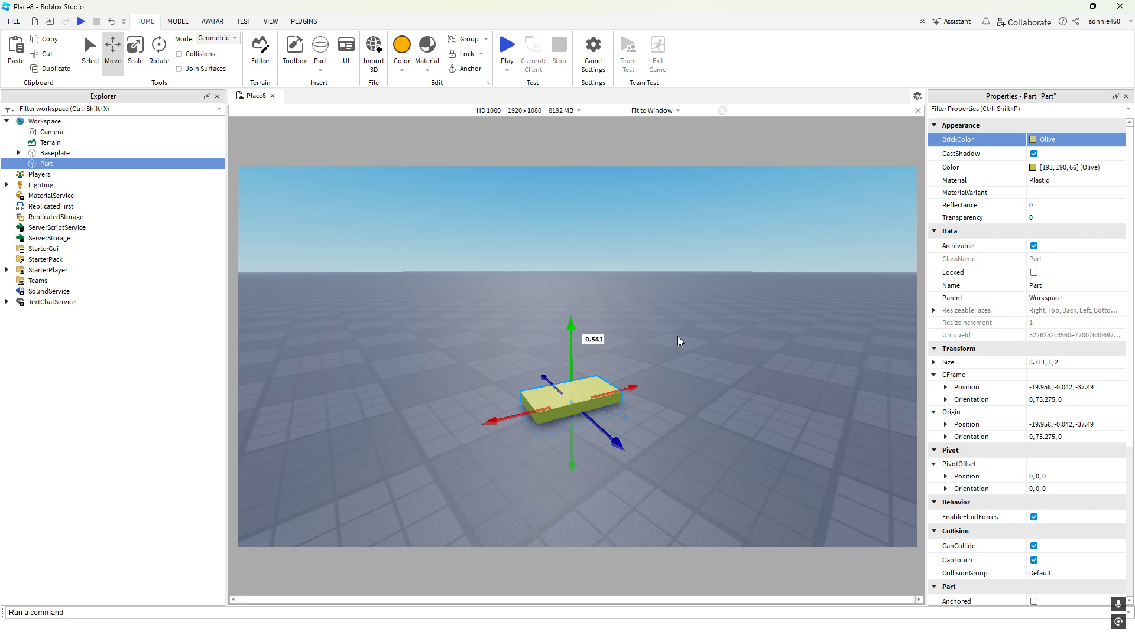
pyautogui.scroll(4, 739, 332)
pyautogui.scroll(-2, 740, 332)
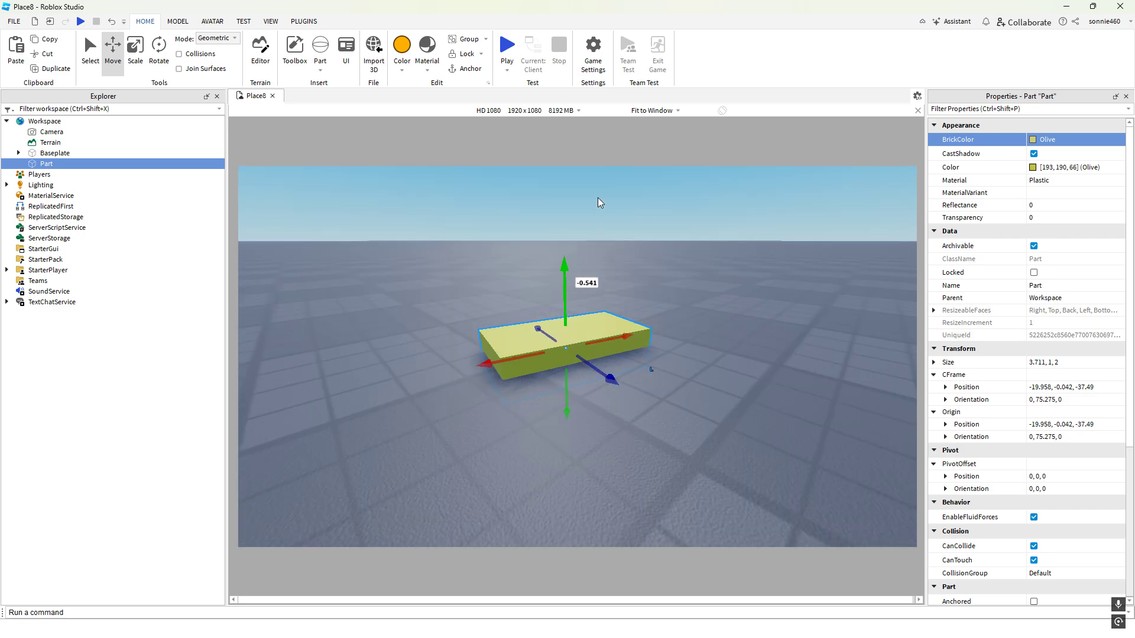
# Run the simulation without a character to watch how the sunken block behaves, and stop the test
pyautogui.click(507, 70)
pyautogui.click(523, 108)
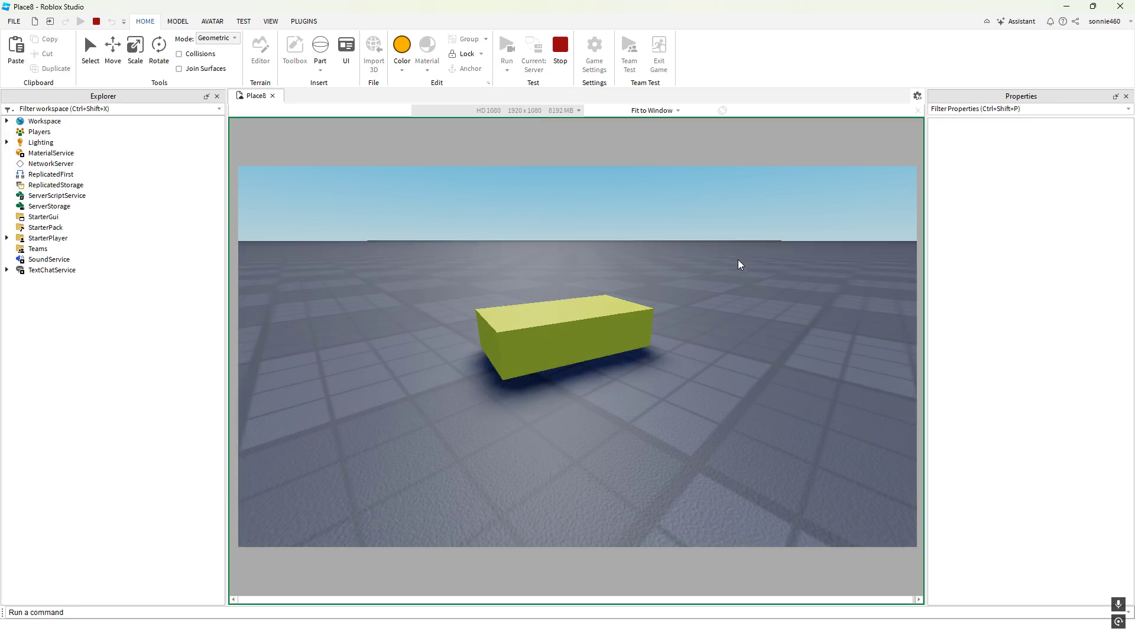
pyautogui.scroll(-2, 746, 268)
pyautogui.moveTo(746, 268); pyautogui.dragTo(747, 266, button='right')
pyautogui.press('d')
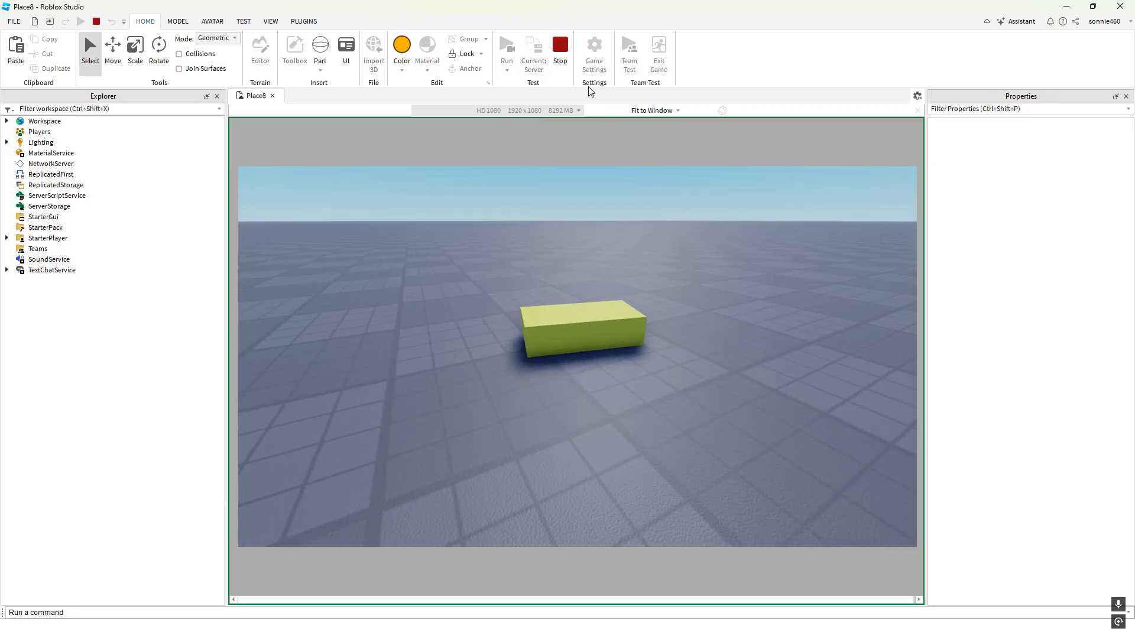
pyautogui.click(562, 59)
pyautogui.scroll(-2, 753, 316)
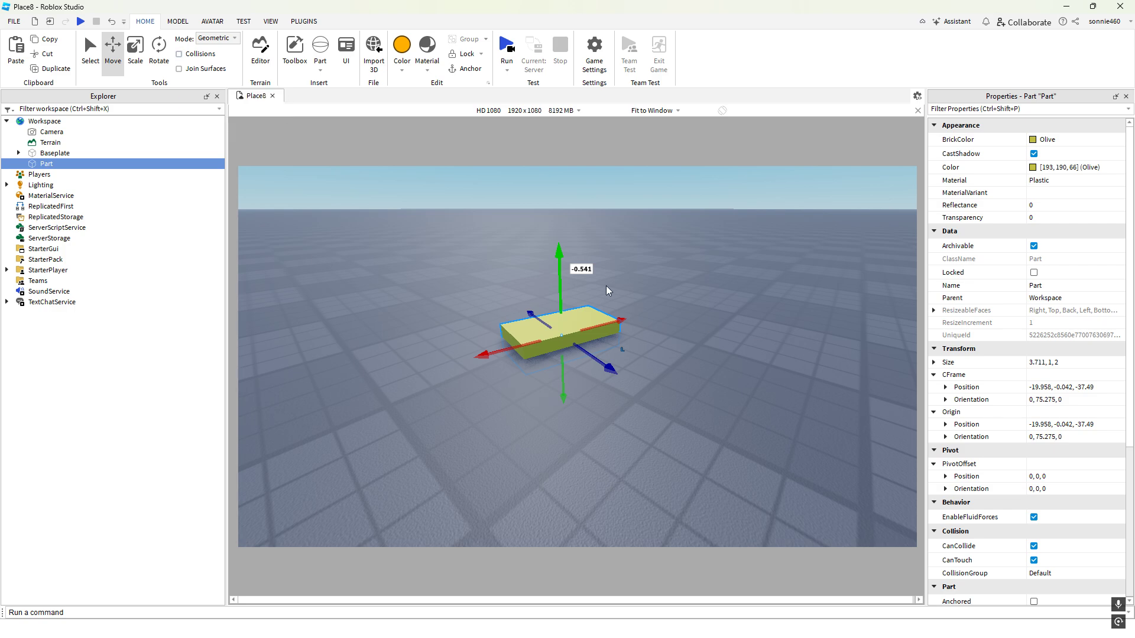
# Lift the block out of the baseplate with the Move tool to a Y position of about 1.5 studs
pyautogui.moveTo(558, 283); pyautogui.dragTo(559, 238)
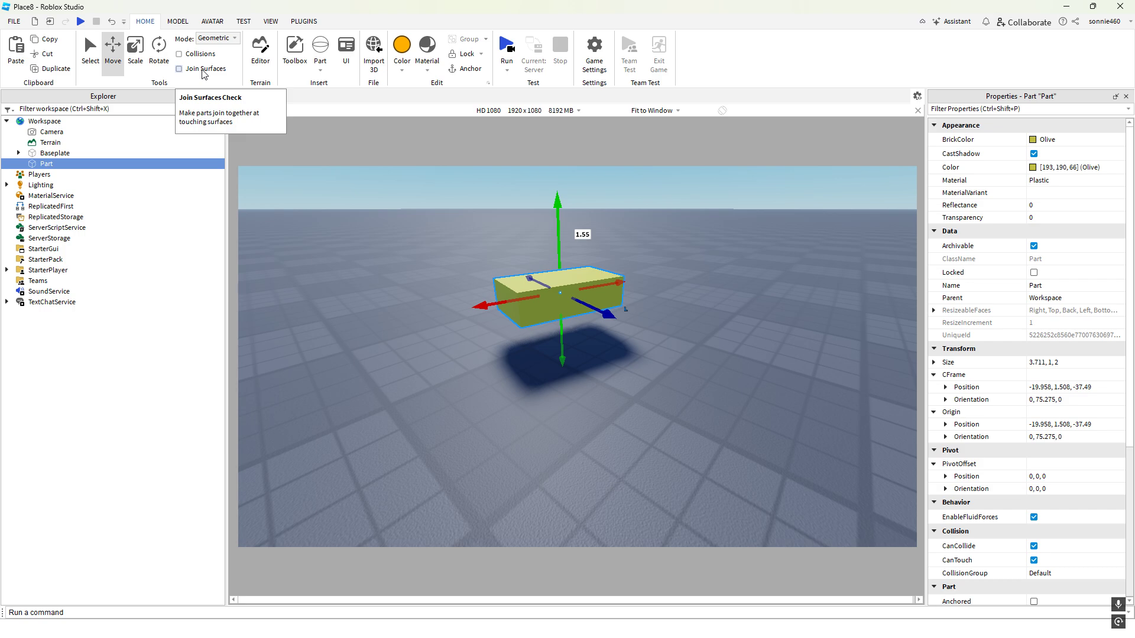
pyautogui.scroll(3, 367, 189)
pyautogui.moveTo(502, 278); pyautogui.dragTo(426, 296, button='right')
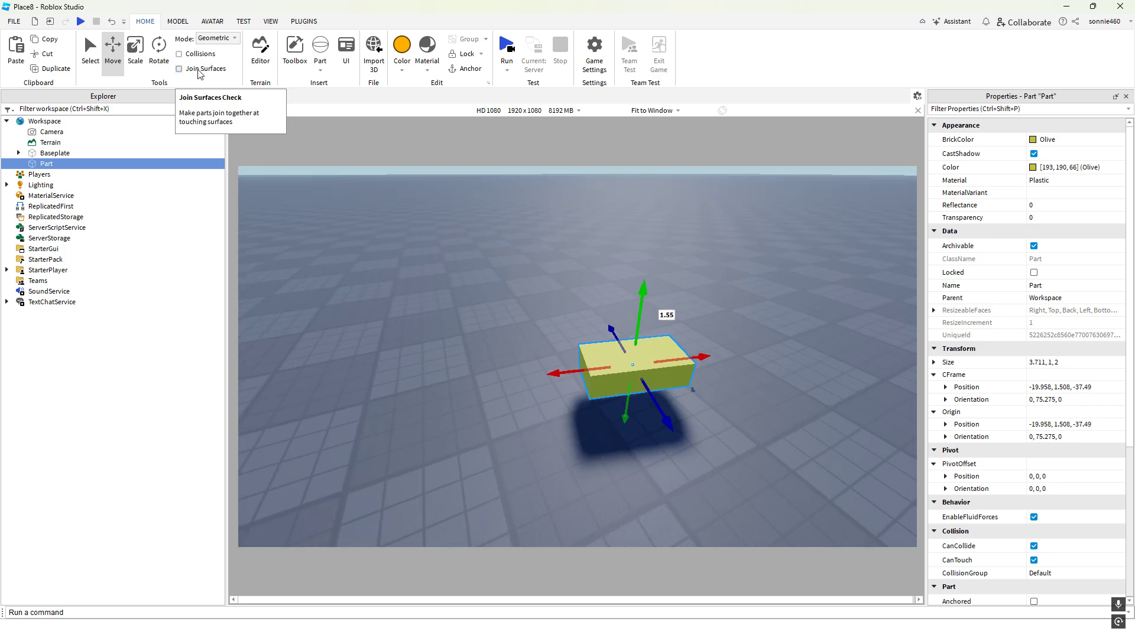
pyautogui.moveTo(420, 195); pyautogui.dragTo(388, 131, button='right')
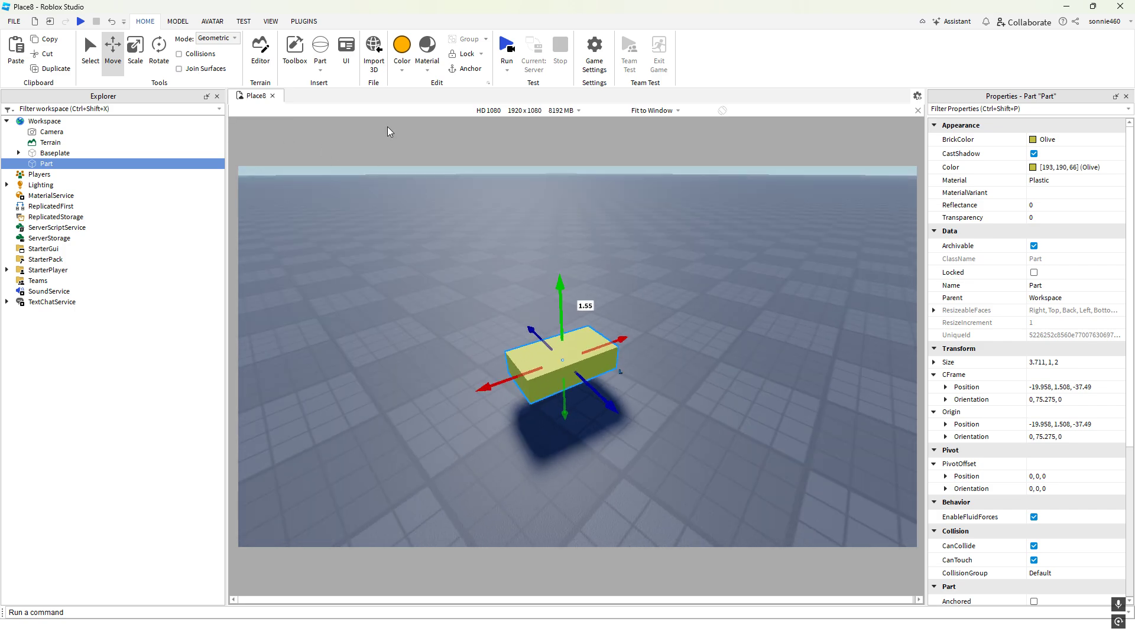
# Switch the transform mode to Physical and lift the block to a Y position of about 2.6 studs
pyautogui.click(234, 38)
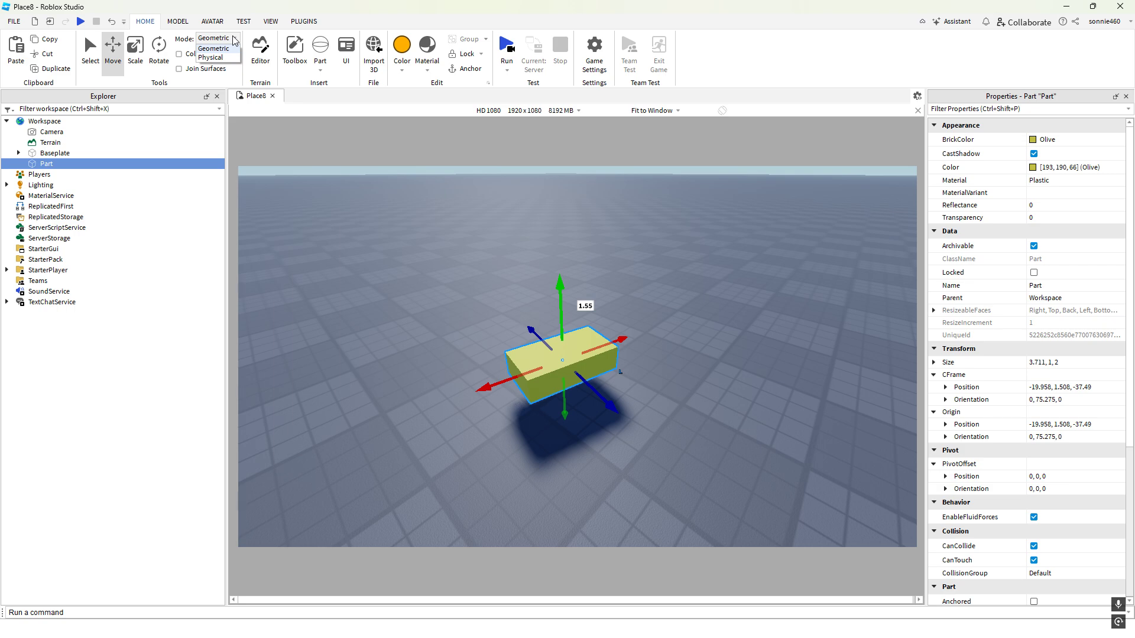
pyautogui.click(234, 39)
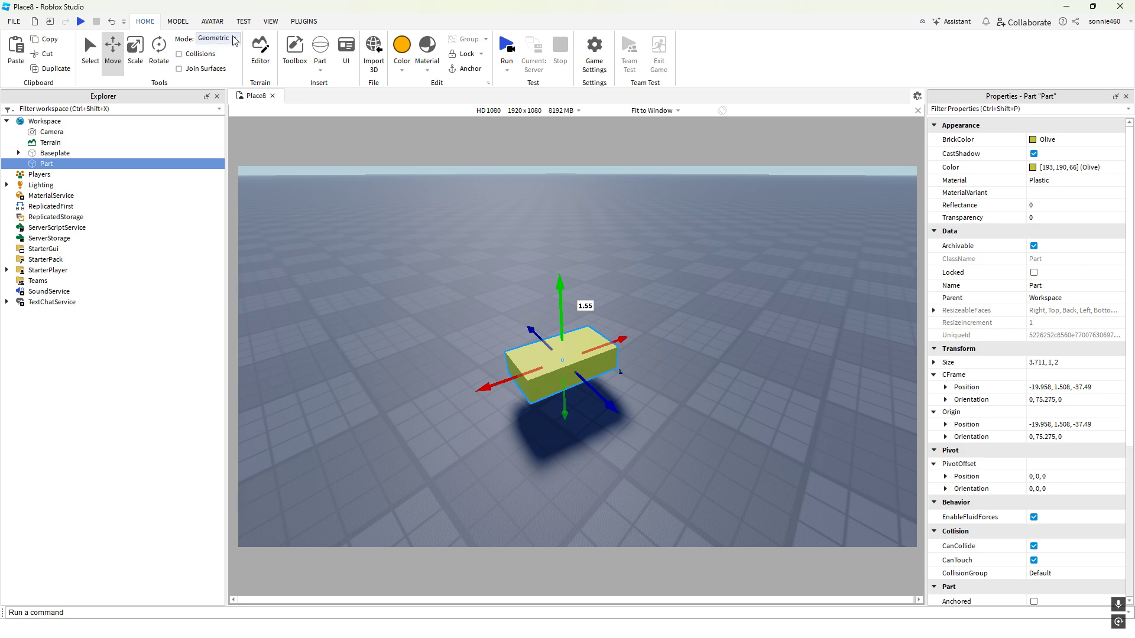
pyautogui.click(234, 39)
pyautogui.click(222, 54)
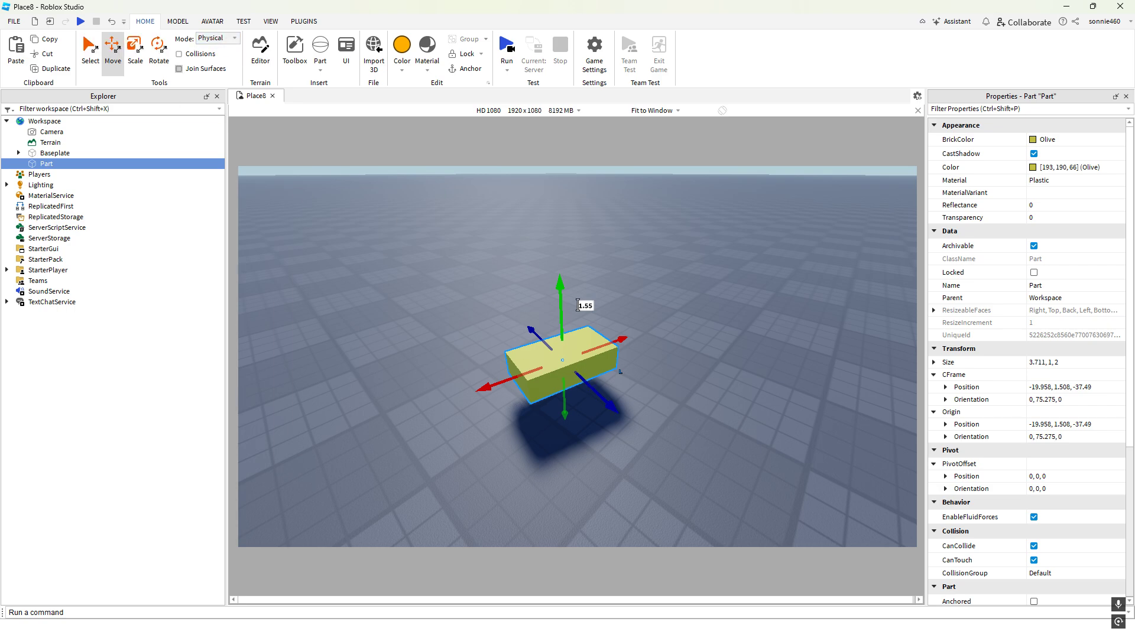
pyautogui.moveTo(560, 283); pyautogui.dragTo(563, 254)
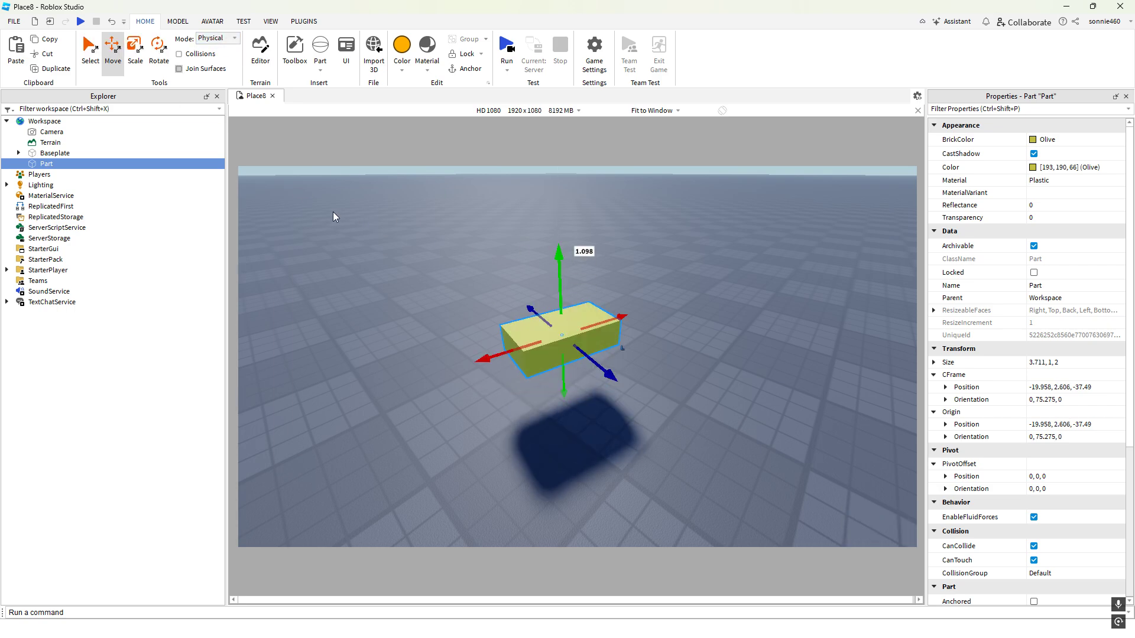
# Set the transform mode back to Geometric and place the block on the baseplate at about X -24.4, Z -41.5
pyautogui.click(231, 39)
pyautogui.click(221, 43)
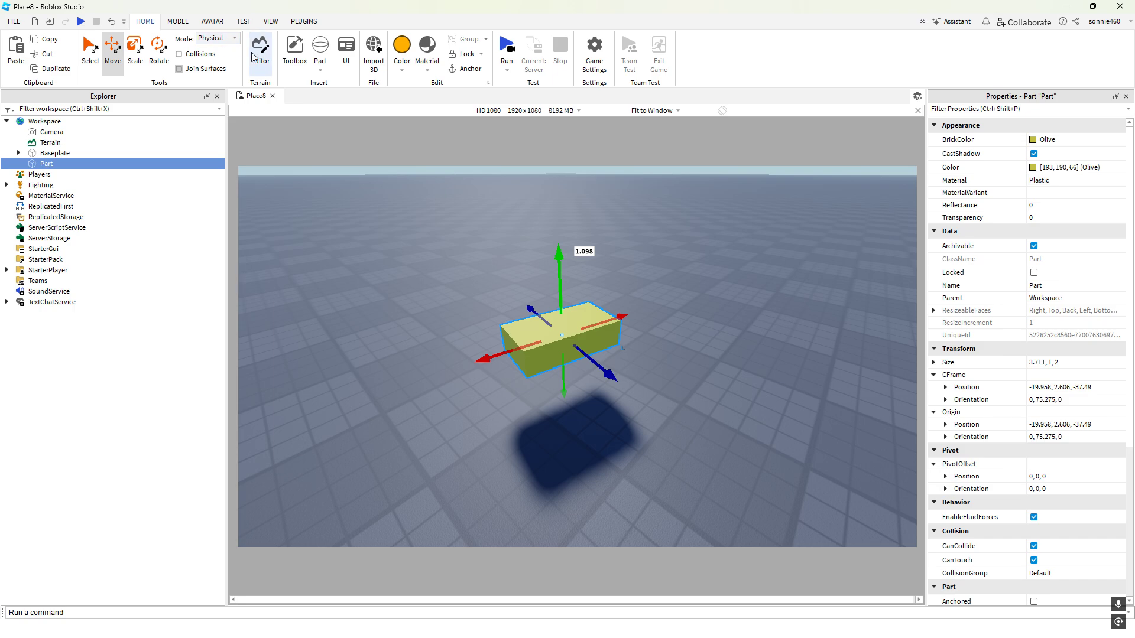
pyautogui.click(233, 40)
pyautogui.click(212, 48)
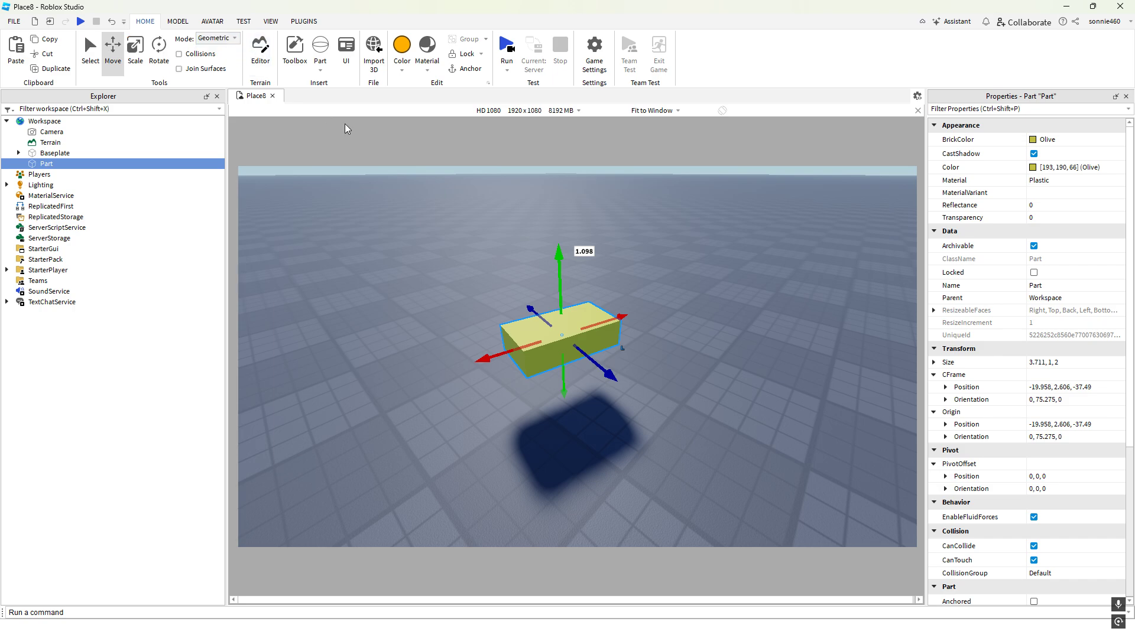
pyautogui.moveTo(414, 218); pyautogui.dragTo(248, 89, button='right')
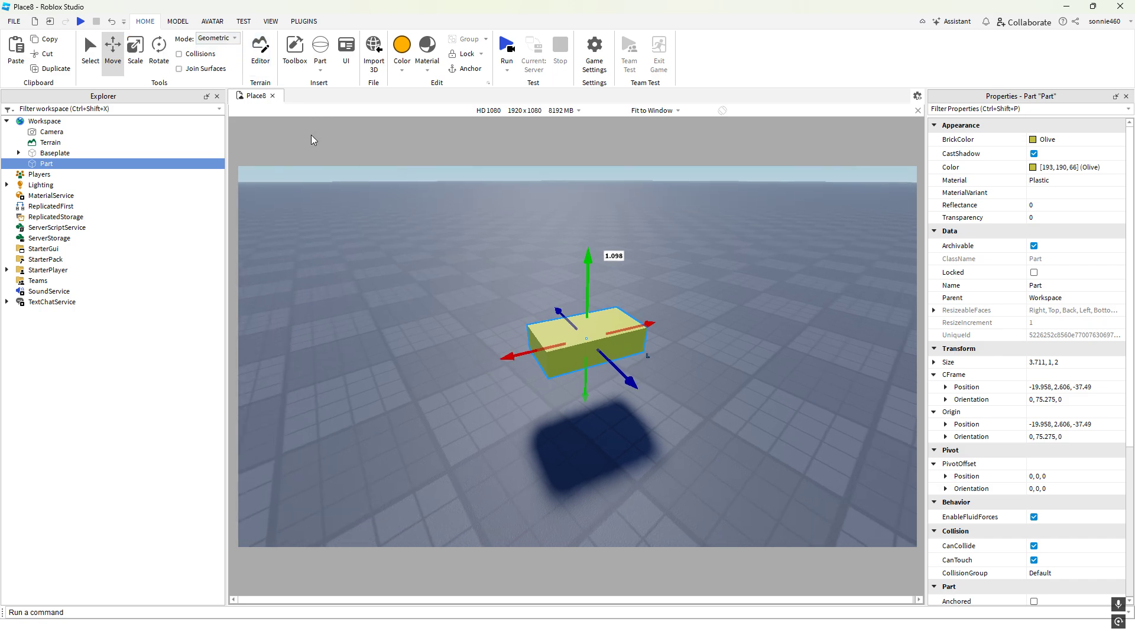
pyautogui.moveTo(320, 169); pyautogui.dragTo(355, 203, button='right')
pyautogui.click(352, 203)
pyautogui.moveTo(470, 328); pyautogui.dragTo(478, 328)
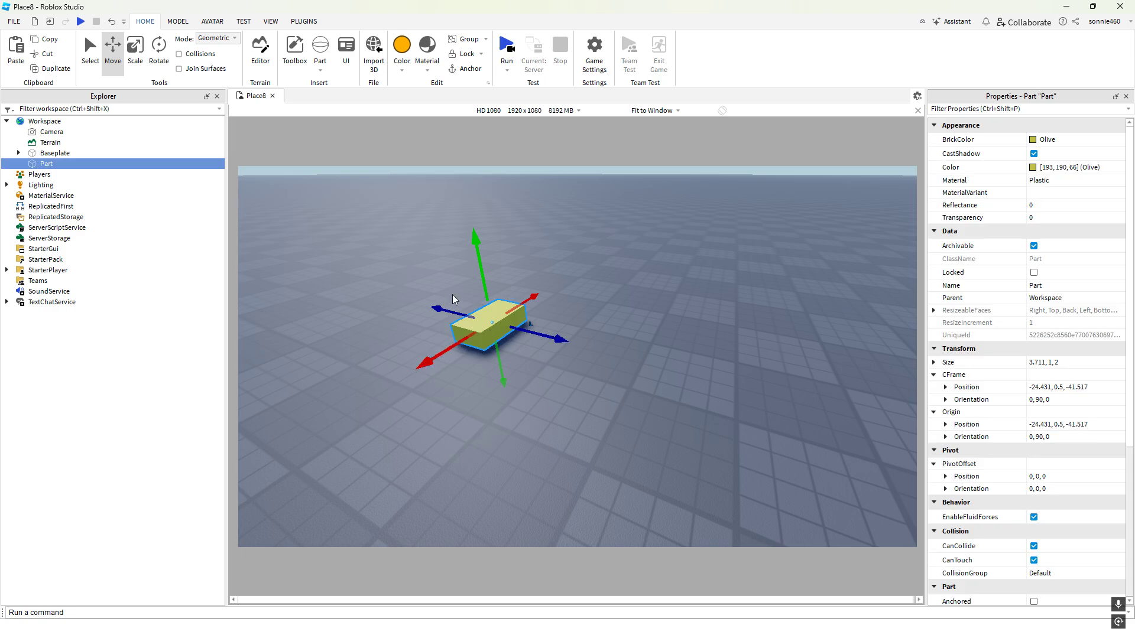
# Enable rotation snapping at 45° and rotate the block around the Y axis to an orientation of -45 degrees
pyautogui.click(177, 21)
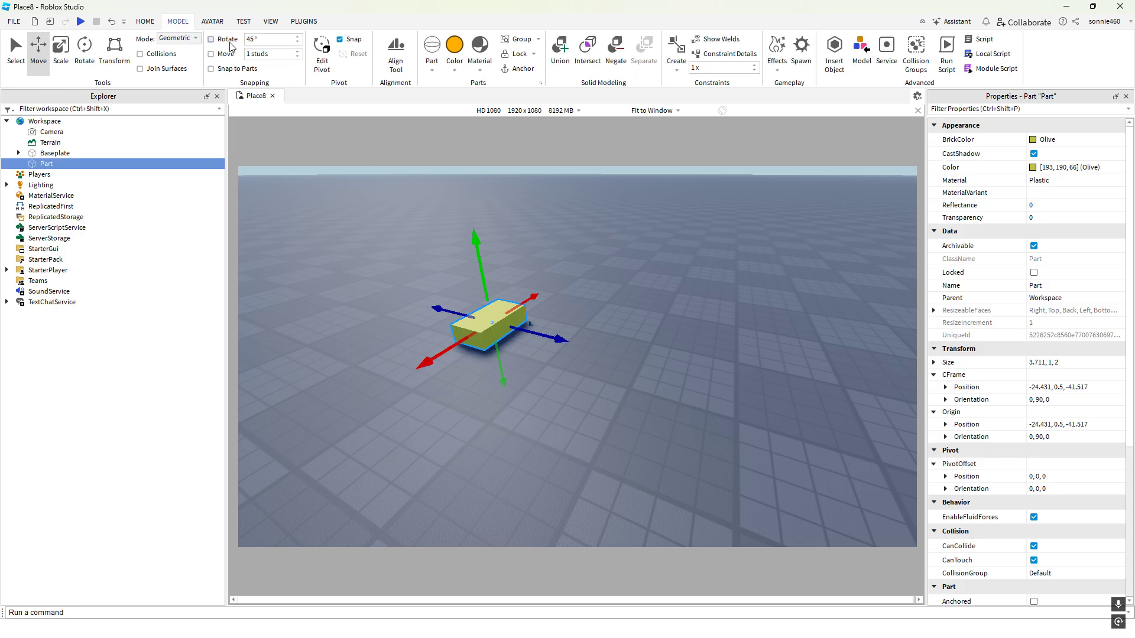
pyautogui.click(84, 48)
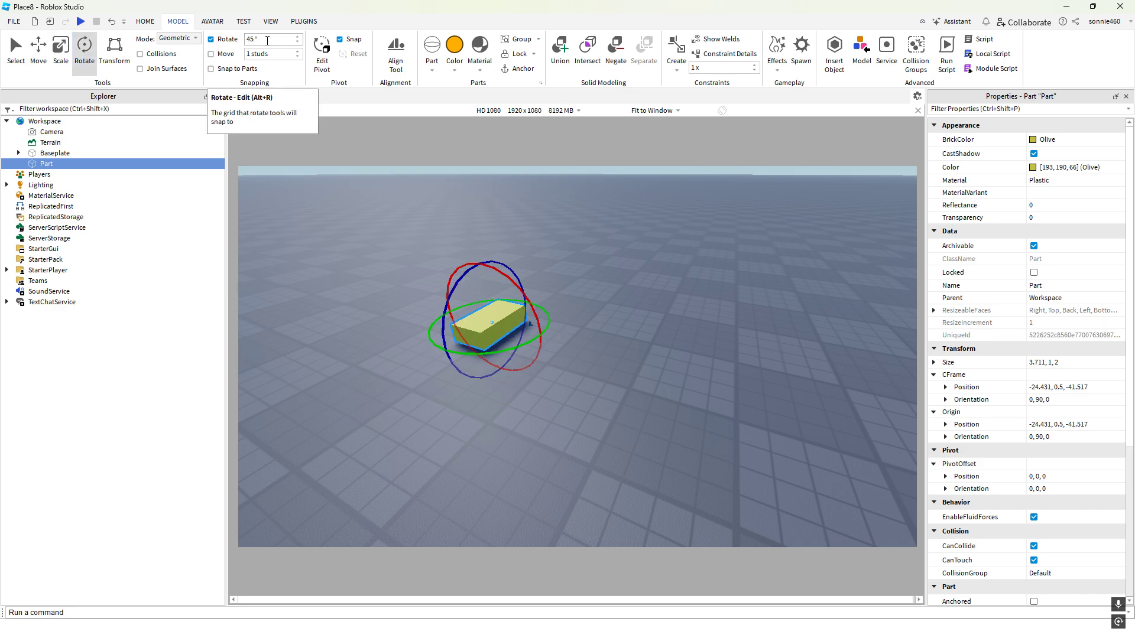
pyautogui.moveTo(443, 353); pyautogui.dragTo(416, 230)
# Try a 180° rotation snap, set it to 30° and rotate the block around the Y axis to 105 degrees
pyautogui.click(271, 39)
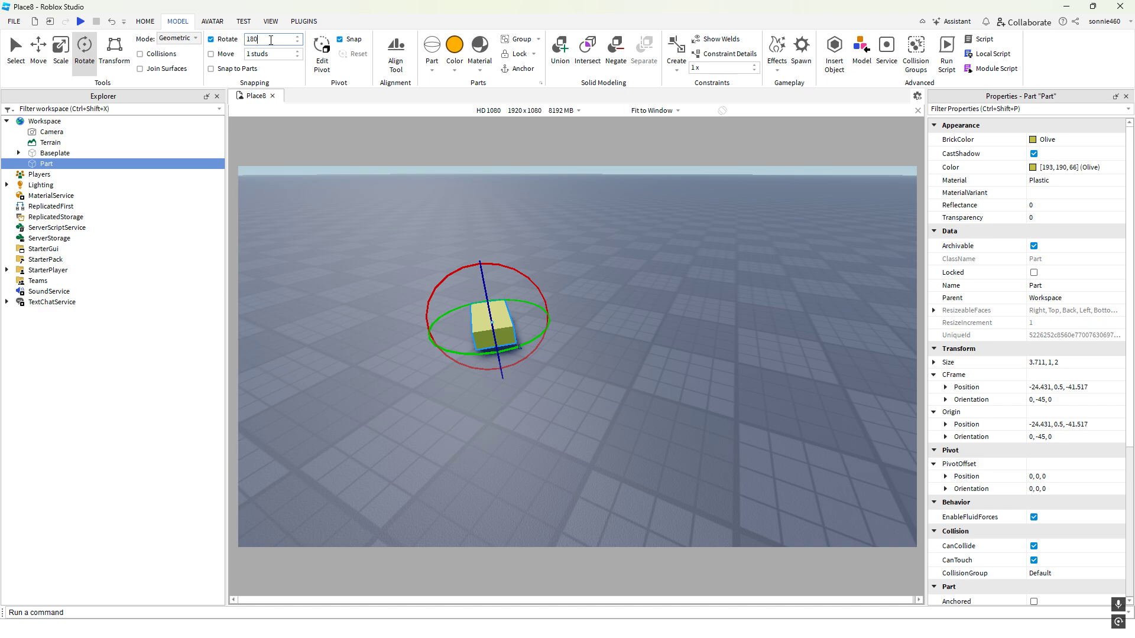
pyautogui.moveTo(488, 350); pyautogui.dragTo(367, 242)
pyautogui.moveTo(479, 347); pyautogui.dragTo(378, 357)
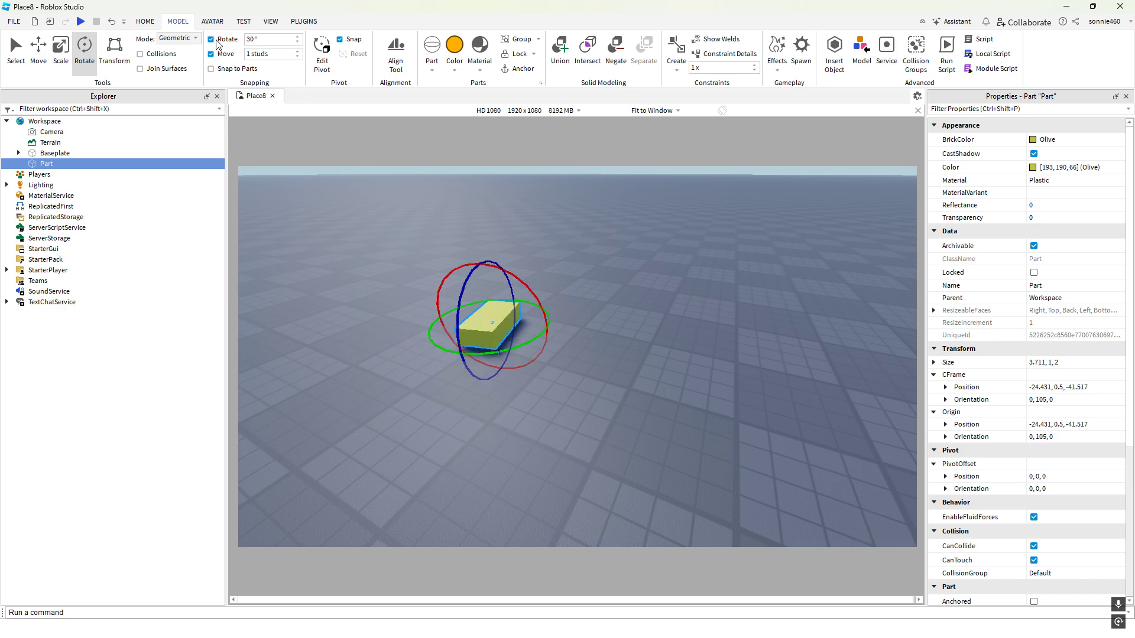
# Turn off rotation snapping, enable move snapping at 1 stud and move the block 2 studs backwards along its Z axis
pyautogui.click(59, 52)
pyautogui.click(40, 51)
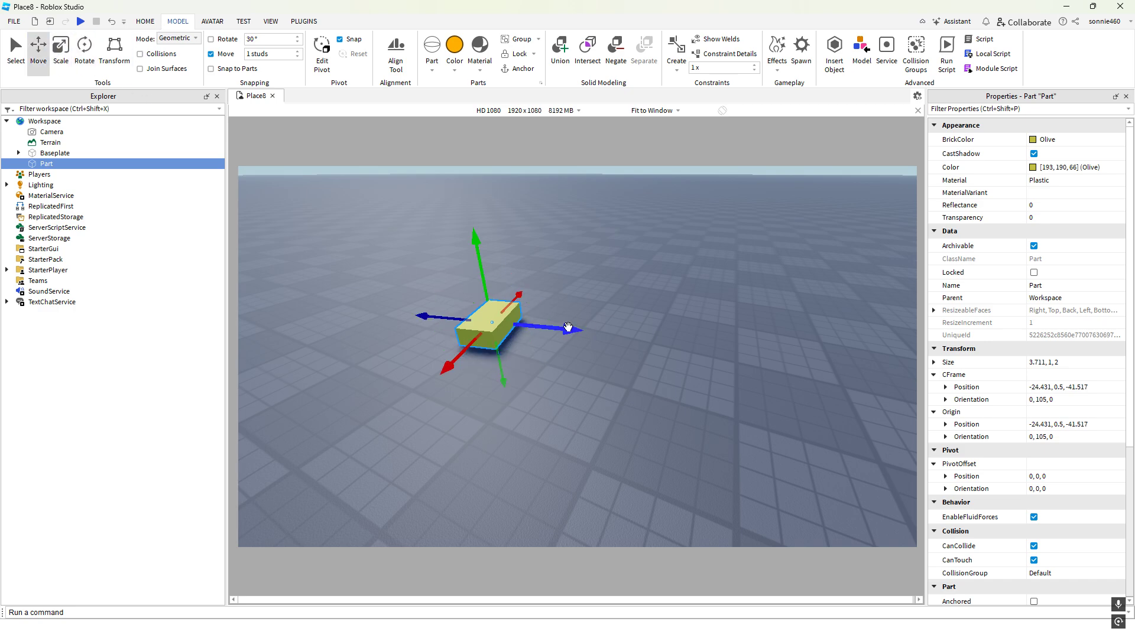
pyautogui.moveTo(546, 326); pyautogui.dragTo(575, 359)
pyautogui.moveTo(573, 354); pyautogui.dragTo(615, 314, button='right')
pyautogui.scroll(2, 615, 314)
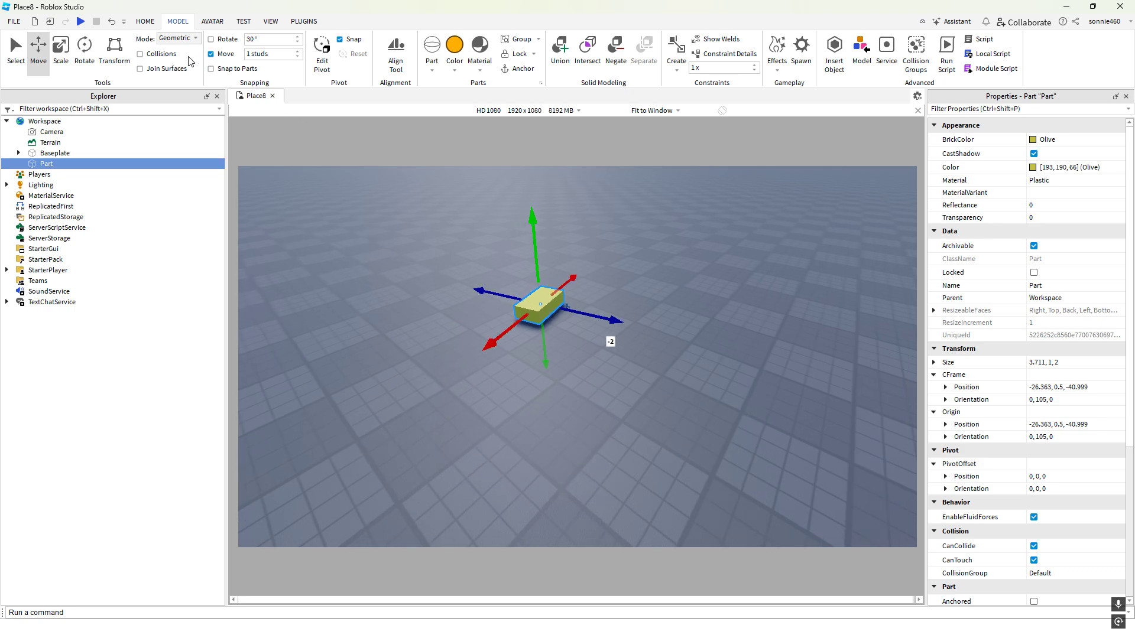
# Scale the block along its Z axis to 1 stud with move snapping on
pyautogui.click(60, 49)
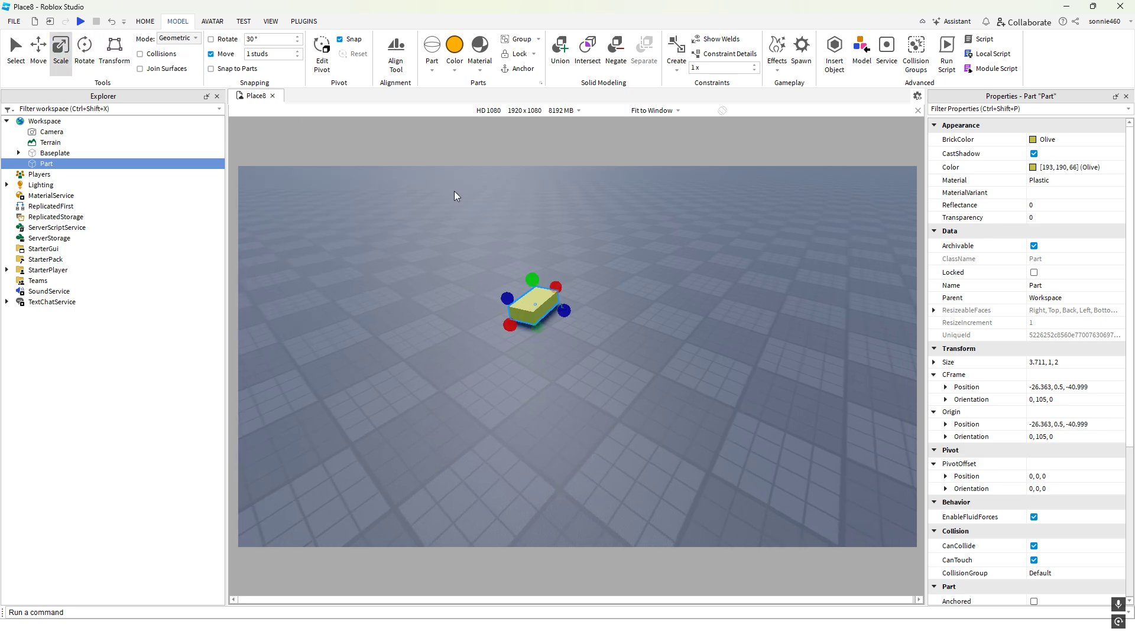
pyautogui.moveTo(455, 192); pyautogui.dragTo(455, 192, button='right')
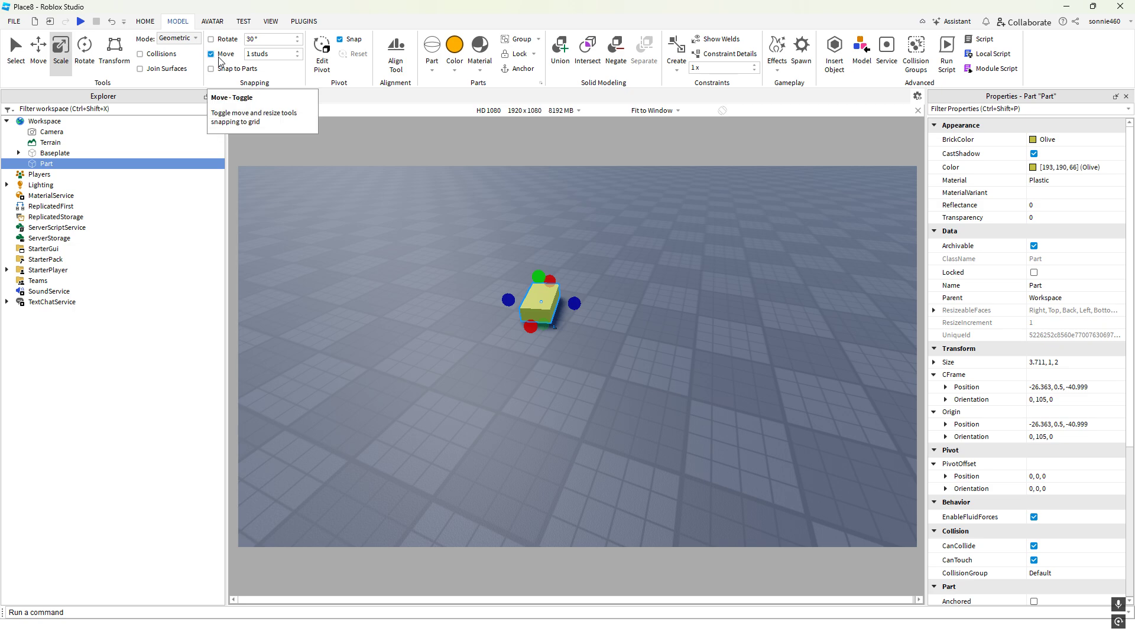
pyautogui.moveTo(574, 303); pyautogui.dragTo(495, 303)
pyautogui.press('d')
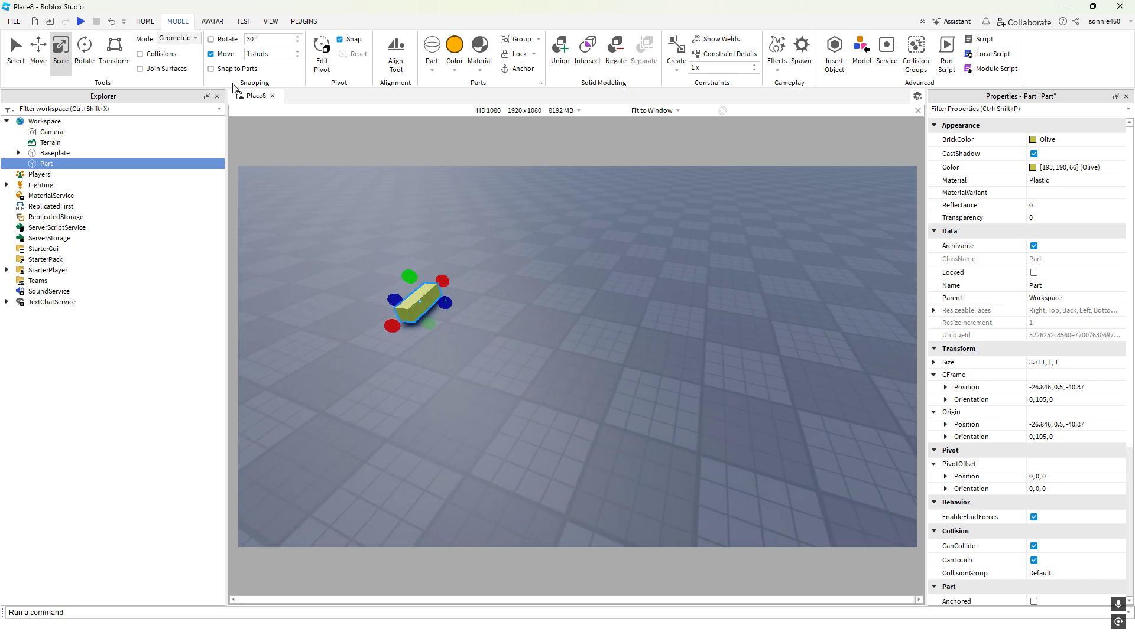
# Turn off move snapping and stretch the block freely along its Z axis to about 14.2 studs
pyautogui.click(211, 55)
pyautogui.moveTo(451, 304); pyautogui.dragTo(653, 317)
pyautogui.click(421, 331)
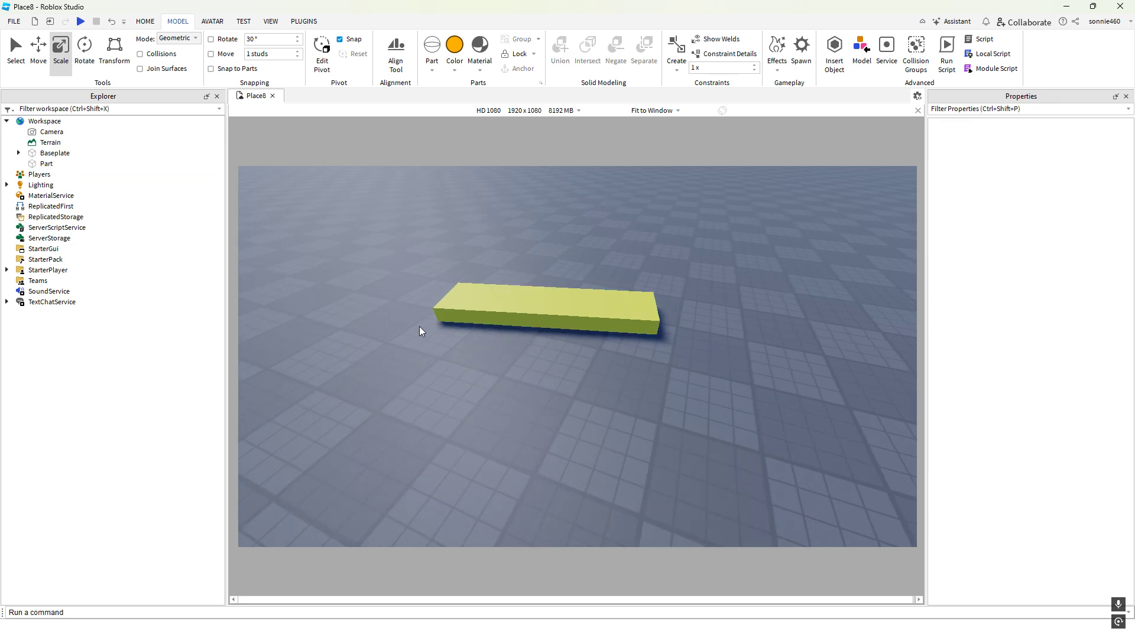
pyautogui.hotkey('ctrl', 'z')
# Rotate the long block freely around the Y axis to an orientation of about -99 degrees
pyautogui.click(85, 47)
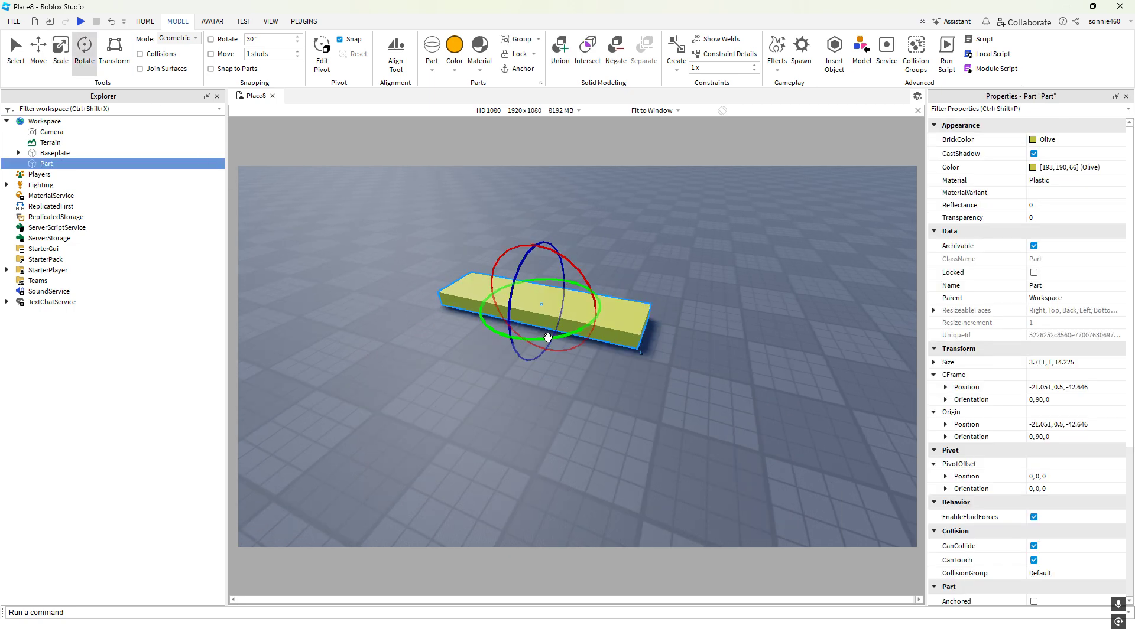
pyautogui.moveTo(548, 338); pyautogui.dragTo(582, 278)
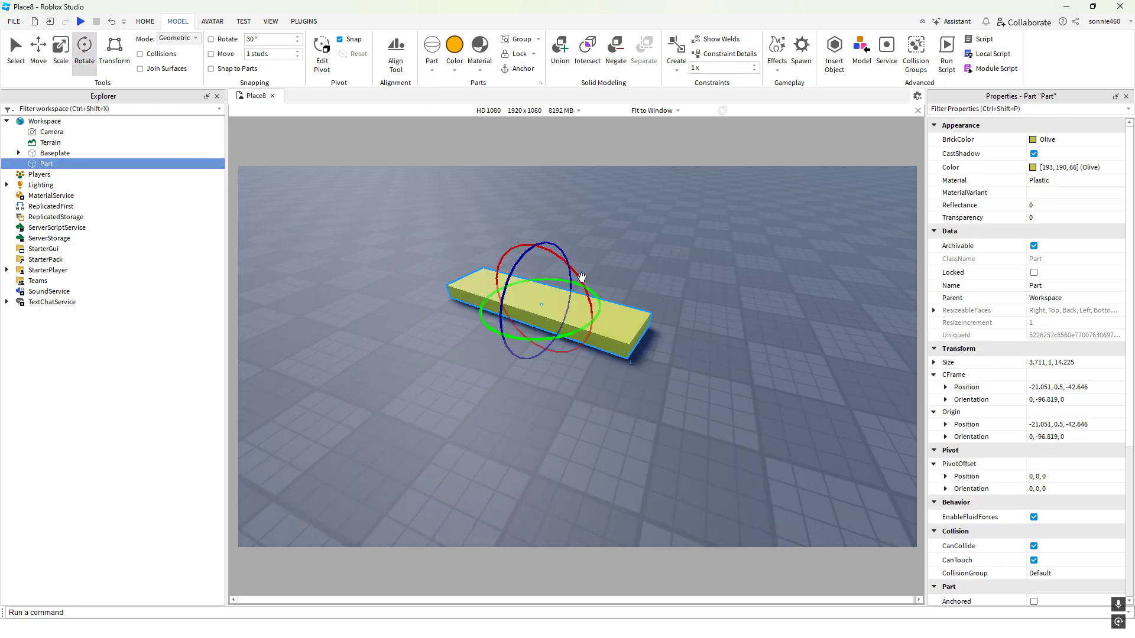
pyautogui.click(556, 239)
pyautogui.press('s')
pyautogui.press('d')
pyautogui.press('a')
pyautogui.press('w')
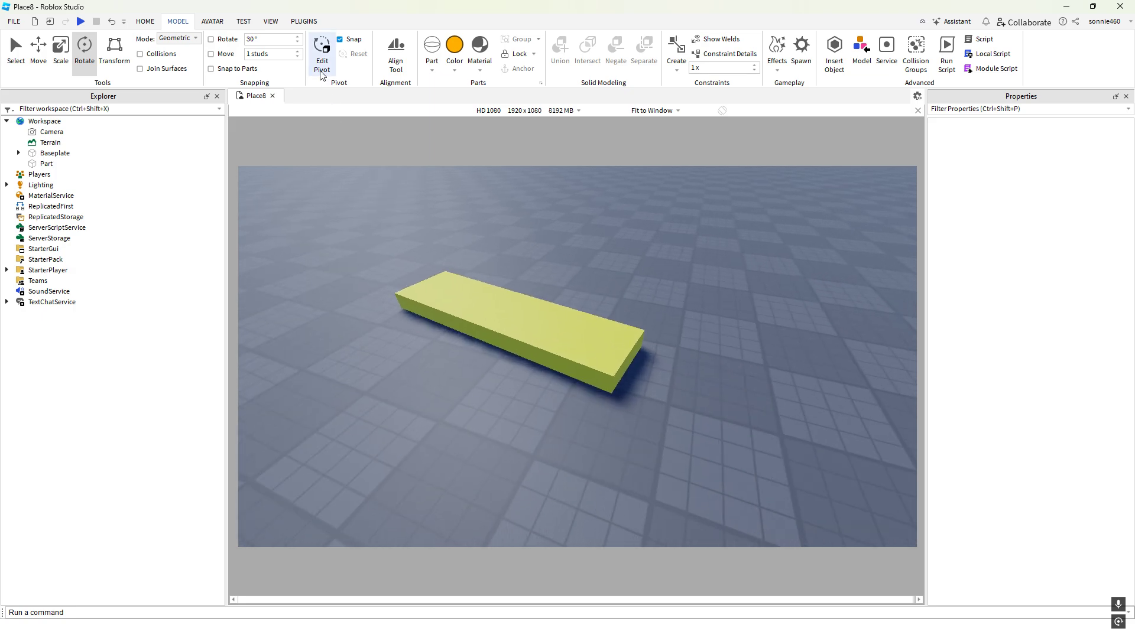
# Select the long block and turn on pivot editing to examine its pivot handles up close
pyautogui.moveTo(413, 197); pyautogui.dragTo(355, 198, button='right')
pyautogui.click(443, 265)
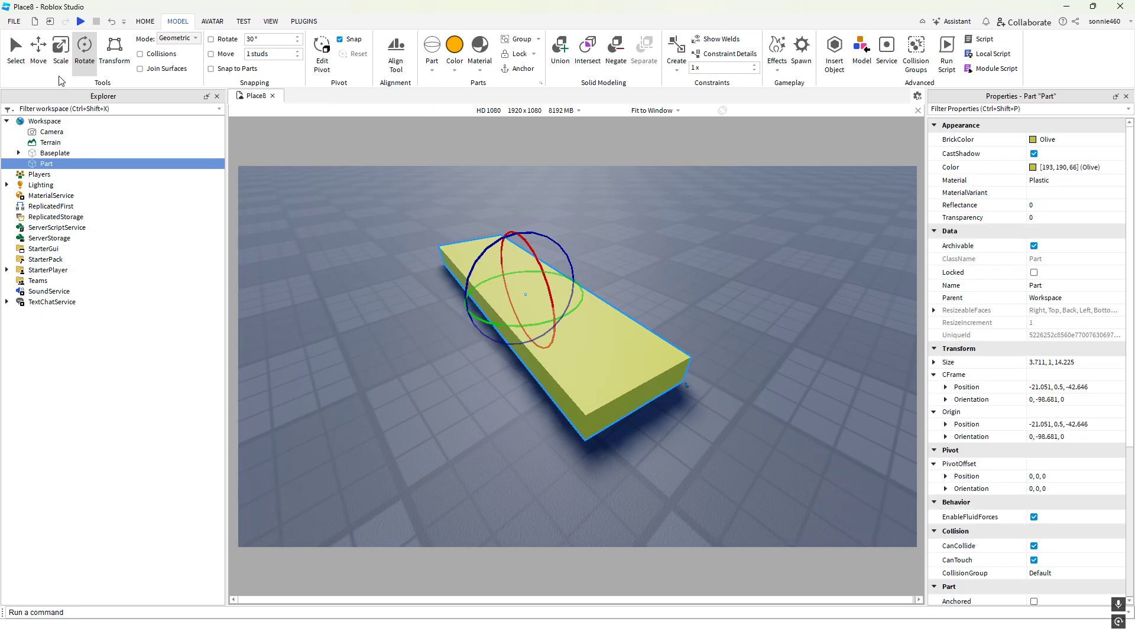
pyautogui.press('s')
pyautogui.click(39, 56)
pyautogui.press('a')
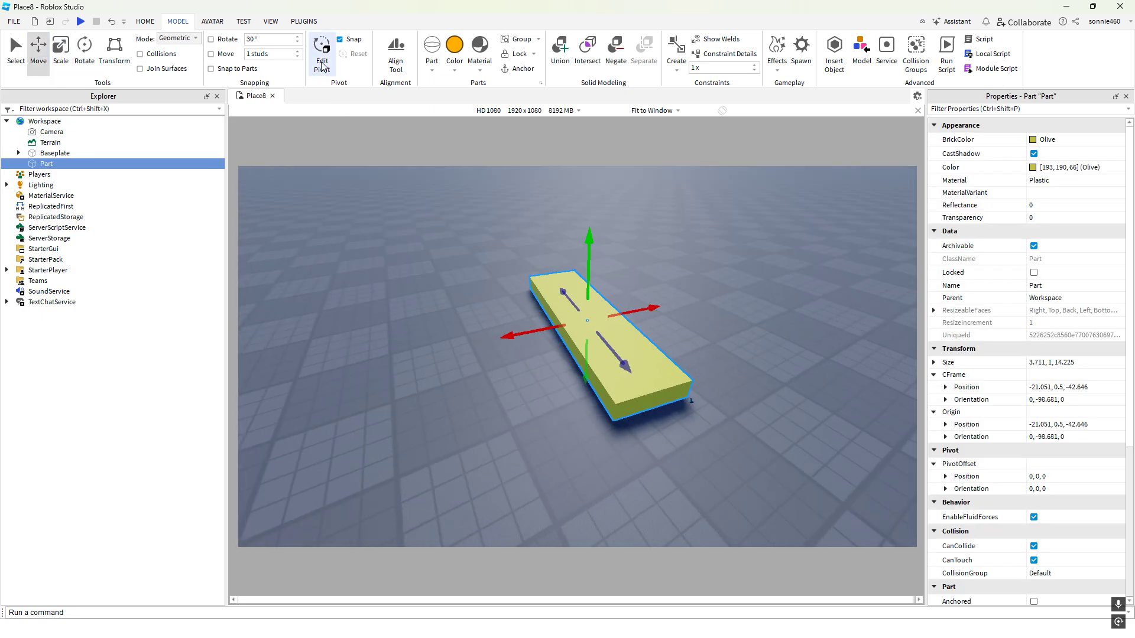
pyautogui.click(321, 59)
pyautogui.press('w')
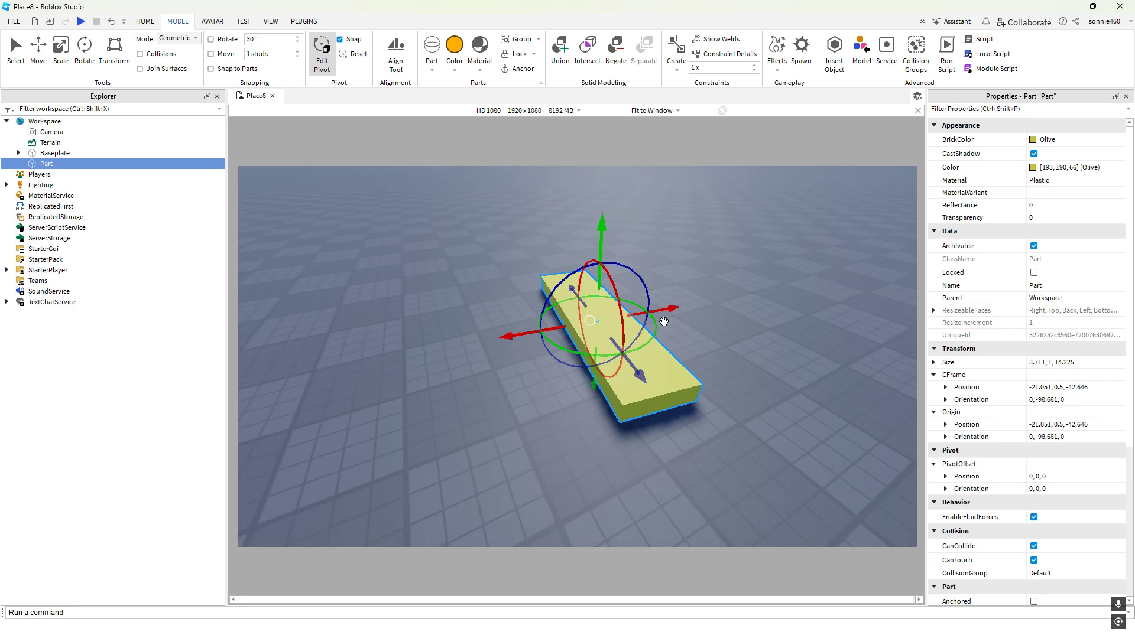
pyautogui.press('w')
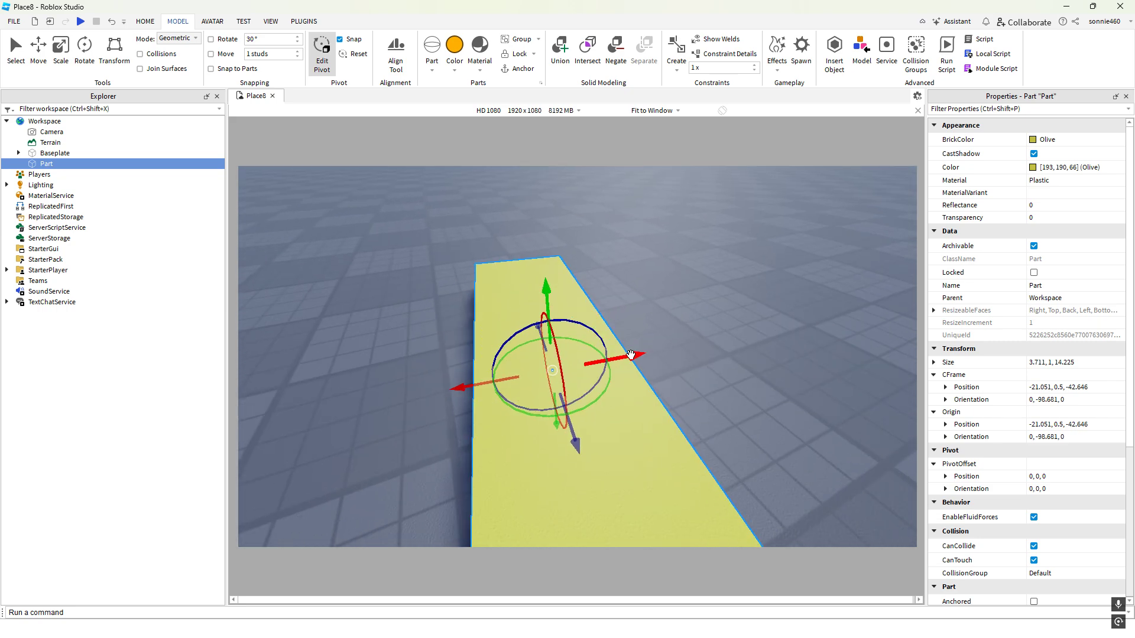
pyautogui.moveTo(631, 355); pyautogui.dragTo(647, 355, button='right')
pyautogui.scroll(-2, 648, 356)
pyautogui.press('q')
# Leave pivot editing and lift the long block with the Move tool to a Y position of about 4.2 studs
pyautogui.click(38, 52)
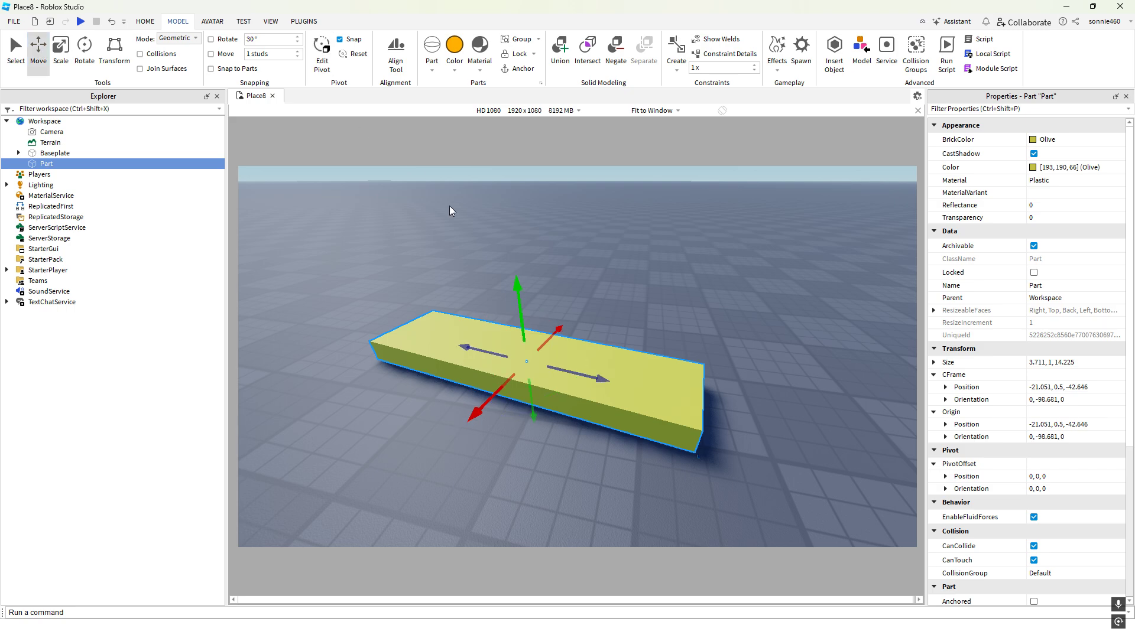
pyautogui.moveTo(524, 319); pyautogui.dragTo(516, 233)
pyautogui.moveTo(693, 294); pyautogui.dragTo(694, 295, button='right')
pyautogui.press('a')
pyautogui.press('s')
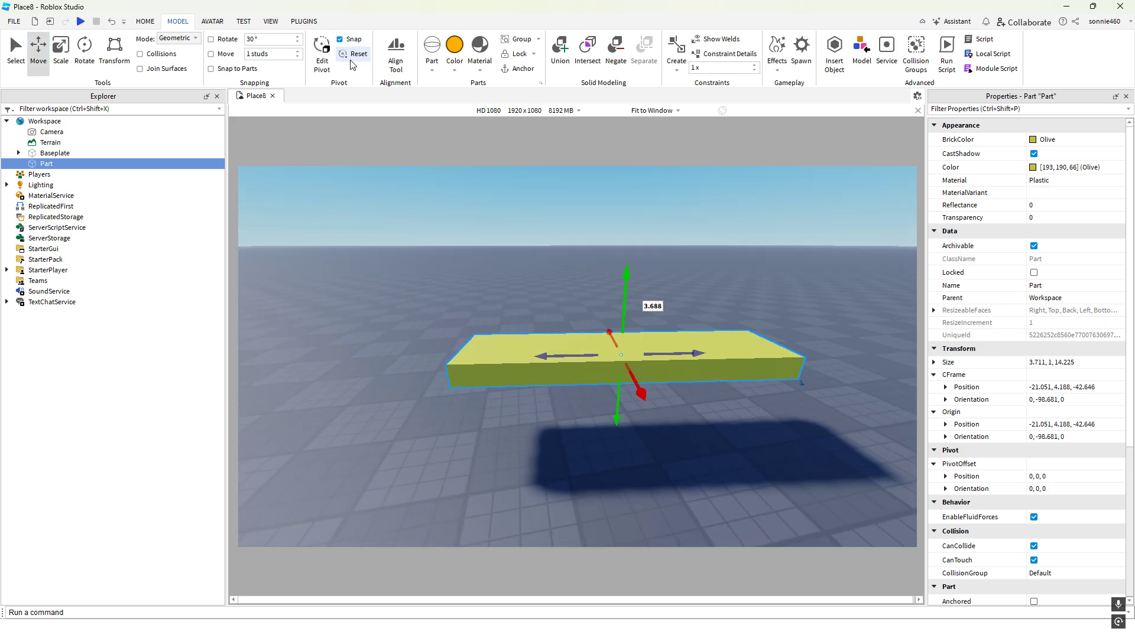
# Tilt the long block around its X axis with the Rotate tool to an orientation of about -6.6 degrees
pyautogui.click(84, 52)
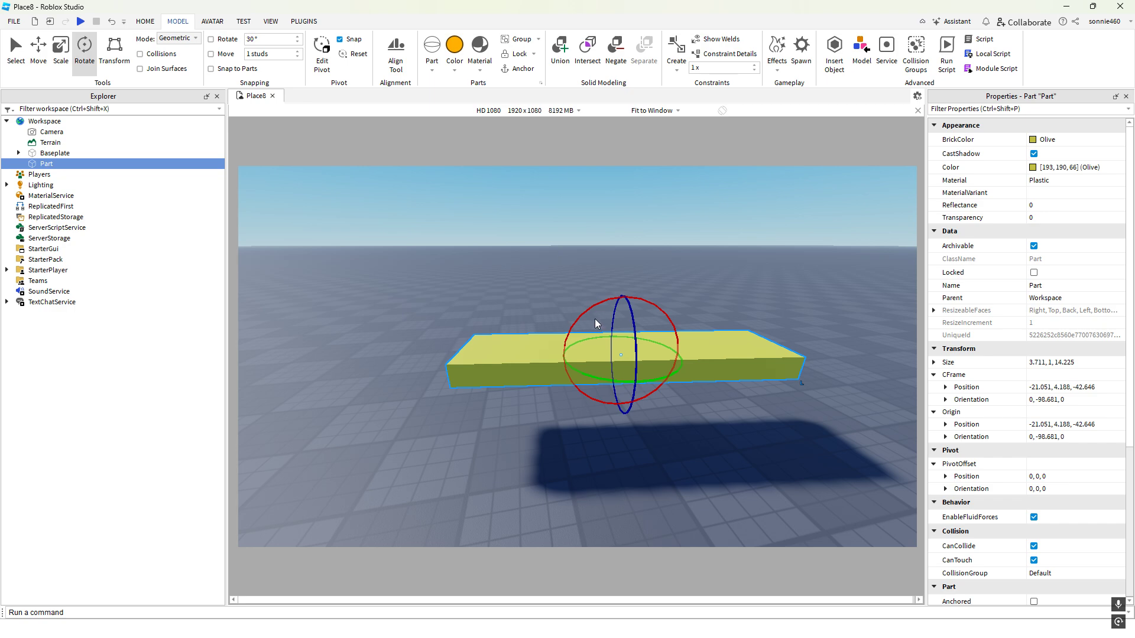
pyautogui.moveTo(583, 315)
pyautogui.mouseDown()
pyautogui.moveTo(575, 306)
pyautogui.moveTo(577, 370)
pyautogui.moveTo(640, 396)
pyautogui.moveTo(682, 344)
pyautogui.moveTo(598, 325)
pyautogui.moveTo(581, 378)
pyautogui.moveTo(677, 378)
pyautogui.moveTo(587, 301)
pyautogui.moveTo(553, 362)
pyautogui.moveTo(689, 367)
pyautogui.moveTo(549, 347)
pyautogui.moveTo(696, 384)
pyautogui.moveTo(565, 337)
pyautogui.moveTo(686, 352)
pyautogui.moveTo(544, 378)
pyautogui.moveTo(619, 325)
pyautogui.moveTo(694, 370)
pyautogui.moveTo(594, 320)
pyautogui.mouseUp()
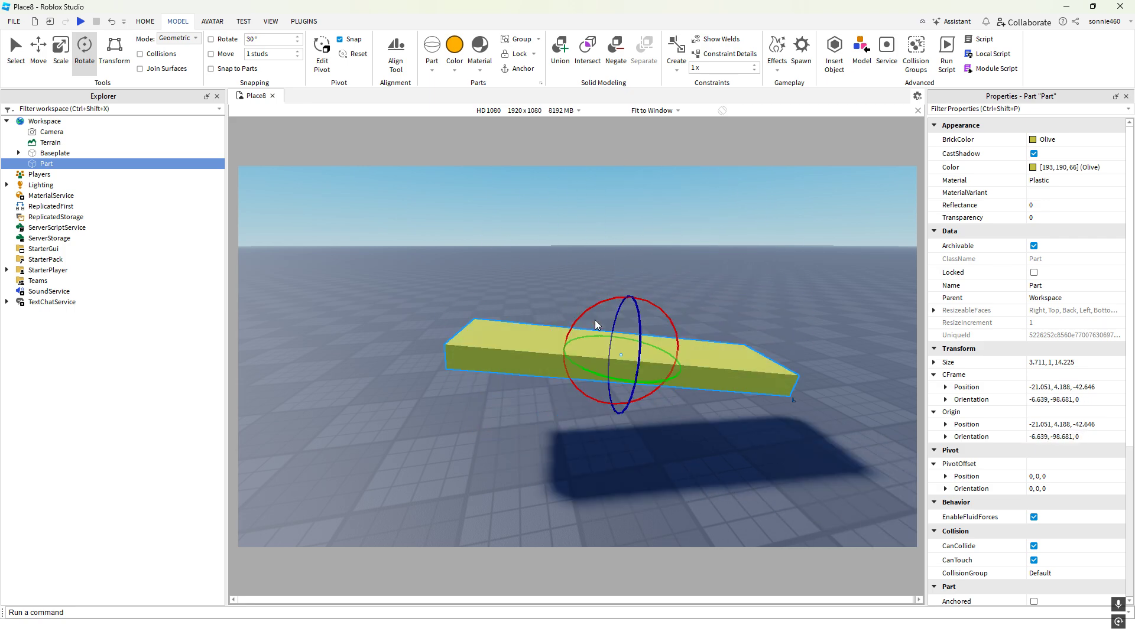
pyautogui.click(591, 320)
pyautogui.click(590, 331)
# Edit the pivot of the long block and move it along the Z axis to the block's end, an offset of about 7.1 studs
pyautogui.press('d')
pyautogui.hotkey('alt', 'p')
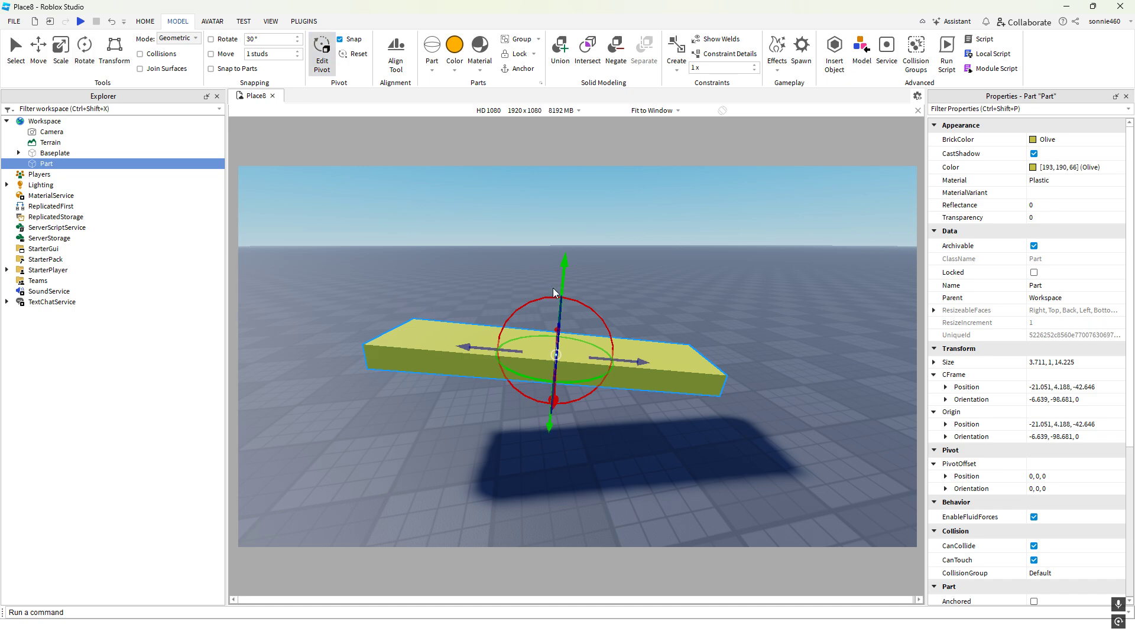
pyautogui.moveTo(642, 361); pyautogui.dragTo(483, 349)
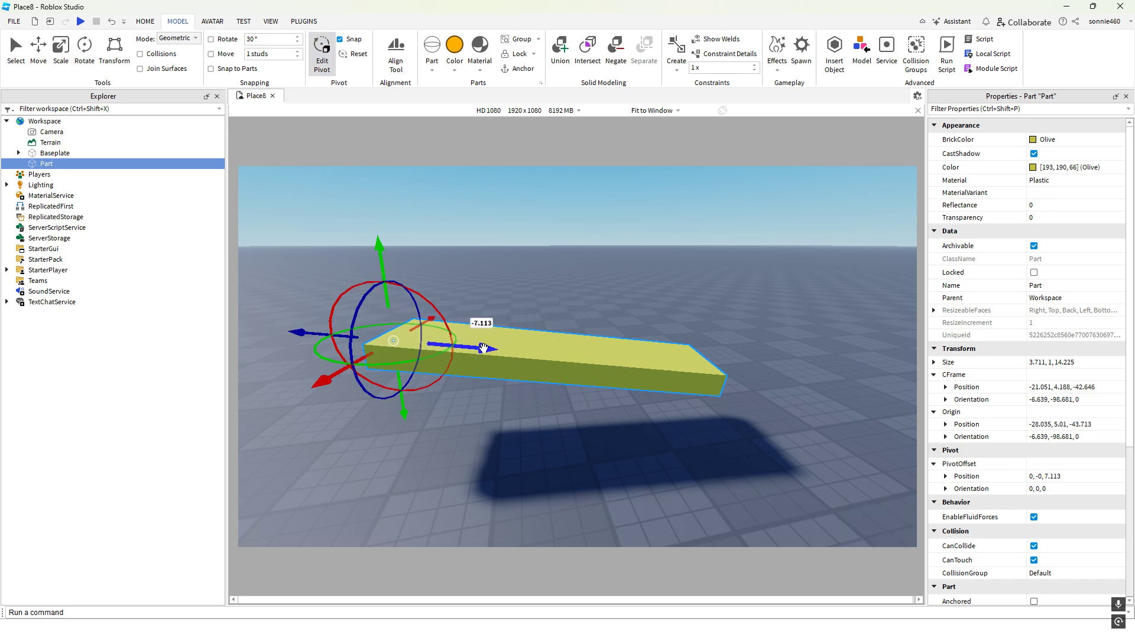
pyautogui.click(475, 415)
pyautogui.click(508, 380)
# Rotate the long block around its end pivot to an X orientation of about 2.5 degrees
pyautogui.click(87, 49)
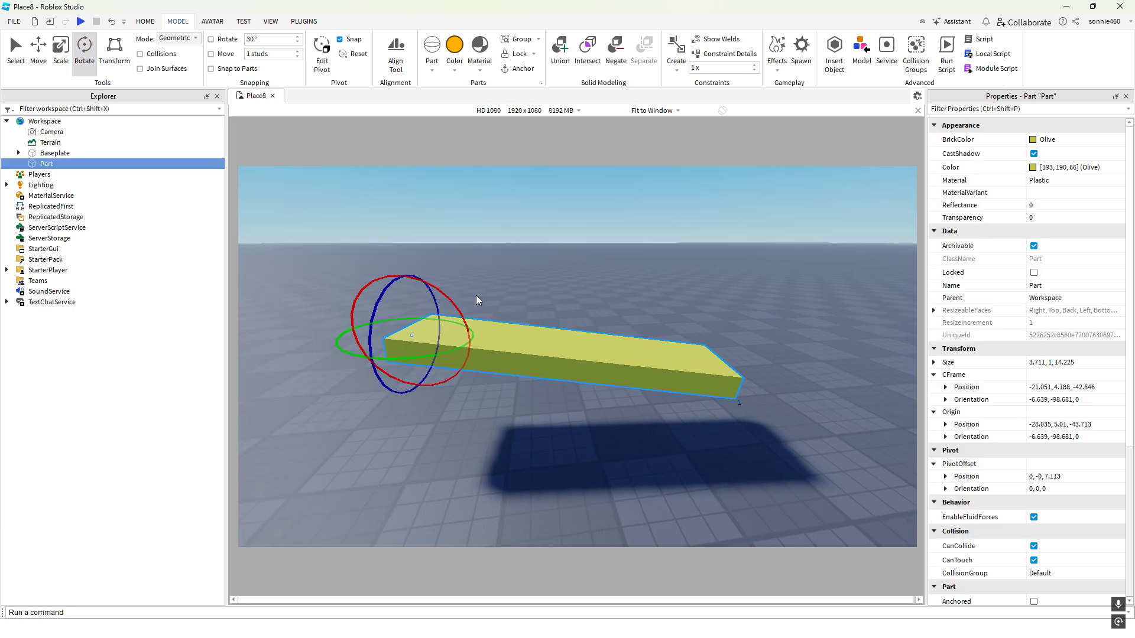
pyautogui.moveTo(460, 304)
pyautogui.mouseDown()
pyautogui.moveTo(392, 271)
pyautogui.moveTo(319, 271)
pyautogui.moveTo(308, 343)
pyautogui.moveTo(396, 412)
pyautogui.moveTo(512, 332)
pyautogui.moveTo(380, 229)
pyautogui.moveTo(321, 358)
pyautogui.moveTo(544, 388)
pyautogui.moveTo(567, 278)
pyautogui.moveTo(520, 322)
pyautogui.moveTo(345, 292)
pyautogui.moveTo(465, 313)
pyautogui.moveTo(436, 289)
pyautogui.moveTo(463, 297)
pyautogui.mouseUp()
pyautogui.press('d')
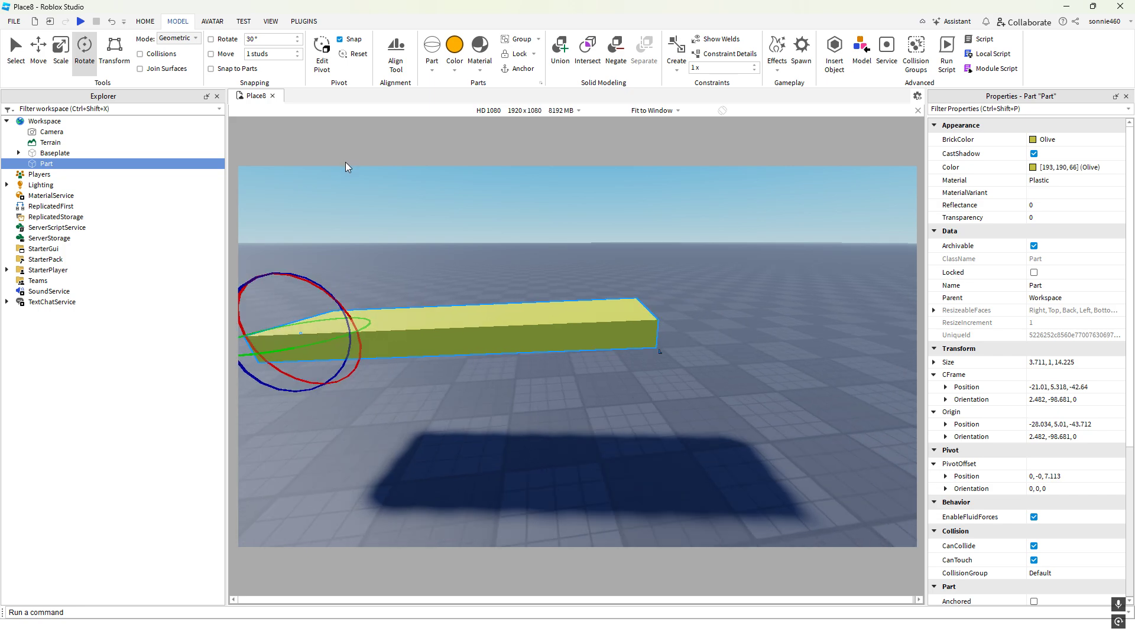
pyautogui.press('w')
pyautogui.press('a')
pyautogui.press('s')
pyautogui.press('e')
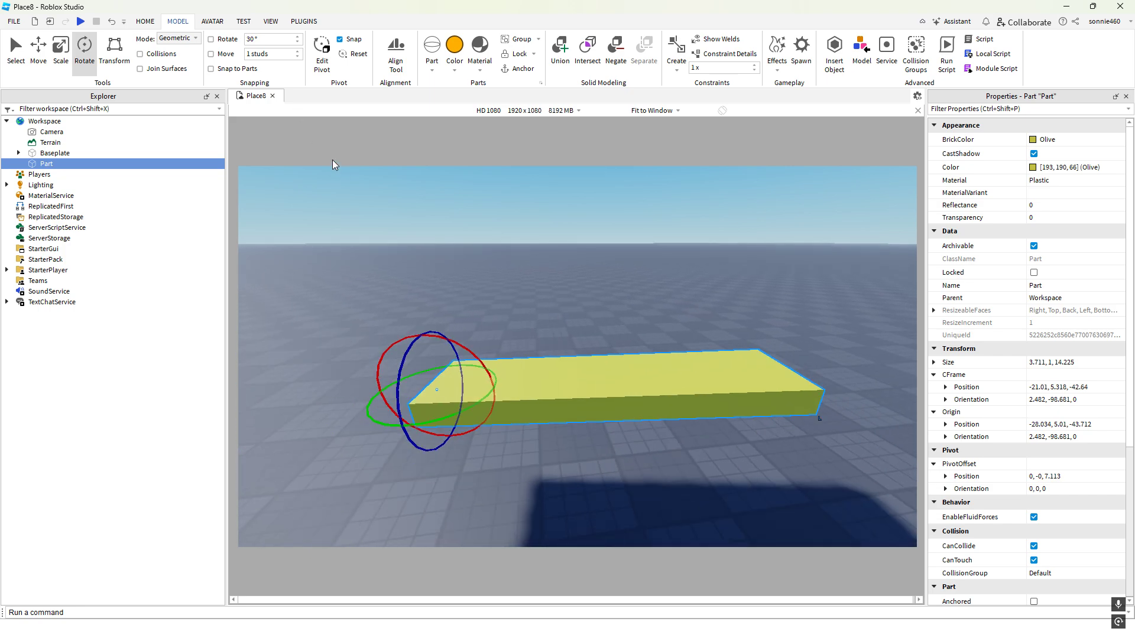
# Toggle pivot snapping and move the pivot along the block's Z axis to an offset of about 14.5 studs, outside the block
pyautogui.click(348, 42)
pyautogui.click(323, 69)
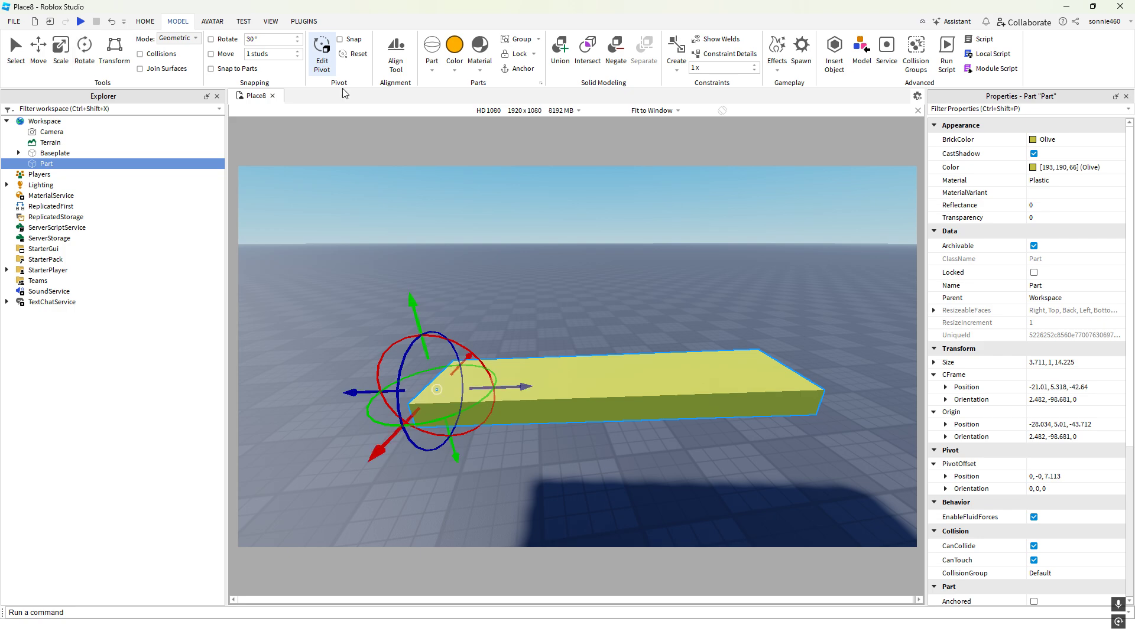
pyautogui.moveTo(517, 388); pyautogui.dragTo(644, 381)
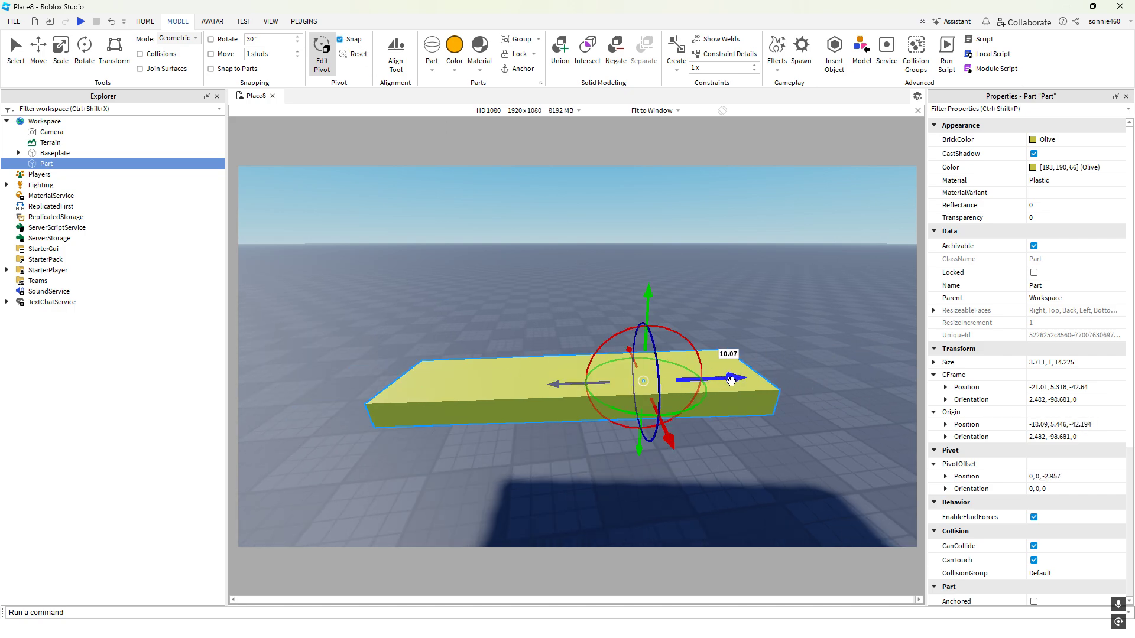
pyautogui.moveTo(730, 379); pyautogui.dragTo(487, 289)
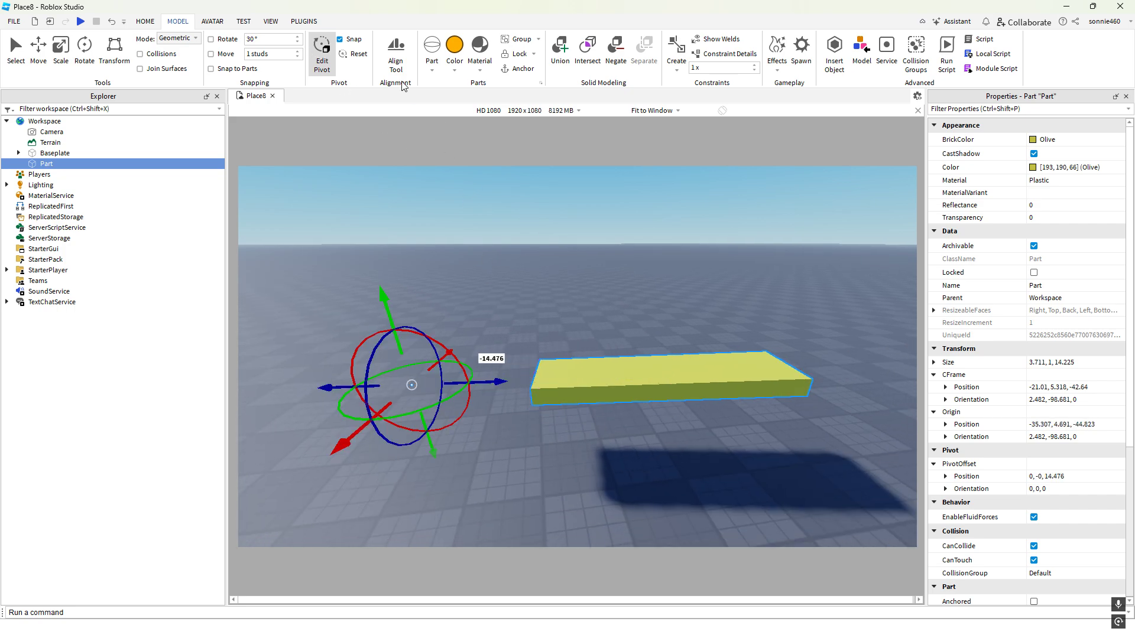
# Reset the long block's pivot to its centre and focus on the block
pyautogui.click(357, 54)
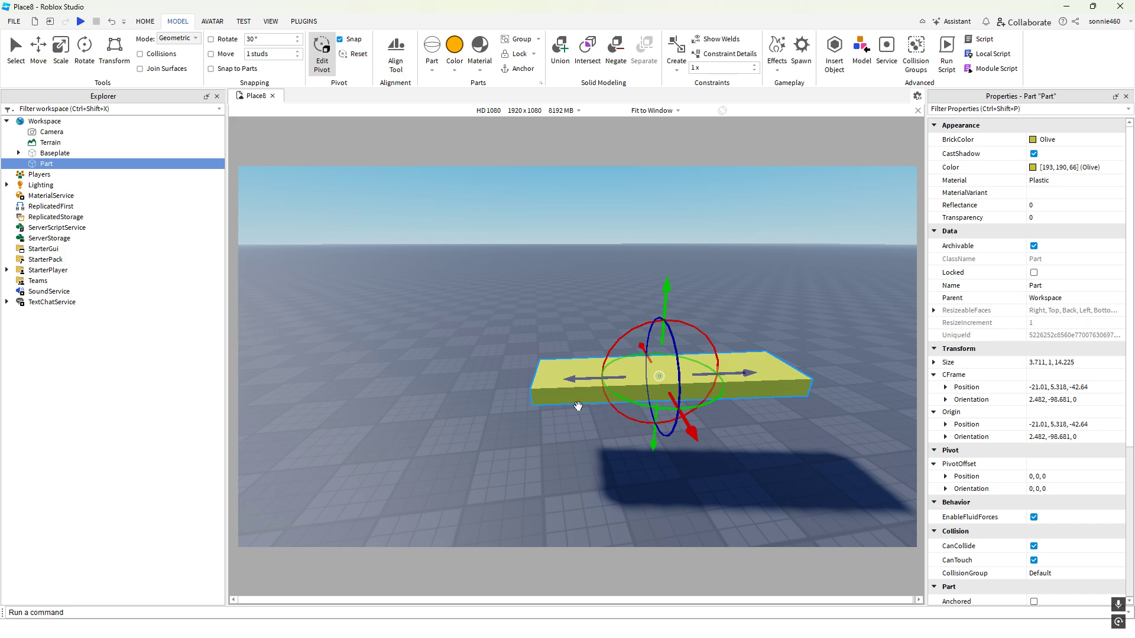
pyautogui.press('f')
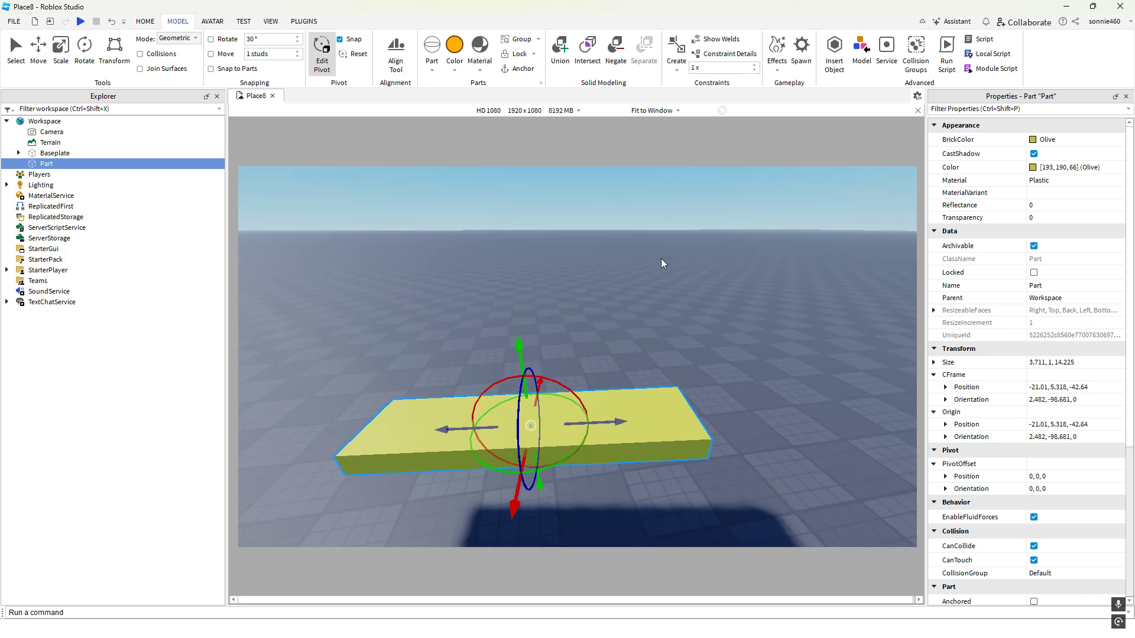
pyautogui.click(151, 22)
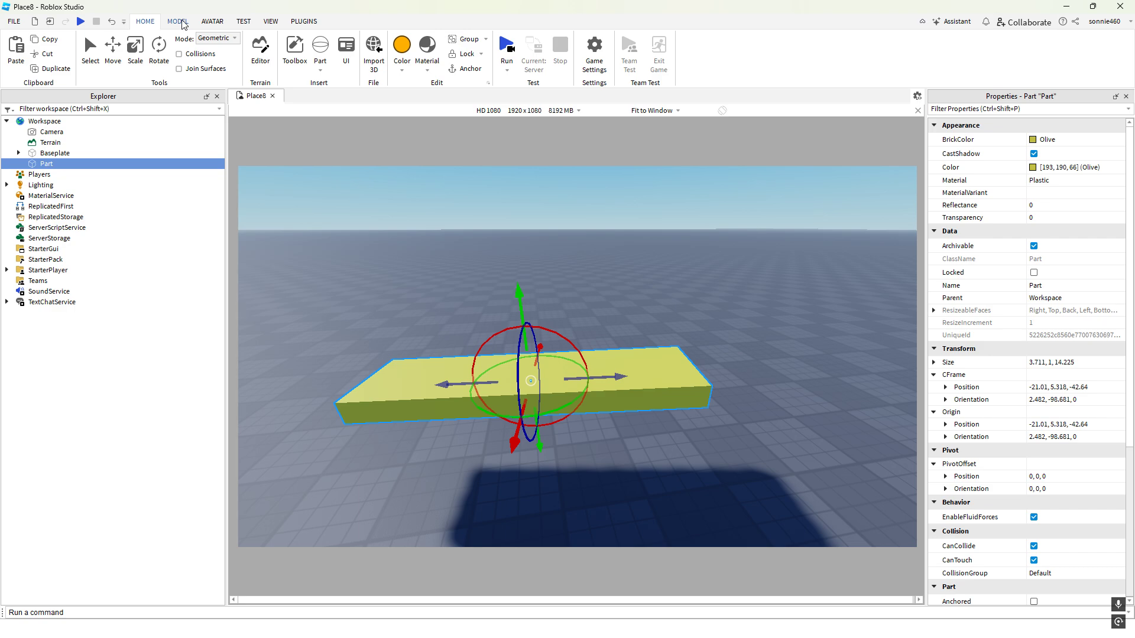
pyautogui.moveTo(545, 251); pyautogui.dragTo(555, 261, button='right')
pyautogui.scroll(-2, 555, 261)
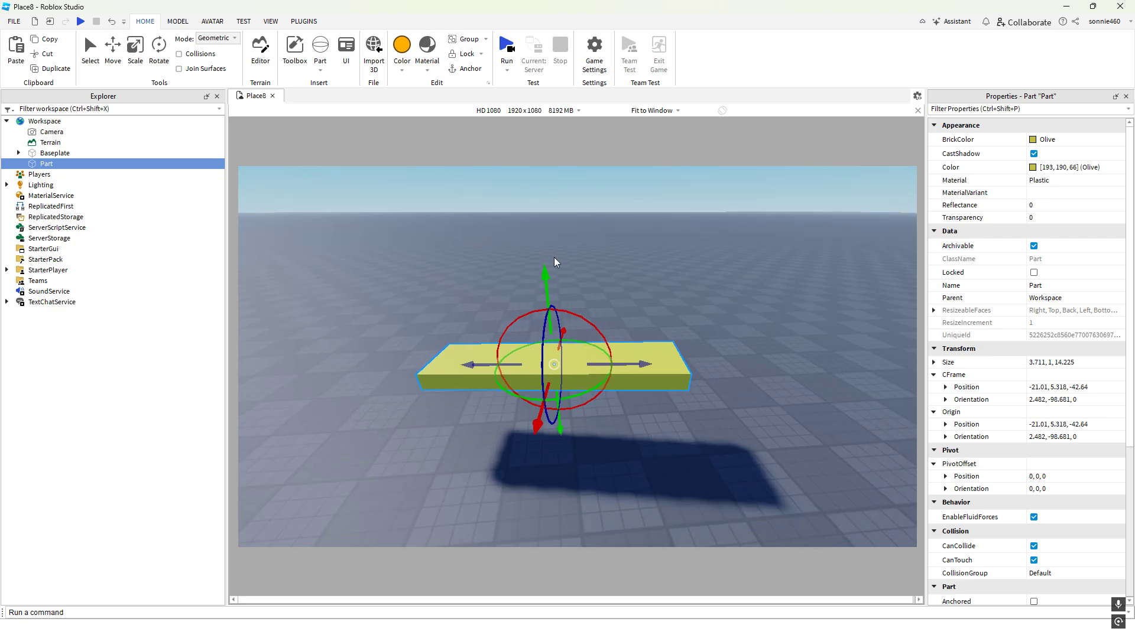
pyautogui.scroll(1, 557, 257)
pyautogui.click(629, 270)
pyautogui.click(587, 347)
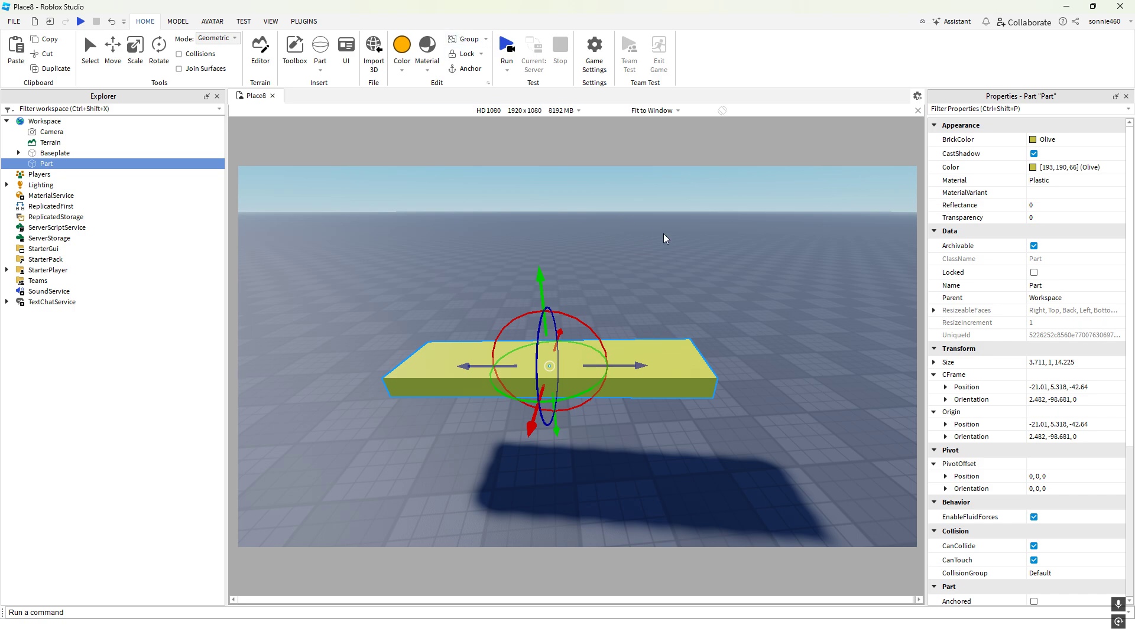
pyautogui.scroll(-2, 640, 247)
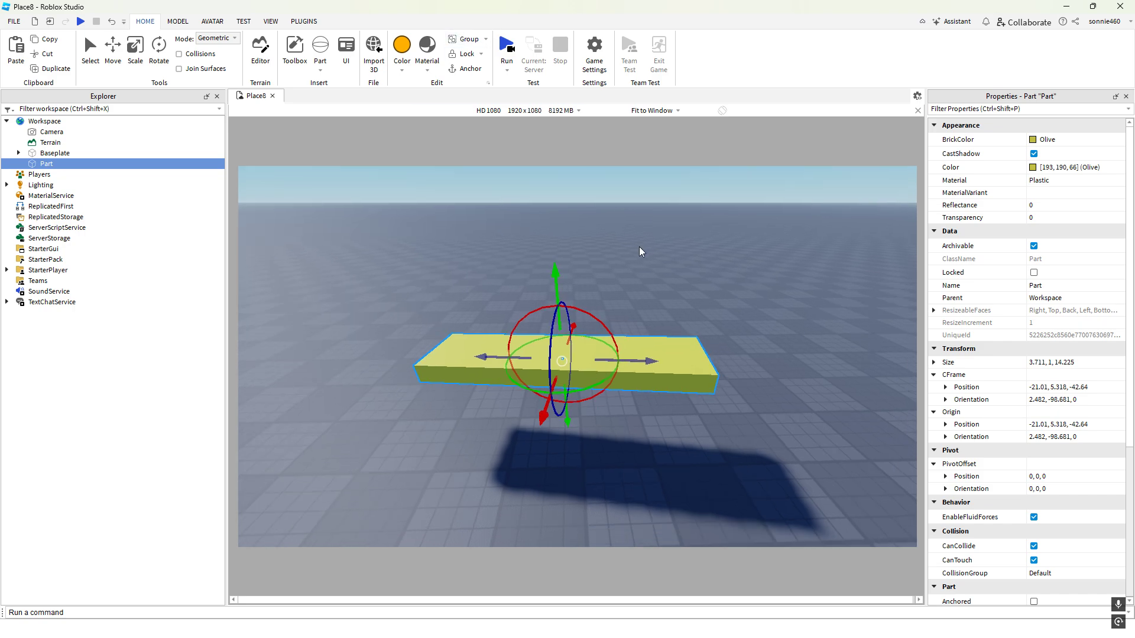
pyautogui.moveTo(640, 248); pyautogui.dragTo(638, 240, button='right')
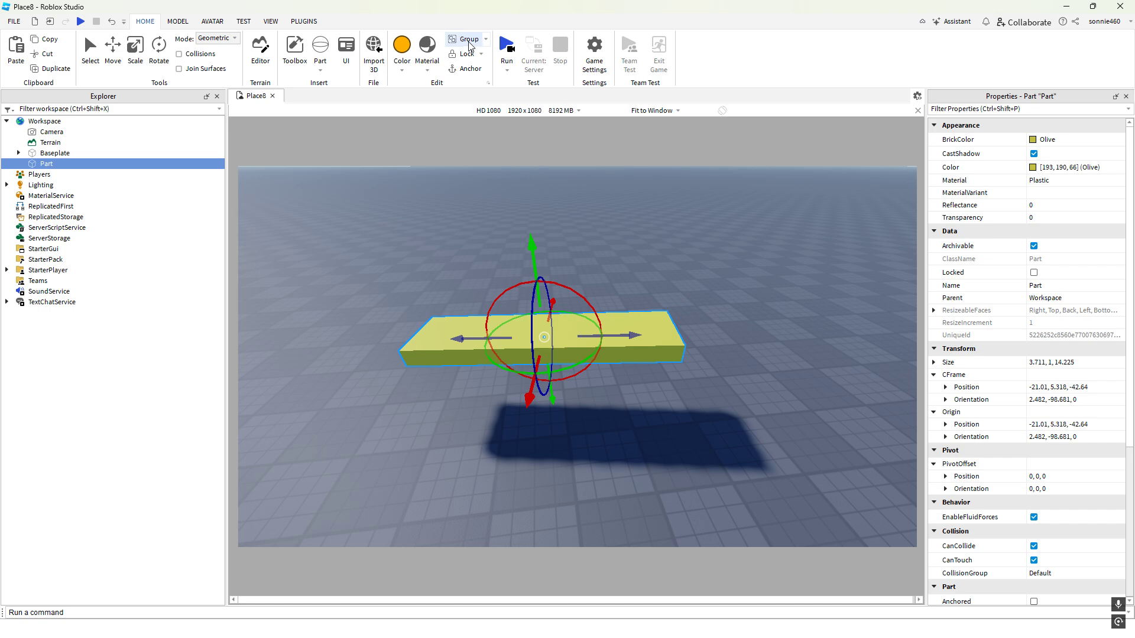
# Duplicate the long block in place
pyautogui.moveTo(686, 263); pyautogui.dragTo(653, 317, button='right')
pyautogui.press('w')
pyautogui.press('d')
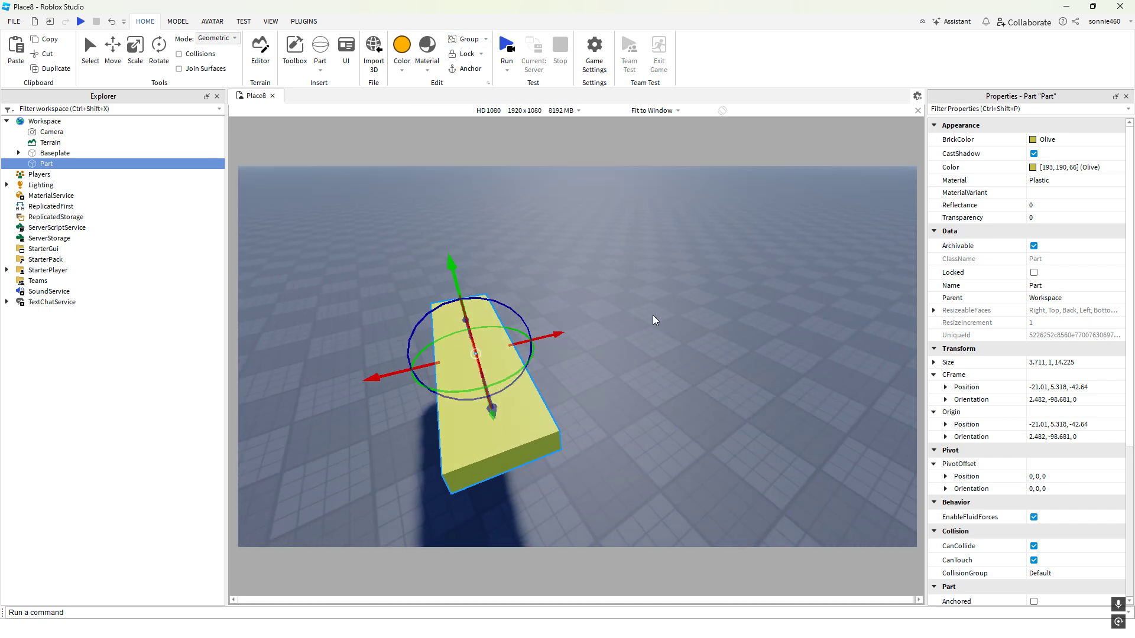
pyautogui.hotkey('ctrl', 'd')
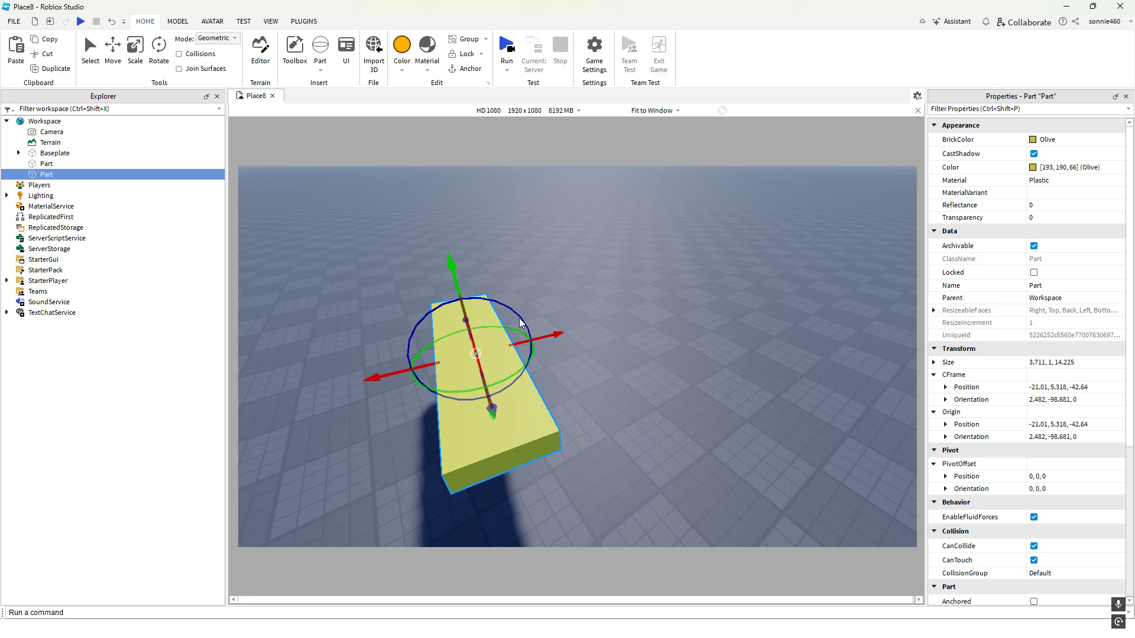
# Leave pivot editing and move the copy along its X axis to a Z position of about -46.7, beside the original with a narrow gap
pyautogui.moveTo(556, 335)
pyautogui.mouseDown()
pyautogui.moveTo(597, 330)
pyautogui.moveTo(556, 335)
pyautogui.mouseUp()
pyautogui.click(177, 21)
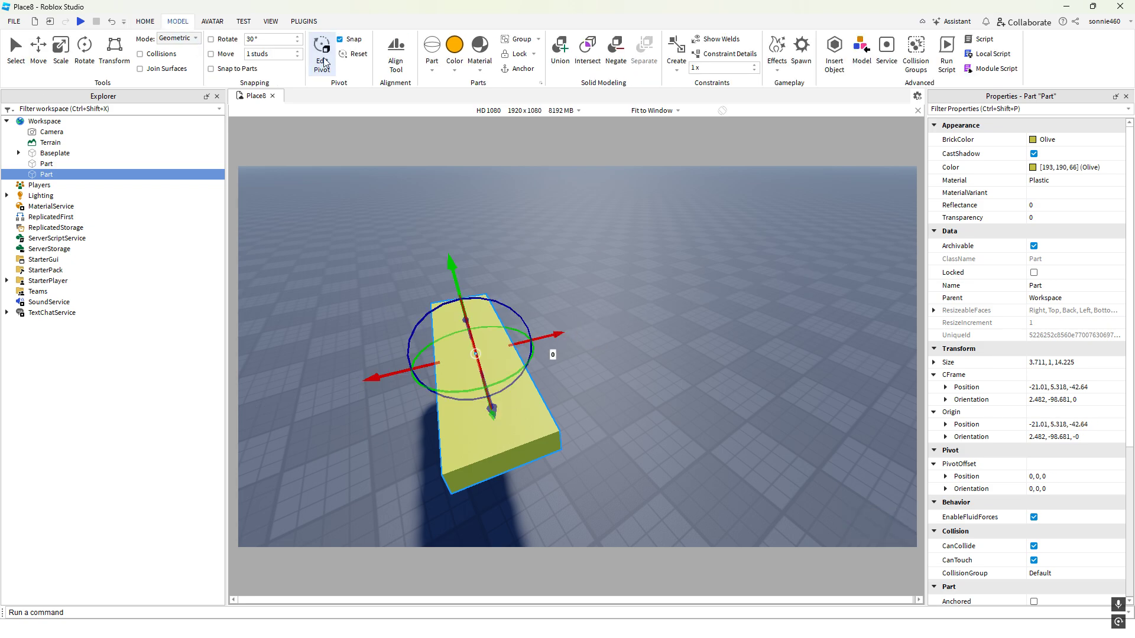
pyautogui.hotkey('ctrl', '4')
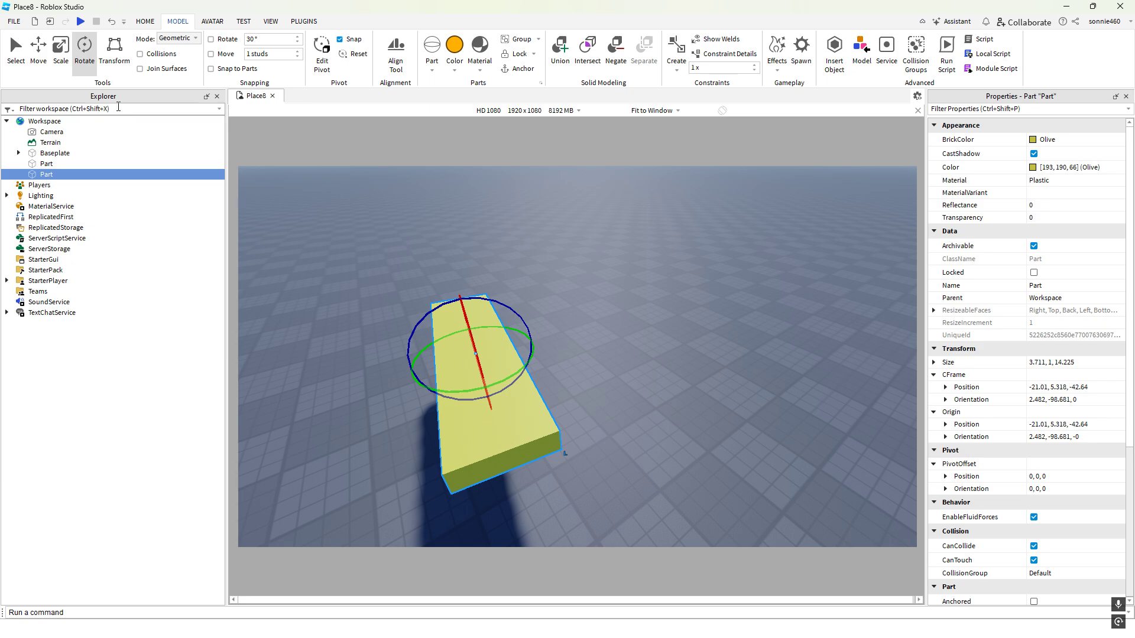
pyautogui.hotkey('ctrl', '2')
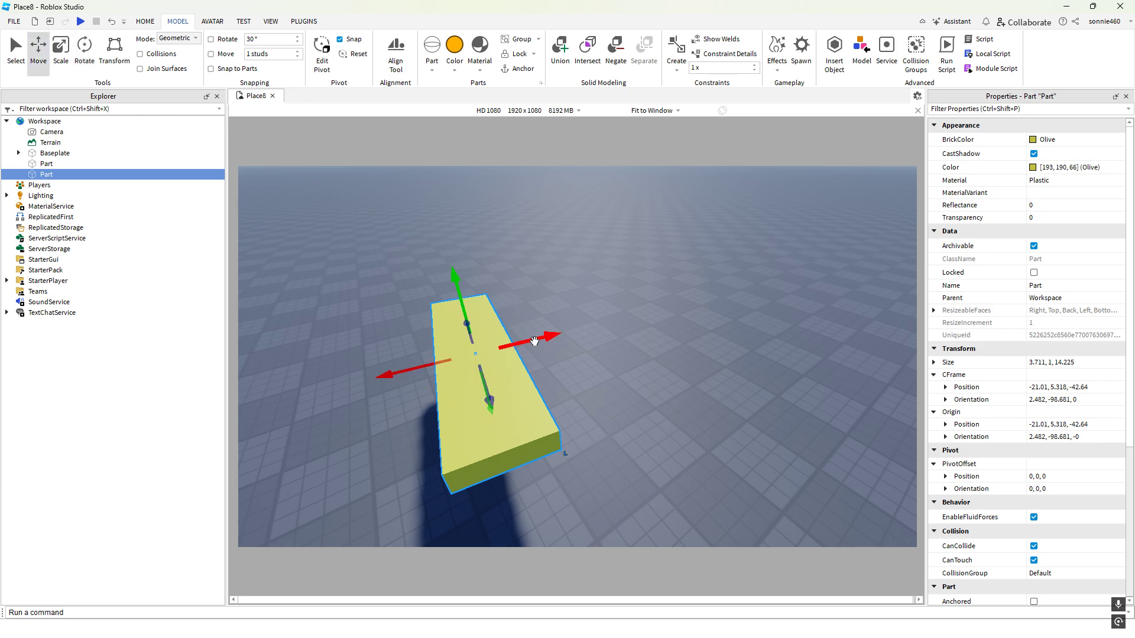
pyautogui.moveTo(535, 341); pyautogui.dragTo(601, 323)
pyautogui.moveTo(675, 332); pyautogui.dragTo(614, 318, button='right')
pyautogui.press('q')
pyautogui.press('d')
pyautogui.click(665, 345)
# Select both long blocks and group them as a model
pyautogui.scroll(-2, 669, 314)
pyautogui.press('d')
pyautogui.scroll(2, 615, 318)
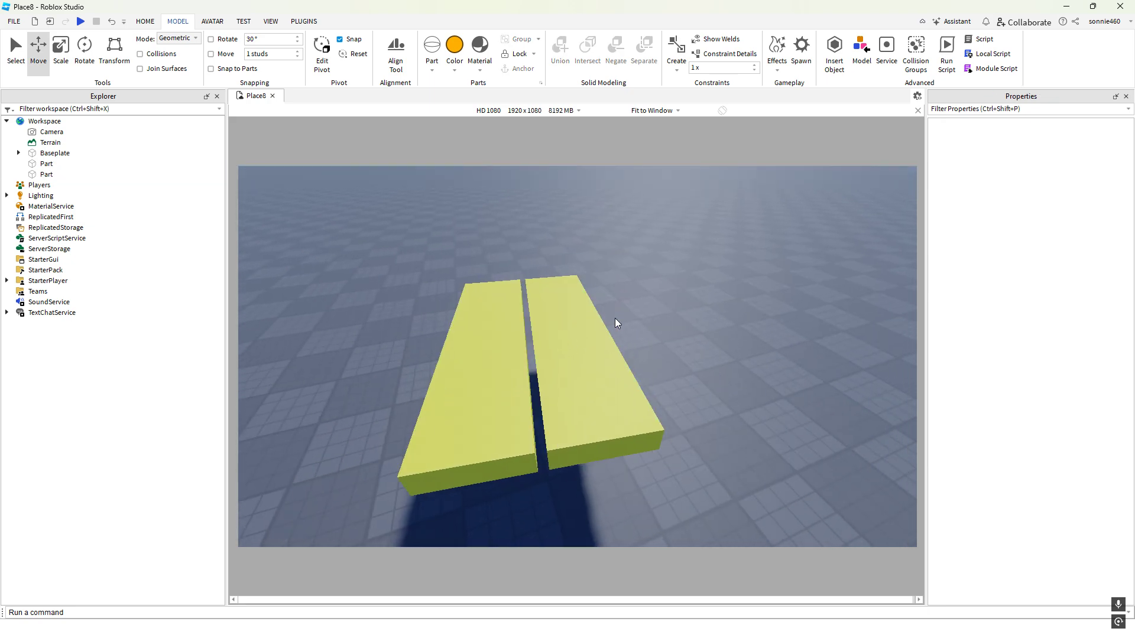
pyautogui.scroll(-3, 496, 341)
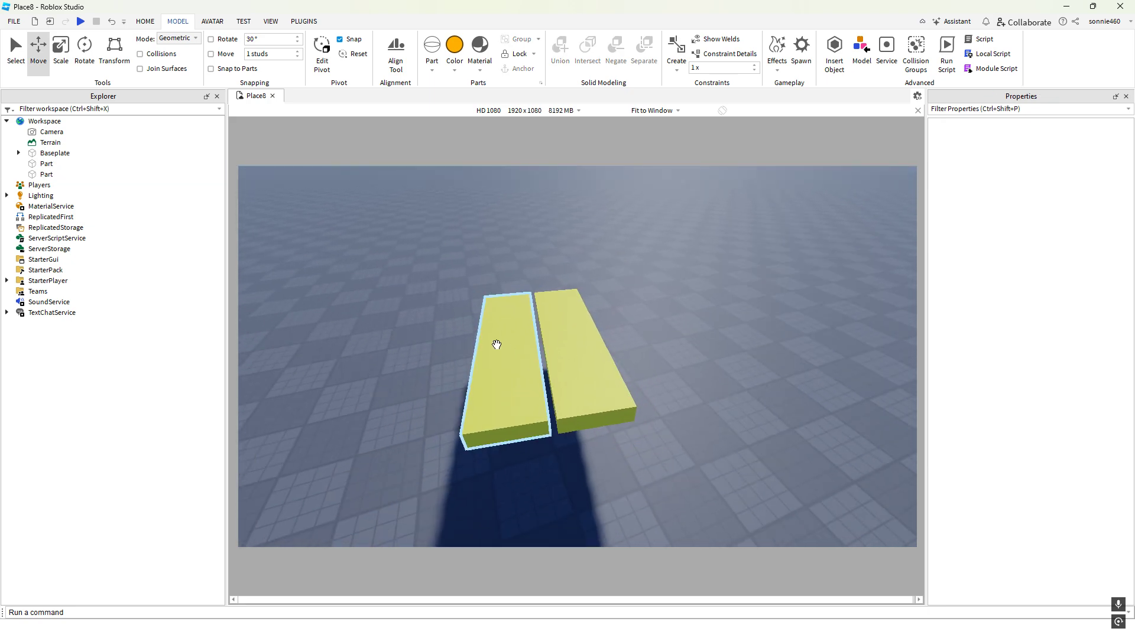
pyautogui.click(588, 351)
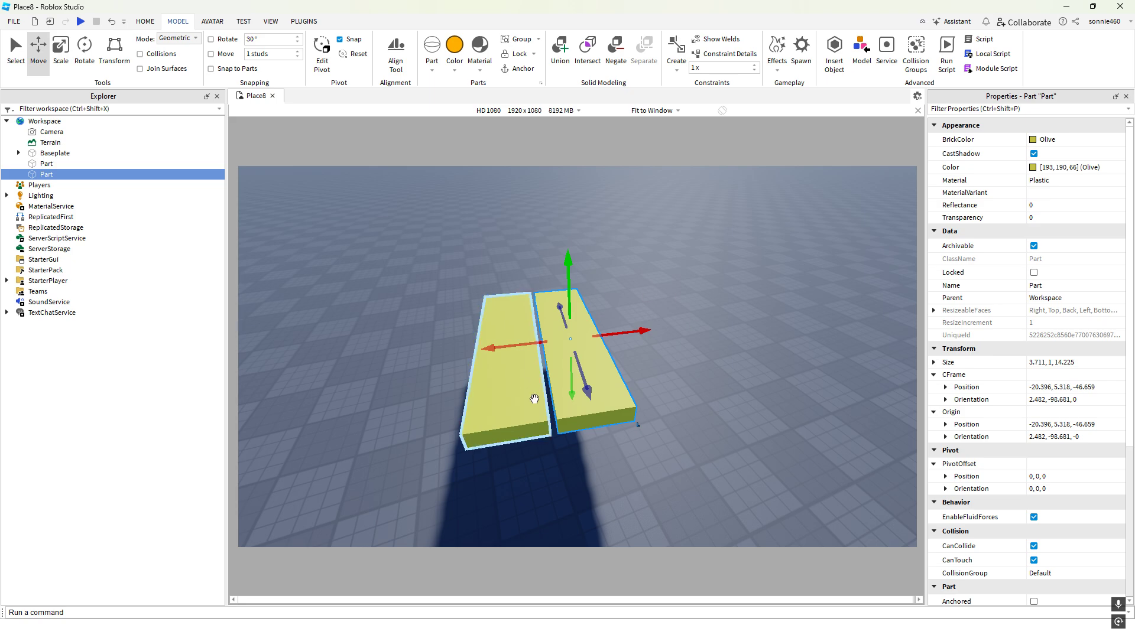
pyautogui.click(527, 351)
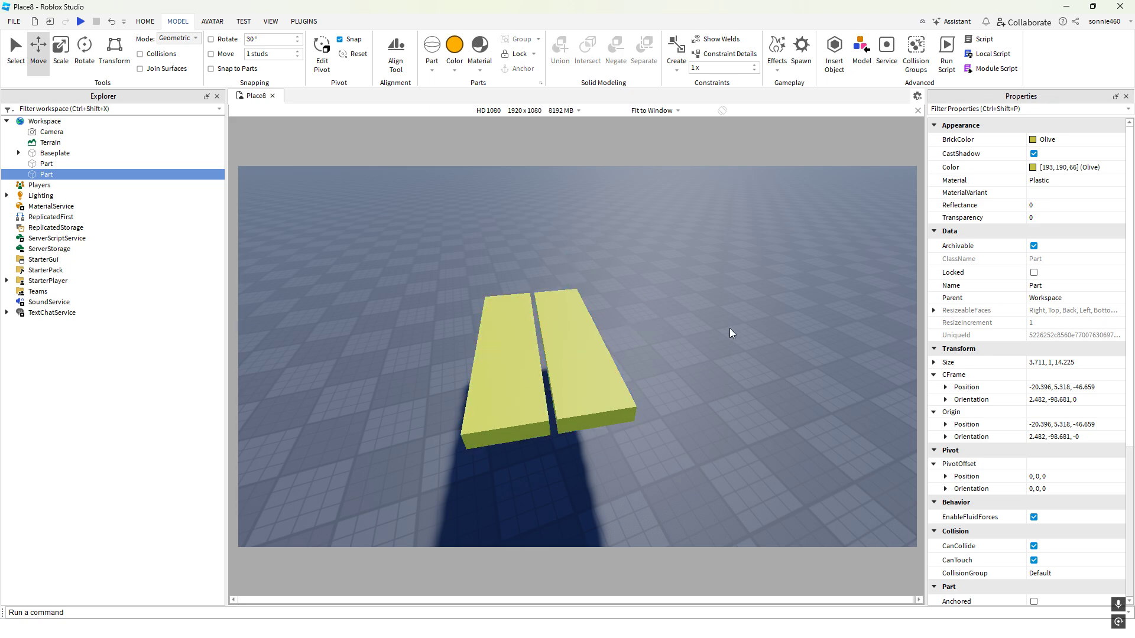
pyautogui.keyDown('shift'); pyautogui.click(583, 362); pyautogui.keyUp('shift')
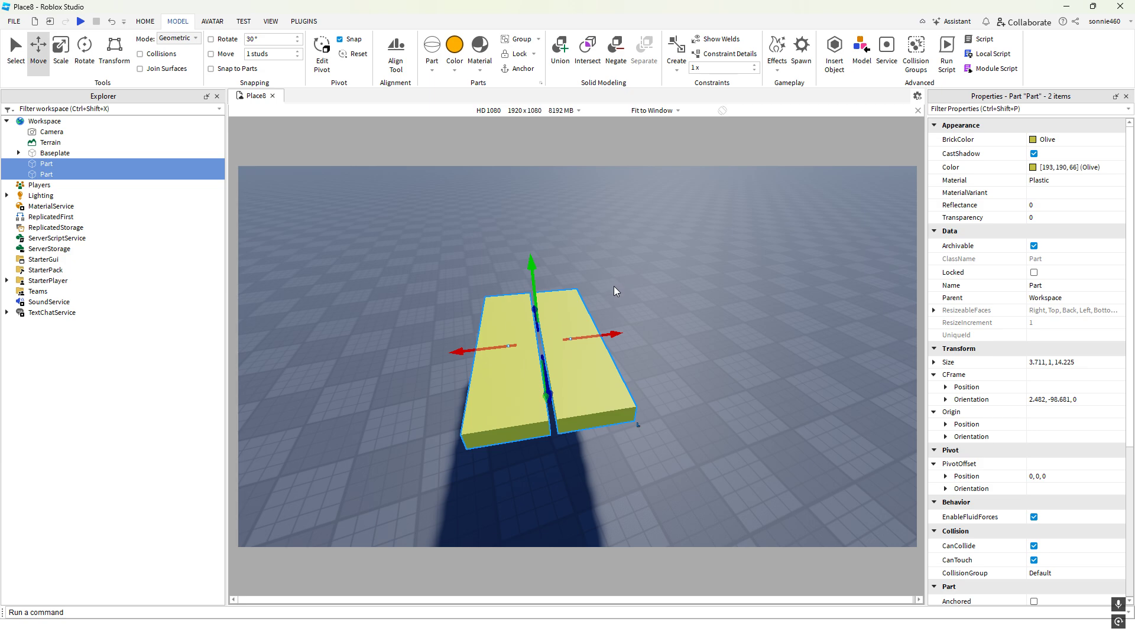
pyautogui.moveTo(387, 252); pyautogui.dragTo(761, 502)
pyautogui.click(521, 42)
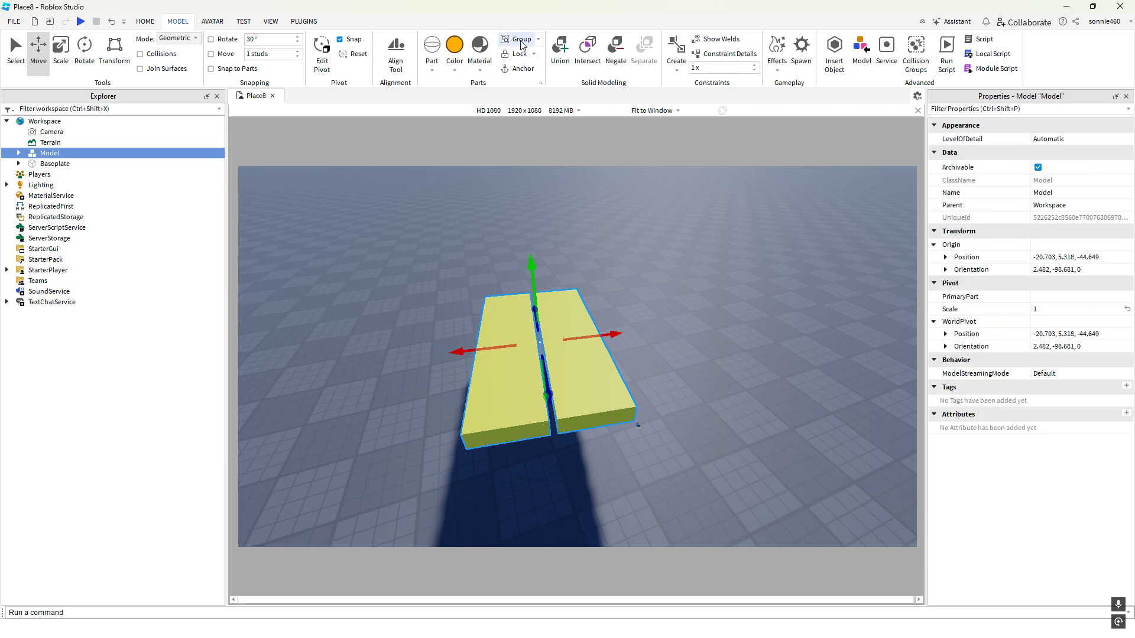
pyautogui.click(367, 229)
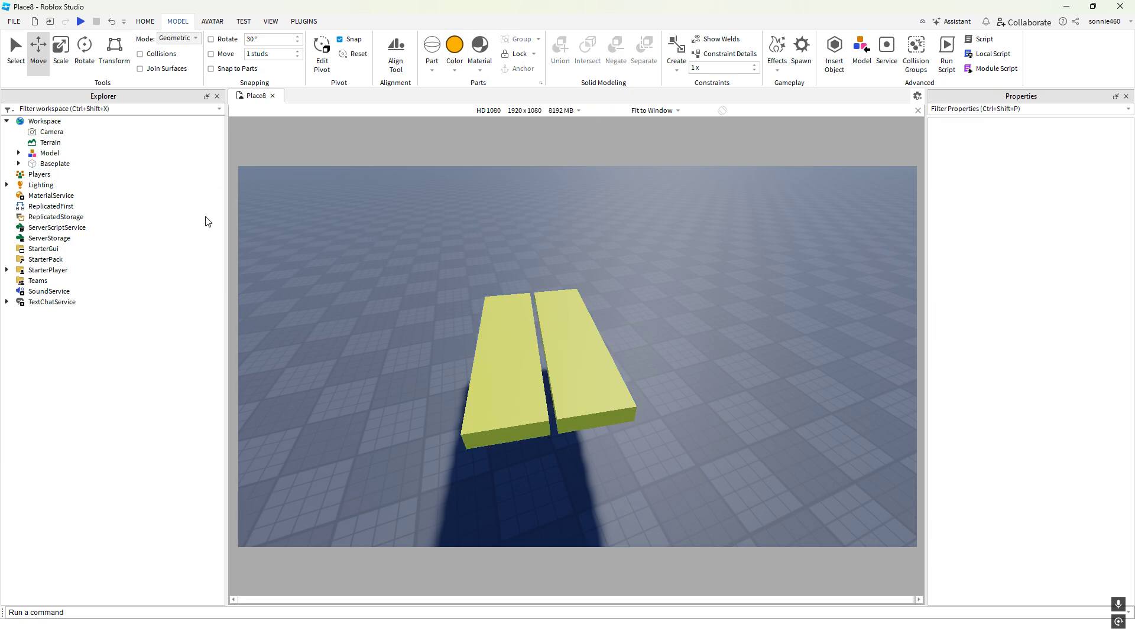
# Select the model, move it sideways along its X axis as a single object, and undo the move
pyautogui.click(50, 152)
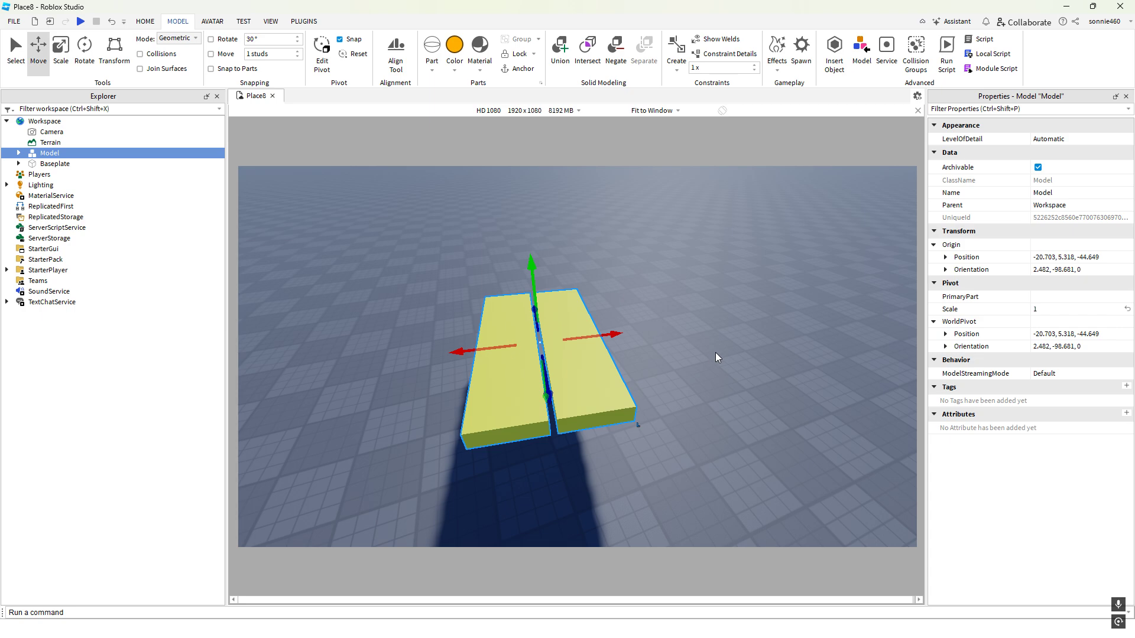
pyautogui.click(750, 361)
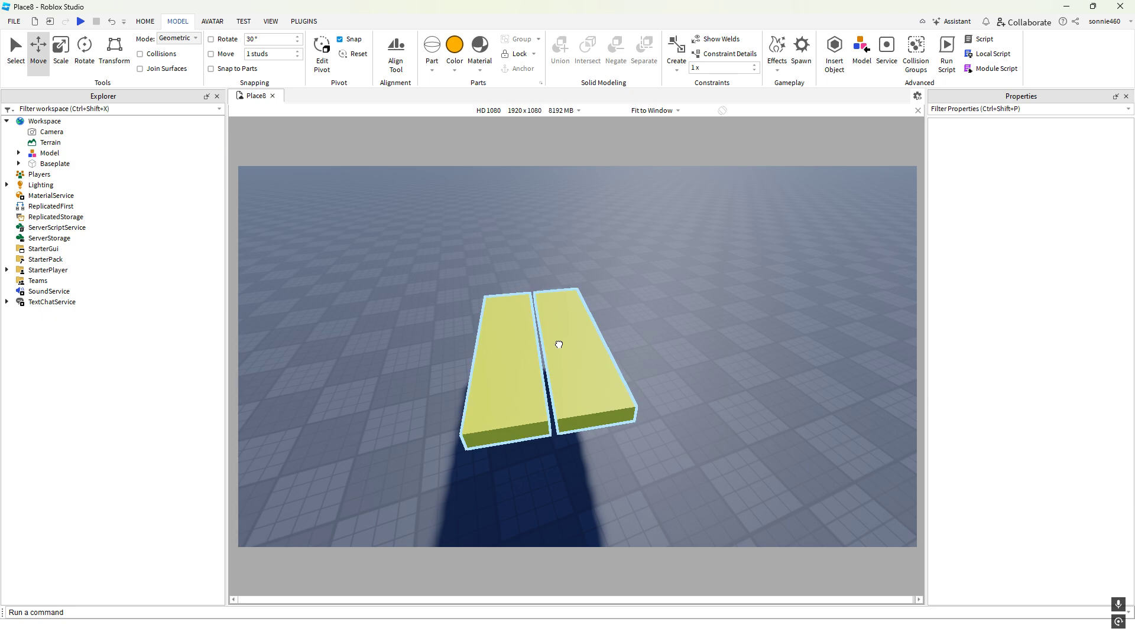
pyautogui.click(557, 341)
pyautogui.moveTo(609, 332); pyautogui.dragTo(633, 333)
pyautogui.click(711, 267)
pyautogui.hotkey('ctrl', 'z')
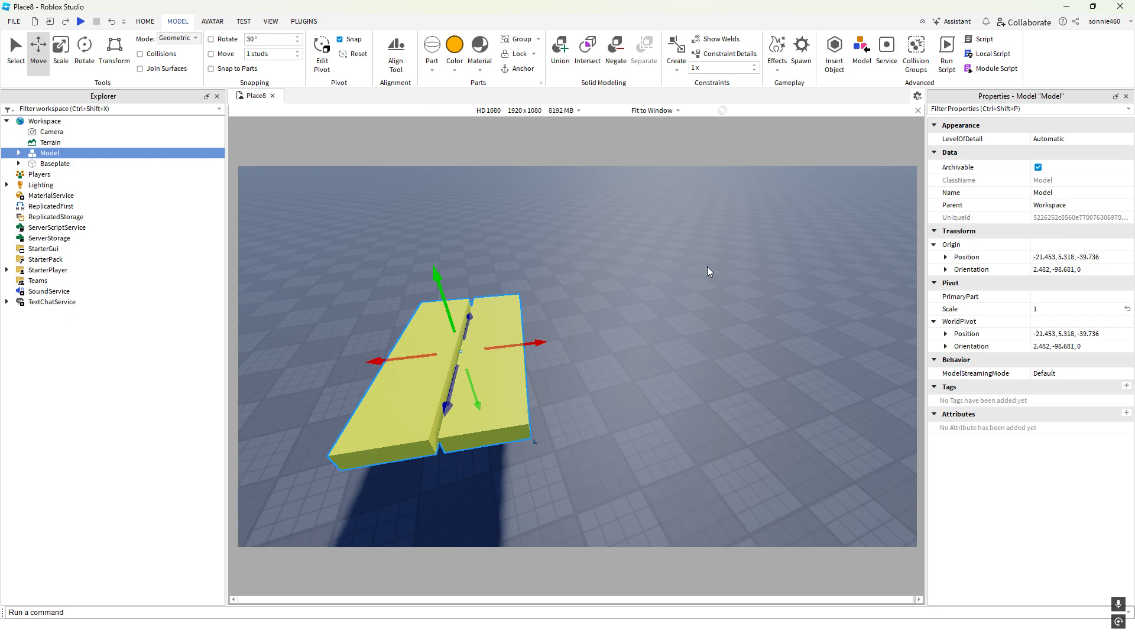
pyautogui.hotkey('ctrl', 'y')
# Ungroup the model and group the two blocks as a folder instead
pyautogui.hotkey('ctrl', 'u')
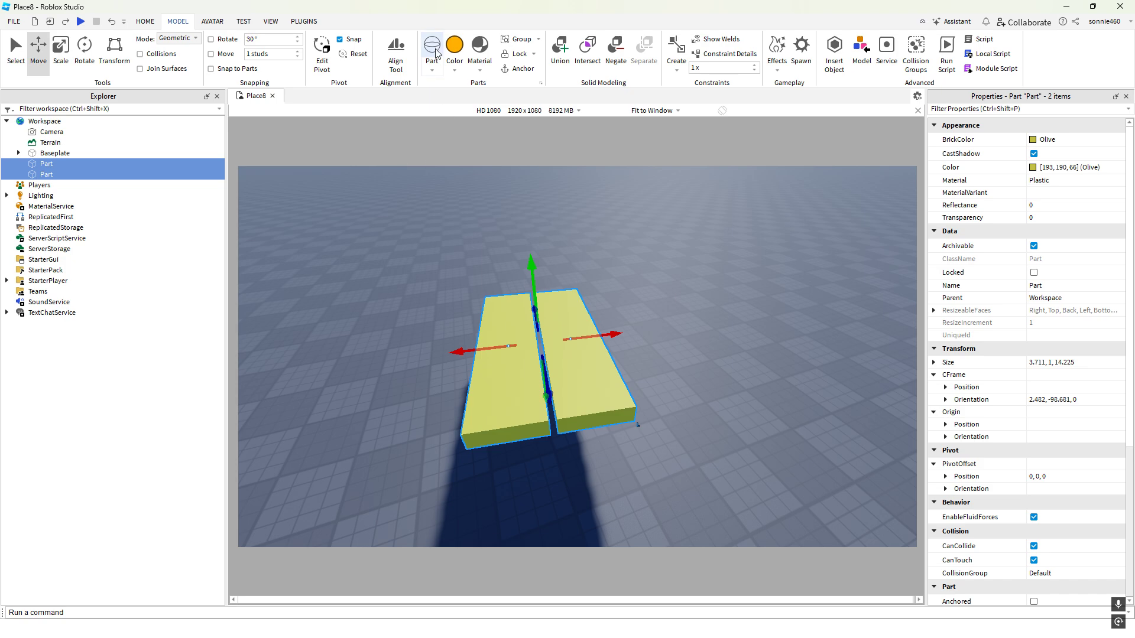
pyautogui.click(541, 40)
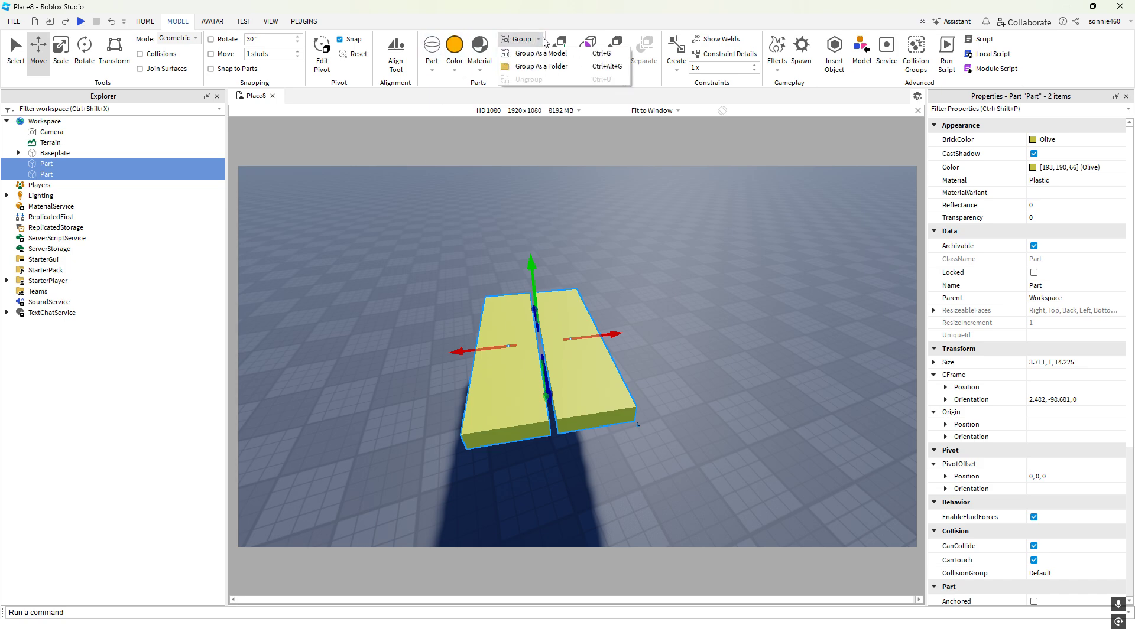
pyautogui.click(556, 65)
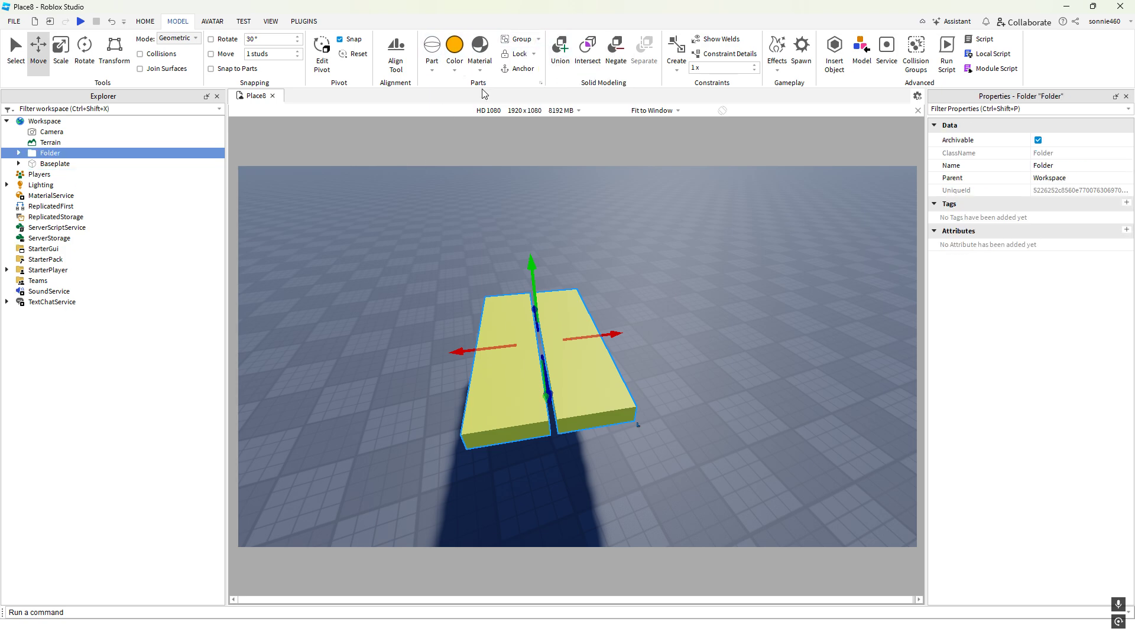
# Select each of the two blocks individually in the viewport while they are grouped in the folder
pyautogui.click(342, 215)
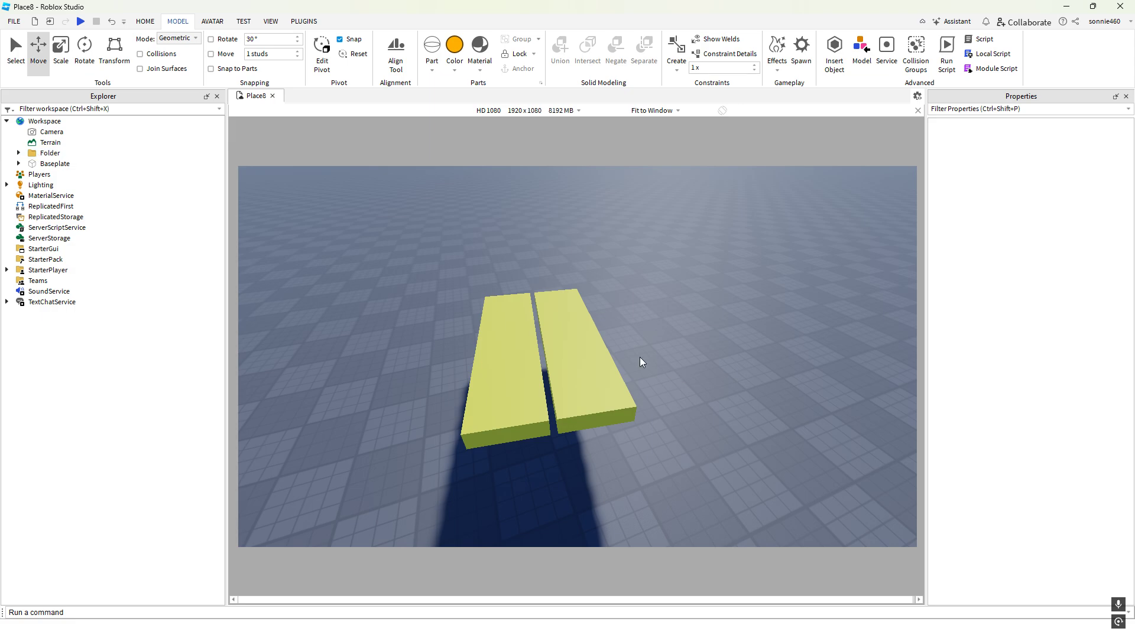
pyautogui.click(587, 344)
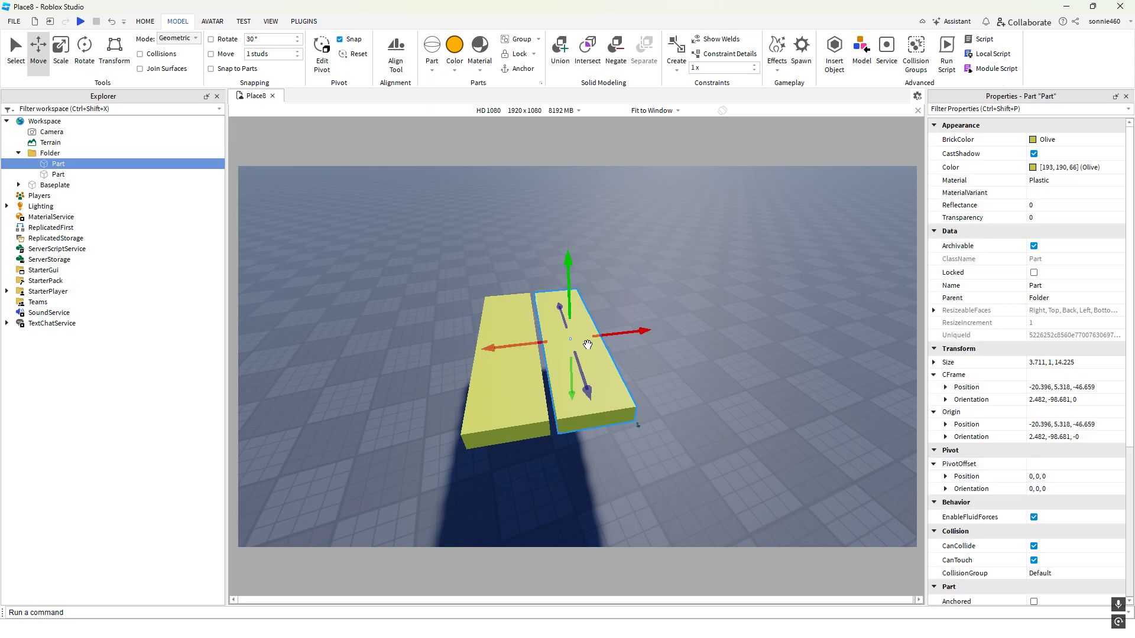
pyautogui.click(729, 388)
pyautogui.click(519, 349)
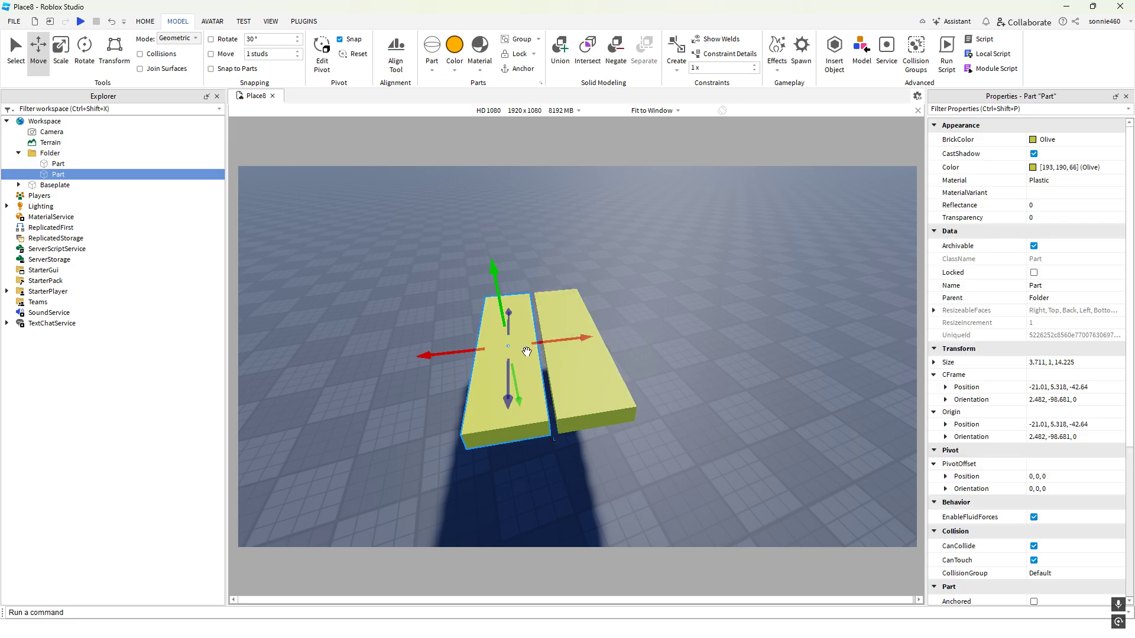
pyautogui.click(703, 369)
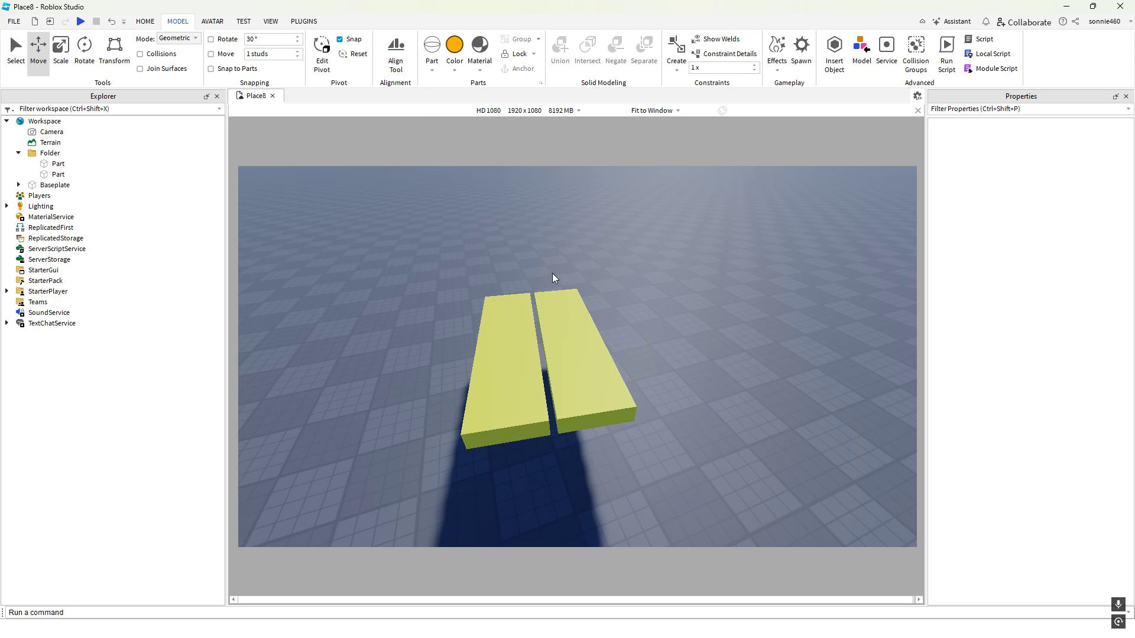
pyautogui.click(588, 354)
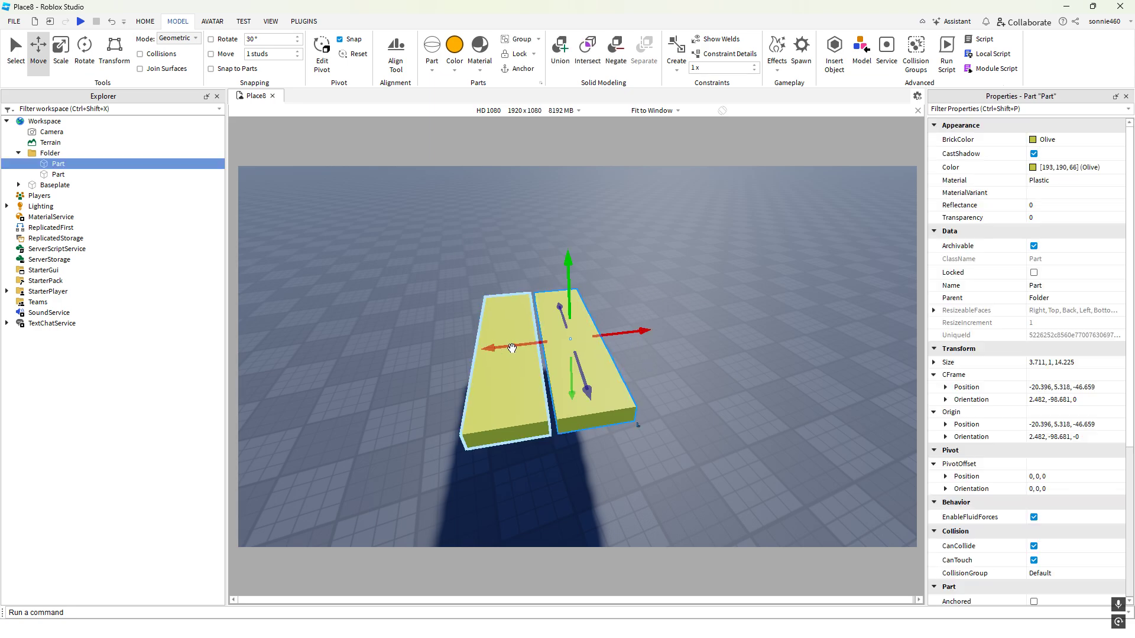
pyautogui.click(445, 335)
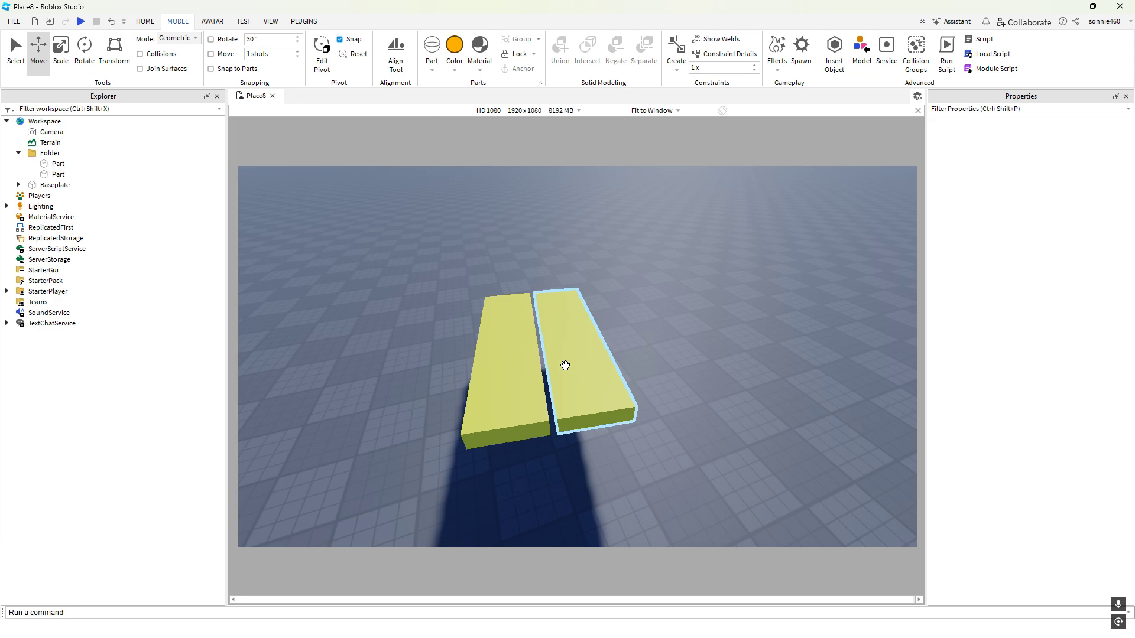
# Select the folder and move both blocks together slightly sideways along the X axis
pyautogui.click(53, 154)
pyautogui.moveTo(628, 338)
pyautogui.mouseDown()
pyautogui.moveTo(632, 328)
pyautogui.moveTo(760, 325)
pyautogui.moveTo(538, 337)
pyautogui.moveTo(619, 334)
pyautogui.mouseUp()
pyautogui.click(693, 289)
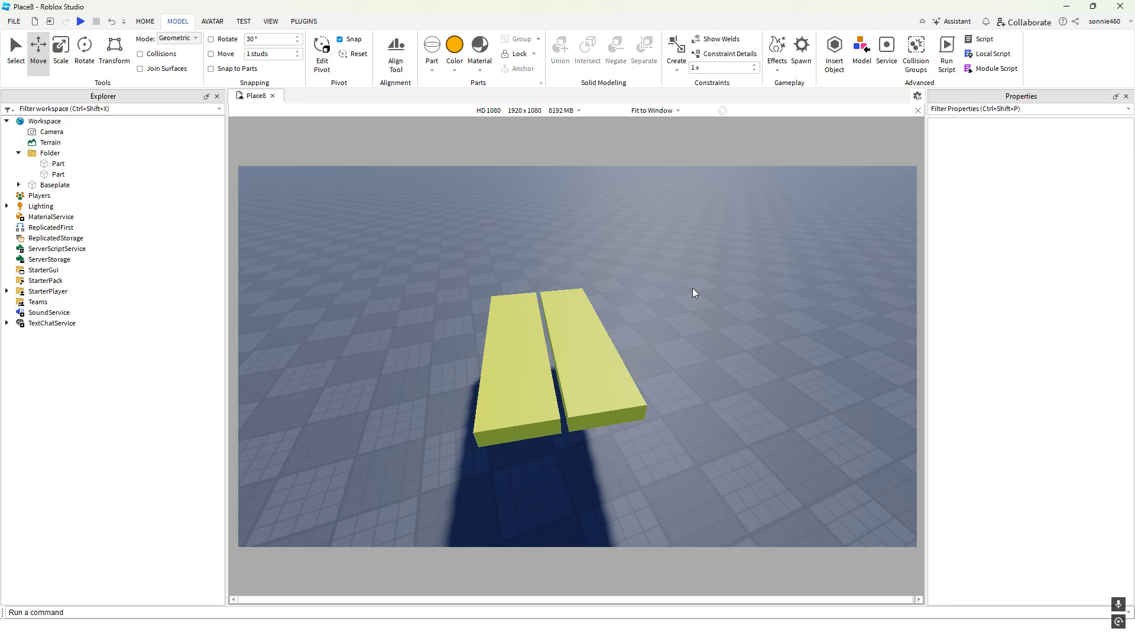
pyautogui.scroll(1, 666, 287)
pyautogui.scroll(-1, 710, 285)
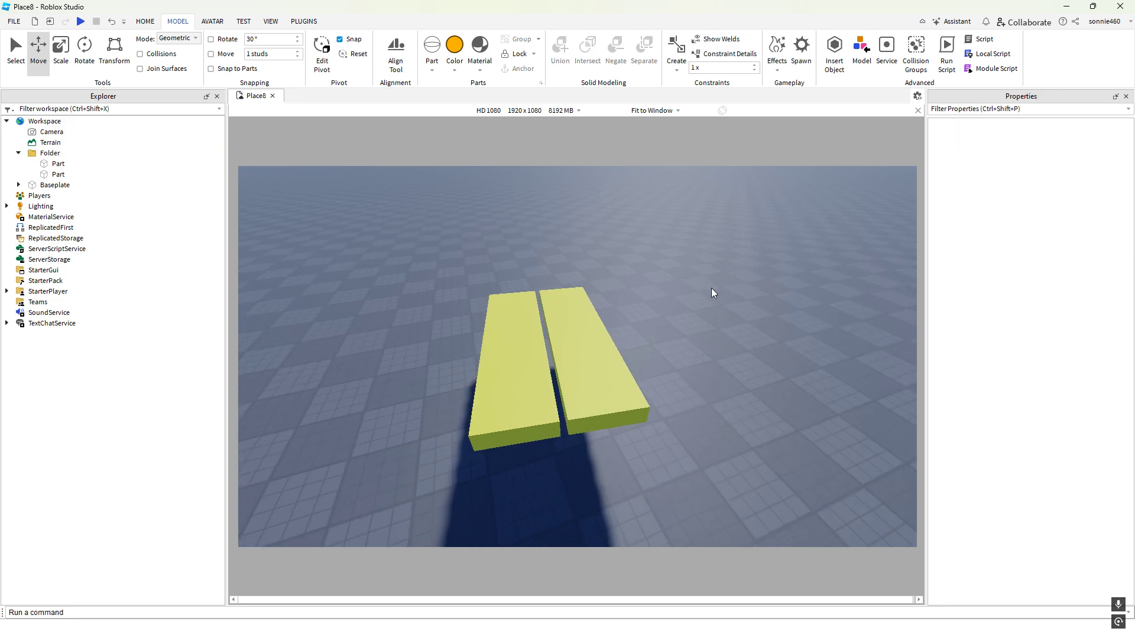
# Ungroup the folder and group the two blocks as a model instead
pyautogui.click(564, 322)
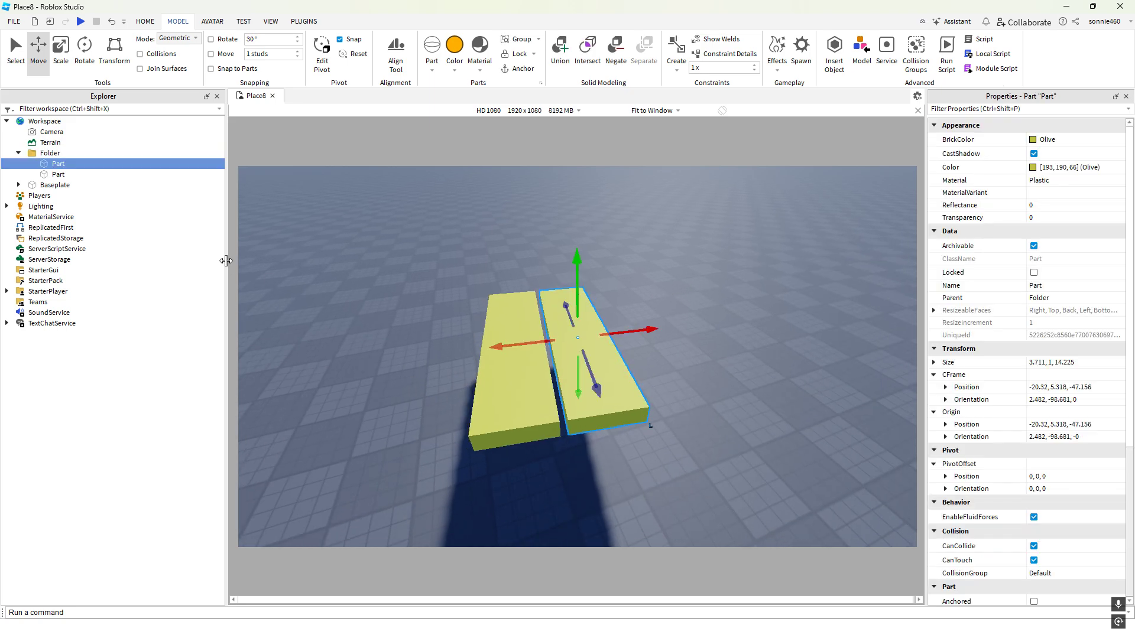
pyautogui.click(65, 155)
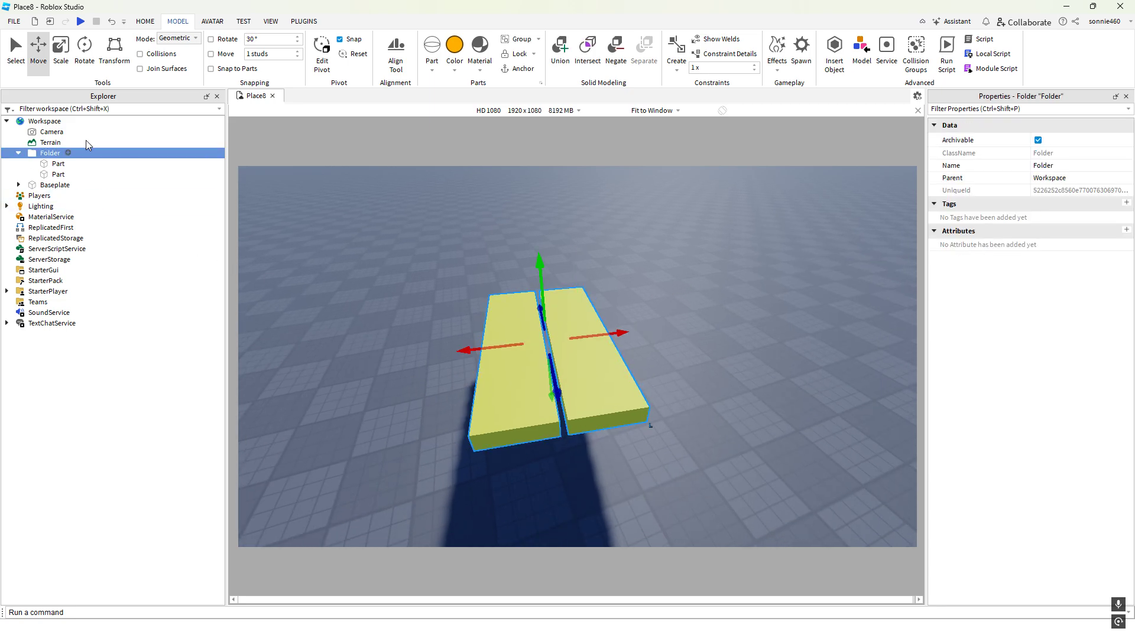
pyautogui.click(537, 41)
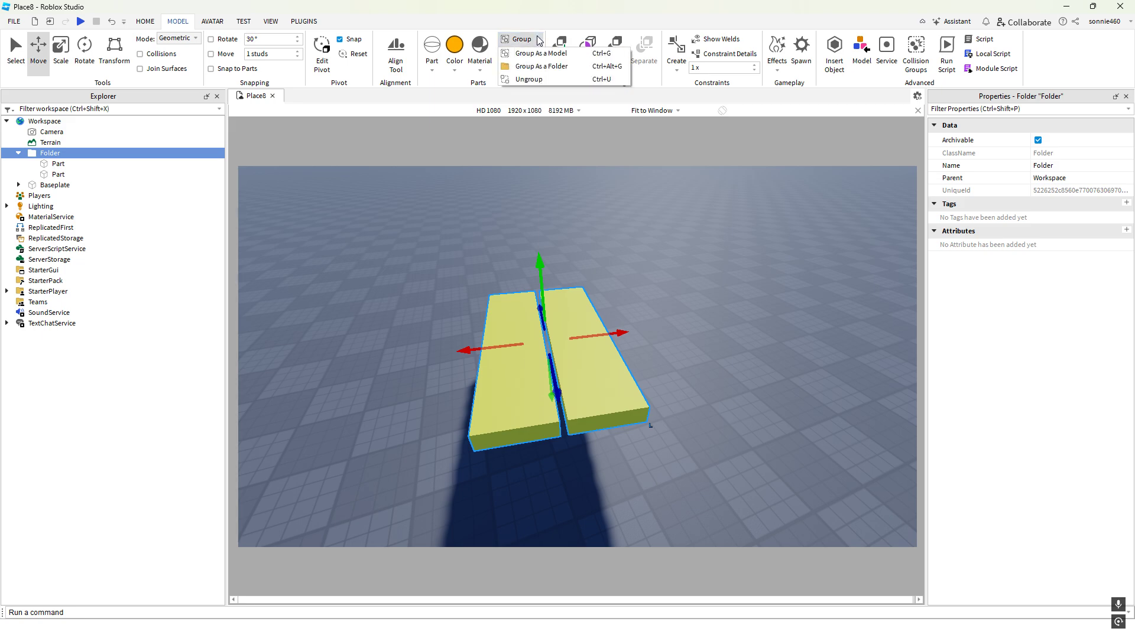
pyautogui.click(552, 79)
pyautogui.moveTo(408, 287); pyautogui.dragTo(649, 451)
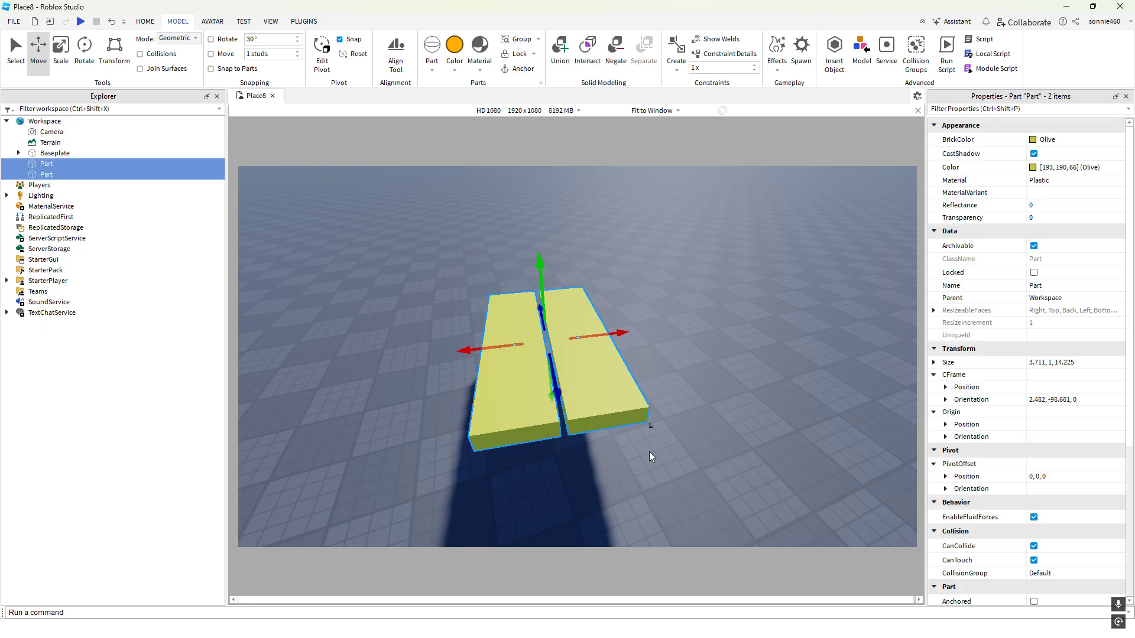
pyautogui.click(509, 44)
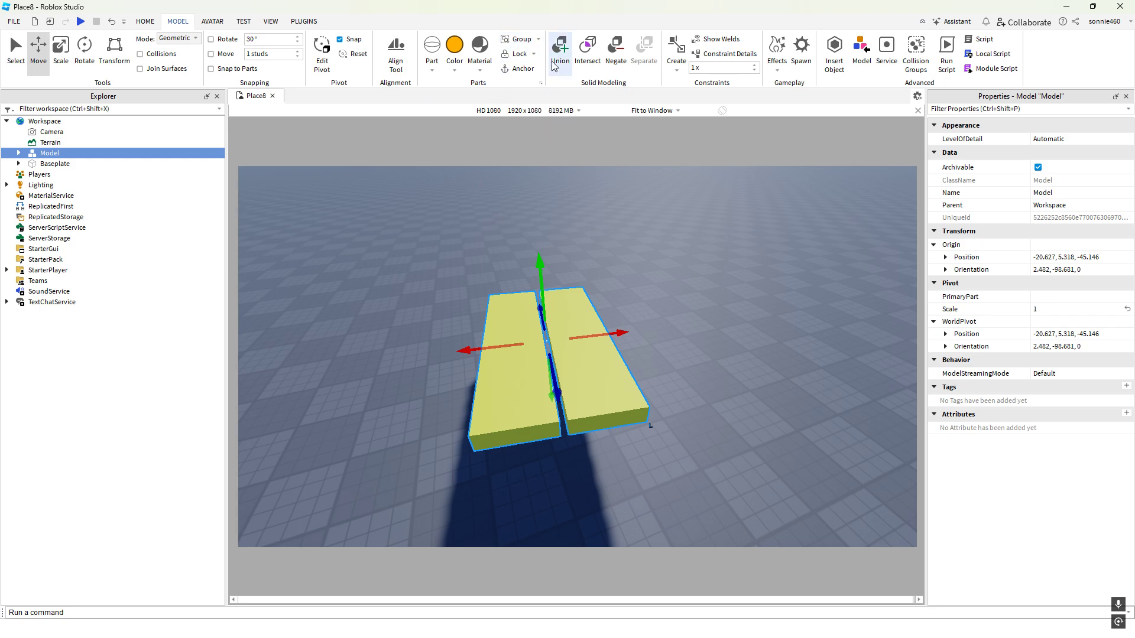
pyautogui.click(539, 39)
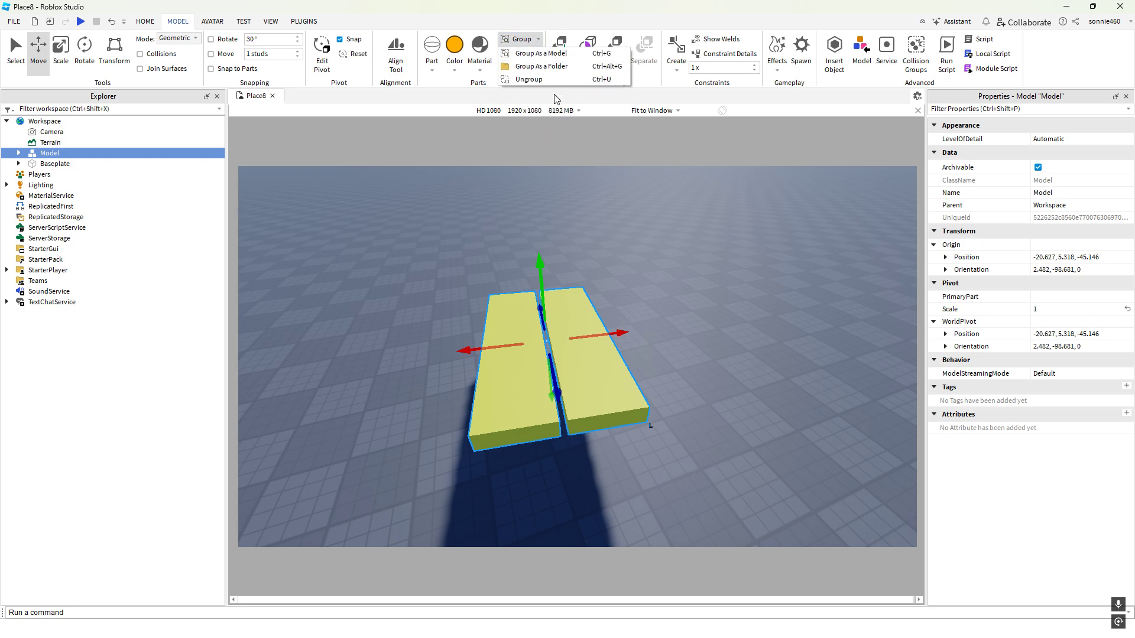
pyautogui.click(553, 22)
pyautogui.moveTo(725, 297); pyautogui.dragTo(723, 296, button='right')
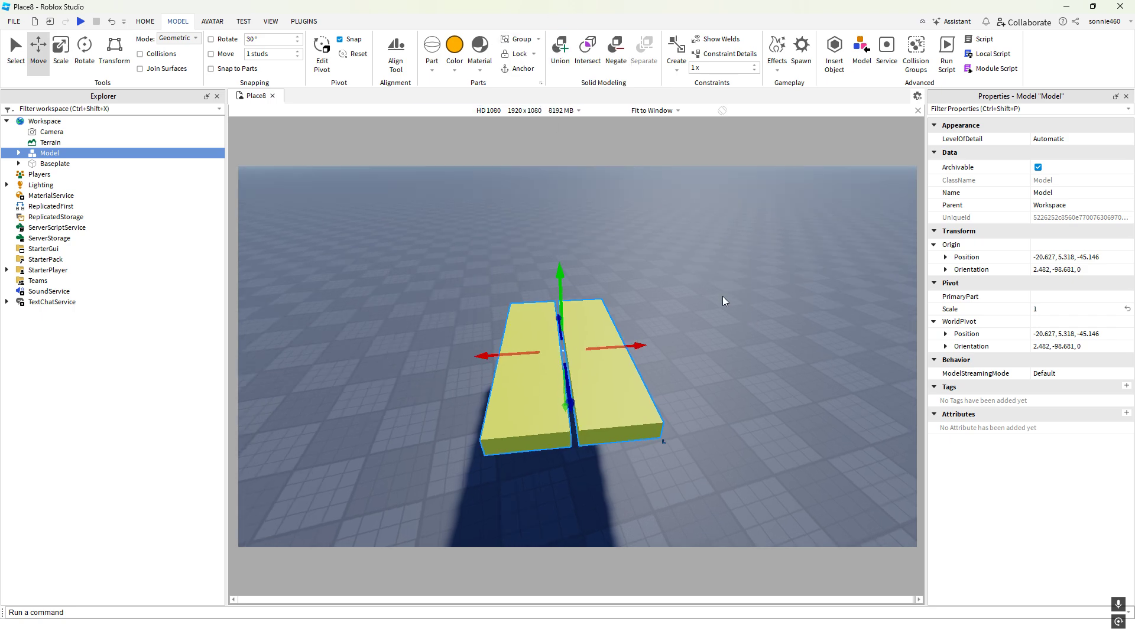
pyautogui.click(722, 296)
pyautogui.click(545, 364)
pyautogui.click(518, 56)
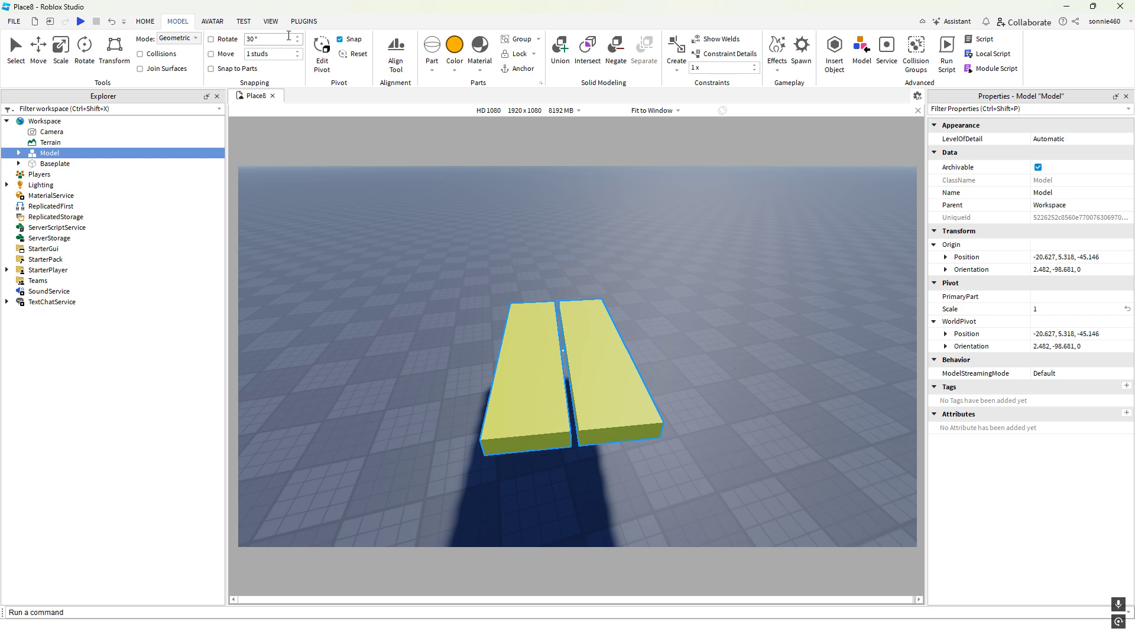
pyautogui.click(511, 54)
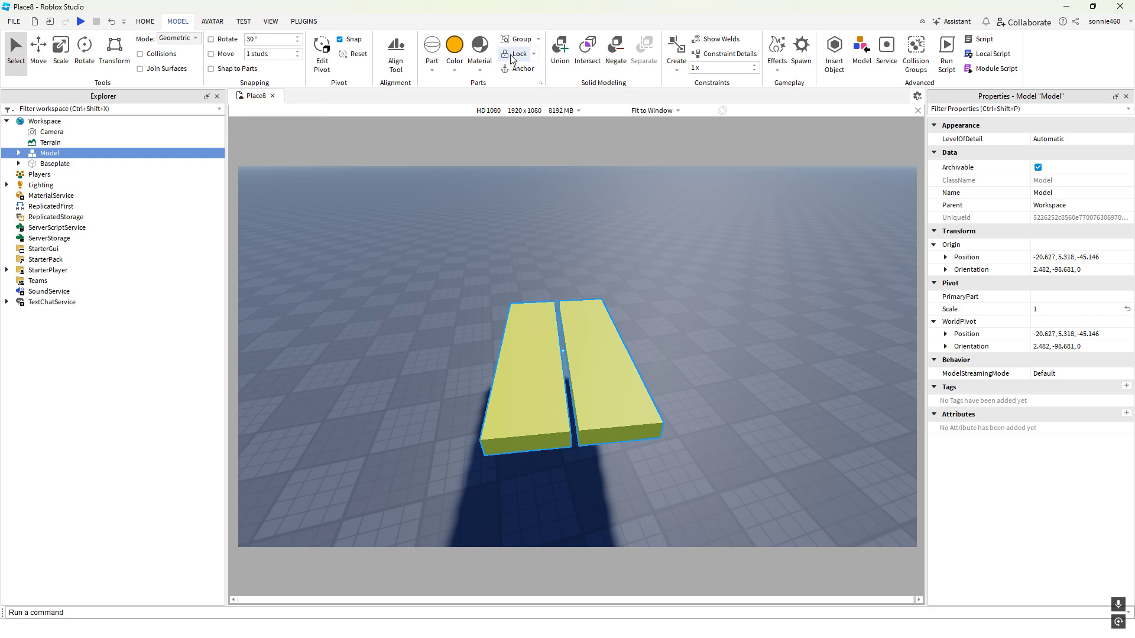
# Use the Select tool to shift the unlocked baseplate out of place in the viewport, and undo the move
pyautogui.click(695, 350)
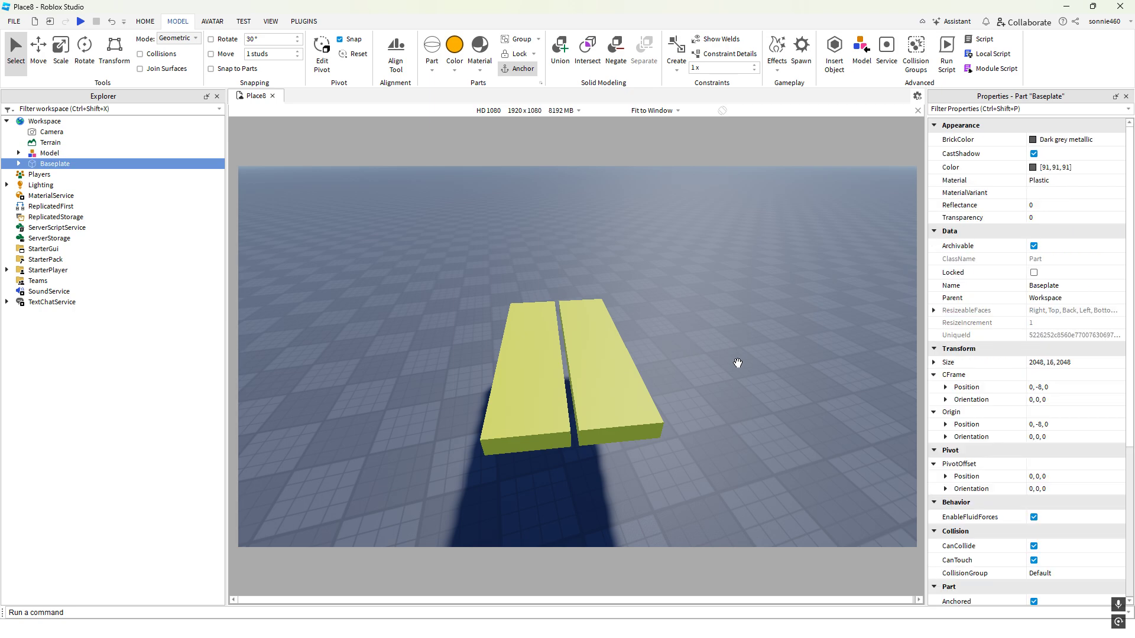
pyautogui.hotkey('ctrl', '2')
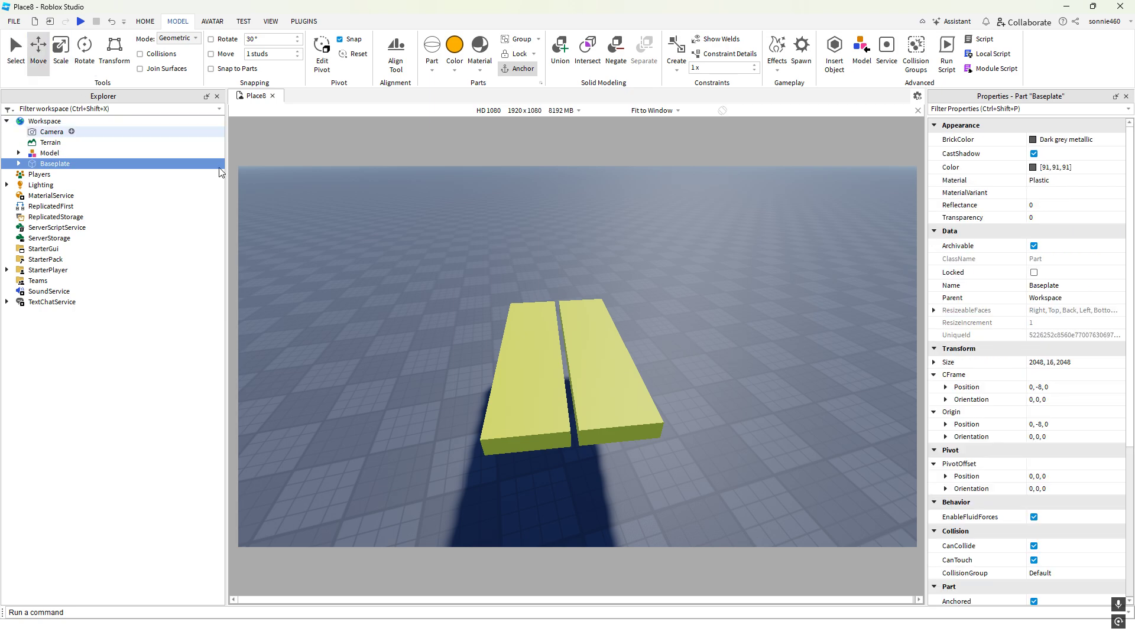
pyautogui.hotkey('ctrl', '1')
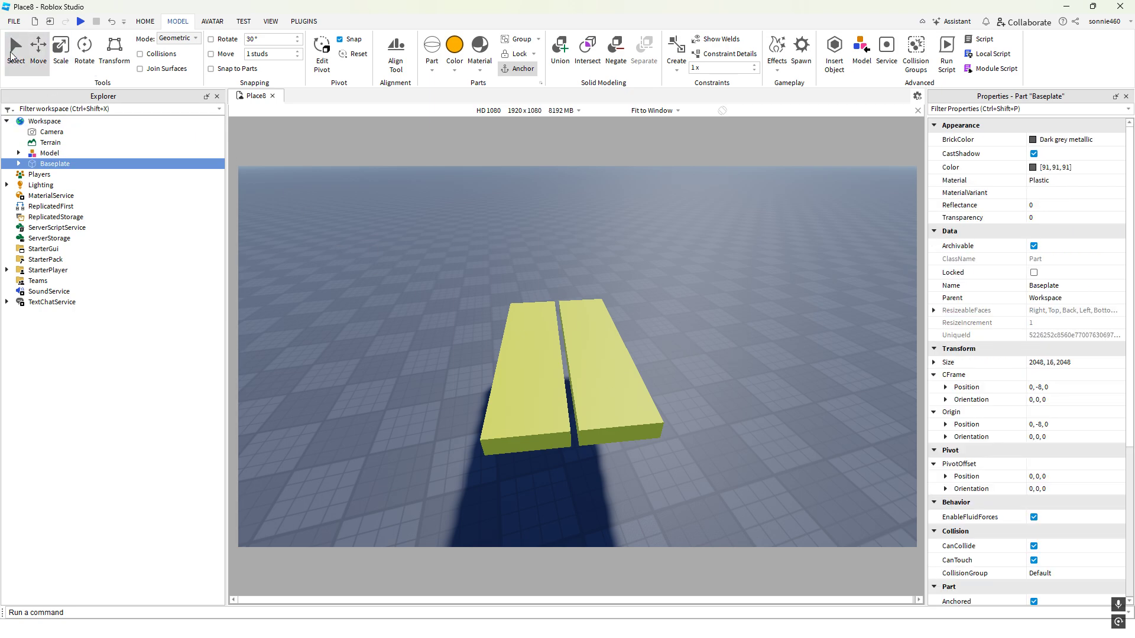
pyautogui.click(757, 331)
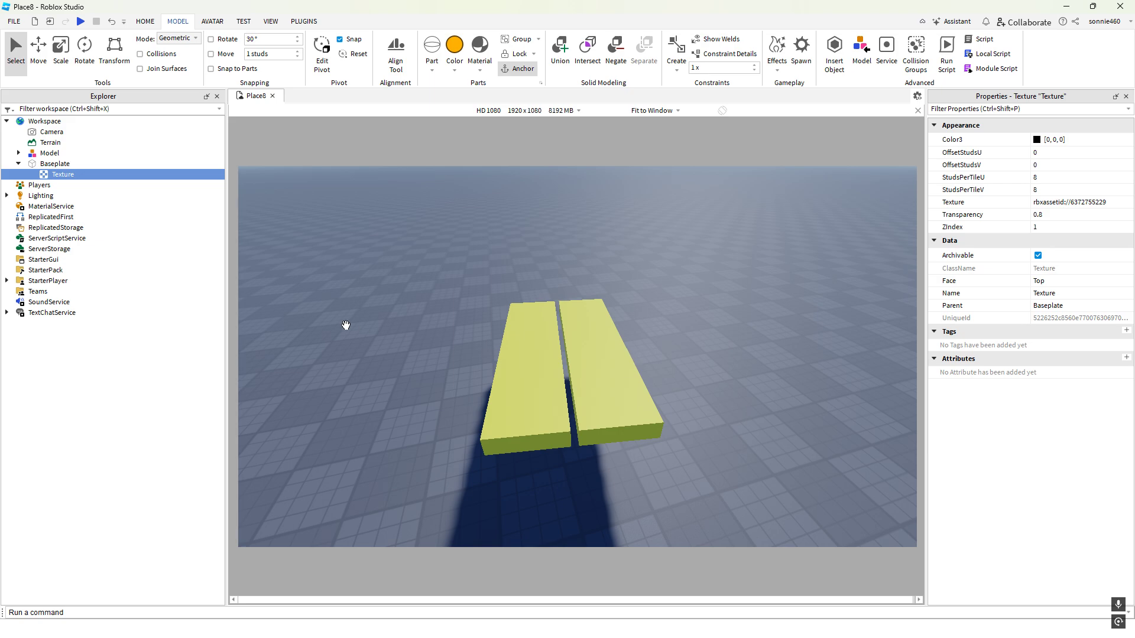
pyautogui.click(539, 357)
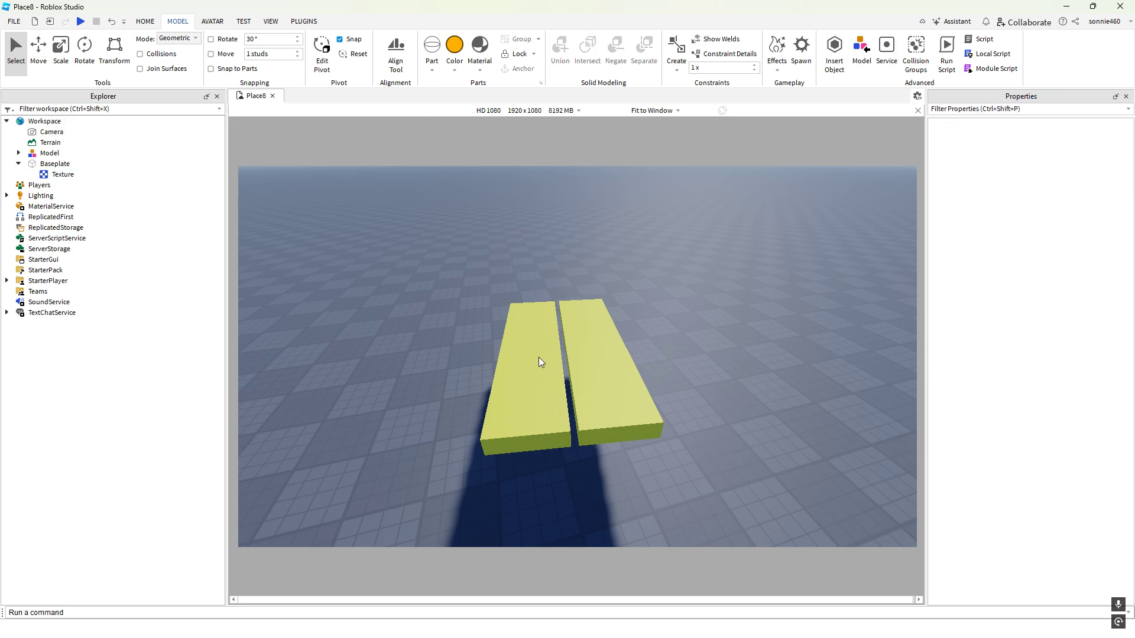
pyautogui.click(566, 375)
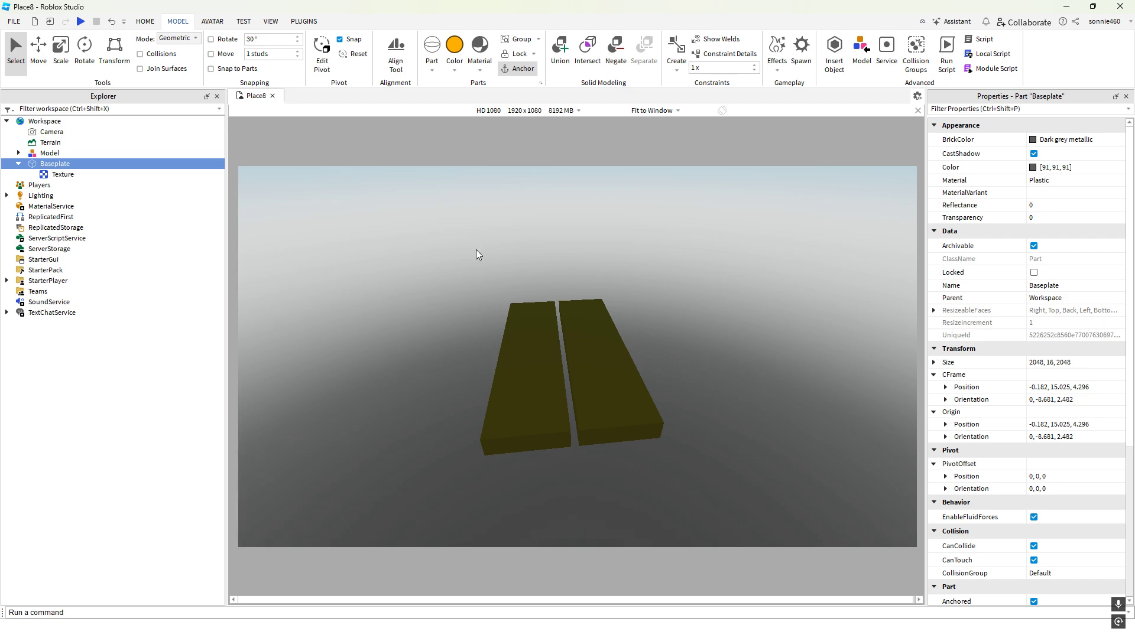
pyautogui.hotkey('ctrl', 'z')
pyautogui.hotkey('ctrl', 'z')
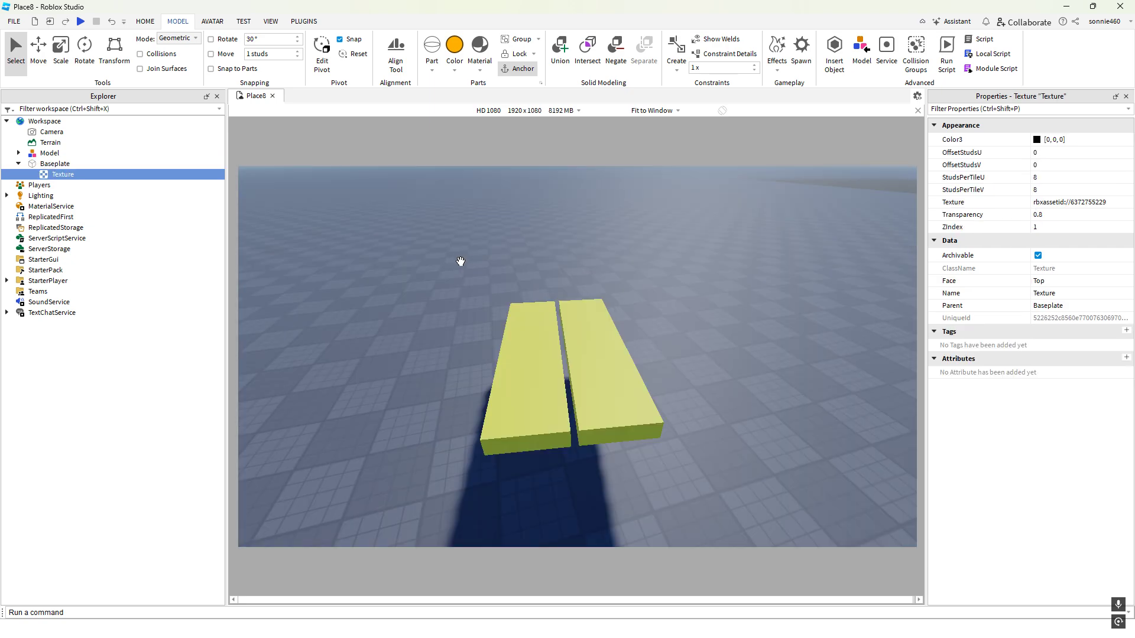
# Shift the unlocked baseplate in the viewport once more and undo the move
pyautogui.click(298, 183)
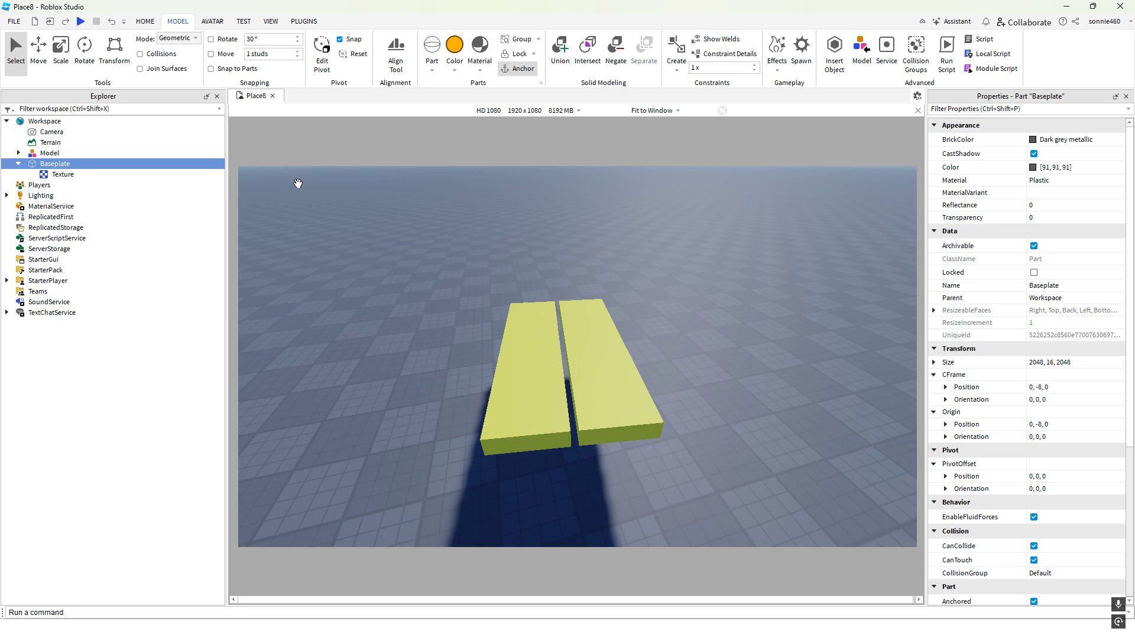
pyautogui.moveTo(556, 225); pyautogui.dragTo(534, 264)
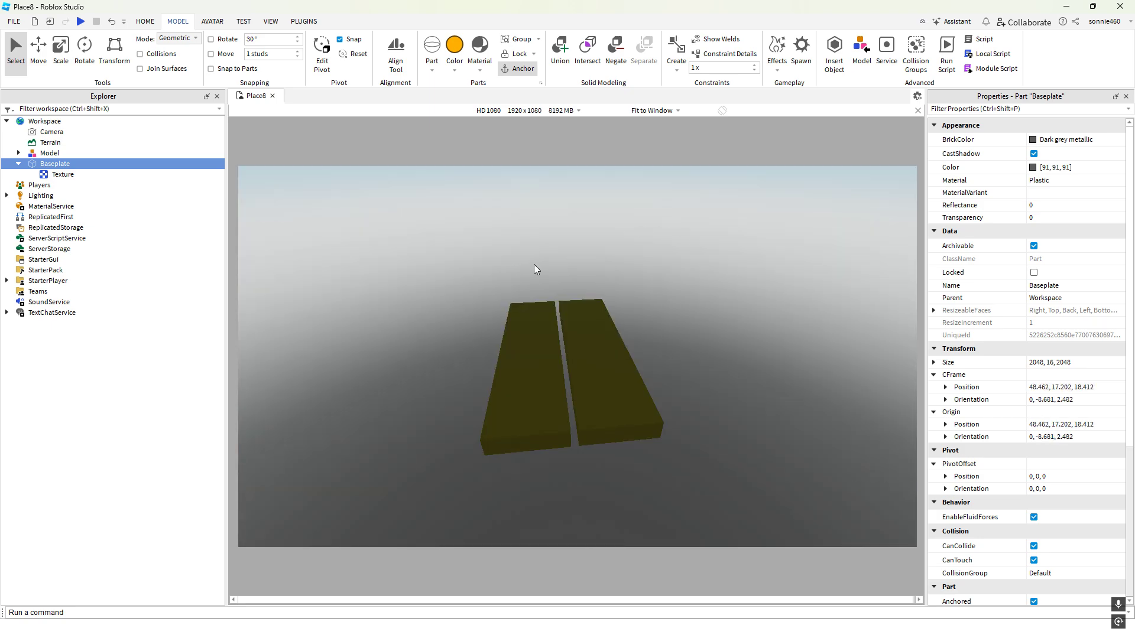
pyautogui.hotkey('ctrl', 'z')
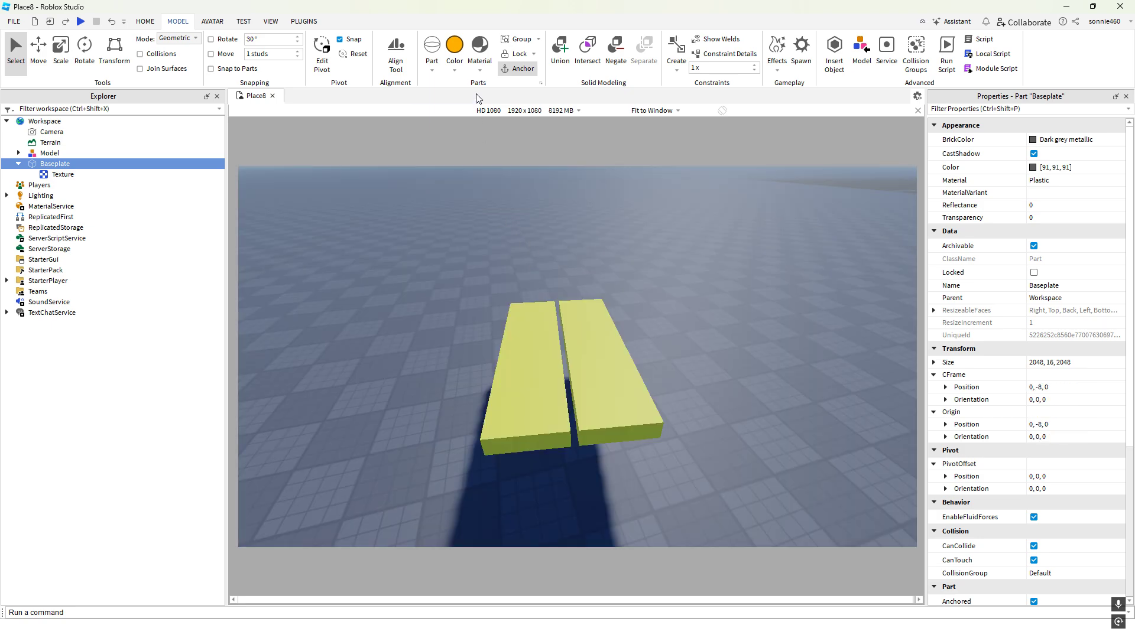
# Lock the baseplate with the Lock tool and leave the tool
pyautogui.click(505, 56)
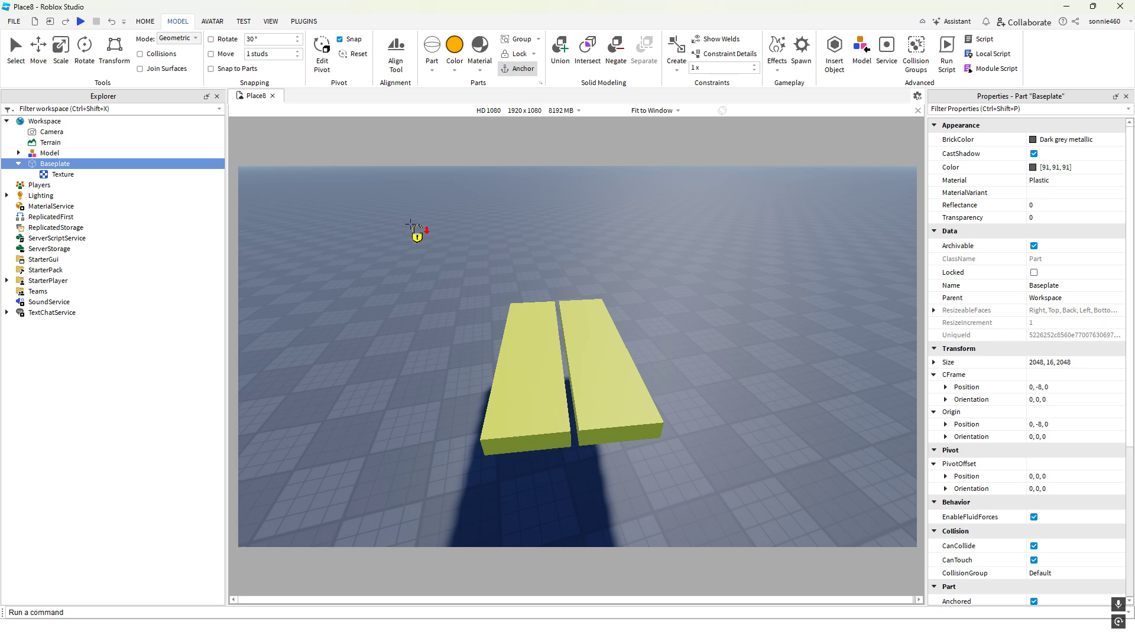
pyautogui.click(412, 227)
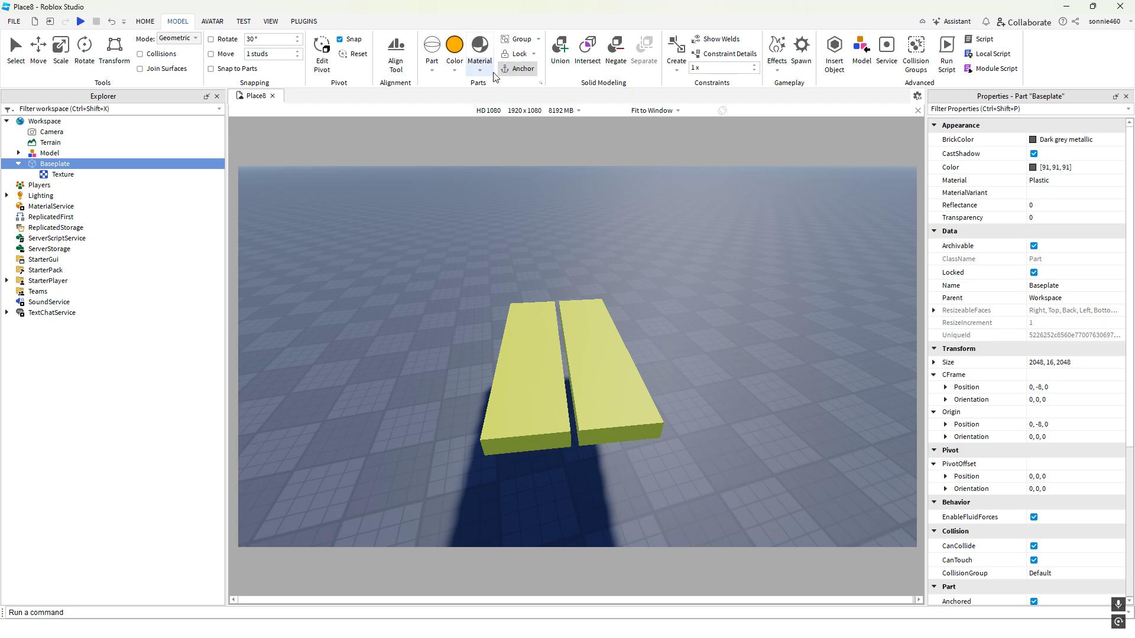
pyautogui.click(507, 57)
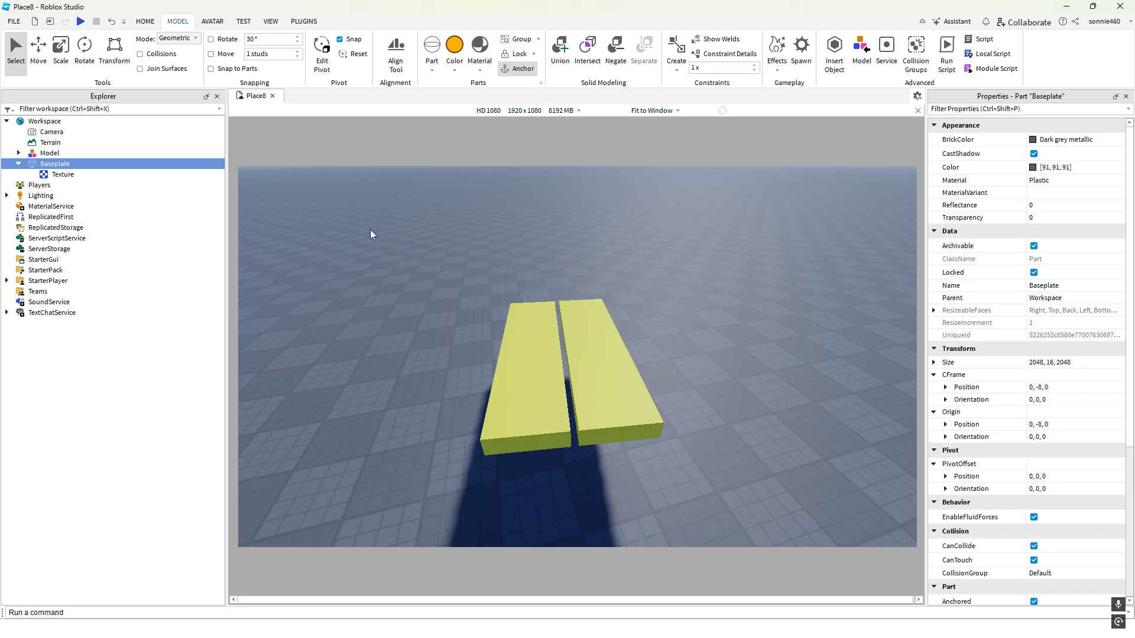
# Try to select and move the locked baseplate in the viewport, including with the Move tool after selecting it in the object tree
pyautogui.click(398, 234)
pyautogui.moveTo(433, 242); pyautogui.dragTo(656, 428)
pyautogui.click(51, 163)
pyautogui.hotkey('ctrl', '2')
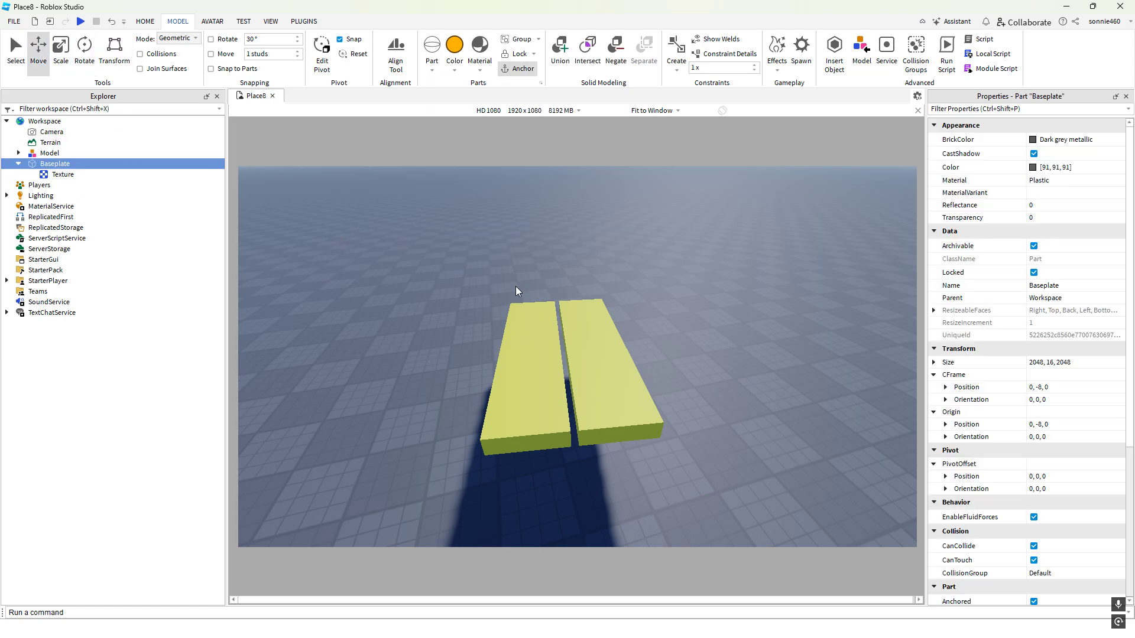
pyautogui.moveTo(598, 267); pyautogui.dragTo(598, 267, button='right')
pyautogui.press('s')
pyautogui.moveTo(513, 390); pyautogui.dragTo(513, 390, button='right')
pyautogui.moveTo(462, 387); pyautogui.dragTo(491, 307)
pyautogui.hotkey('ctrl', 'z')
pyautogui.moveTo(689, 349); pyautogui.dragTo(690, 348, button='right')
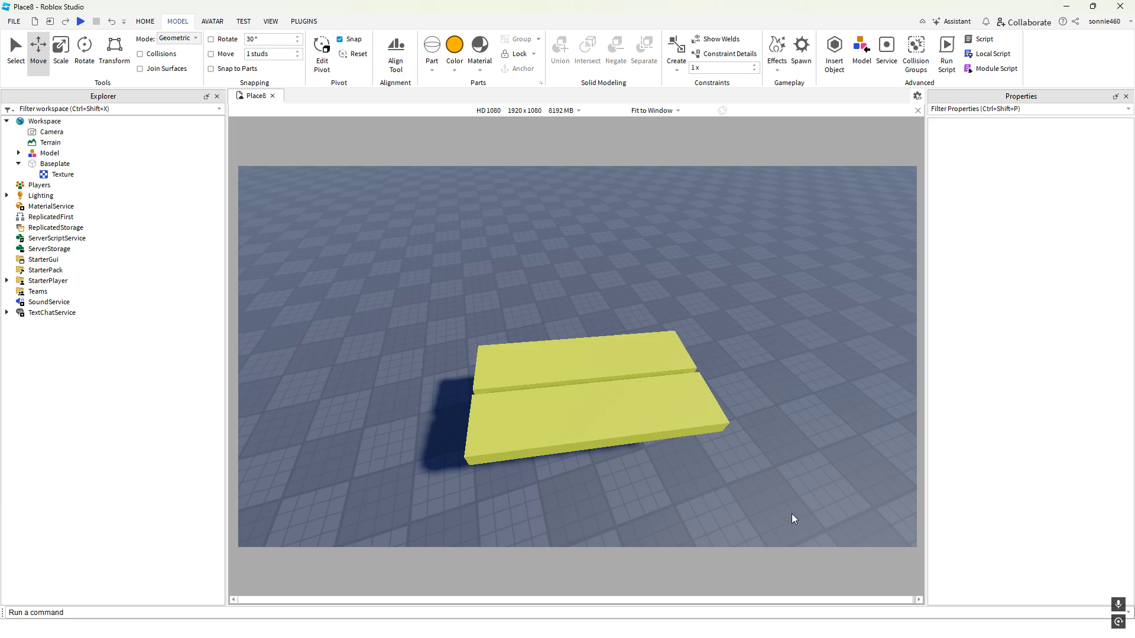
# Delete the Texture object under the baseplate and undo the deletion
pyautogui.press('q')
pyautogui.press('e')
pyautogui.press('d')
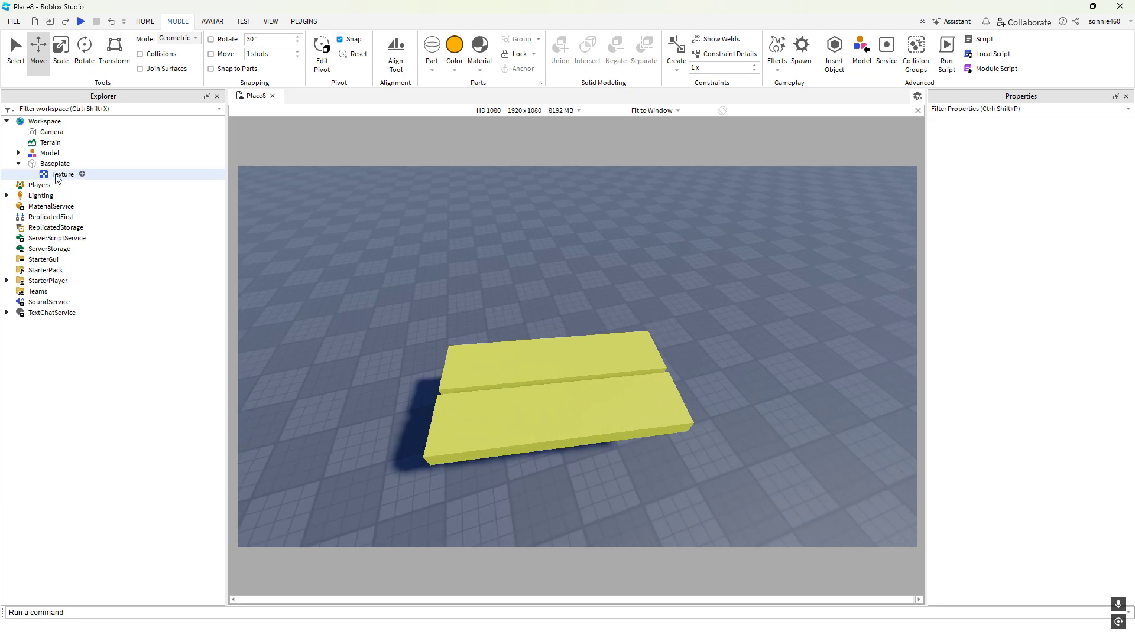
pyautogui.click(55, 175)
pyautogui.press('Delete')
pyautogui.press('e')
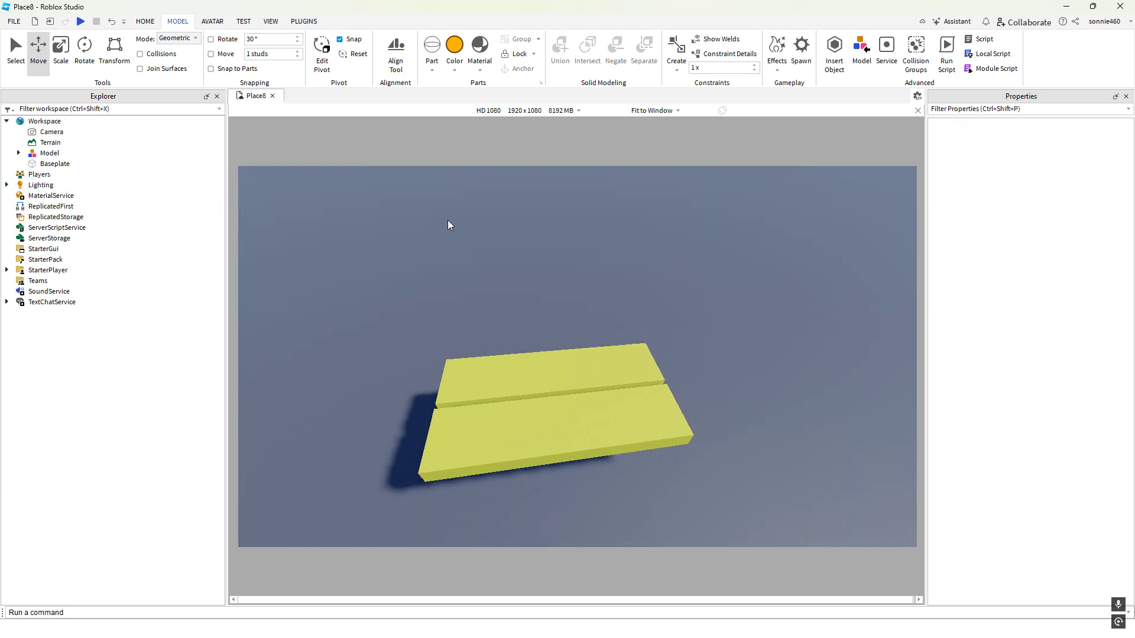
pyautogui.press('d')
pyautogui.moveTo(447, 219); pyautogui.dragTo(454, 225, button='right')
pyautogui.hotkey('ctrl', 'z')
pyautogui.click(453, 225)
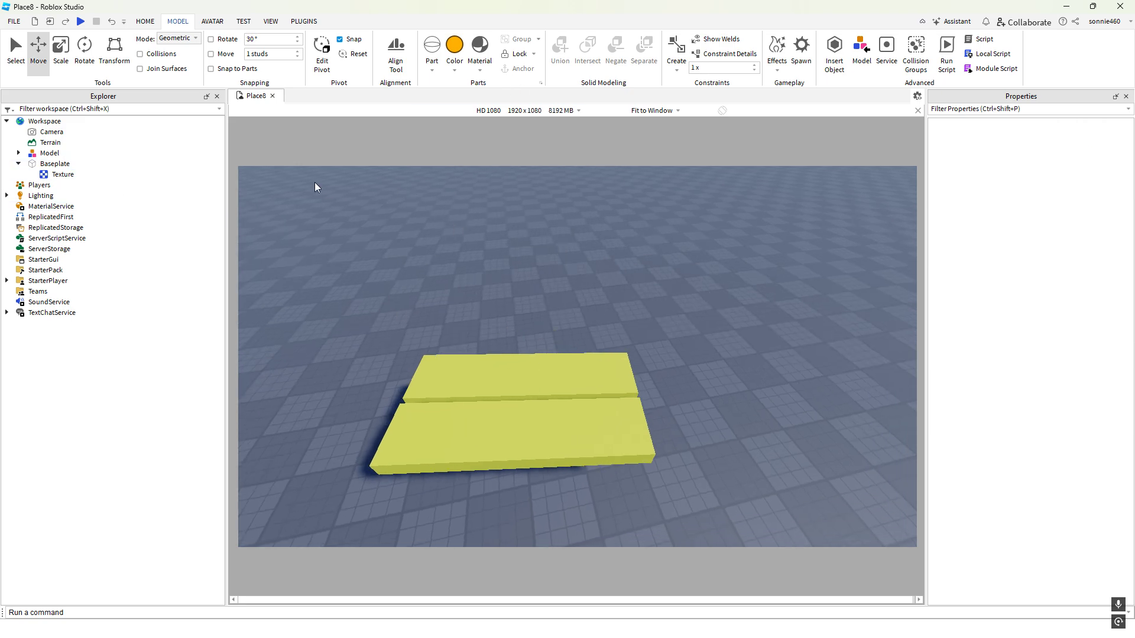
# Expand the nested models down to their two parts and group the second-level model into another model
pyautogui.click(47, 153)
pyautogui.click(19, 152)
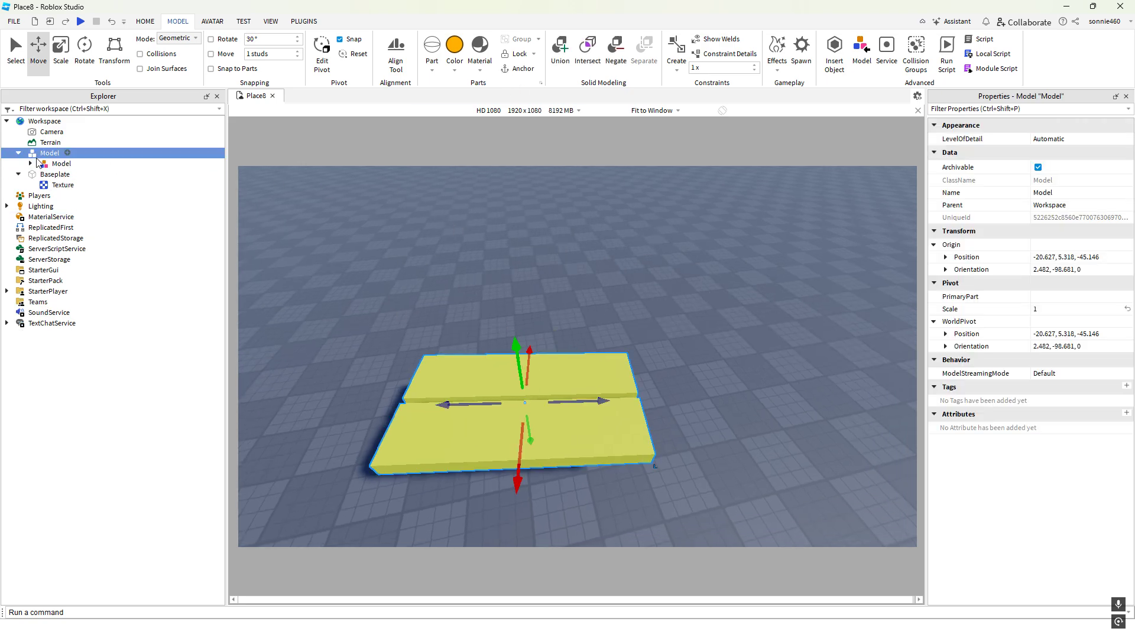
pyautogui.click(59, 164)
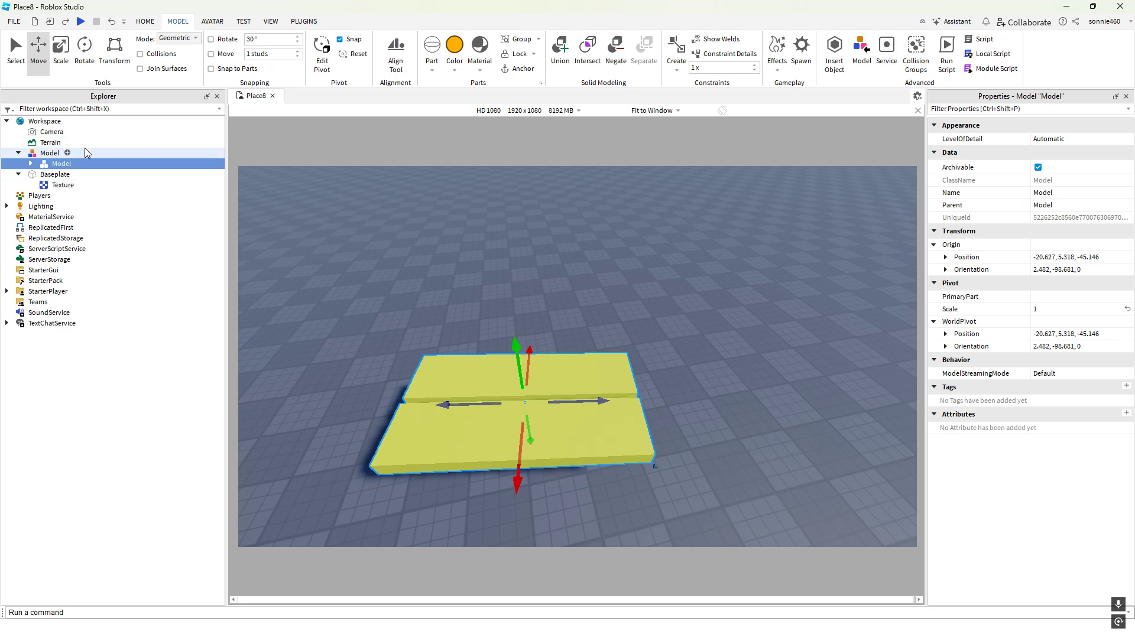
pyautogui.click(30, 164)
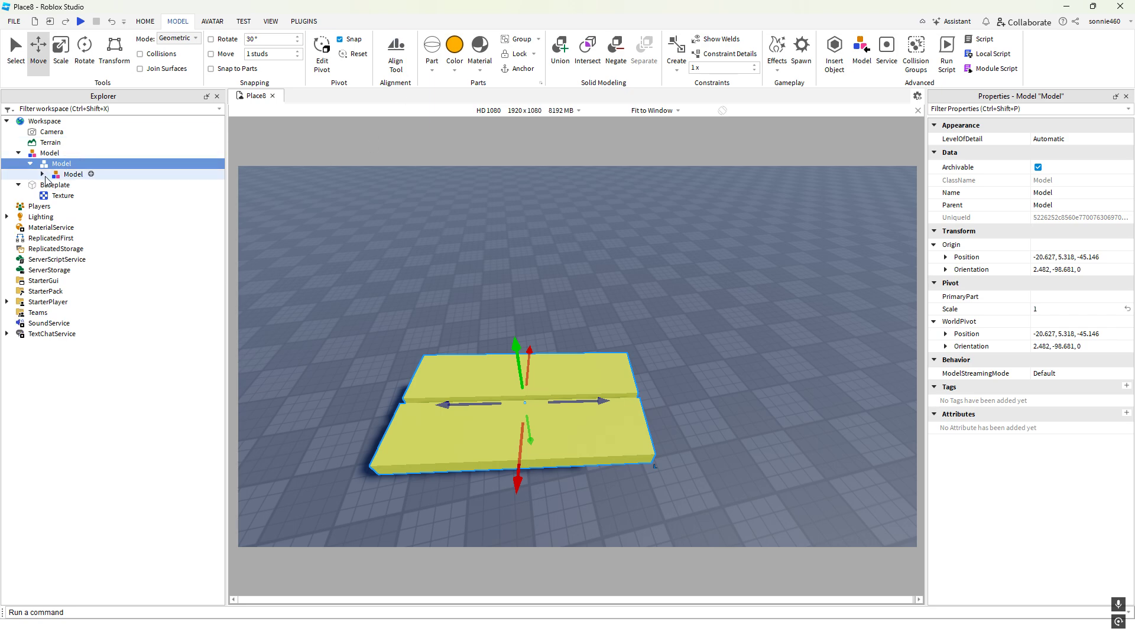
pyautogui.click(41, 174)
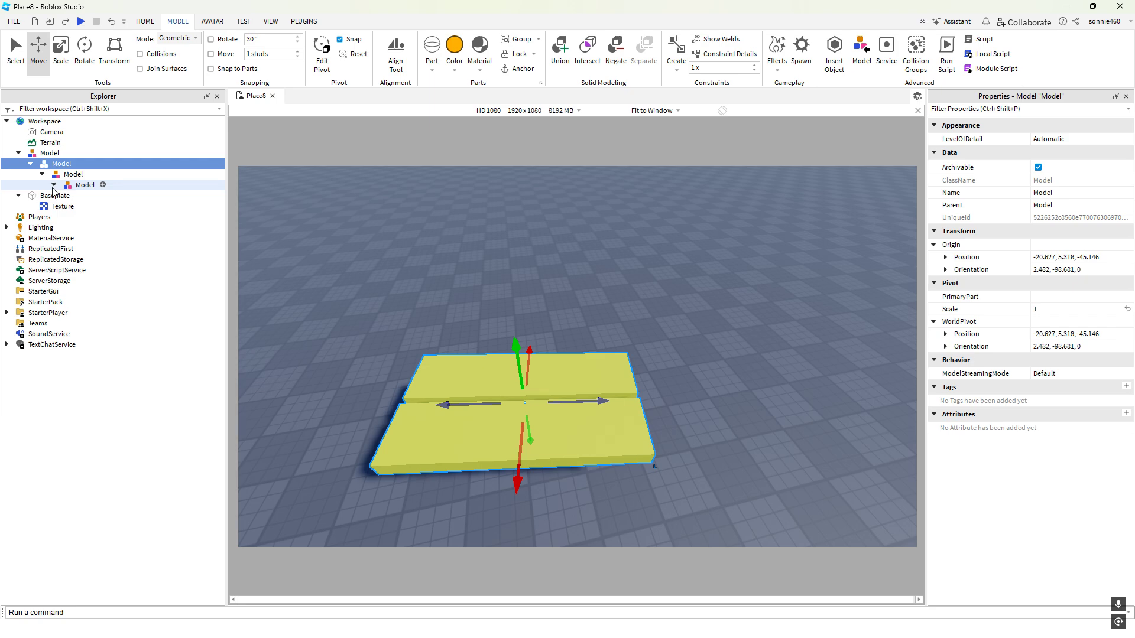
pyautogui.click(54, 185)
pyautogui.click(212, 21)
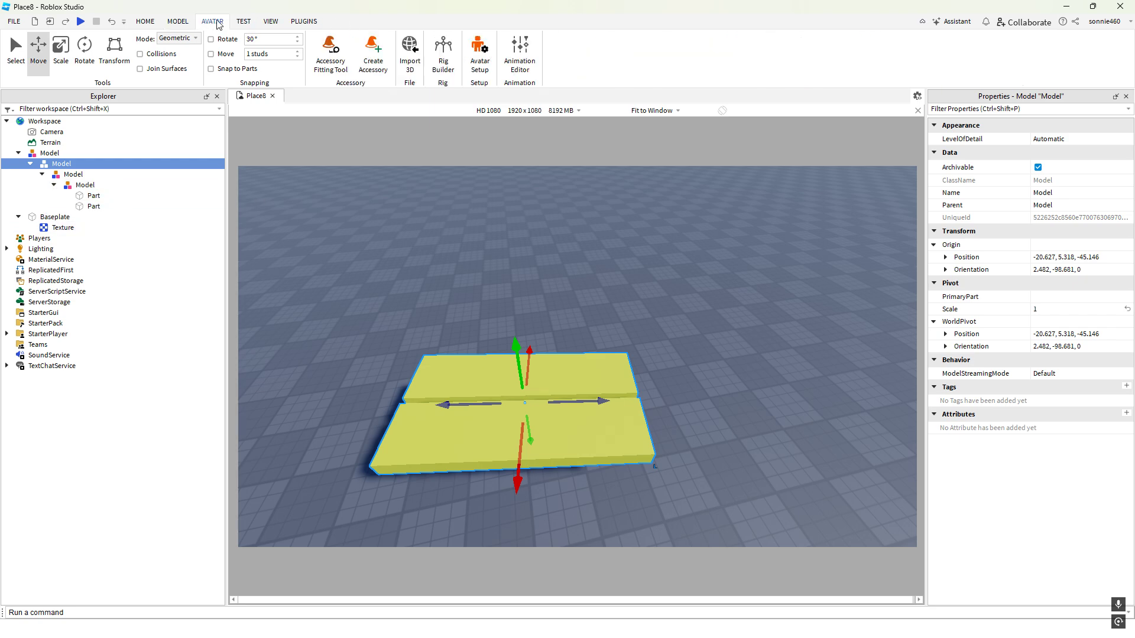
pyautogui.click(177, 21)
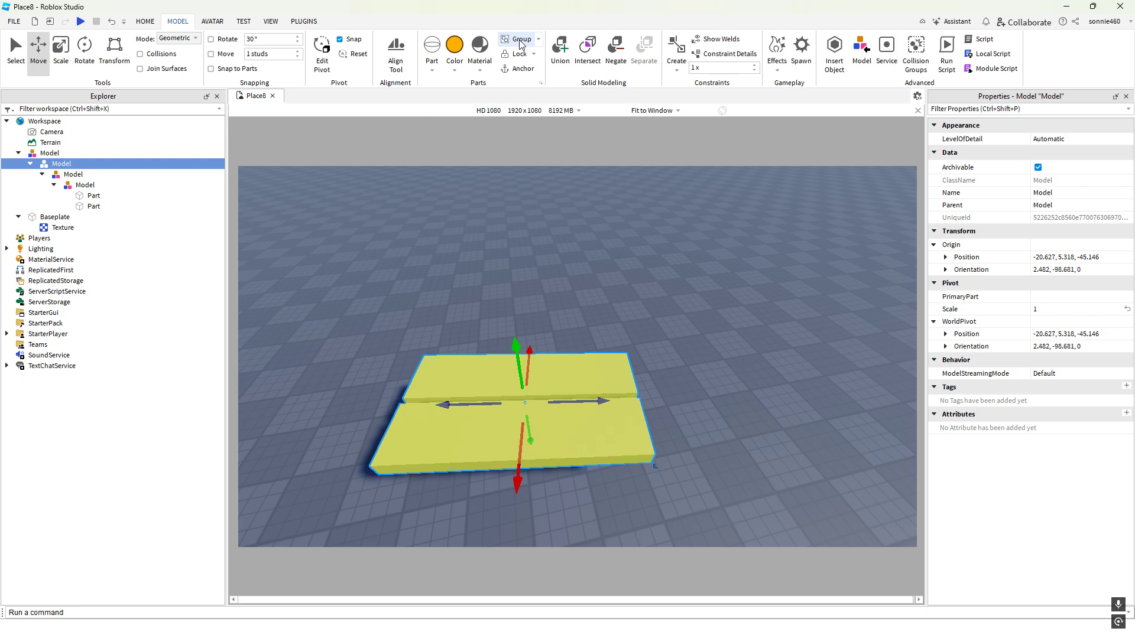
pyautogui.press('Left')
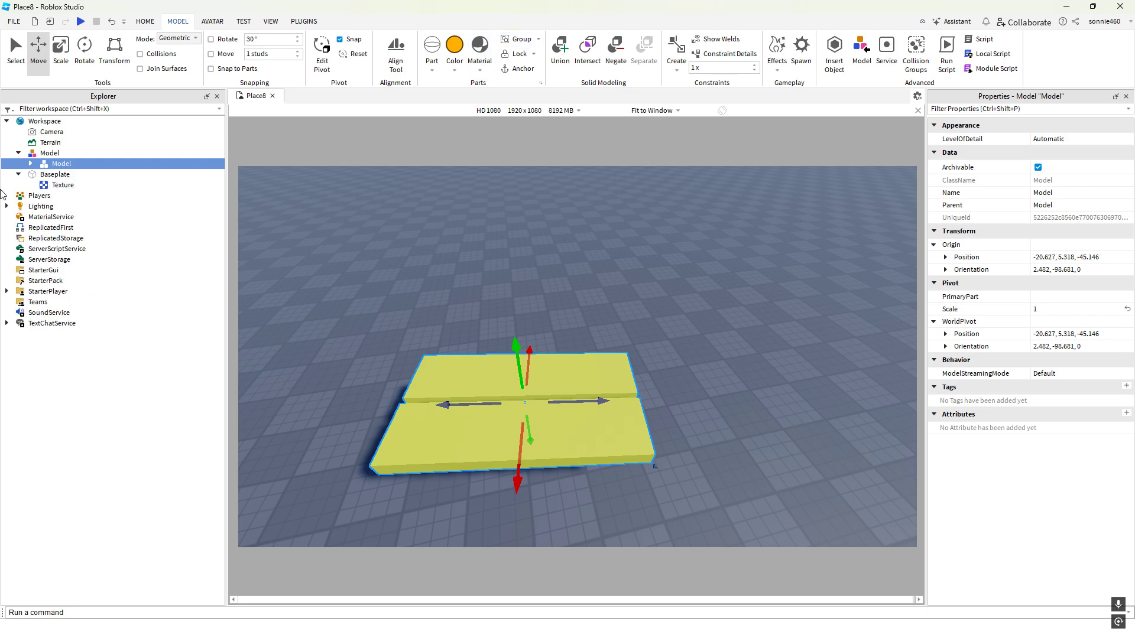
# Expand the nested models again, select both innermost parts and check which grouping options are available for them
pyautogui.click(31, 164)
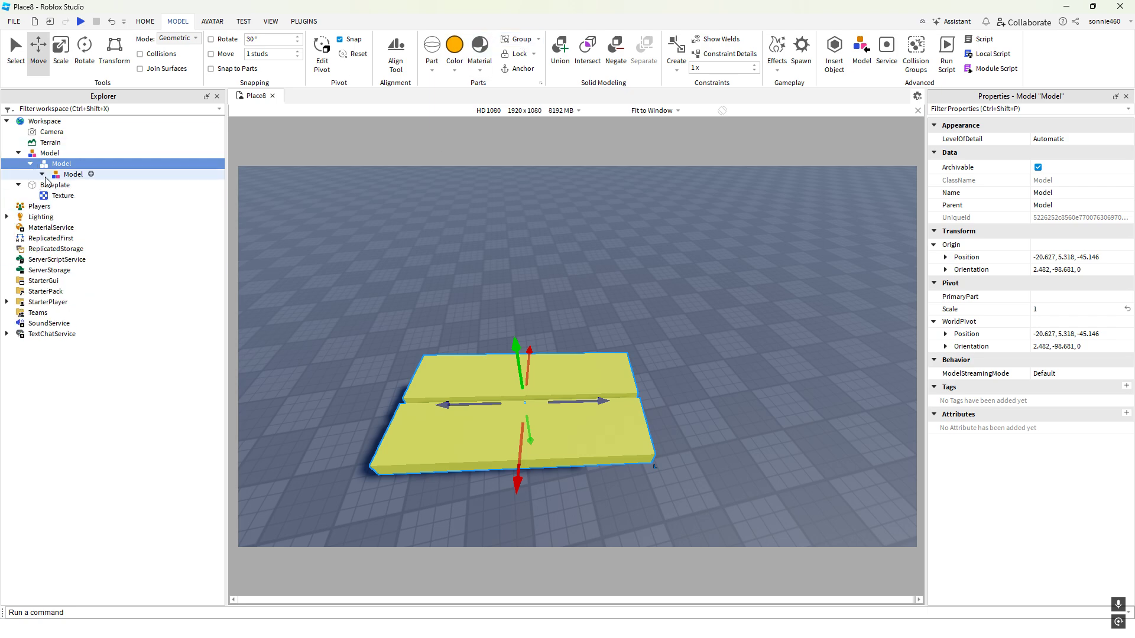
pyautogui.click(42, 174)
pyautogui.click(54, 185)
pyautogui.click(65, 195)
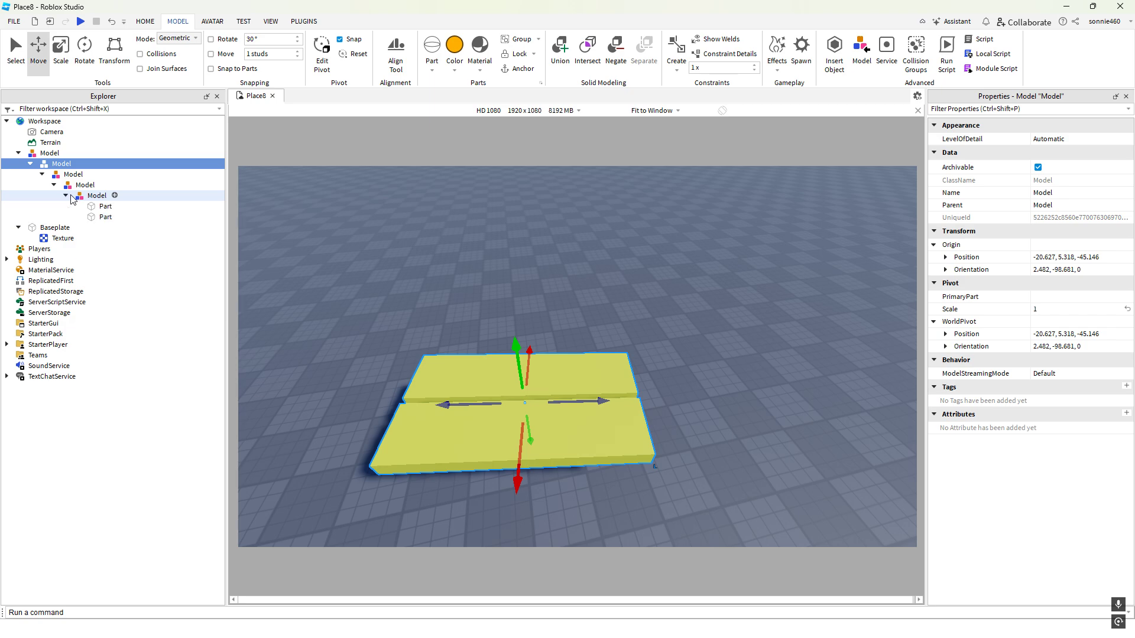
pyautogui.click(104, 207)
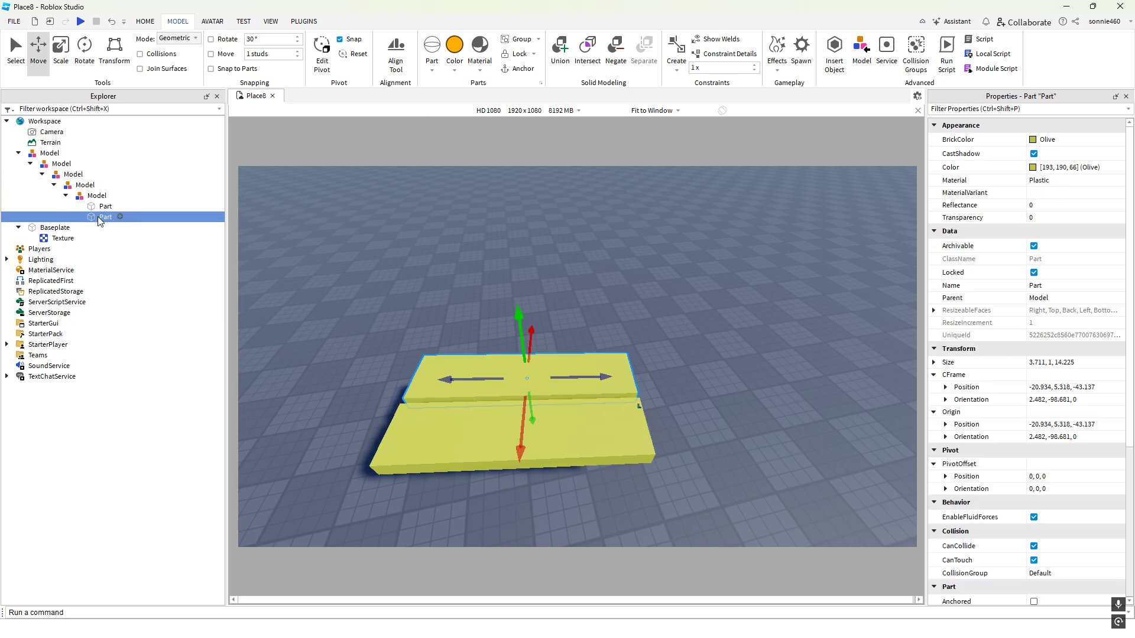
pyautogui.keyDown('shift'); pyautogui.click(100, 216); pyautogui.keyUp('shift')
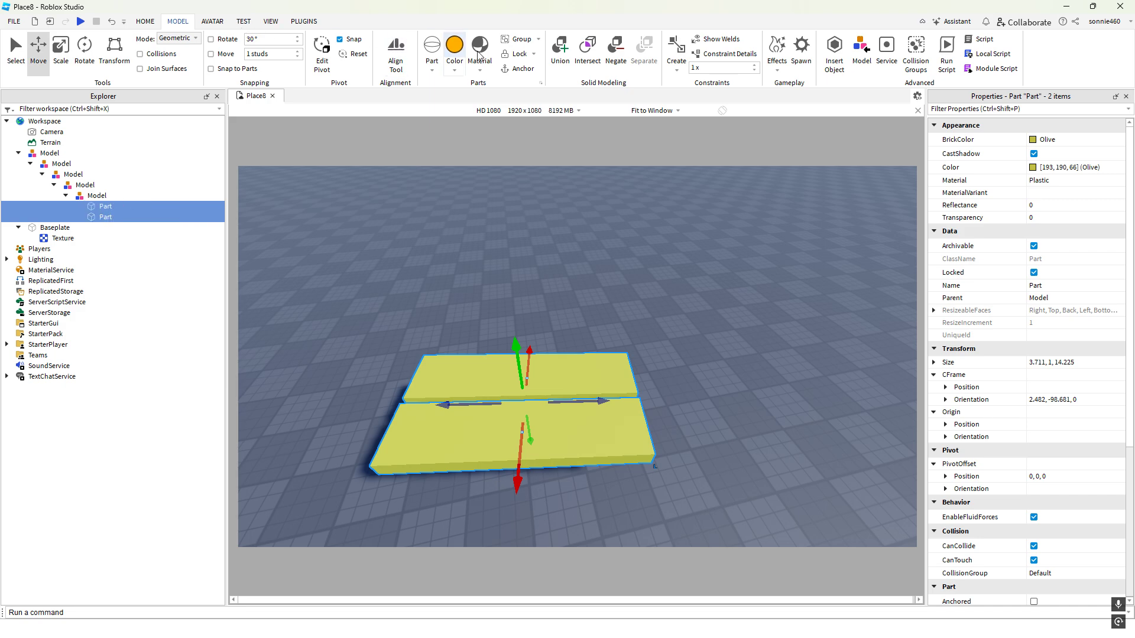
pyautogui.click(538, 39)
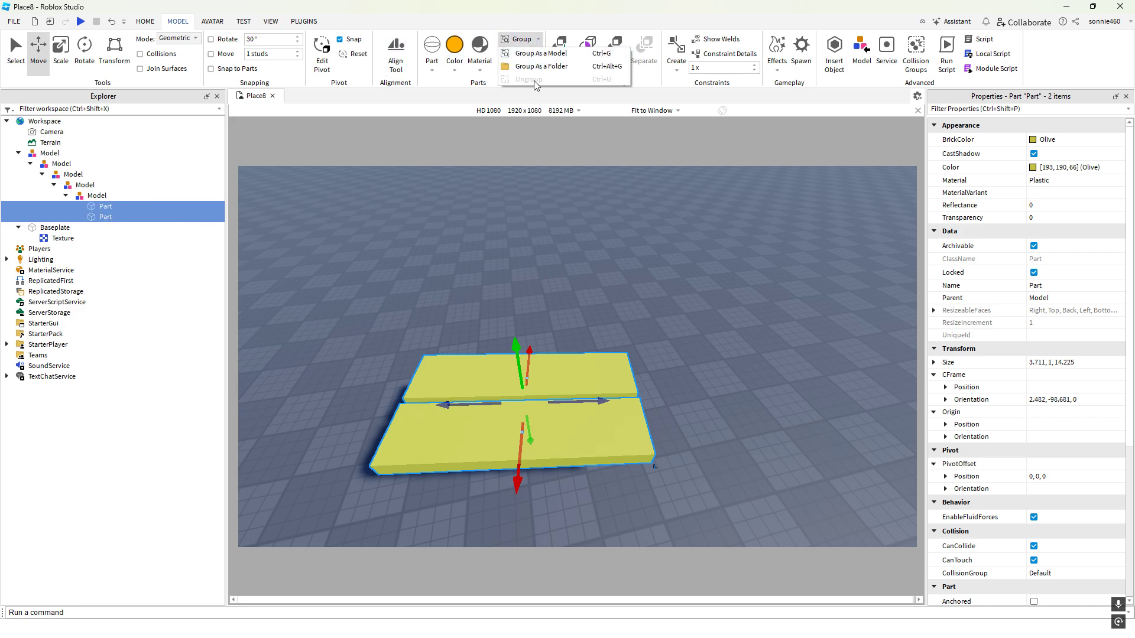
pyautogui.click(491, 25)
# Ungroup the outermost model and clear the selection
pyautogui.click(46, 153)
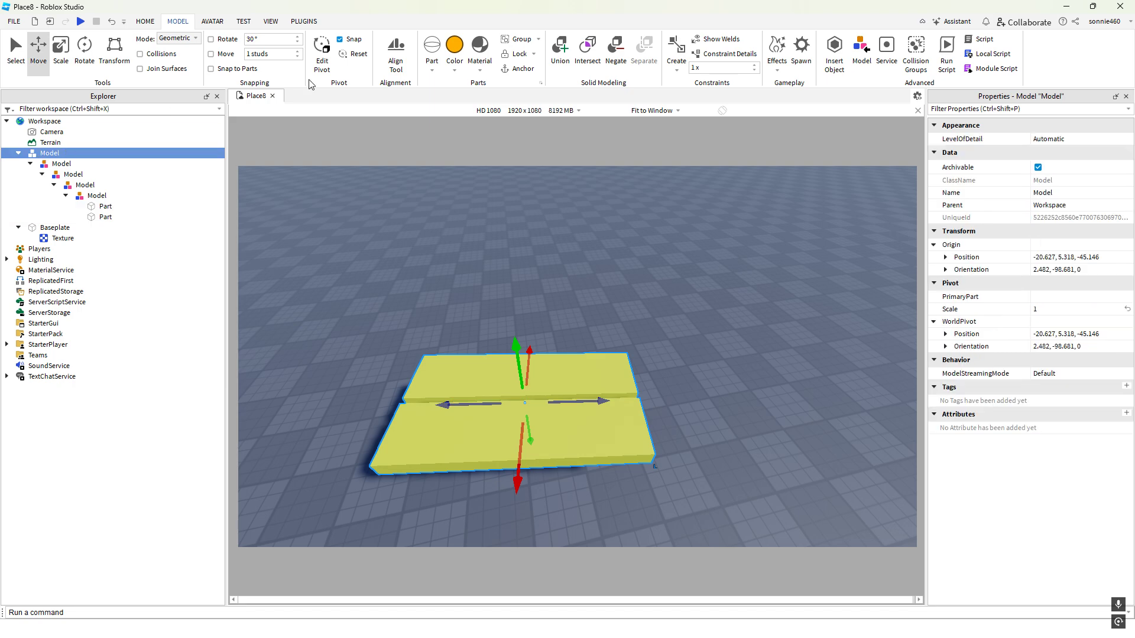
pyautogui.click(537, 39)
pyautogui.click(532, 85)
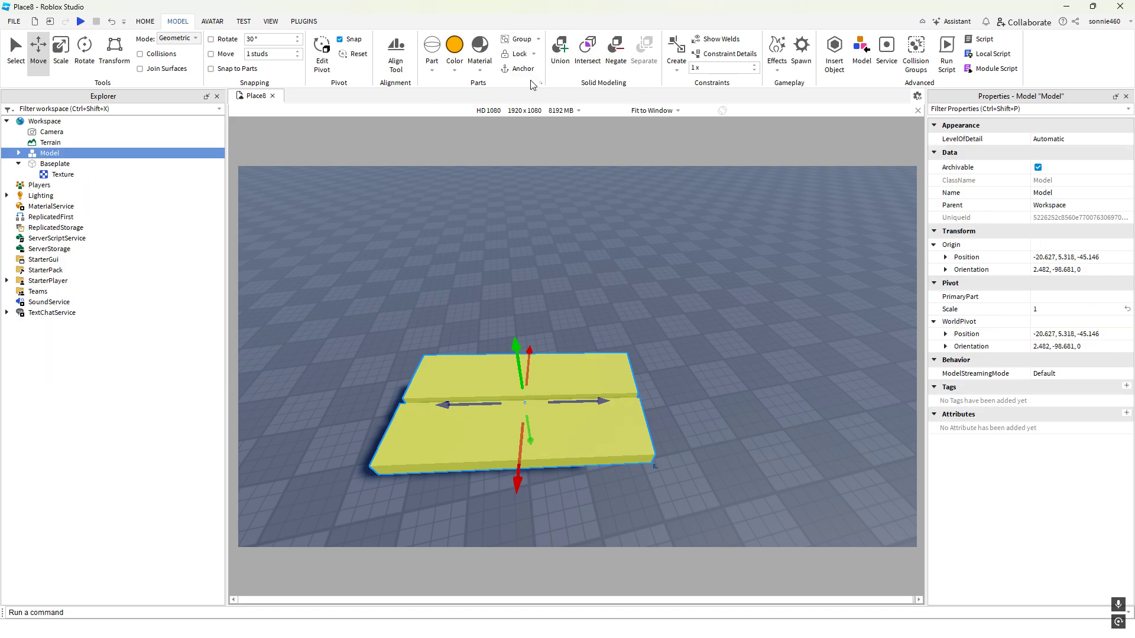
pyautogui.click(393, 233)
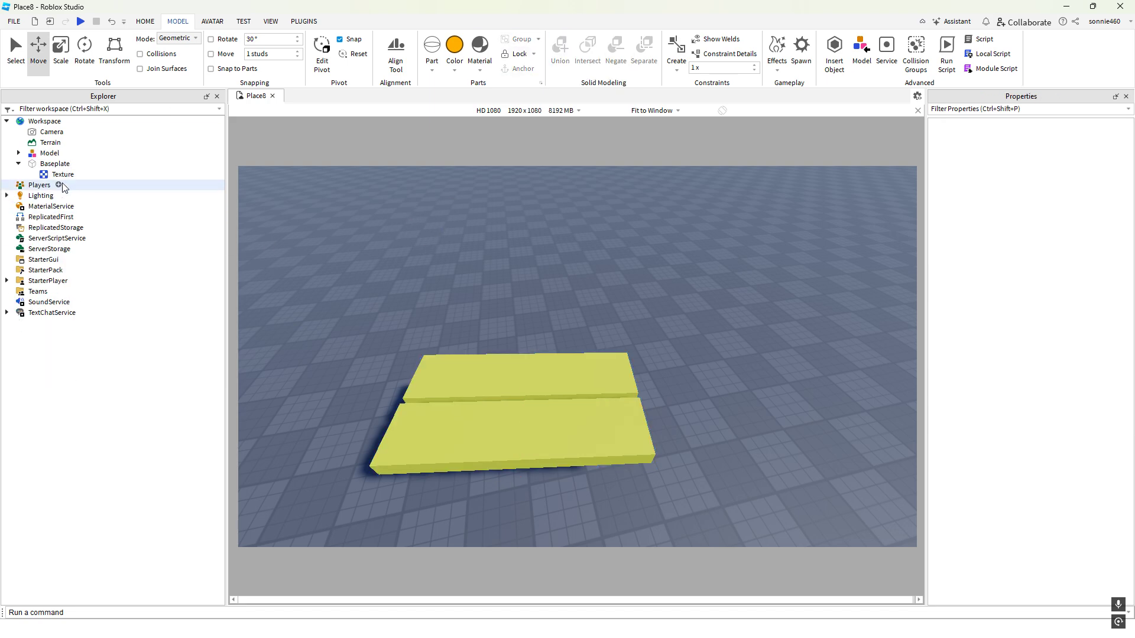
# Move both parts out of the nested models directly into Workspace and delete the emptied outer model
pyautogui.click(18, 153)
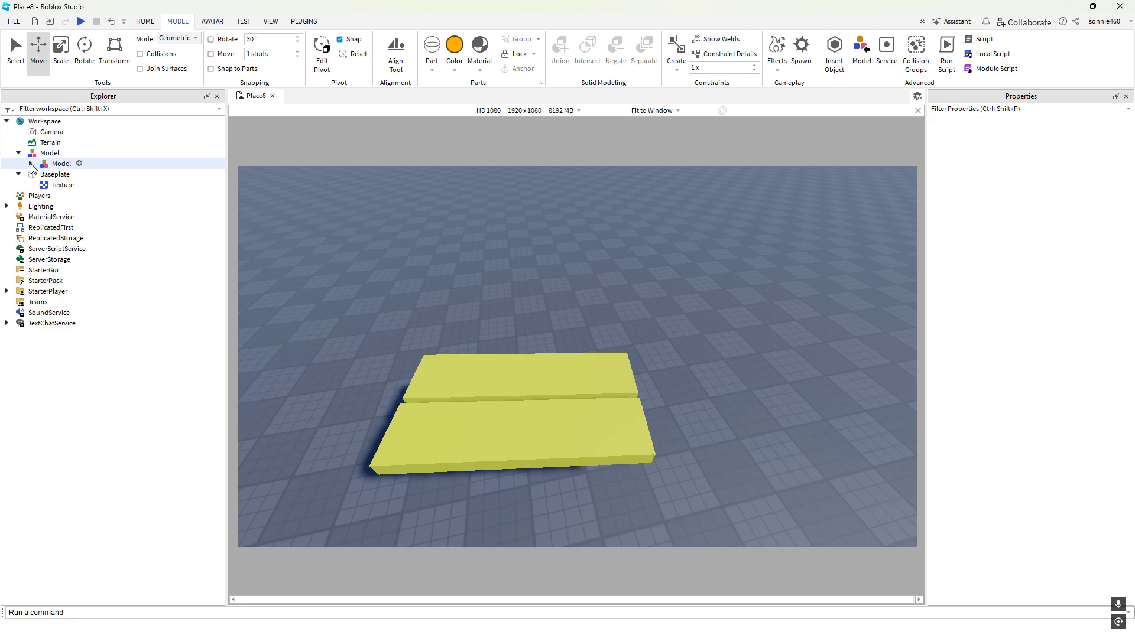
pyautogui.click(30, 163)
pyautogui.click(42, 175)
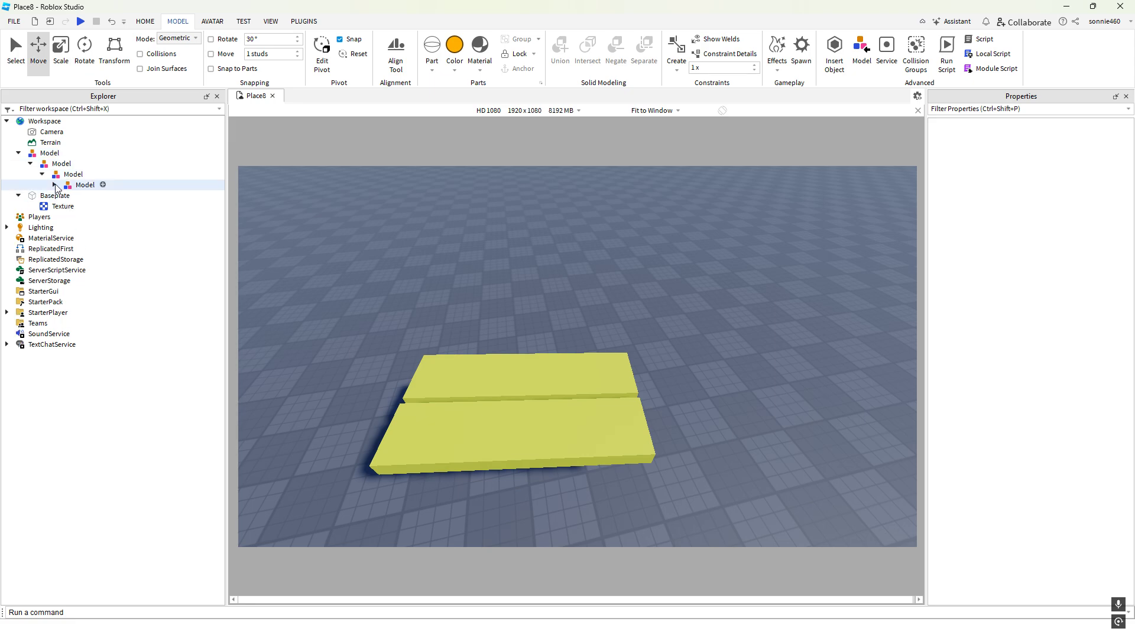
pyautogui.click(54, 185)
pyautogui.click(86, 207)
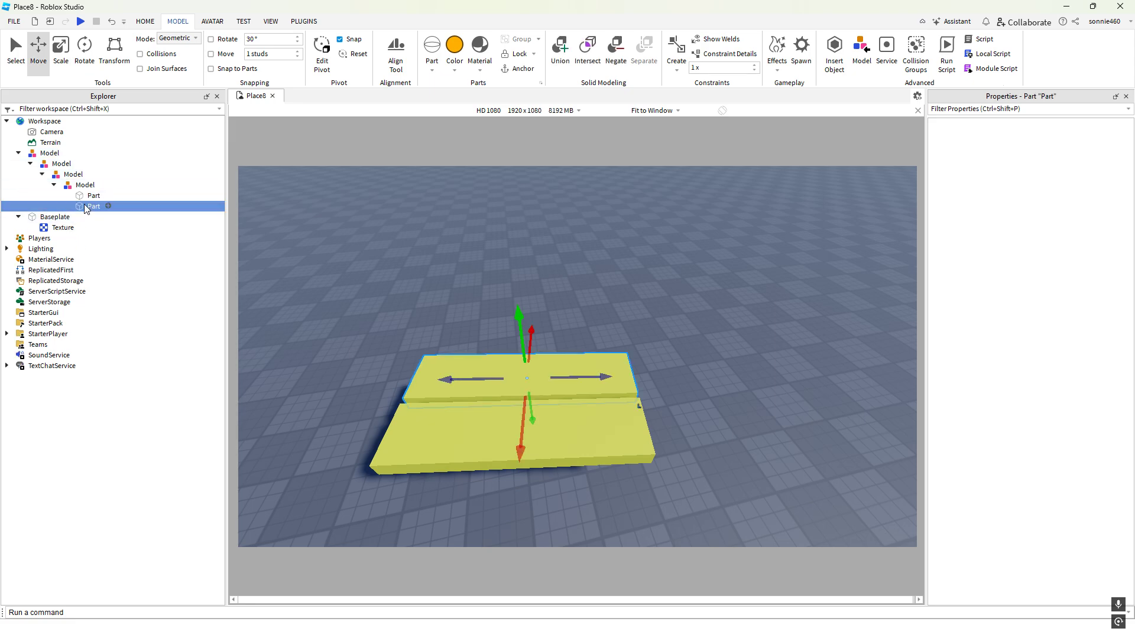
pyautogui.keyDown('ctrl'); pyautogui.click(89, 196); pyautogui.keyUp('ctrl')
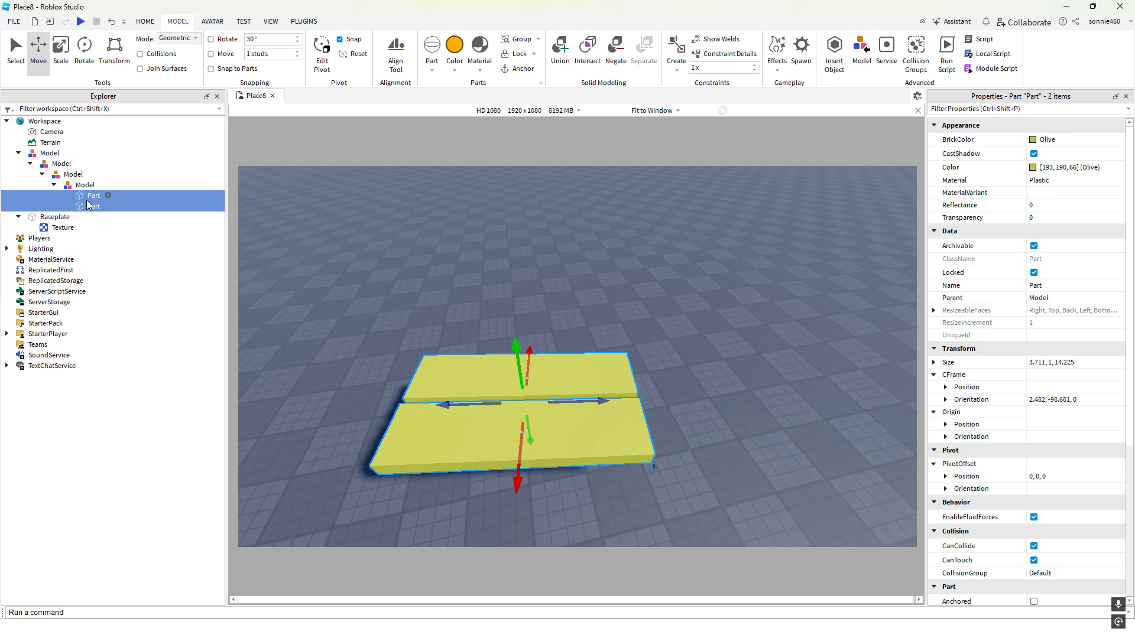
pyautogui.moveTo(88, 202); pyautogui.dragTo(58, 124)
pyautogui.click(43, 154)
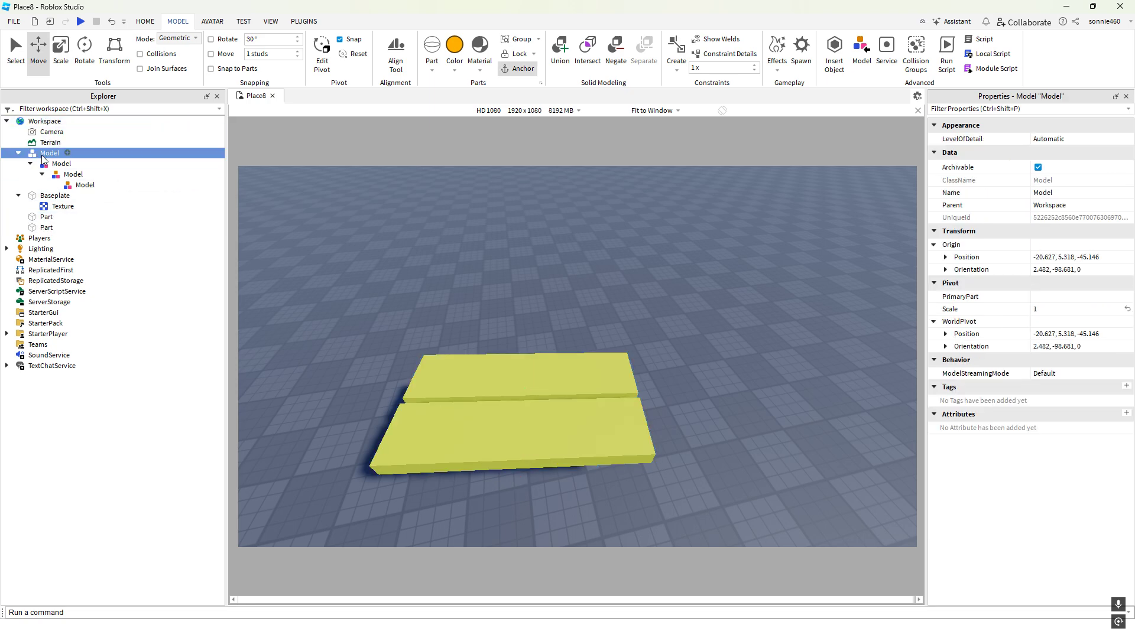
pyautogui.press('Delete')
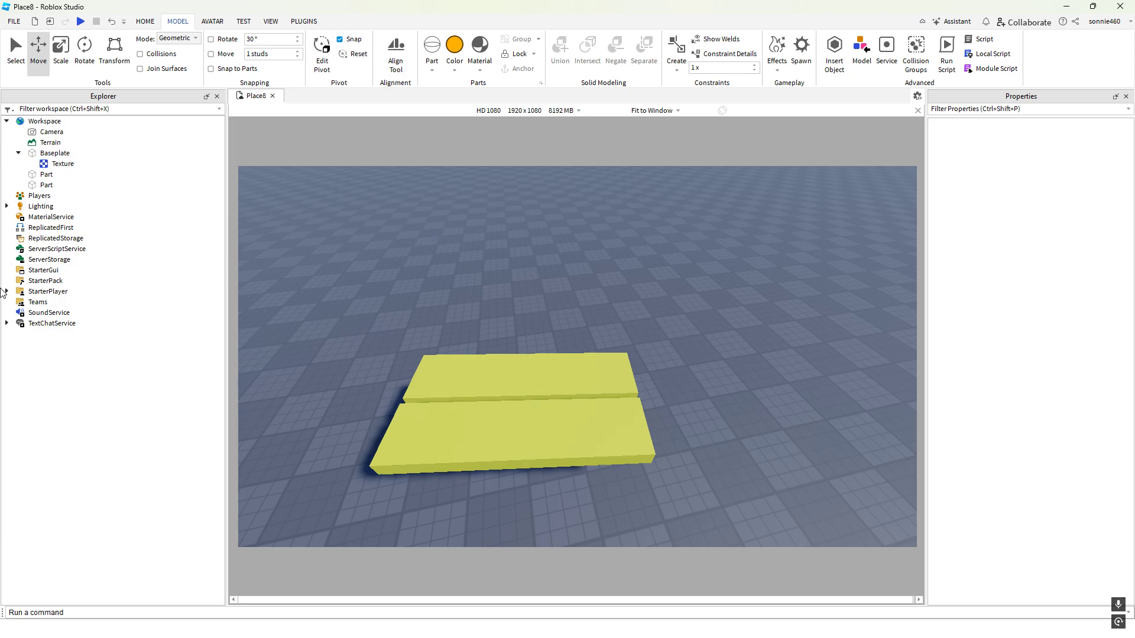
# Unlock both parts by turning off their Locked property, and clear the selection
pyautogui.click(46, 174)
pyautogui.keyDown('shift'); pyautogui.click(46, 185); pyautogui.keyUp('shift')
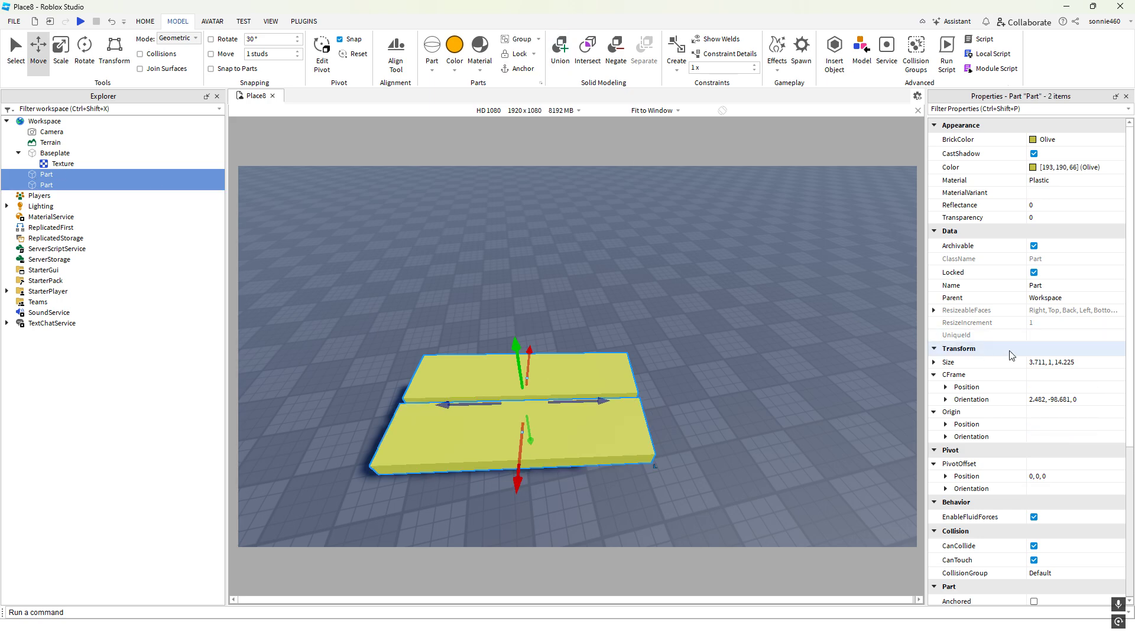
pyautogui.click(1057, 273)
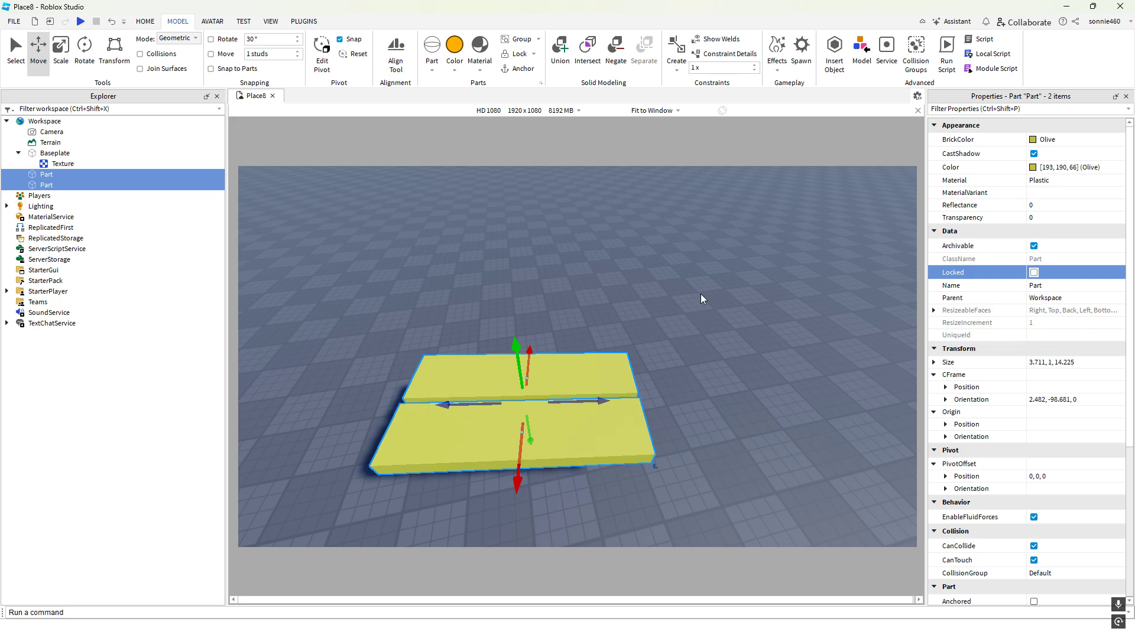
pyautogui.click(534, 495)
# Anchor the rear yellow part and deselect it
pyautogui.click(569, 358)
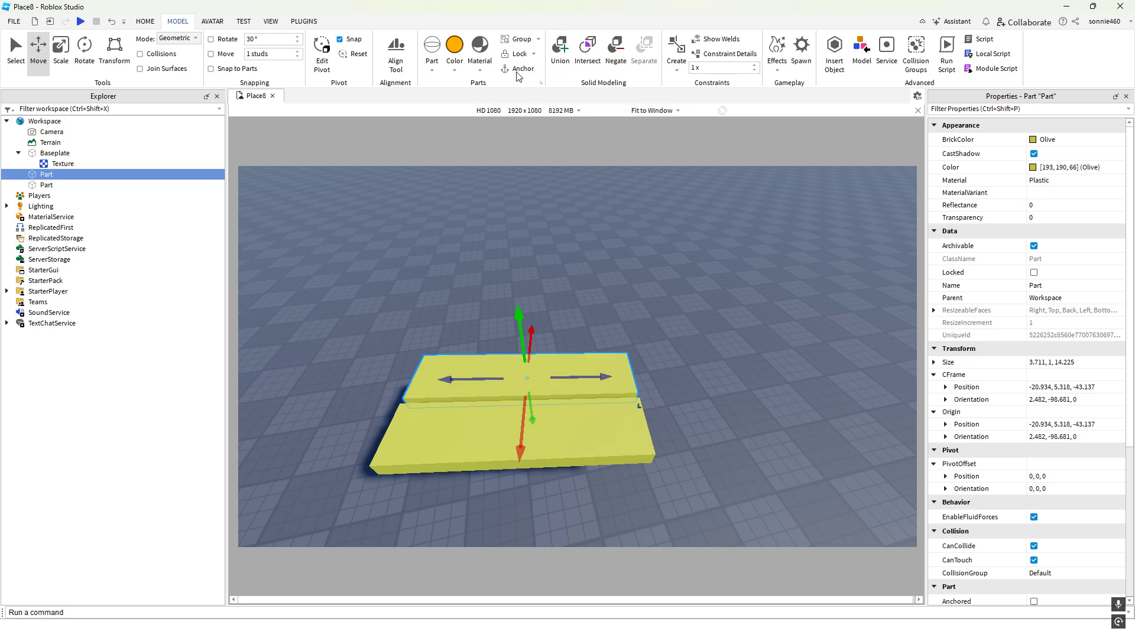
pyautogui.moveTo(670, 254); pyautogui.dragTo(664, 240, button='right')
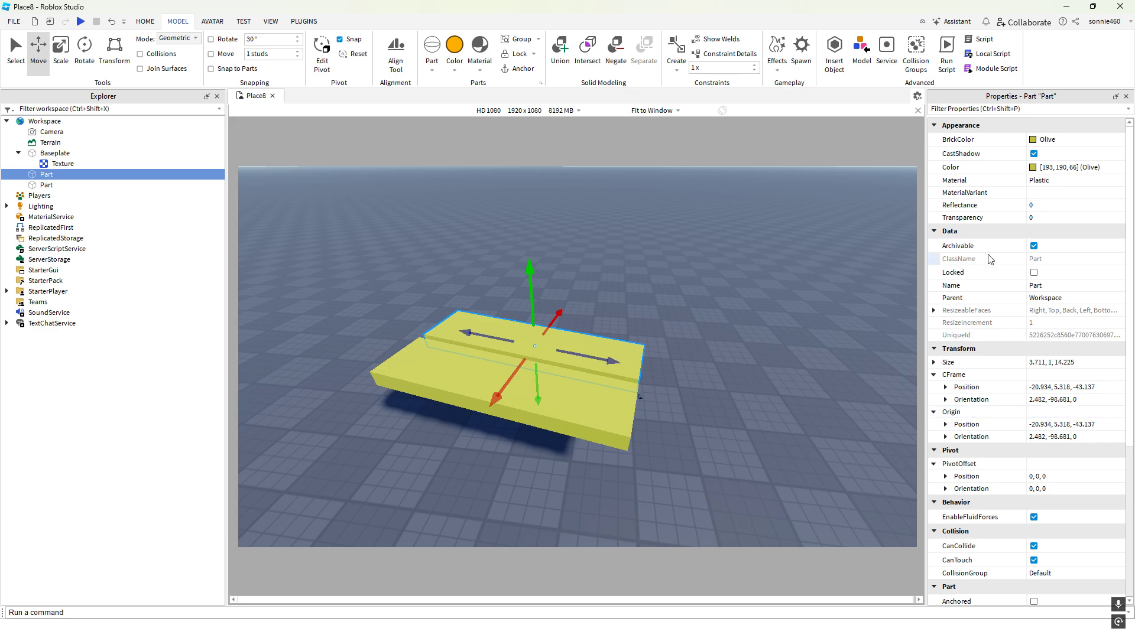
pyautogui.click(519, 68)
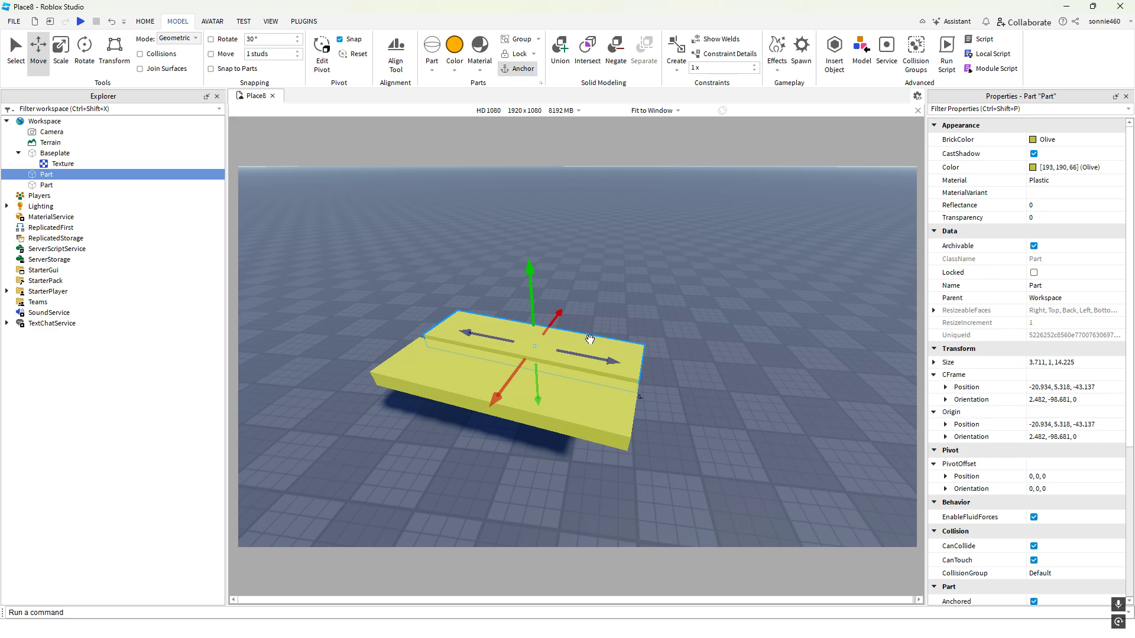
pyautogui.scroll(1, 567, 383)
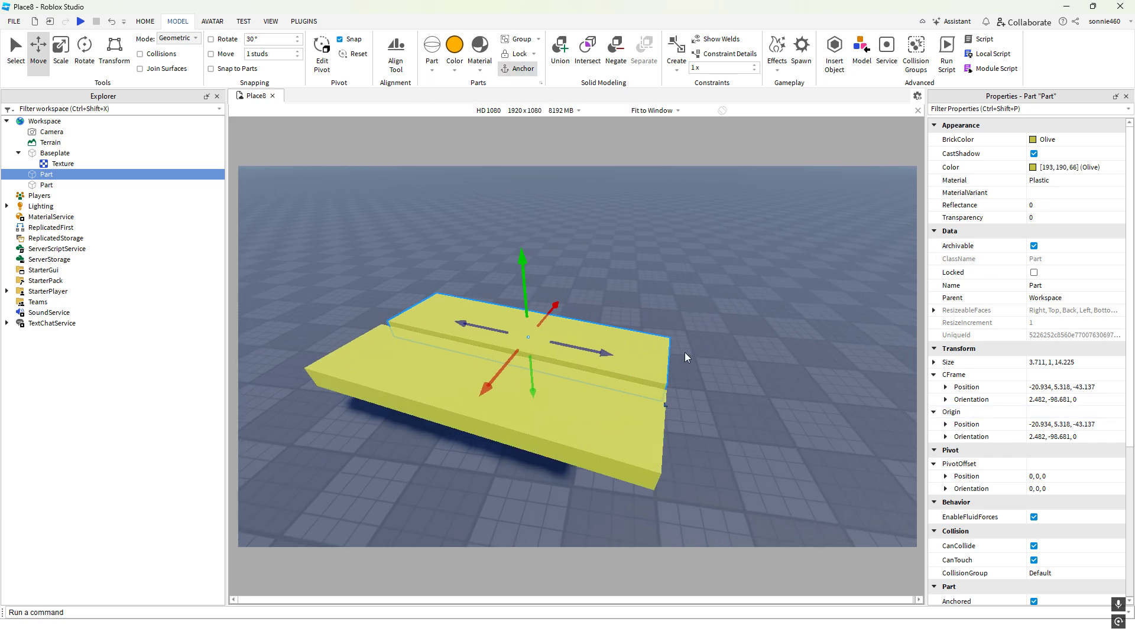
pyautogui.click(685, 352)
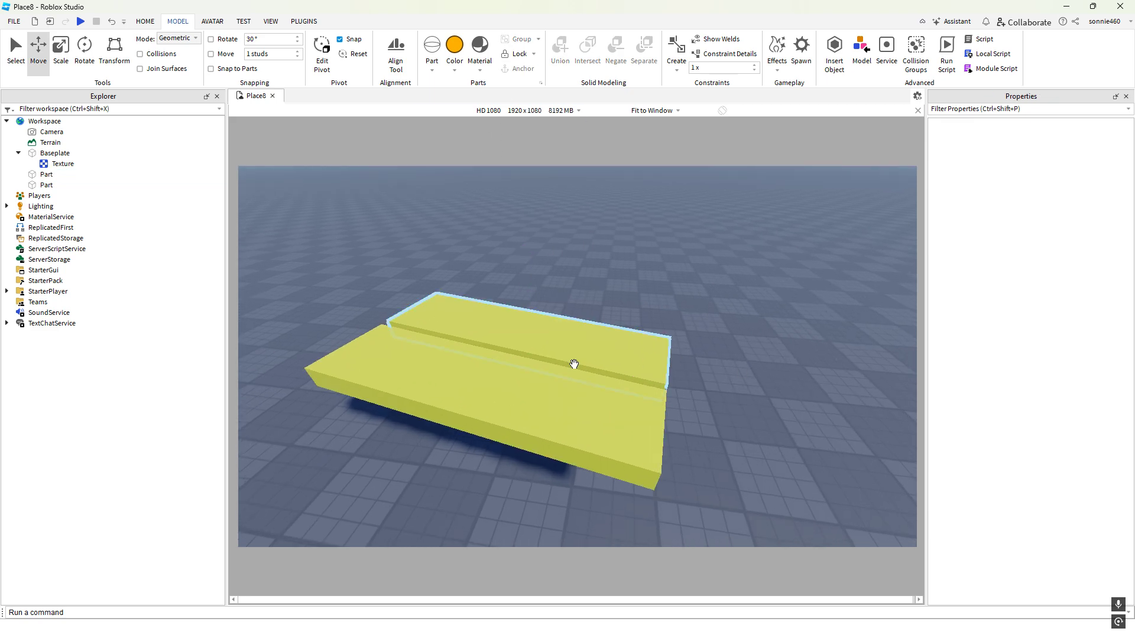
# Remove the anchor from the rear part and toggle the anchor setting on the front part
pyautogui.click(525, 319)
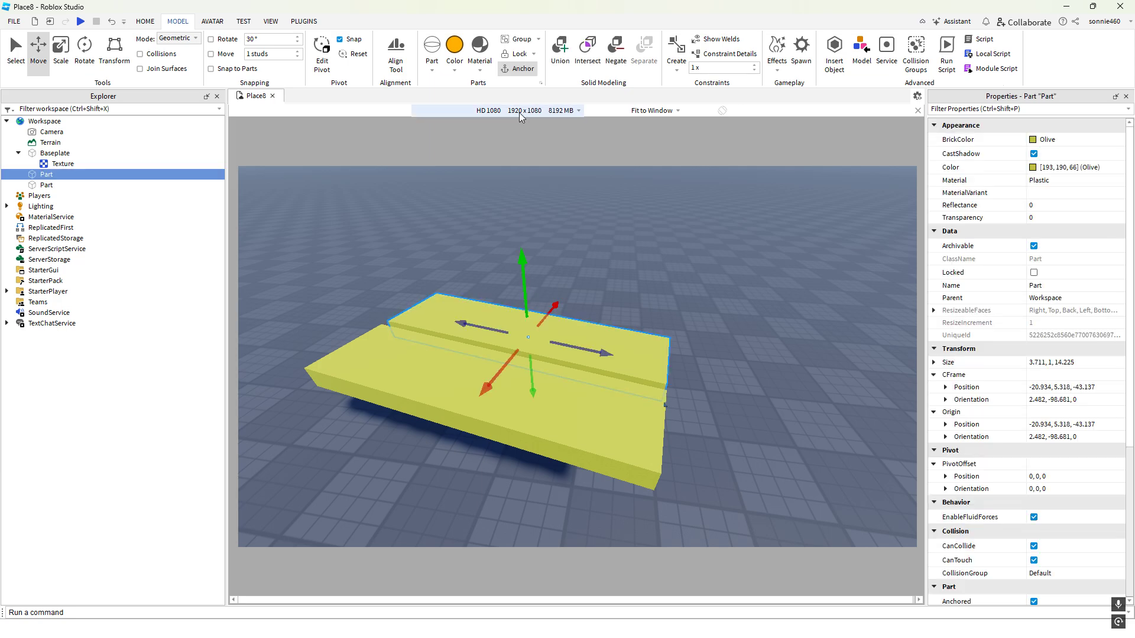
pyautogui.click(517, 69)
pyautogui.click(471, 426)
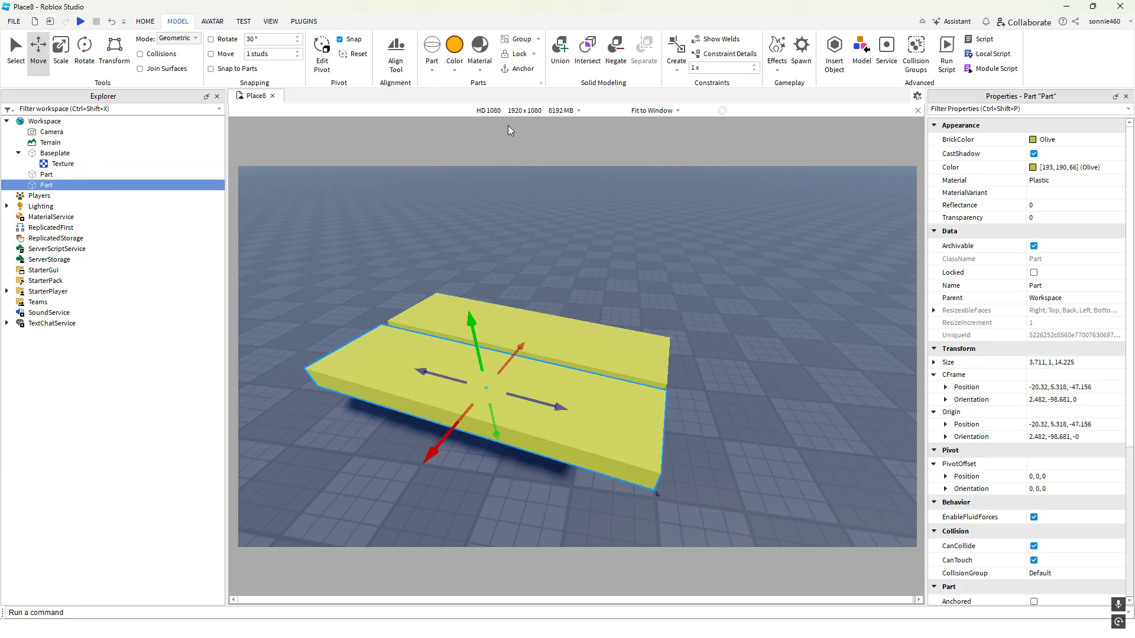
pyautogui.click(519, 69)
# Select both yellow parts together and anchor them
pyautogui.click(602, 318)
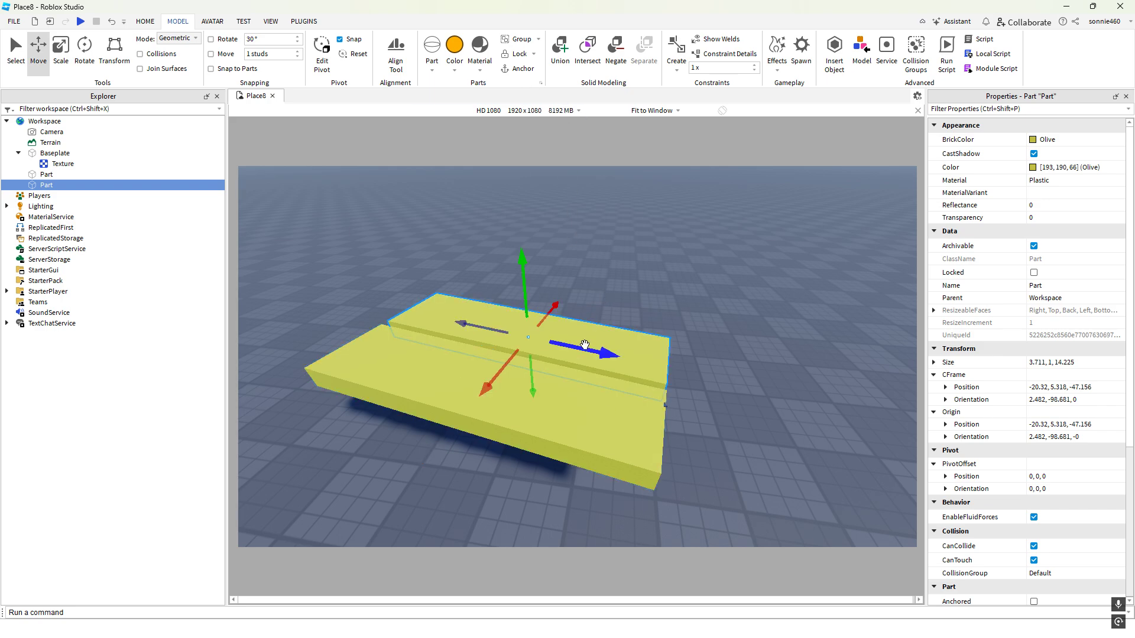
pyautogui.keyDown('ctrl'); pyautogui.click(586, 450); pyautogui.keyUp('ctrl')
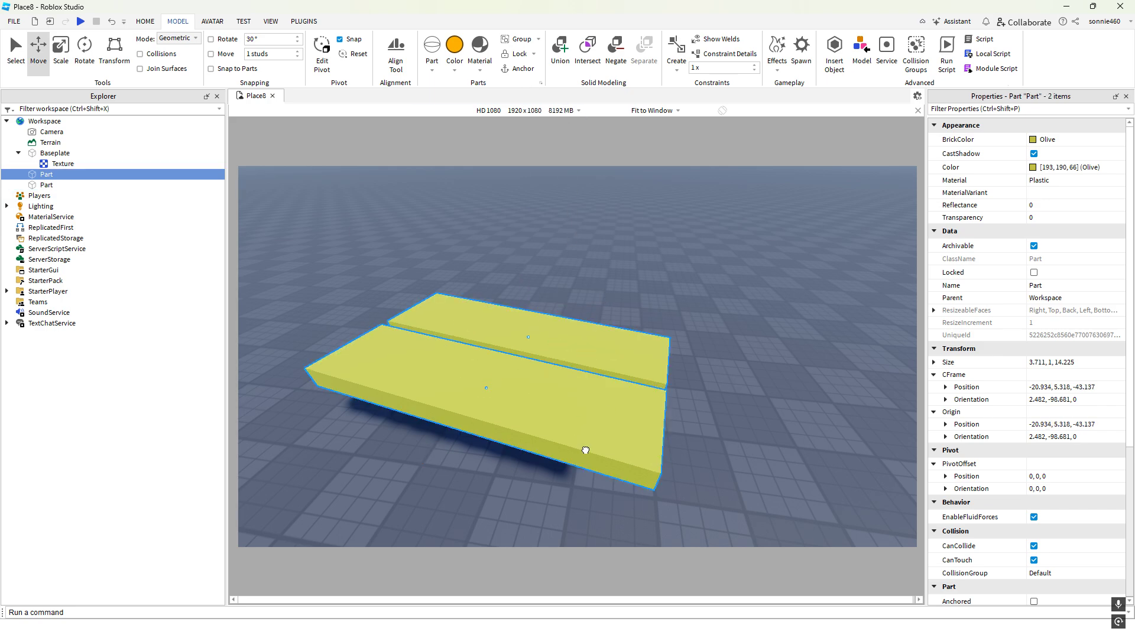
pyautogui.click(516, 69)
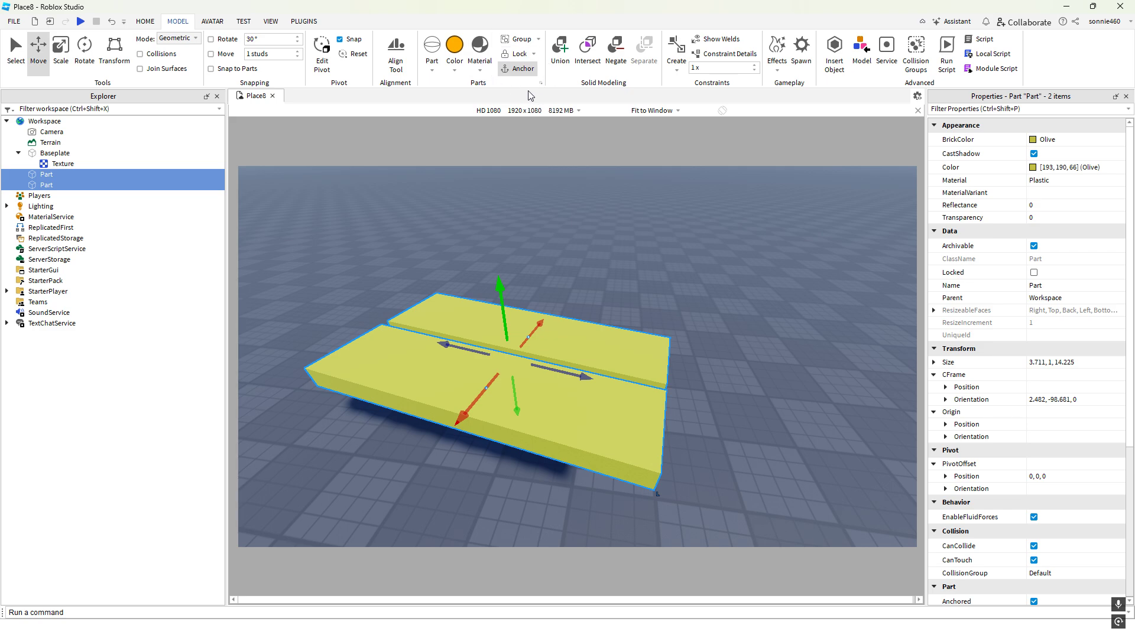
pyautogui.moveTo(534, 167); pyautogui.dragTo(534, 164, button='right')
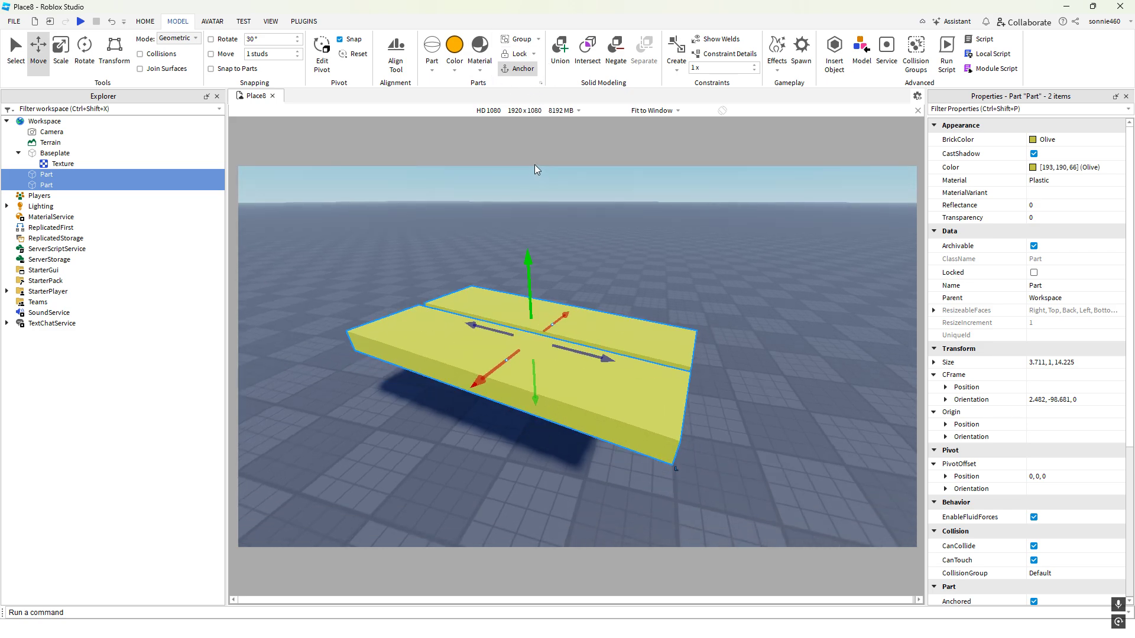
pyautogui.scroll(-5, 546, 164)
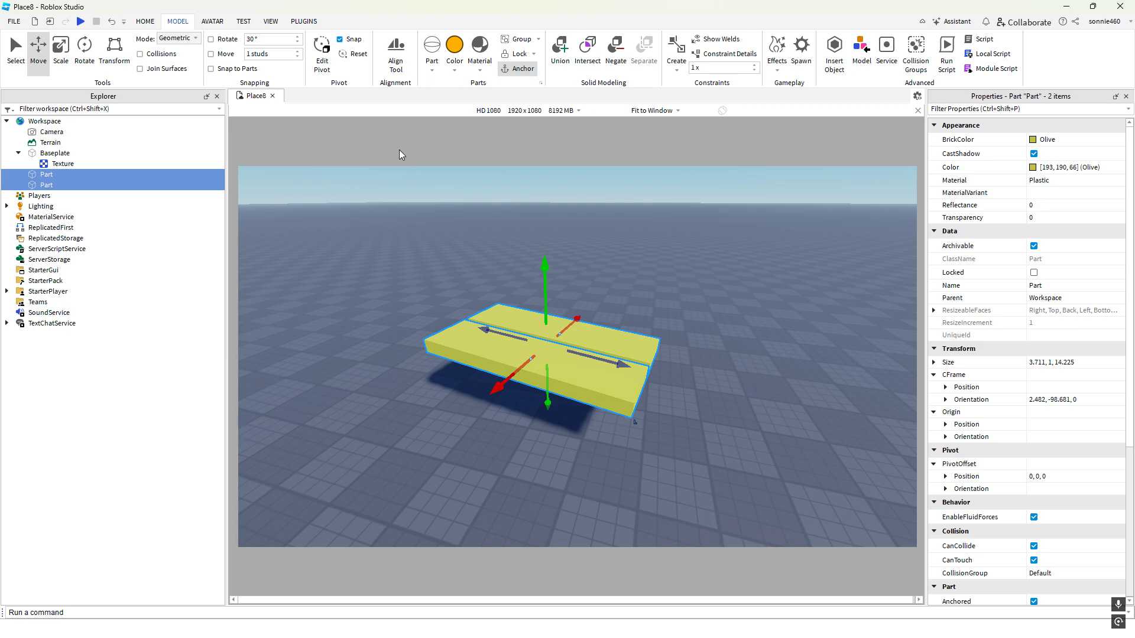
# Run the simulation without a character on the two anchored parts, stop it, and remove the anchor from both parts
pyautogui.press('q')
pyautogui.click(145, 21)
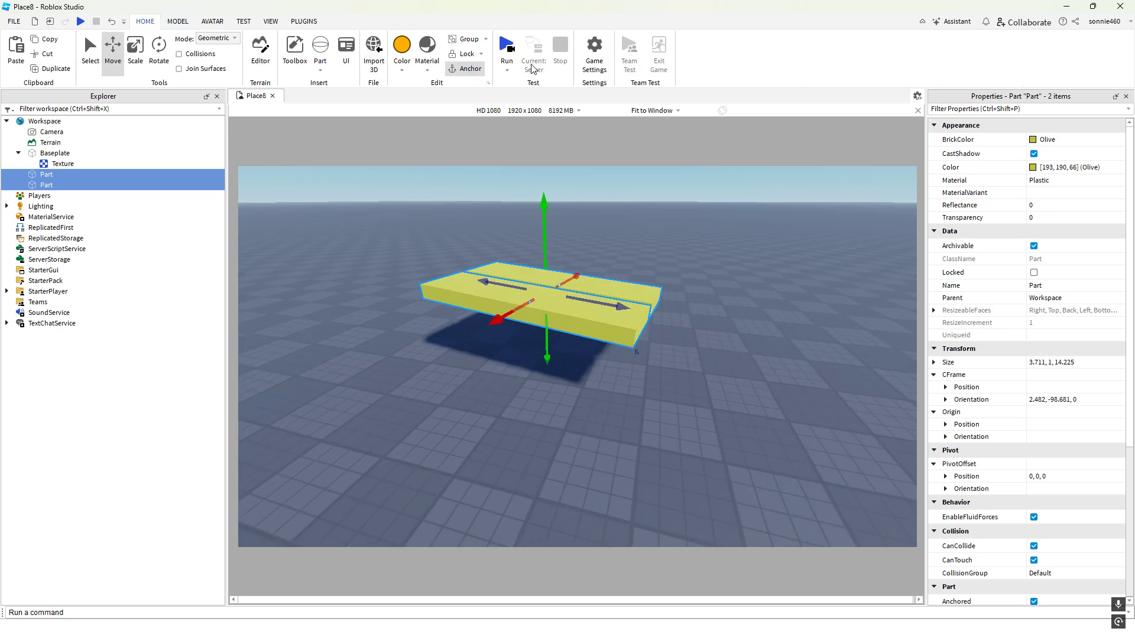
pyautogui.click(507, 51)
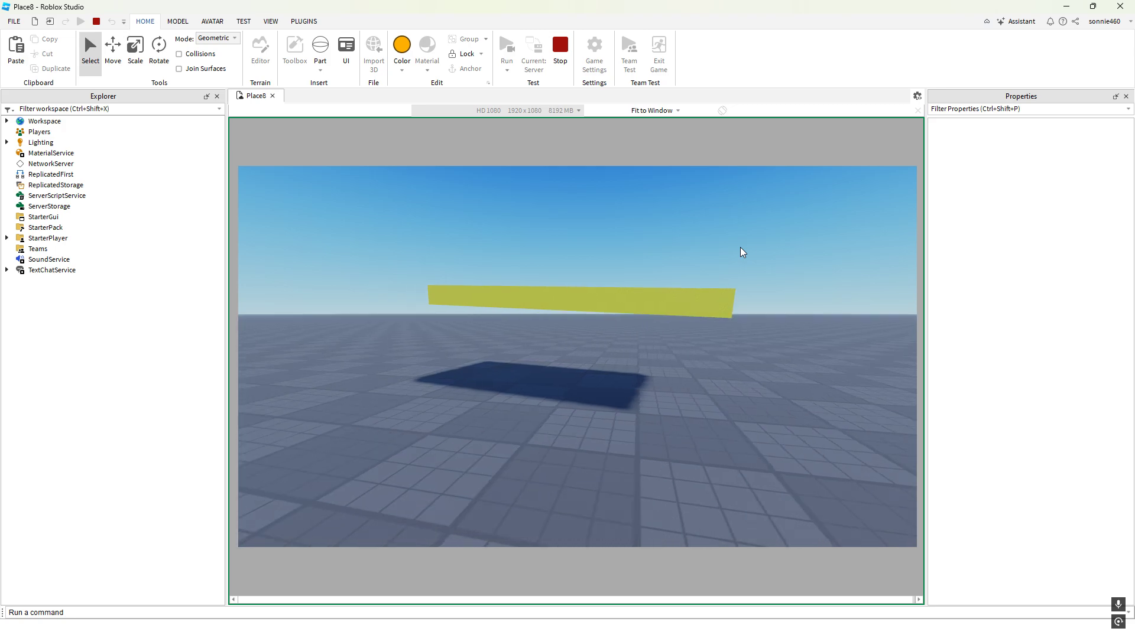
pyautogui.moveTo(740, 248); pyautogui.dragTo(740, 248, button='right')
pyautogui.click(559, 50)
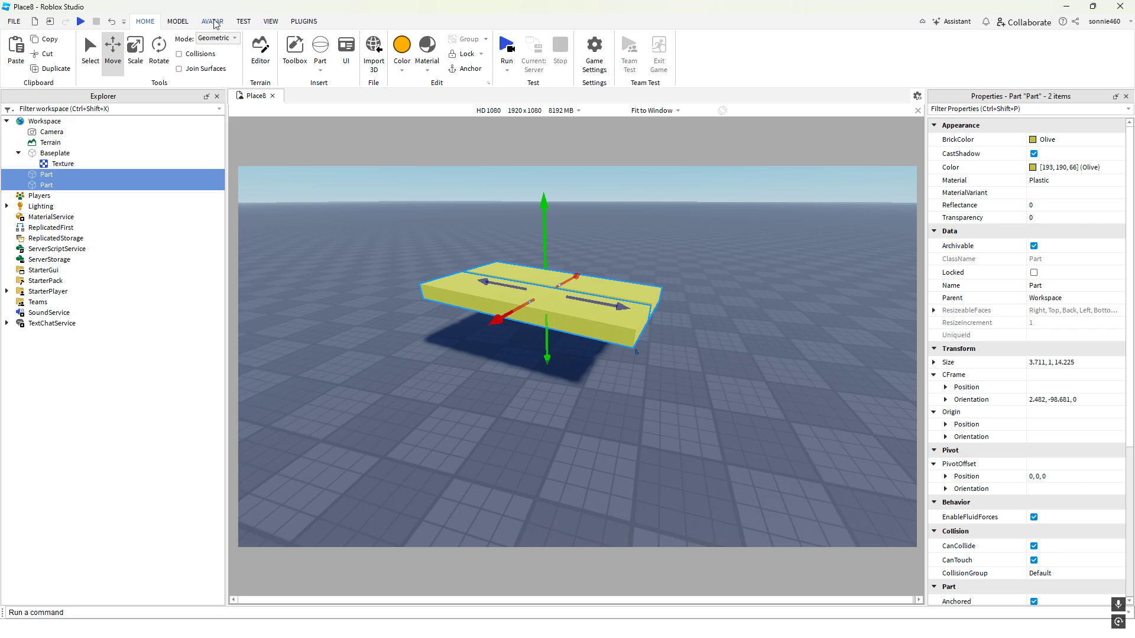
# Playtest with both parts unanchored, view them up close in first person and from behind the character, and stop the test
pyautogui.click(178, 22)
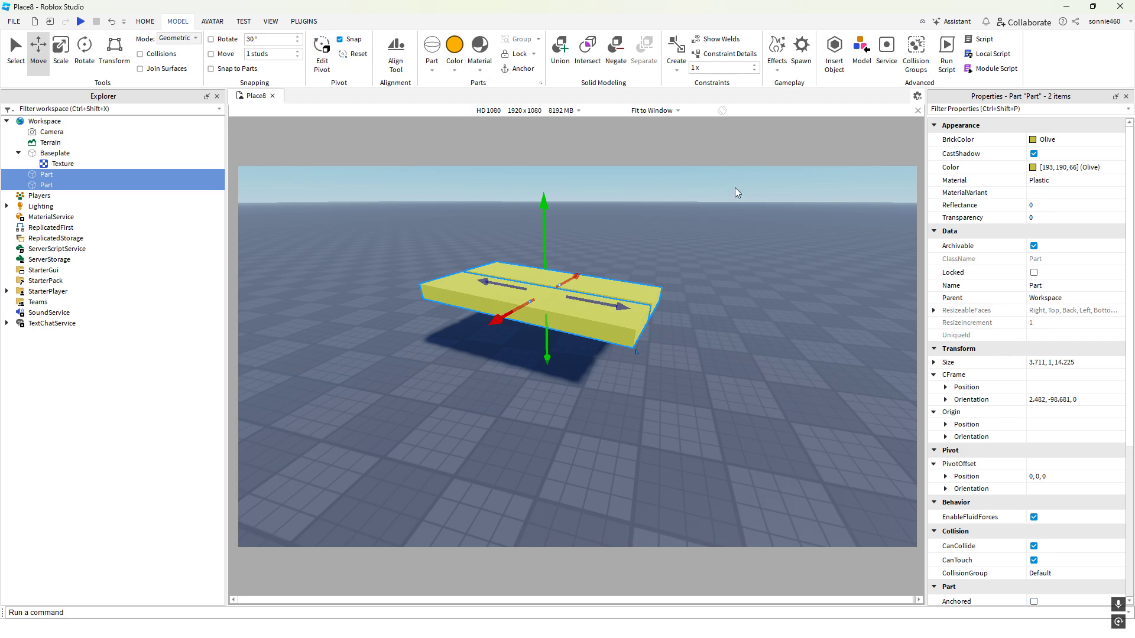
pyautogui.press('F5')
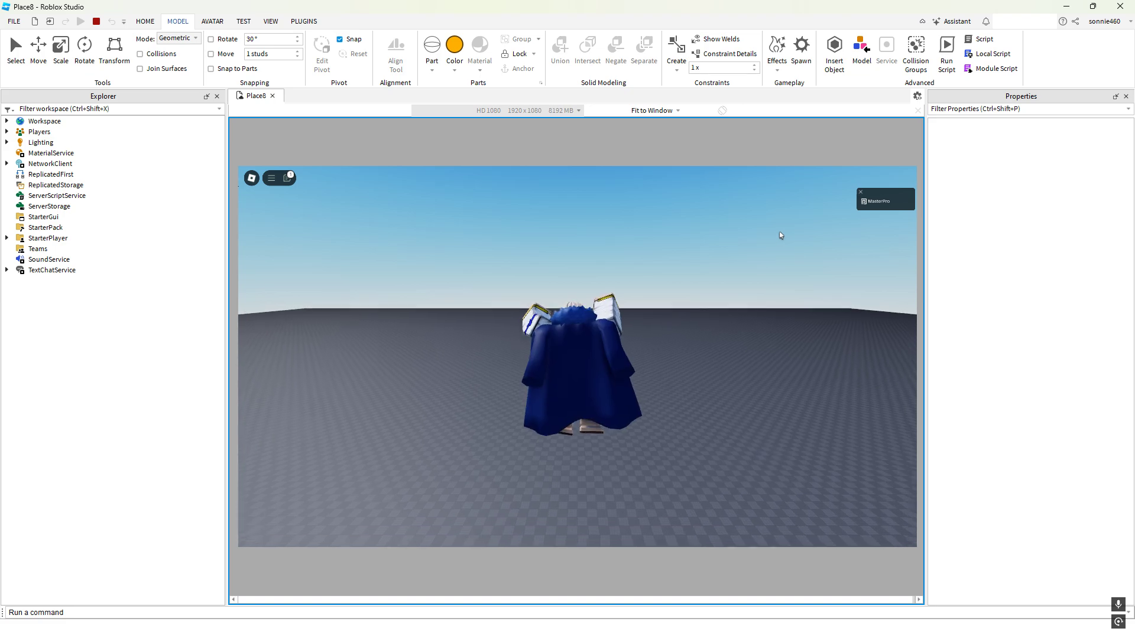
pyautogui.moveTo(779, 231); pyautogui.dragTo(777, 253, button='right')
pyautogui.scroll(5, 774, 247)
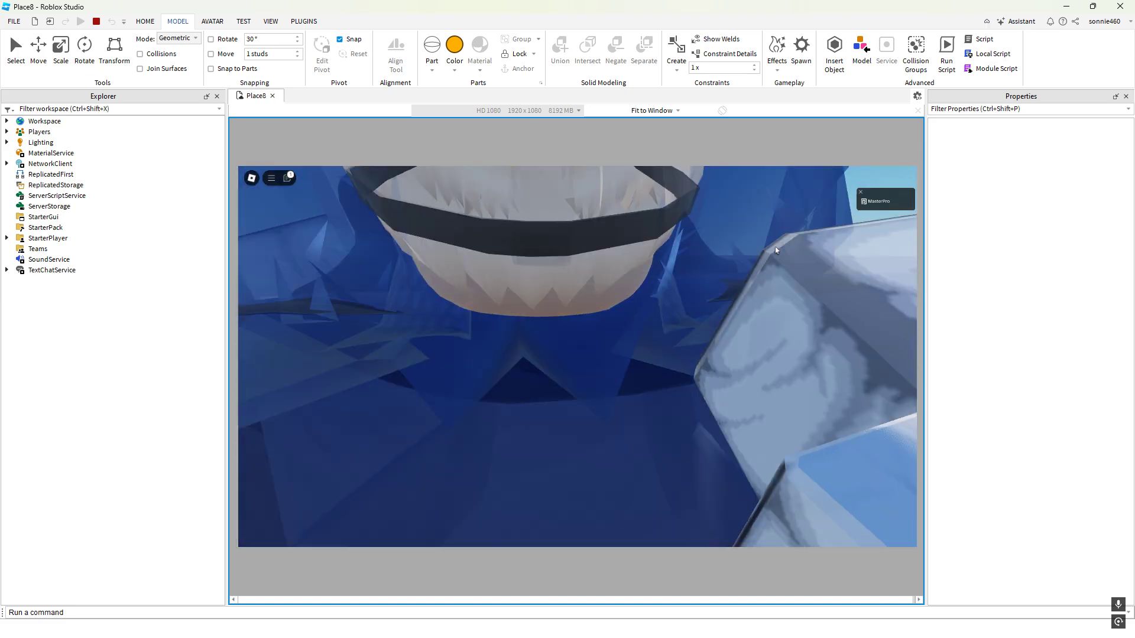
pyautogui.scroll(2, 775, 250)
pyautogui.press('w')
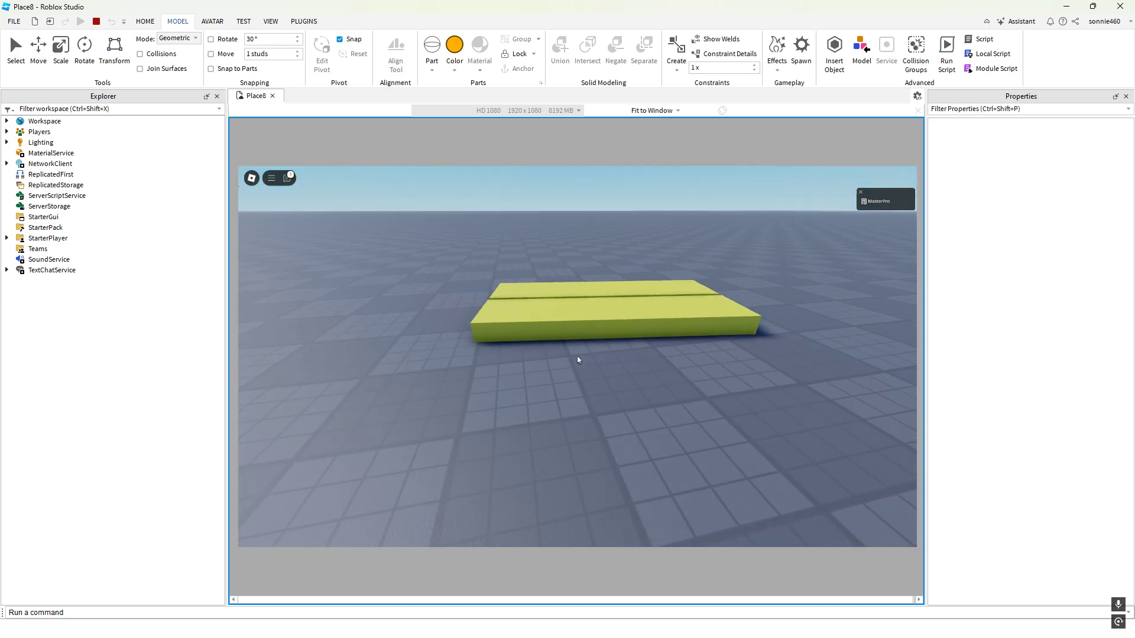
pyautogui.press('a')
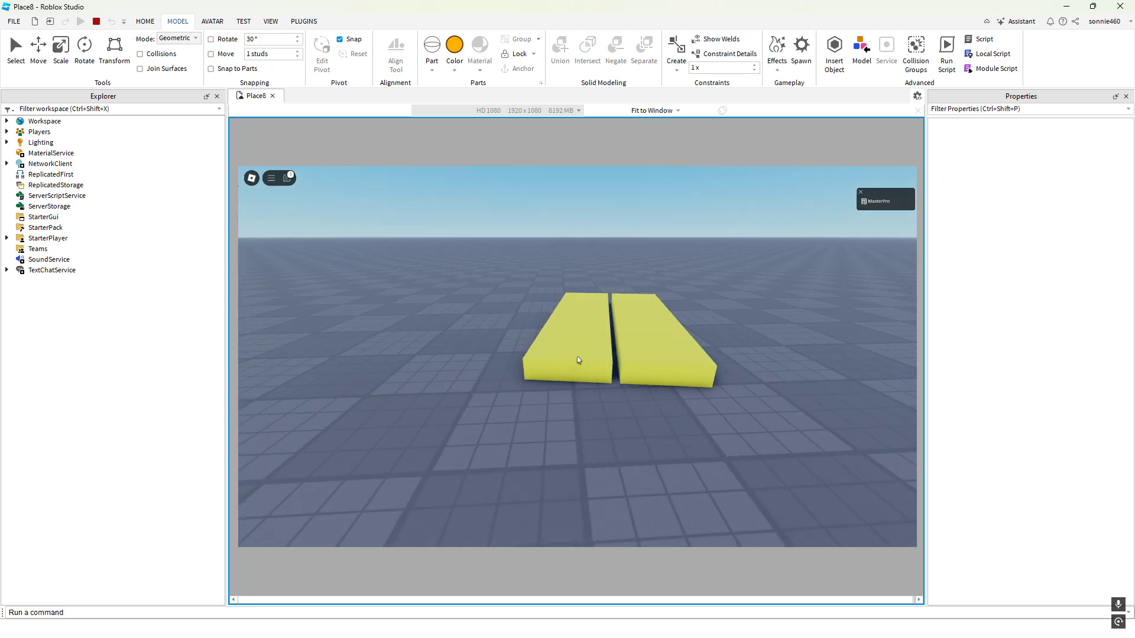
pyautogui.scroll(-2, 580, 357)
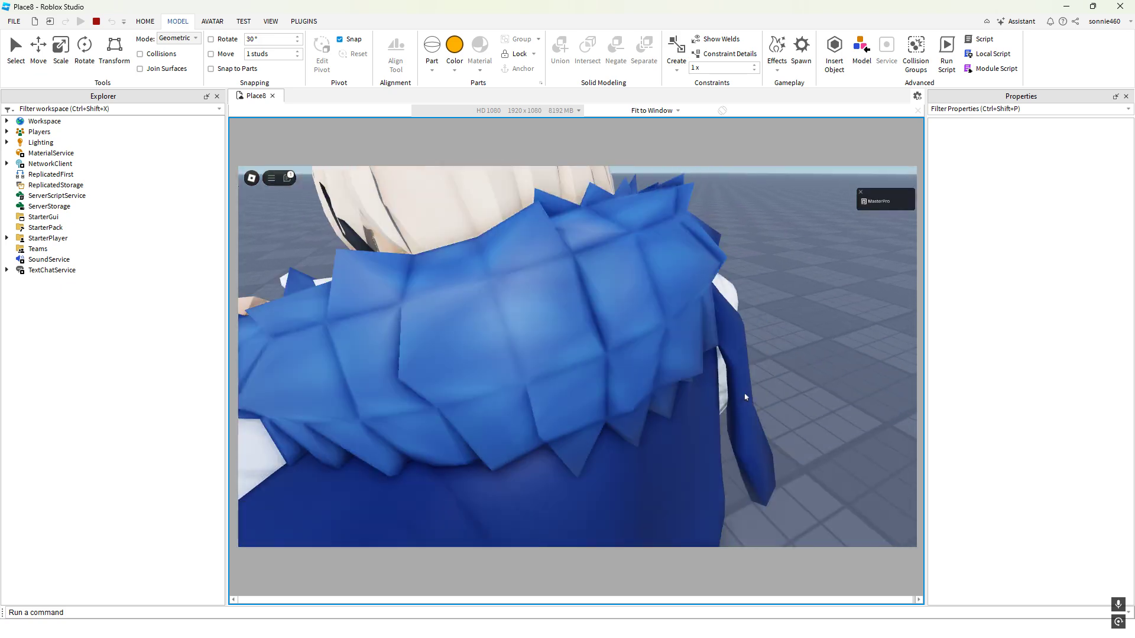
pyautogui.scroll(-4, 745, 397)
pyautogui.click(145, 20)
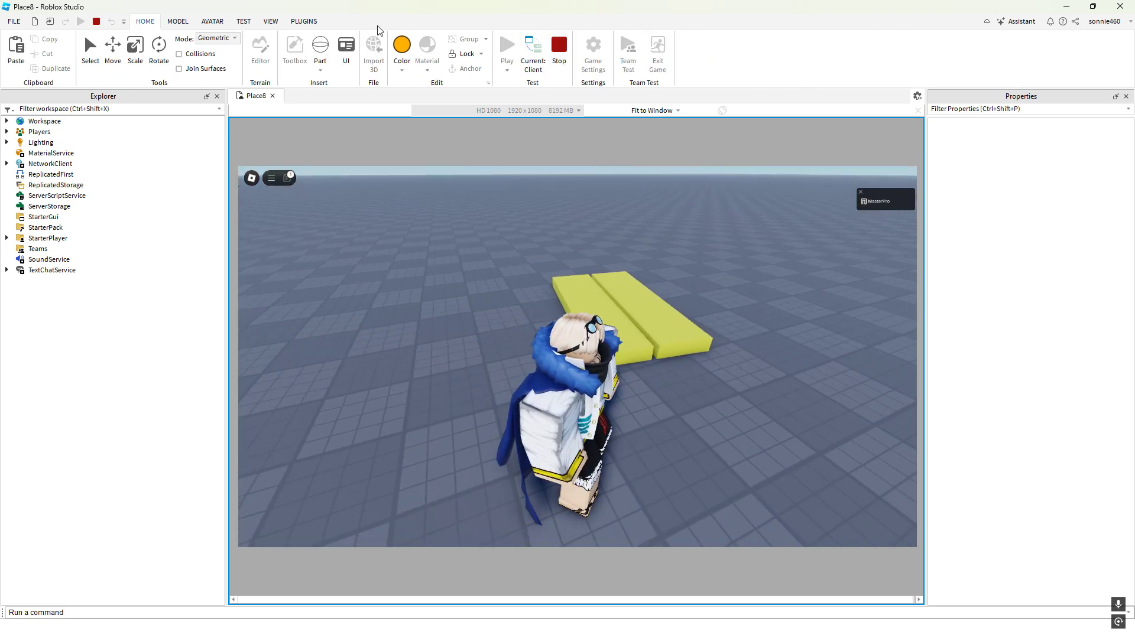
pyautogui.click(558, 46)
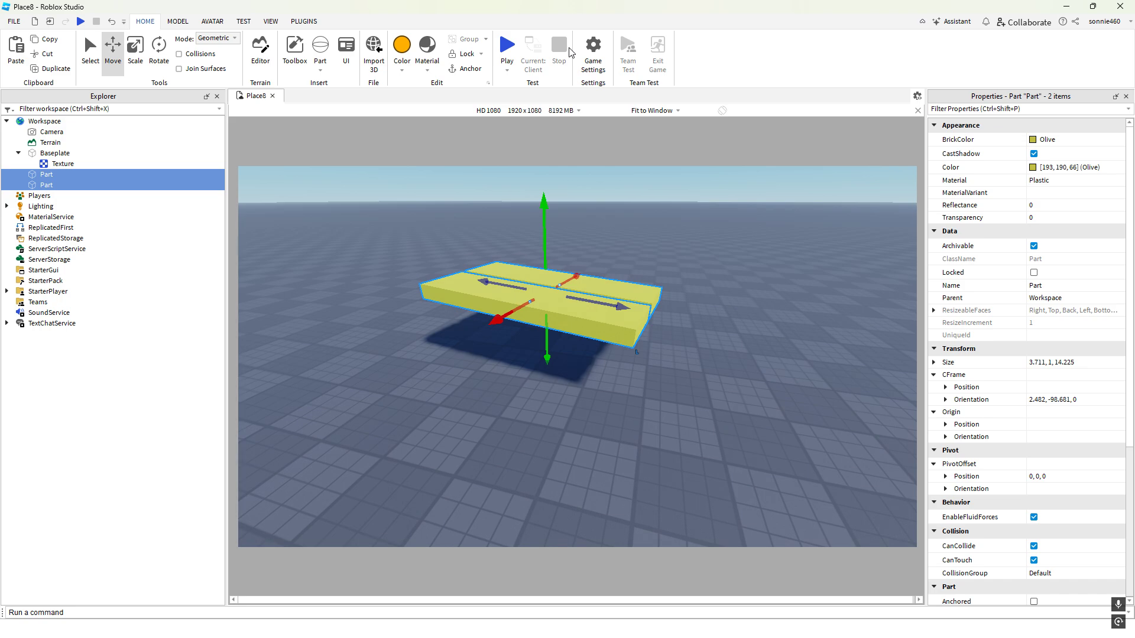
# Select both yellow parts and examine their anchoring and other part properties
pyautogui.click(759, 314)
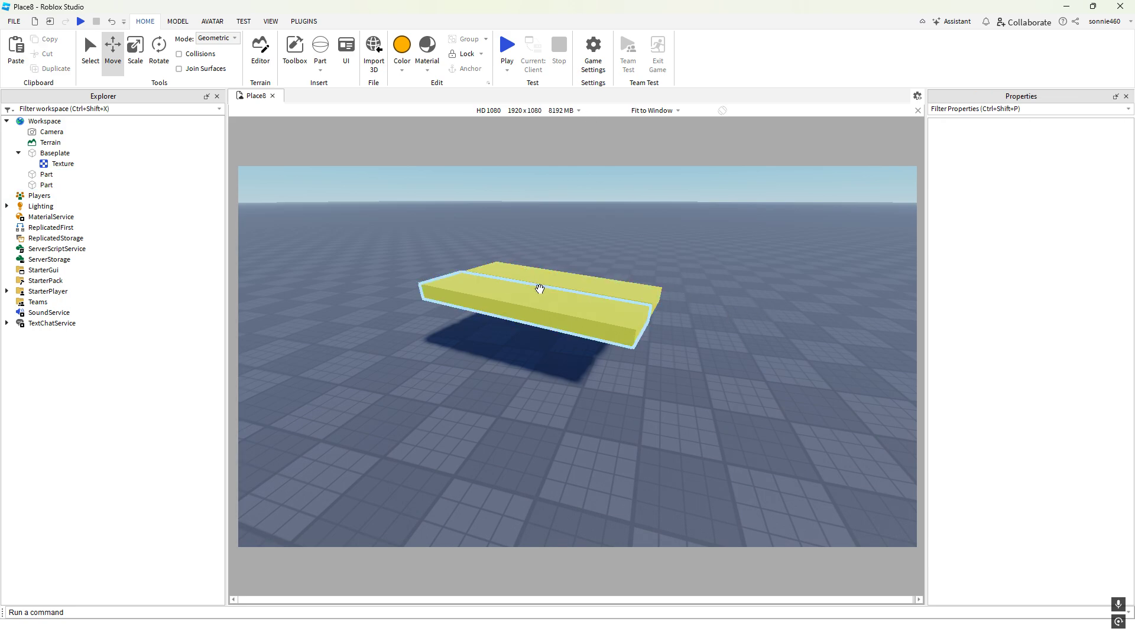
pyautogui.click(566, 291)
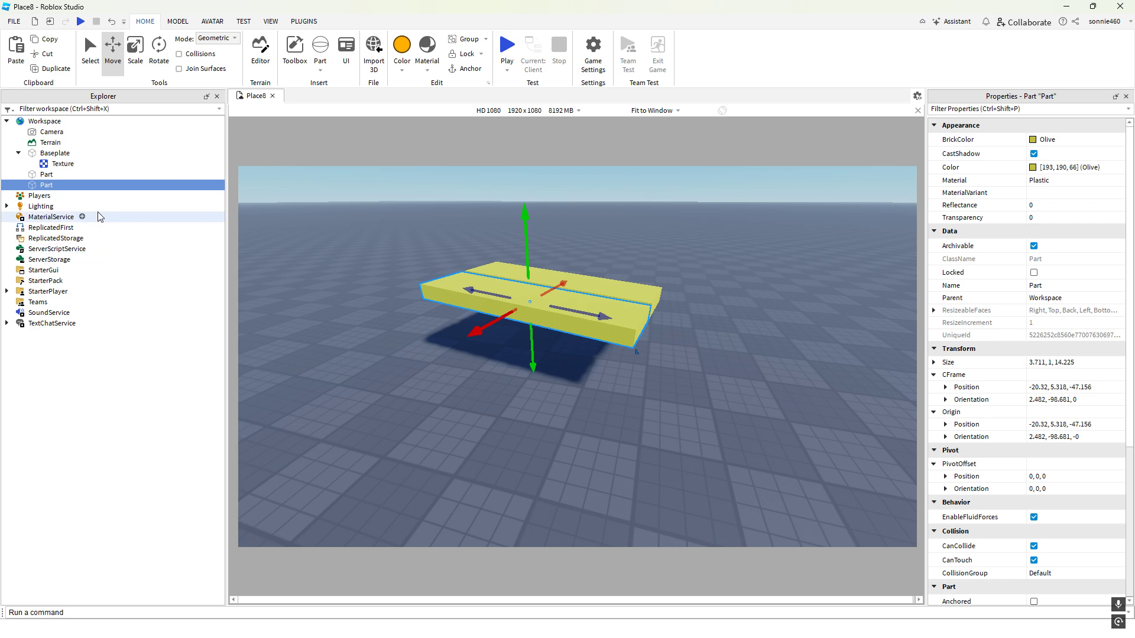
pyautogui.keyDown('ctrl'); pyautogui.click(51, 176); pyautogui.keyUp('ctrl')
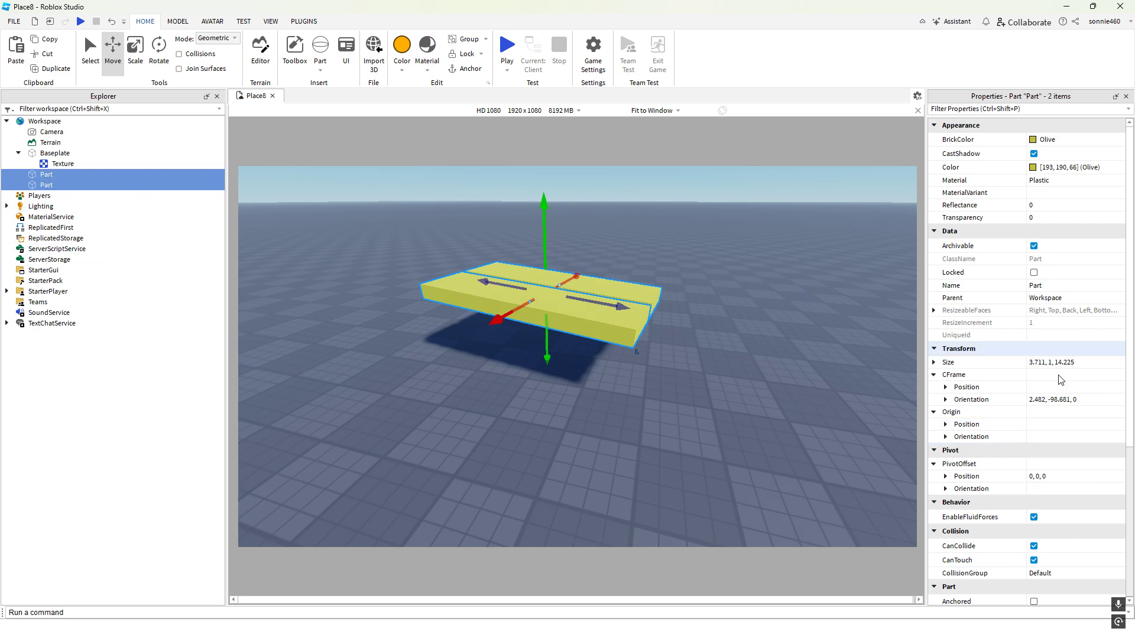
pyautogui.scroll(-5, 1055, 361)
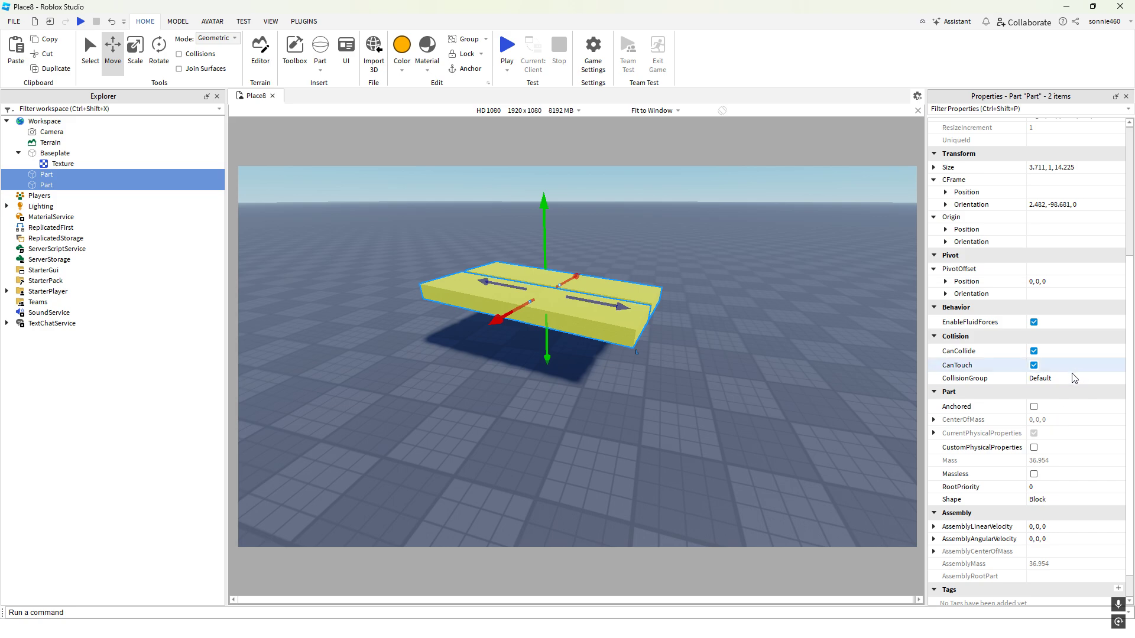
# Turn on the Anchored property for only the second Part listed in the Workspace, and clear the selection
pyautogui.moveTo(640, 325); pyautogui.dragTo(732, 451, button='right')
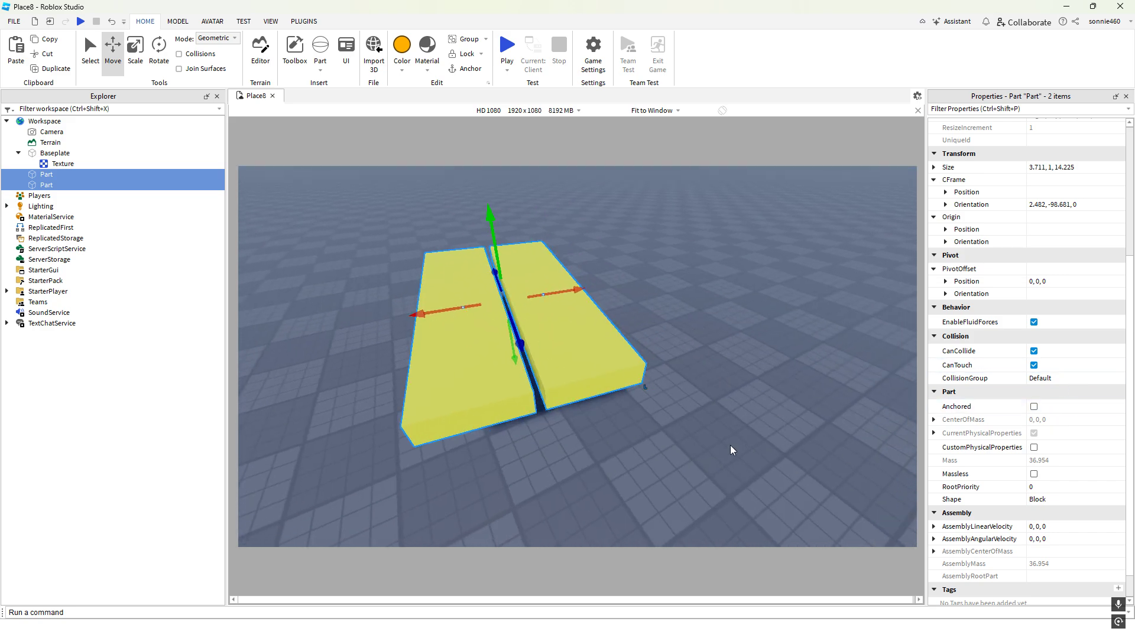
pyautogui.click(731, 450)
pyautogui.press('a')
pyautogui.press('s')
pyautogui.click(535, 357)
pyautogui.press('q')
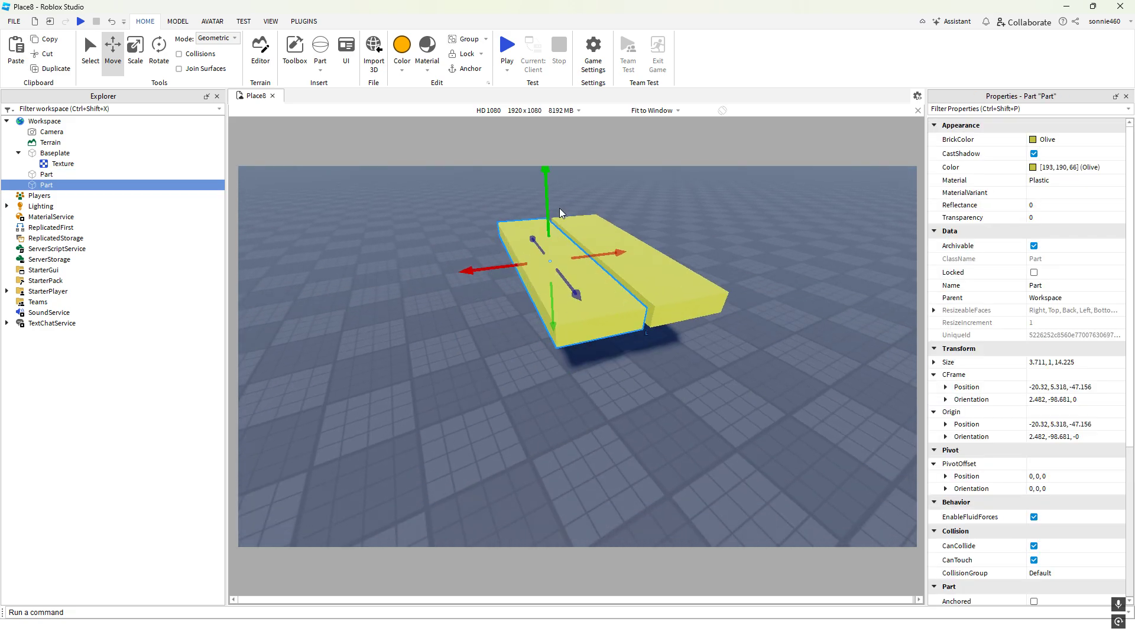
pyautogui.scroll(-4, 1022, 461)
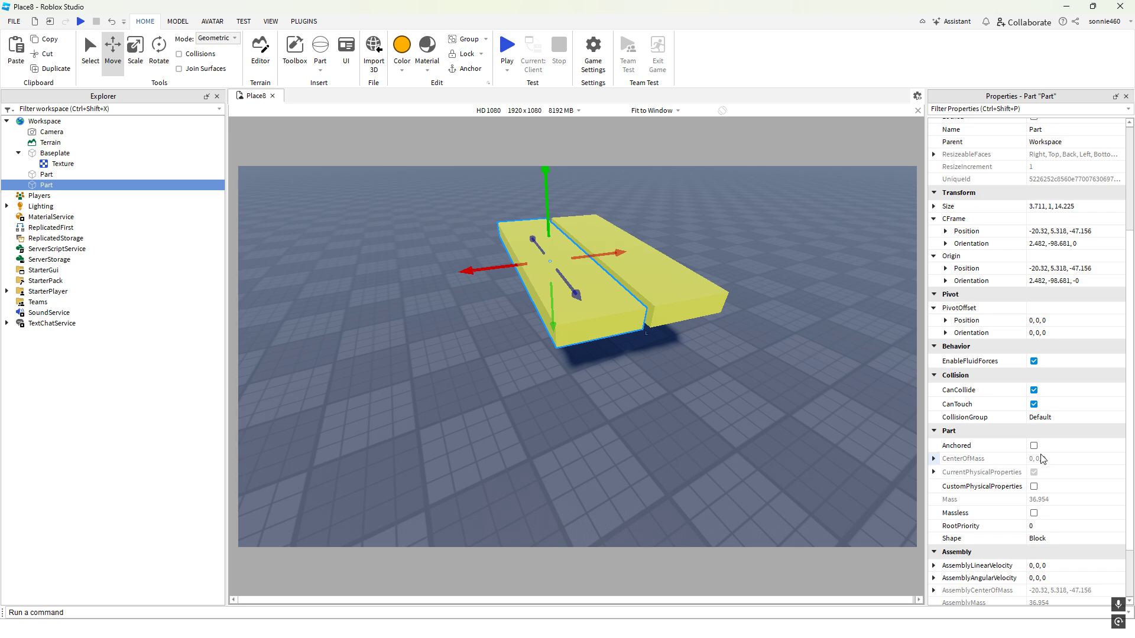
pyautogui.click(1033, 446)
pyautogui.click(813, 407)
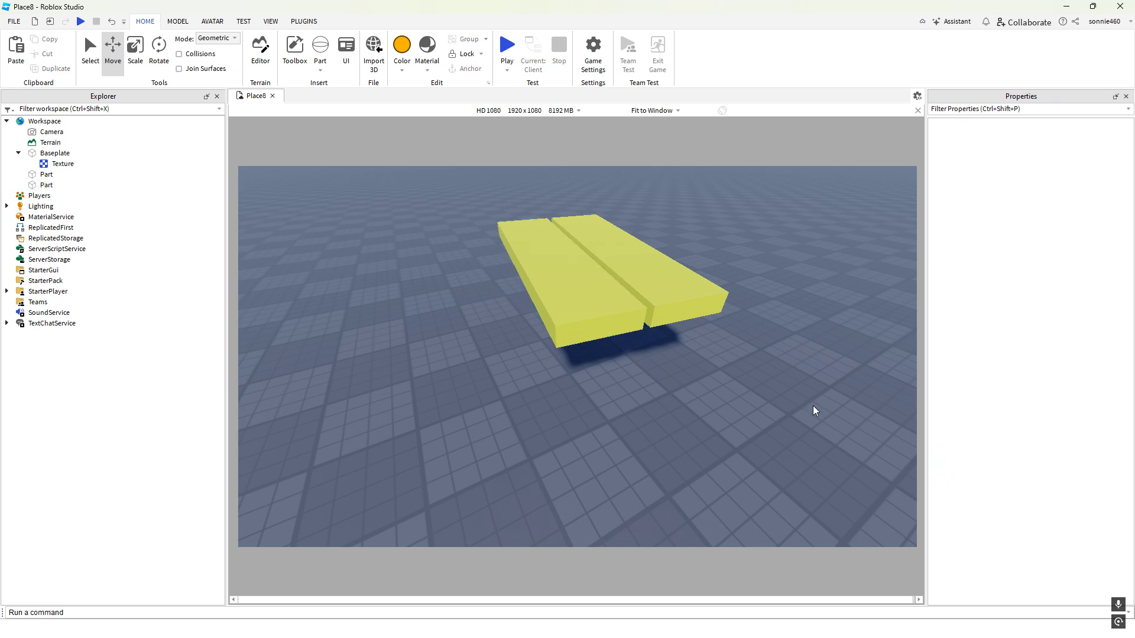
# Start a playtest with one part anchored and walk the character up onto the fallen yellow part
pyautogui.click(506, 48)
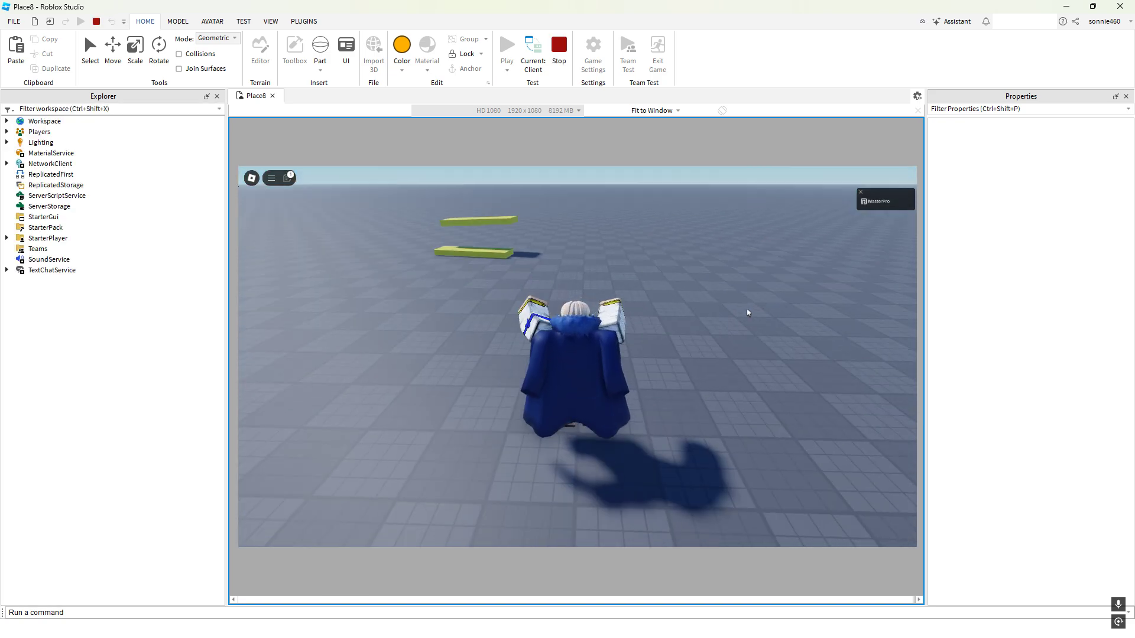
pyautogui.press('w')
pyautogui.moveTo(747, 310); pyautogui.dragTo(747, 309, button='right')
pyautogui.press('d')
pyautogui.press('w')
pyautogui.press('d')
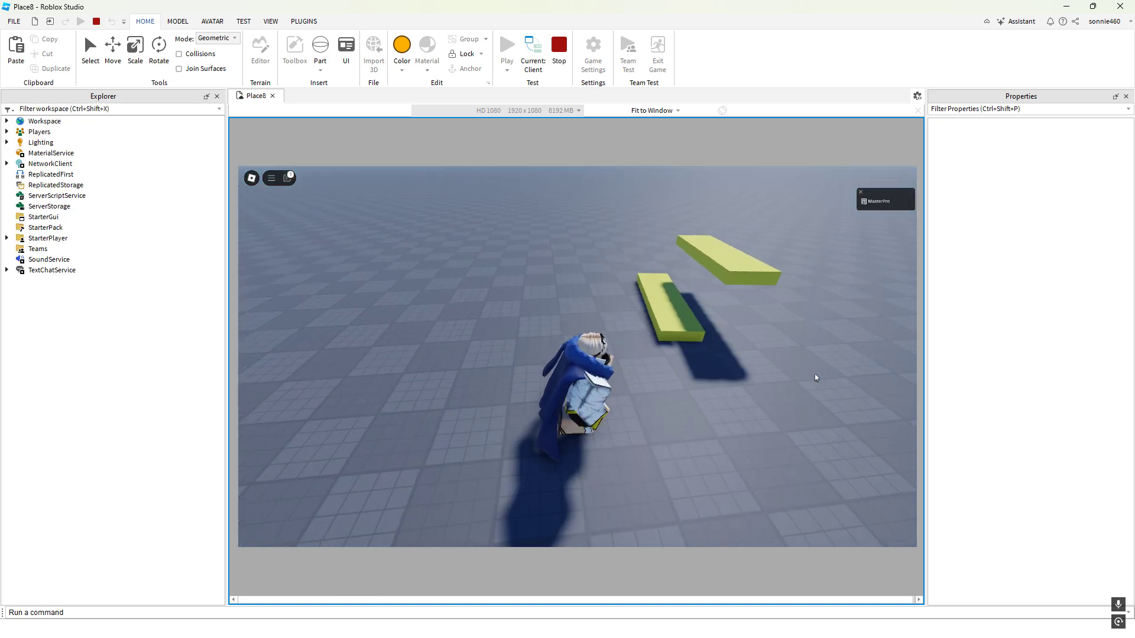
pyautogui.press('a')
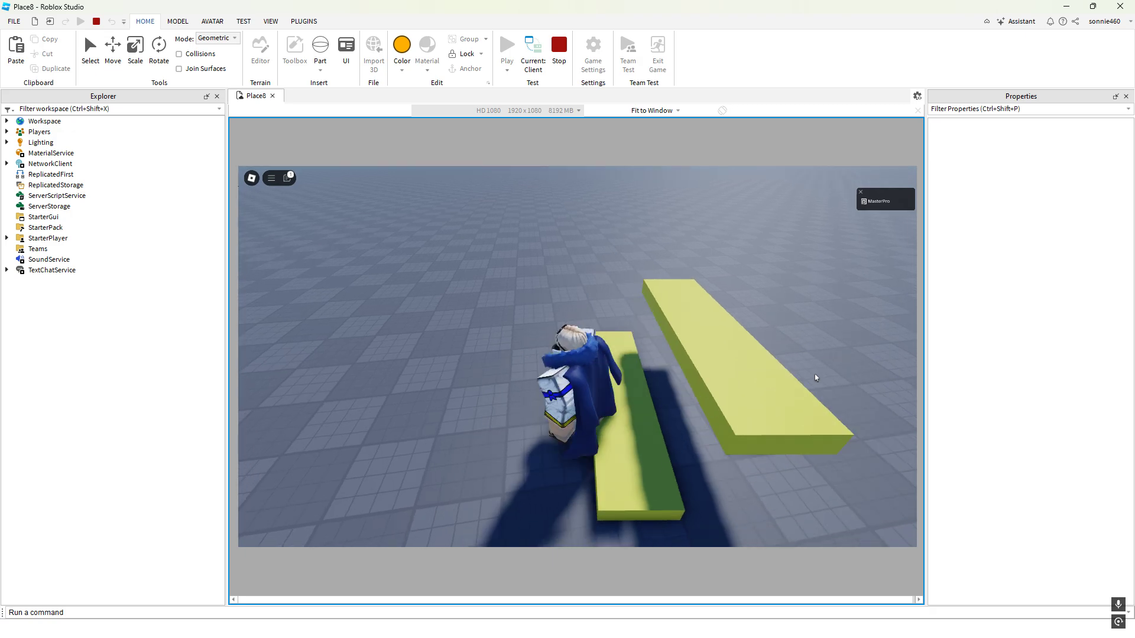
pyautogui.press('d')
pyautogui.press('s')
pyautogui.press('w')
pyautogui.press('w')
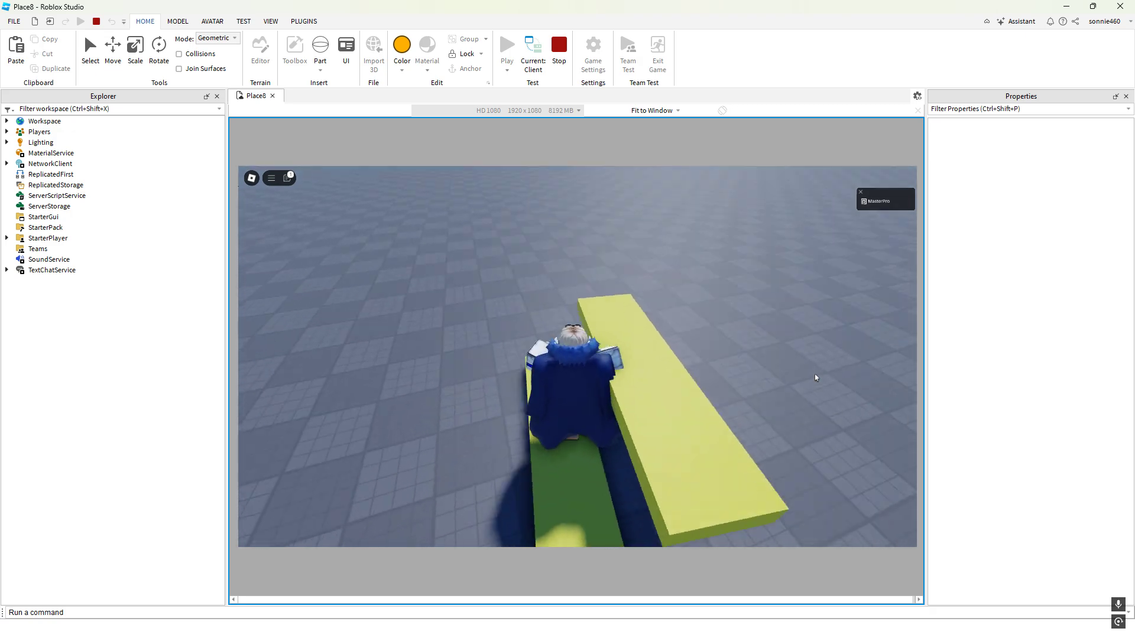
# Walk the character back and forth along the fallen part to compare it with the floating anchored one, and stop the playtest
pyautogui.moveTo(814, 373); pyautogui.dragTo(808, 369, button='right')
pyautogui.press('s')
pyautogui.press('d')
pyautogui.press('a')
pyautogui.press('d')
pyautogui.press('a')
pyautogui.press('d')
pyautogui.press('a')
pyautogui.press('d')
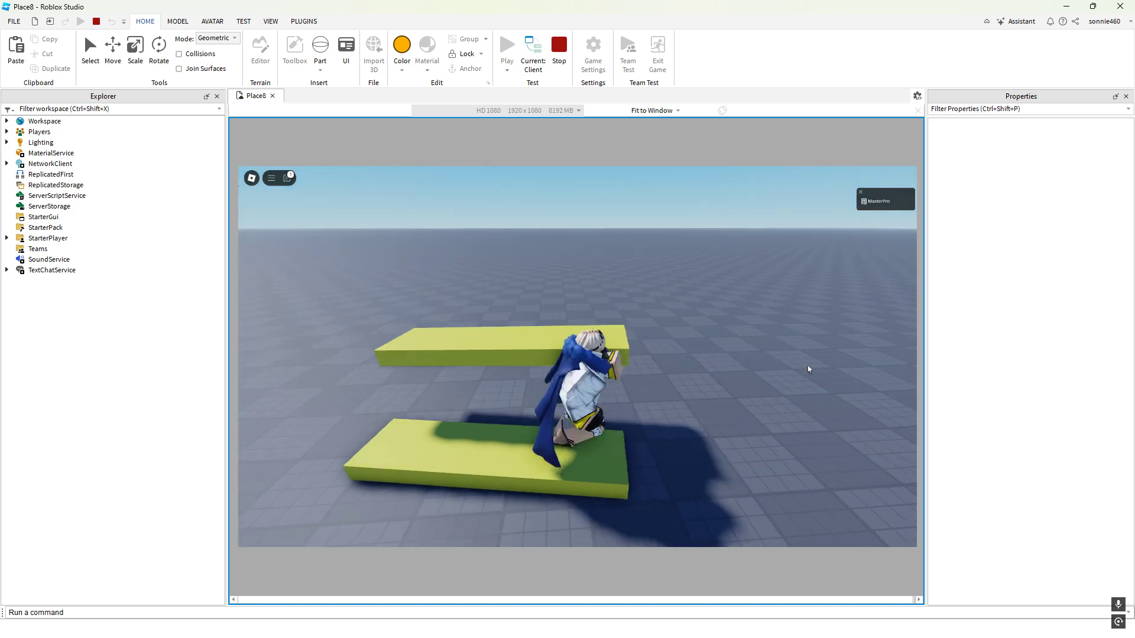
pyautogui.press('a')
pyautogui.press('d')
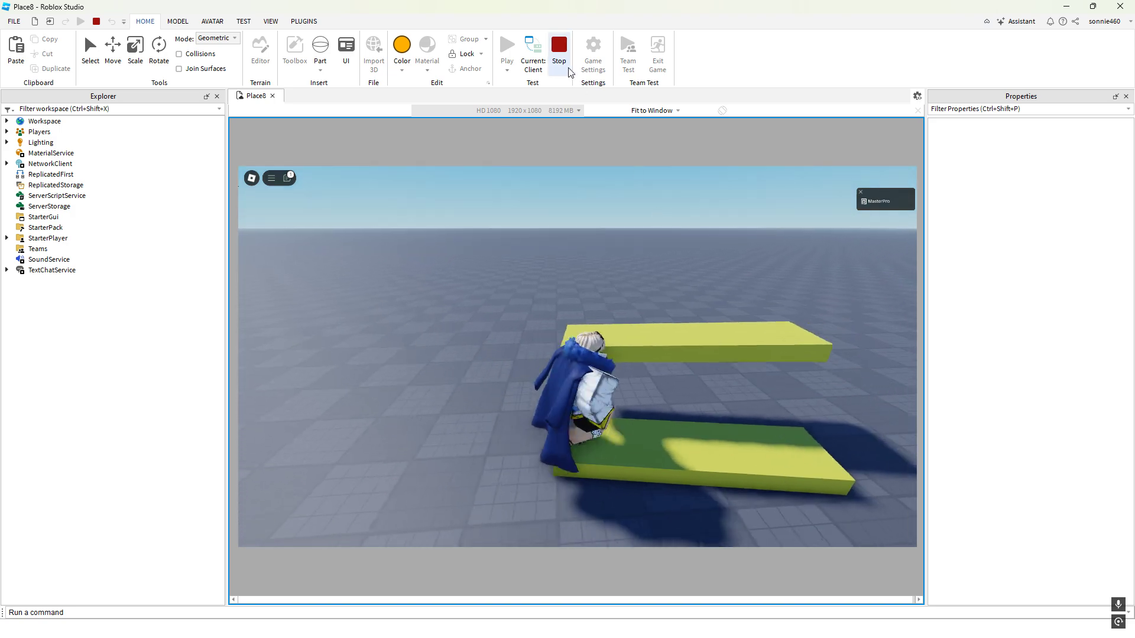
pyautogui.press('a')
pyautogui.press('s')
pyautogui.click(559, 60)
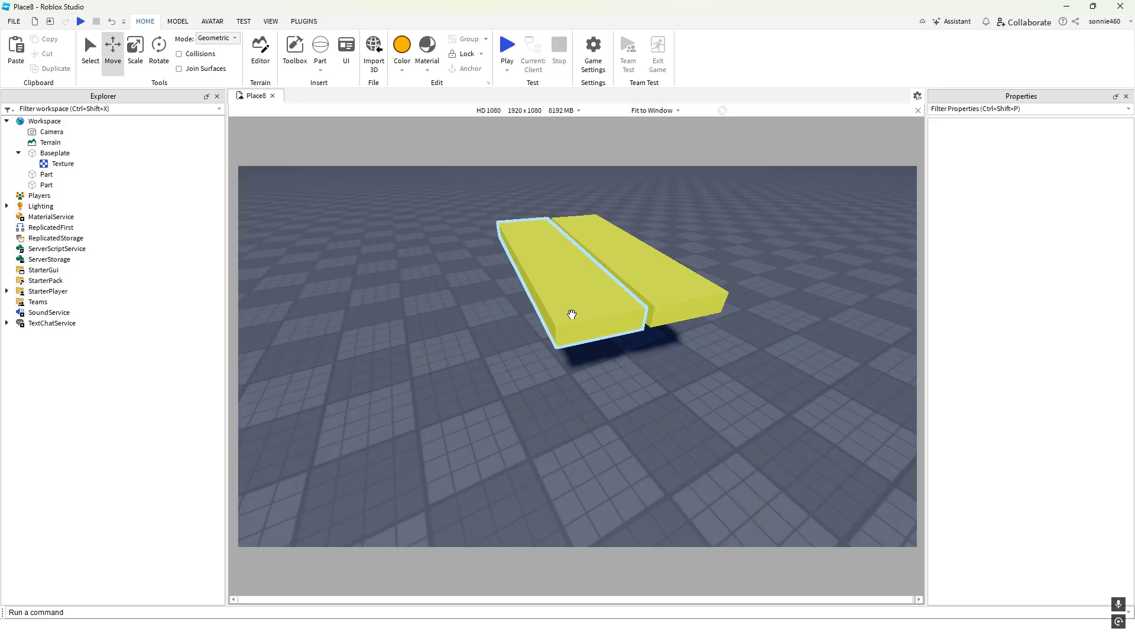
# Change the anchored part's Shape property to Ball and deselect it
pyautogui.click(570, 314)
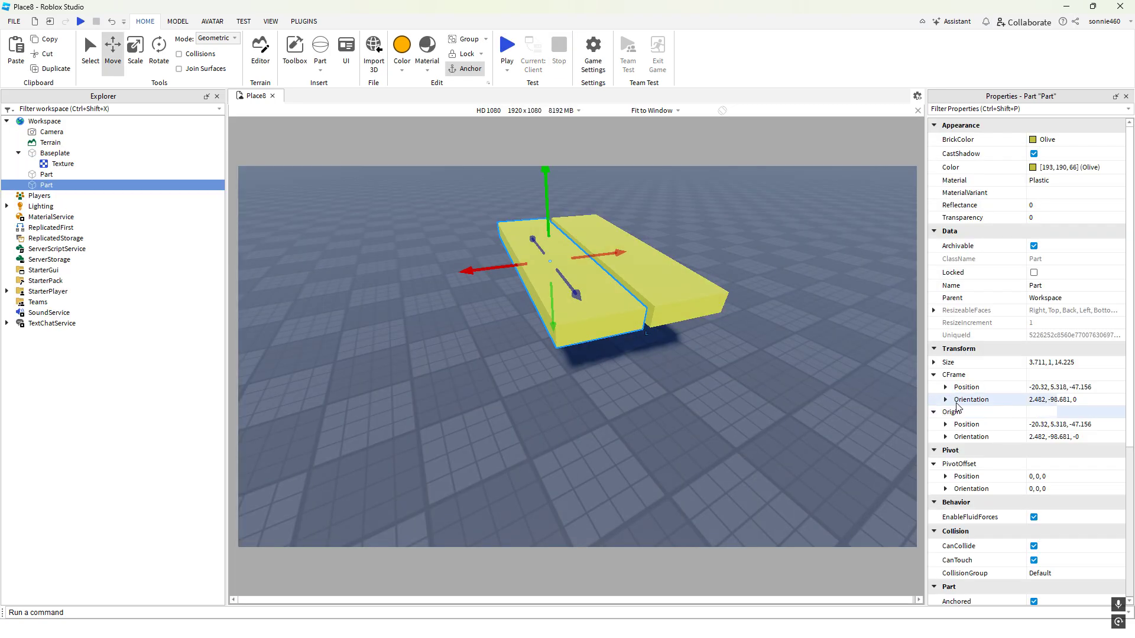
pyautogui.click(1051, 470)
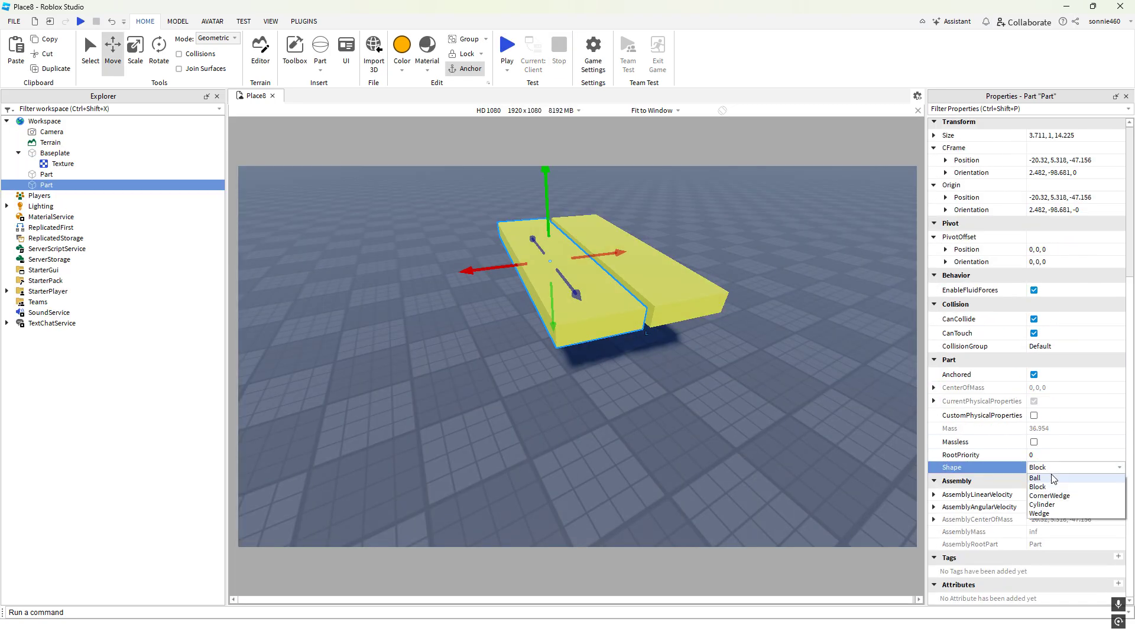
pyautogui.click(1041, 477)
pyautogui.click(784, 427)
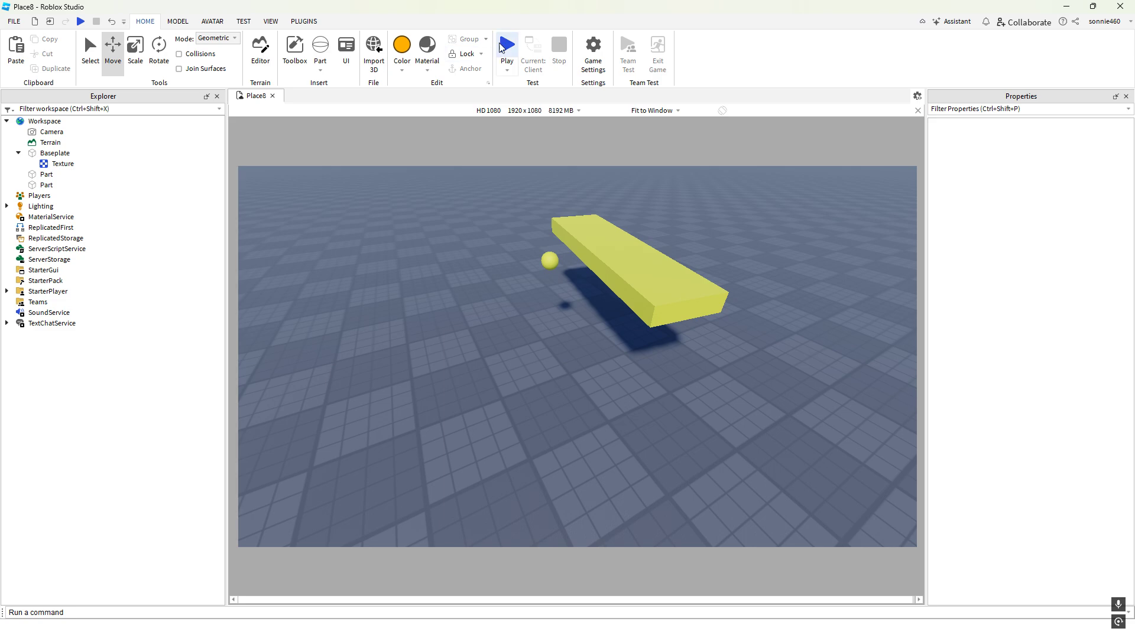
# Playtest the anchored ball beside the unanchored block by walking the character up to them, and stop the test
pyautogui.click(500, 47)
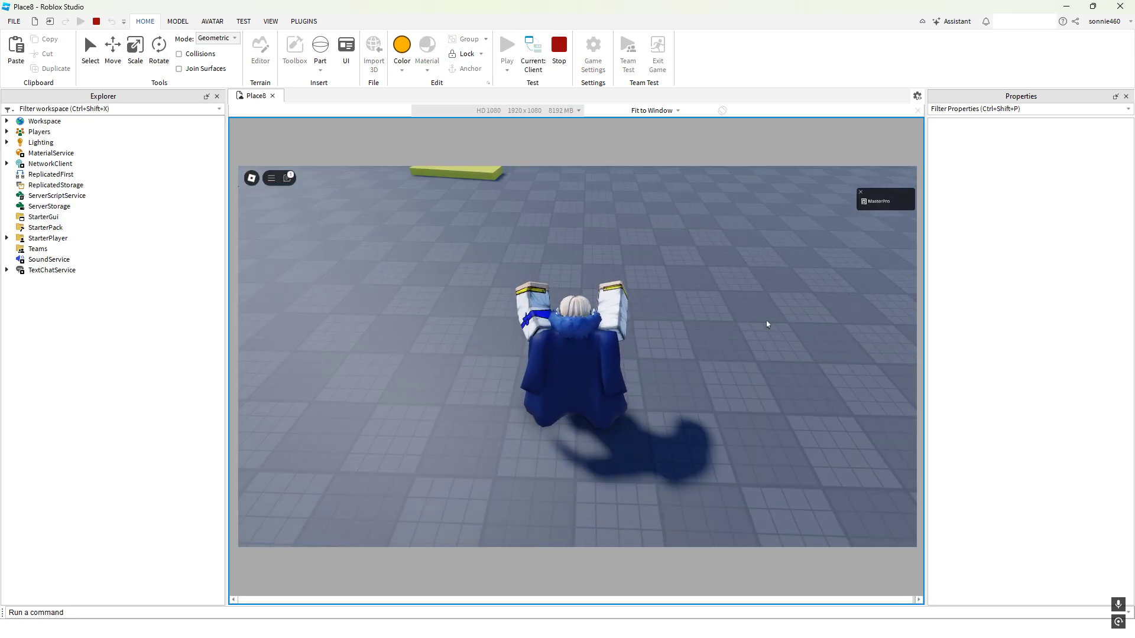
pyautogui.moveTo(766, 324); pyautogui.dragTo(766, 321, button='right')
pyautogui.press('w')
pyautogui.press('d')
pyautogui.press('a')
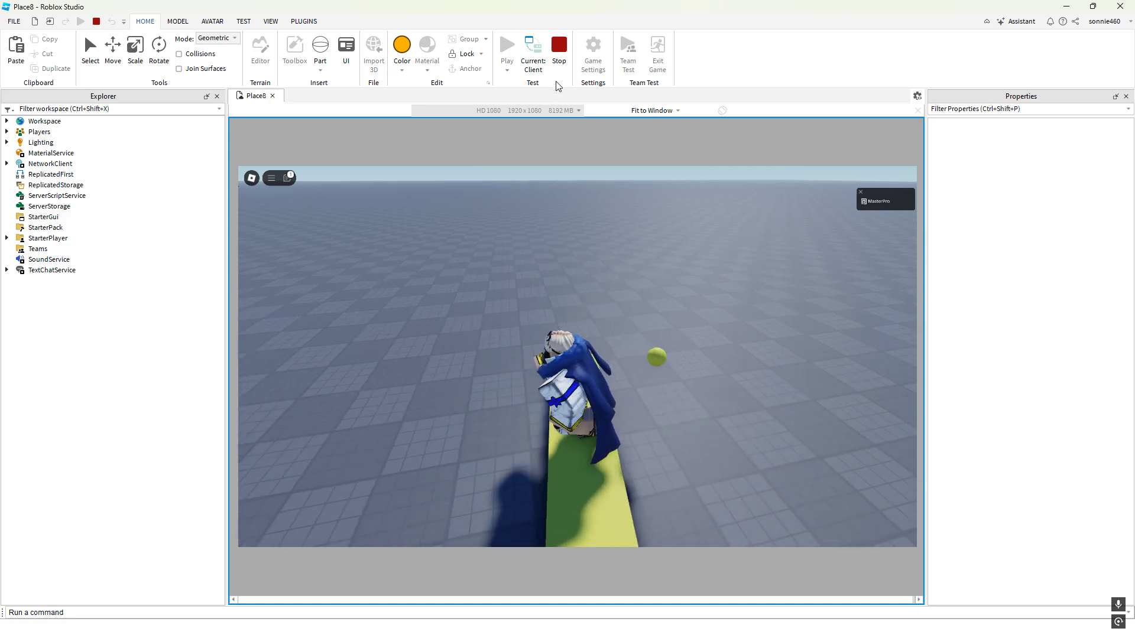
pyautogui.click(558, 48)
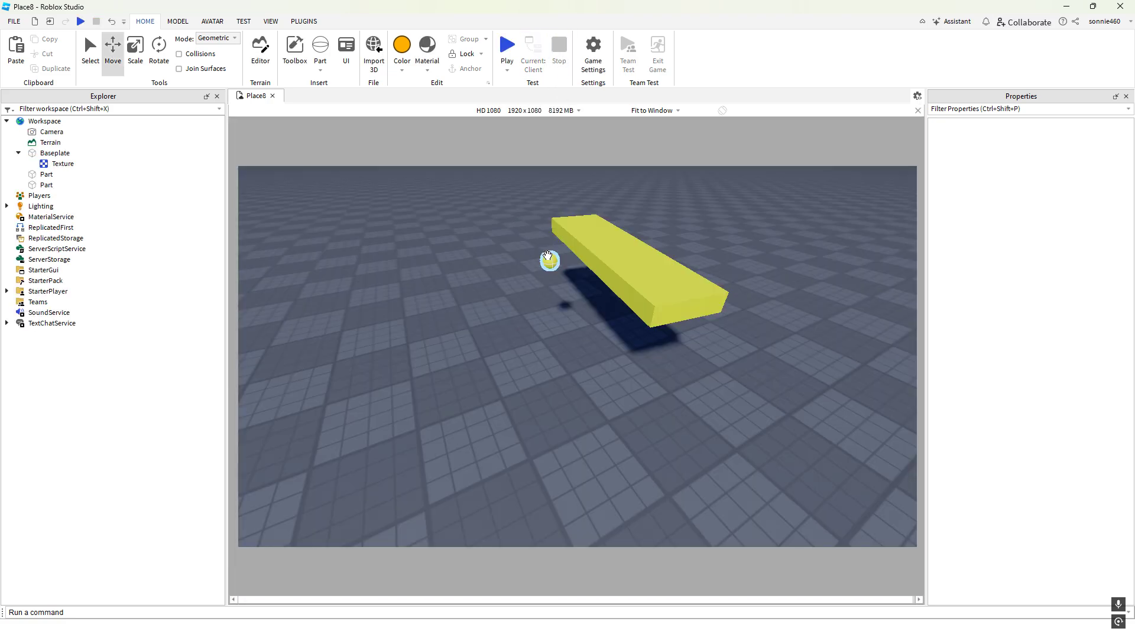
# Change the unanchored yellow block's Shape property to Ball and deselect it
pyautogui.click(548, 258)
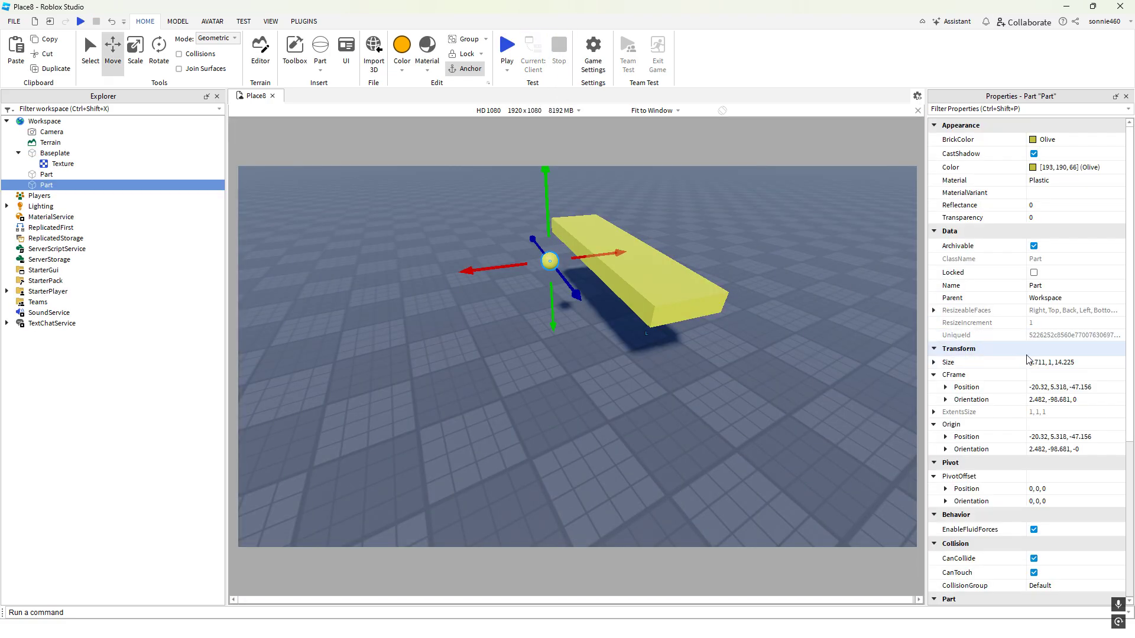
pyautogui.scroll(-4, 1068, 383)
pyautogui.scroll(-2, 1043, 467)
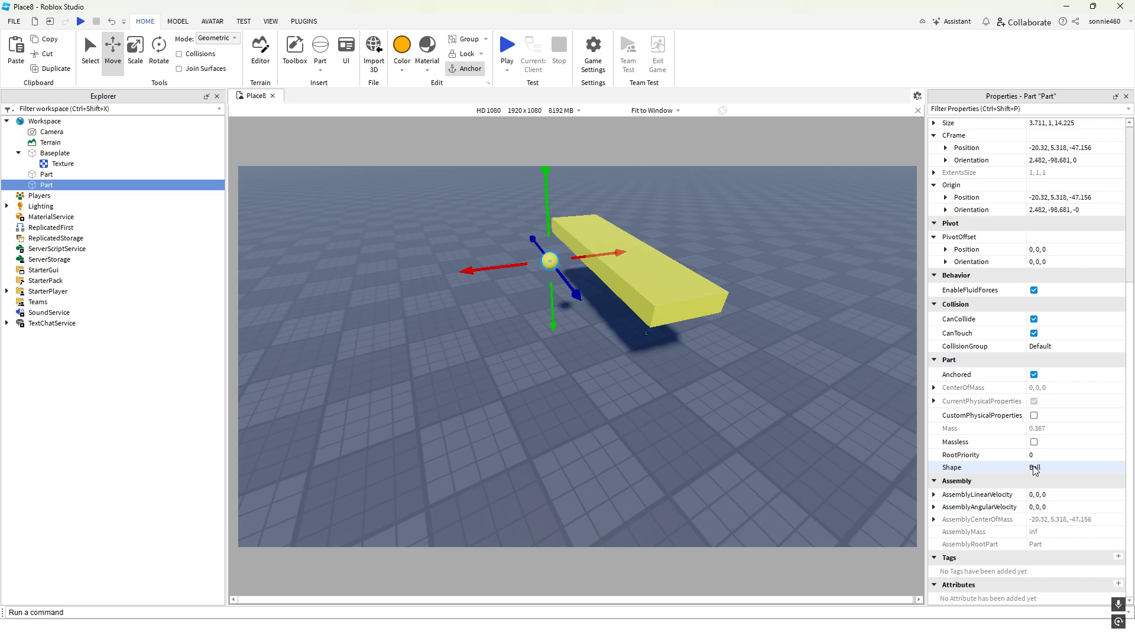
pyautogui.click(671, 297)
pyautogui.click(1040, 467)
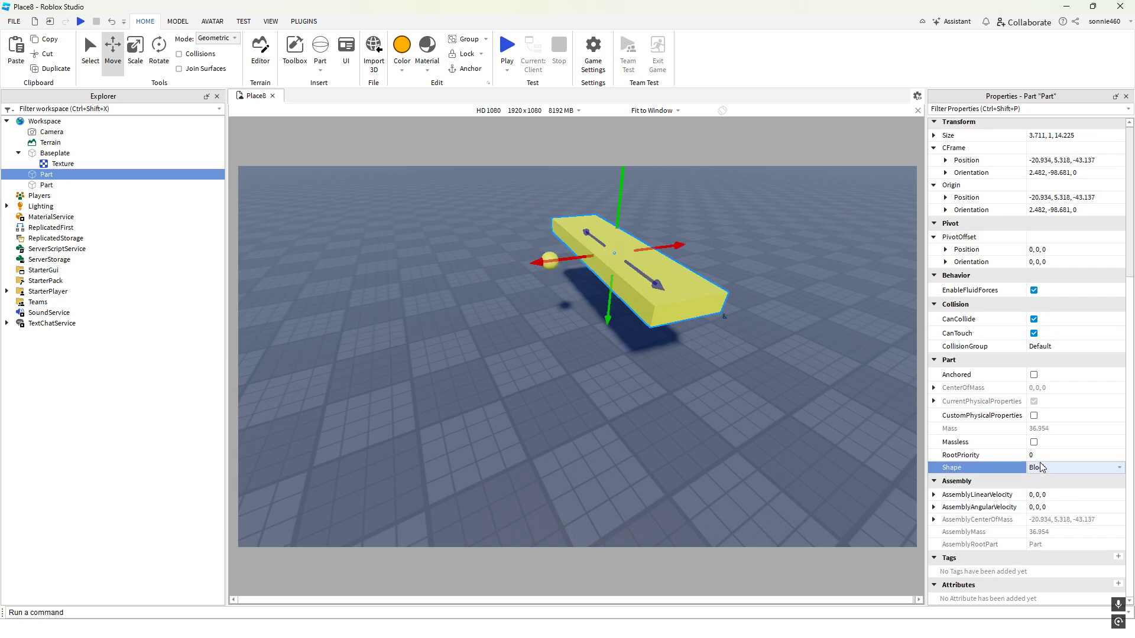
pyautogui.click(1045, 477)
pyautogui.click(814, 421)
# Insert a SpawnLocation into the Workspace near the two yellow balls
pyautogui.moveTo(767, 301); pyautogui.dragTo(767, 302, button='right')
pyautogui.press('s')
pyautogui.press('w')
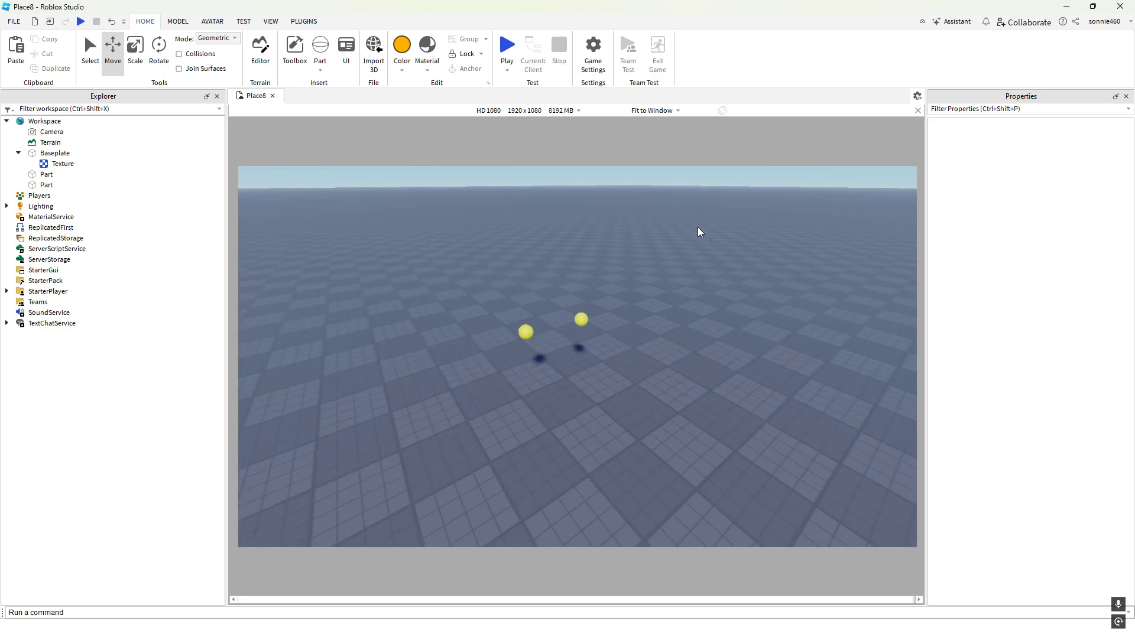
pyautogui.press('a')
pyautogui.press('s')
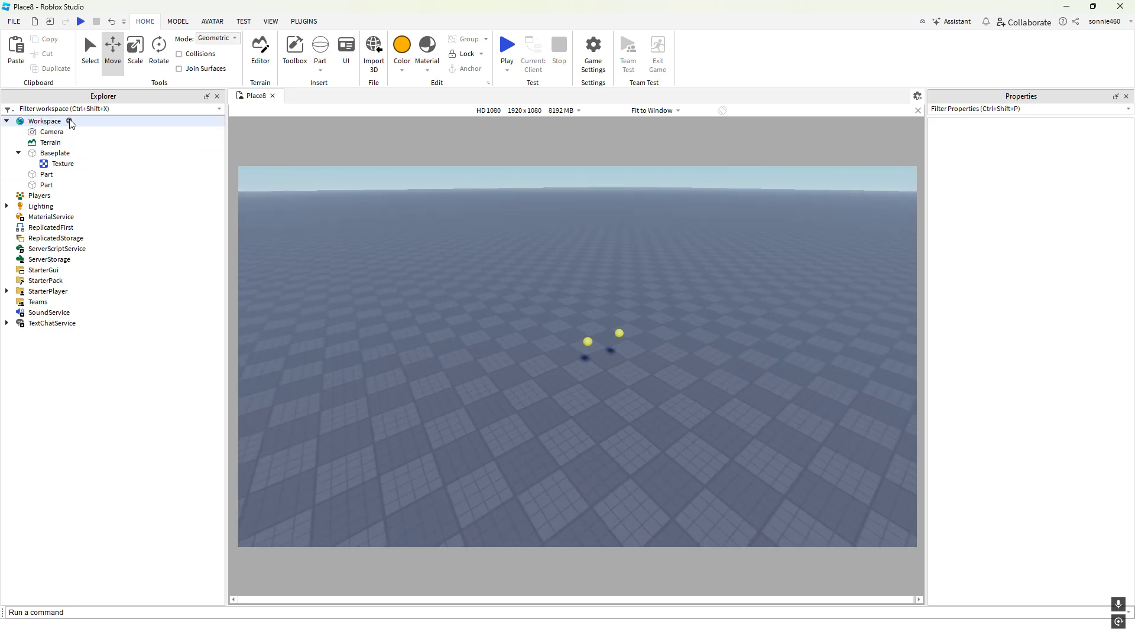
pyautogui.click(69, 120)
pyautogui.click(59, 218)
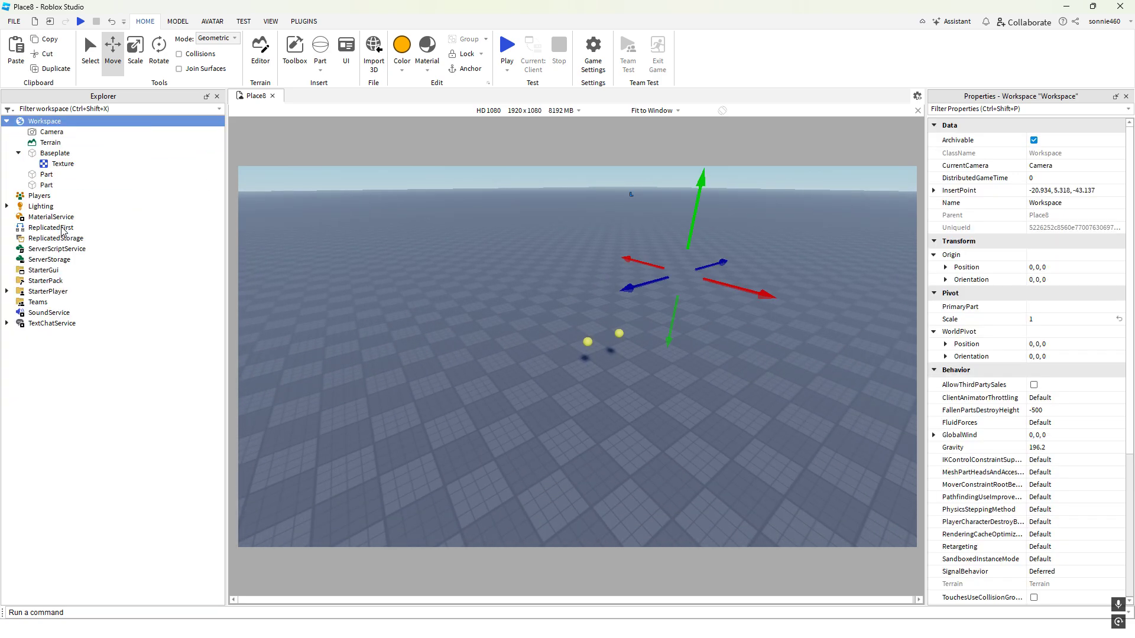
pyautogui.moveTo(423, 303); pyautogui.dragTo(424, 305, button='right')
pyautogui.press('w')
pyautogui.click(424, 305)
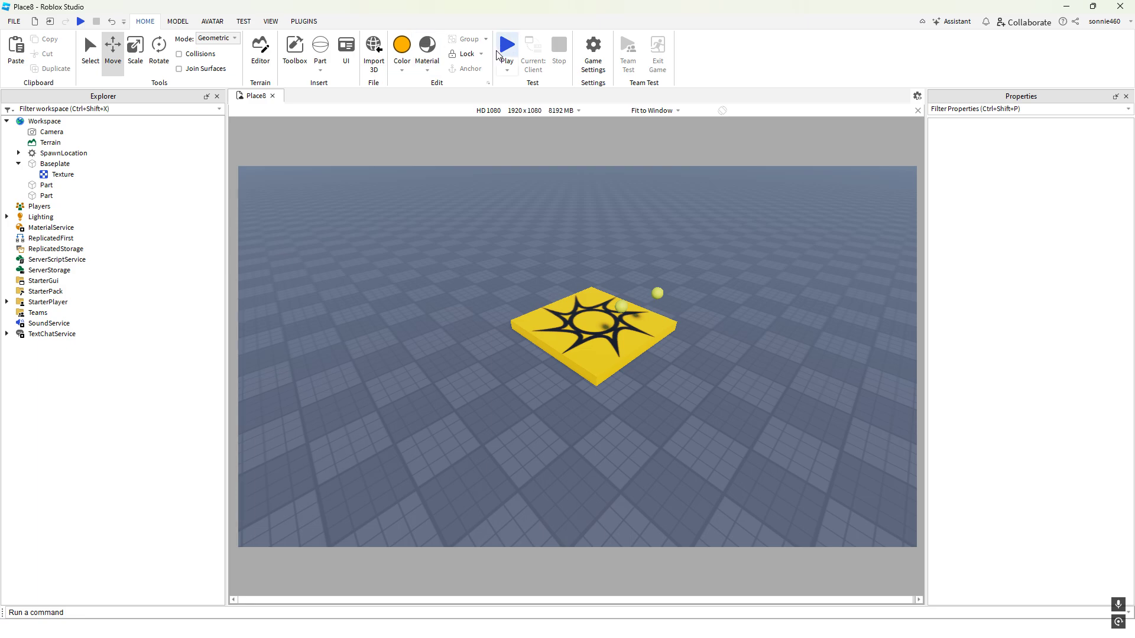
# Start a playtest and walk the character off the spawn pad past the two small balls
pyautogui.click(500, 54)
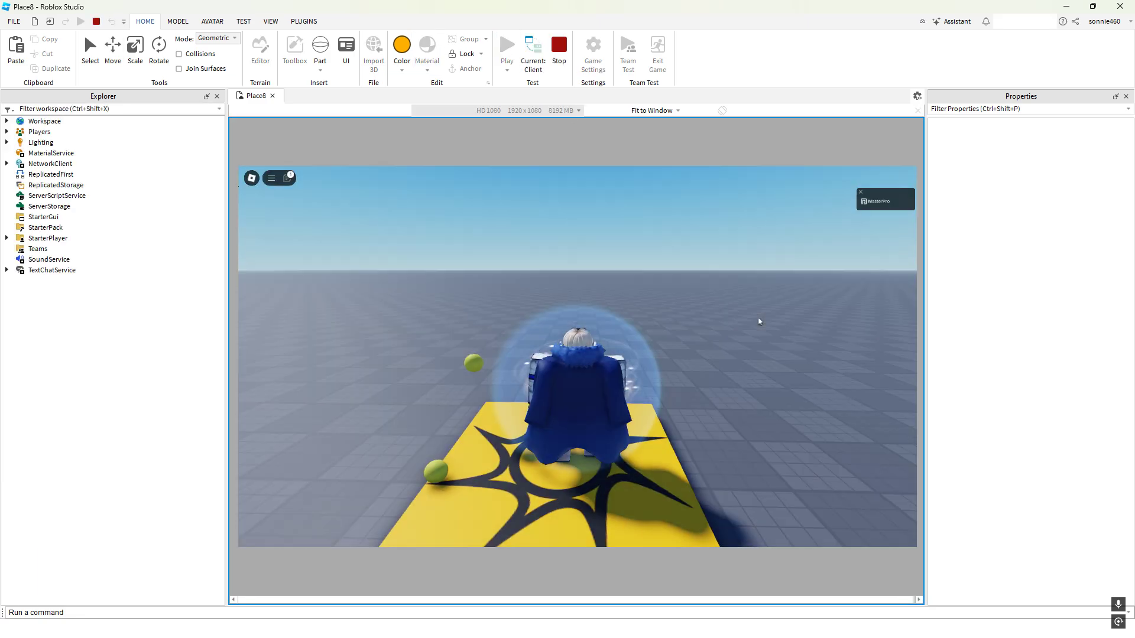
pyautogui.moveTo(759, 322); pyautogui.dragTo(760, 321, button='right')
pyautogui.press('a')
pyautogui.press('w')
pyautogui.press('s')
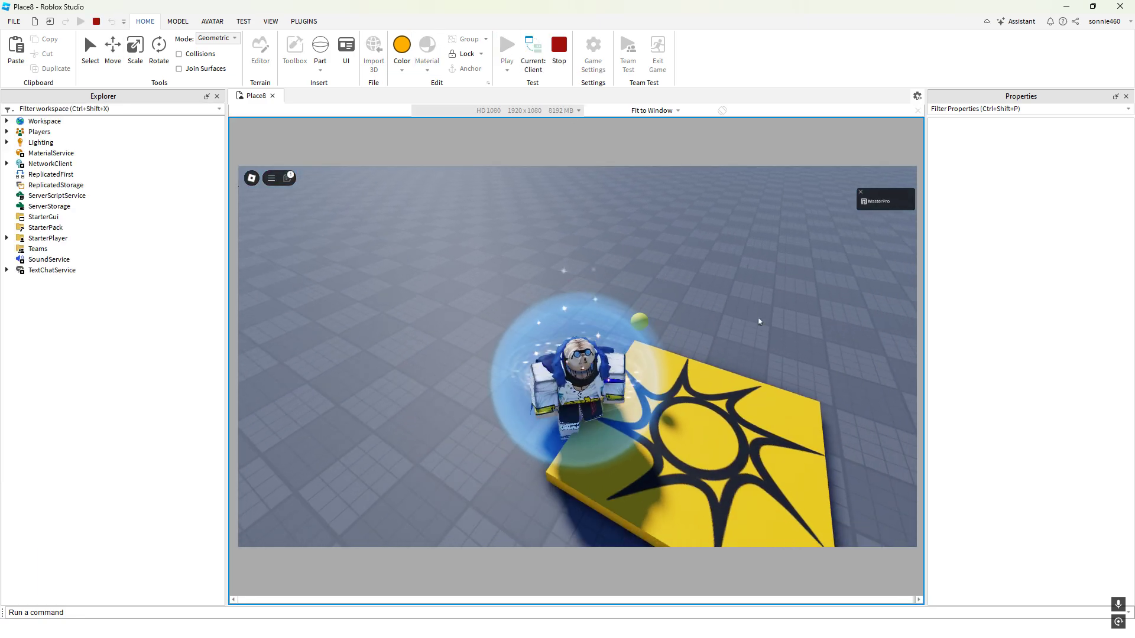
pyautogui.press('w')
pyautogui.press('d')
pyautogui.press('s')
pyautogui.press('a')
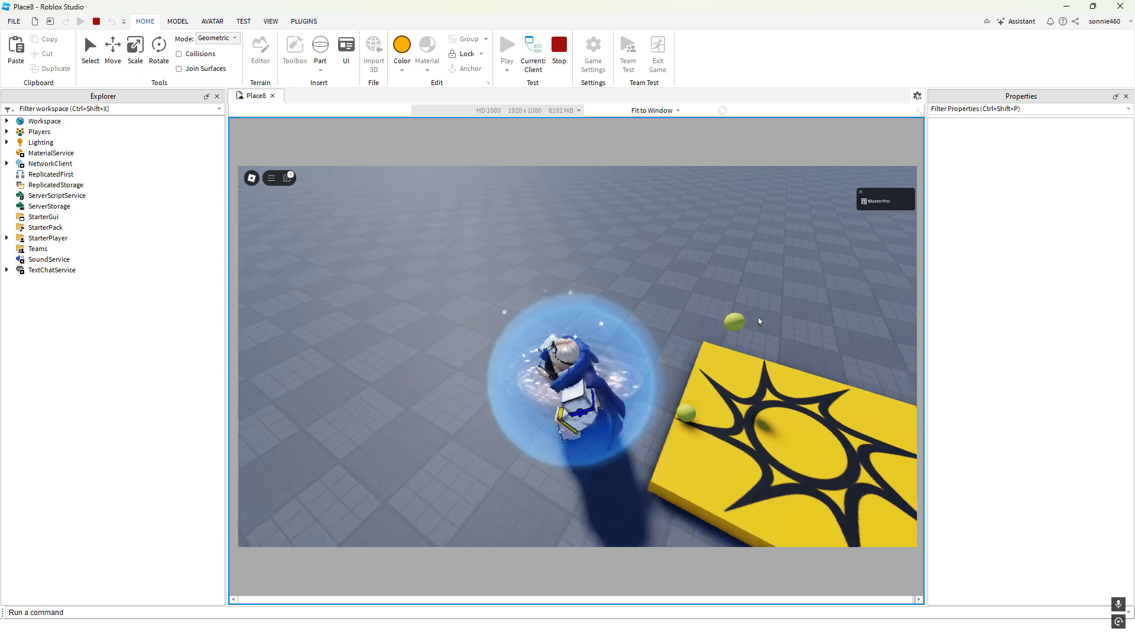
# Walk the character back and forth beside the spawn pad's edge to compare the anchored and unanchored balls
pyautogui.press('s')
pyautogui.press('d')
pyautogui.press('w')
pyautogui.press('a')
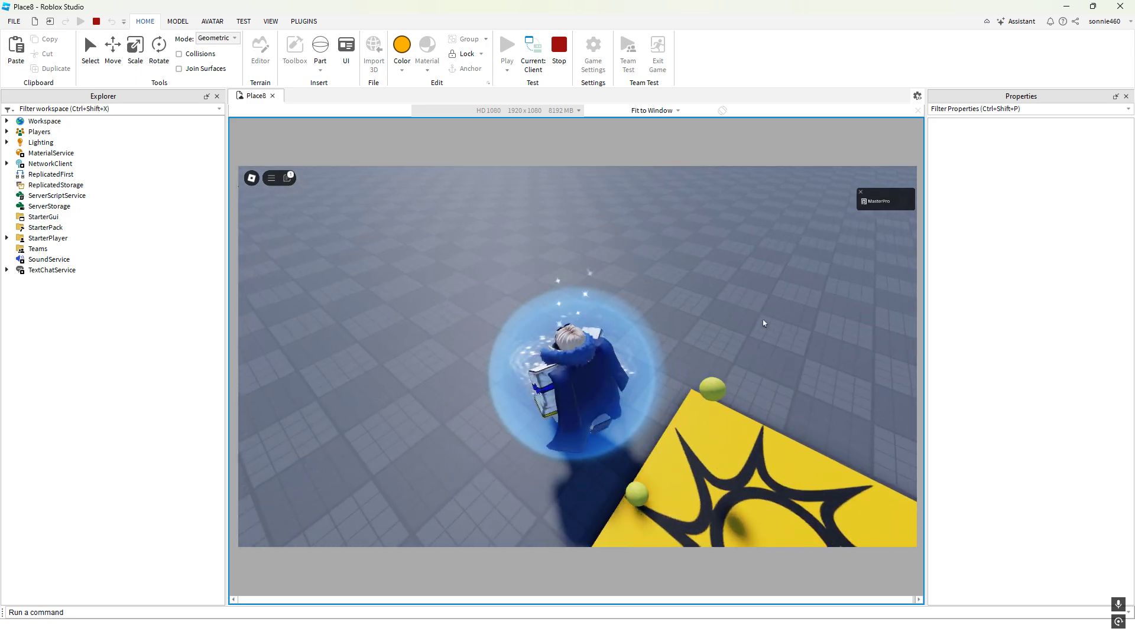
pyautogui.press('s')
pyautogui.press('d')
pyautogui.press('w')
pyautogui.press('d')
pyautogui.press('w')
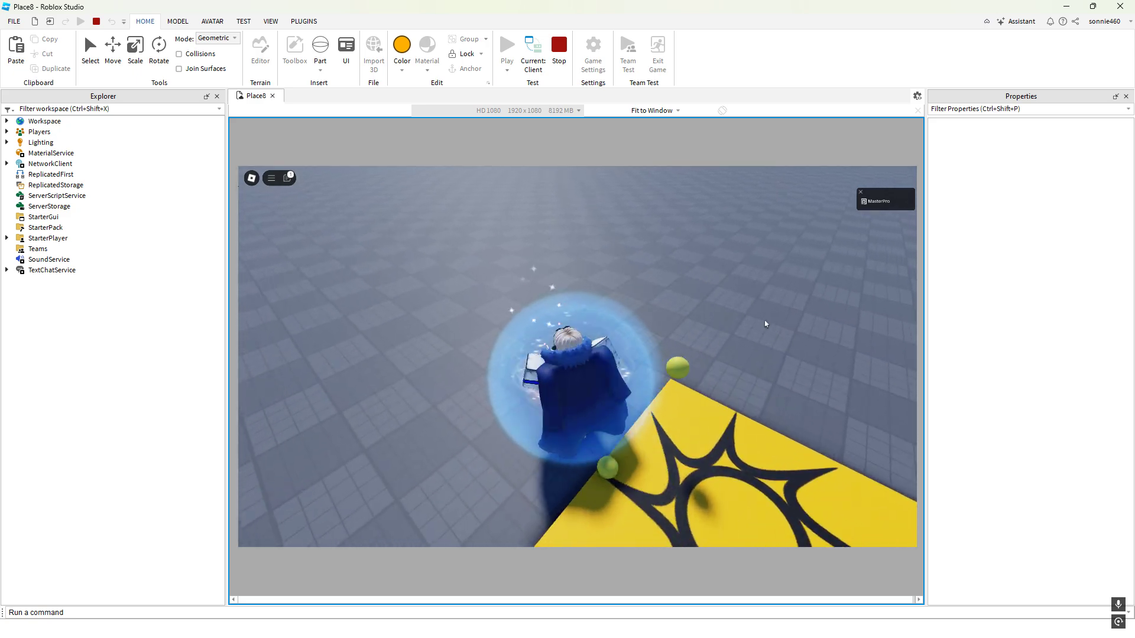
pyautogui.press('a')
pyautogui.press('s')
pyautogui.press('d')
pyautogui.press('s')
pyautogui.press('d')
pyautogui.press('w')
pyautogui.press('a')
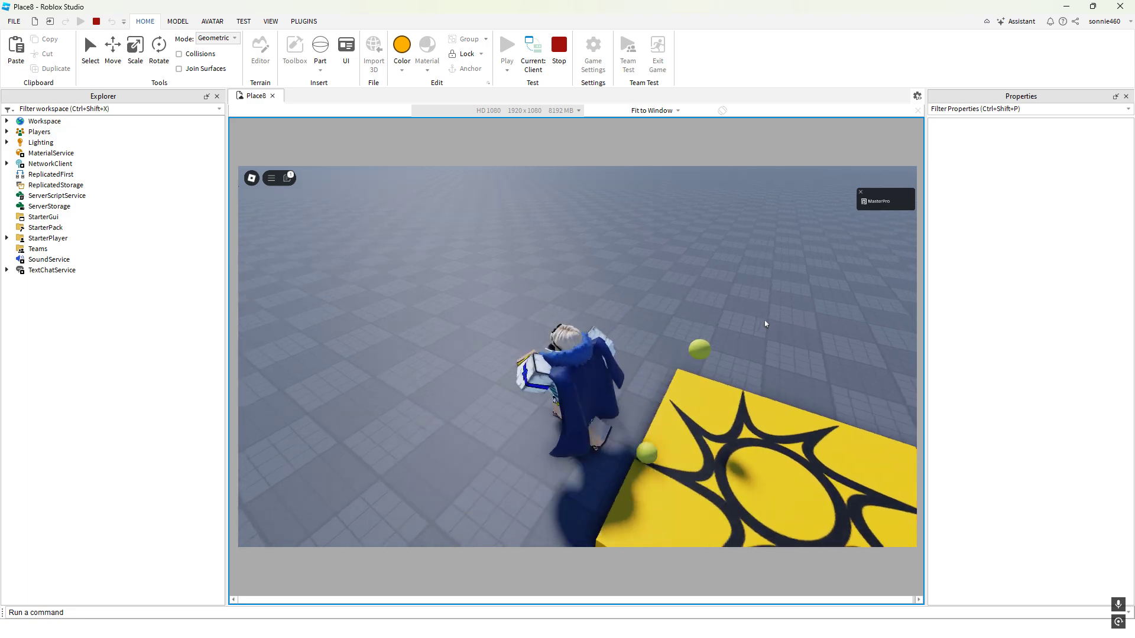
# Walk the character across the spawn pad by the balls and back down onto the baseplate
pyautogui.press('s')
pyautogui.press('d')
pyautogui.press('w')
pyautogui.press('a')
pyautogui.press('s')
pyautogui.press('d')
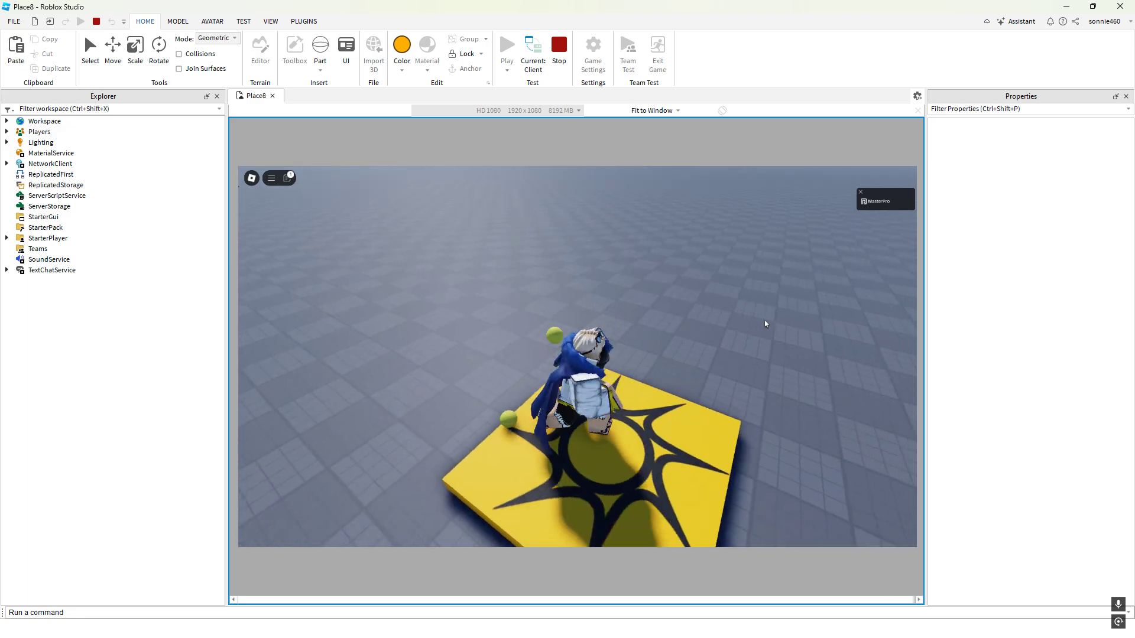
pyautogui.press('w')
pyautogui.press('a')
pyautogui.press('s')
pyautogui.press('d')
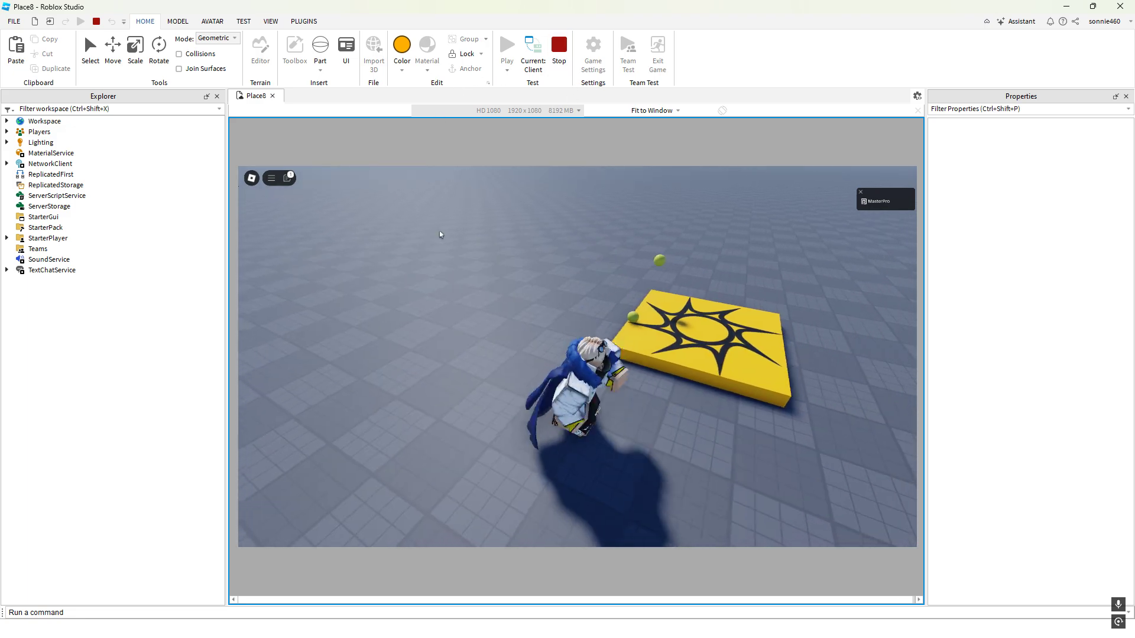
pyautogui.press('w')
# Set the unanchored ball's Size to 10, 10, 10 while the playtest is running
pyautogui.click(23, 122)
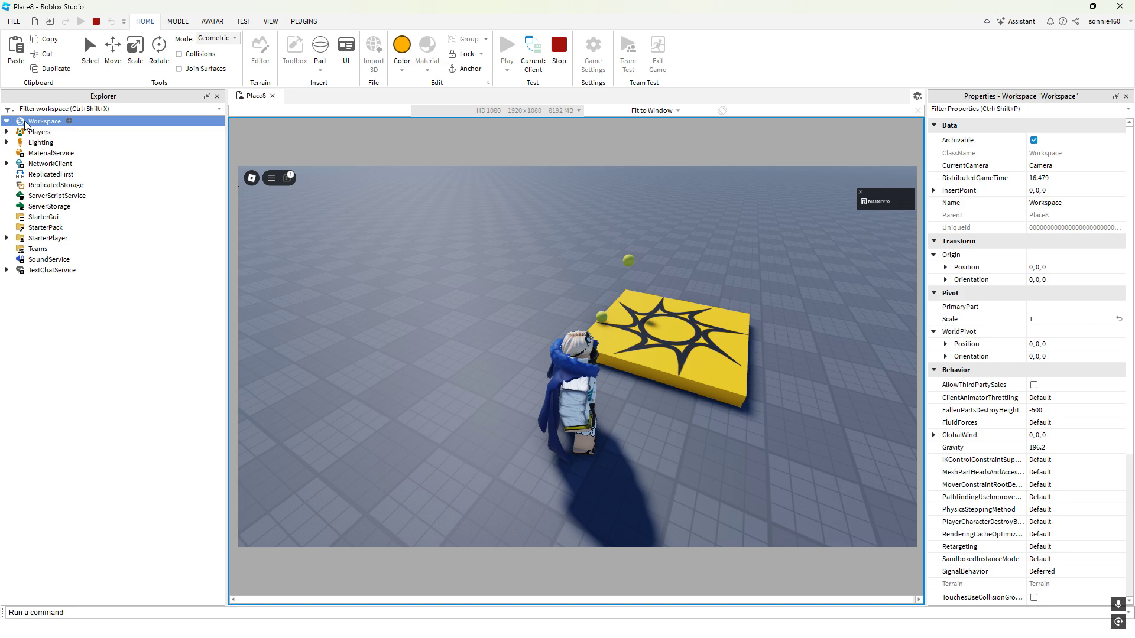
pyautogui.click(46, 185)
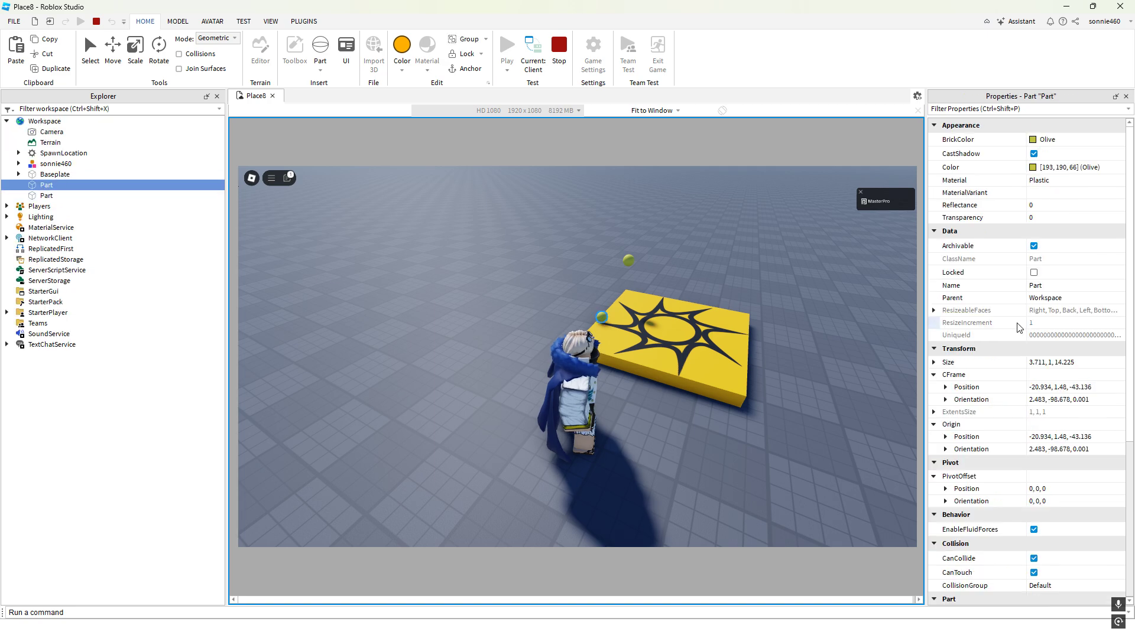
pyautogui.scroll(-3, 1018, 327)
pyautogui.scroll(3, 1047, 373)
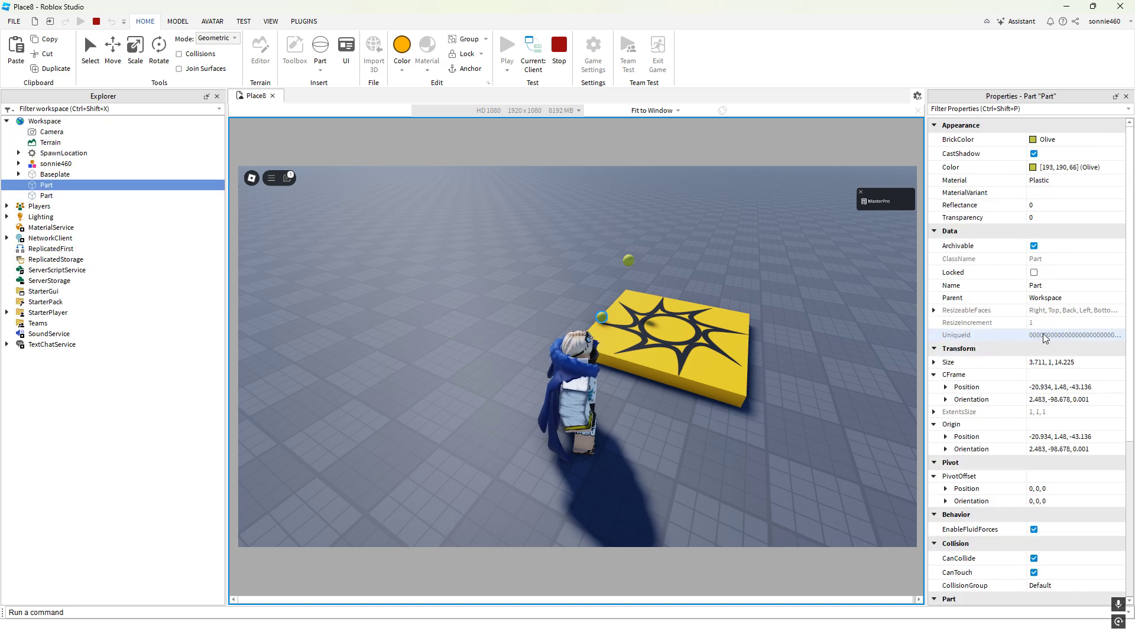
pyautogui.click(1087, 364)
pyautogui.write('10')
pyautogui.press('Return')
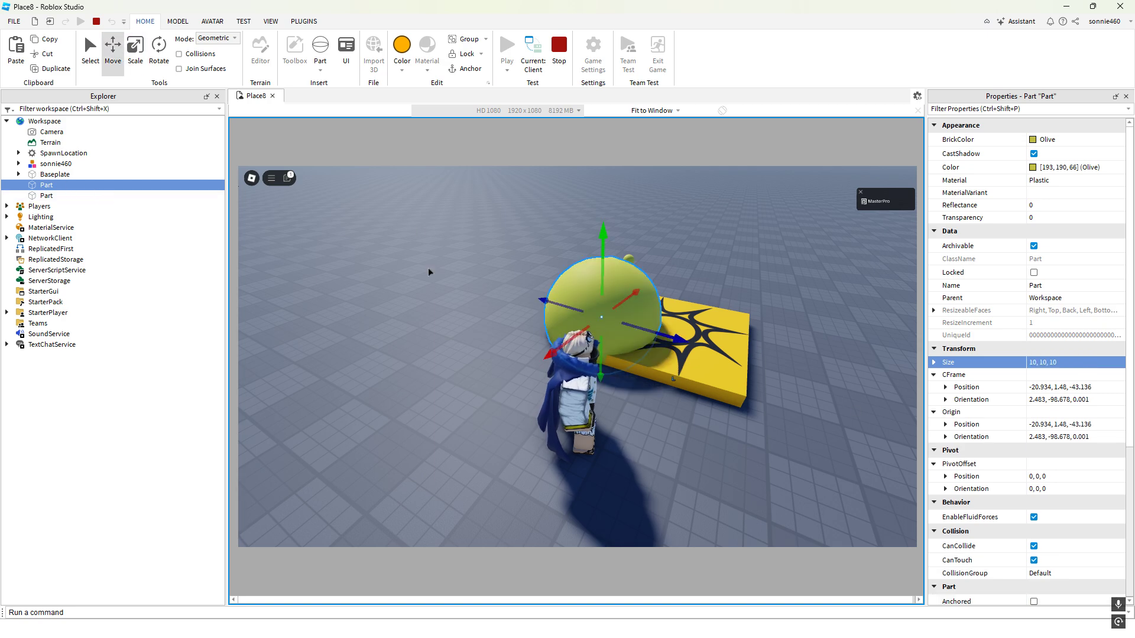
# Move the enlarged ball up and away from the spawn pad to about -42.2, 6.2, -46.4, and deselect it
pyautogui.moveTo(606, 248); pyautogui.dragTo(623, 171)
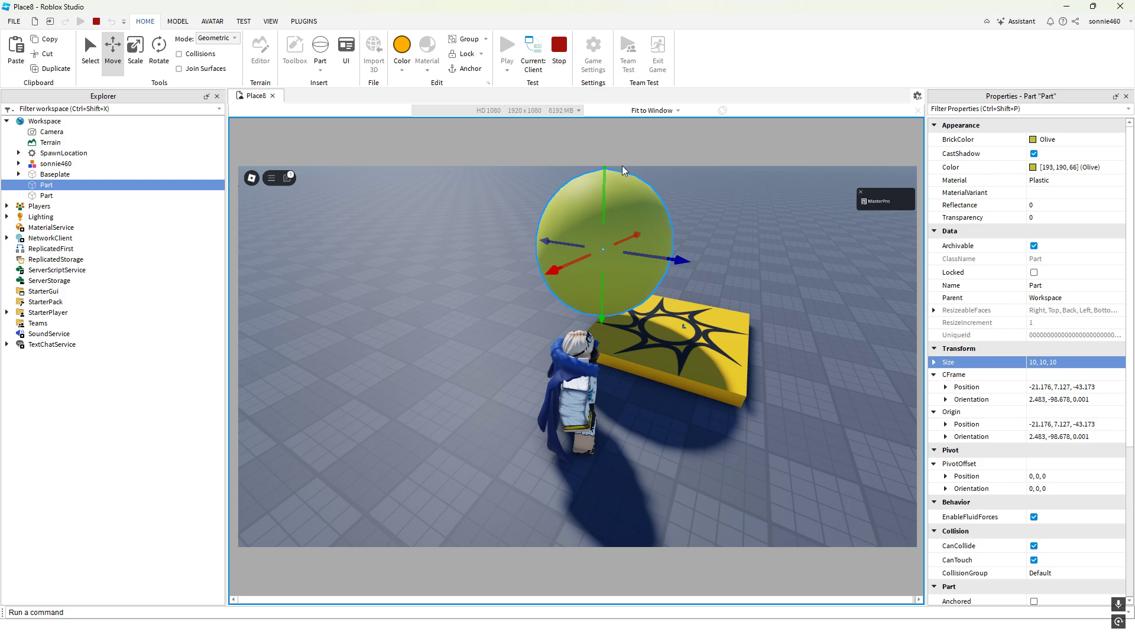
pyautogui.moveTo(553, 242); pyautogui.dragTo(436, 230)
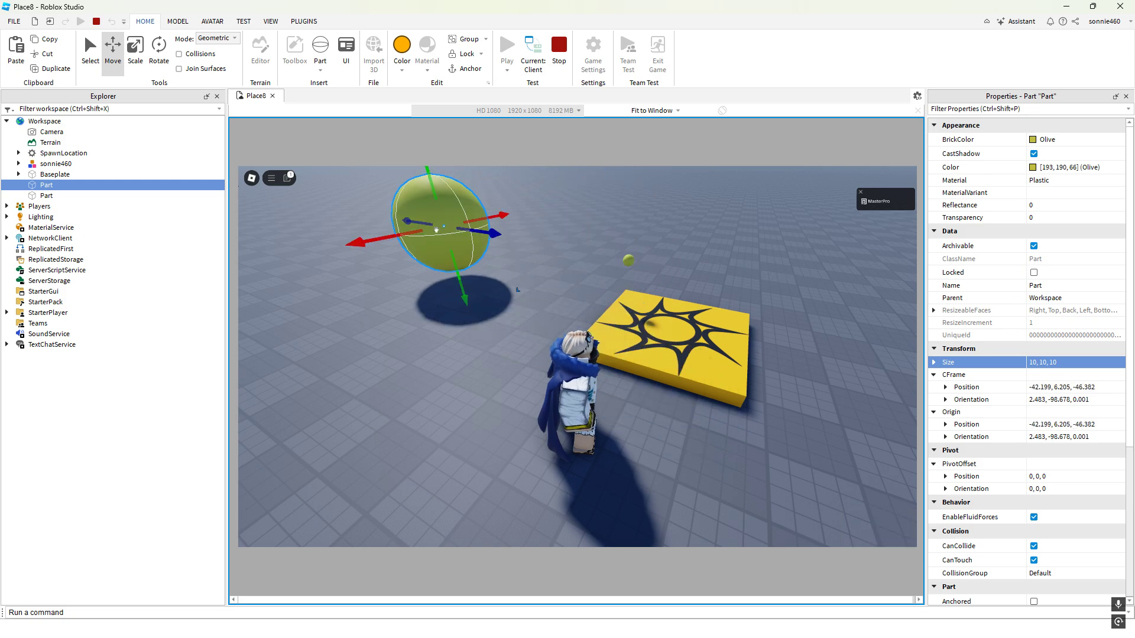
pyautogui.scroll(-4, 1075, 490)
pyautogui.scroll(4, 1058, 471)
pyautogui.click(815, 378)
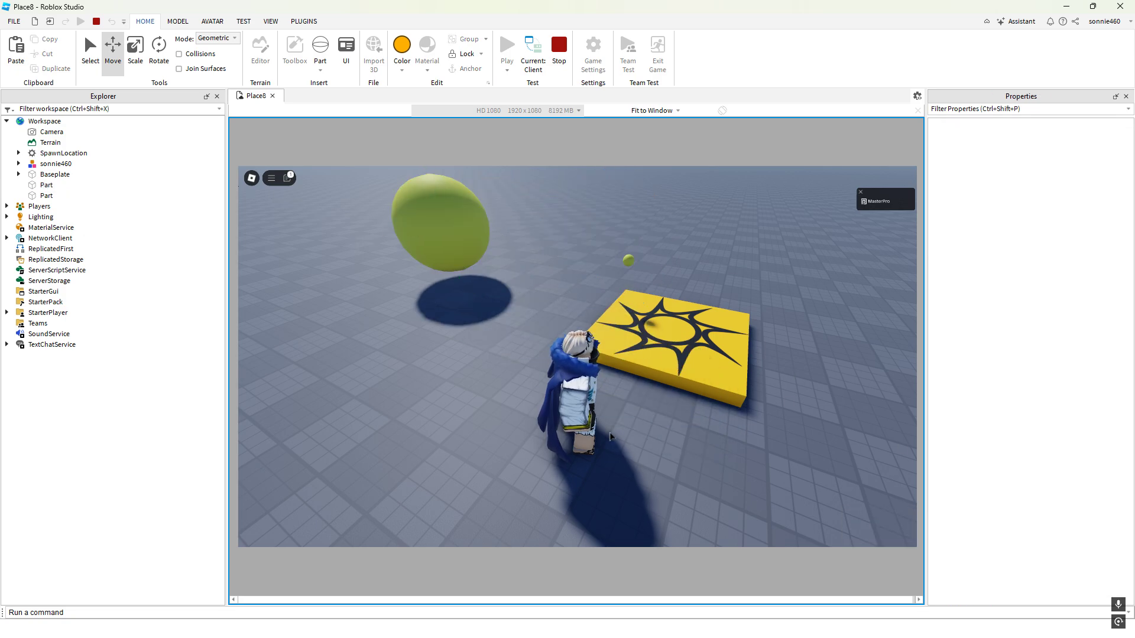
# Walk the character towards the enlarged ball and turn on its Anchored property
pyautogui.press('a')
pyautogui.moveTo(709, 437); pyautogui.dragTo(638, 311, button='right')
pyautogui.press('w')
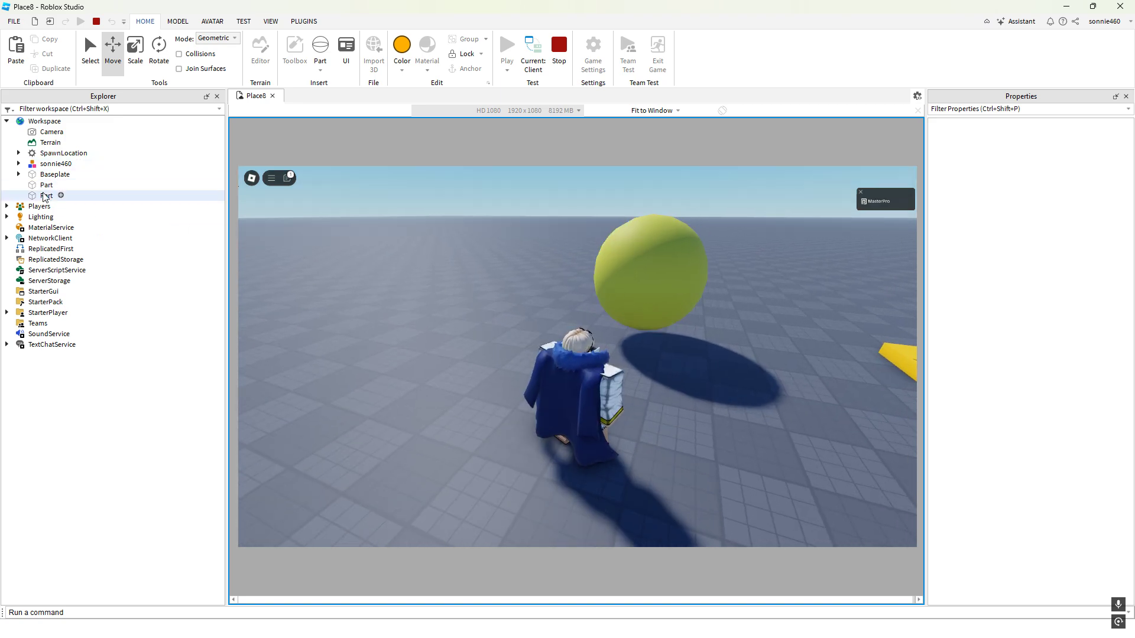
pyautogui.click(46, 195)
pyautogui.click(43, 185)
pyautogui.scroll(-4, 1084, 404)
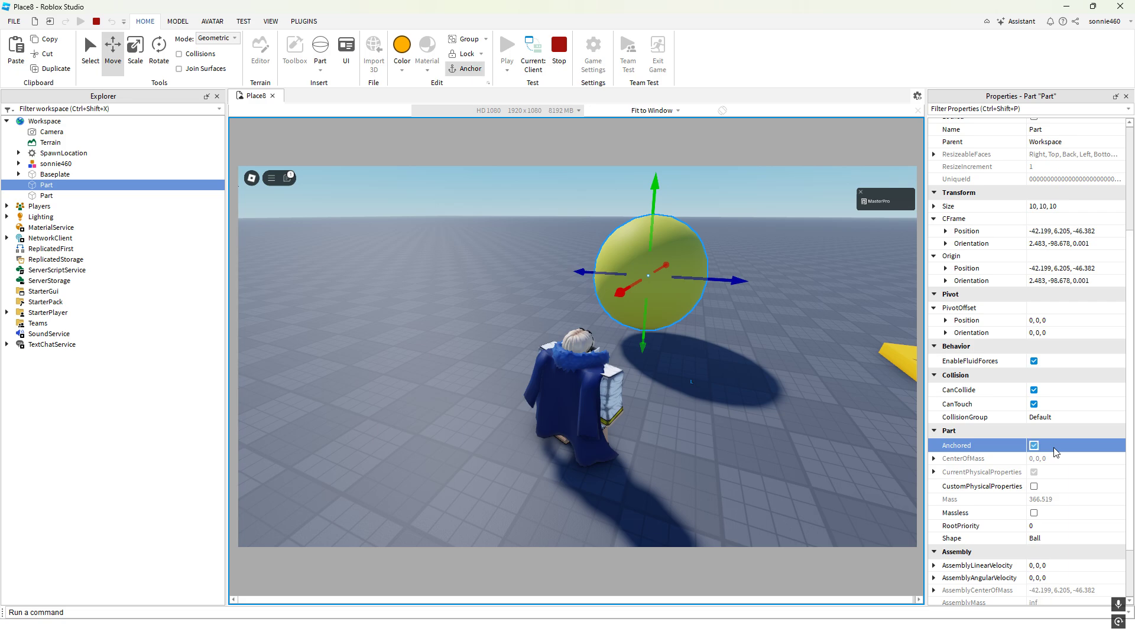
pyautogui.click(800, 424)
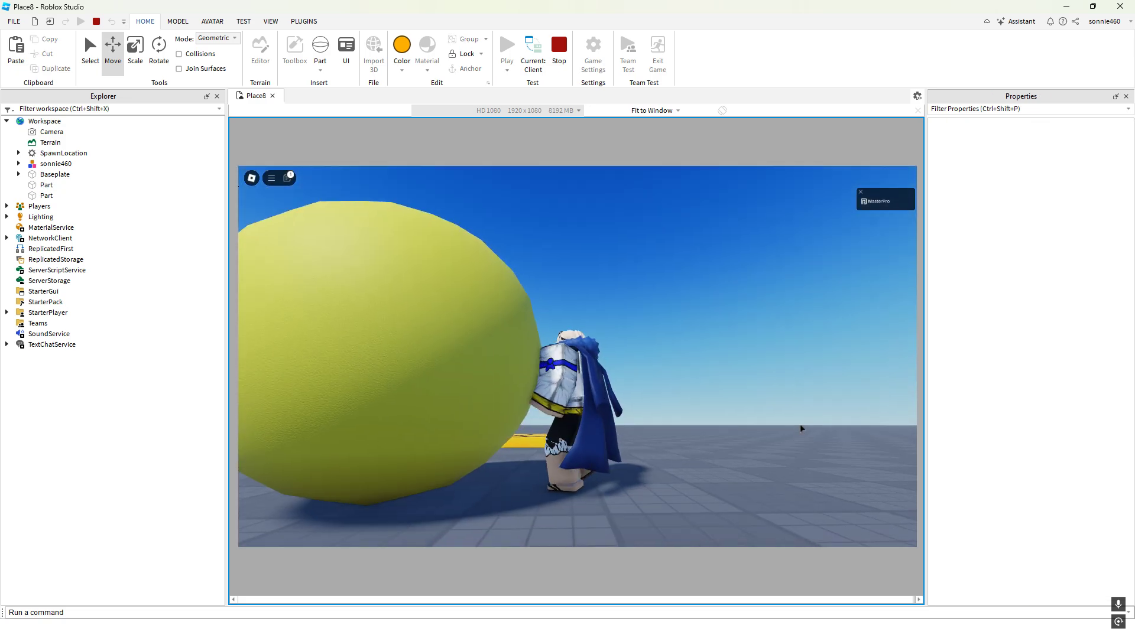
# Walk the character against the enlarged ball and around it, jump back towards the spawn pad, and stop the playtest
pyautogui.press('w')
pyautogui.moveTo(800, 424); pyautogui.dragTo(800, 425, button='right')
pyautogui.press('w')
pyautogui.press('a')
pyautogui.press('w')
pyautogui.press('a')
pyautogui.press('s')
pyautogui.press('d')
pyautogui.press('space')
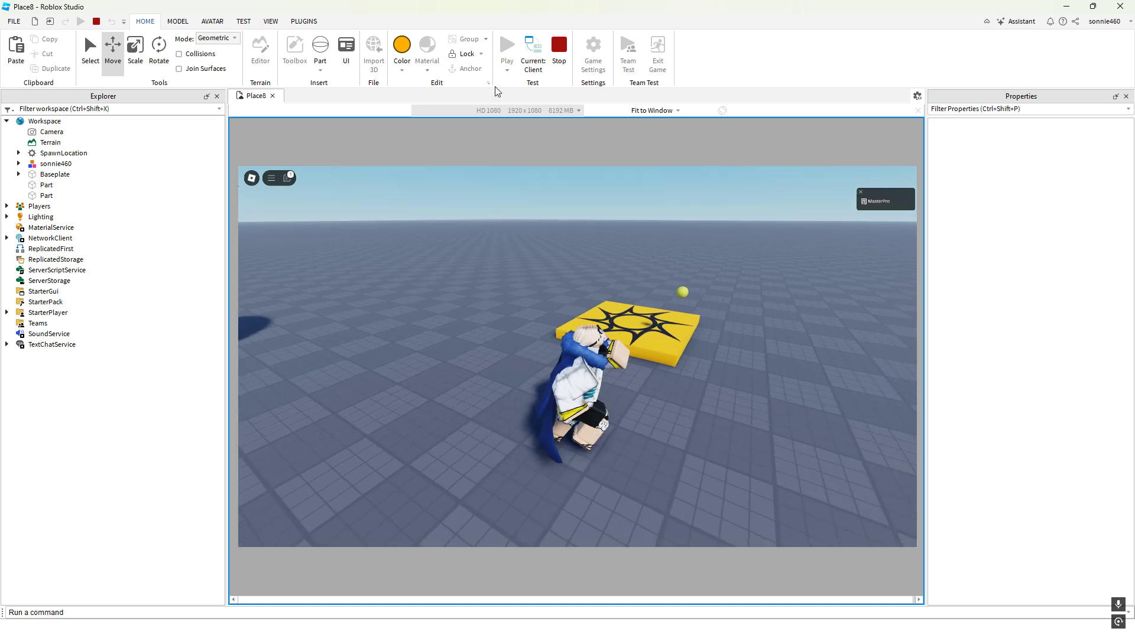
pyautogui.click(556, 51)
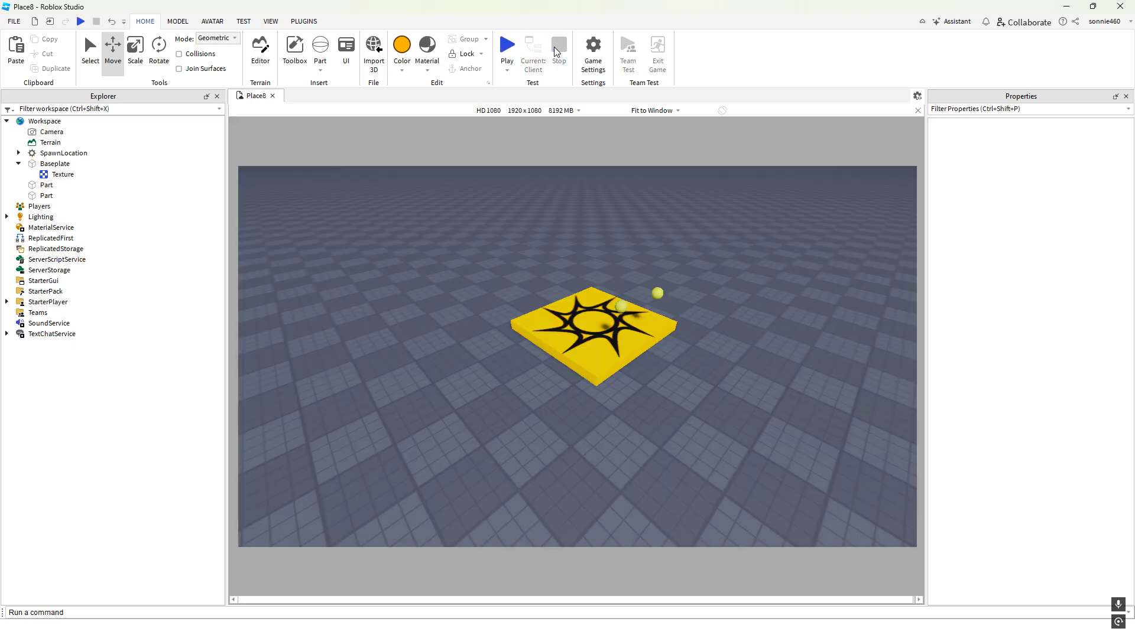
# Delete both yellow ball parts near the spawn pad, leaving only the SpawnLocation and Baseplate
pyautogui.moveTo(756, 404); pyautogui.dragTo(754, 404, button='right')
pyautogui.press('d')
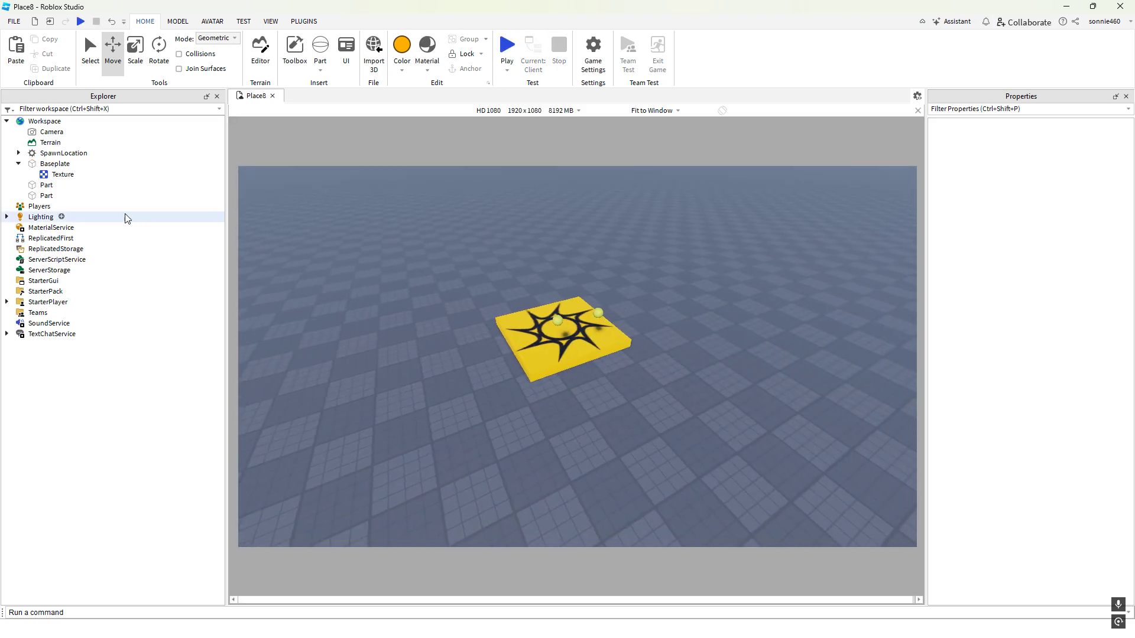
pyautogui.press('a')
pyautogui.moveTo(491, 338); pyautogui.dragTo(491, 338, button='right')
pyautogui.click(491, 338)
pyautogui.click(584, 308)
pyautogui.click(585, 302)
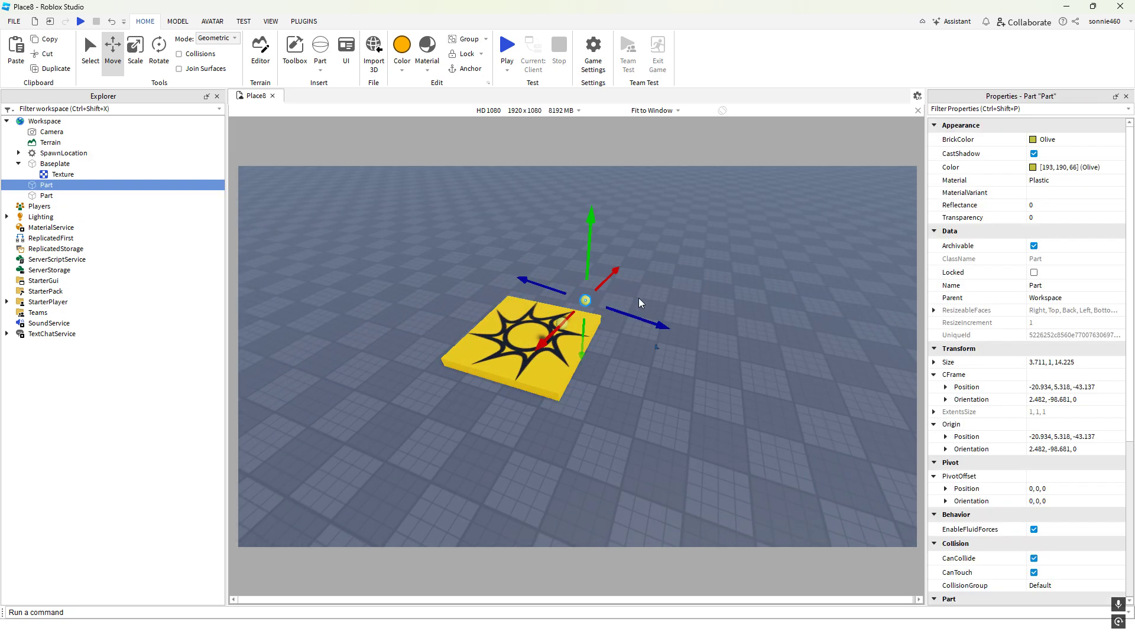
pyautogui.press('Delete')
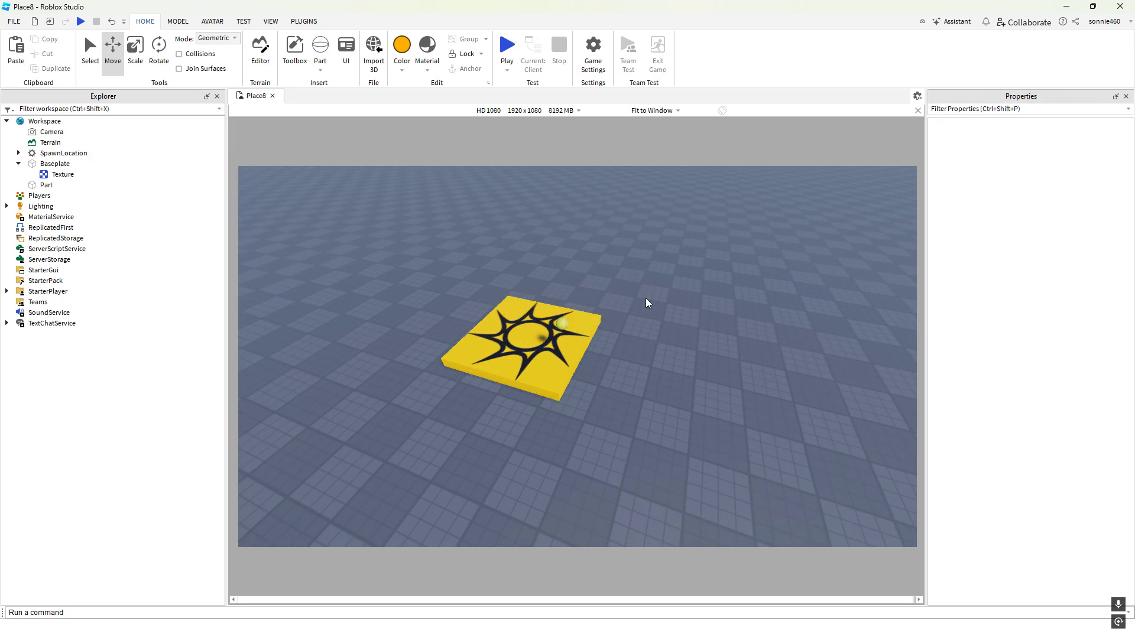
pyautogui.click(562, 323)
pyautogui.press('Delete')
pyautogui.scroll(5, 591, 248)
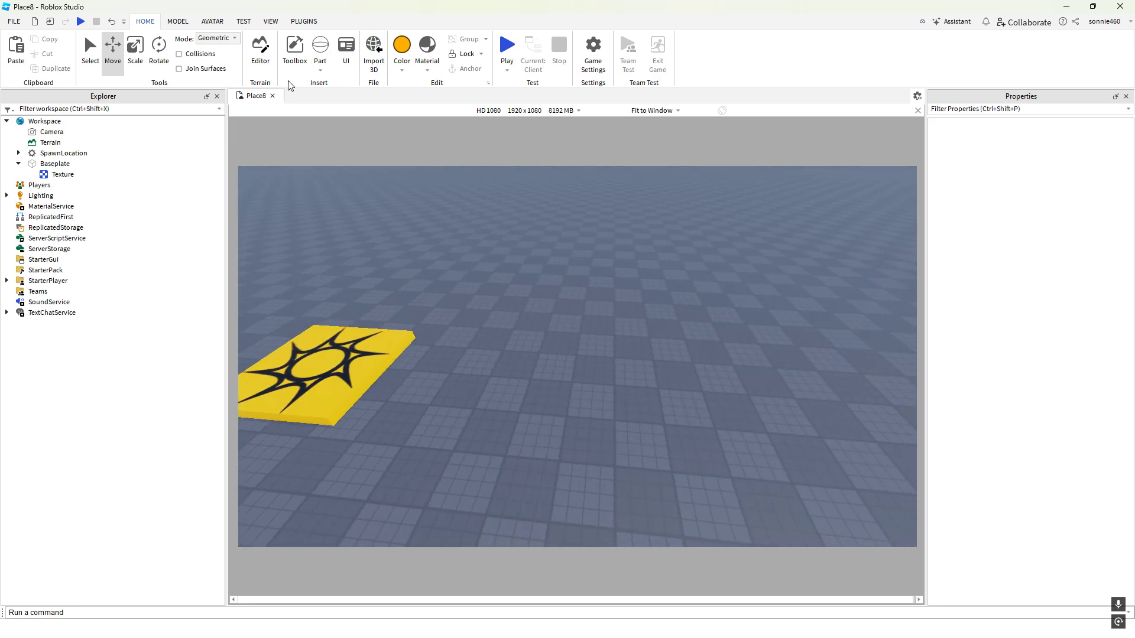
# Insert a block part and raise it about 10 studs above the baseplate
pyautogui.click(319, 71)
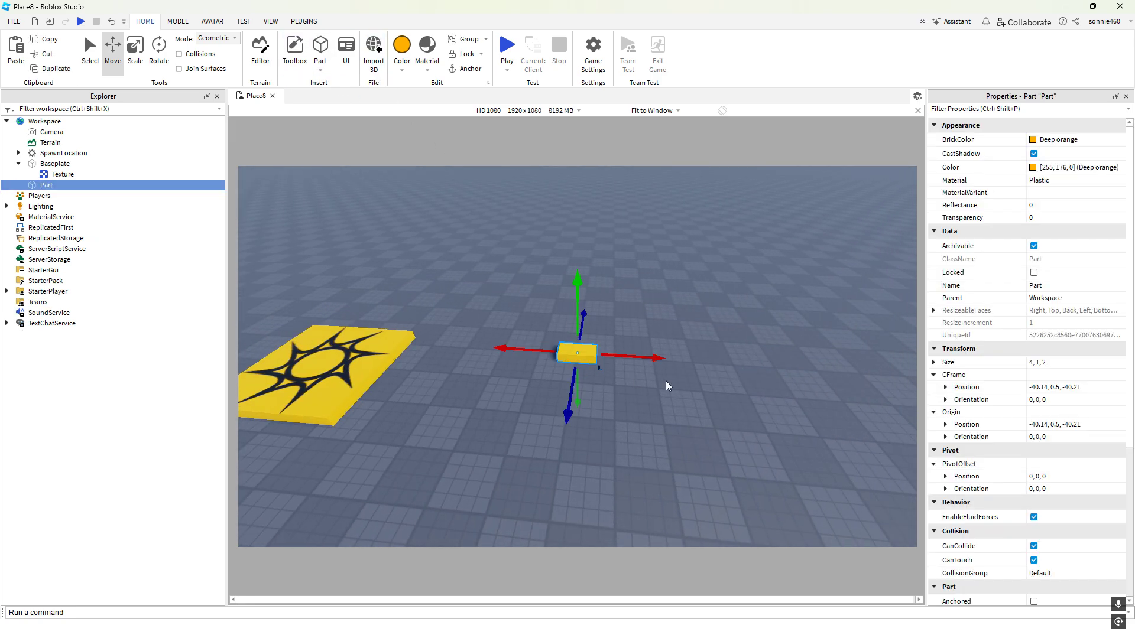
pyautogui.moveTo(665, 381); pyautogui.dragTo(817, 256, button='right')
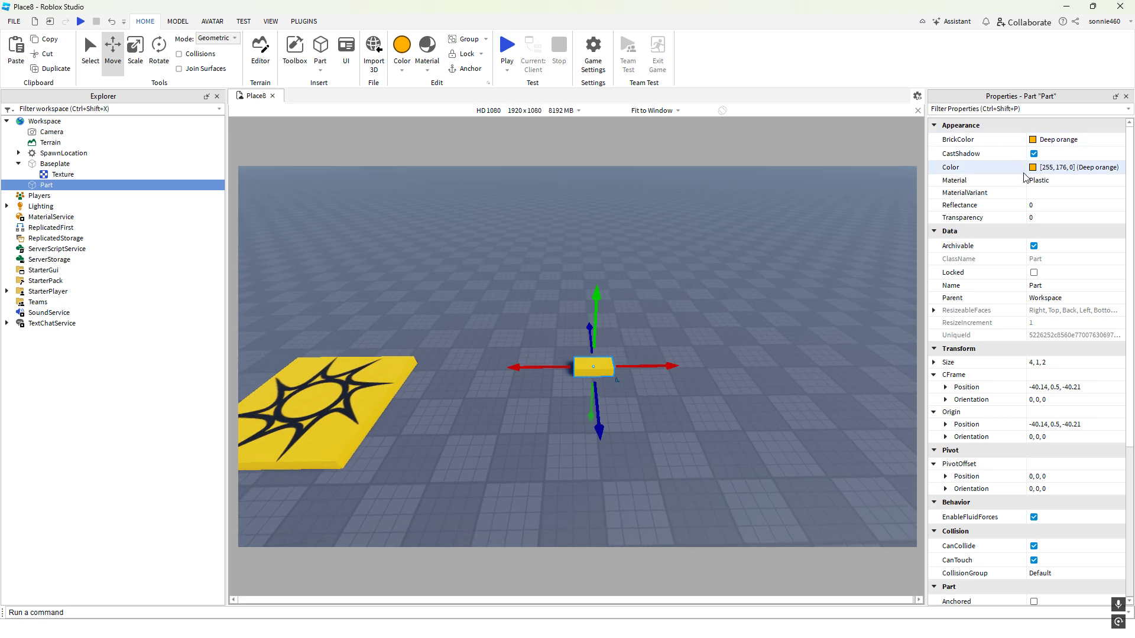
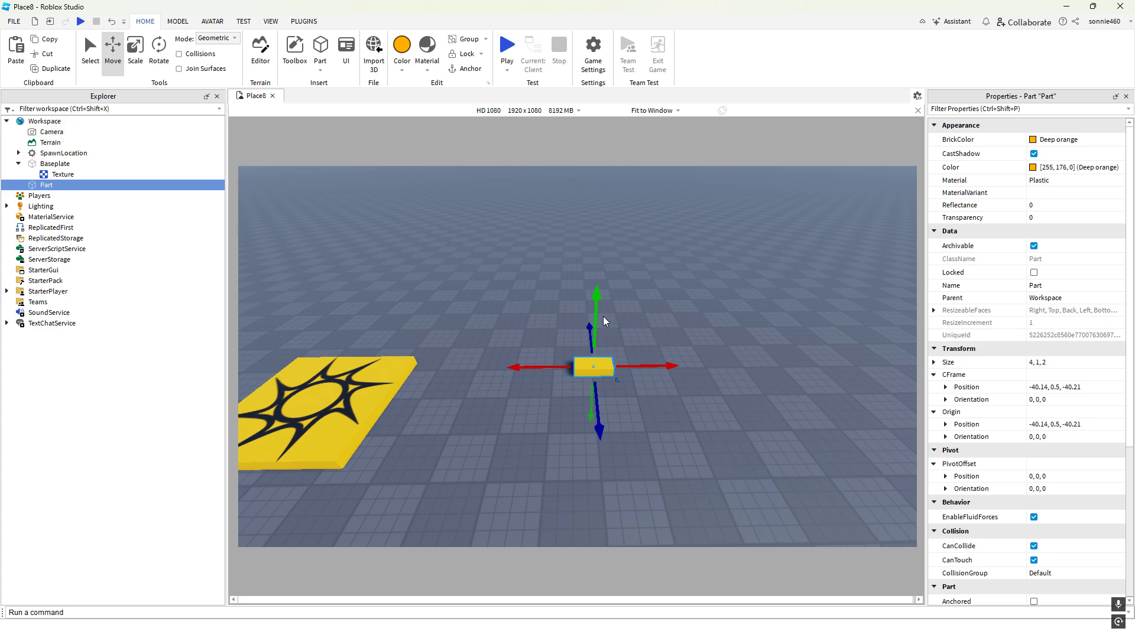
pyautogui.moveTo(597, 319); pyautogui.dragTo(611, 213)
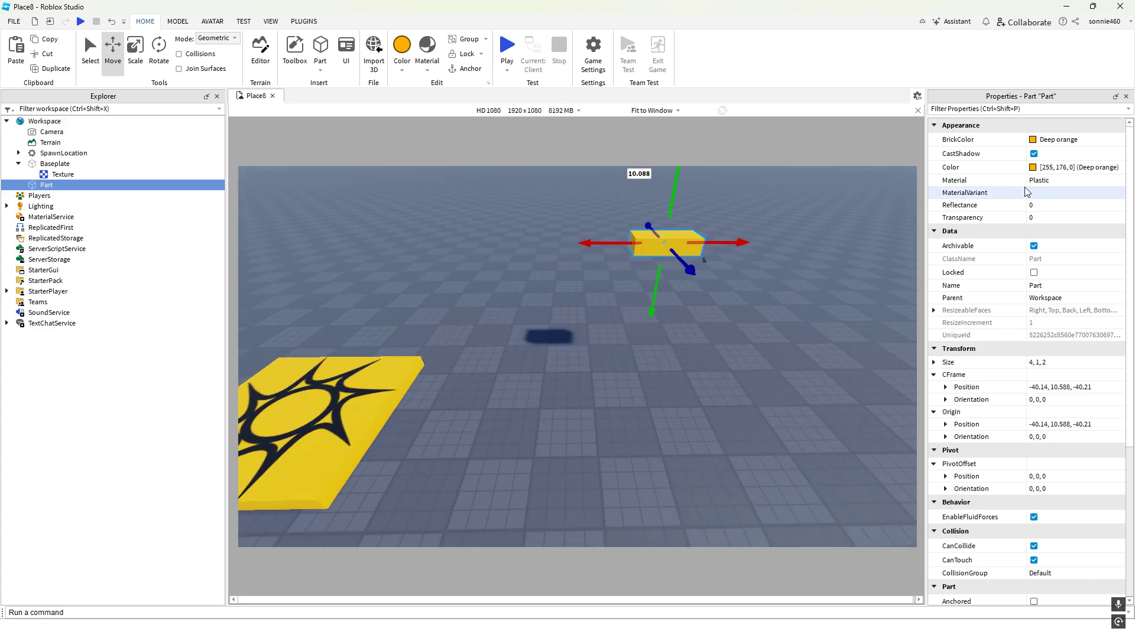
# Turn the part's CastShadow property off and back on
pyautogui.click(1062, 160)
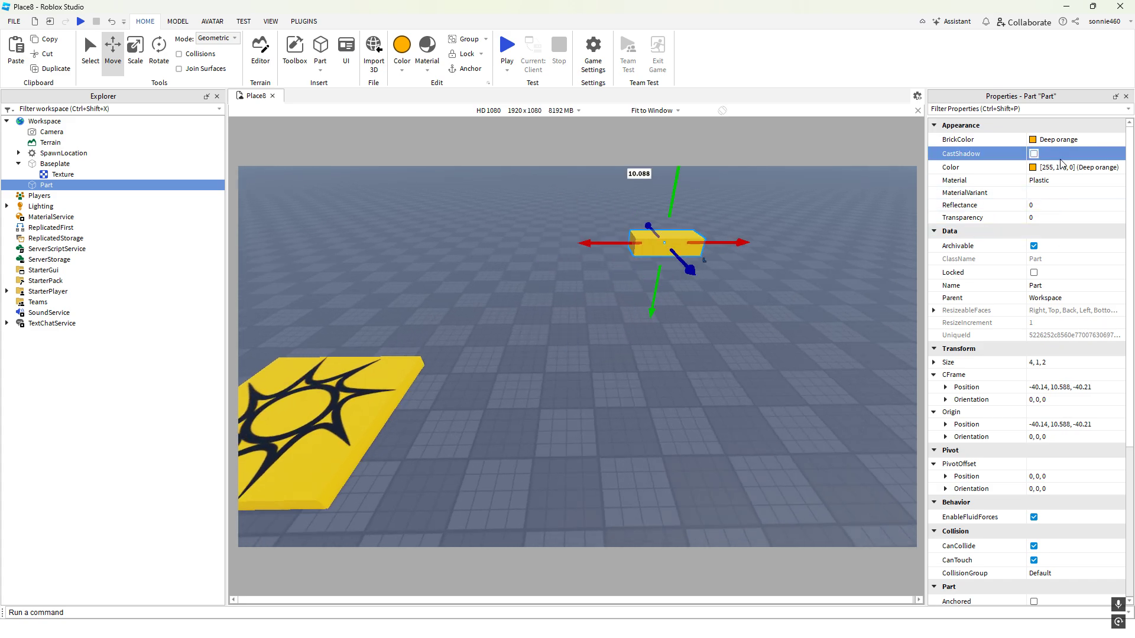
pyautogui.click(1061, 161)
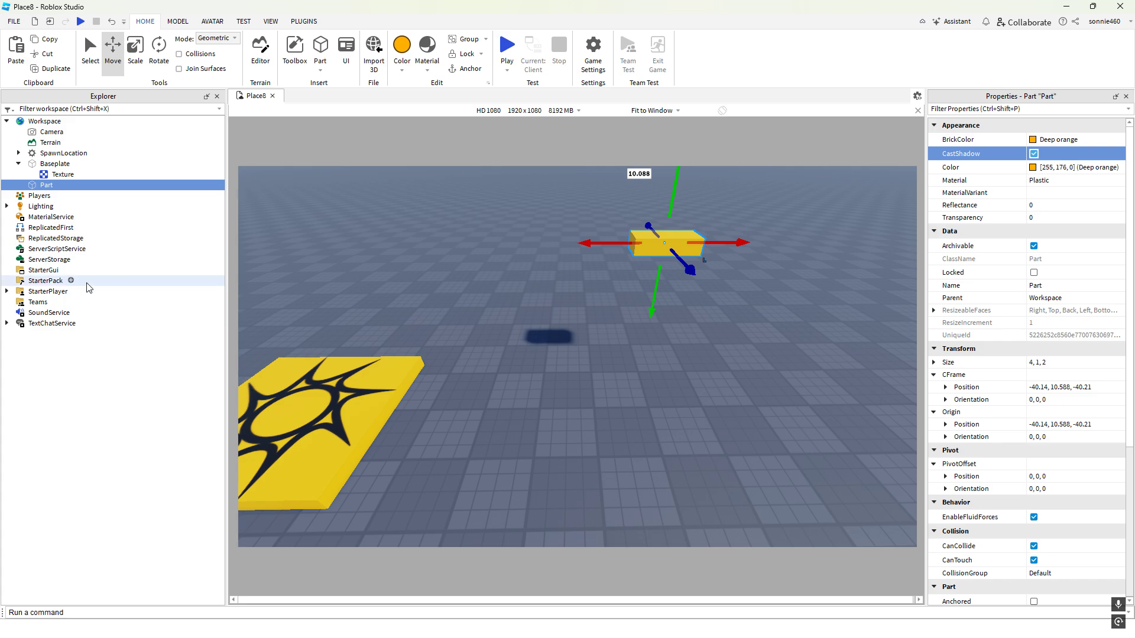
# Try out different ClockTime values in the Lighting service and bring it back to 14.5
pyautogui.click(44, 207)
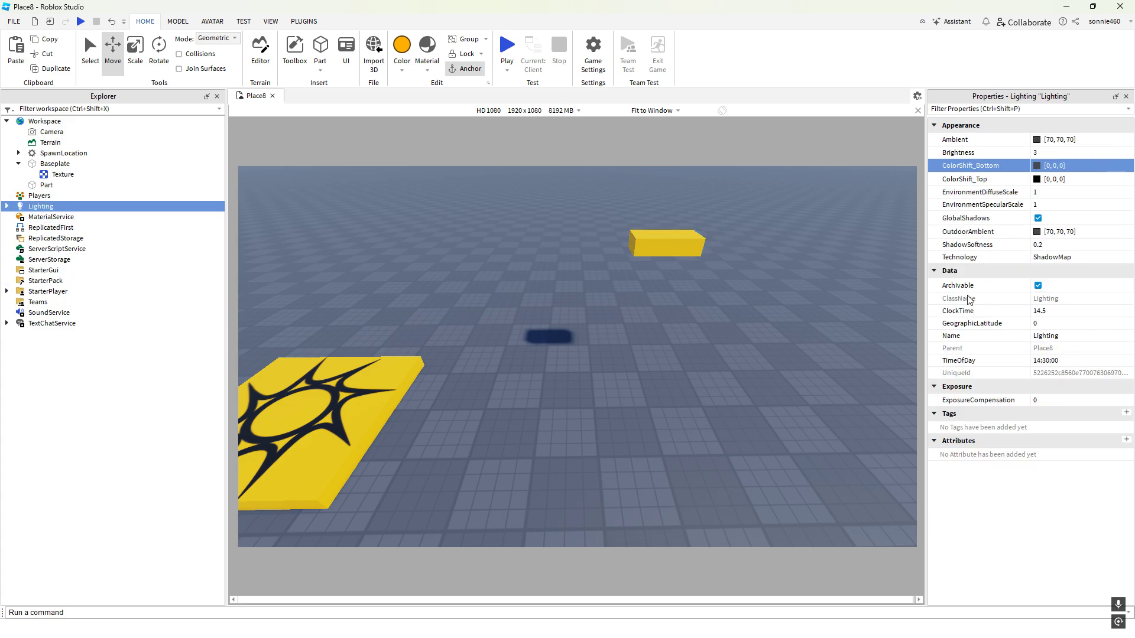
pyautogui.click(1059, 362)
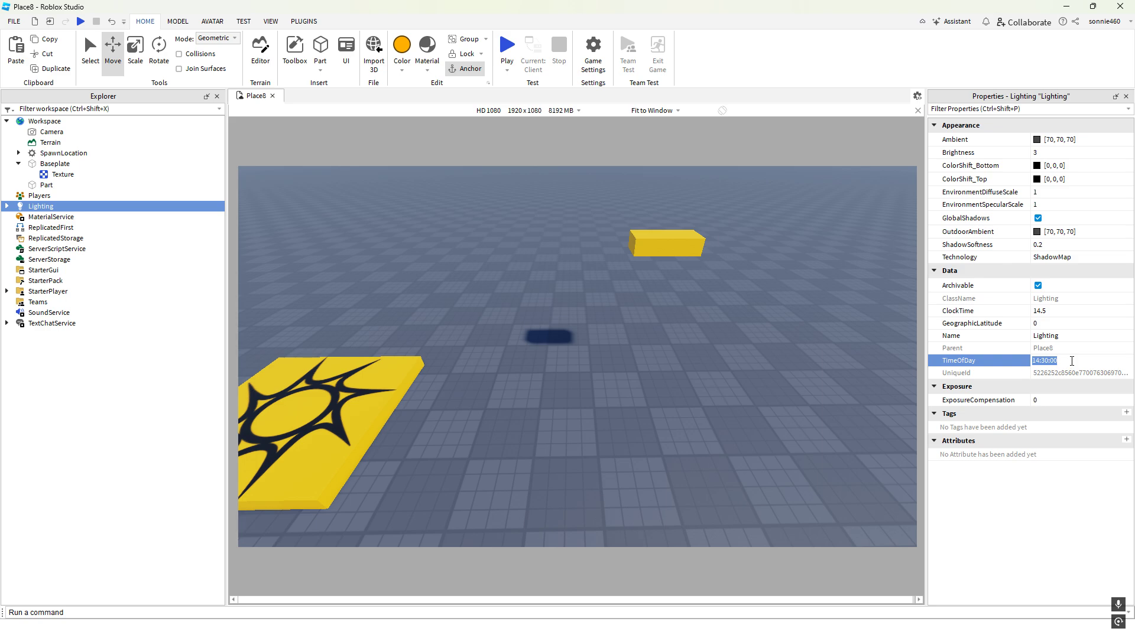
pyautogui.click(1045, 311)
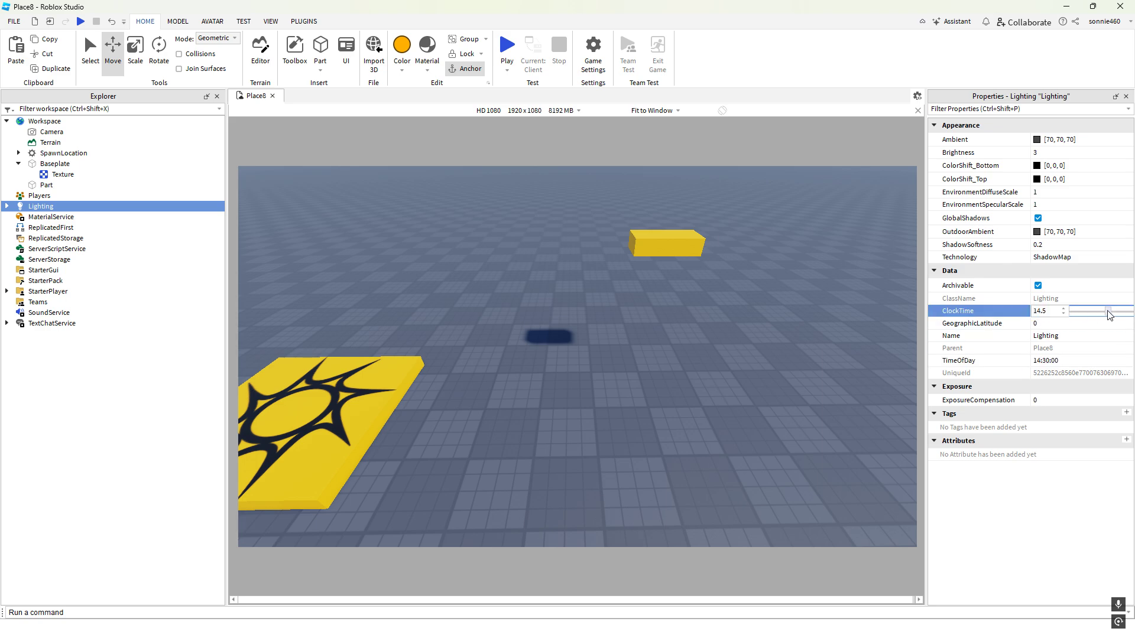
pyautogui.moveTo(1109, 315)
pyautogui.mouseDown()
pyautogui.moveTo(1119, 315)
pyautogui.moveTo(1092, 315)
pyautogui.moveTo(1109, 315)
pyautogui.mouseUp()
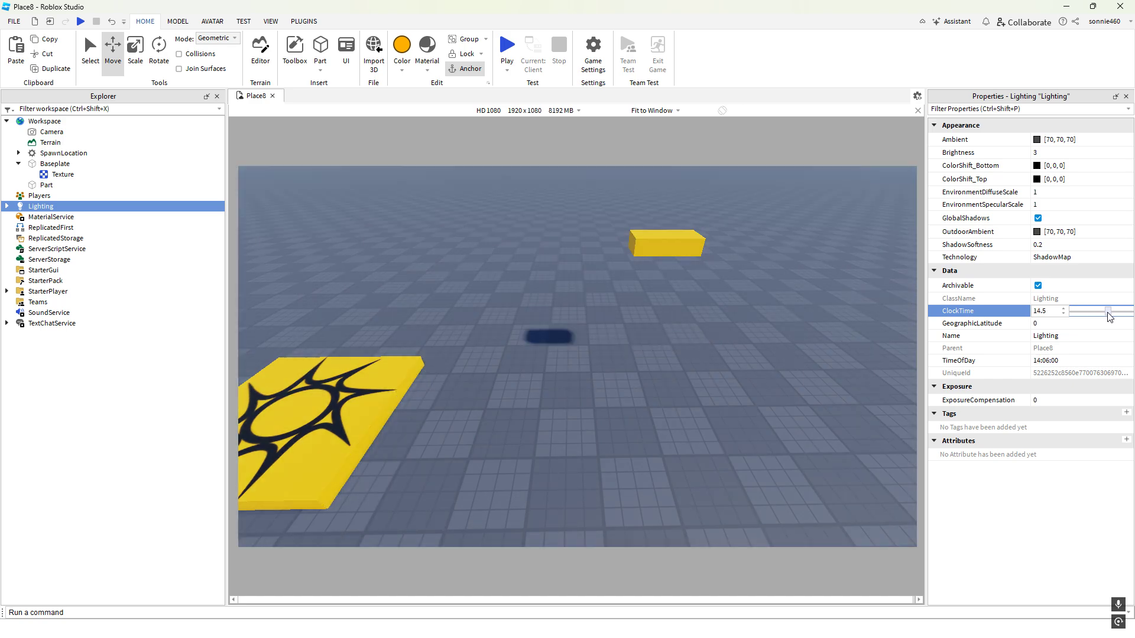
# Focus on the part and try colours for it, sampling the blue of the Play icon (#2d50db) from the screen
pyautogui.click(676, 246)
pyautogui.press('f')
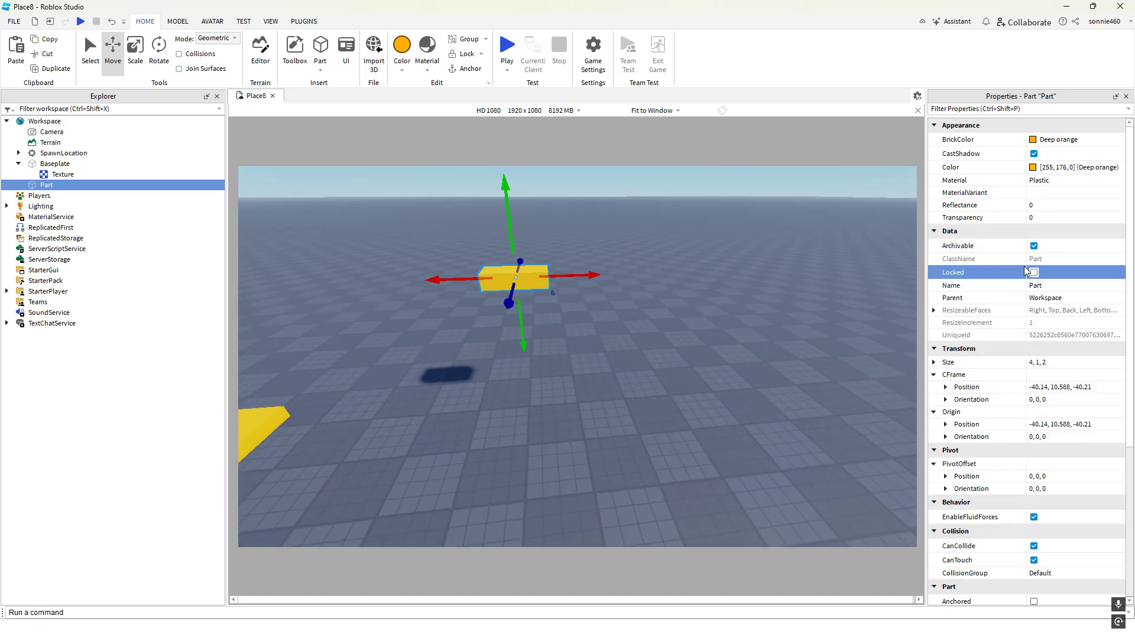
pyautogui.click(1047, 169)
pyautogui.click(1038, 170)
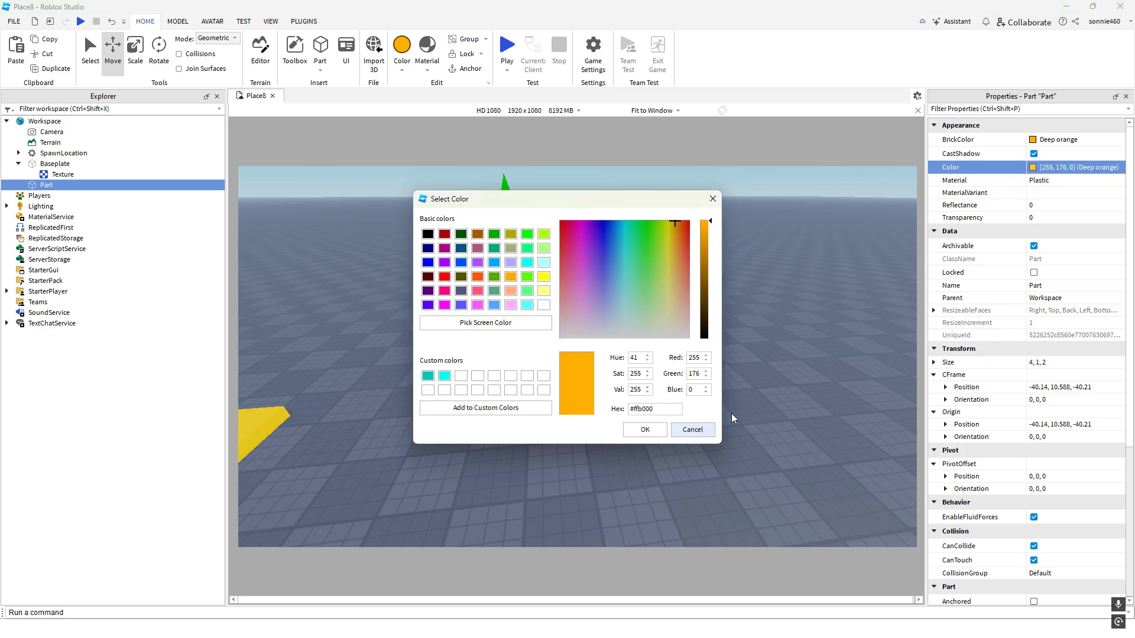
pyautogui.moveTo(665, 235); pyautogui.dragTo(615, 268)
pyautogui.moveTo(612, 201); pyautogui.dragTo(862, 178)
pyautogui.click(741, 283)
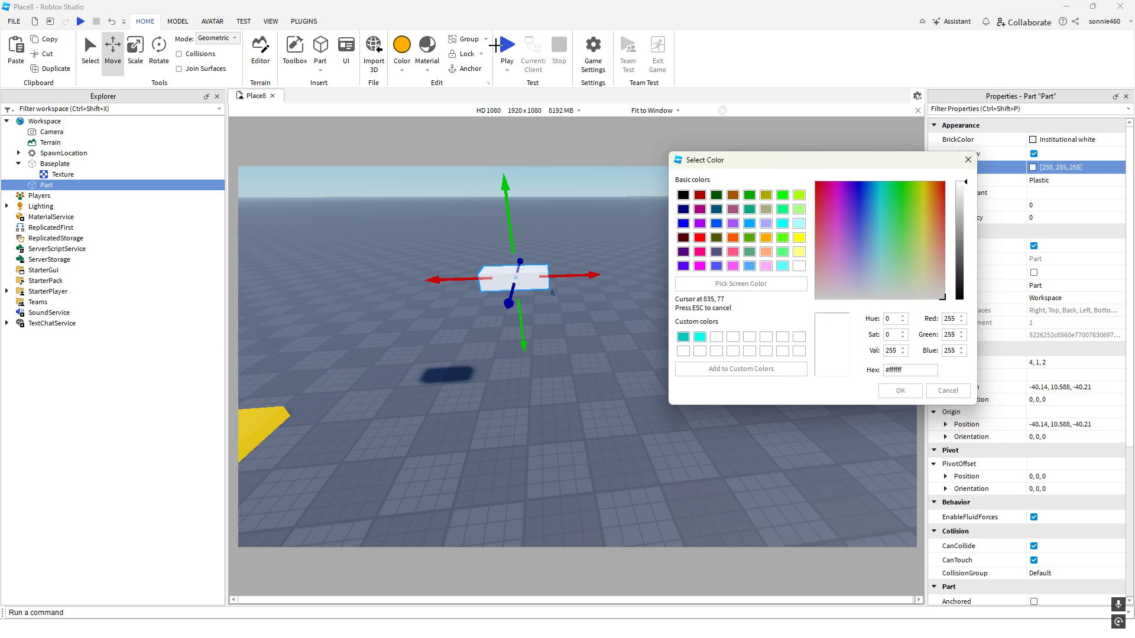
pyautogui.click(505, 45)
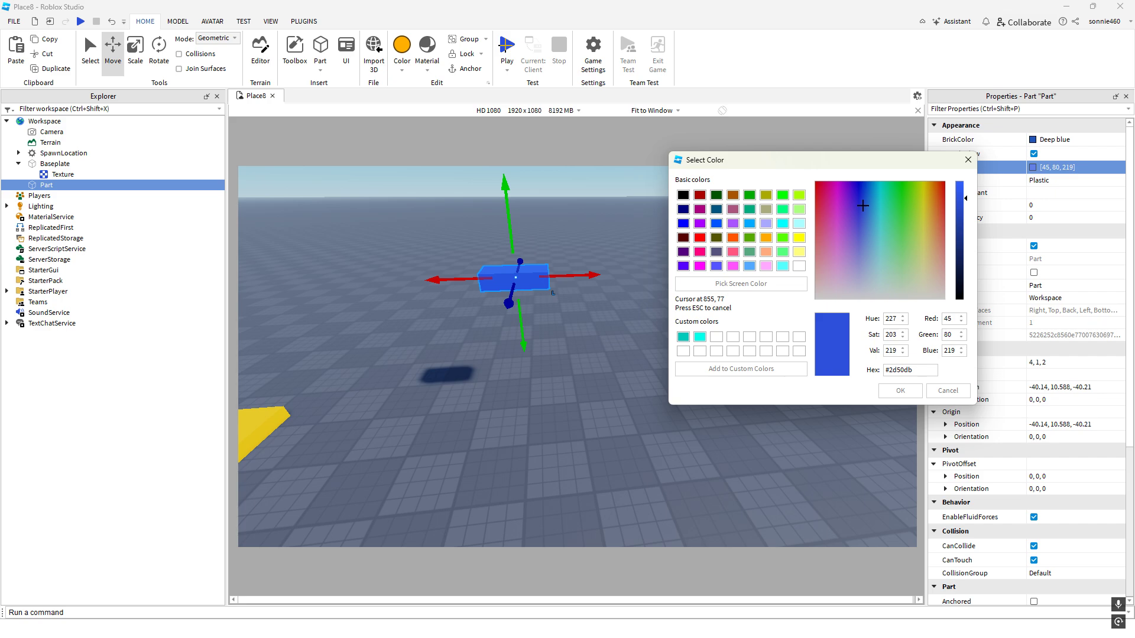
pyautogui.click(505, 45)
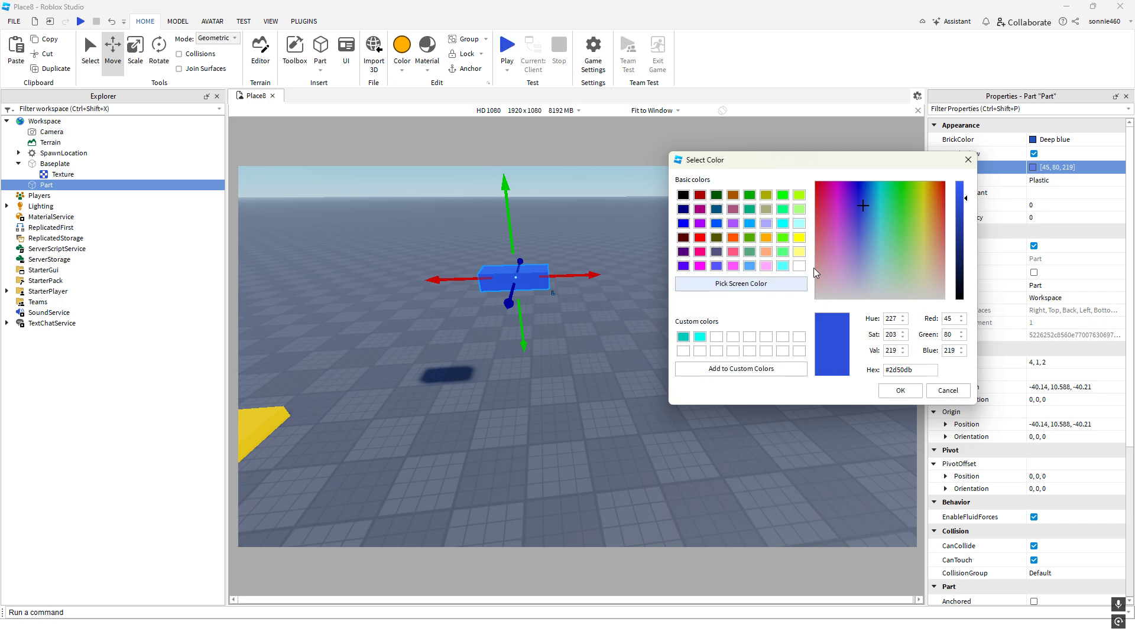
# Try light cyan #6fffff on the part, add it to the custom colours, and cancel the colour change
pyautogui.click(718, 337)
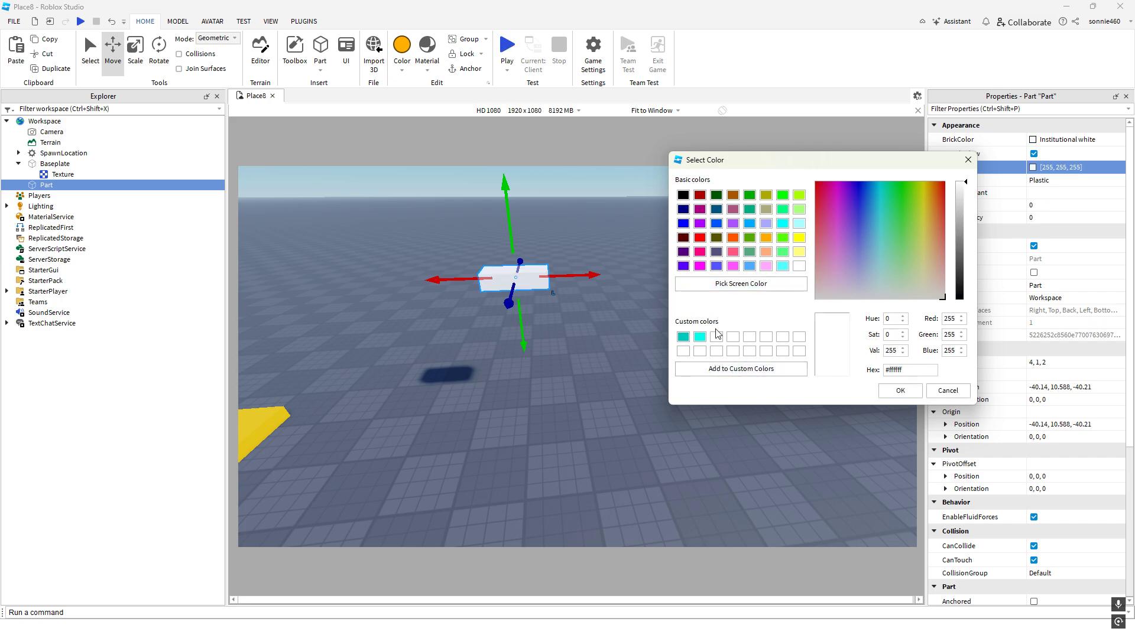
pyautogui.moveTo(875, 236)
pyautogui.mouseDown()
pyautogui.moveTo(902, 221)
pyautogui.moveTo(923, 244)
pyautogui.moveTo(886, 232)
pyautogui.mouseUp()
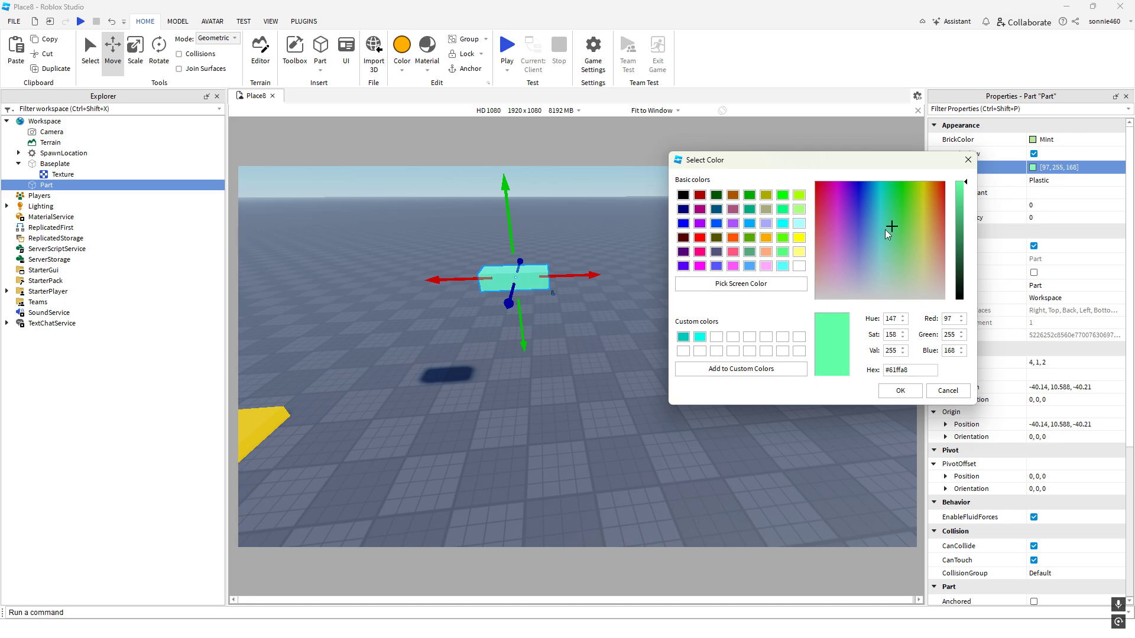
pyautogui.click(880, 233)
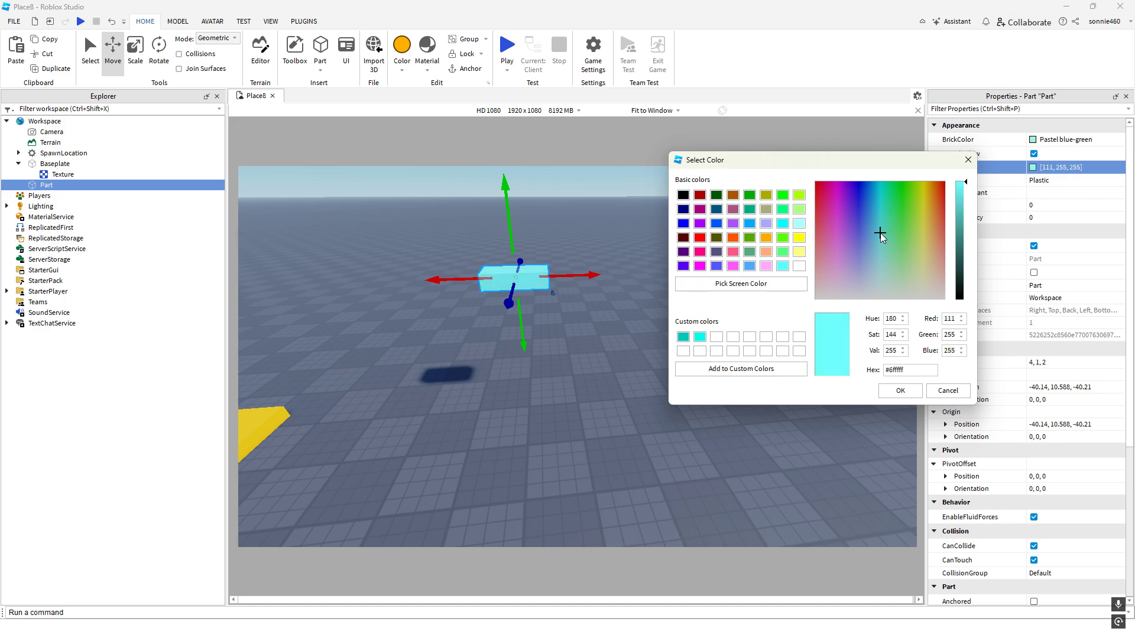
pyautogui.click(753, 380)
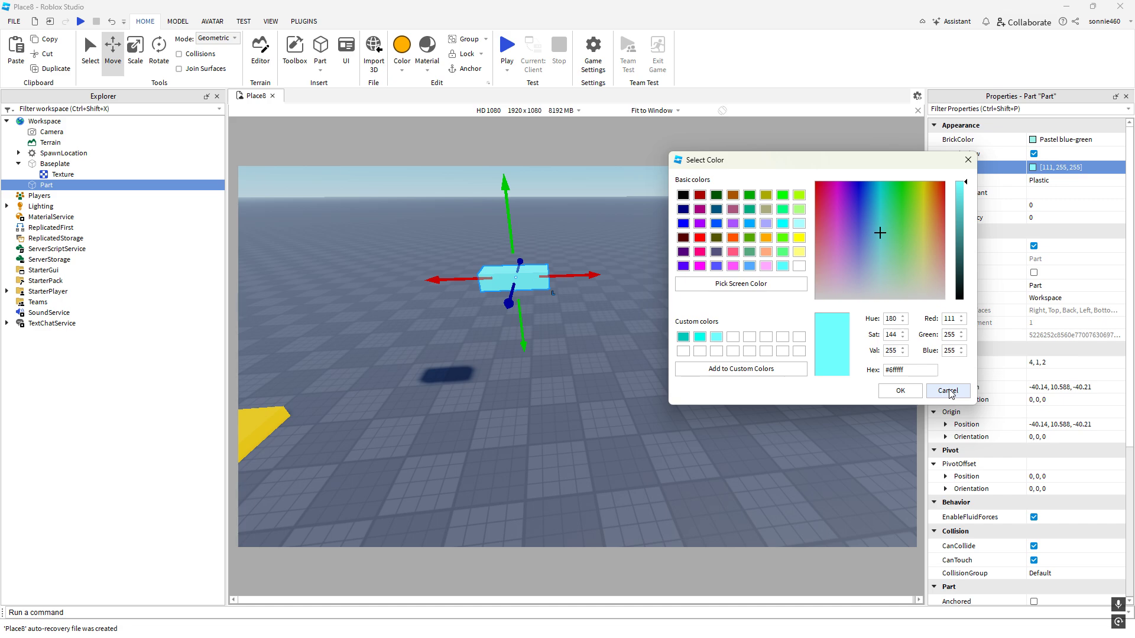
pyautogui.click(949, 392)
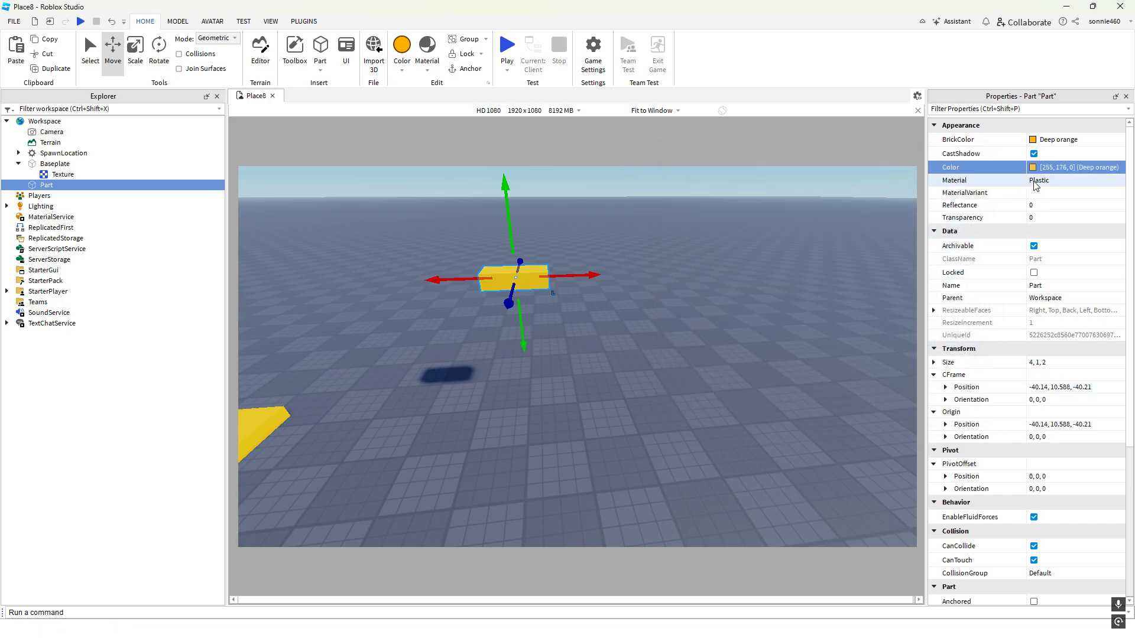
# Examine the surface texture of the part's Plastic material up close
pyautogui.click(1044, 187)
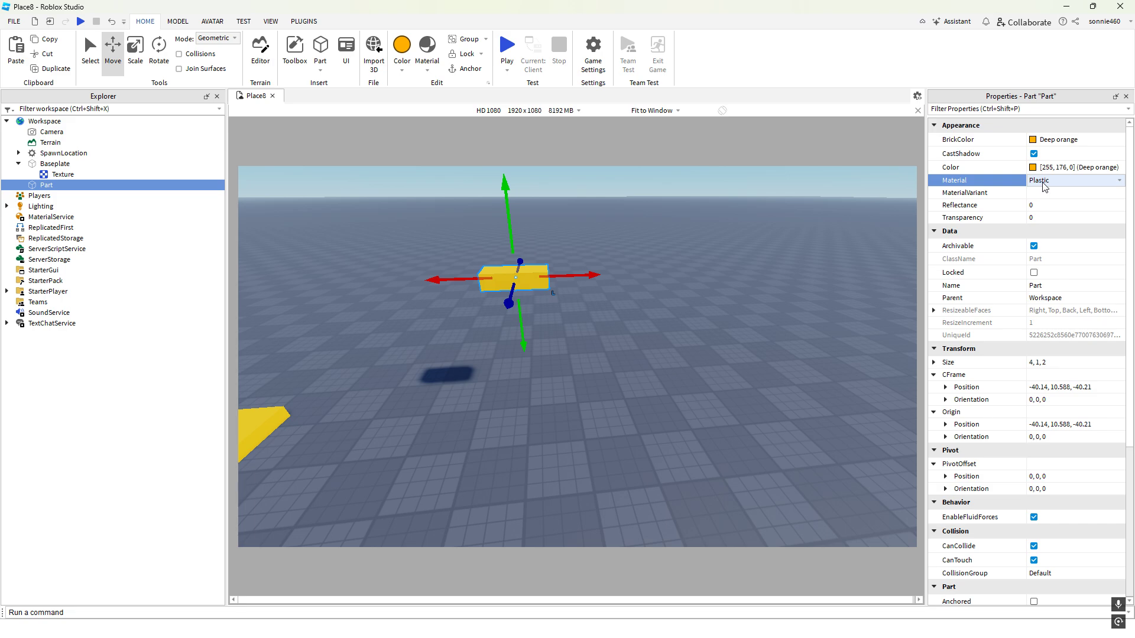
pyautogui.press('f')
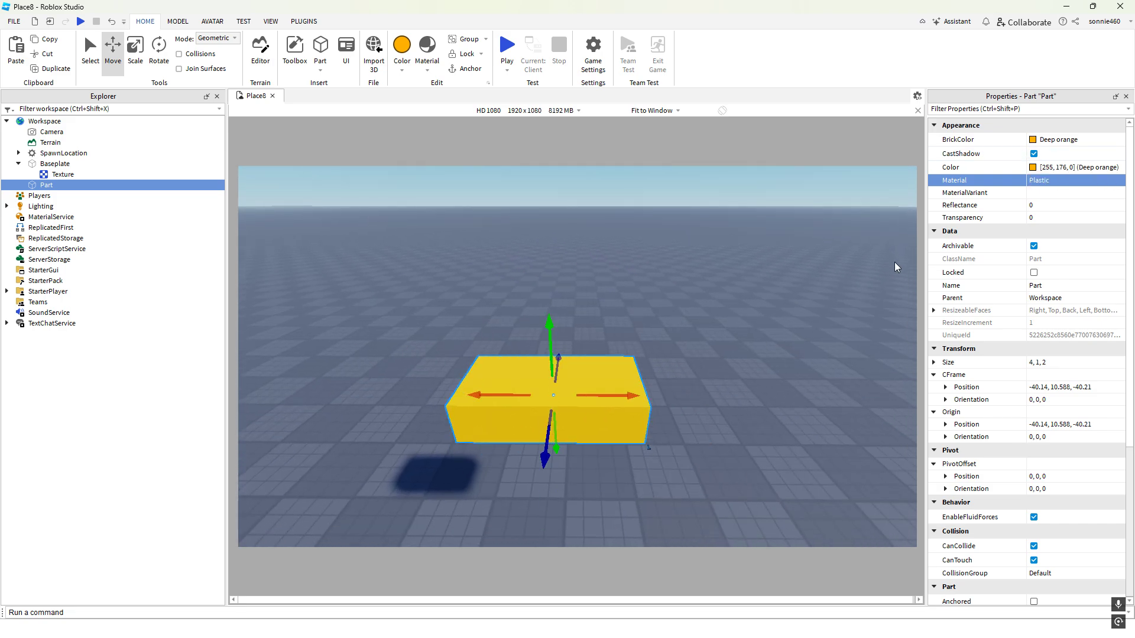
pyautogui.click(1047, 182)
pyautogui.scroll(-5, 730, 301)
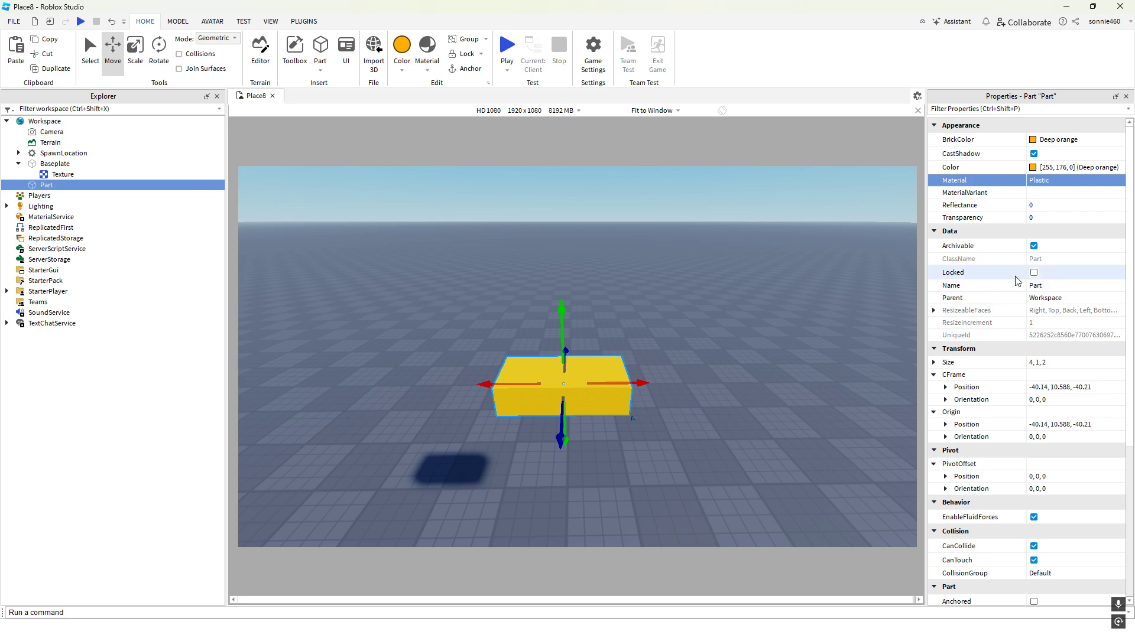
pyautogui.scroll(8, 766, 328)
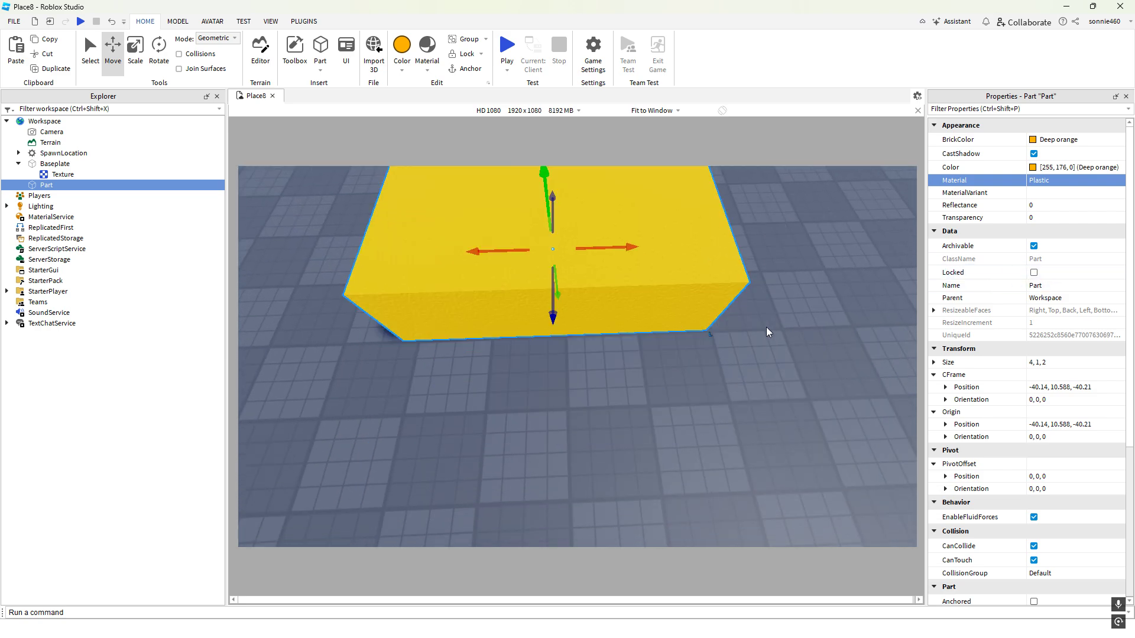
pyautogui.scroll(10, 766, 327)
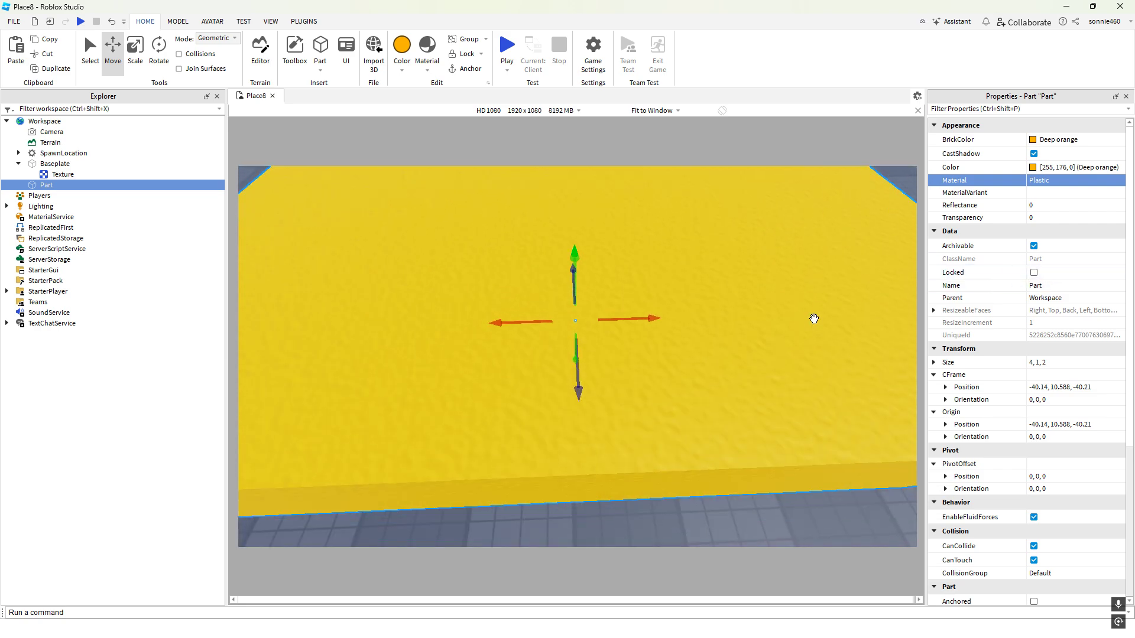
pyautogui.scroll(-2, 827, 357)
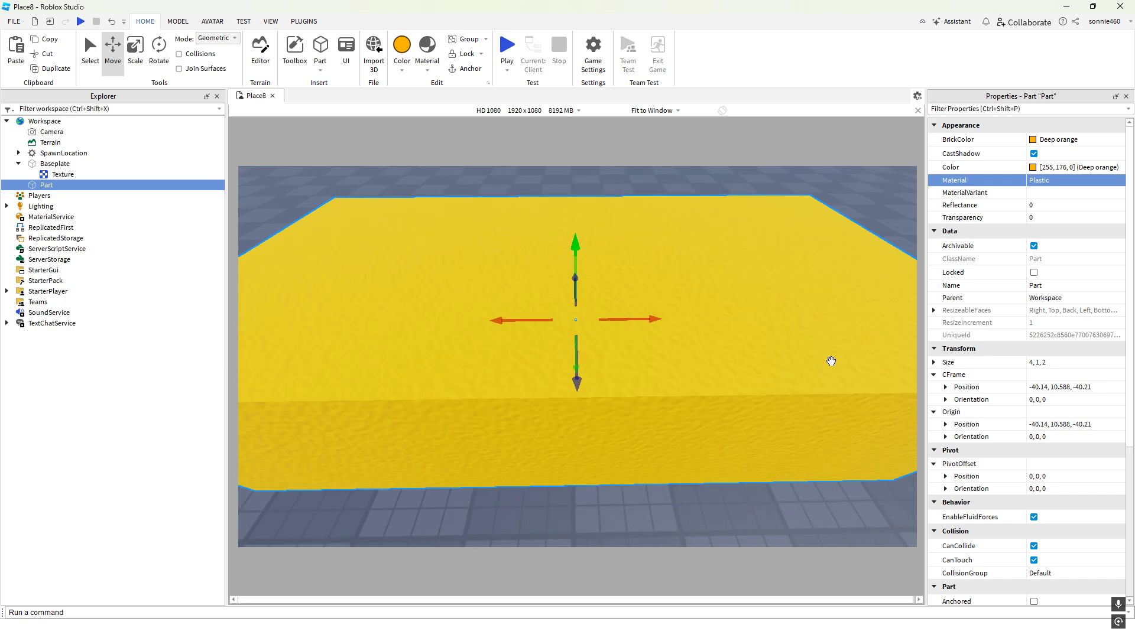
pyautogui.moveTo(816, 345)
pyautogui.mouseDown(button='right')
pyautogui.moveTo(808, 355)
pyautogui.moveTo(818, 342)
pyautogui.mouseUp(button='right')
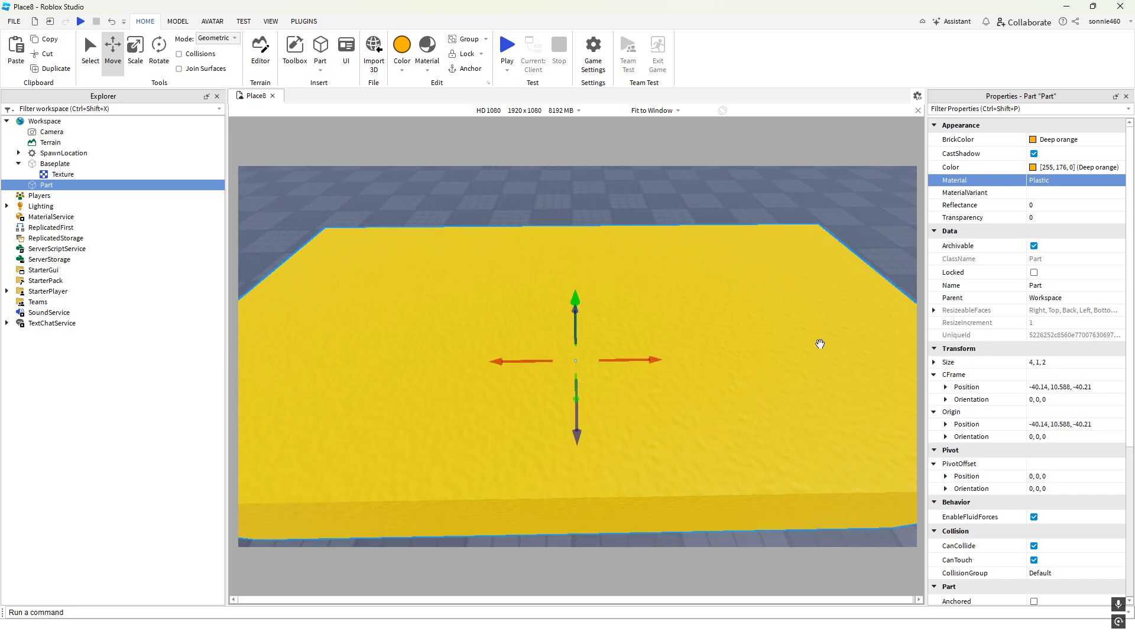
# Try the Asphalt, Basalt and Brick materials on the part
pyautogui.click(1049, 183)
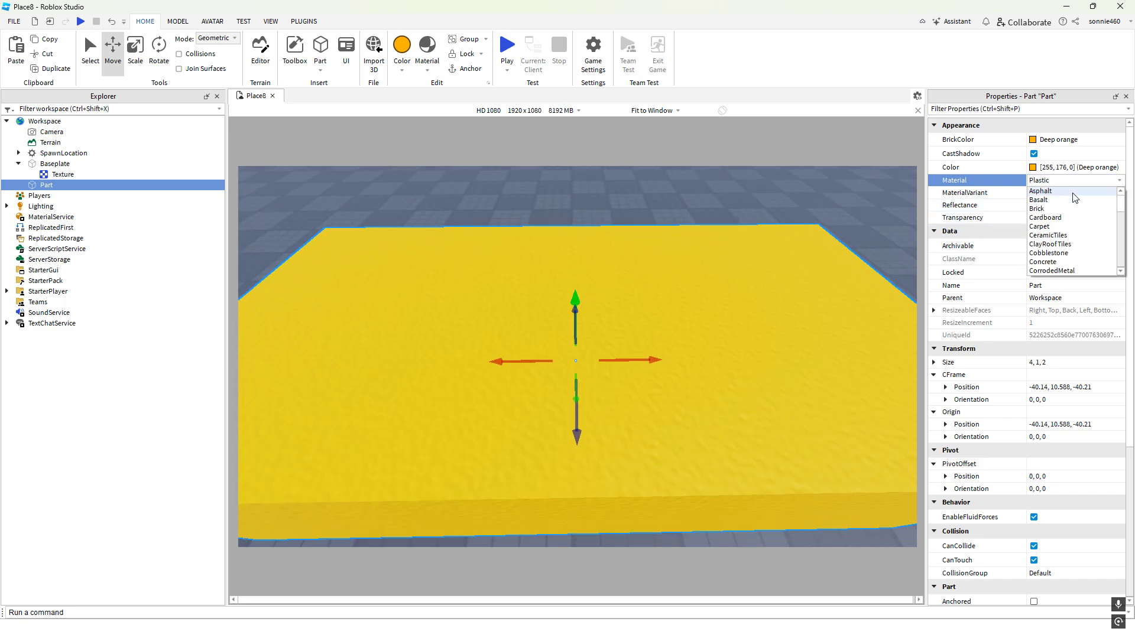
pyautogui.click(1043, 191)
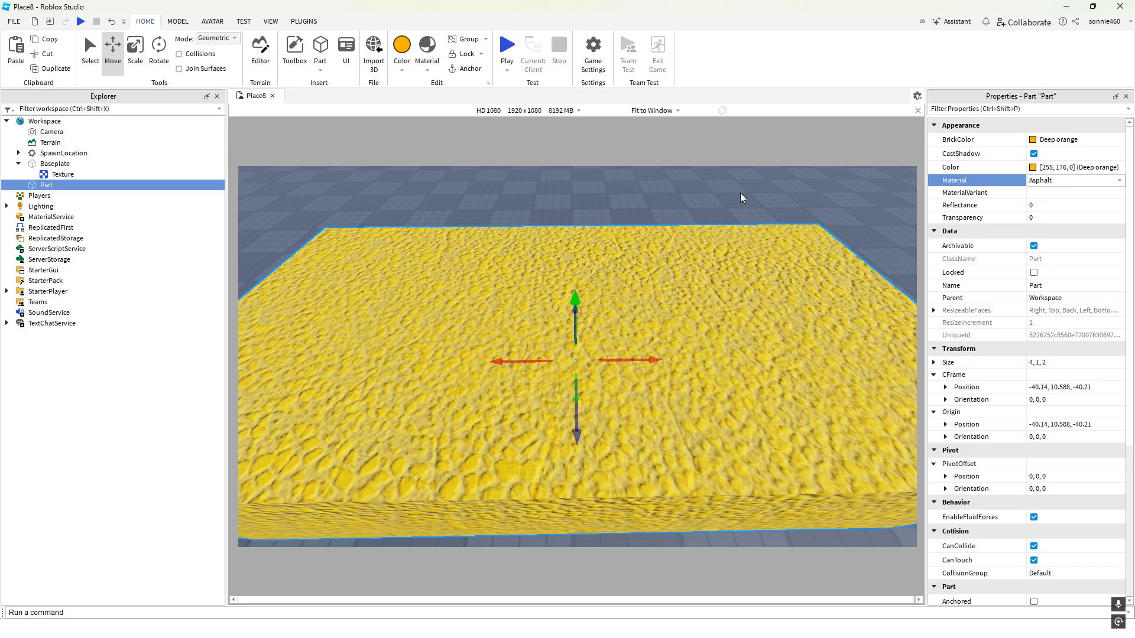
pyautogui.press('Down')
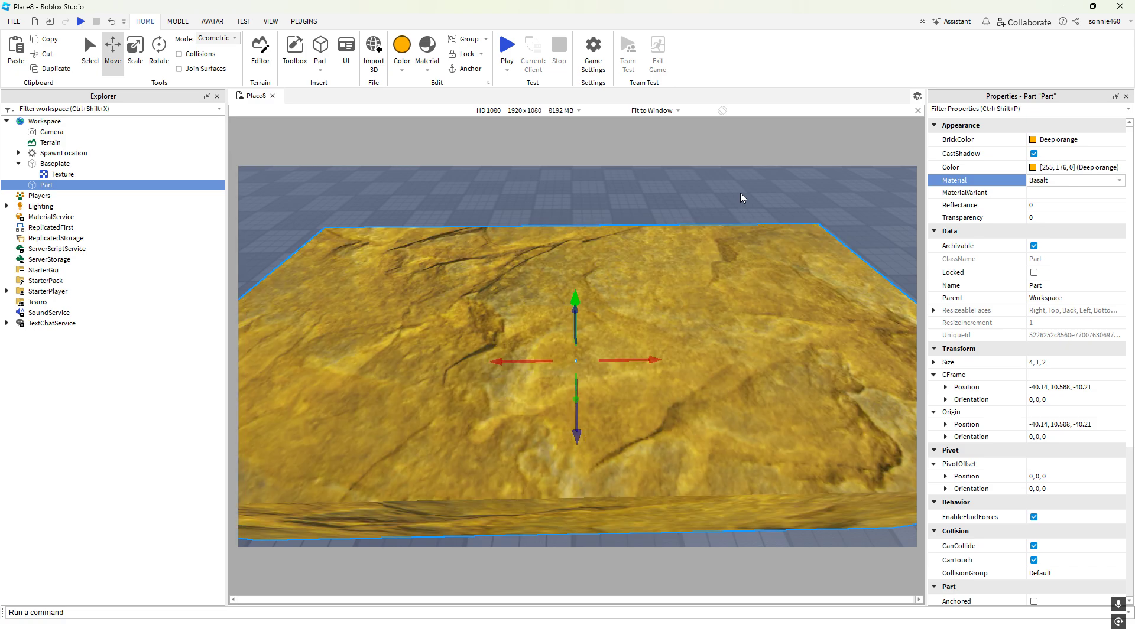
pyautogui.press('Up')
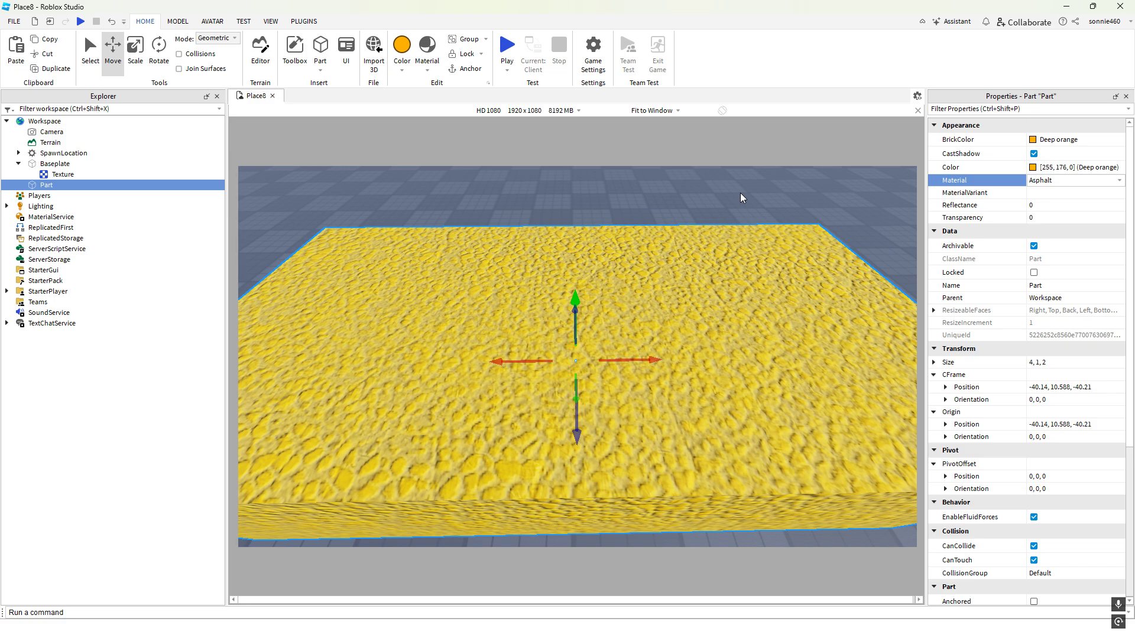
pyautogui.press('Down')
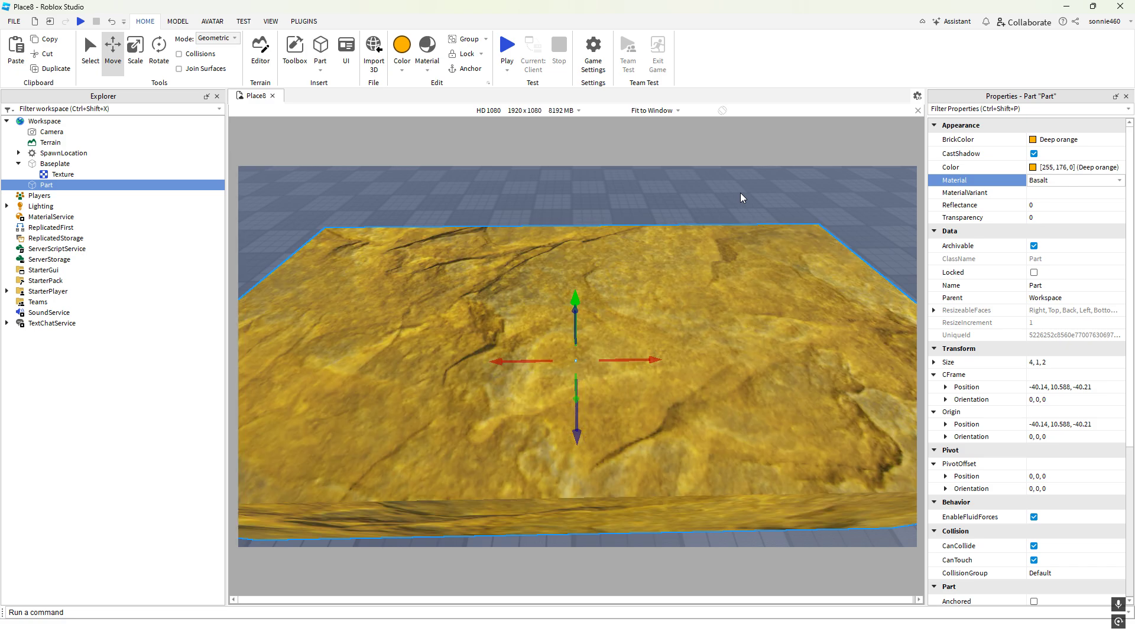
pyautogui.press('Down')
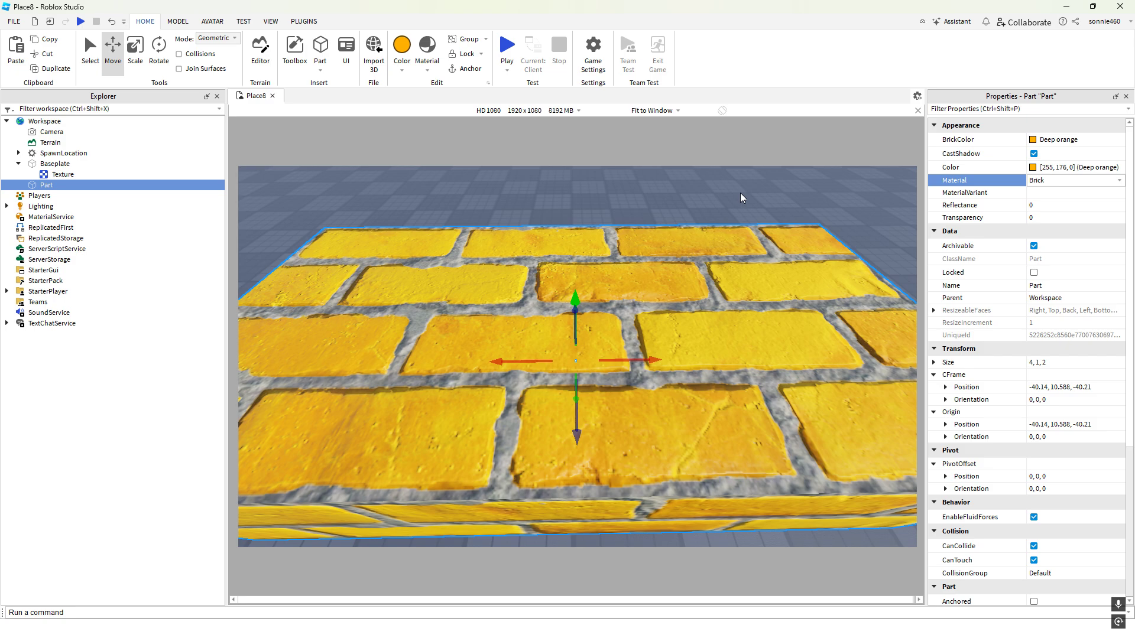
# Try further materials on the part from Cardboard through CeramicTiles and ClayRoofTiles to Concrete
pyautogui.press('Down')
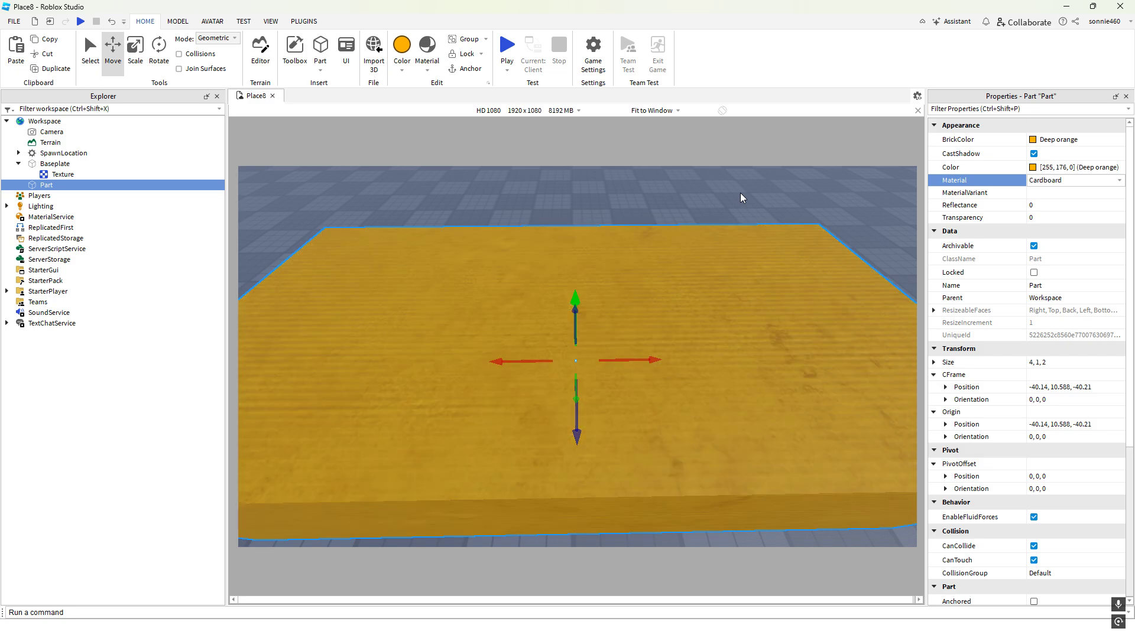
pyautogui.press('Down')
pyautogui.press('Down')
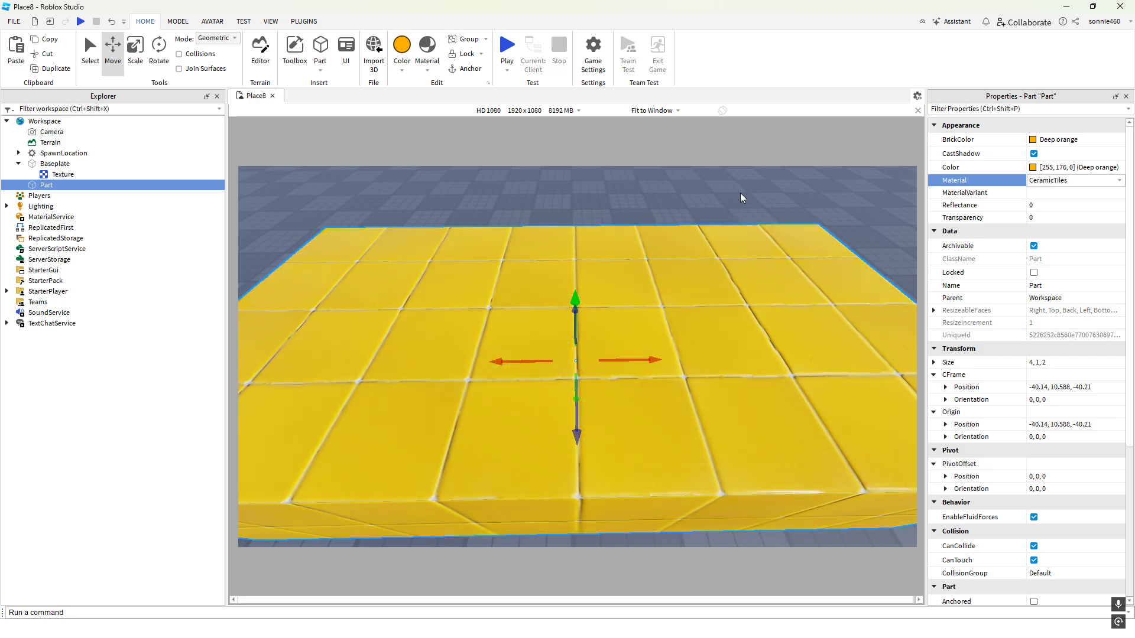
pyautogui.press('Down')
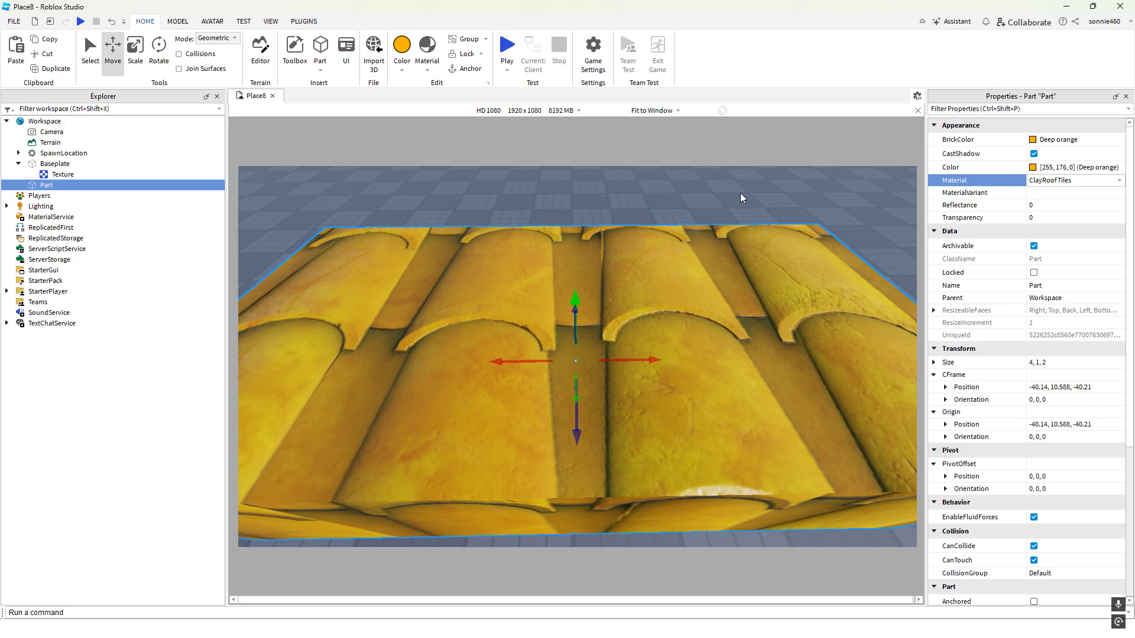
pyautogui.press('Down')
pyautogui.press('Down')
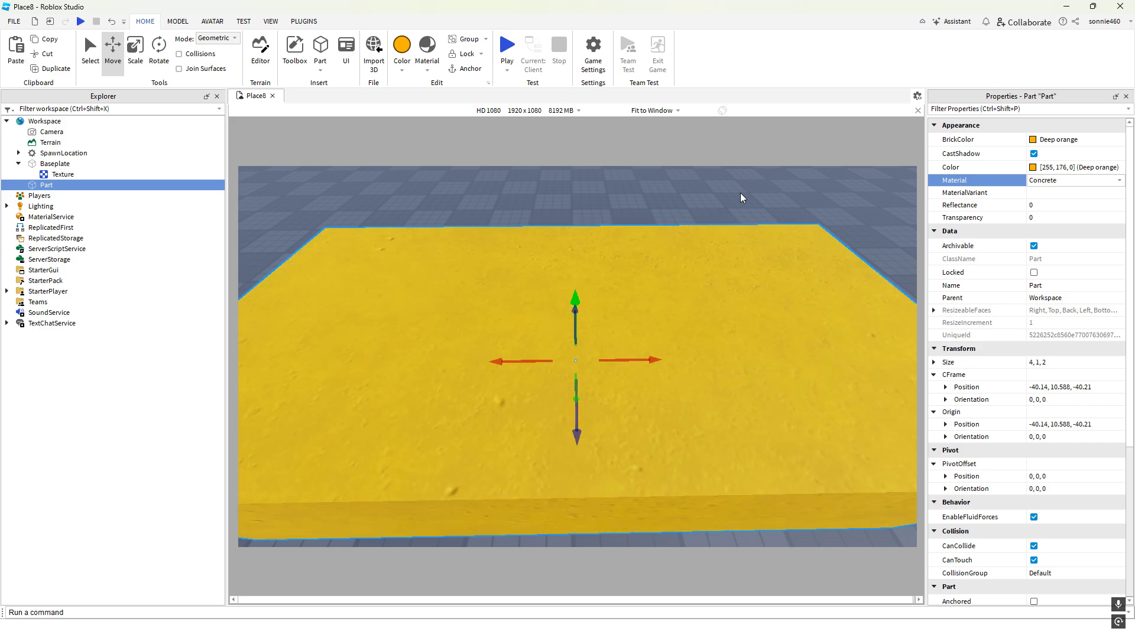
# Try the part's materials from CorrodedMetal through DiamondPlate and Foil to ForceField
pyautogui.press('Down')
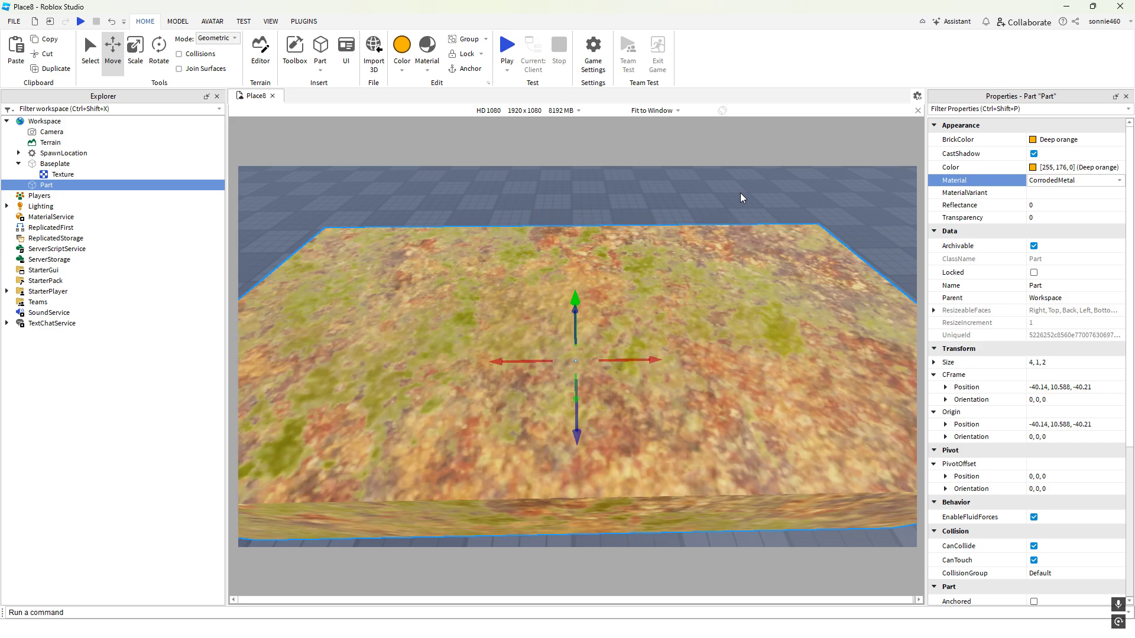
pyautogui.press('Down')
pyautogui.press('Down')
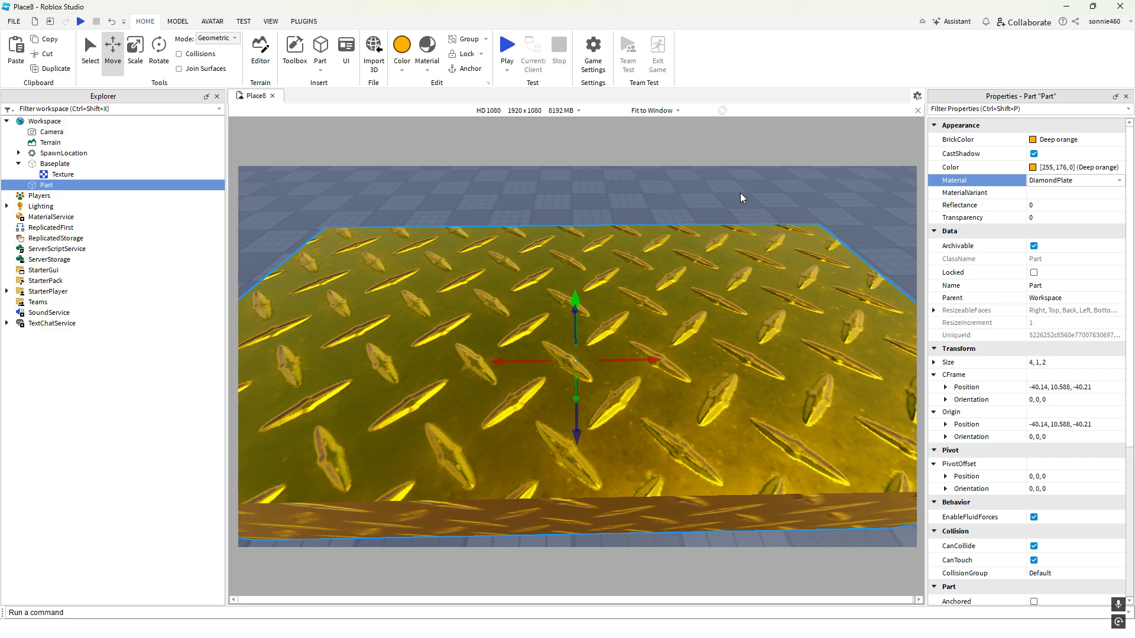
pyautogui.press('Down')
pyautogui.press('Down')
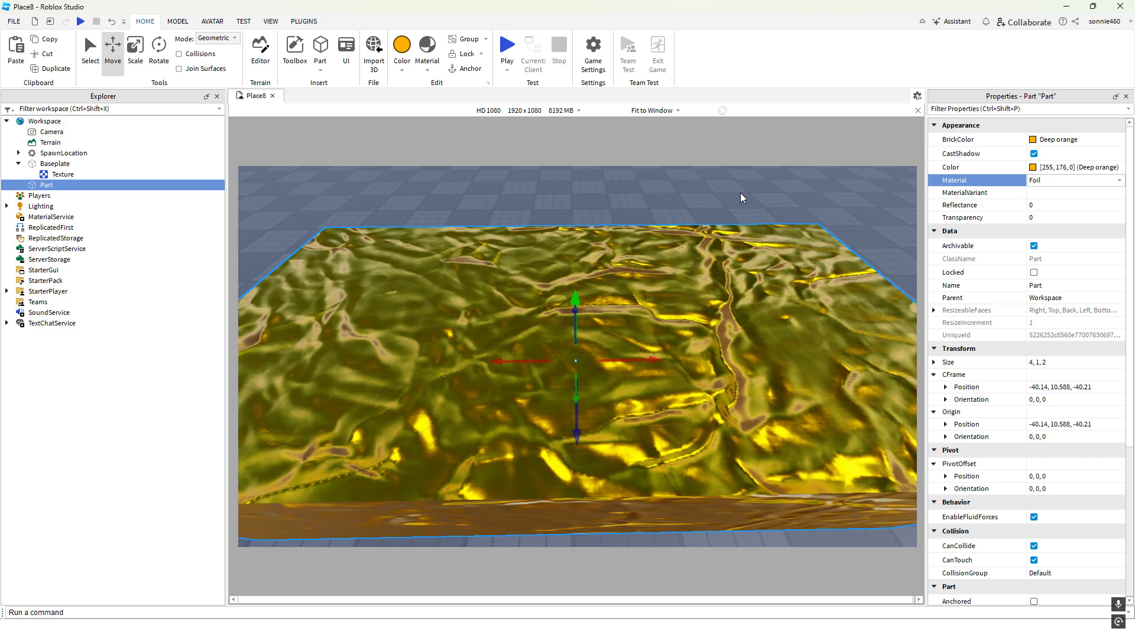
pyautogui.press('Down')
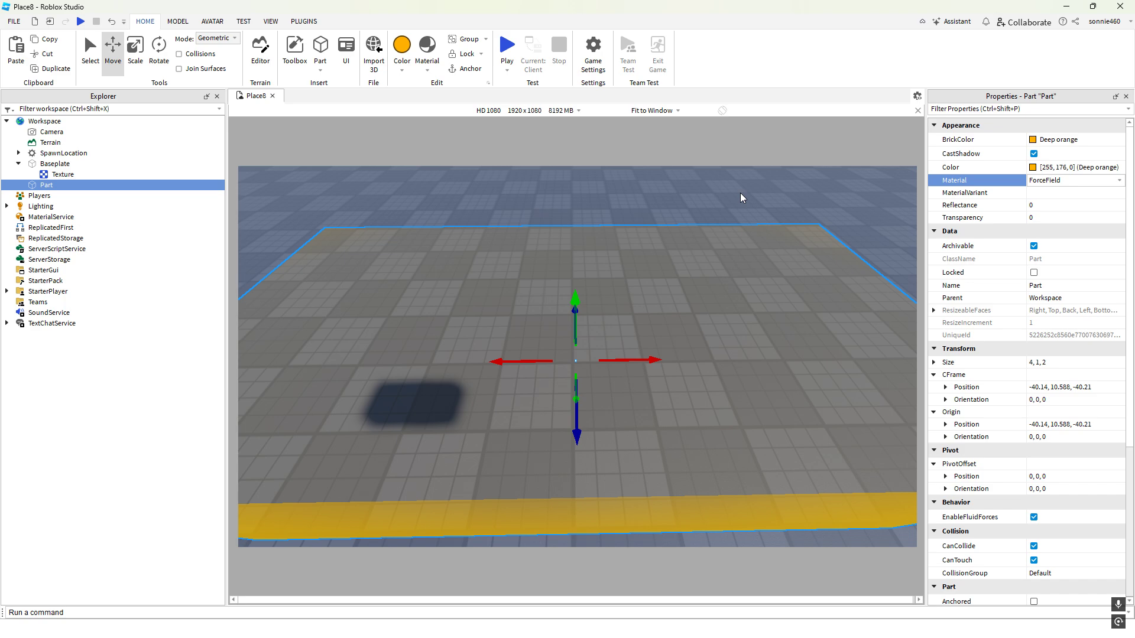
# Examine the ForceField part from different distances and sides, then reselect it
pyautogui.scroll(-5, 781, 337)
pyautogui.click(767, 396)
pyautogui.press('w')
pyautogui.moveTo(767, 396); pyautogui.dragTo(768, 396, button='right')
pyautogui.press('s')
pyautogui.press('q')
pyautogui.press('w')
pyautogui.press('s')
pyautogui.press('q')
pyautogui.press('d')
pyautogui.press('e')
pyautogui.press('d')
pyautogui.press('e')
pyautogui.press('a')
pyautogui.press('d')
pyautogui.press('d')
pyautogui.press('q')
pyautogui.press('e')
pyautogui.press('d')
pyautogui.press('e')
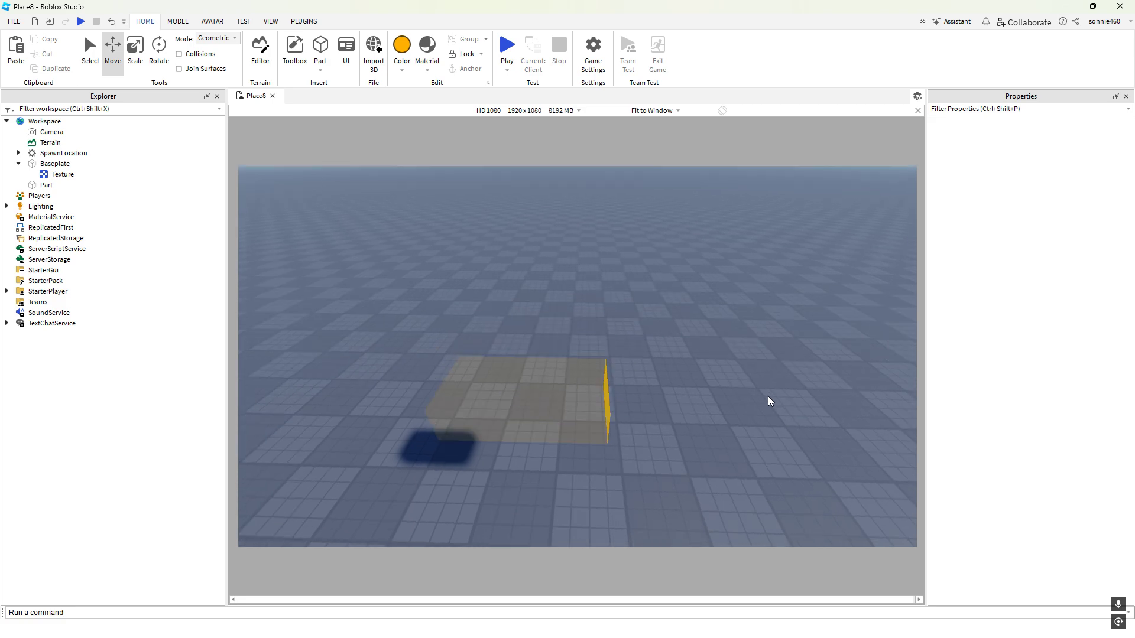
pyautogui.press('a')
pyautogui.click(590, 385)
pyautogui.press('d')
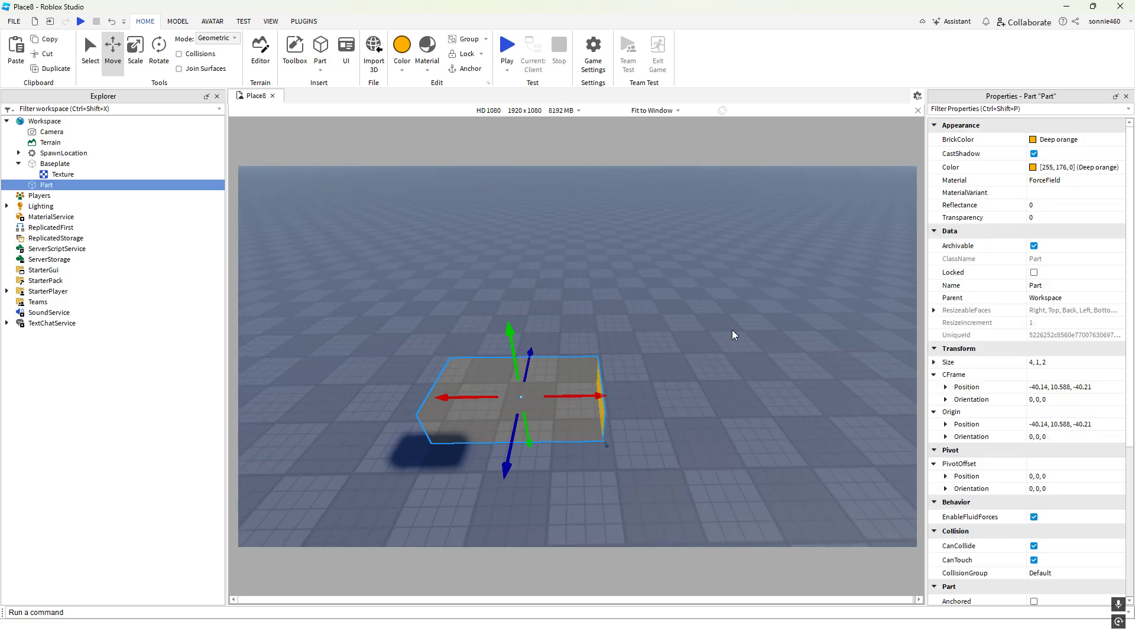
# Try the Glacier material on the part and view its surface up close
pyautogui.click(1050, 182)
pyautogui.moveTo(850, 264); pyautogui.dragTo(850, 263, button='right')
pyautogui.press('w')
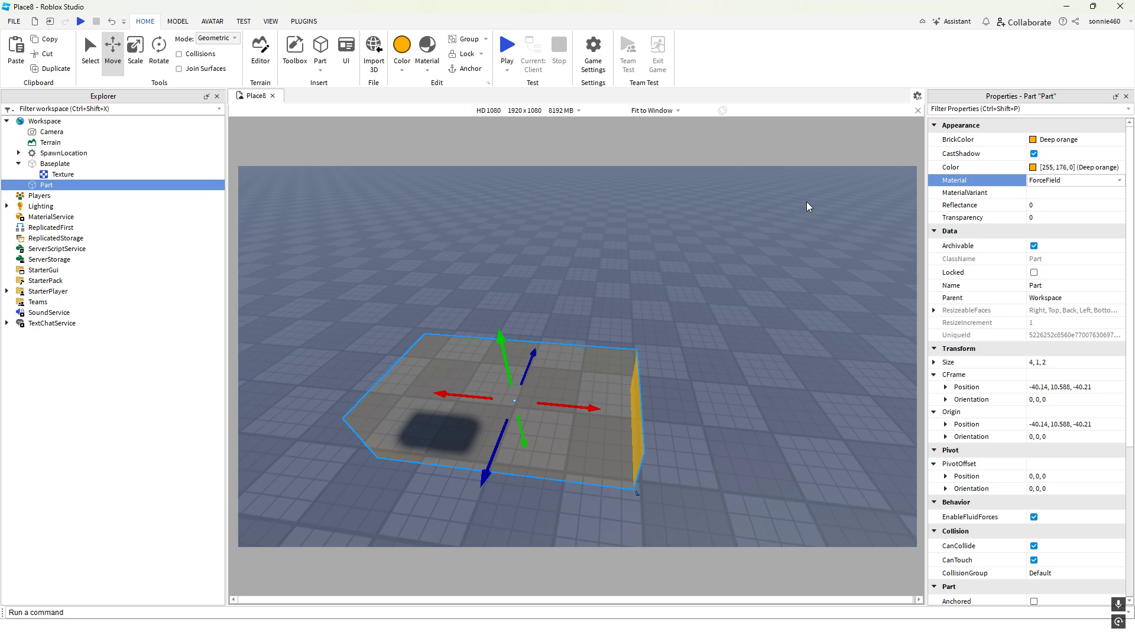
pyautogui.press('Down')
pyautogui.moveTo(806, 201); pyautogui.dragTo(794, 234, button='right')
pyautogui.press('a')
pyautogui.press('w')
# Try the Quill grey BrickColor on the Glacier part and view it from the side
pyautogui.click(1052, 140)
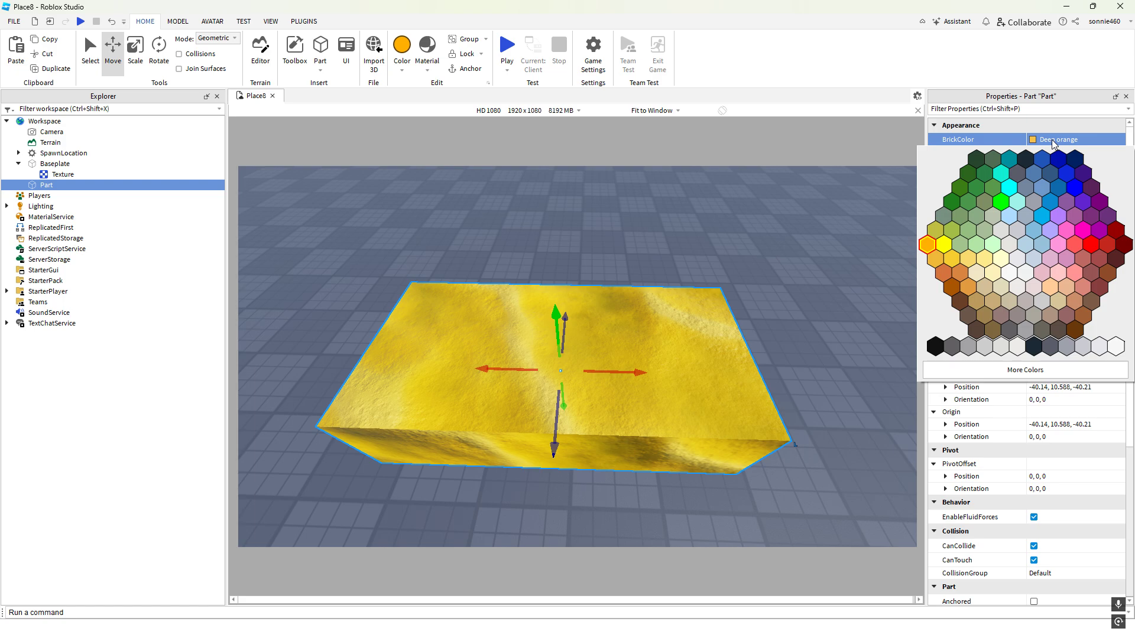
pyautogui.click(1006, 233)
pyautogui.moveTo(785, 328); pyautogui.dragTo(785, 327, button='right')
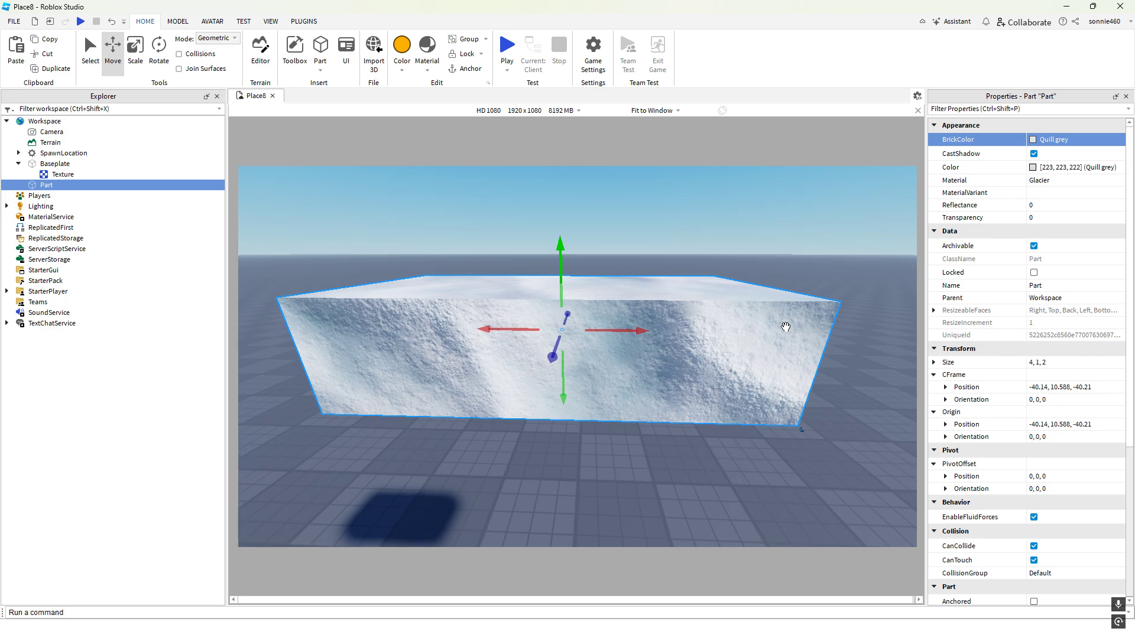
# Try the Glass material on the part and test its Reflectance, leaving the value at 0
pyautogui.click(1059, 183)
pyautogui.press('Down')
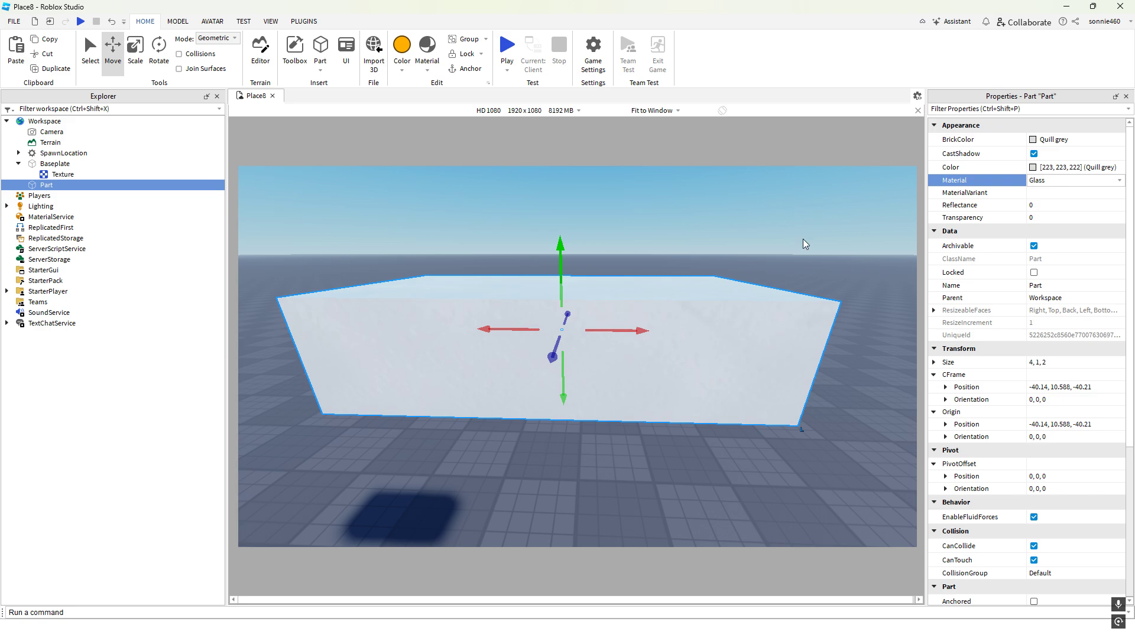
pyautogui.click(1050, 208)
pyautogui.moveTo(1068, 205); pyautogui.dragTo(1029, 207)
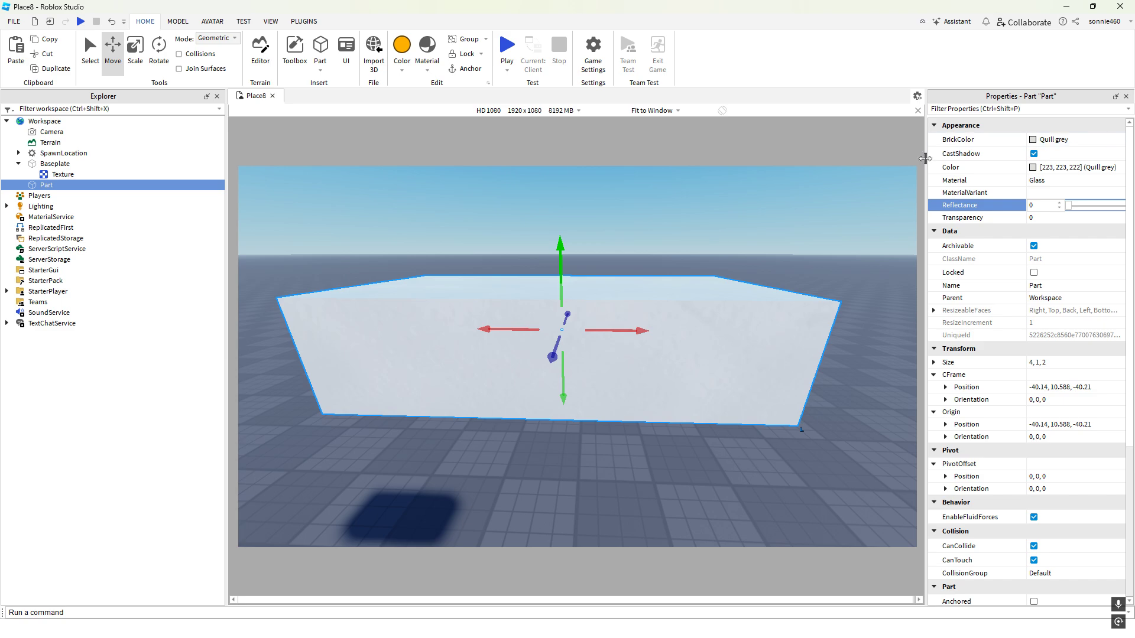
# Set the part's material to Grass
pyautogui.click(1053, 179)
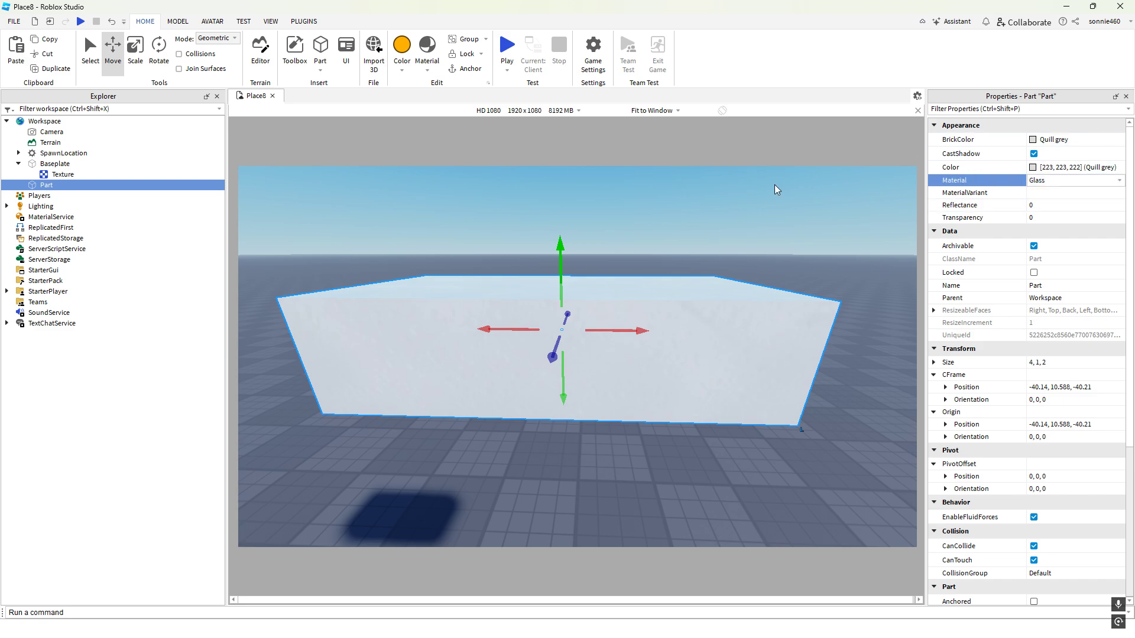
pyautogui.press('Down')
pyautogui.press('Down')
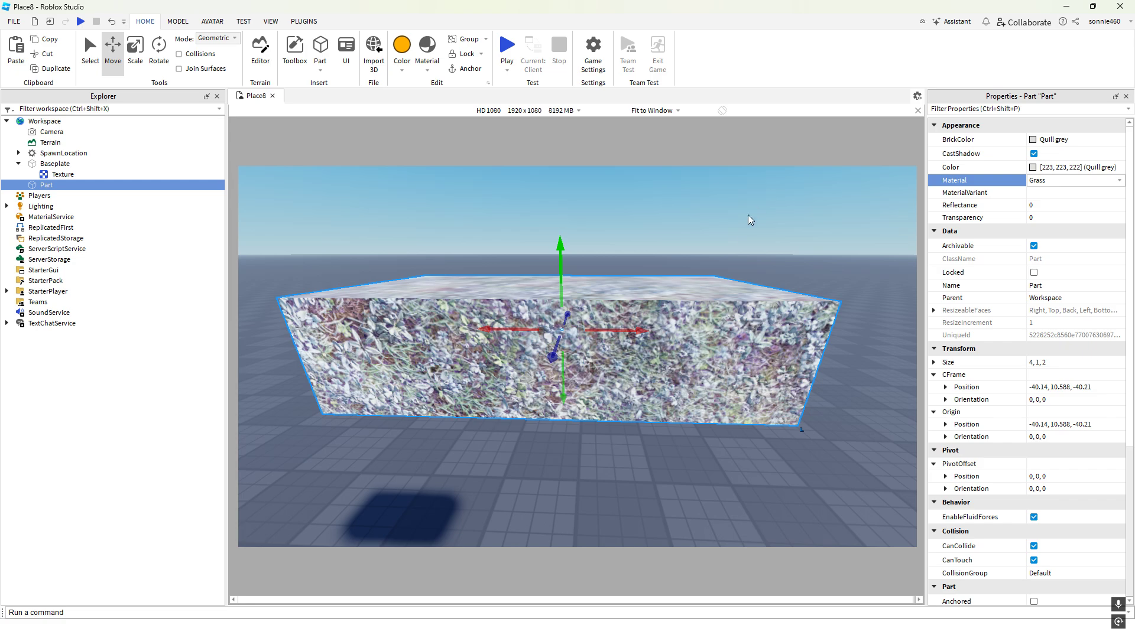
# Lower the part towards the baseplate to a height of about 1.1 studs
pyautogui.moveTo(747, 214); pyautogui.dragTo(736, 264, button='right')
pyautogui.scroll(-5, 736, 263)
pyautogui.moveTo(576, 302); pyautogui.dragTo(576, 272)
# Scale the part horizontally into a large ground slab of about 196 by 94 studs
pyautogui.click(137, 63)
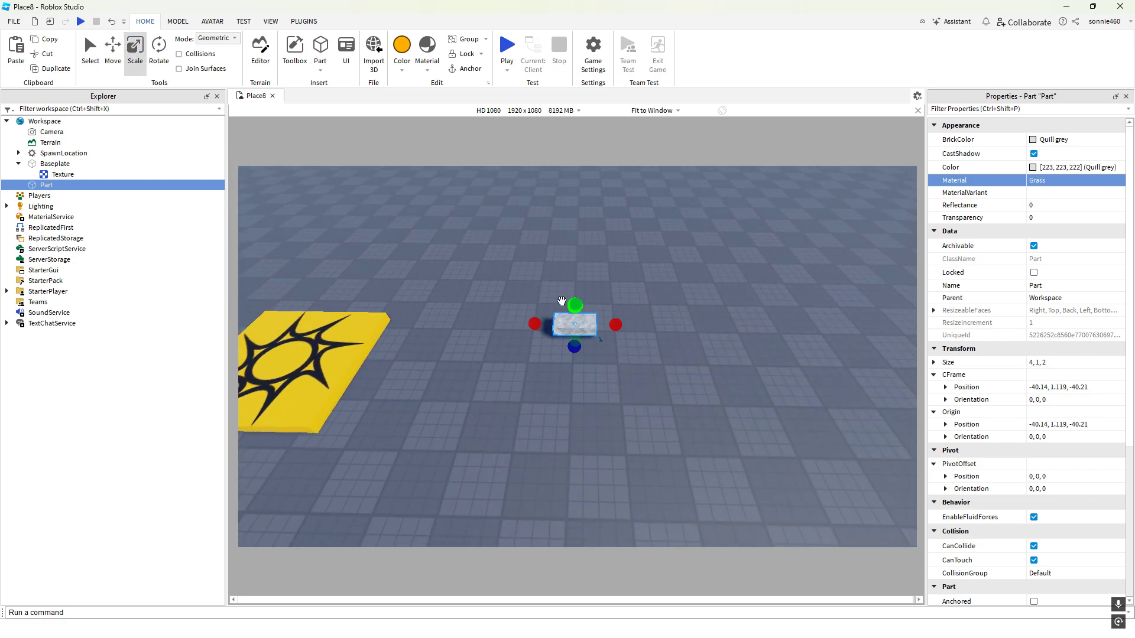
pyautogui.moveTo(574, 304); pyautogui.dragTo(569, 340, button='right')
pyautogui.moveTo(568, 340); pyautogui.dragTo(341, 203)
pyautogui.moveTo(473, 289); pyautogui.dragTo(488, 260, button='right')
pyautogui.moveTo(487, 261); pyautogui.dragTo(860, 199)
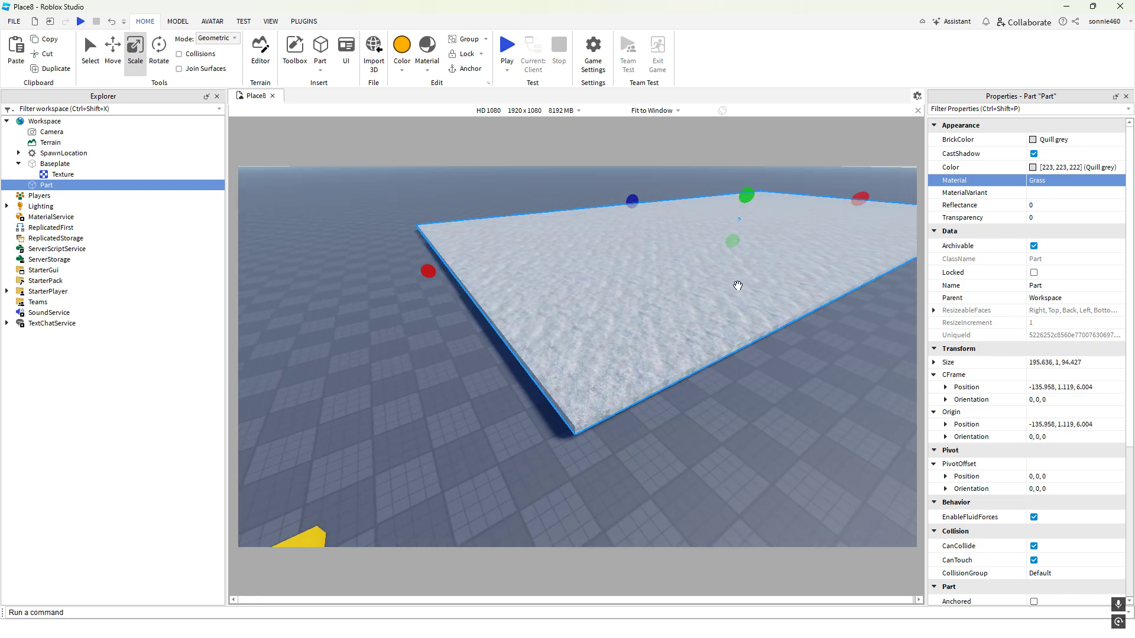
# Set the BrickColor of the grass slab to Bright green
pyautogui.moveTo(737, 285); pyautogui.dragTo(906, 179, button='right')
pyautogui.click(1041, 140)
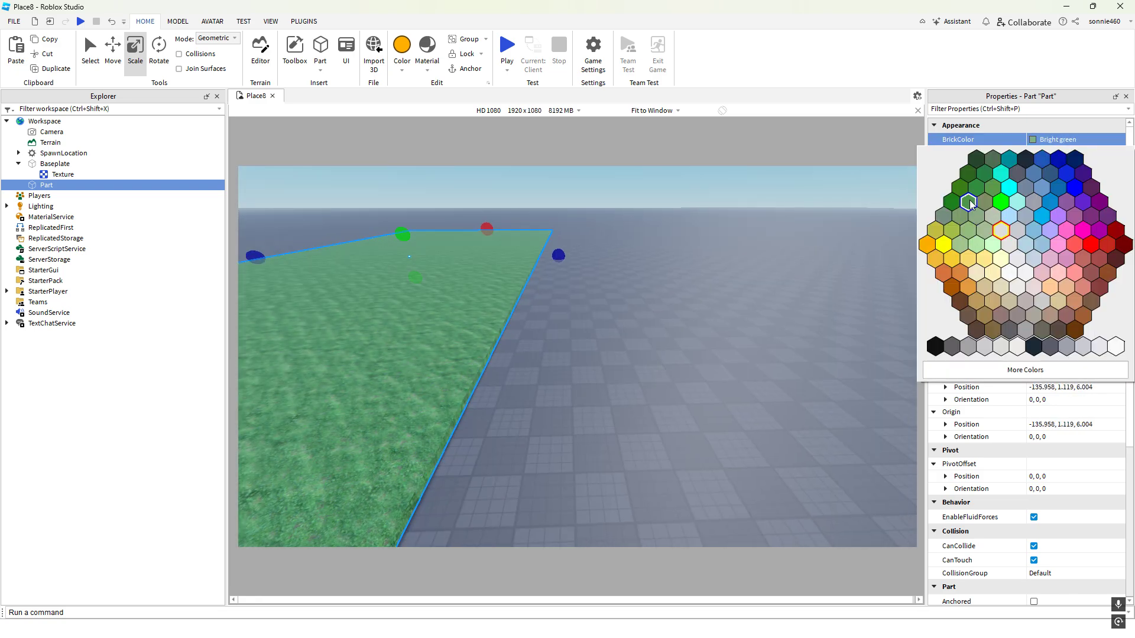
pyautogui.click(974, 203)
pyautogui.moveTo(708, 295); pyautogui.dragTo(708, 295, button='right')
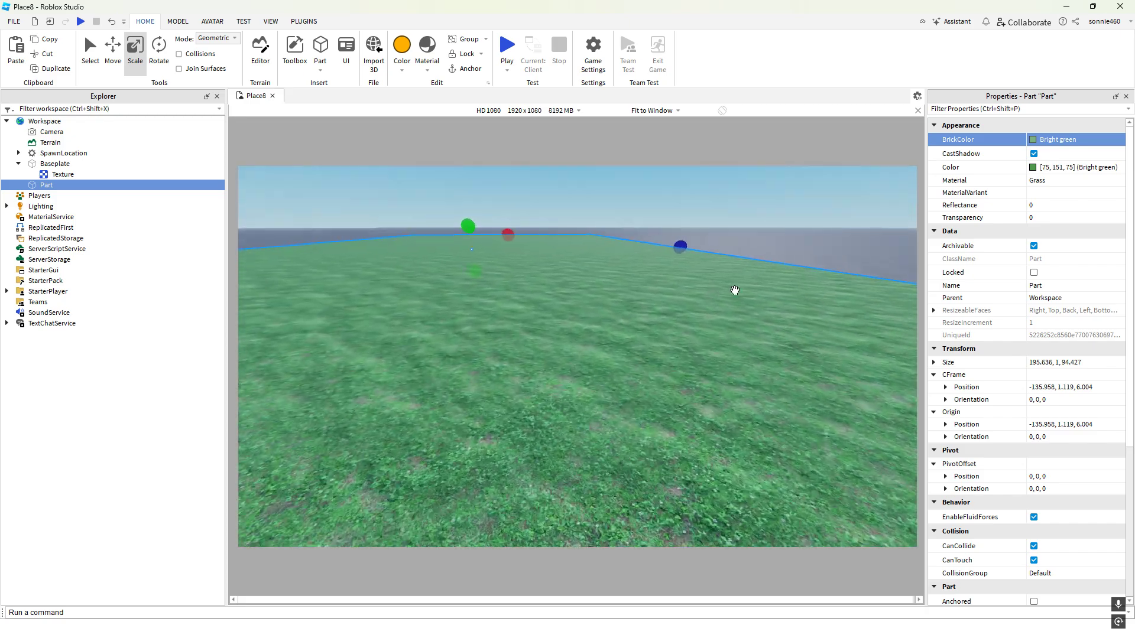
# Anchor the grass slab so that it stays fixed in place
pyautogui.press('a')
pyautogui.scroll(-5, 1087, 332)
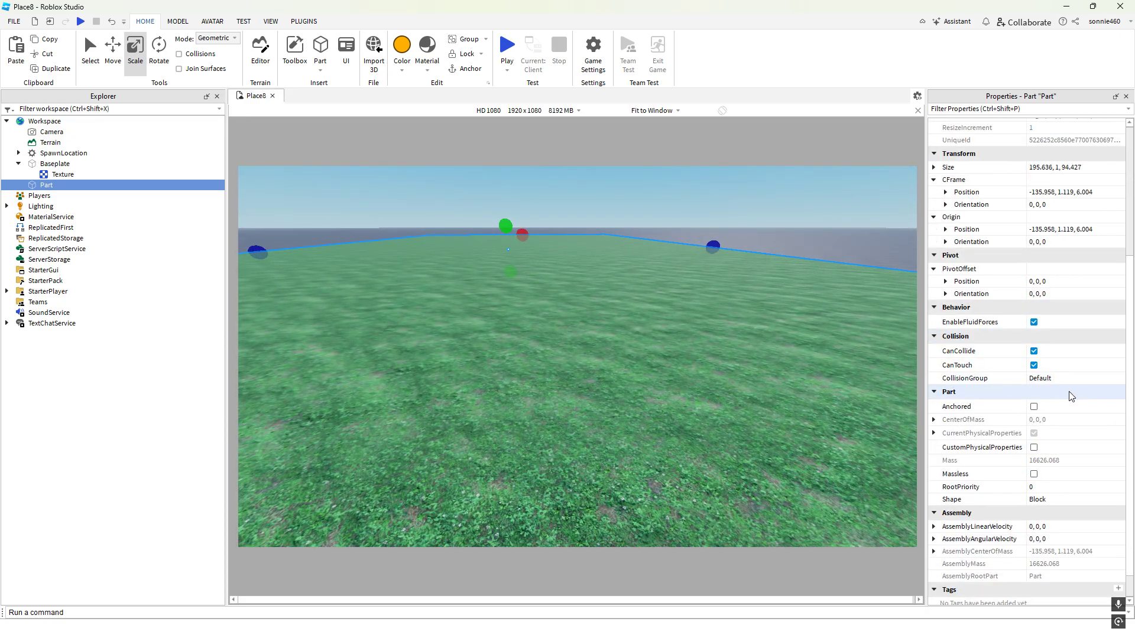
pyautogui.click(1055, 406)
pyautogui.scroll(1, 1051, 370)
pyautogui.scroll(4, 1048, 367)
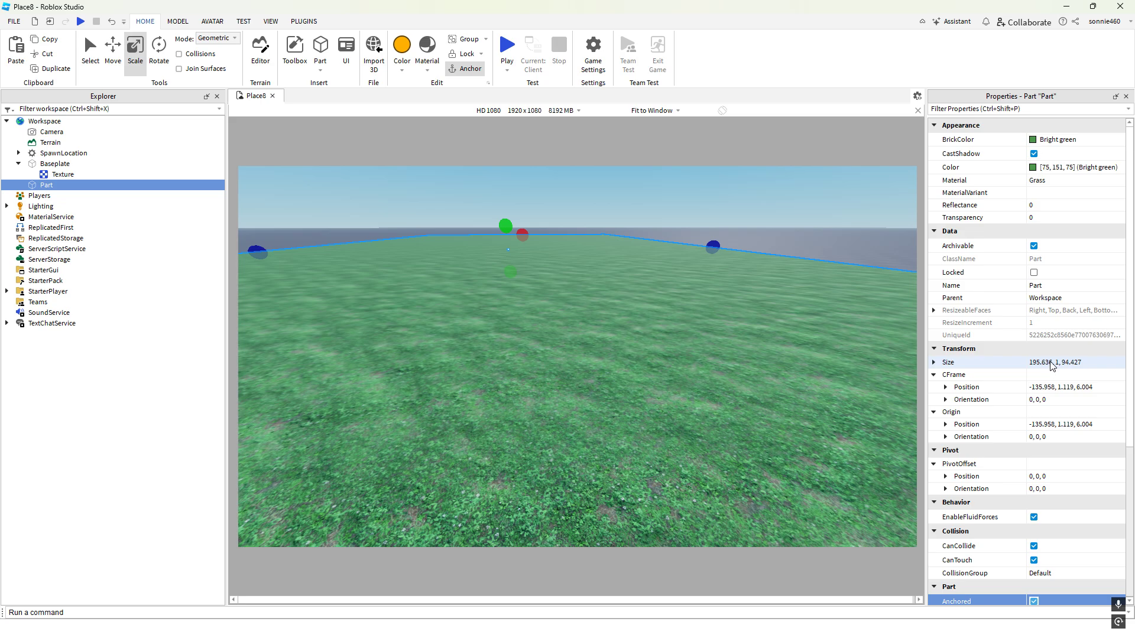
# Examine the green grass slab from several angles, deselecting it to see its surface without handles
pyautogui.moveTo(866, 319); pyautogui.dragTo(771, 321, button='middle')
pyautogui.press('a')
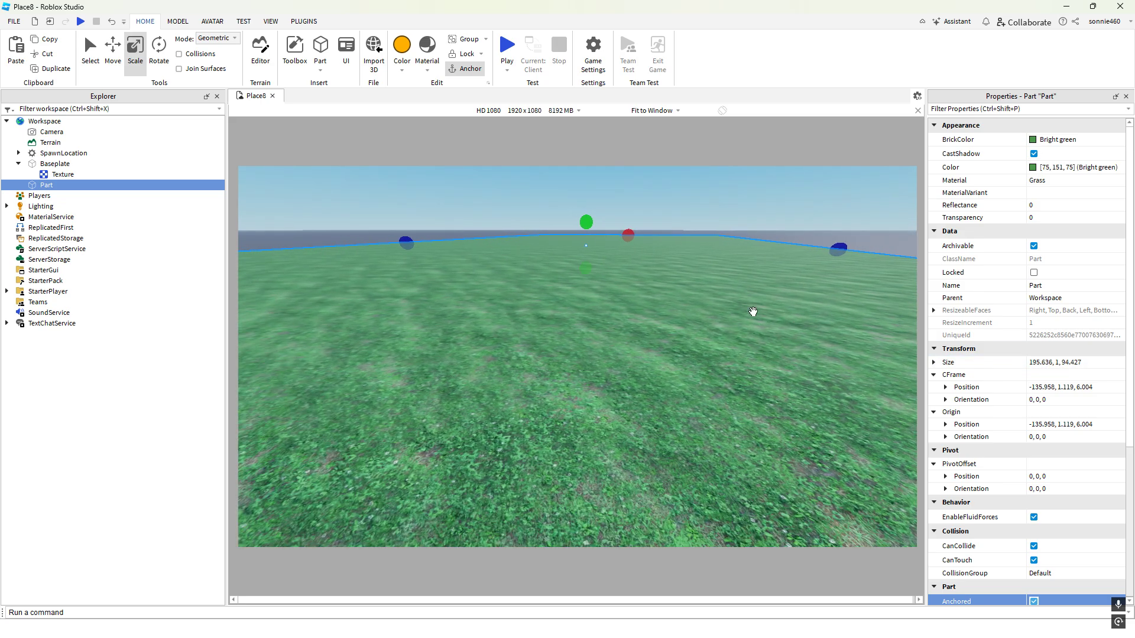
pyautogui.press('d')
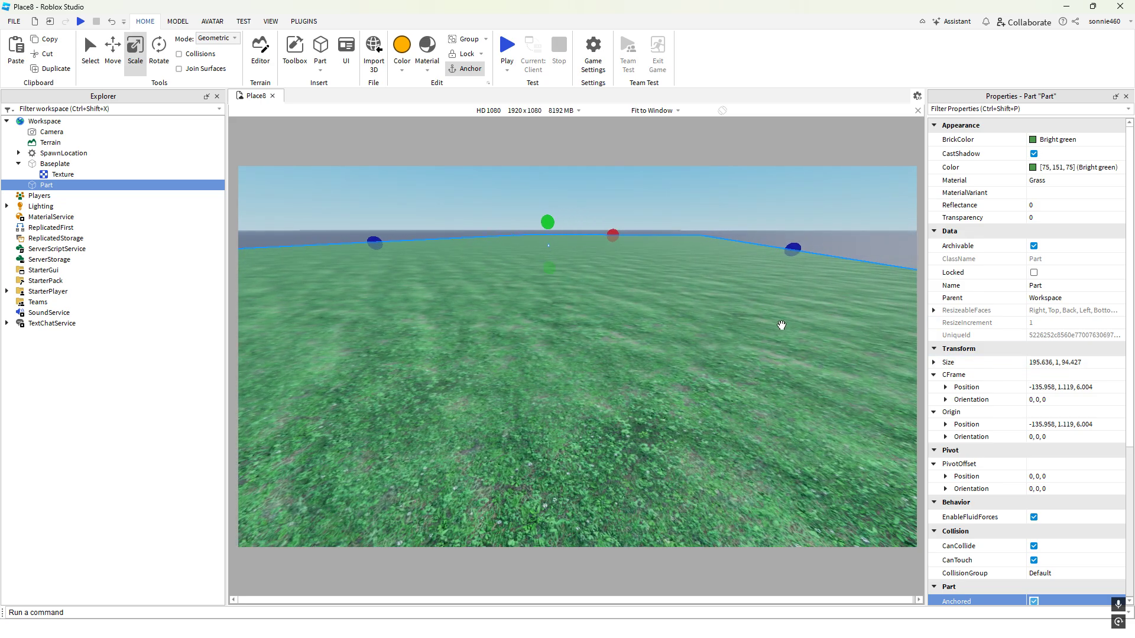
pyautogui.moveTo(766, 328); pyautogui.dragTo(765, 329, button='right')
pyautogui.press('d')
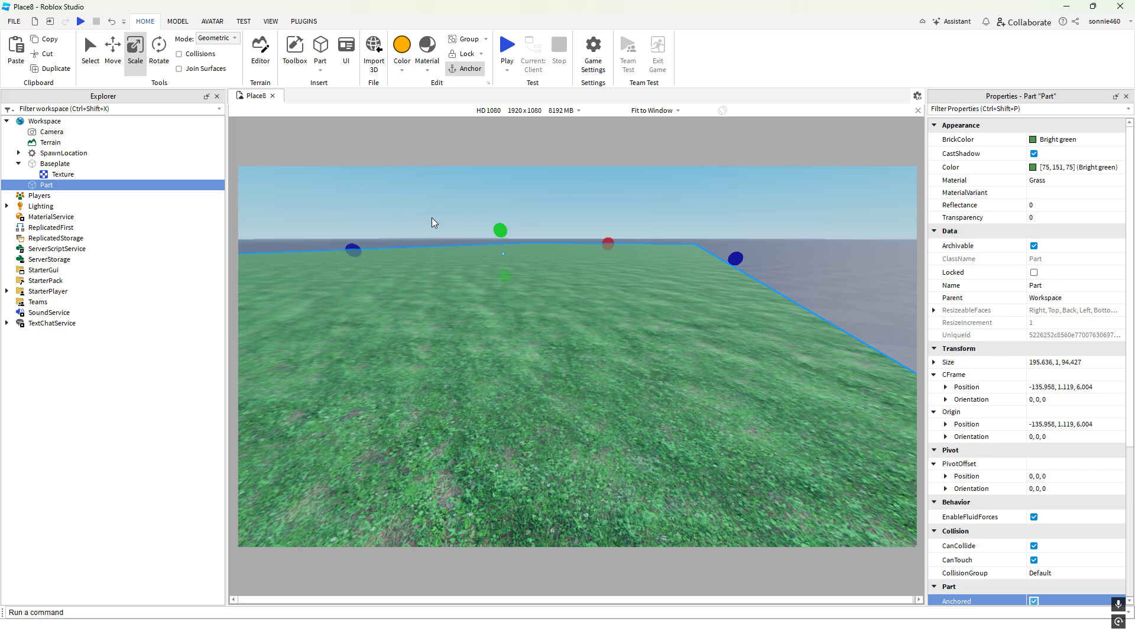
pyautogui.click(484, 193)
pyautogui.press('d')
pyautogui.moveTo(484, 193); pyautogui.dragTo(496, 224, button='right')
pyautogui.press('a')
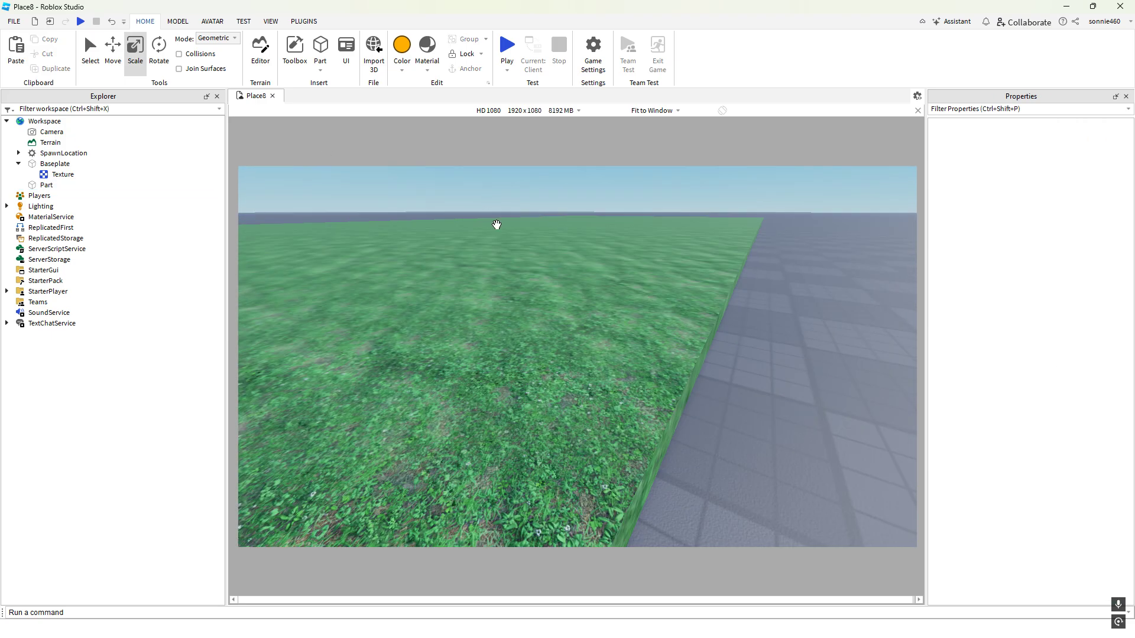
pyautogui.click(550, 301)
pyautogui.moveTo(550, 301); pyautogui.dragTo(550, 301, button='right')
pyautogui.moveTo(551, 301); pyautogui.dragTo(699, 264, button='right')
pyautogui.click(721, 265)
pyautogui.press('a')
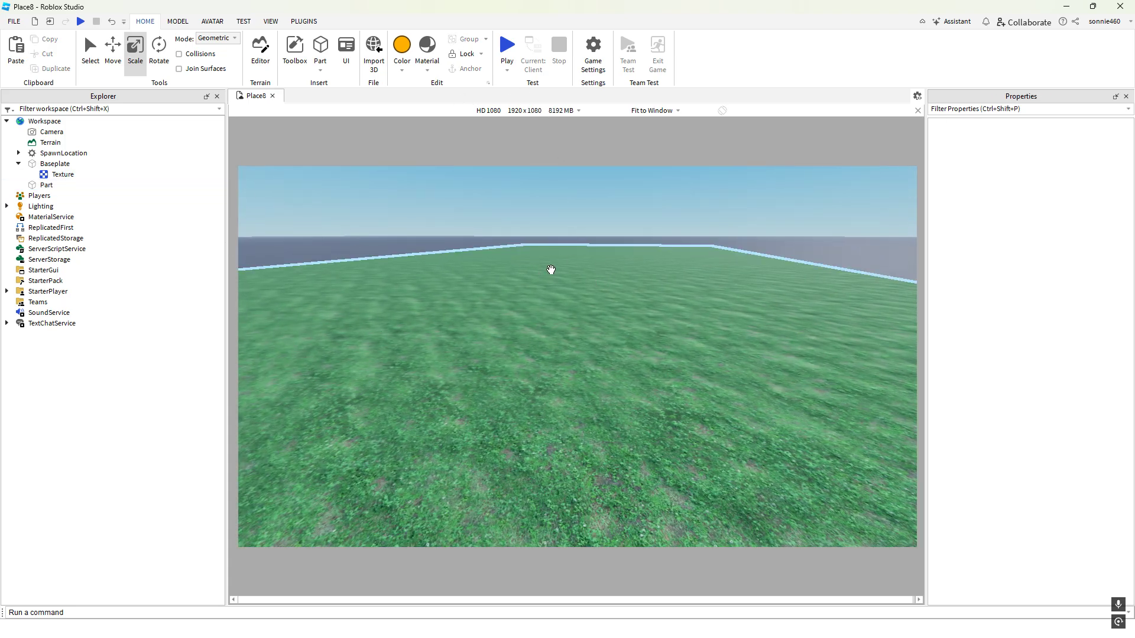
pyautogui.press('d')
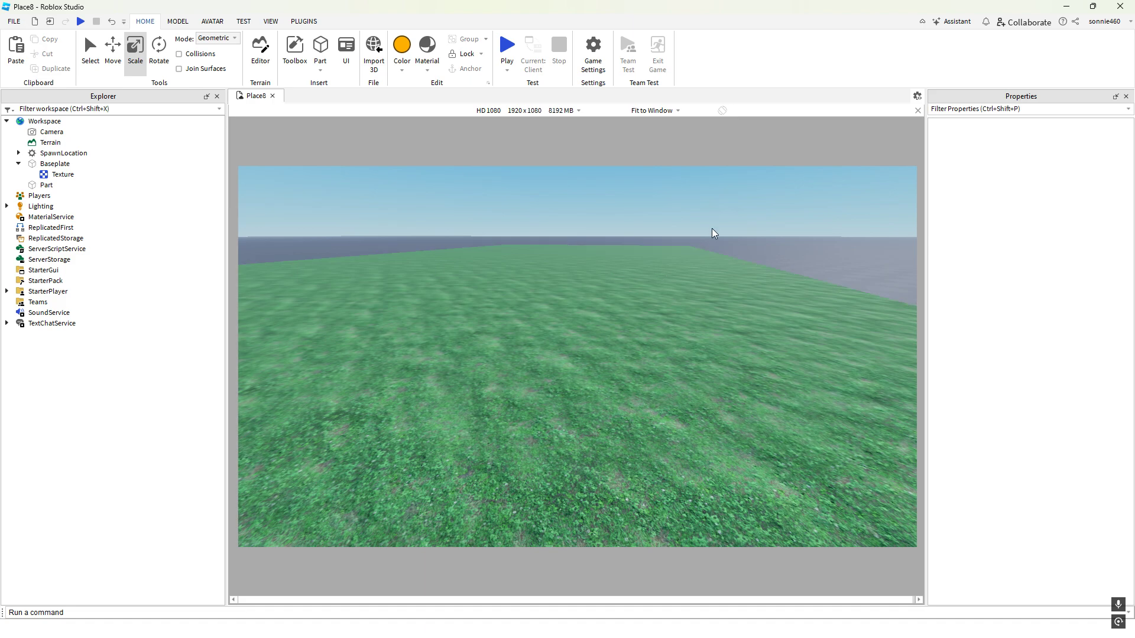
# Examine the grass slab's surface and edge up close from several angles
pyautogui.press('w')
pyautogui.moveTo(781, 244); pyautogui.dragTo(782, 244, button='right')
pyautogui.press('d')
pyautogui.press('d')
pyautogui.press('d')
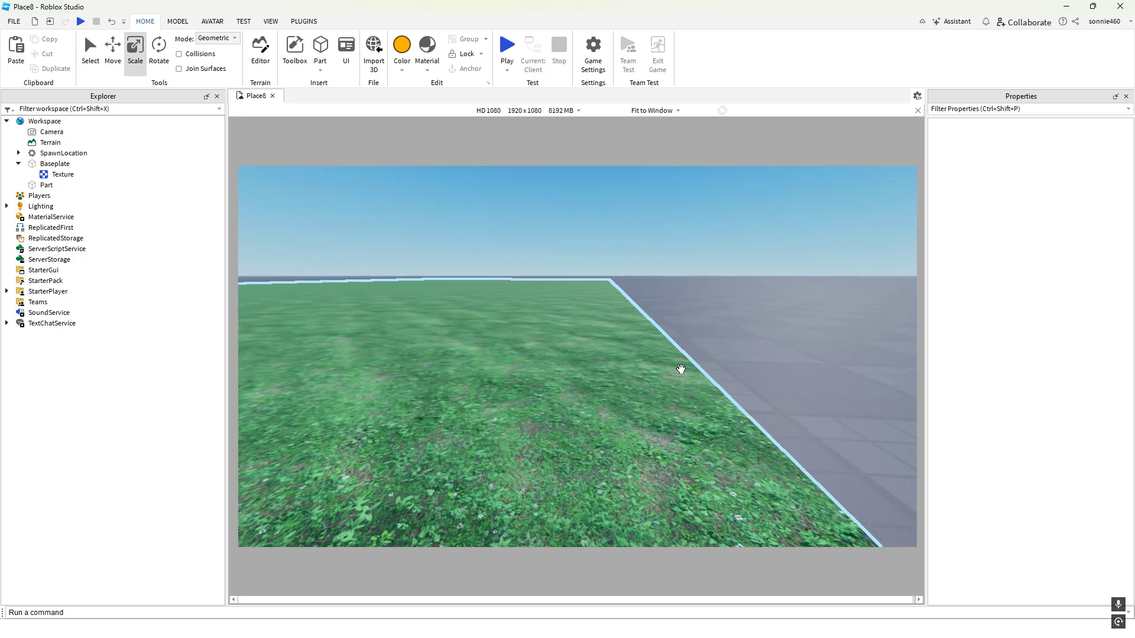
pyautogui.moveTo(729, 357); pyautogui.dragTo(756, 357, button='right')
pyautogui.press('w')
pyautogui.press('q')
pyautogui.press('e')
pyautogui.press('w')
pyautogui.press('d')
pyautogui.press('w')
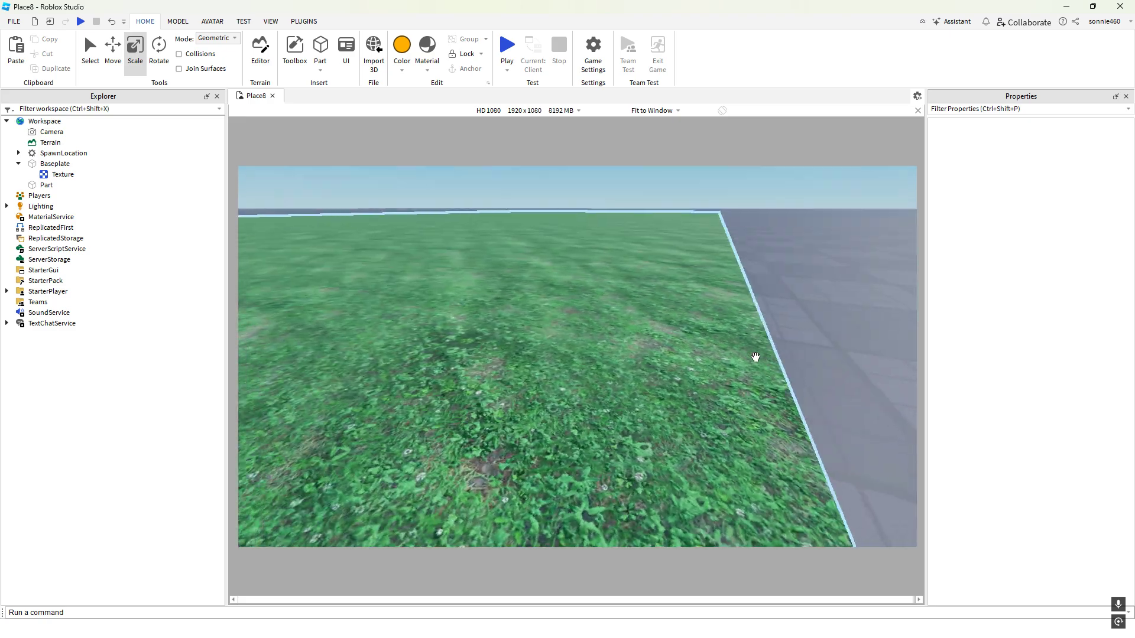
# Set the Material of the grass slab to Ground
pyautogui.click(653, 346)
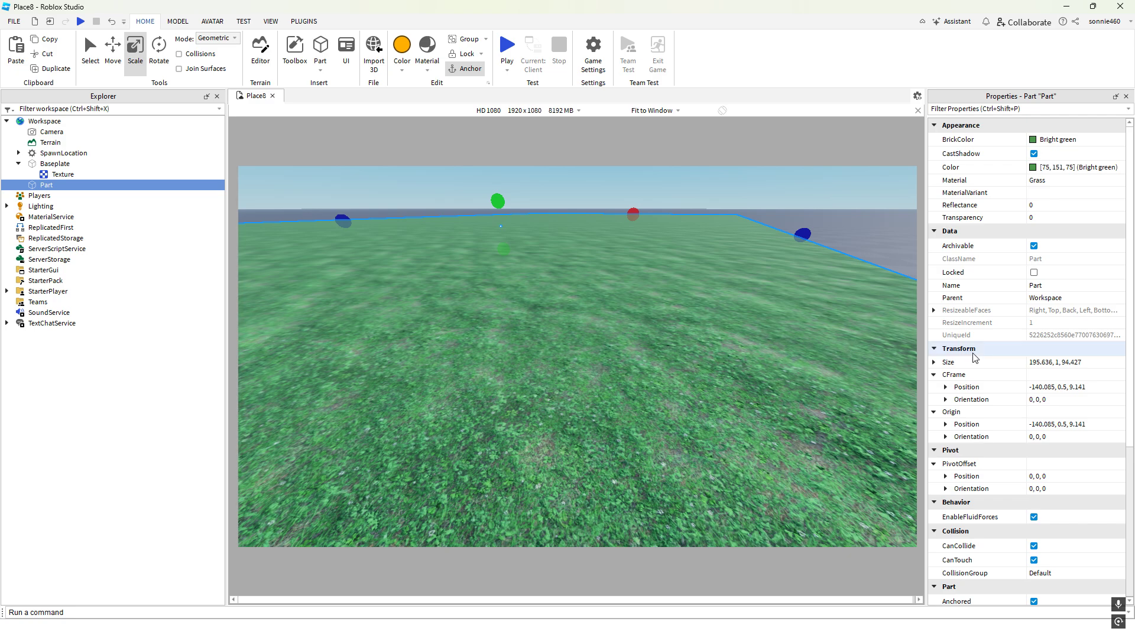
pyautogui.scroll(-5, 995, 342)
pyautogui.scroll(5, 997, 341)
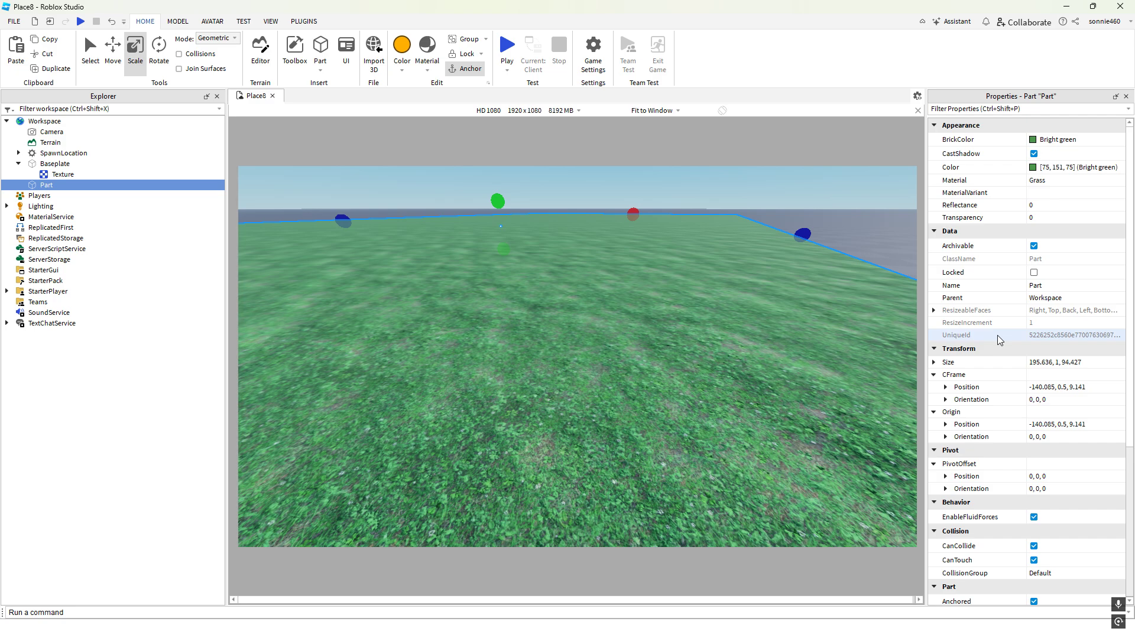
pyautogui.moveTo(807, 332); pyautogui.dragTo(809, 330, button='right')
pyautogui.click(1048, 182)
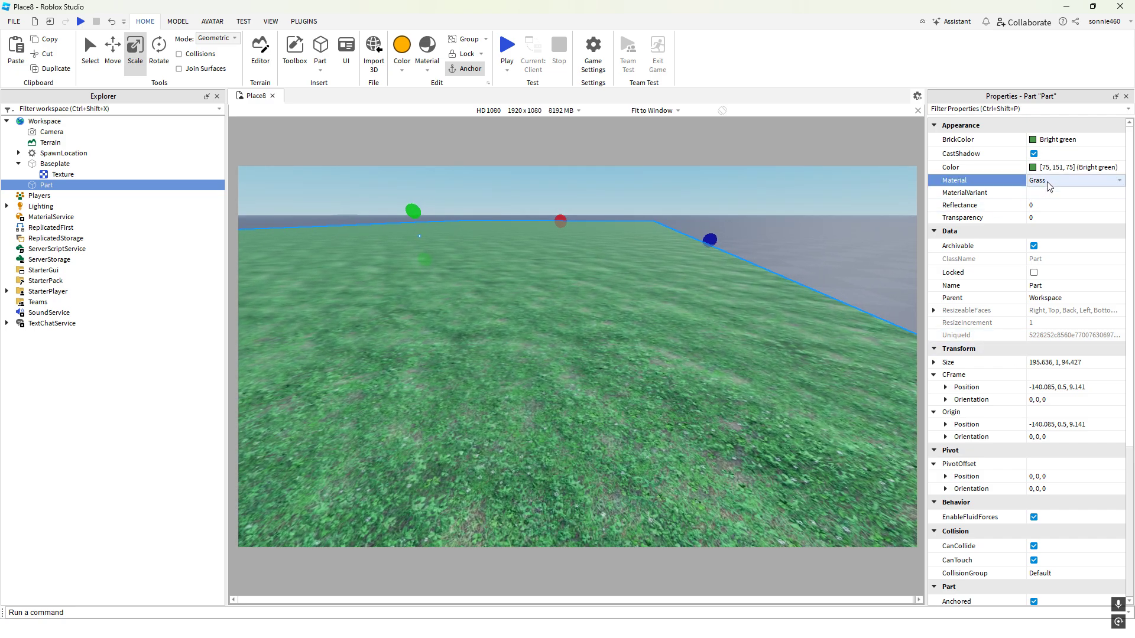
pyautogui.moveTo(775, 291); pyautogui.dragTo(774, 292, button='right')
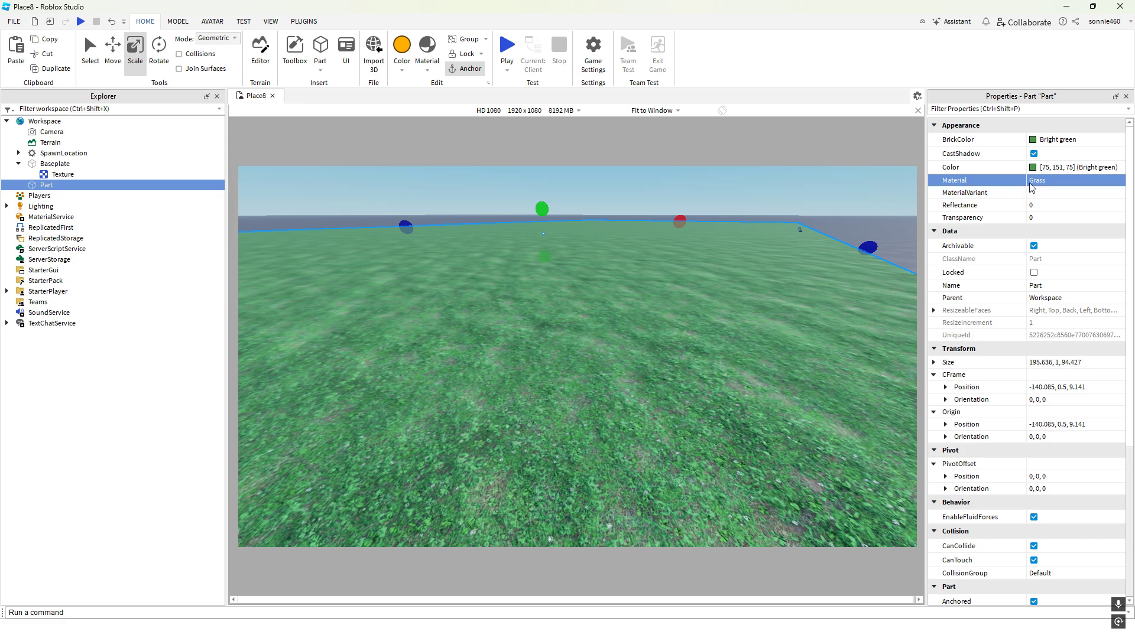
pyautogui.scroll(-1, 1039, 186)
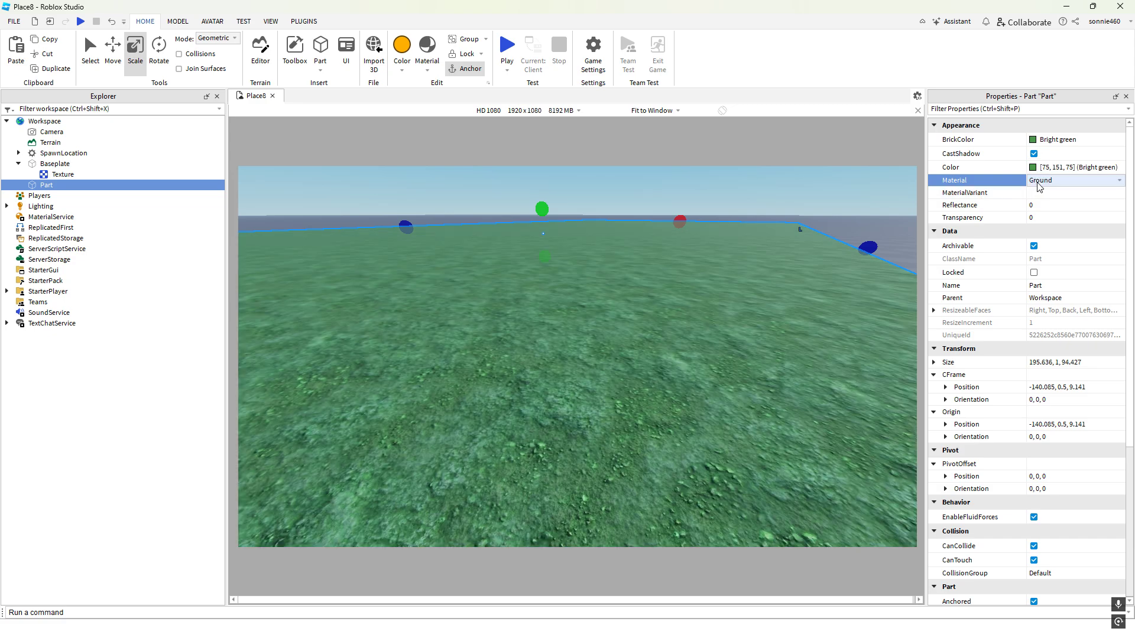
# Set the BrickColor of the ground slab to Reddish brown
pyautogui.click(1058, 140)
pyautogui.click(1058, 139)
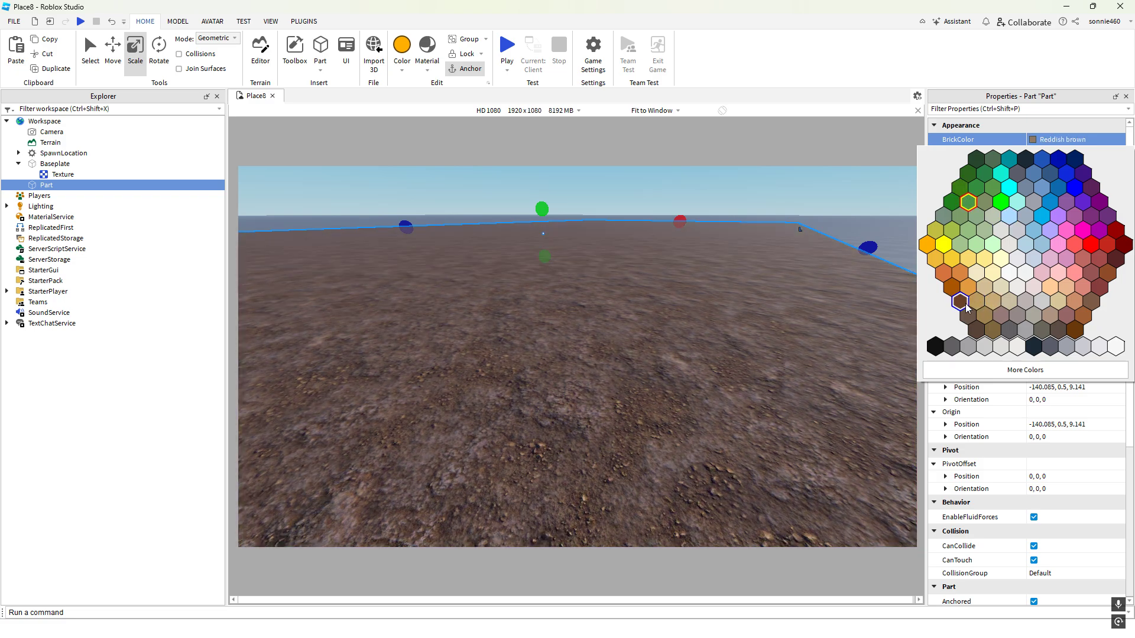
pyautogui.click(963, 302)
# Try the Ice material on the brown slab and change it onward to Leather
pyautogui.click(1040, 184)
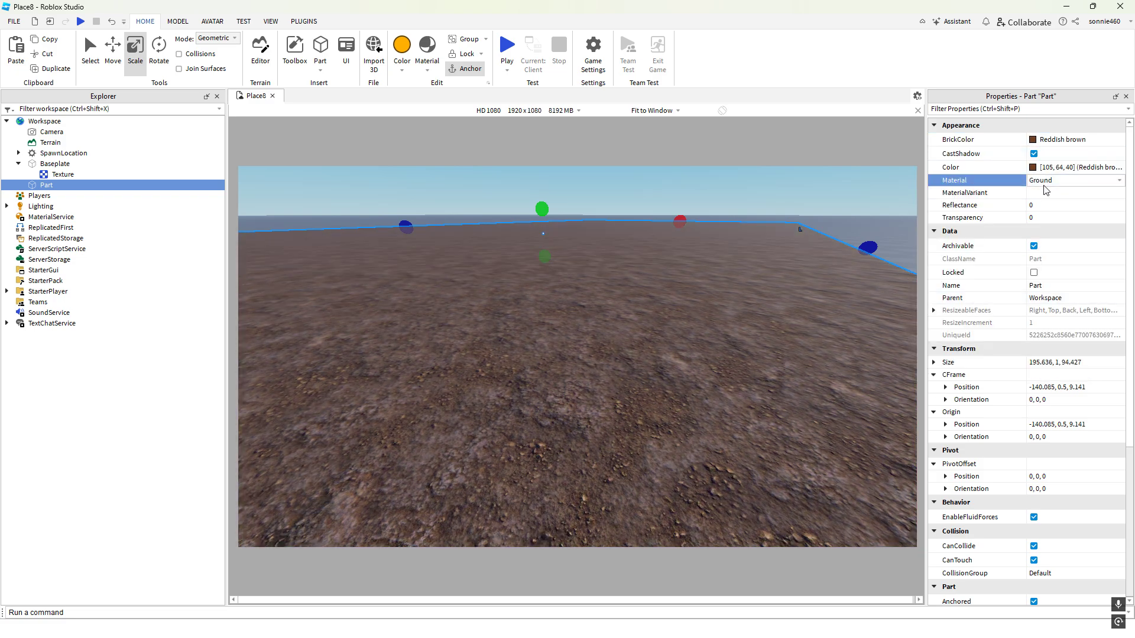
pyautogui.press('Down')
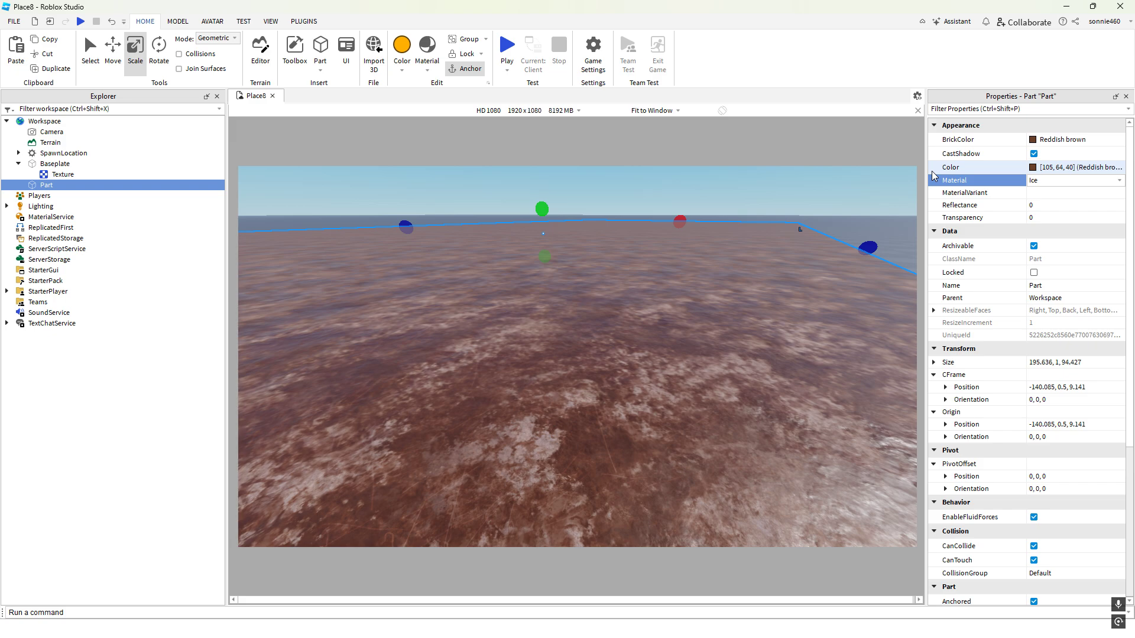
pyautogui.press('Down')
pyautogui.press('Down')
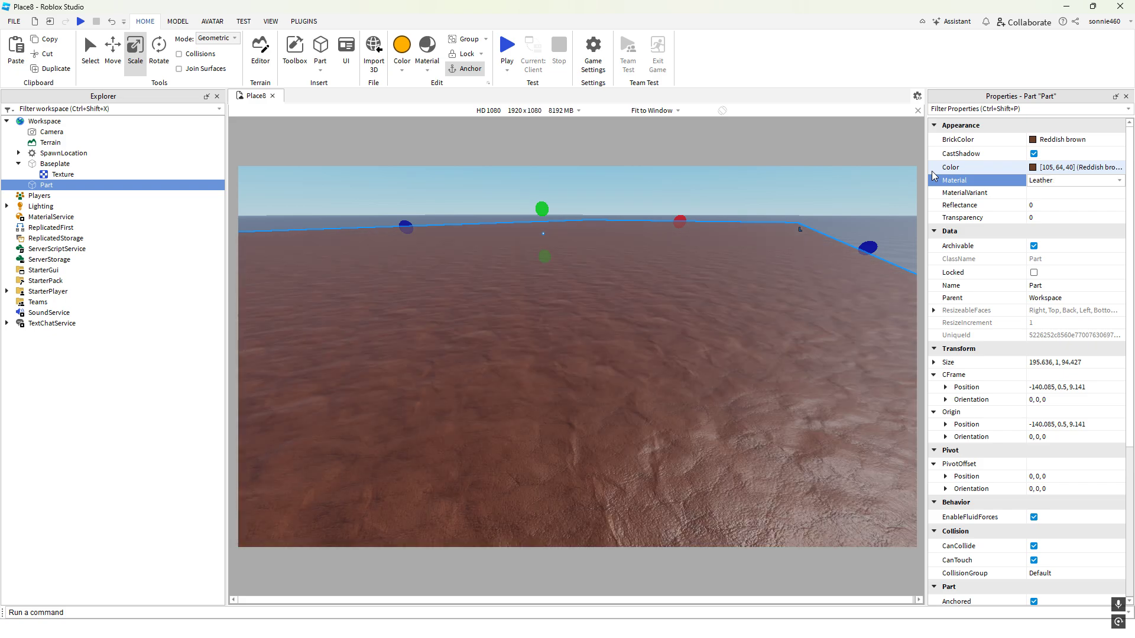
pyautogui.moveTo(717, 275); pyautogui.dragTo(839, 237, button='right')
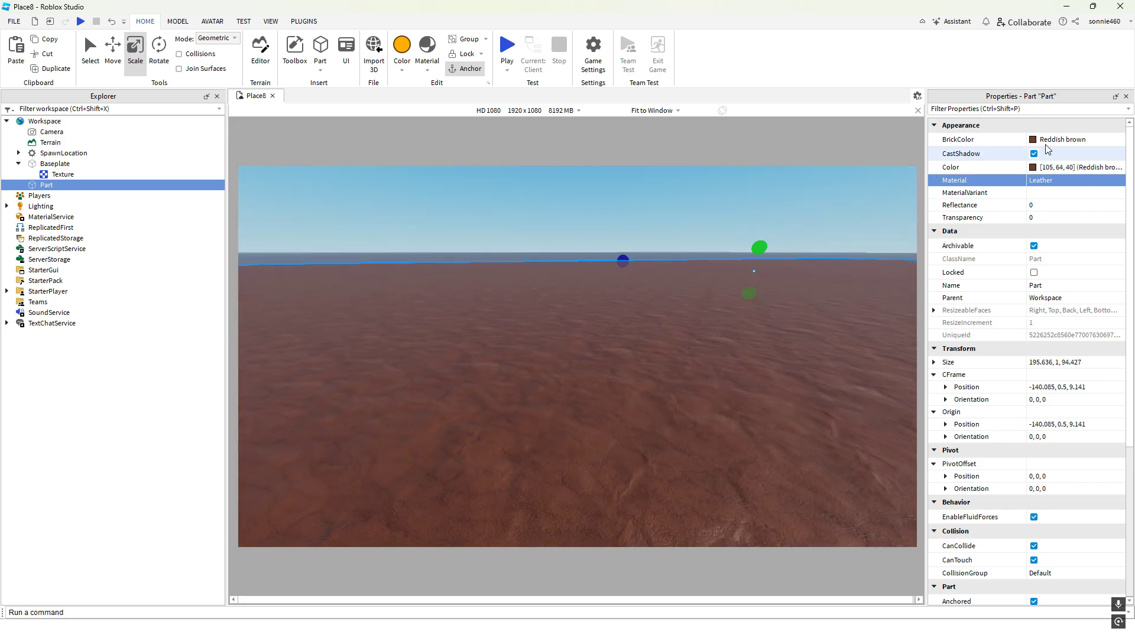
# Set the slab's BrickColor to Cloudy grey and change its Material through Limestone to Metal
pyautogui.click(1046, 140)
pyautogui.click(1035, 320)
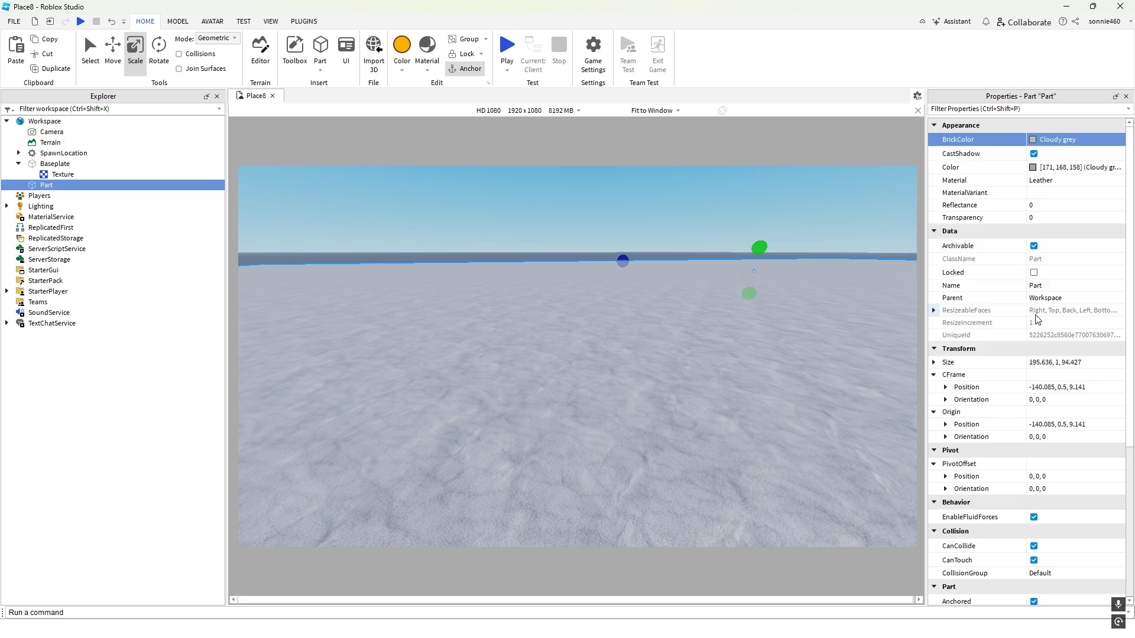
pyautogui.click(1040, 180)
pyautogui.press('Down')
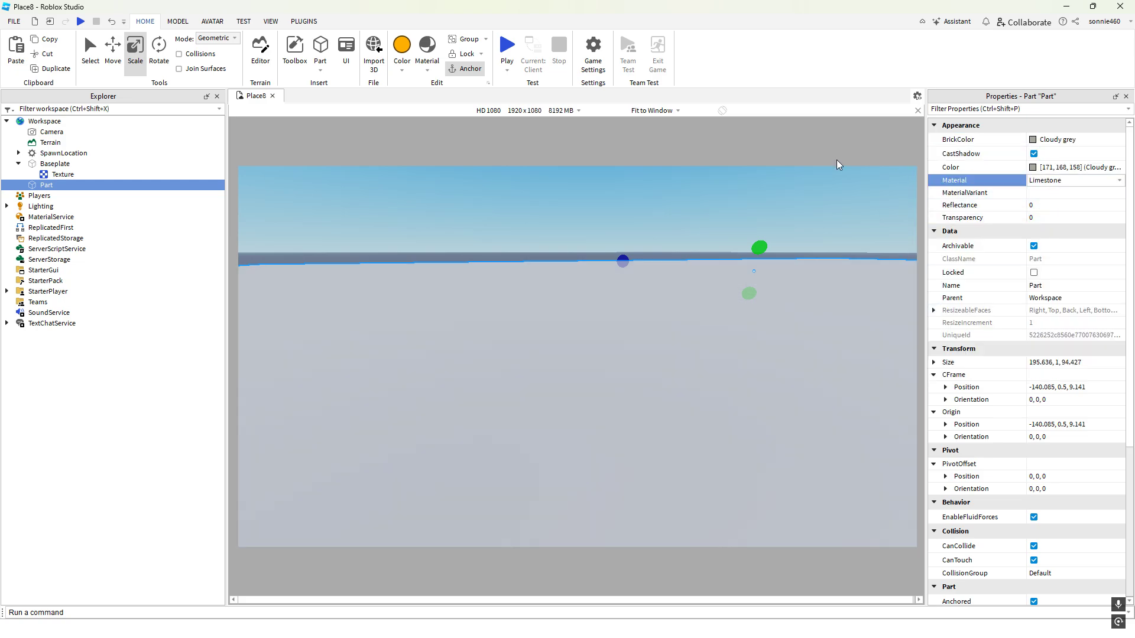
pyautogui.press('Down')
pyautogui.press('Down')
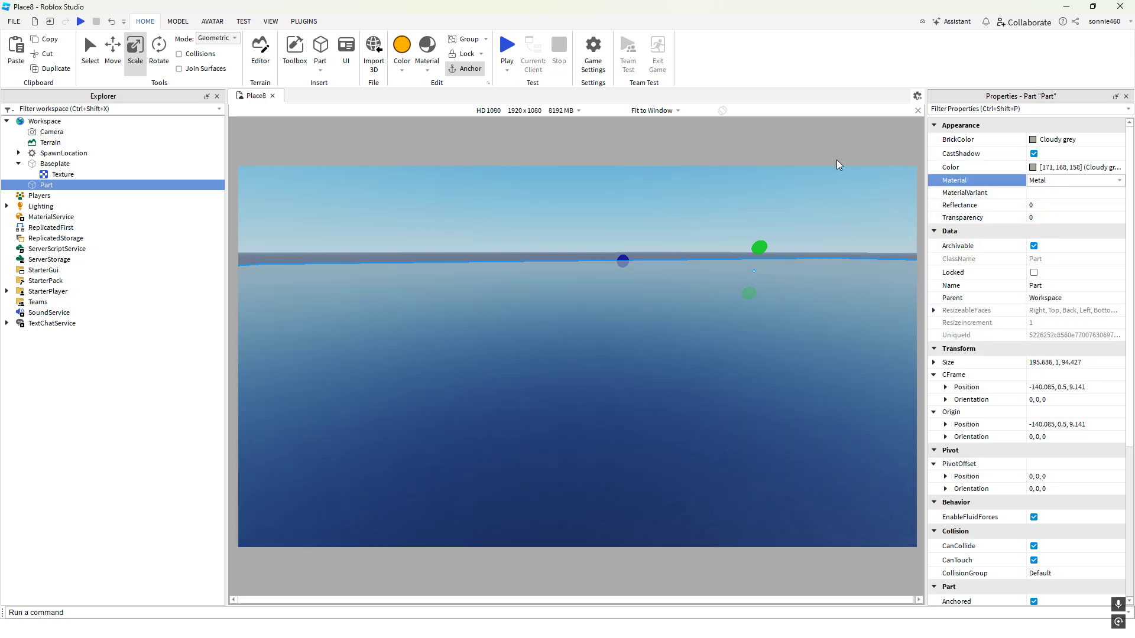
# Scale the metal slab narrower along its long side to about 41 studs
pyautogui.moveTo(758, 327); pyautogui.dragTo(735, 300, button='right')
pyautogui.moveTo(900, 232); pyautogui.dragTo(570, 339)
pyautogui.press('f')
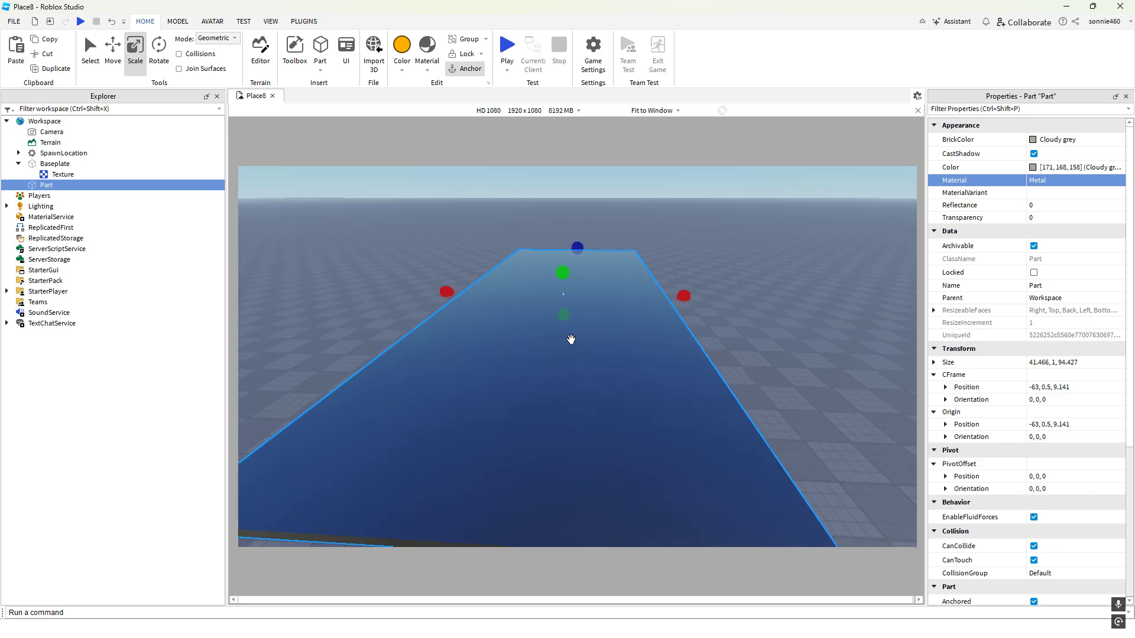
pyautogui.click(1044, 140)
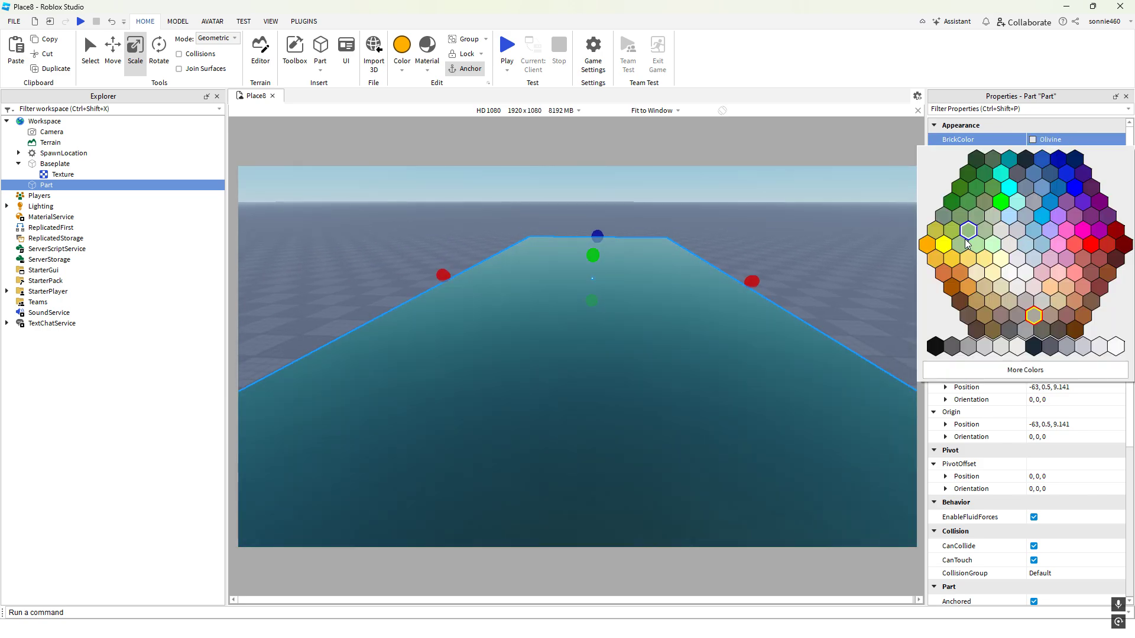
pyautogui.click(877, 65)
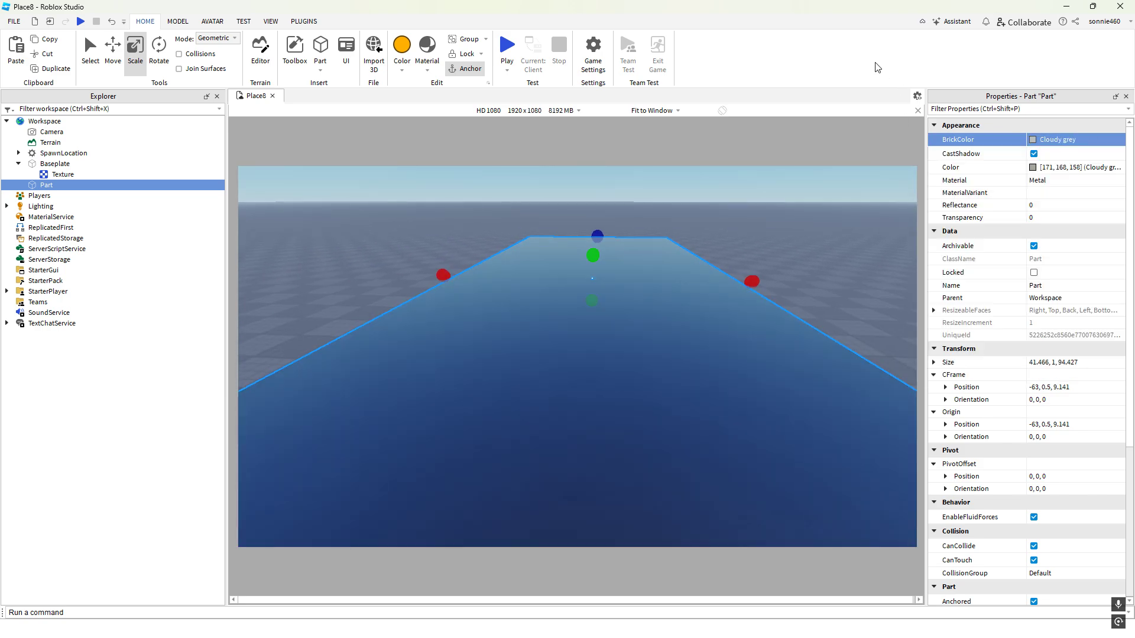
pyautogui.moveTo(843, 229); pyautogui.dragTo(843, 229, button='right')
pyautogui.click(1066, 206)
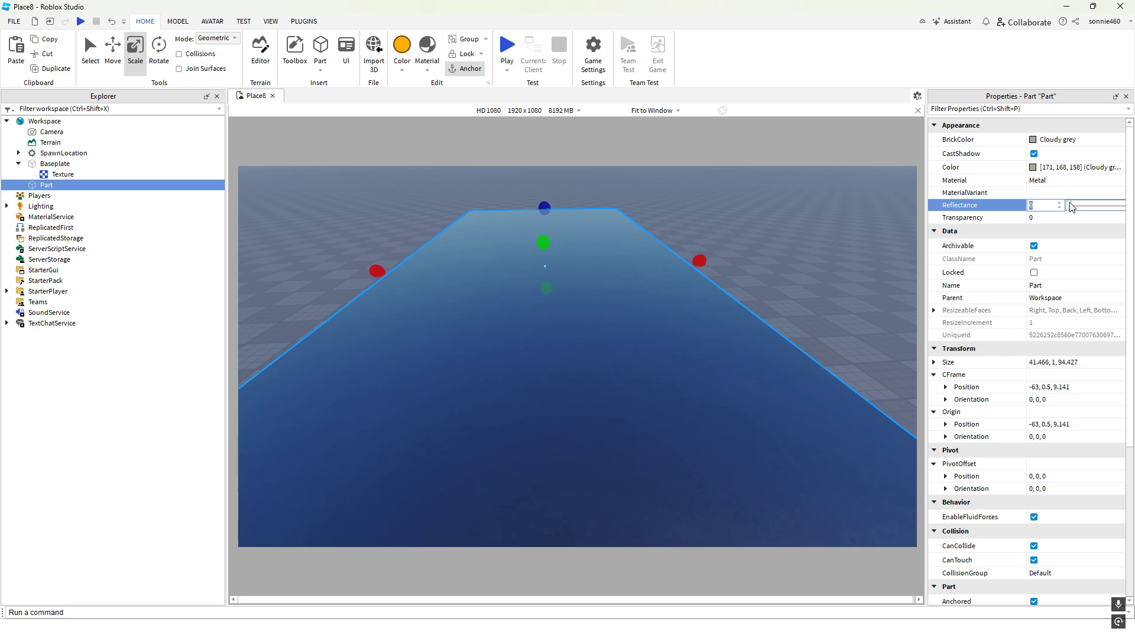
pyautogui.moveTo(1070, 206)
pyautogui.mouseDown()
pyautogui.moveTo(1095, 206)
pyautogui.moveTo(1067, 206)
pyautogui.mouseUp()
# Try the Mud material on the grey slab and change it onward to Neon
pyautogui.click(1052, 184)
pyautogui.moveTo(793, 231); pyautogui.dragTo(794, 230, button='right')
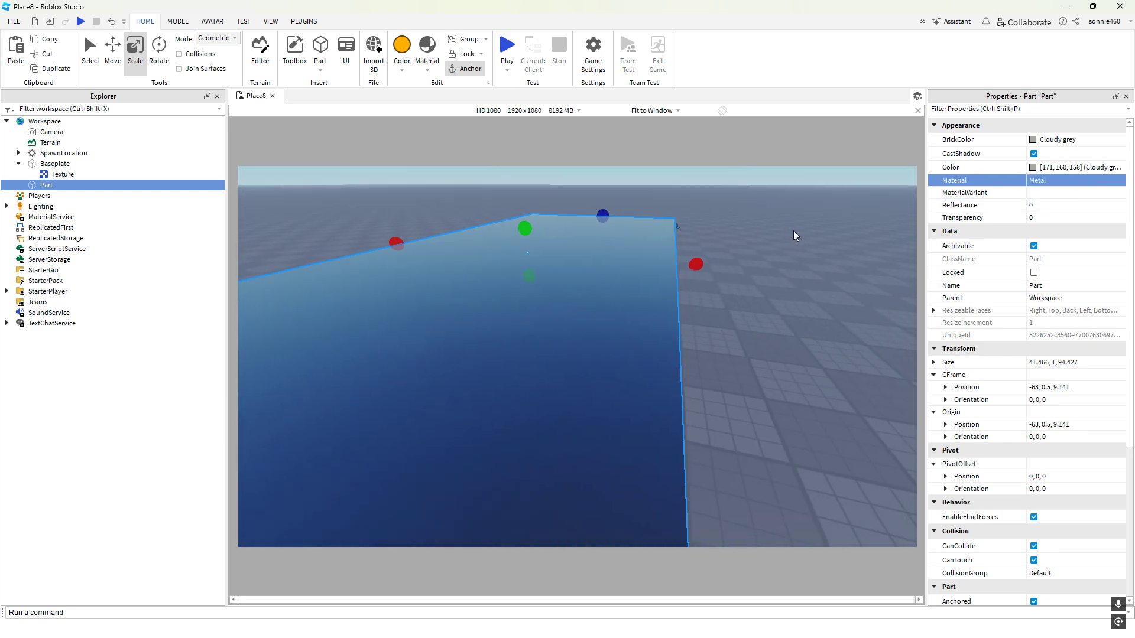
pyautogui.press('a')
pyautogui.click(1052, 184)
pyautogui.press('Down')
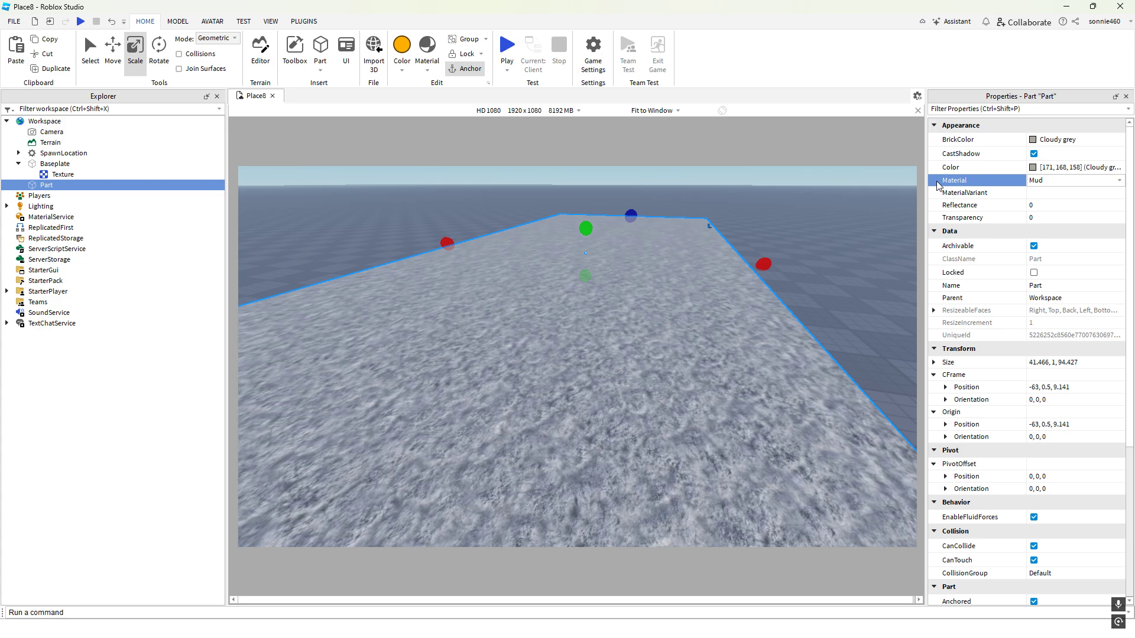
pyautogui.press('Down')
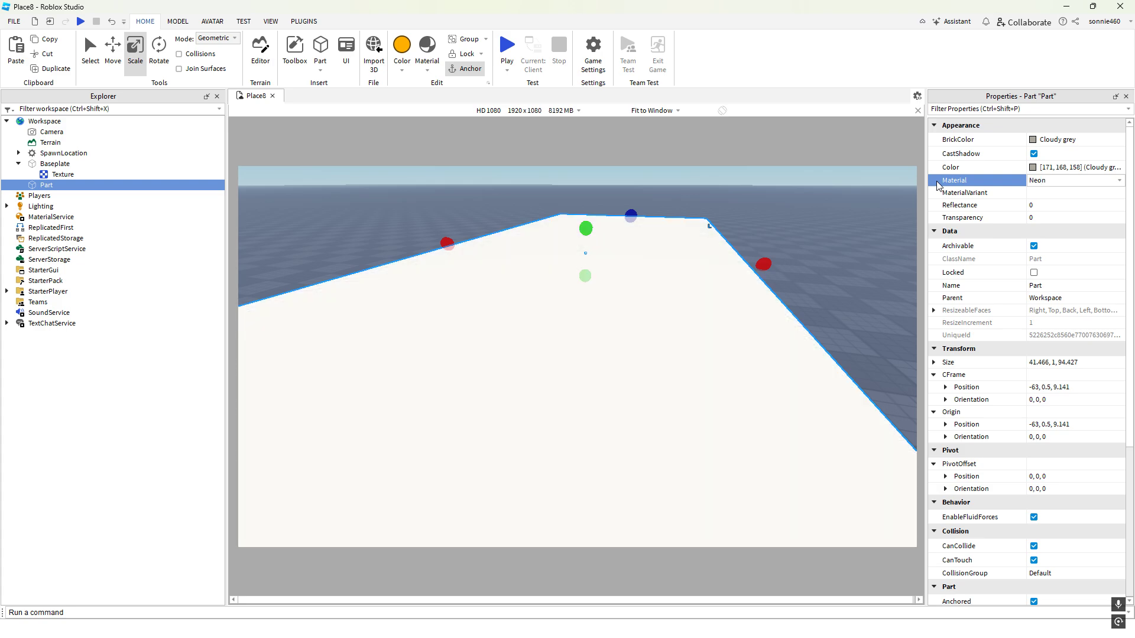
# Scale the neon slab down to a small block of about 7.2 by 2.9 studs
pyautogui.moveTo(731, 250); pyautogui.dragTo(733, 251, button='right')
pyautogui.press('s')
pyautogui.moveTo(577, 223); pyautogui.dragTo(573, 393)
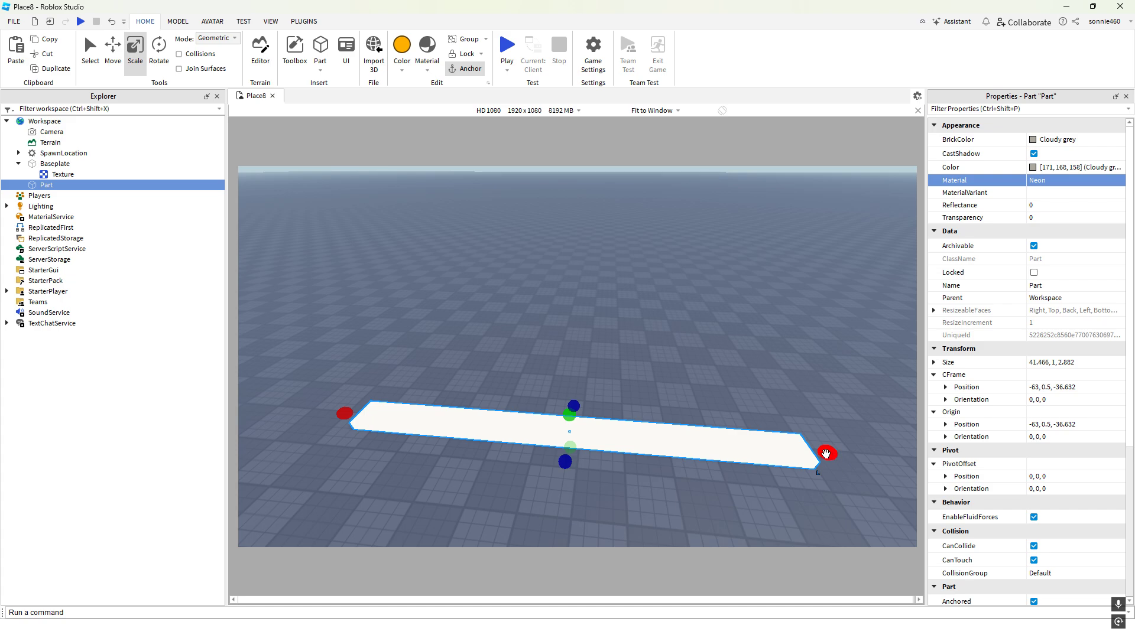
pyautogui.moveTo(826, 453); pyautogui.dragTo(449, 489)
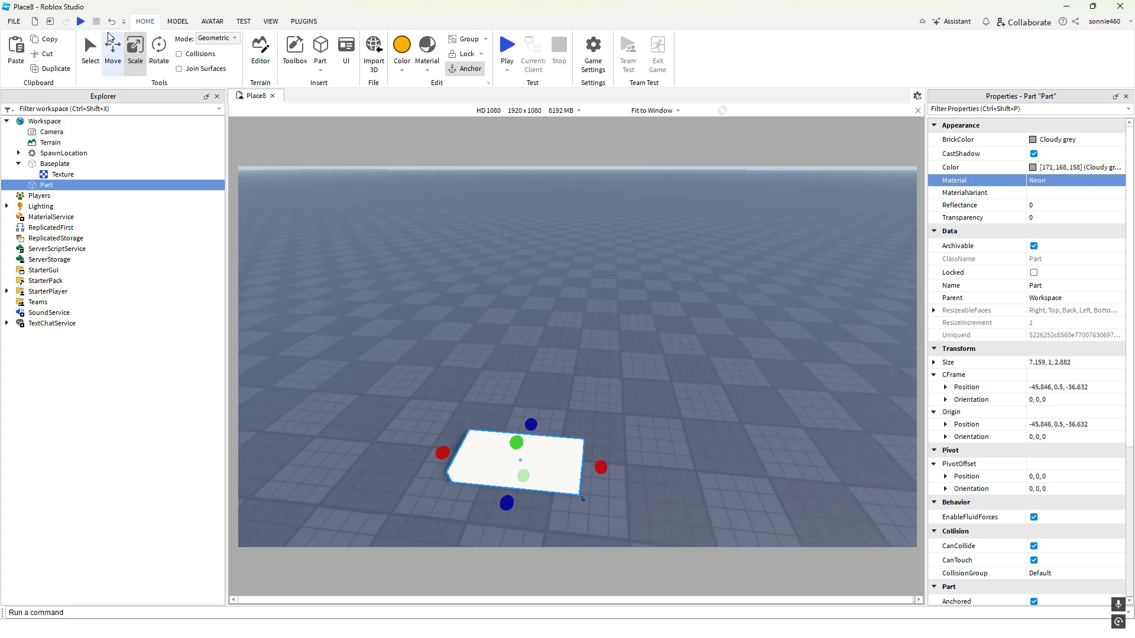
# Move the neon block straight up so that it floats above the baseplate at a Y position of about 5.9
pyautogui.click(108, 34)
pyautogui.moveTo(489, 335); pyautogui.dragTo(544, 367, button='right')
pyautogui.moveTo(559, 354); pyautogui.dragTo(568, 244)
pyautogui.press('w')
pyautogui.moveTo(792, 406); pyautogui.dragTo(773, 374, button='right')
pyautogui.click(793, 406)
pyautogui.press('e')
pyautogui.click(768, 373)
pyautogui.press('q')
# Set the BrickColor of the floating neon block to Really red and deselect it
pyautogui.click(1058, 139)
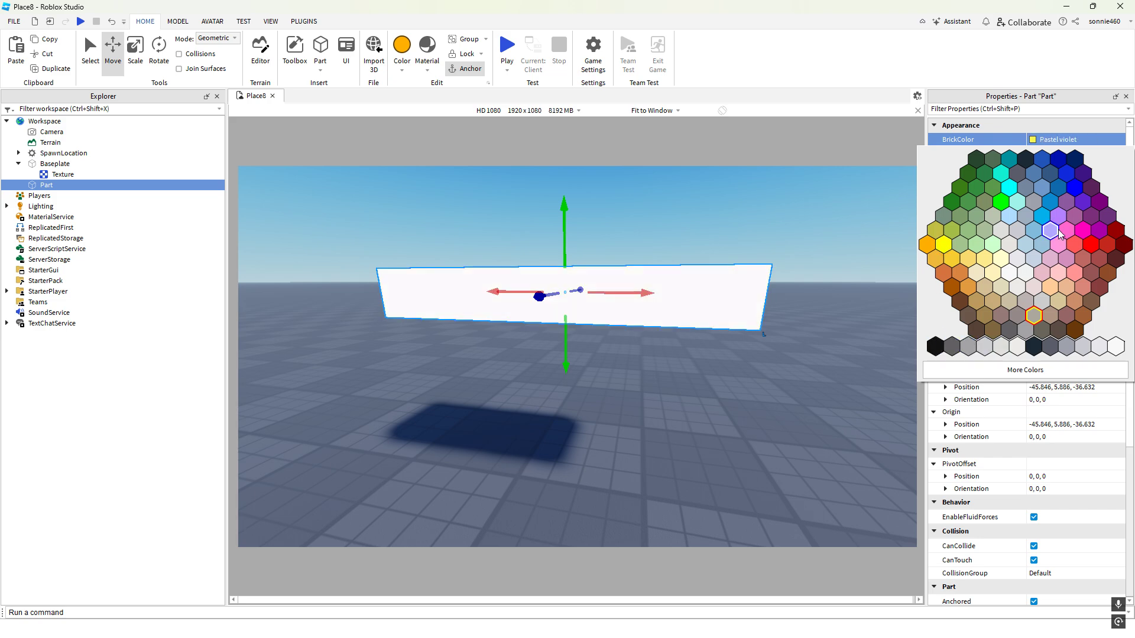
pyautogui.click(1090, 245)
pyautogui.click(814, 255)
# Examine the red neon block from several distances and angles without its handles
pyautogui.press('w')
pyautogui.moveTo(814, 255); pyautogui.dragTo(818, 259, button='right')
pyautogui.press('a')
pyautogui.press('s')
pyautogui.press('d')
pyautogui.moveTo(789, 341); pyautogui.dragTo(795, 337, button='right')
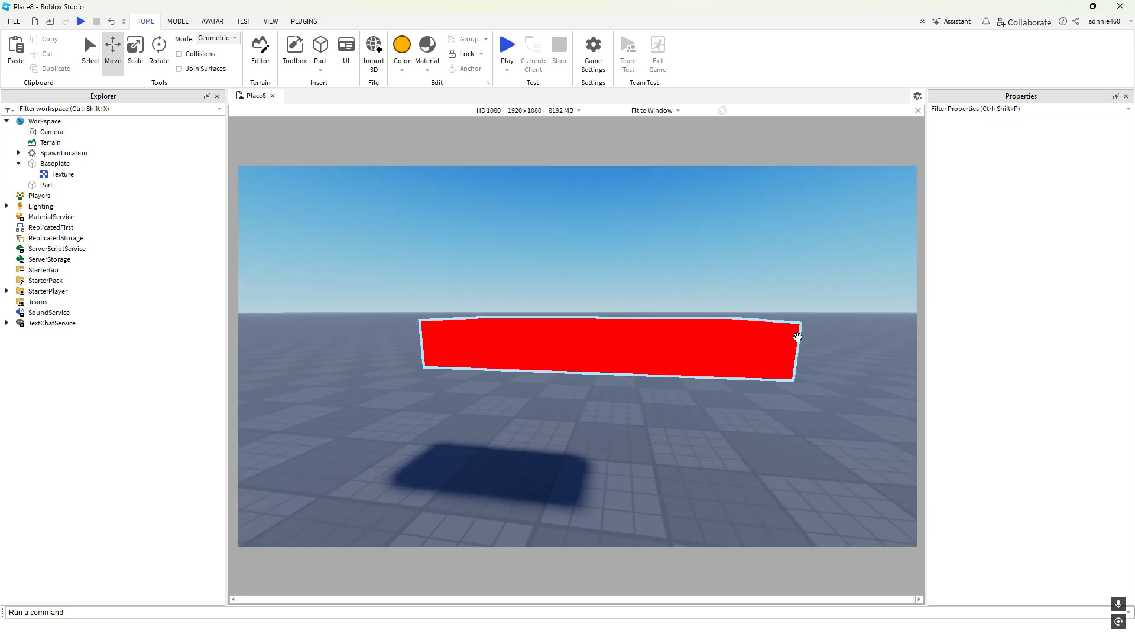
pyautogui.press('w')
pyautogui.press('d')
pyautogui.press('s')
pyautogui.click(750, 354)
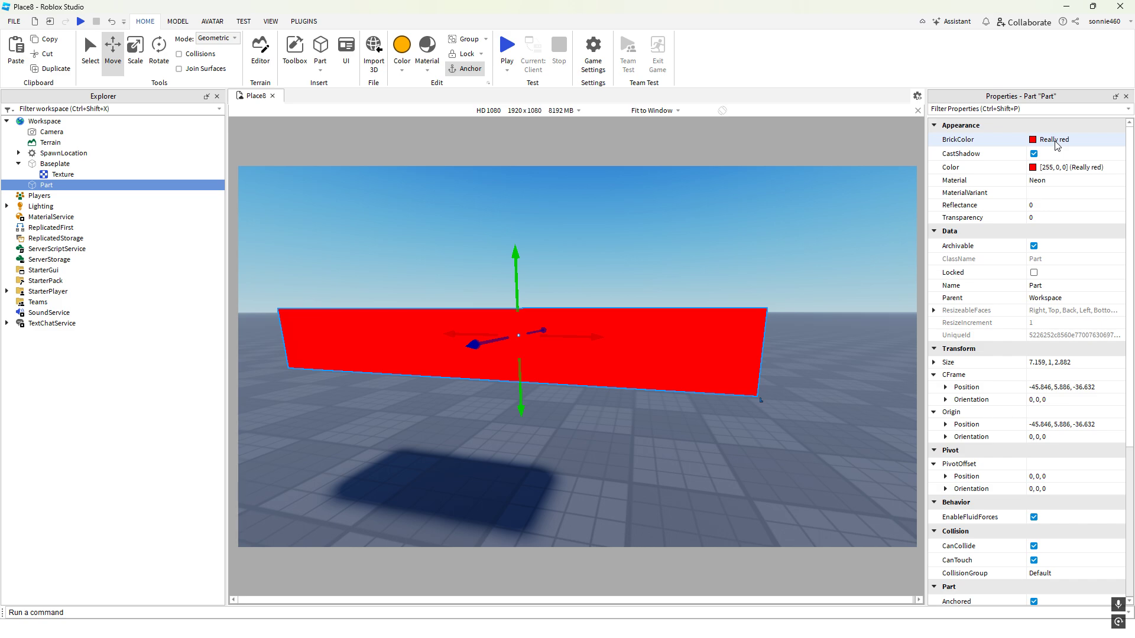
pyautogui.click(1057, 140)
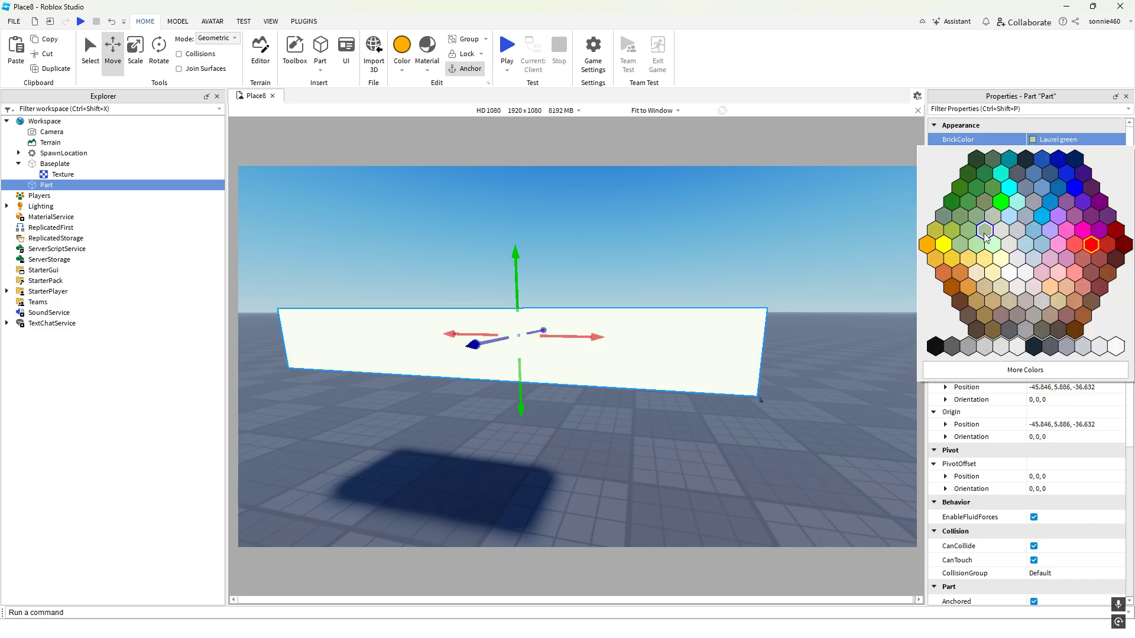
pyautogui.click(1059, 85)
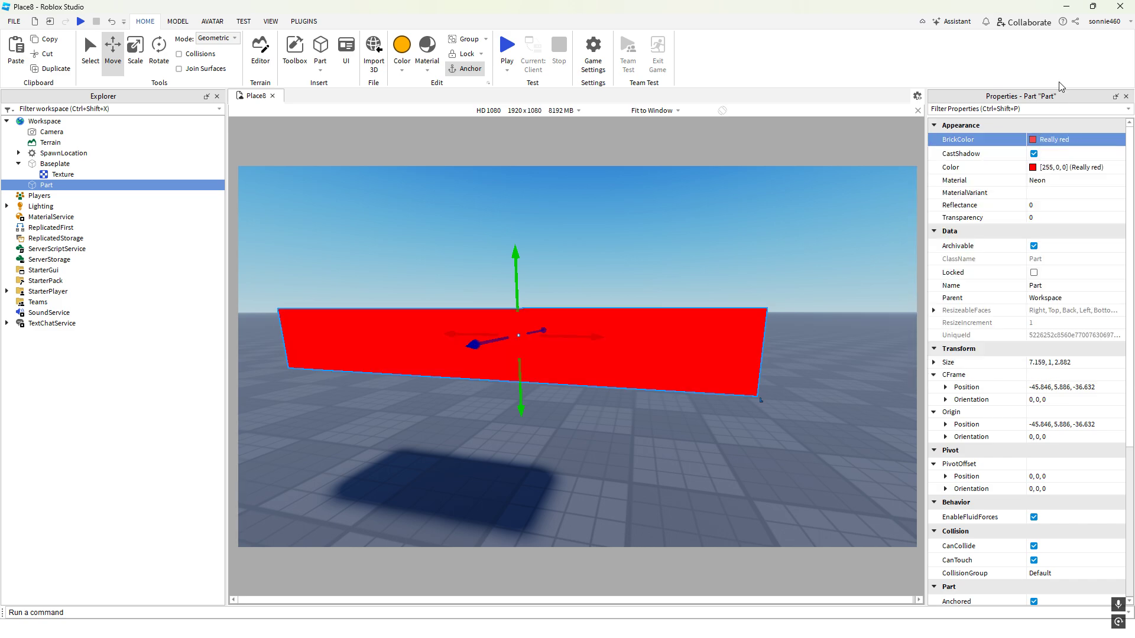
pyautogui.click(1055, 170)
# Change the red block's Material through Pavement, Pebble, Plaster, Rock and Salt to Slate, viewing its surface from above
pyautogui.click(1054, 180)
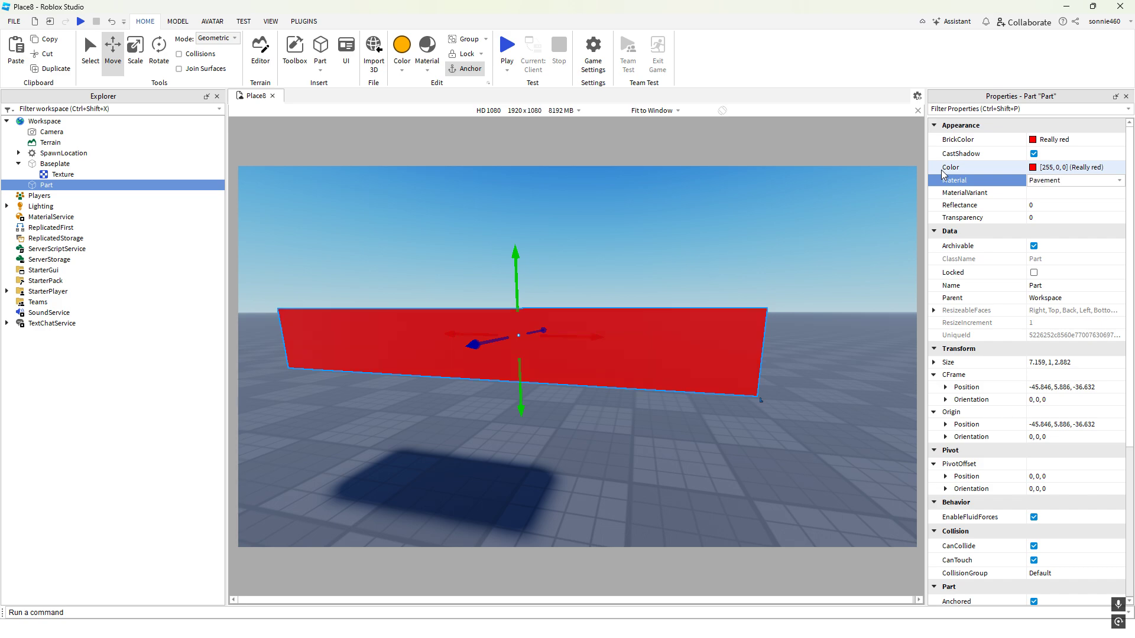
pyautogui.moveTo(799, 239); pyautogui.dragTo(799, 239, button='right')
pyautogui.press('Down')
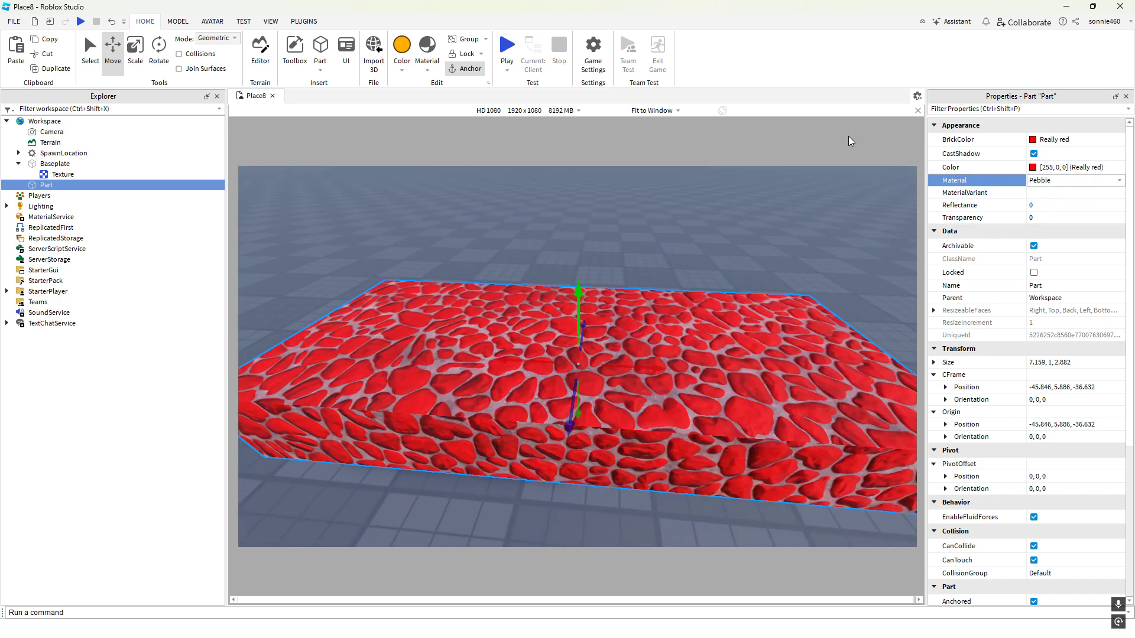
pyautogui.press('Down')
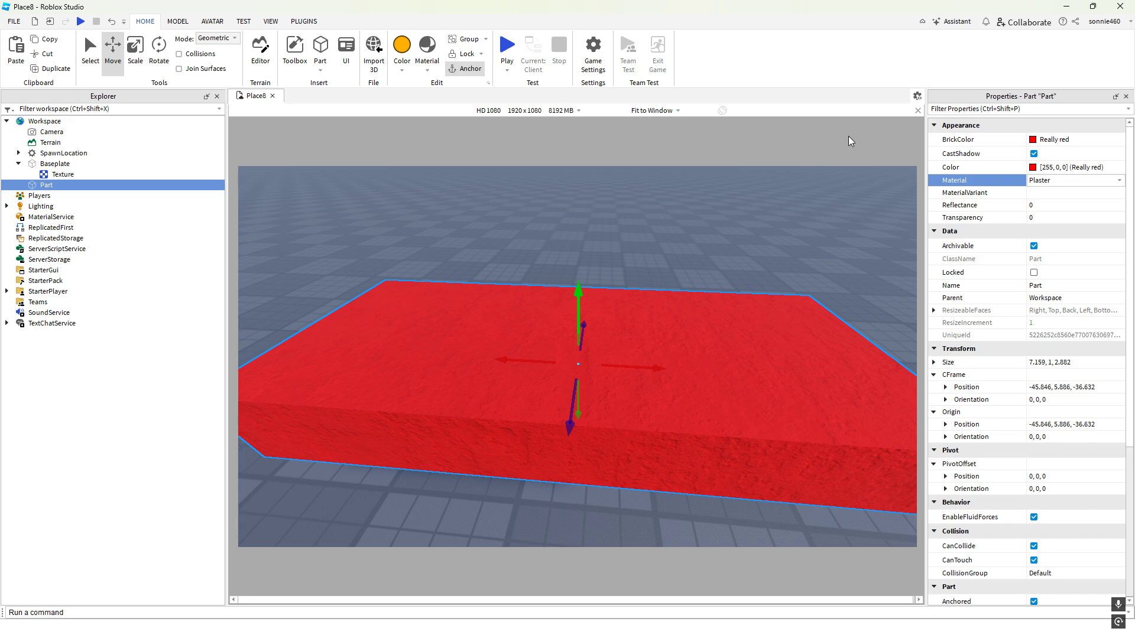
pyautogui.press('Down')
pyautogui.press('Down')
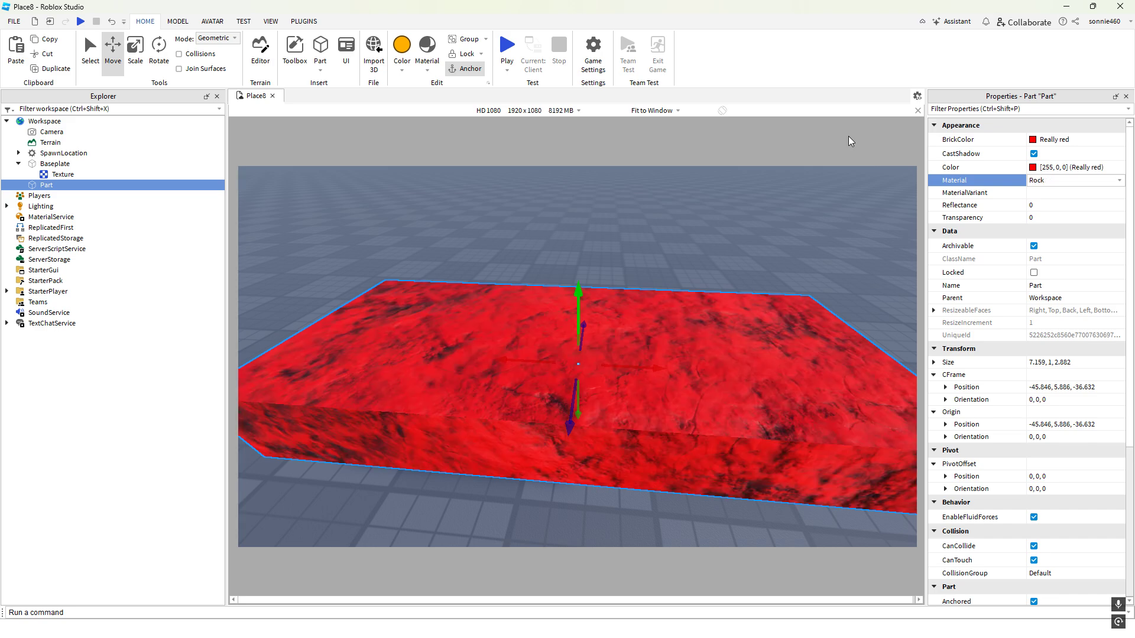
pyautogui.press('Down')
pyautogui.press('Down')
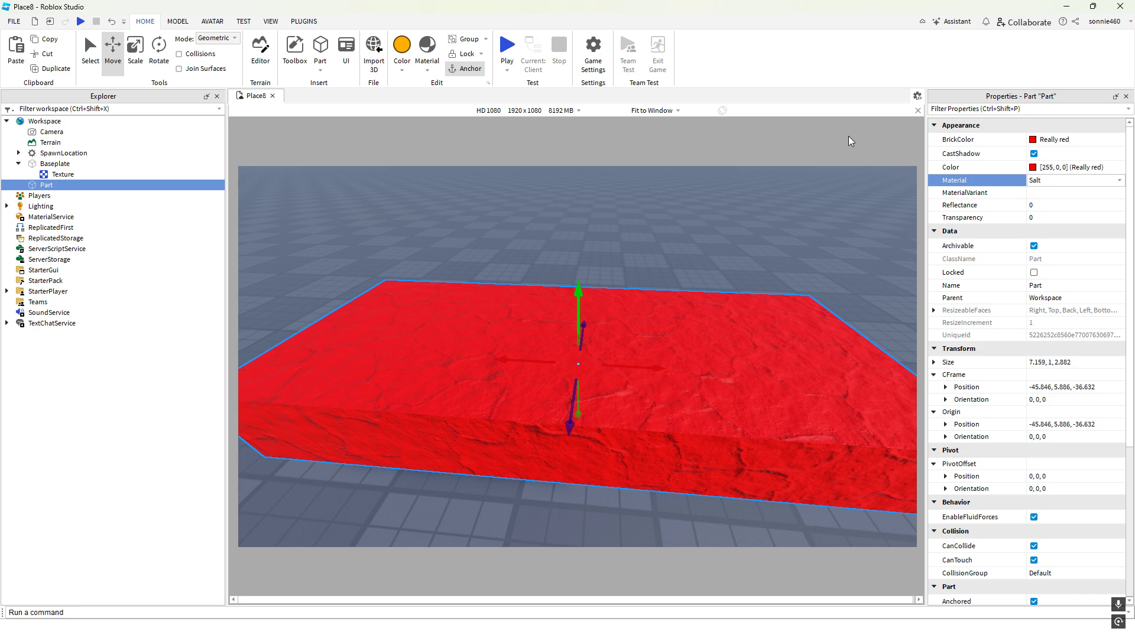
pyautogui.press('Down')
pyautogui.press('Down')
pyautogui.press('Down')
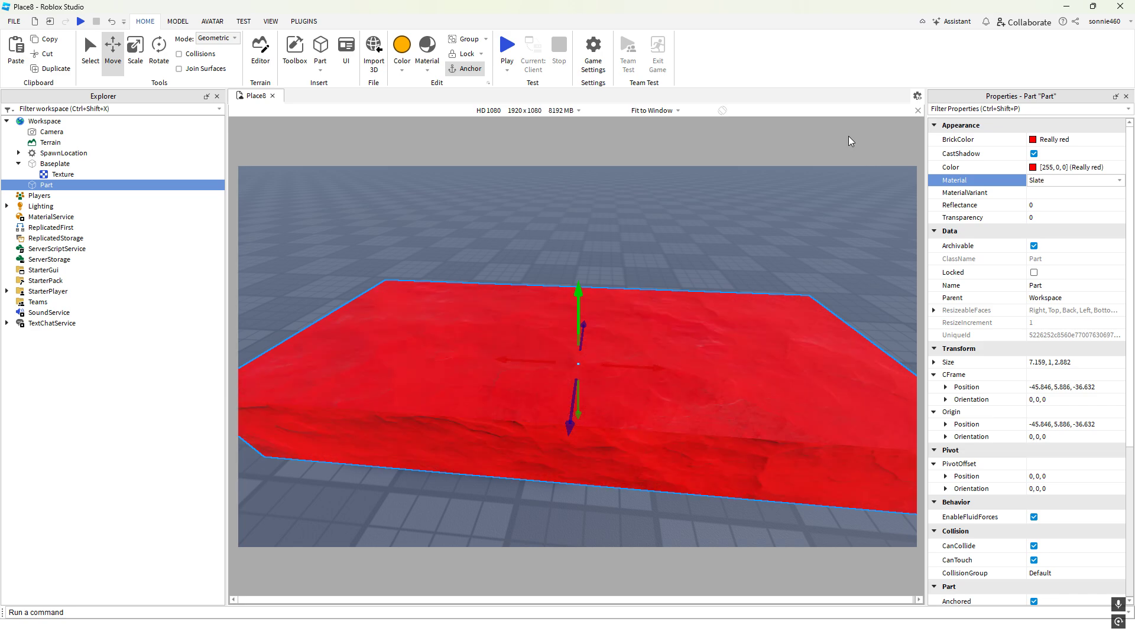
# Change the red block's Material to SmoothPlastic and view its surface from the front at close range
pyautogui.press('Down')
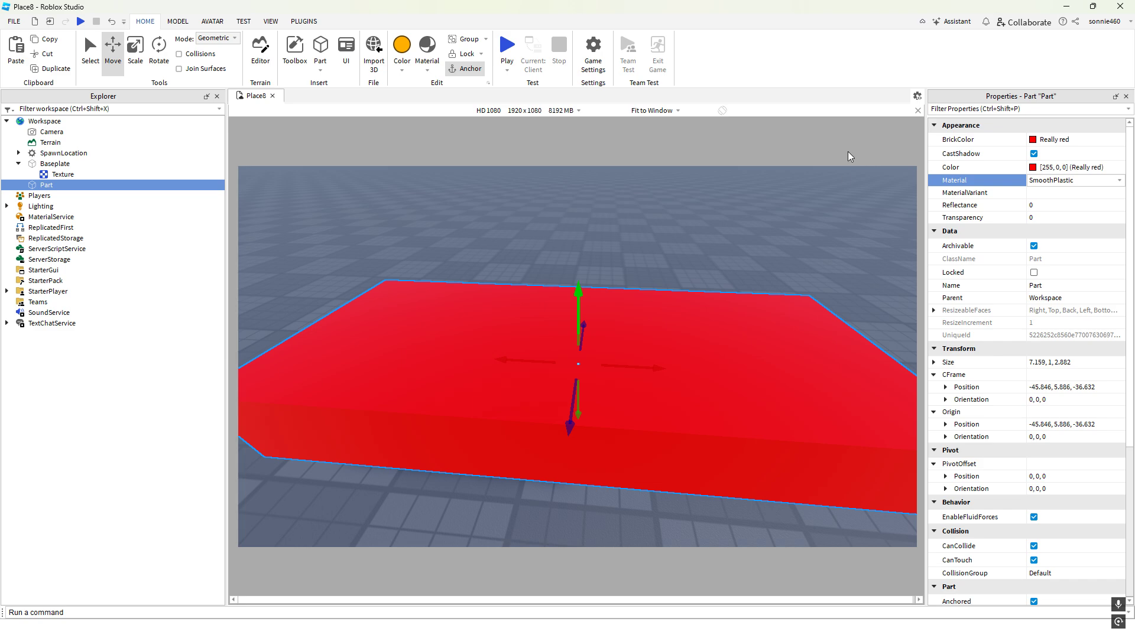
pyautogui.moveTo(811, 205); pyautogui.dragTo(811, 204, button='right')
pyautogui.press('q')
pyautogui.press('d')
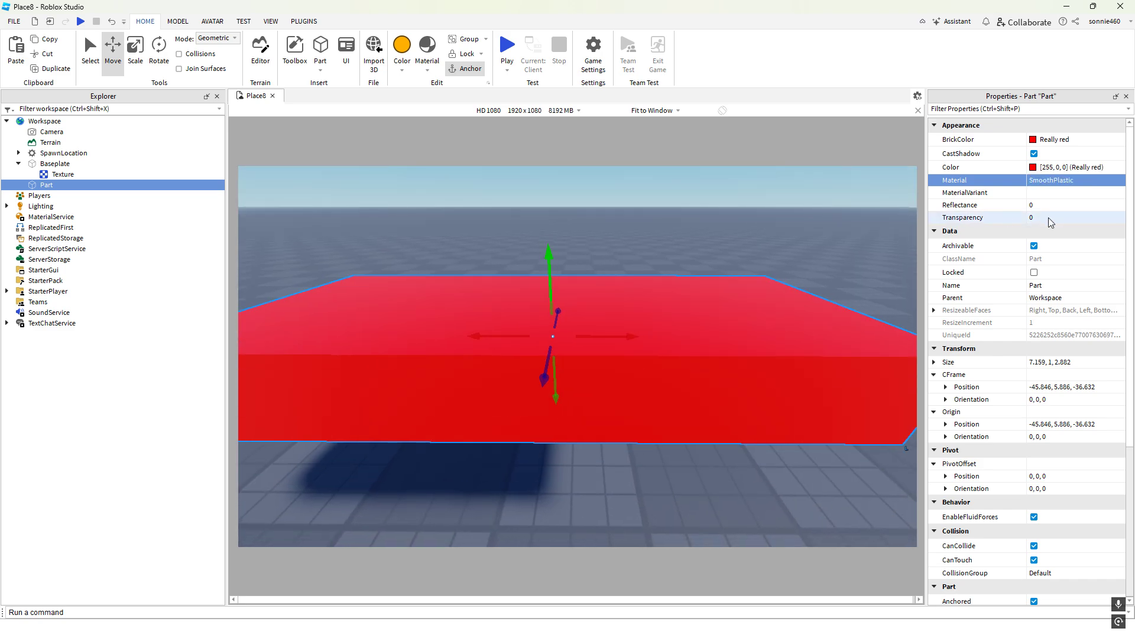
pyautogui.scroll(3, 805, 250)
pyautogui.press('s')
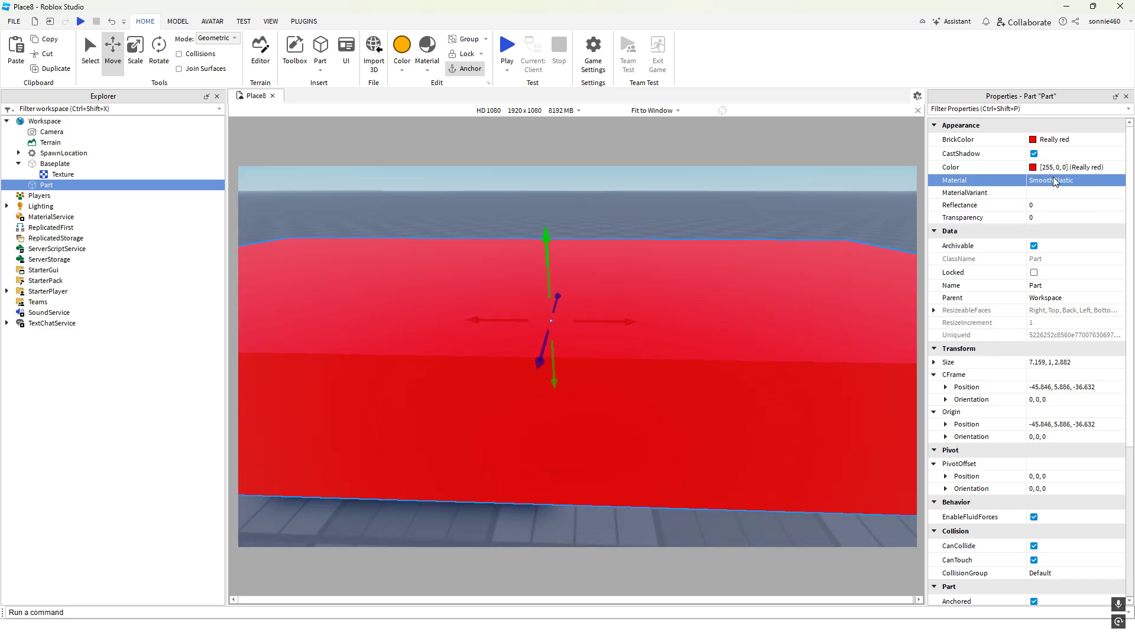
# Switch the block's Material to Plastic for comparison, then cycle onward through Salt to SmoothPlastic
pyautogui.click(1058, 182)
pyautogui.click(1058, 182)
pyautogui.scroll(2, 1067, 209)
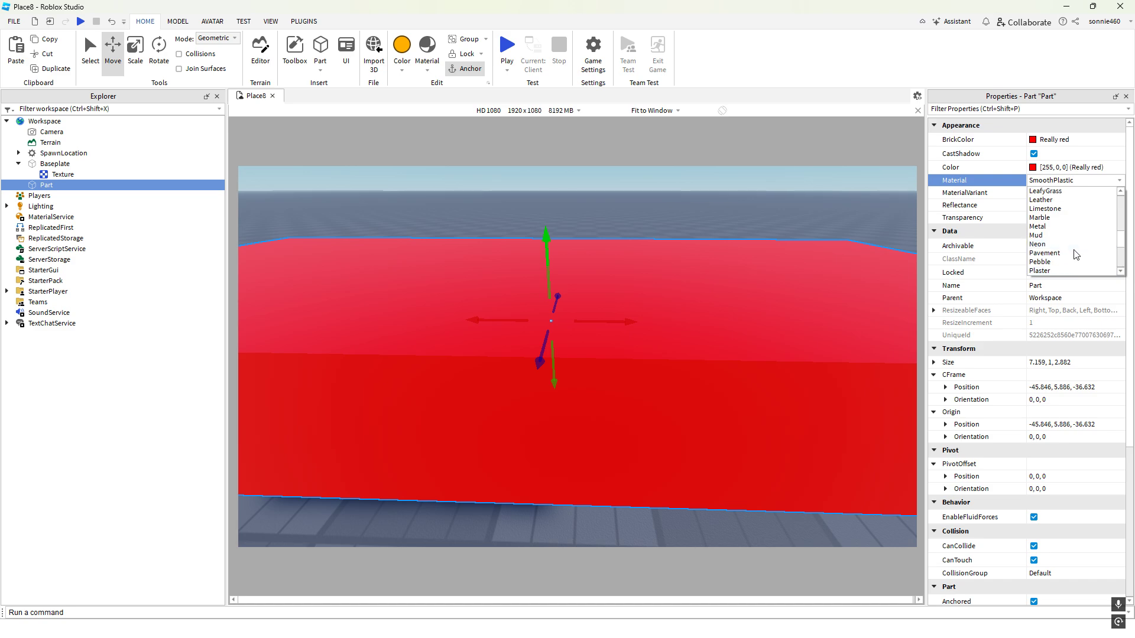
pyautogui.scroll(-2, 1058, 230)
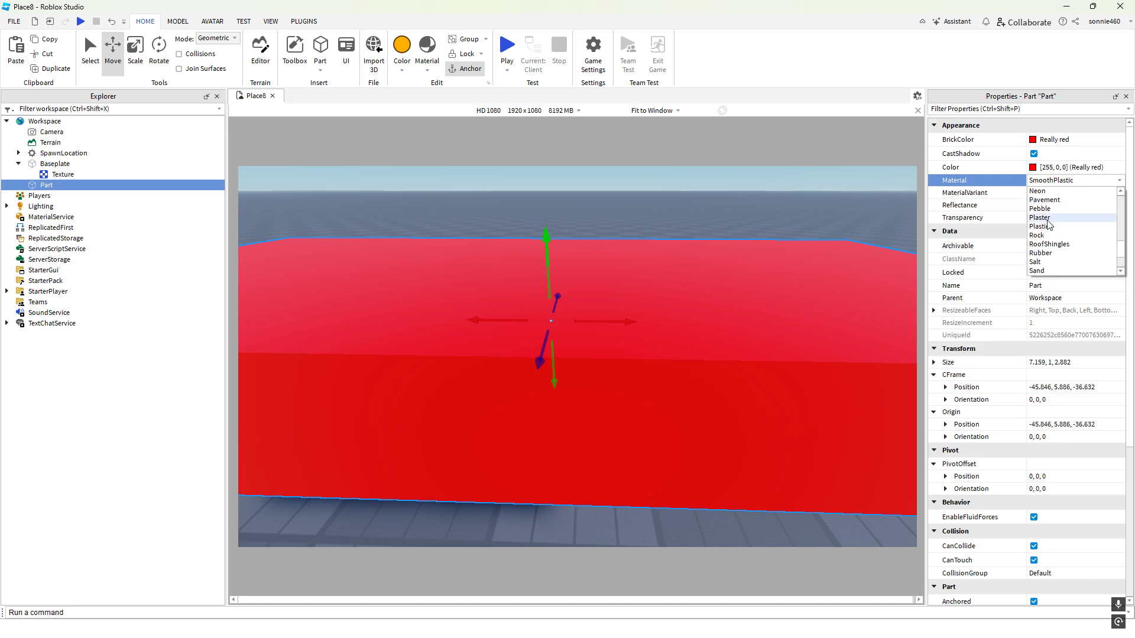
pyautogui.click(1051, 231)
pyautogui.moveTo(755, 299); pyautogui.dragTo(749, 298, button='right')
pyautogui.scroll(-5, 1052, 181)
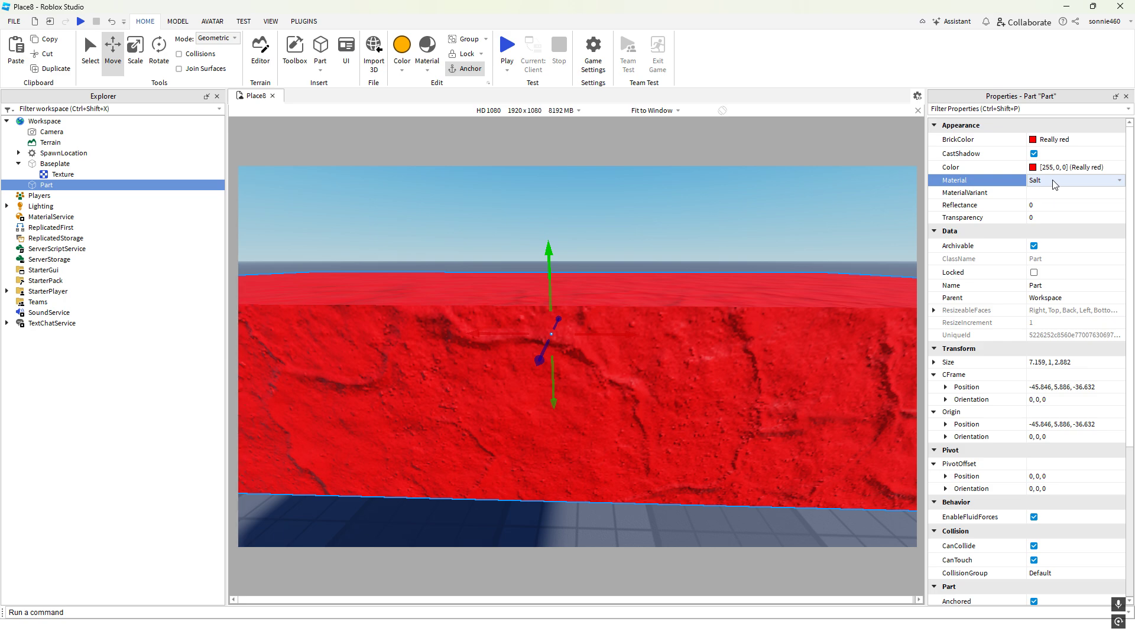
pyautogui.scroll(-2, 1052, 181)
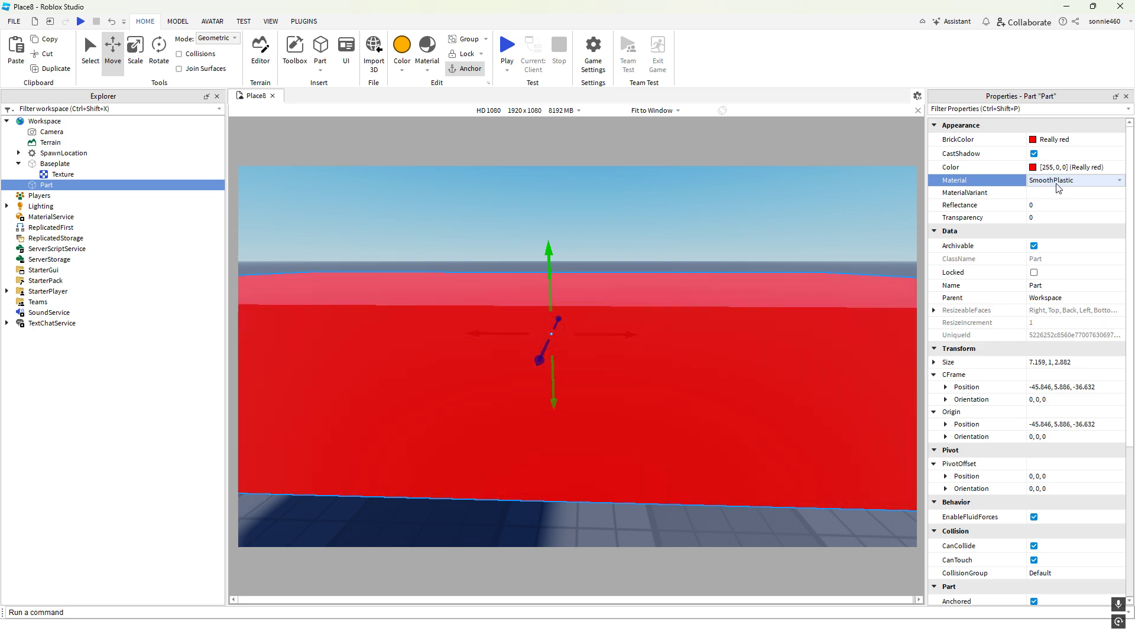
# Deselect the smooth plastic block and examine its surface from several angles and distances
pyautogui.moveTo(682, 338); pyautogui.dragTo(681, 347, button='right')
pyautogui.scroll(-3, 681, 347)
pyautogui.click(785, 483)
pyautogui.moveTo(785, 484); pyautogui.dragTo(778, 471, button='right')
pyautogui.press('w')
pyautogui.press('a')
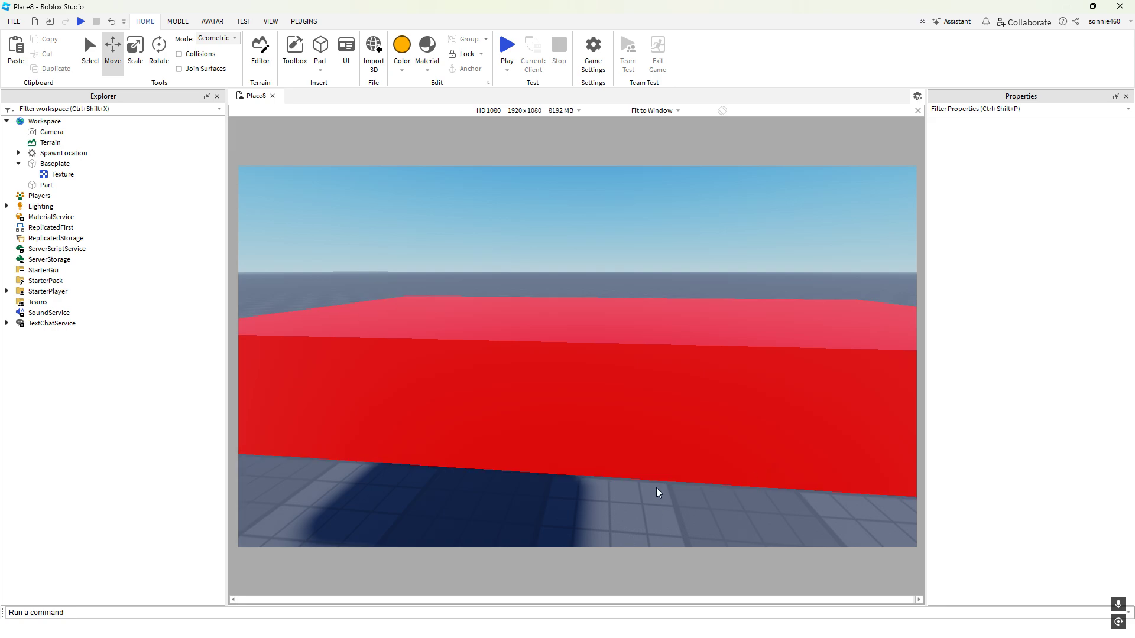
pyautogui.moveTo(644, 494); pyautogui.dragTo(644, 494, button='right')
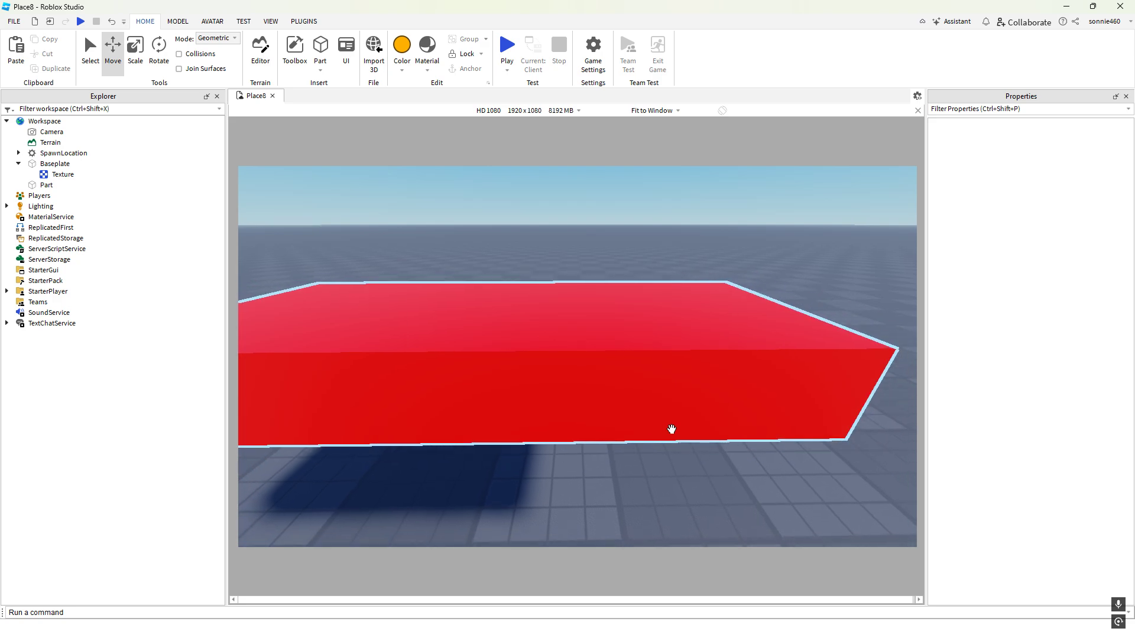
# Reselect the red block and cycle its Material through Snow to WoodPlanks
pyautogui.click(641, 365)
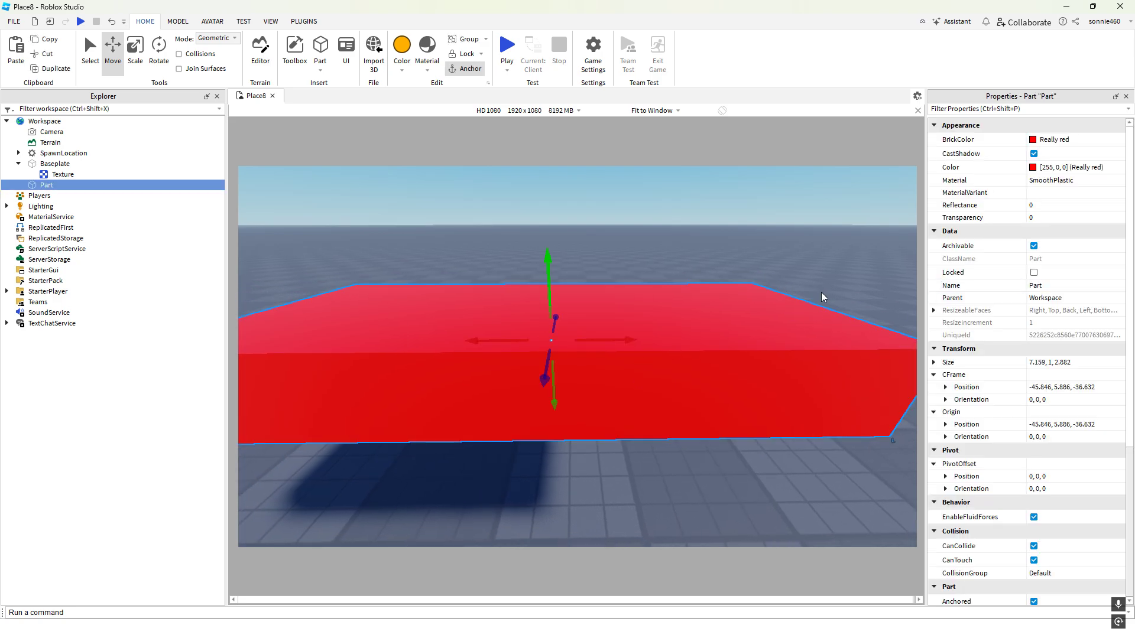
pyautogui.click(1080, 181)
pyautogui.scroll(-1, 1080, 182)
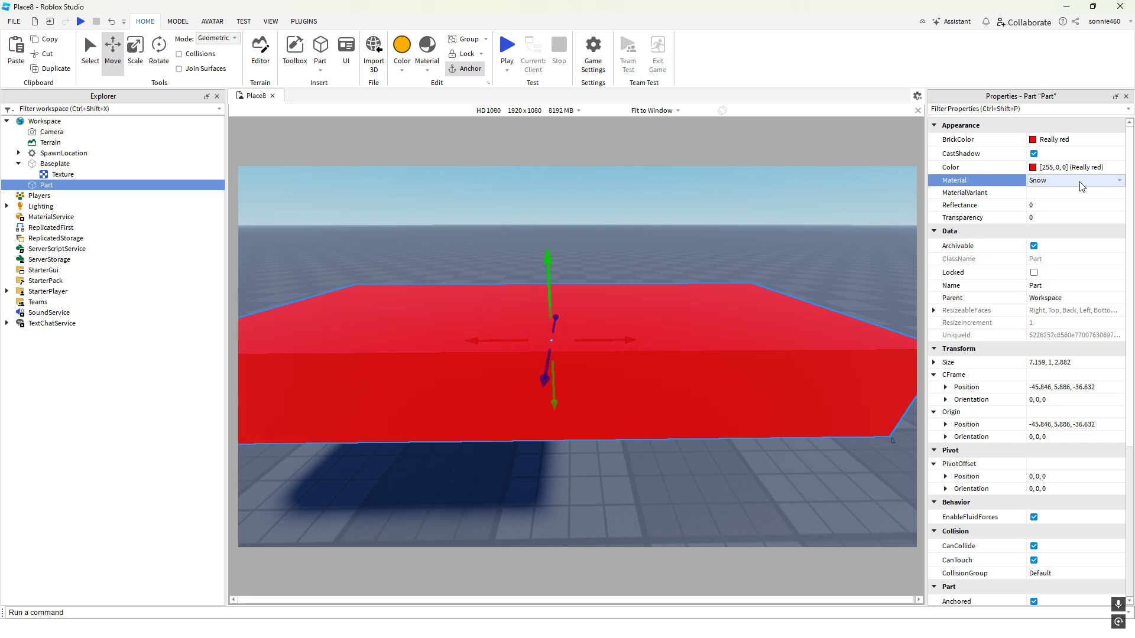
pyautogui.scroll(-2, 1079, 186)
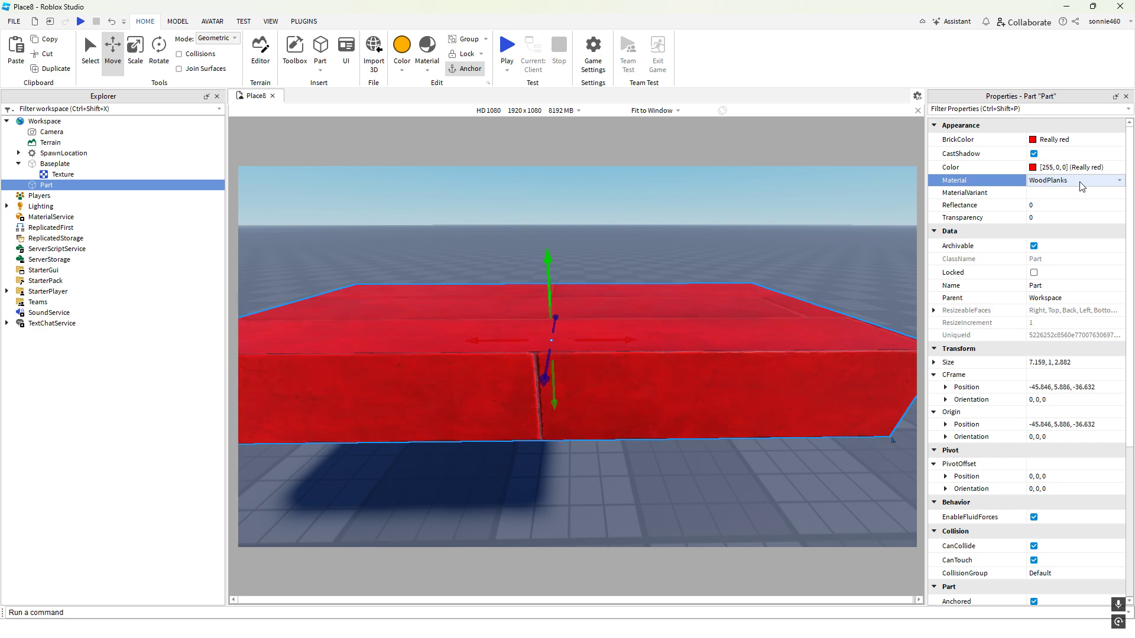
# Examine the WoodPlanks surface from above and the sides, both with and without the block selected
pyautogui.moveTo(707, 313); pyautogui.dragTo(723, 275, button='right')
pyautogui.click(725, 277)
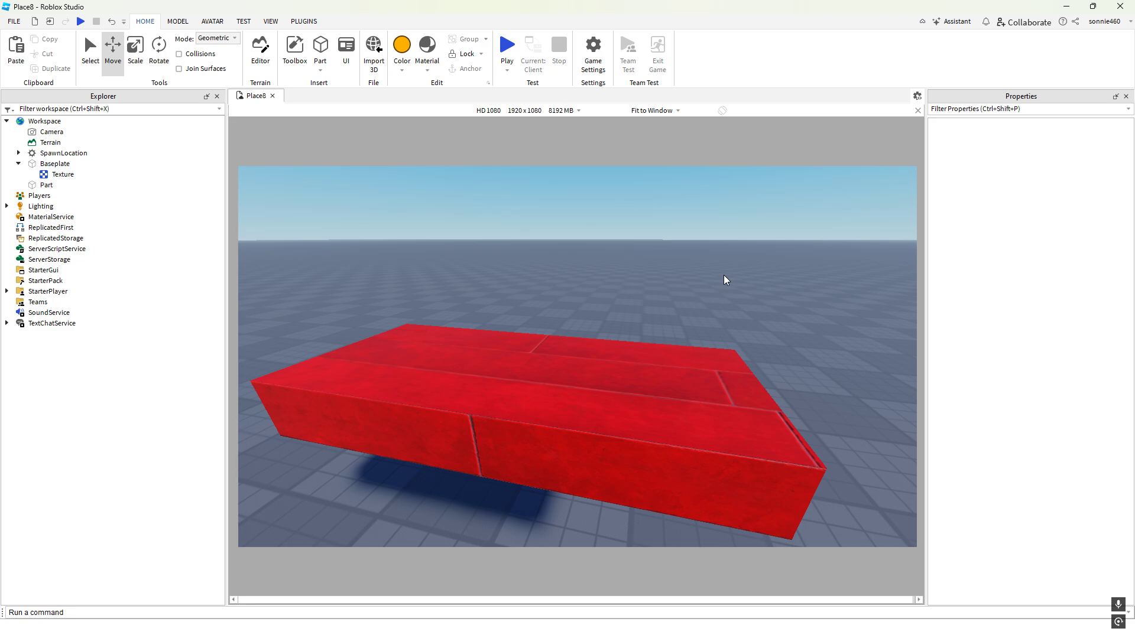
pyautogui.click(654, 432)
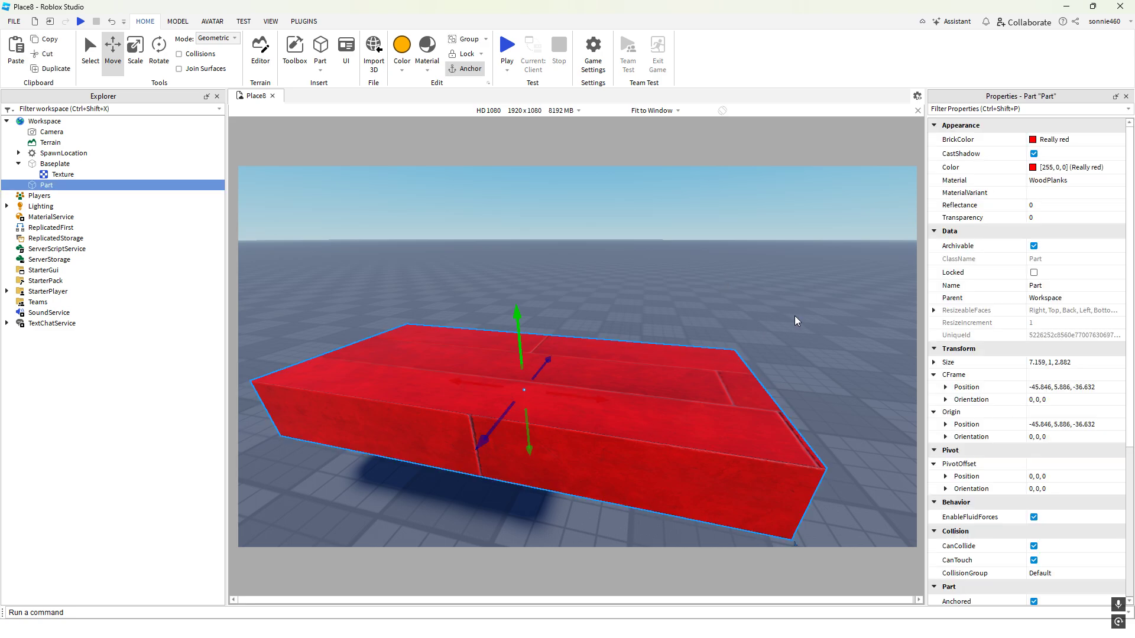
pyautogui.moveTo(794, 321); pyautogui.dragTo(809, 317, button='right')
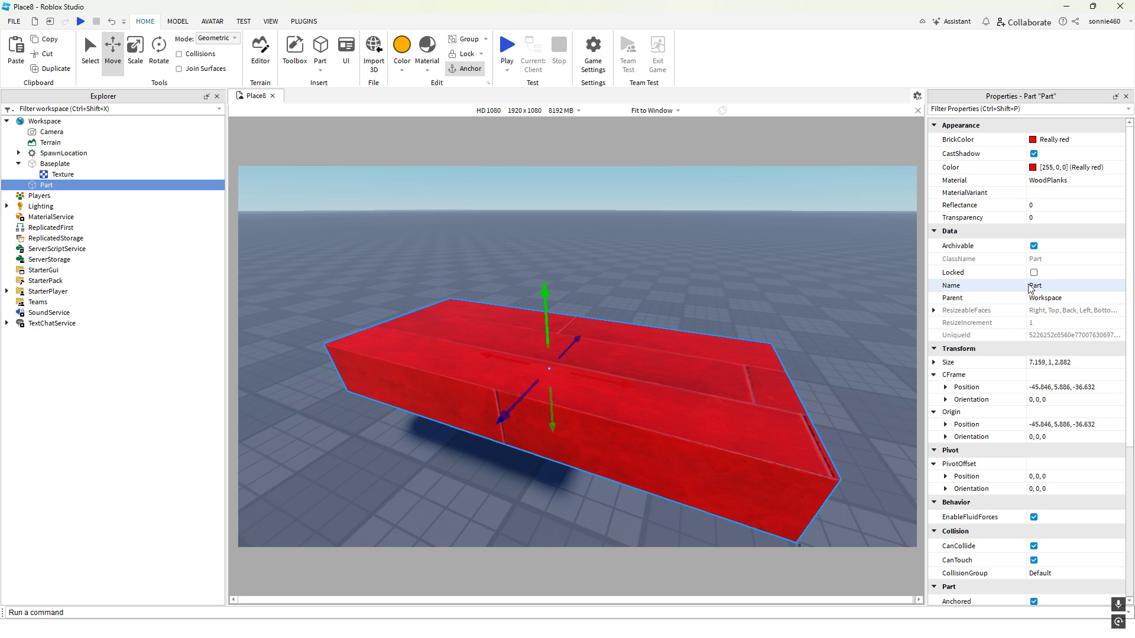
pyautogui.press('a')
pyautogui.press('w')
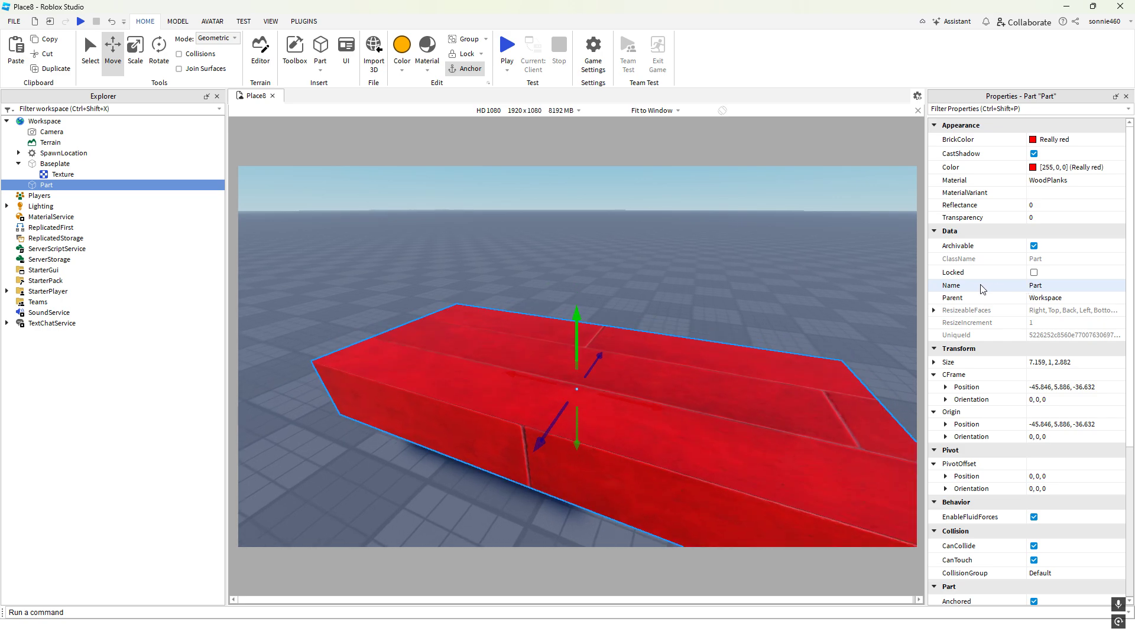
pyautogui.press('d')
# Check the block's MaterialVariant options and inspect the material overrides of MaterialService
pyautogui.click(1056, 194)
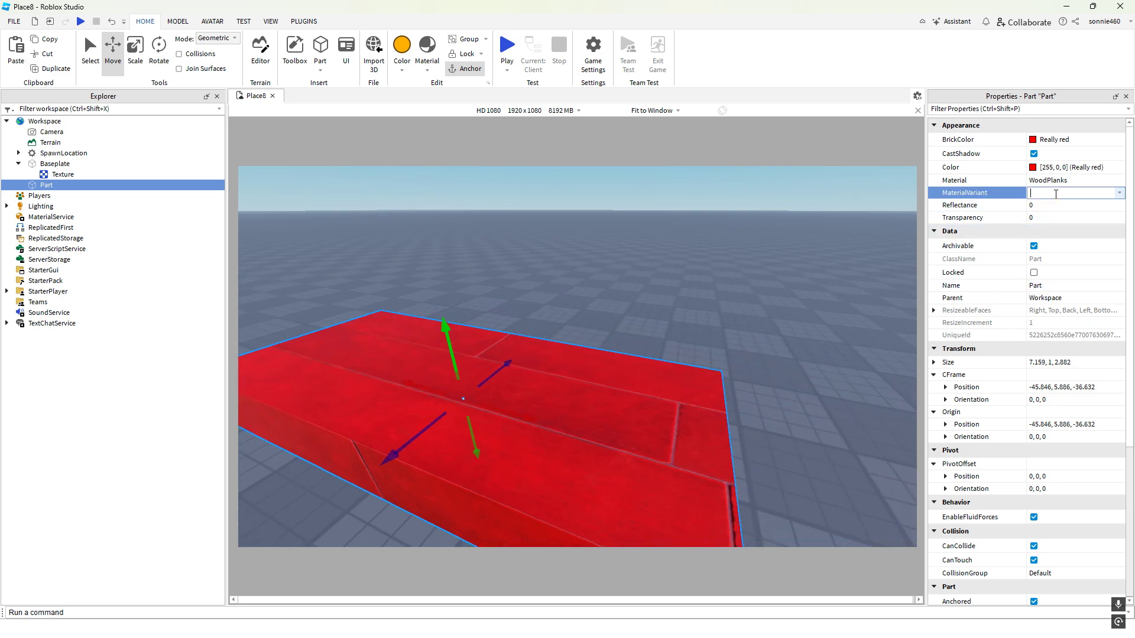
pyautogui.click(1119, 193)
pyautogui.click(1119, 194)
pyautogui.moveTo(505, 234); pyautogui.dragTo(505, 233, button='right')
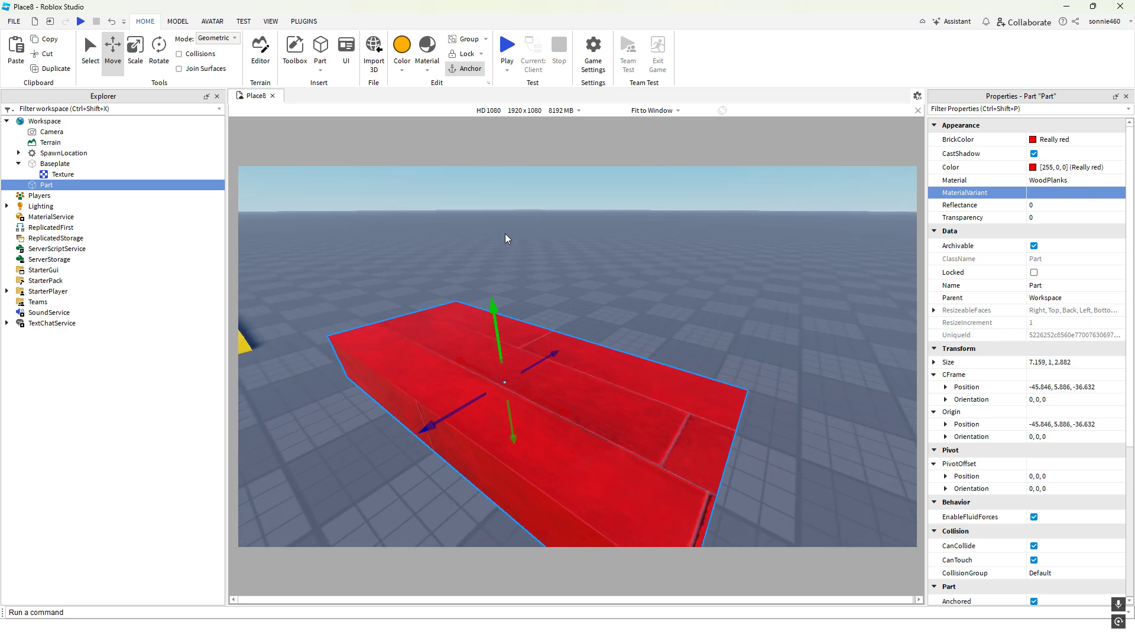
pyautogui.click(57, 228)
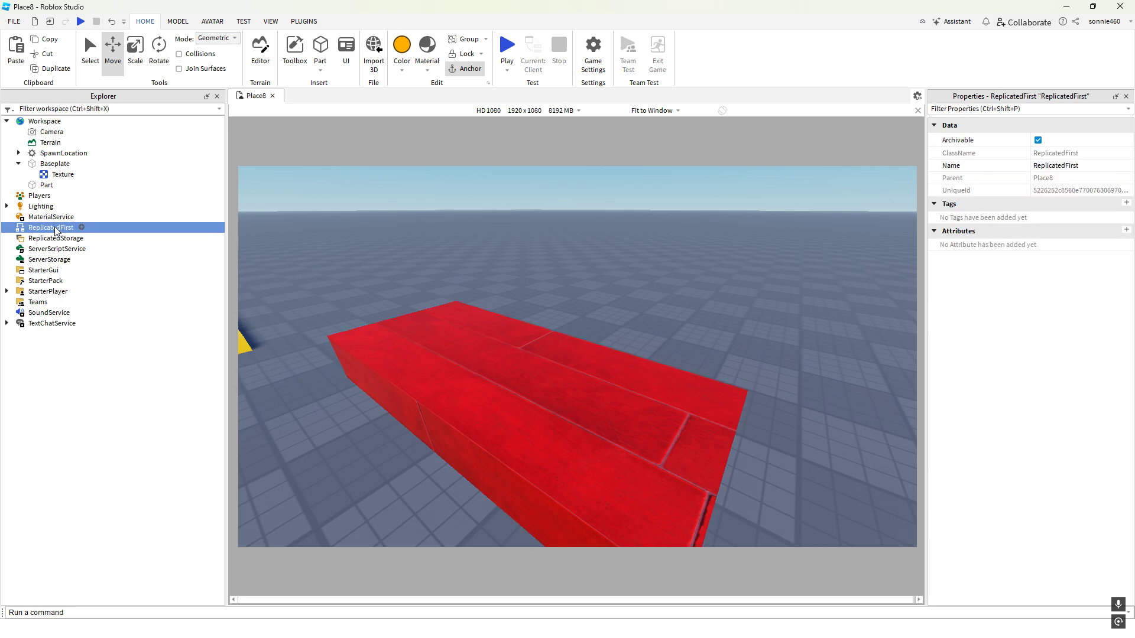
pyautogui.click(47, 218)
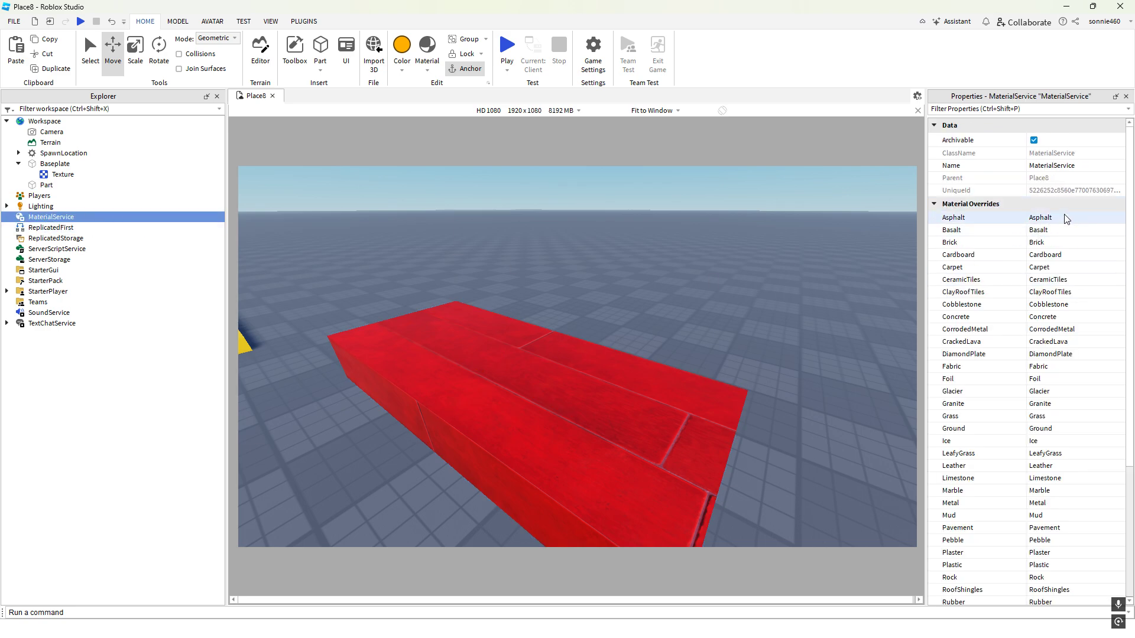
# Set the Material of the red block to Snow
pyautogui.click(631, 406)
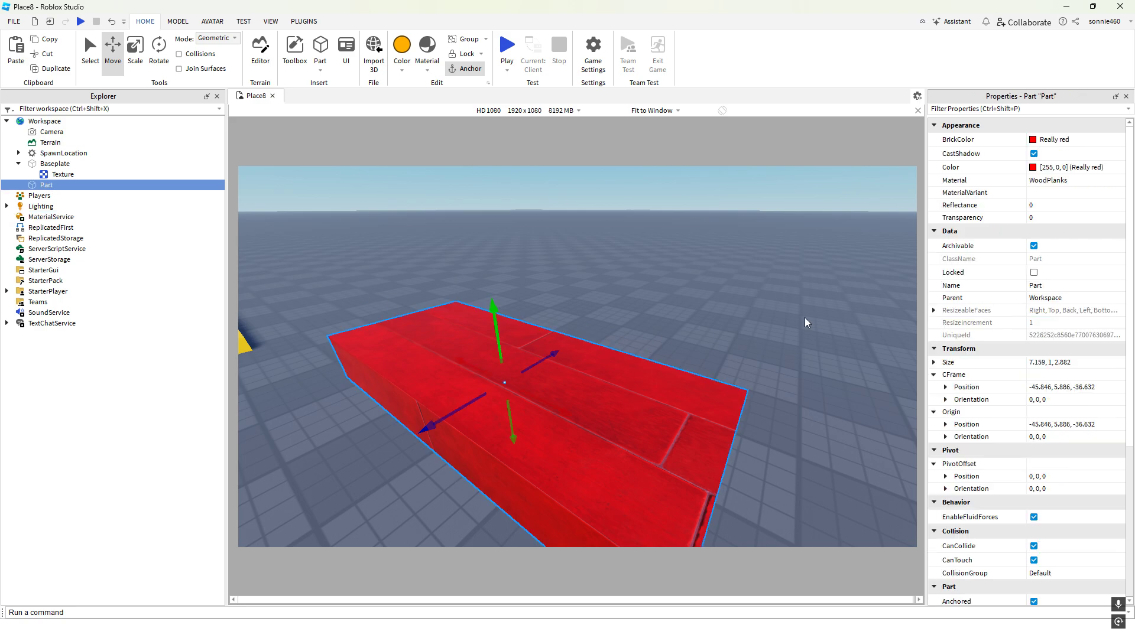
pyautogui.click(1050, 180)
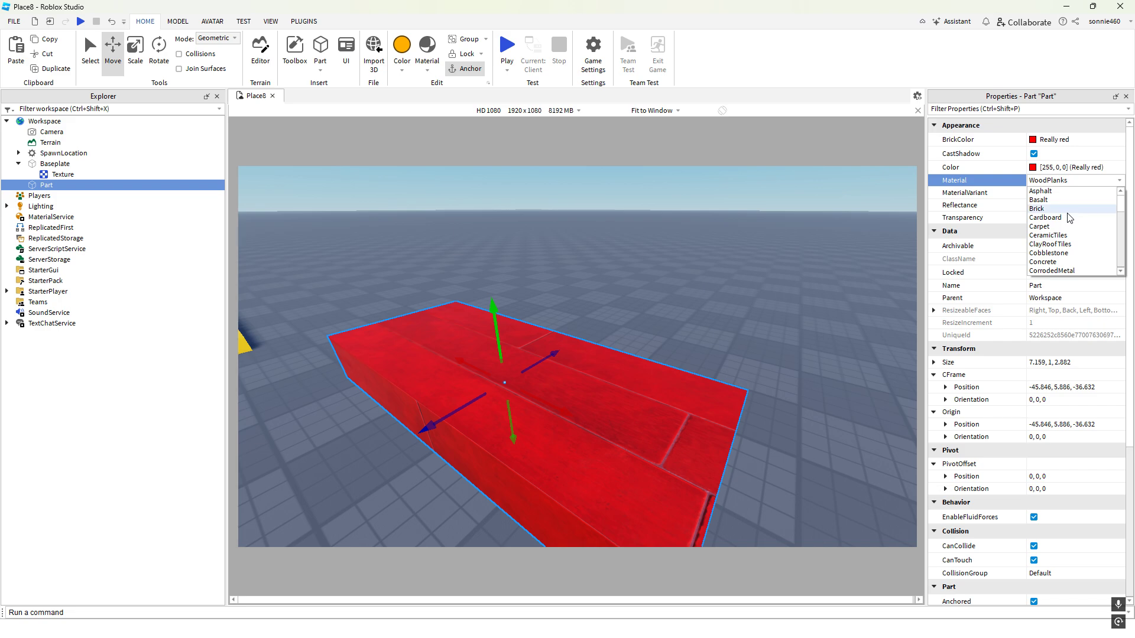
pyautogui.scroll(-5, 1066, 216)
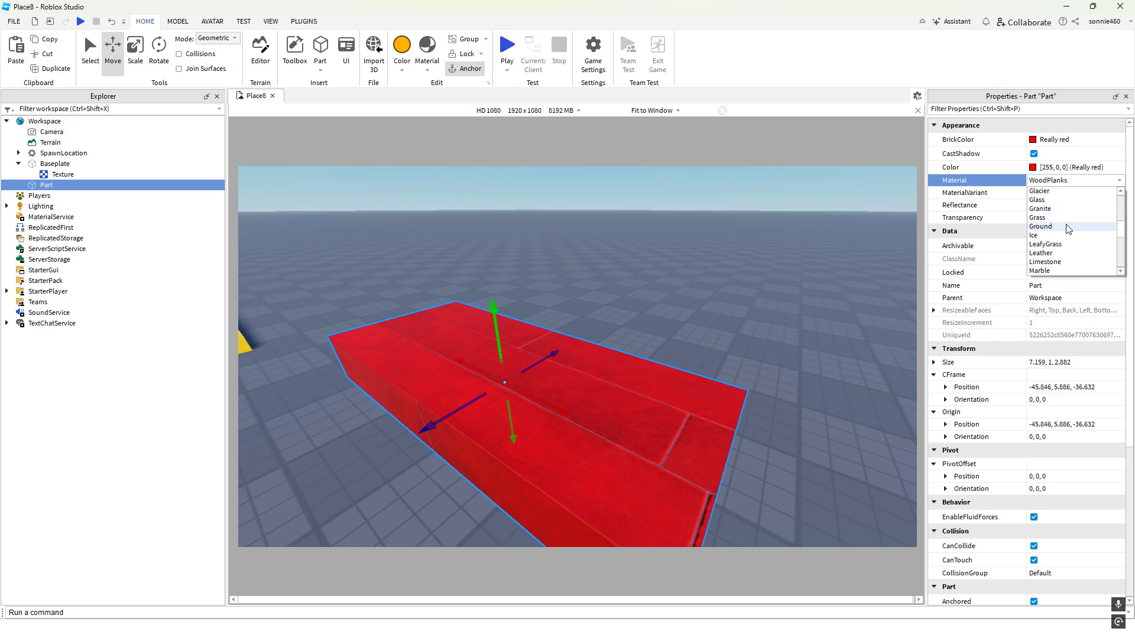
pyautogui.scroll(2, 1066, 234)
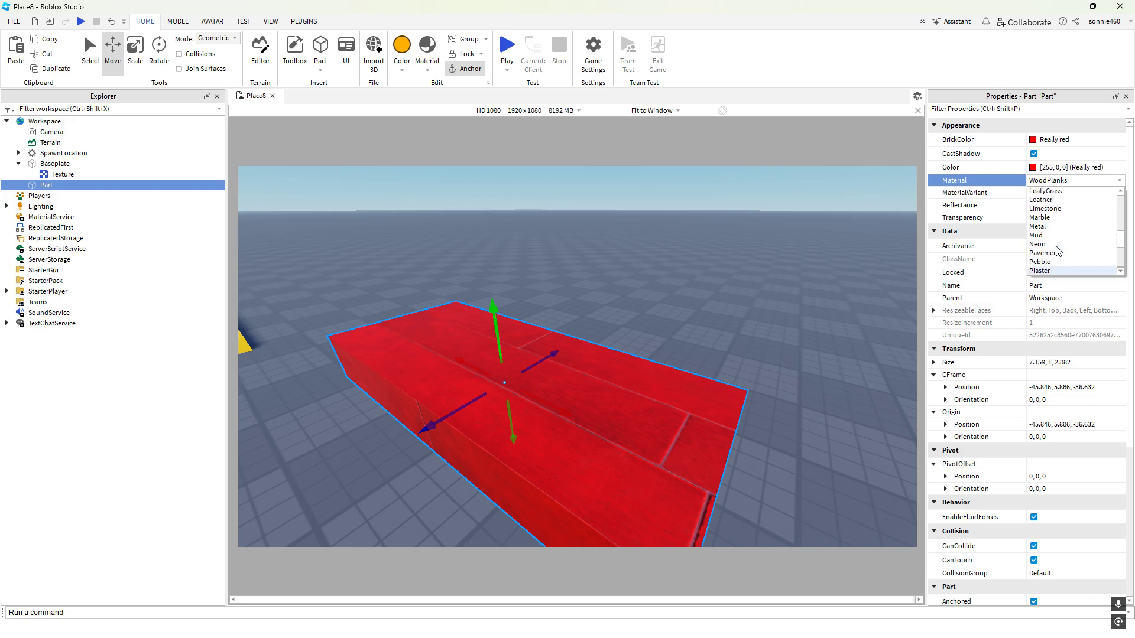
pyautogui.scroll(-5, 1055, 239)
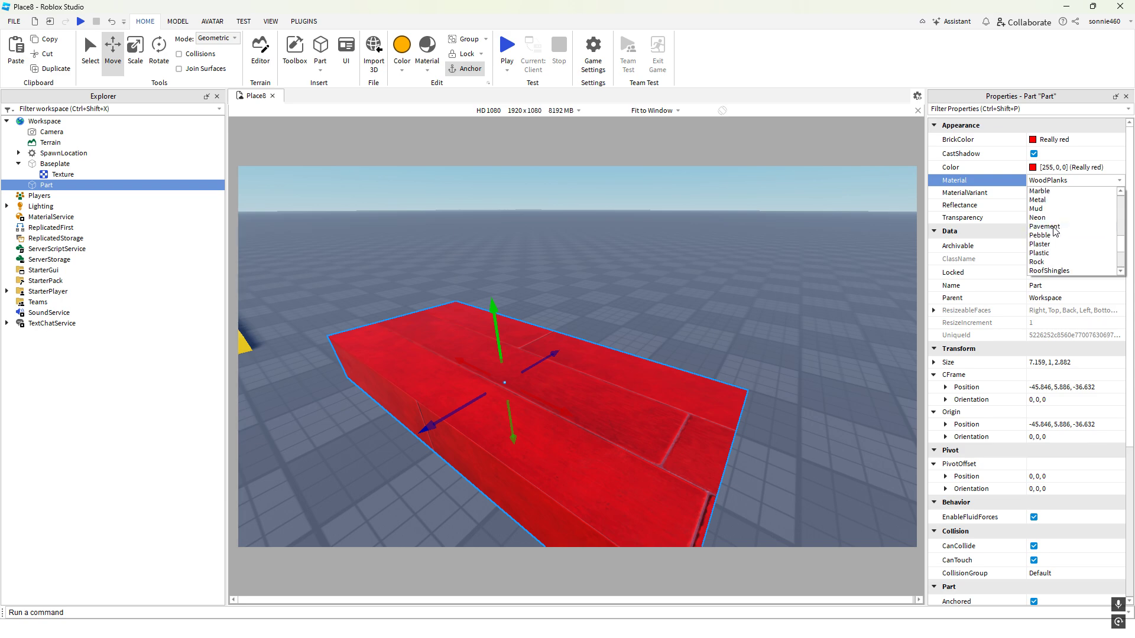
pyautogui.click(1037, 253)
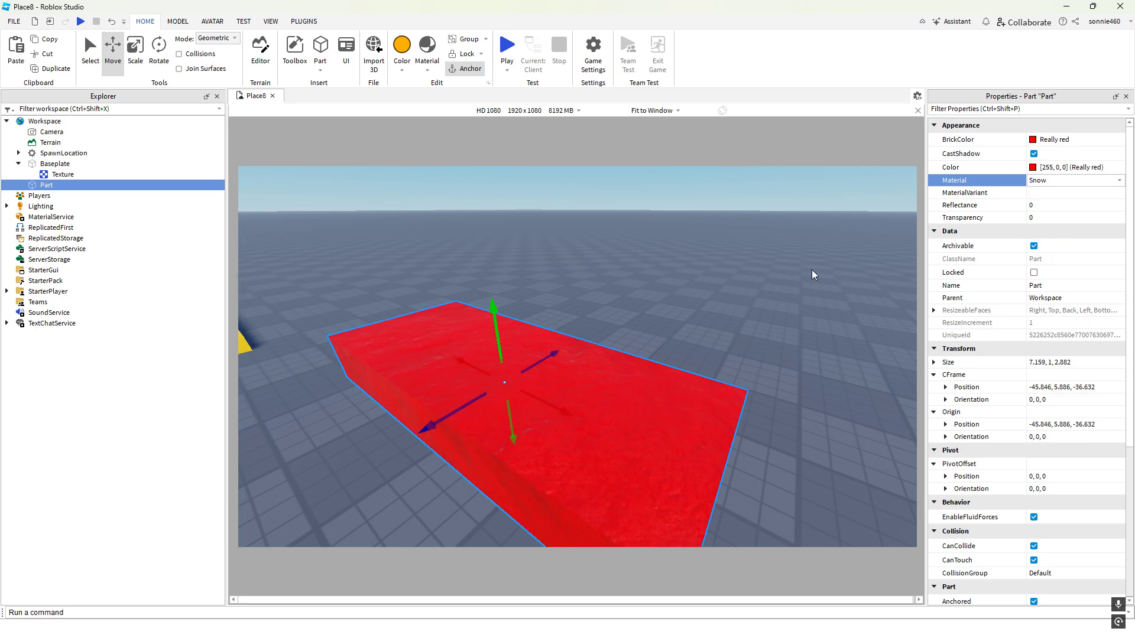
# Set the BrickColor of the snow block to Institutional white
pyautogui.scroll(-5, 815, 274)
pyautogui.click(1035, 140)
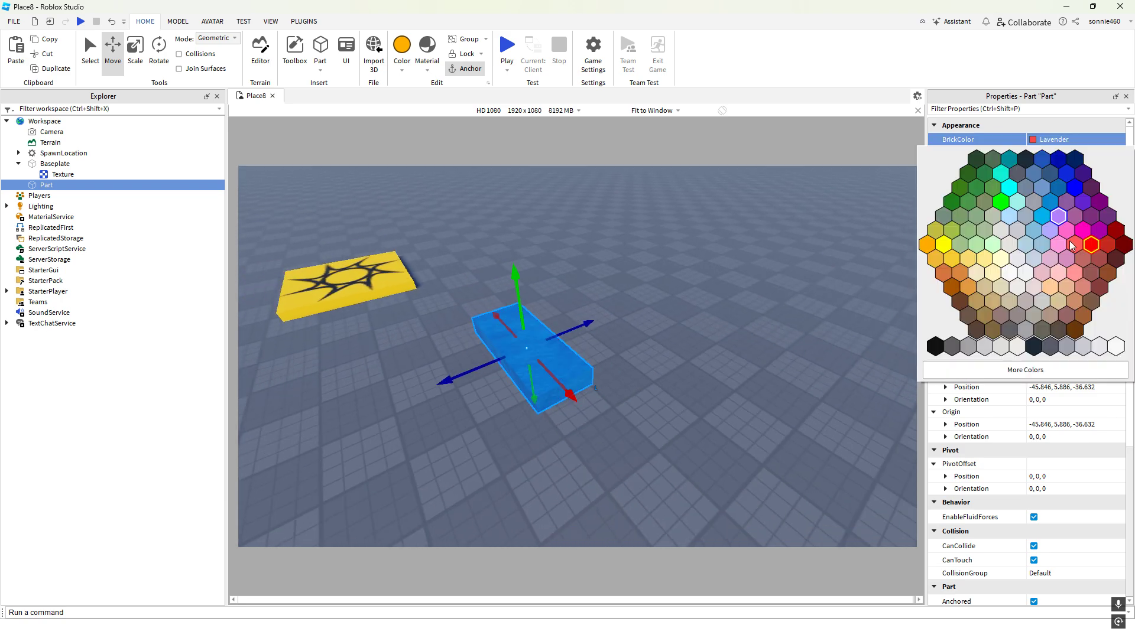
pyautogui.click(1115, 348)
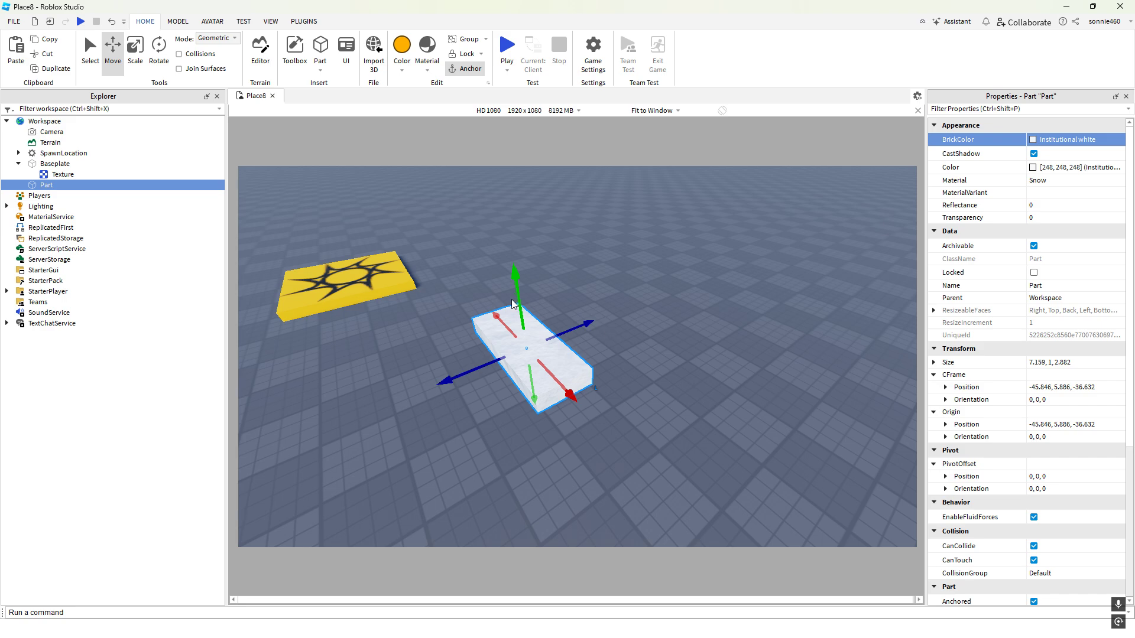
# Lower the white snow block onto the baseplate, enlarge it to about 48.3 × 1 × 74.4, and deselect it
pyautogui.moveTo(515, 305); pyautogui.dragTo(857, 225)
pyautogui.hotkey('ctrl', '3')
pyautogui.moveTo(857, 225); pyautogui.dragTo(767, 267, button='right')
pyautogui.moveTo(604, 268); pyautogui.dragTo(912, 281)
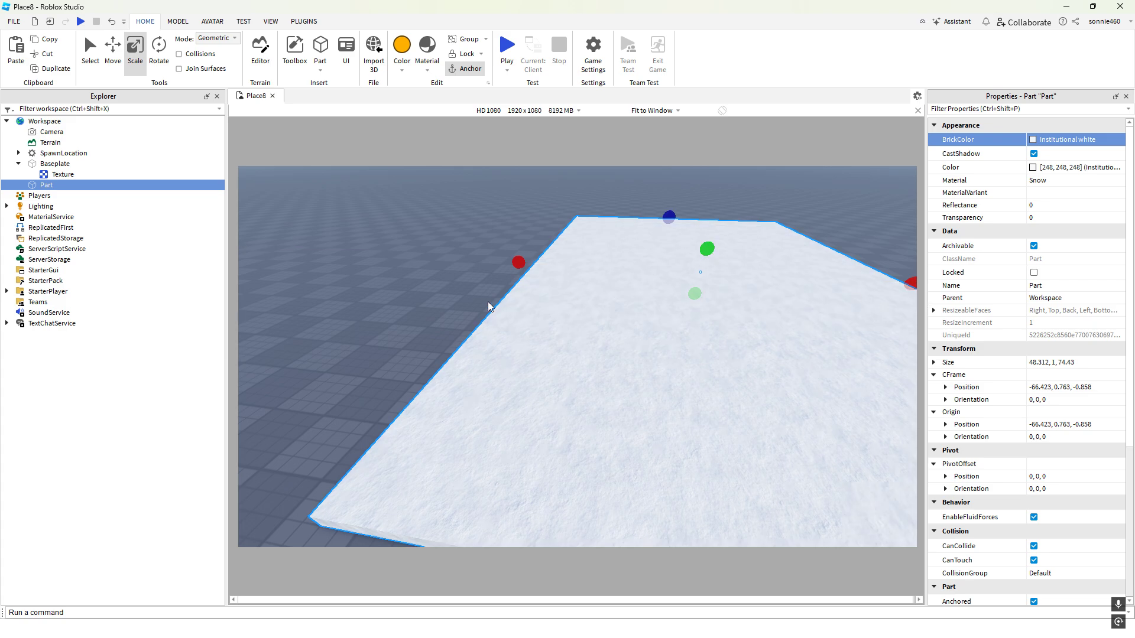
pyautogui.click(428, 307)
pyautogui.moveTo(428, 307); pyautogui.dragTo(470, 314, button='right')
pyautogui.scroll(2, 428, 306)
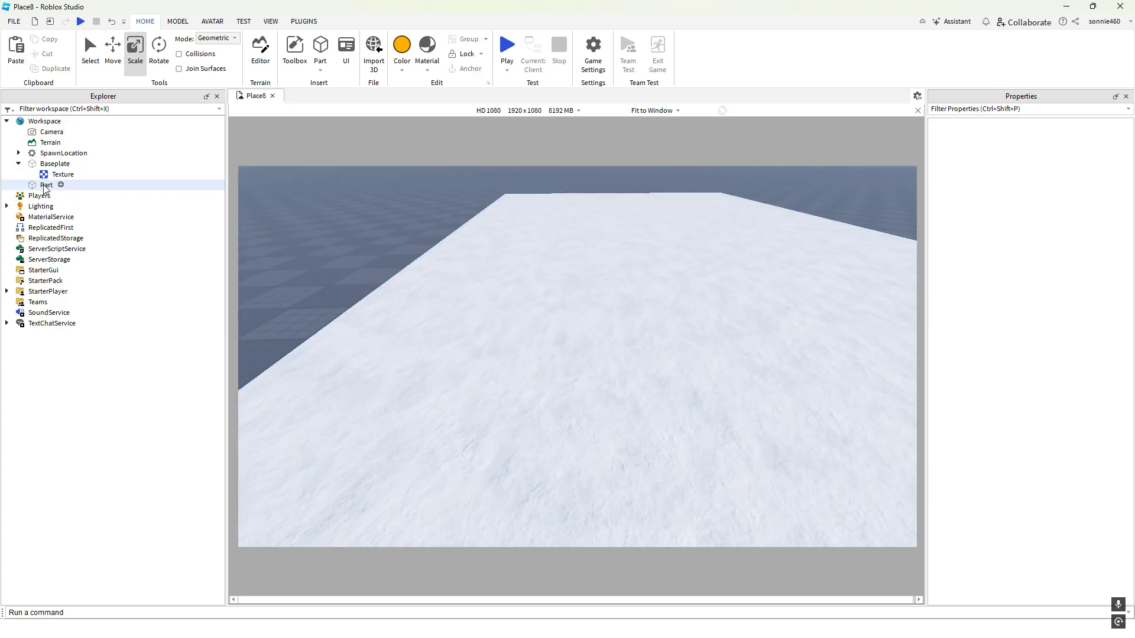
# Set the Snow material override in MaterialService to <None>
pyautogui.click(49, 217)
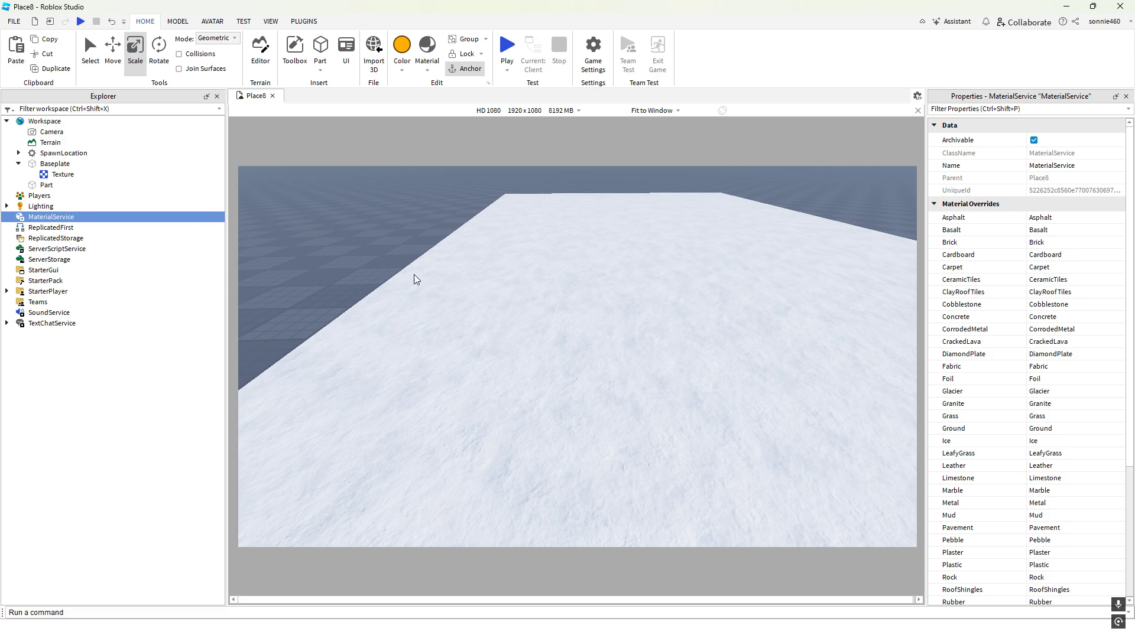
pyautogui.scroll(5, 732, 298)
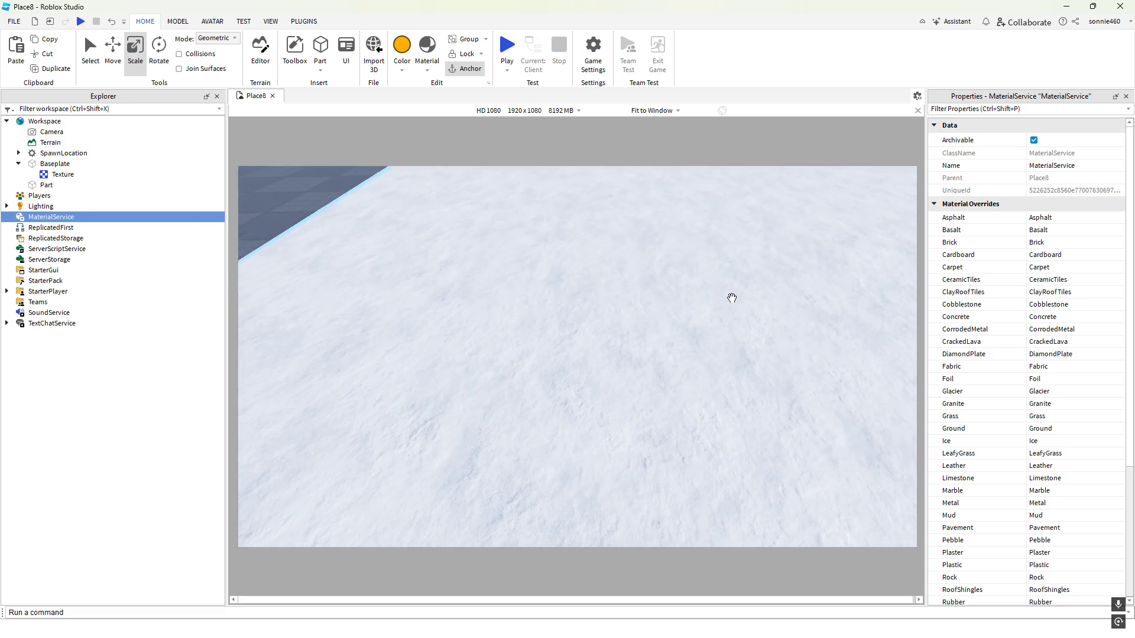
pyautogui.moveTo(731, 298); pyautogui.dragTo(731, 298, button='right')
pyautogui.scroll(-4, 1072, 352)
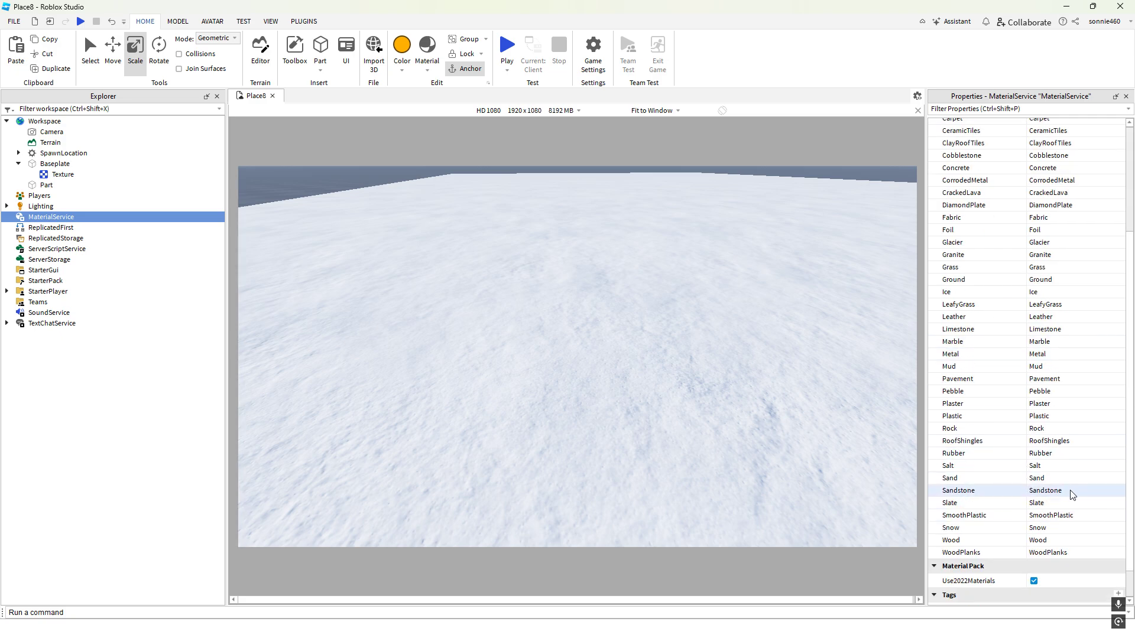
pyautogui.click(1075, 529)
pyautogui.click(1120, 527)
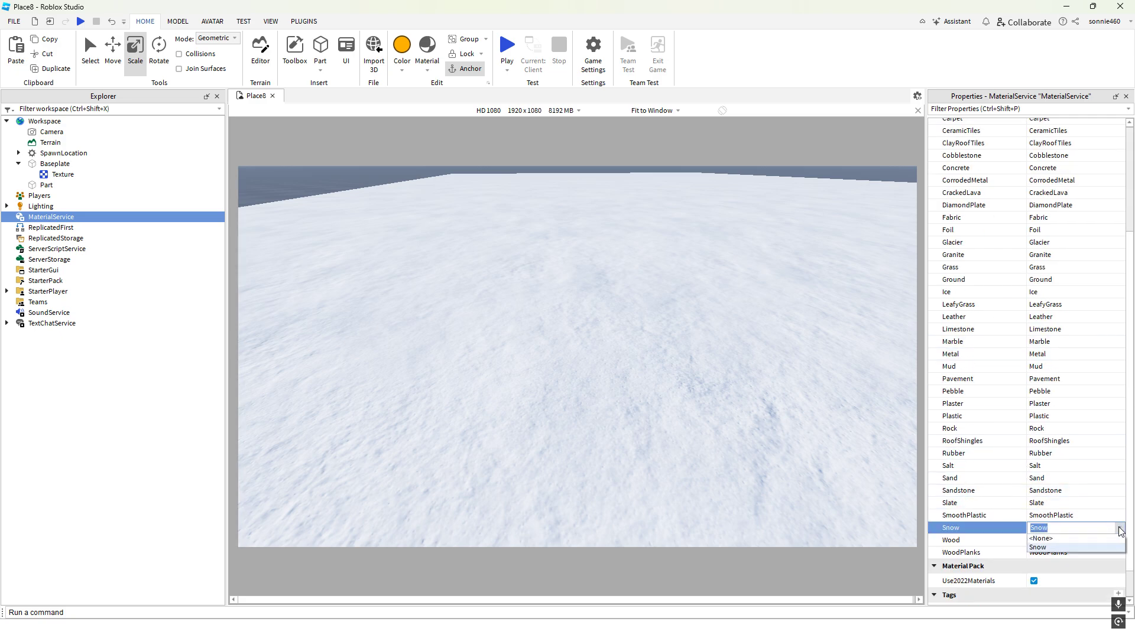
pyautogui.click(1080, 538)
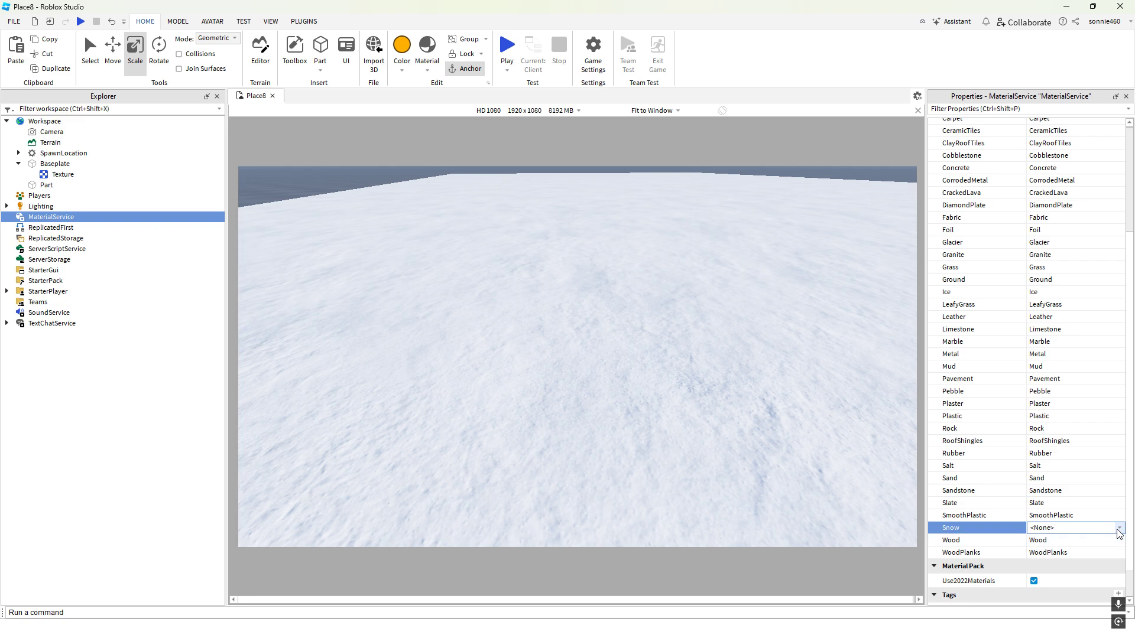
# Insert a MaterialVariant object into MaterialService
pyautogui.scroll(-1, 1092, 470)
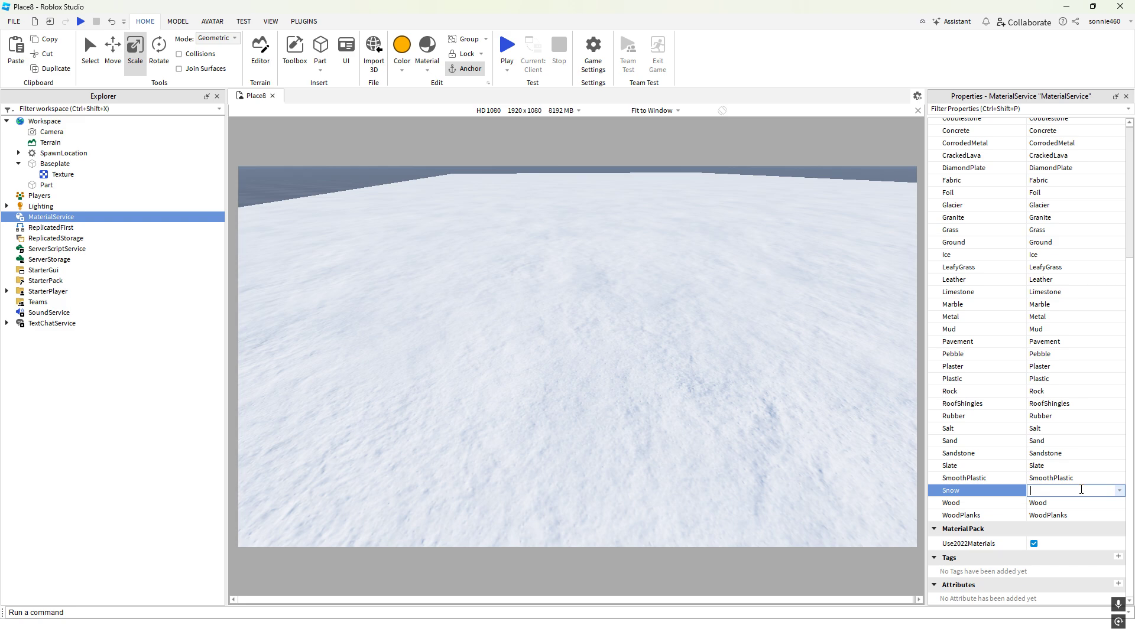
pyautogui.click(1119, 494)
pyautogui.click(1075, 503)
pyautogui.click(82, 216)
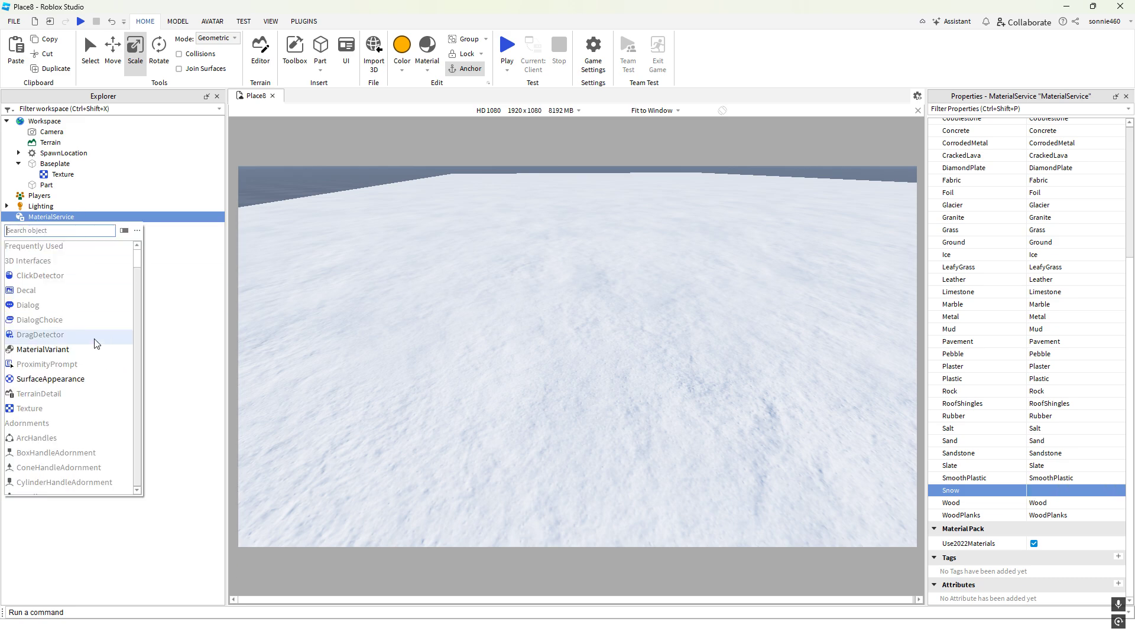
pyautogui.click(88, 355)
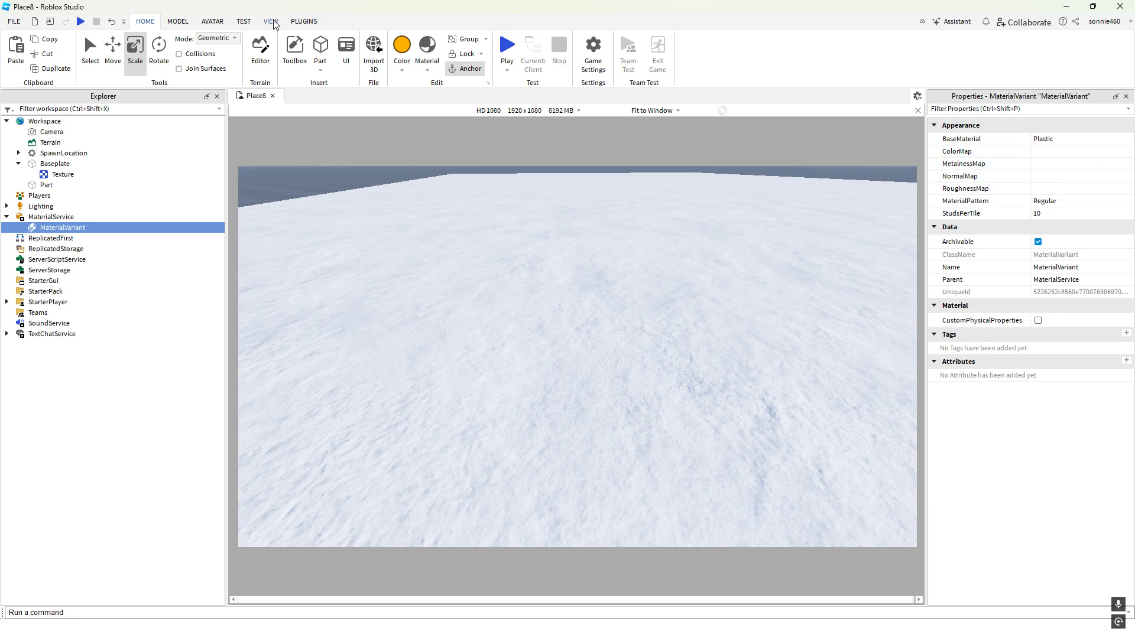
# Open the Toolbox and search the Decals category for "snow"
pyautogui.click(271, 22)
pyautogui.click(99, 57)
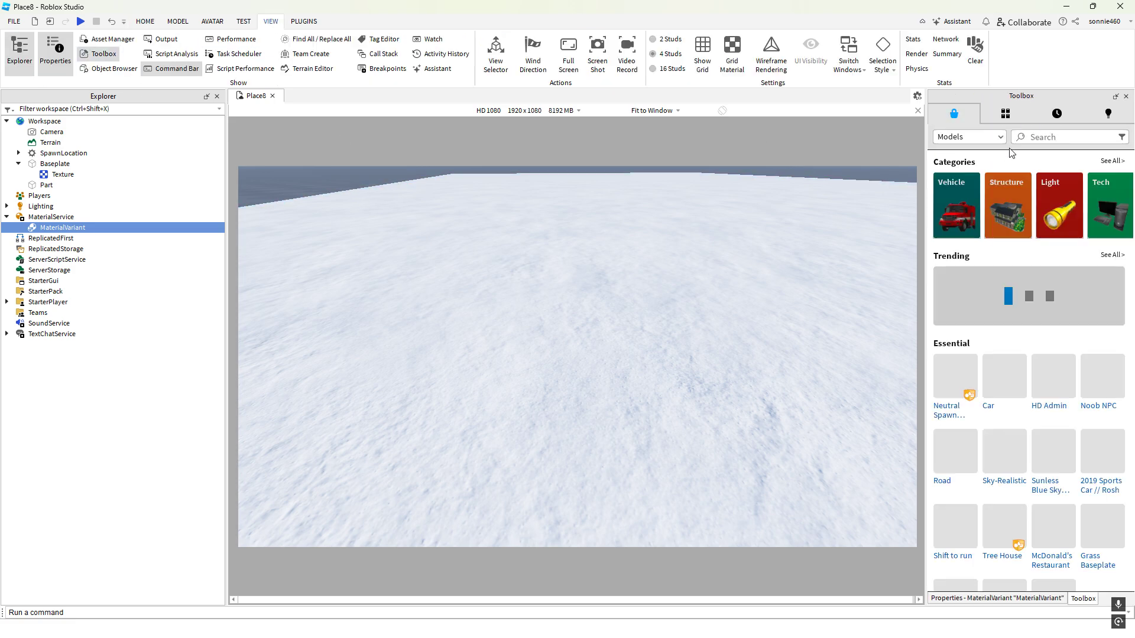
pyautogui.click(969, 137)
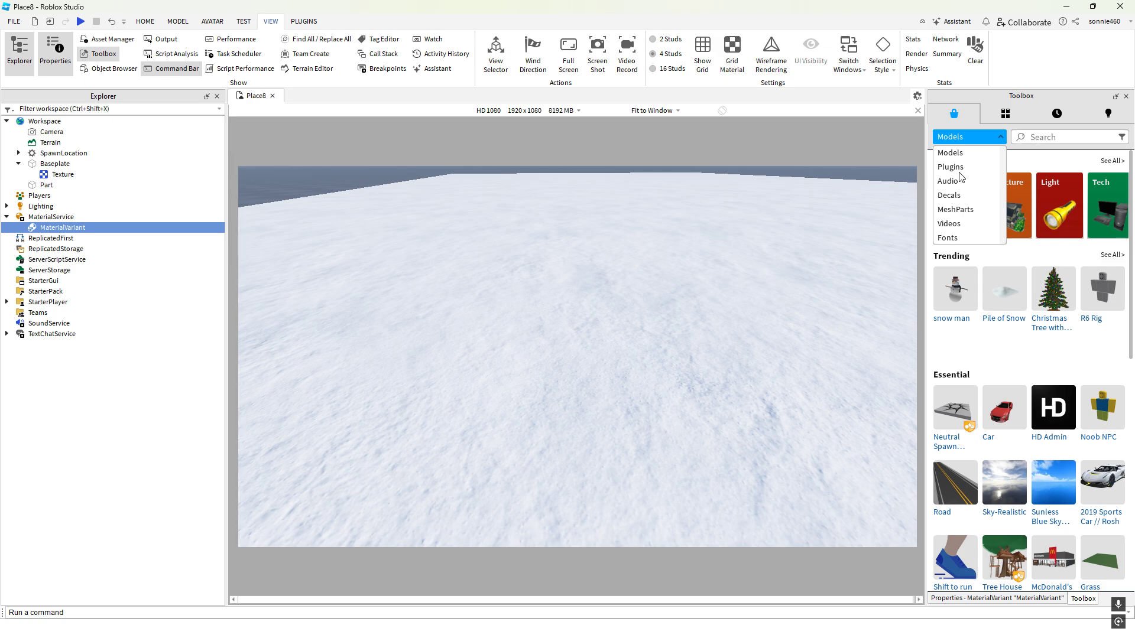
pyautogui.click(961, 195)
pyautogui.click(1058, 137)
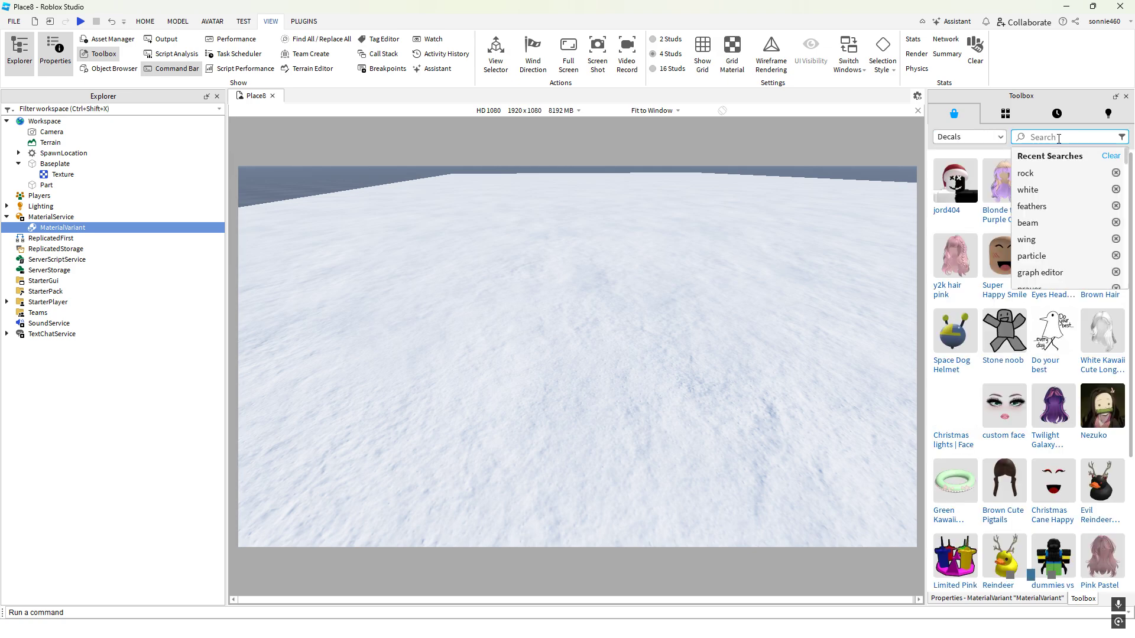
pyautogui.write('snow')
pyautogui.press('Return')
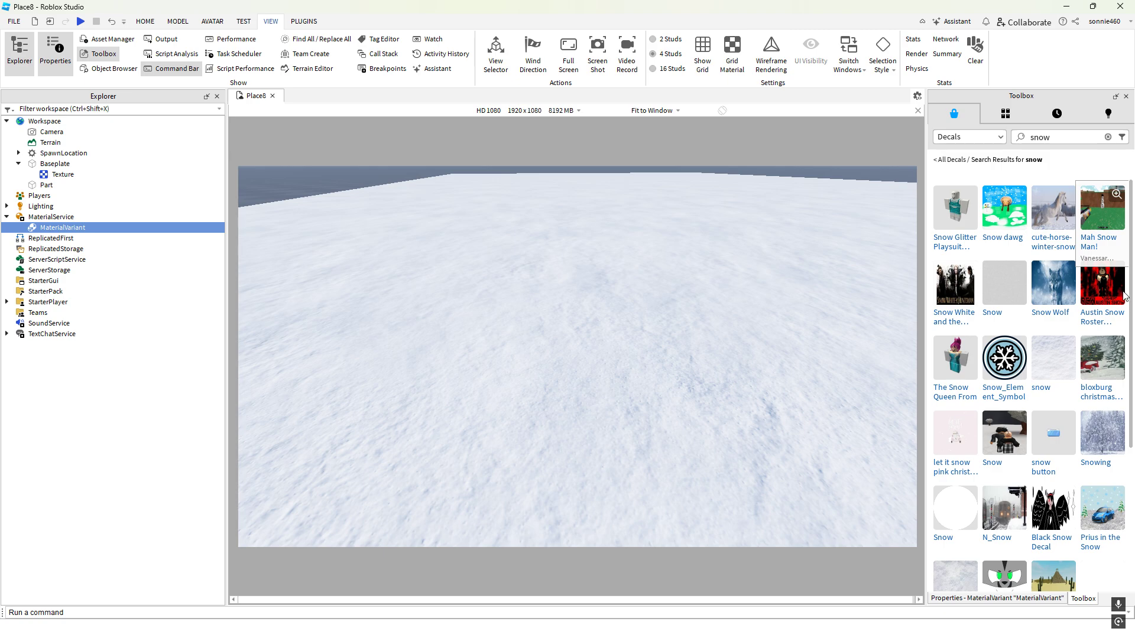
# Copy the asset ID of the plain white snow texture decal named Snow from the search results
pyautogui.scroll(-3, 1099, 366)
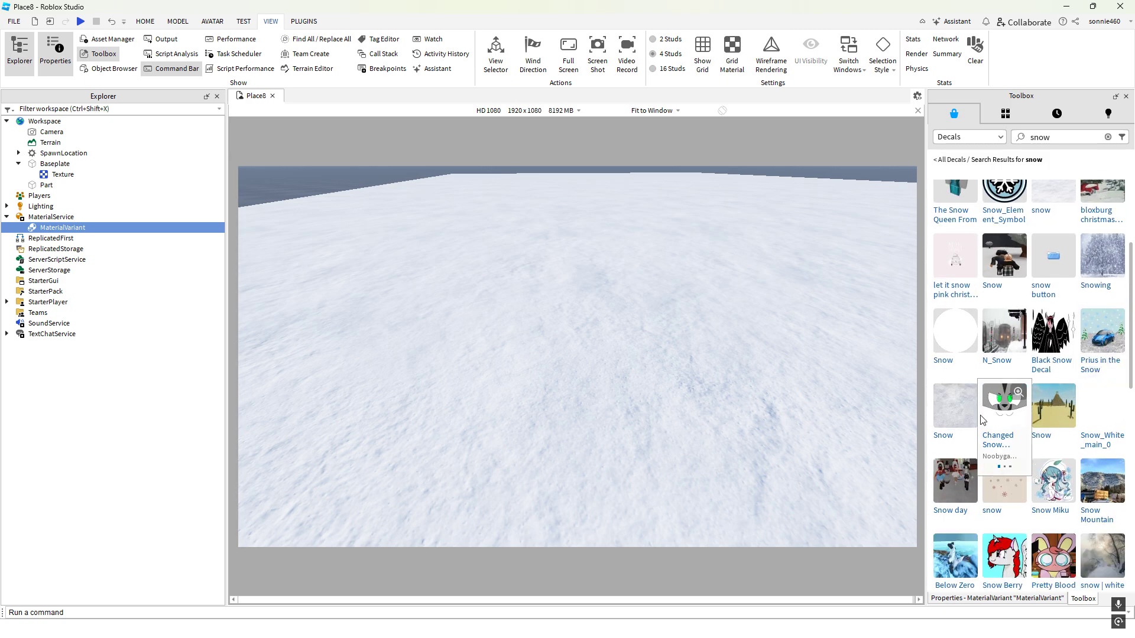
pyautogui.rightClick(955, 414)
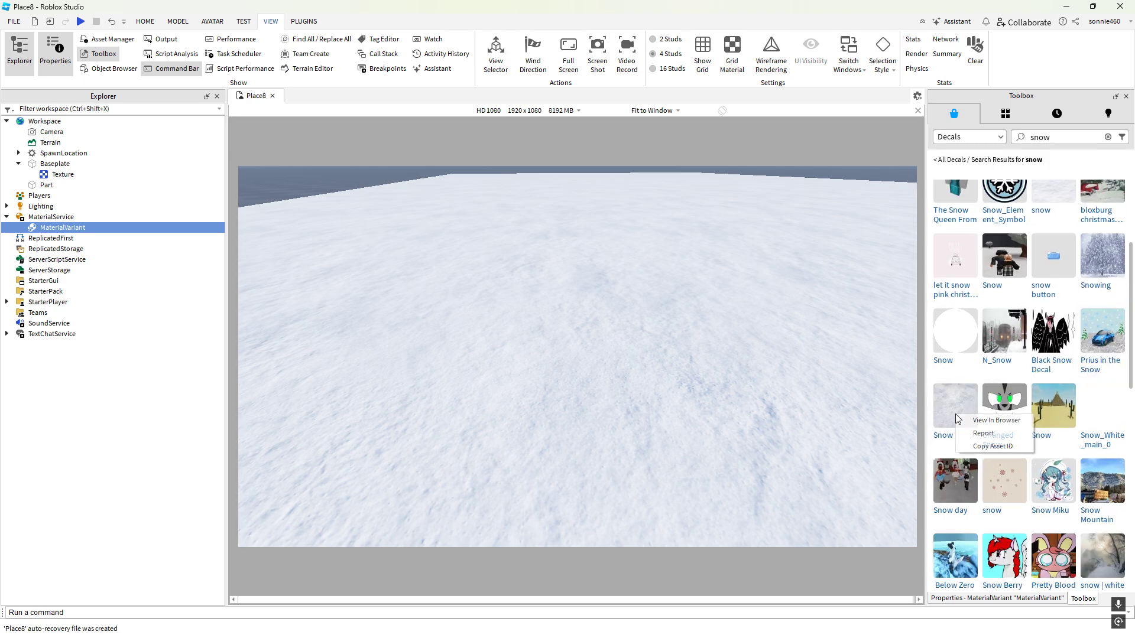
pyautogui.click(985, 447)
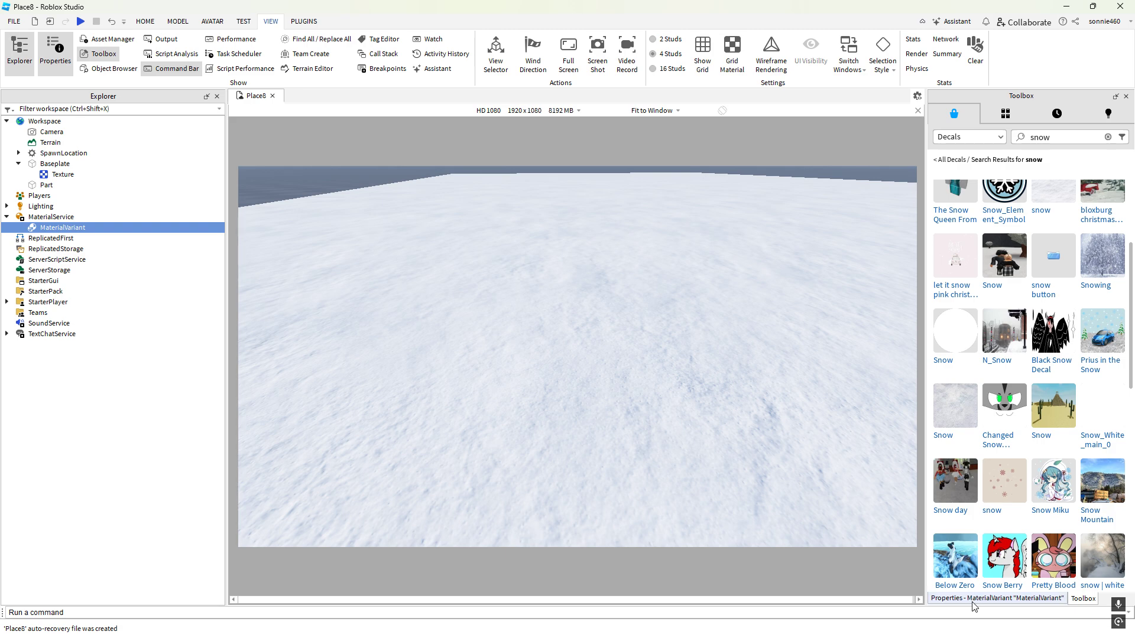
pyautogui.rightClick(945, 409)
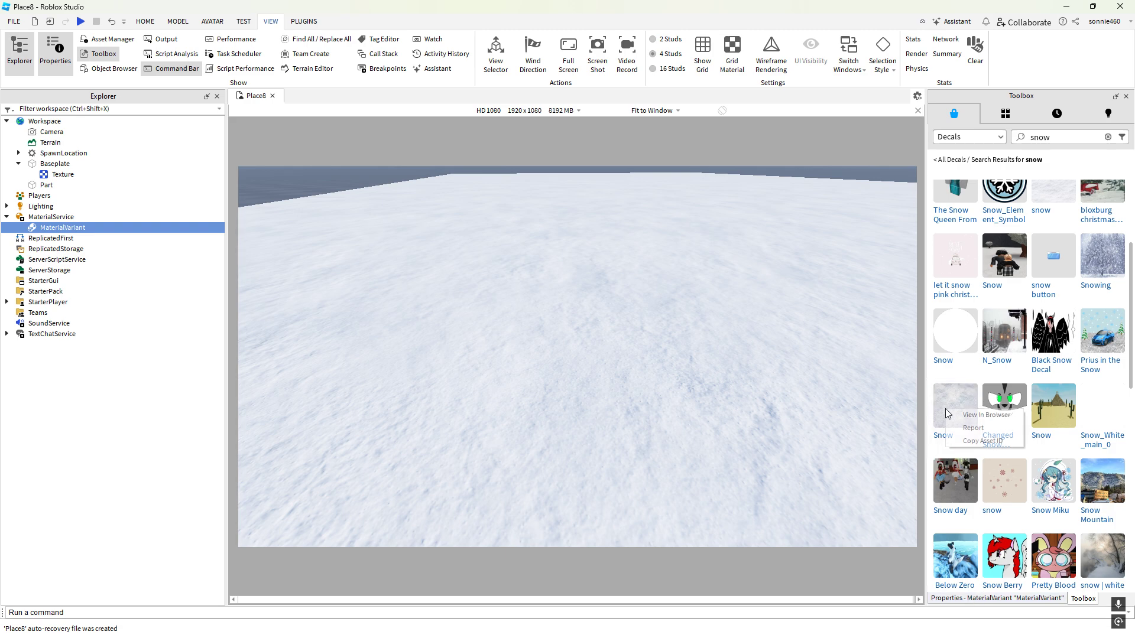
pyautogui.click(977, 441)
# Set the MaterialVariant's ColorMap to the copied snow decal asset ID
pyautogui.click(984, 599)
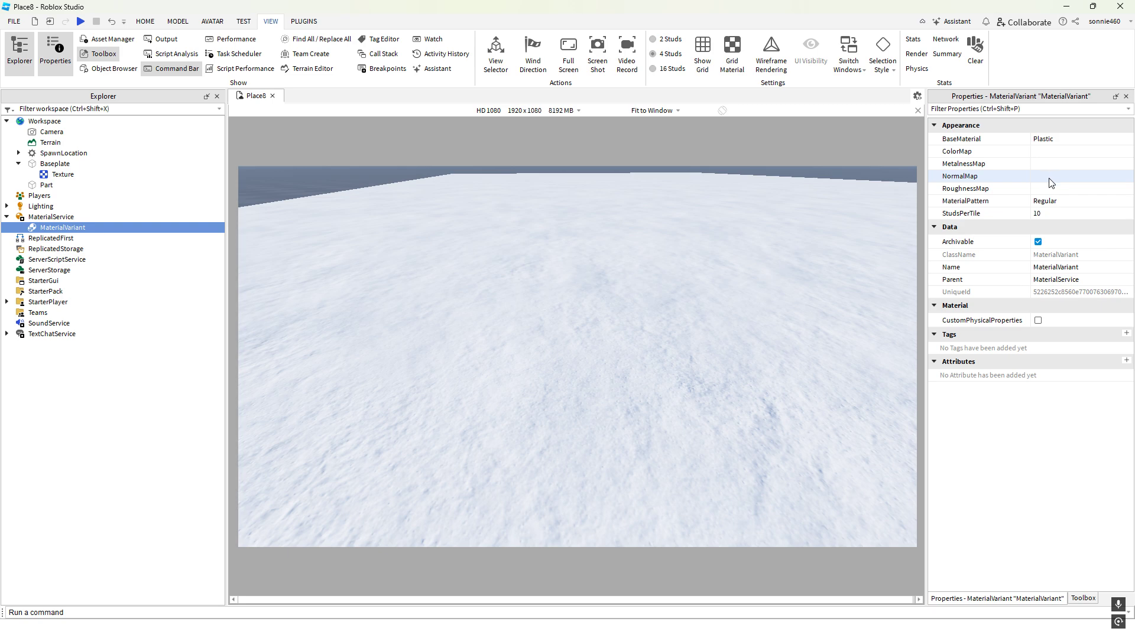
pyautogui.click(1049, 153)
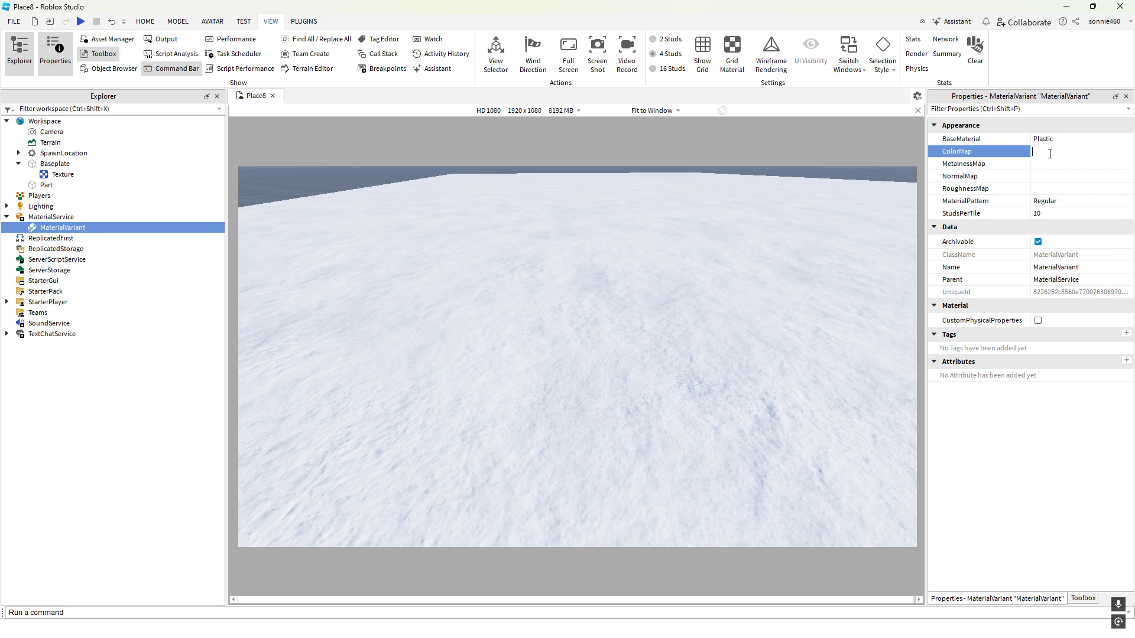
pyautogui.hotkey('ctrl', 'v')
pyautogui.press('Return')
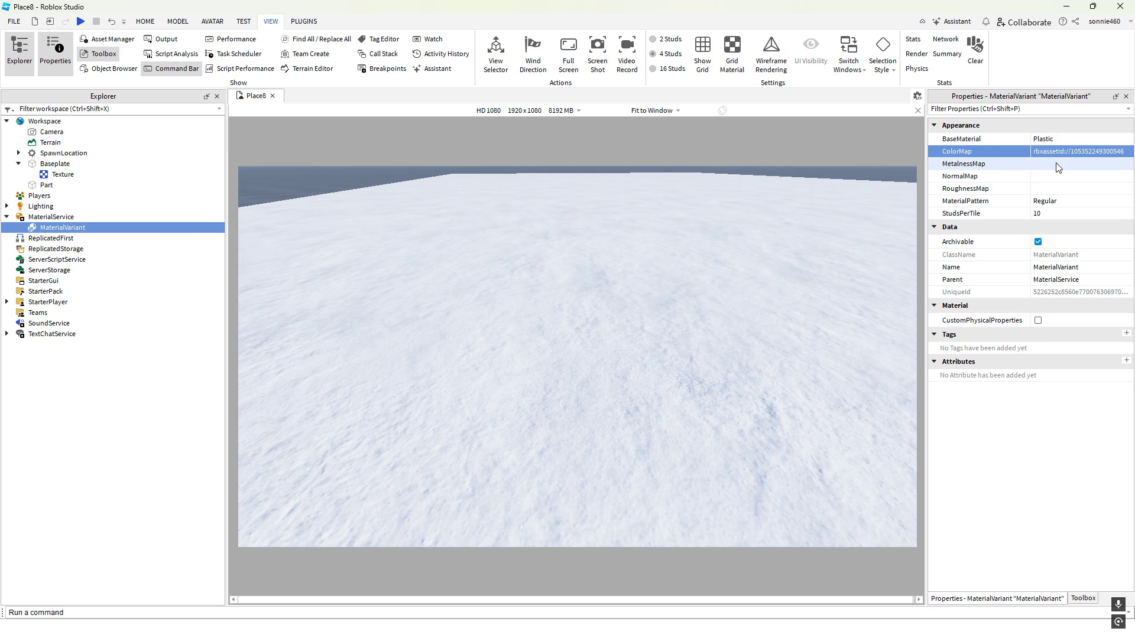
pyautogui.click(1058, 177)
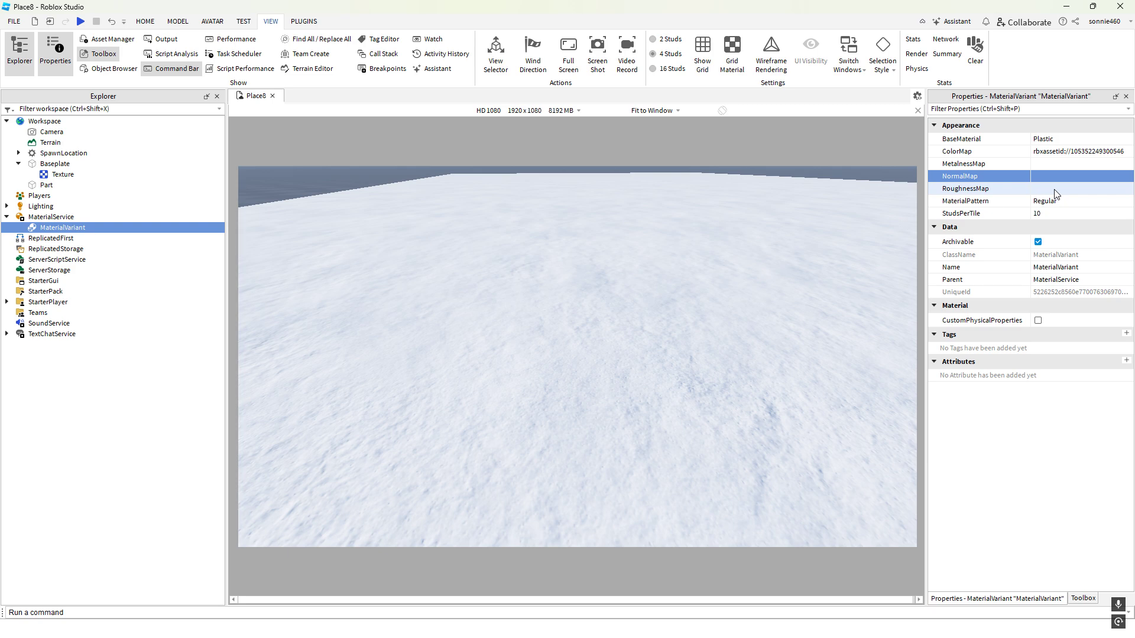
pyautogui.click(1055, 189)
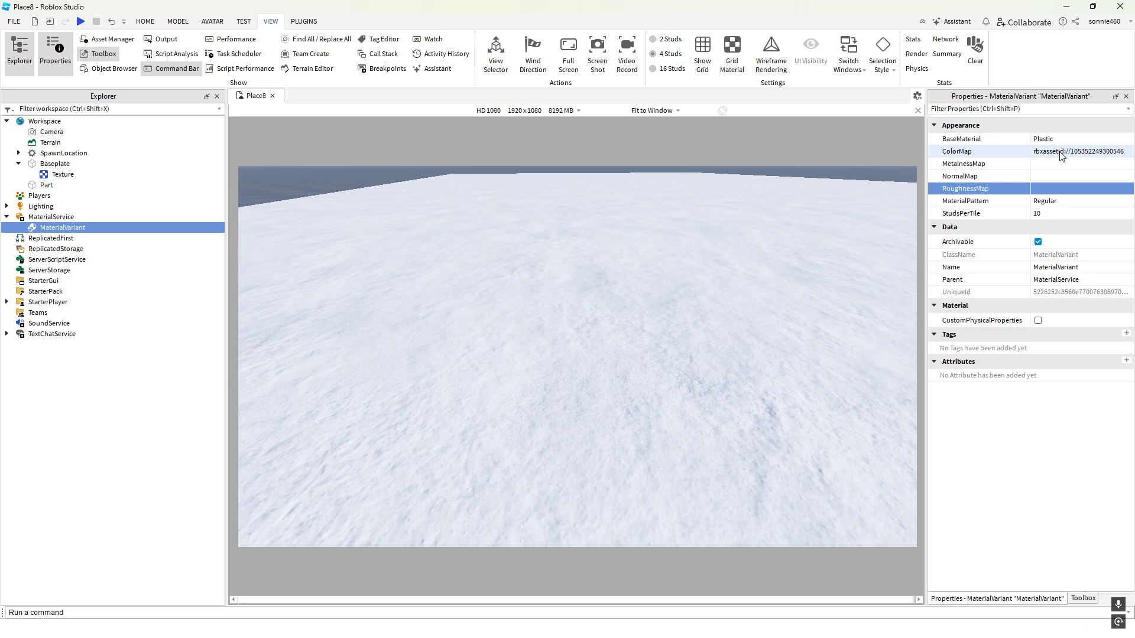
pyautogui.click(1064, 201)
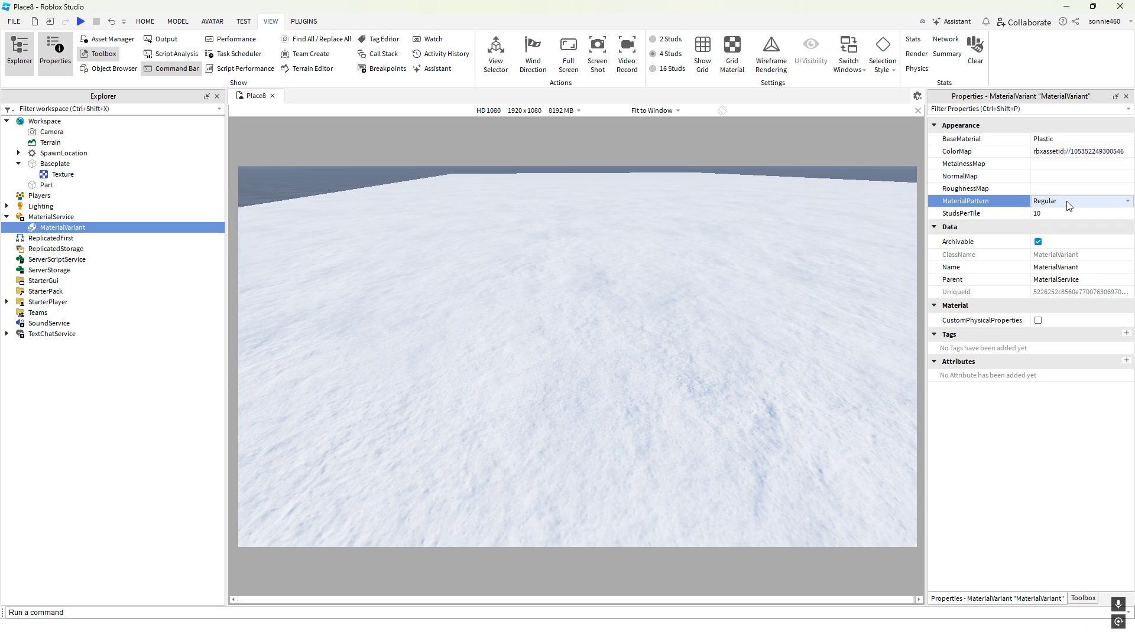
pyautogui.scroll(-2, 824, 210)
pyautogui.scroll(1, 823, 209)
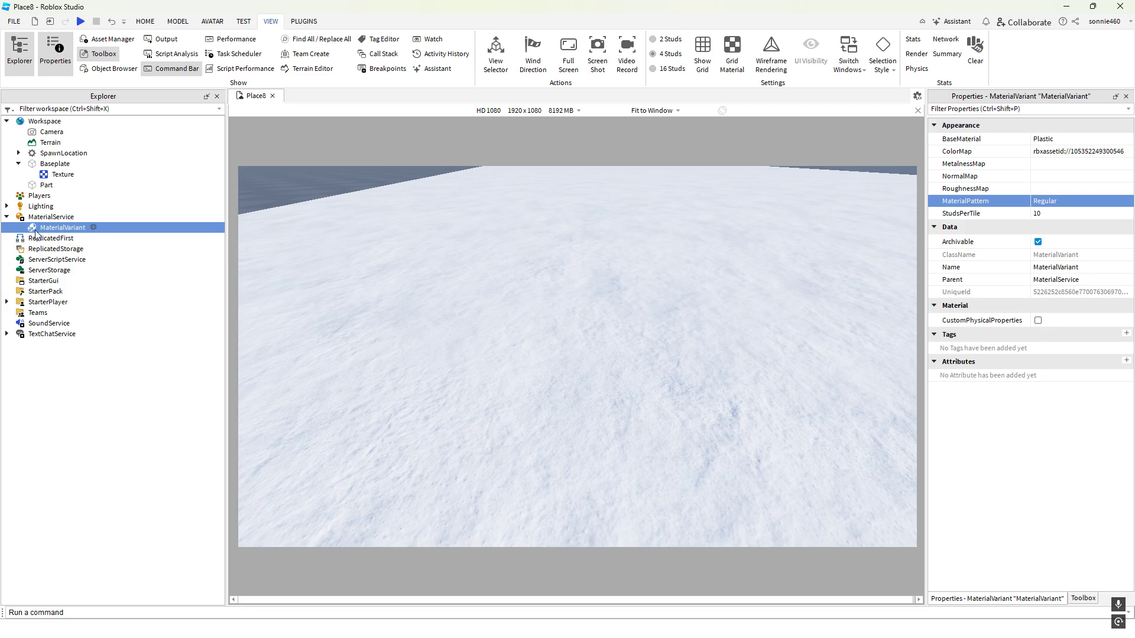
pyautogui.click(43, 218)
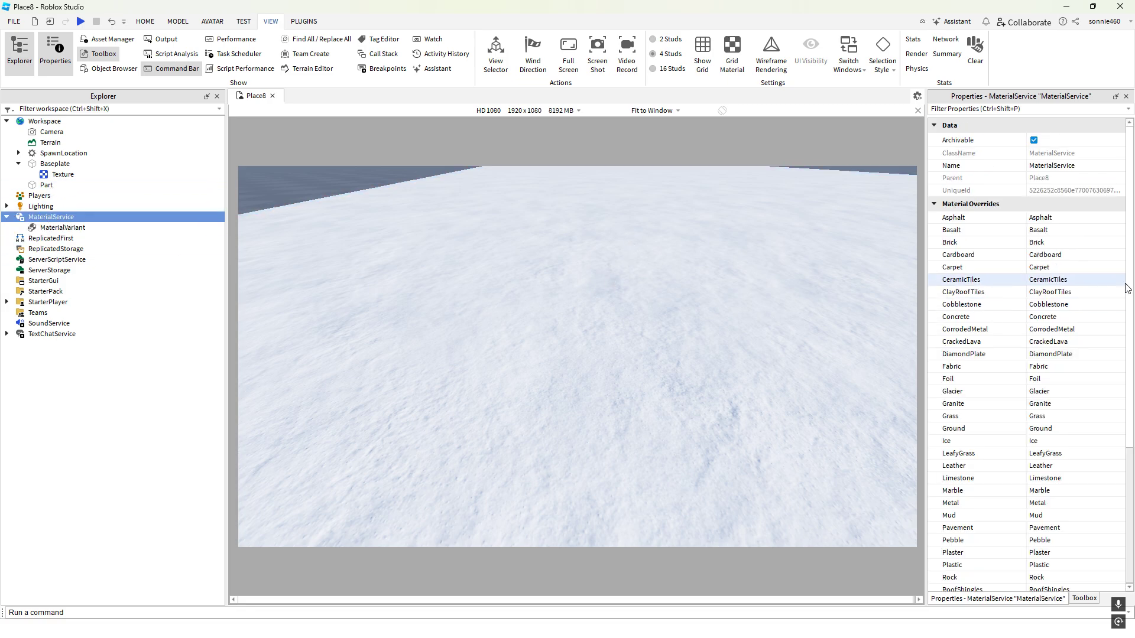
pyautogui.scroll(-3, 1121, 322)
pyautogui.scroll(-3, 1119, 319)
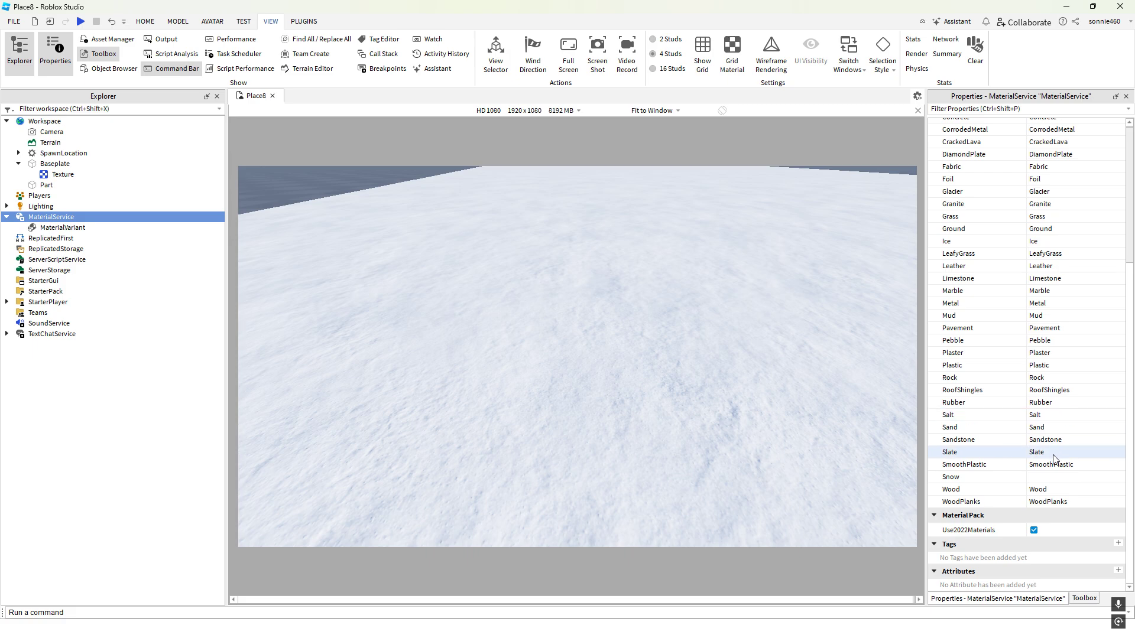
pyautogui.click(1052, 476)
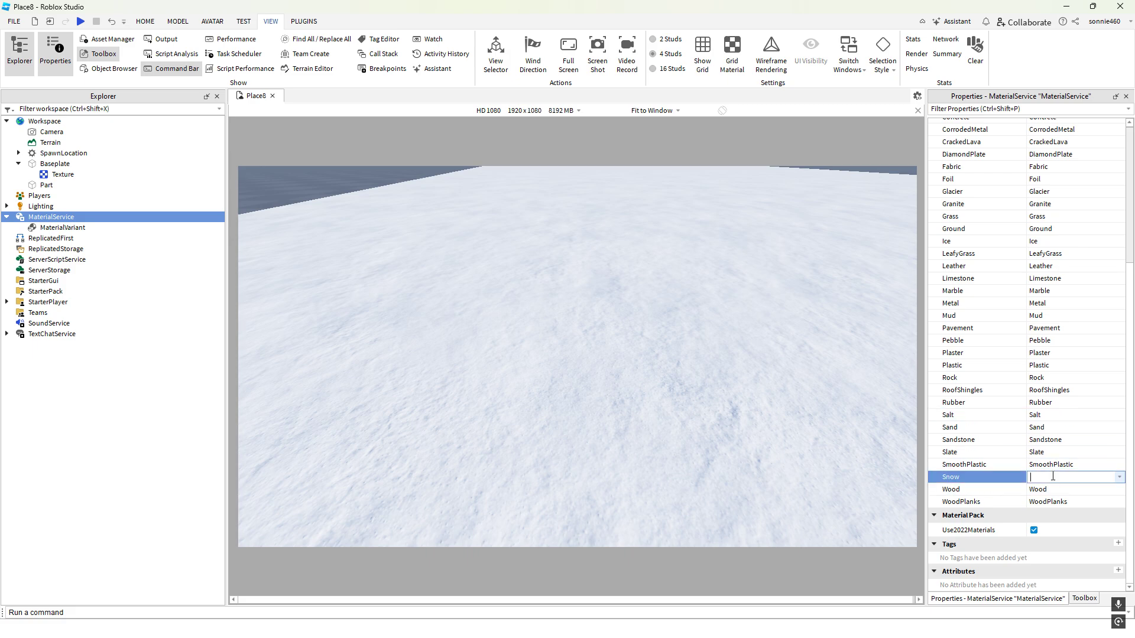
# Rename the MaterialVariant under MaterialService as NewSnow
pyautogui.click(64, 229)
pyautogui.click(65, 229)
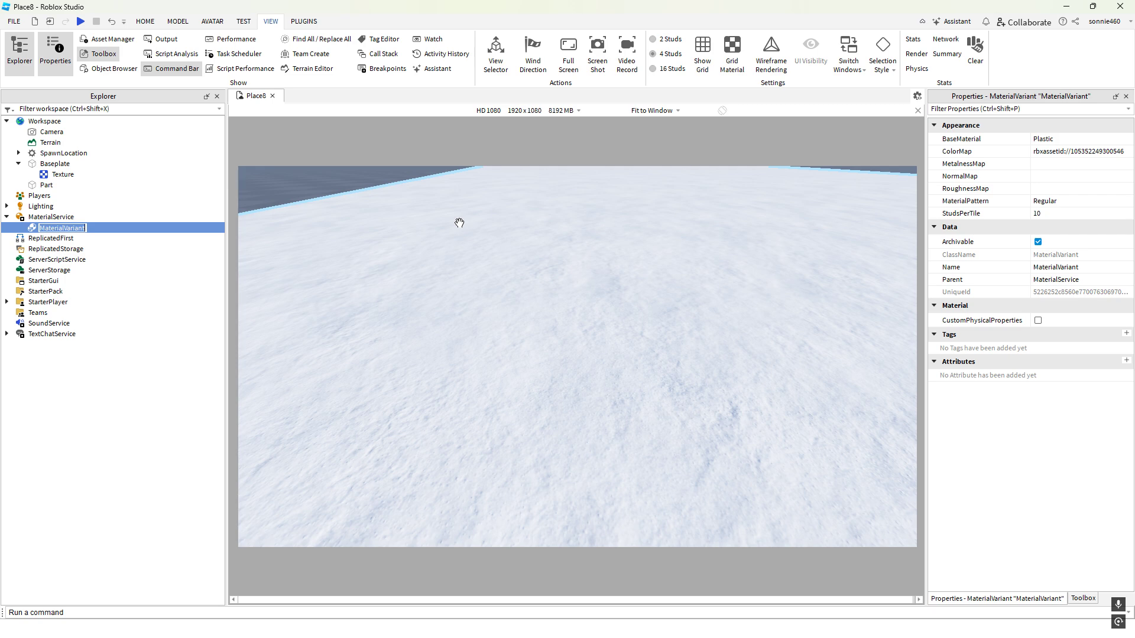
pyautogui.write('S')
pyautogui.write('ewSnow')
pyautogui.press('Return')
# Choose <None> as the Snow material override in MaterialService
pyautogui.click(52, 218)
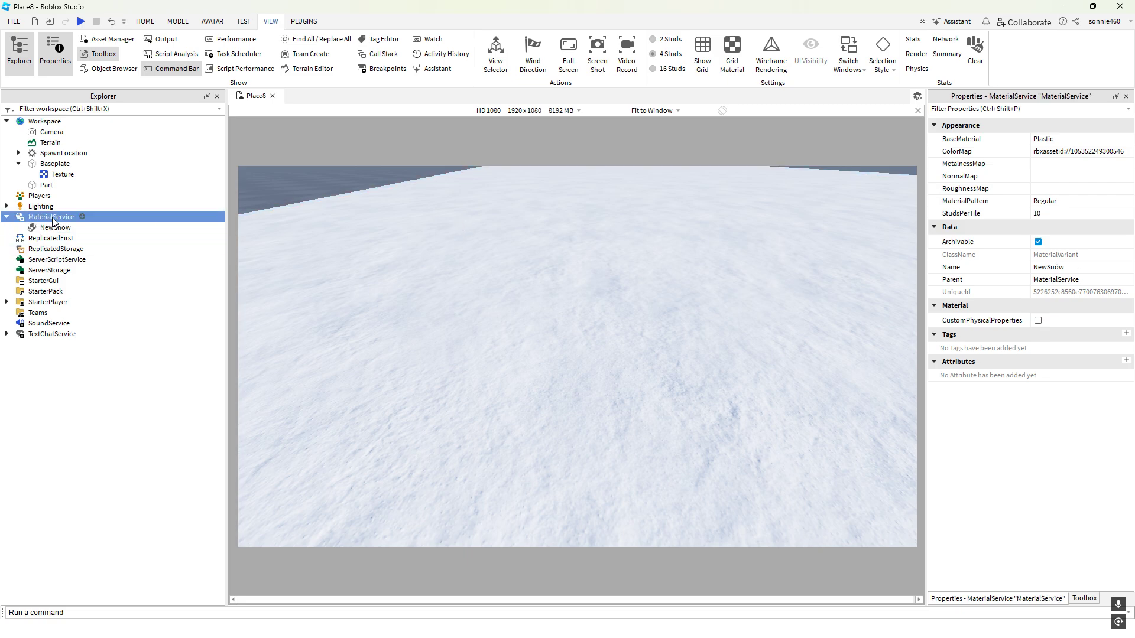
pyautogui.scroll(-10, 1067, 488)
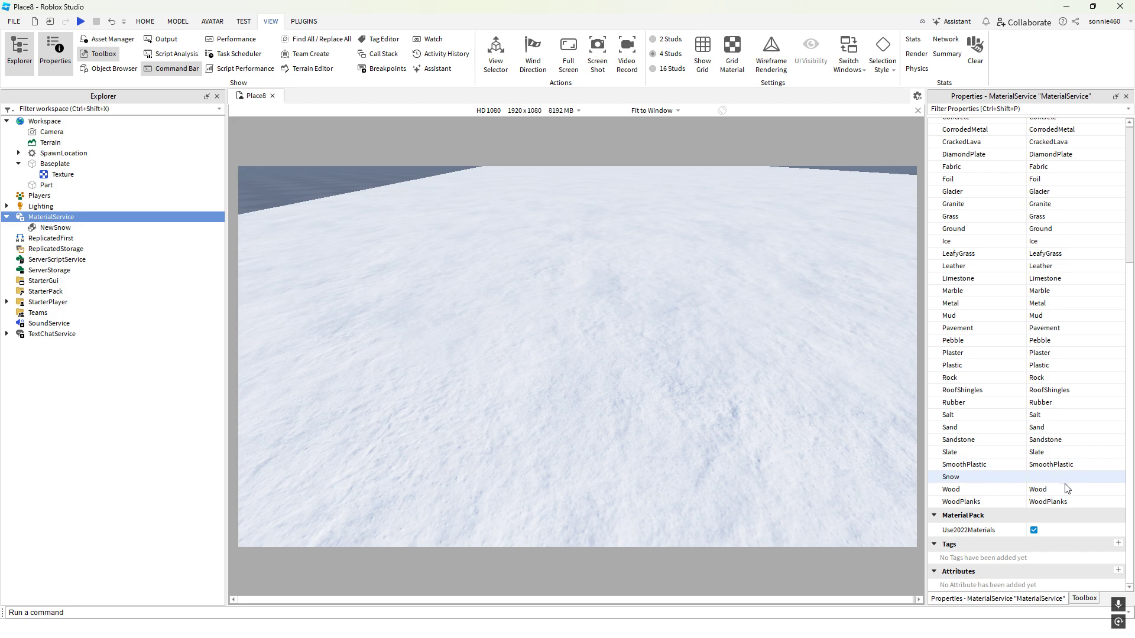
pyautogui.click(1117, 479)
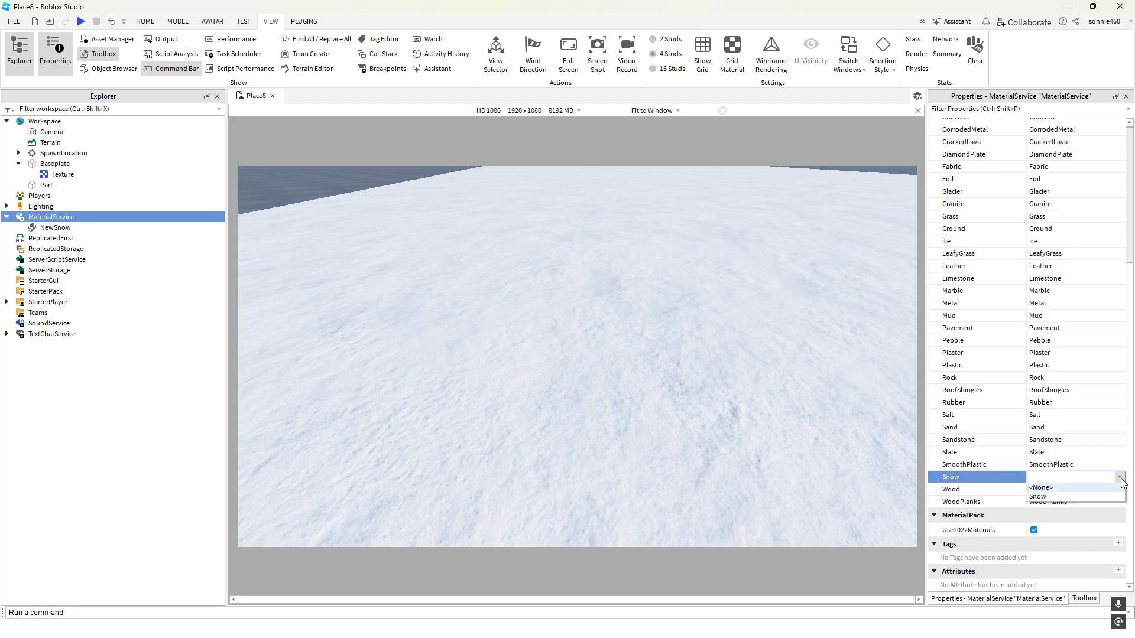
pyautogui.click(1068, 489)
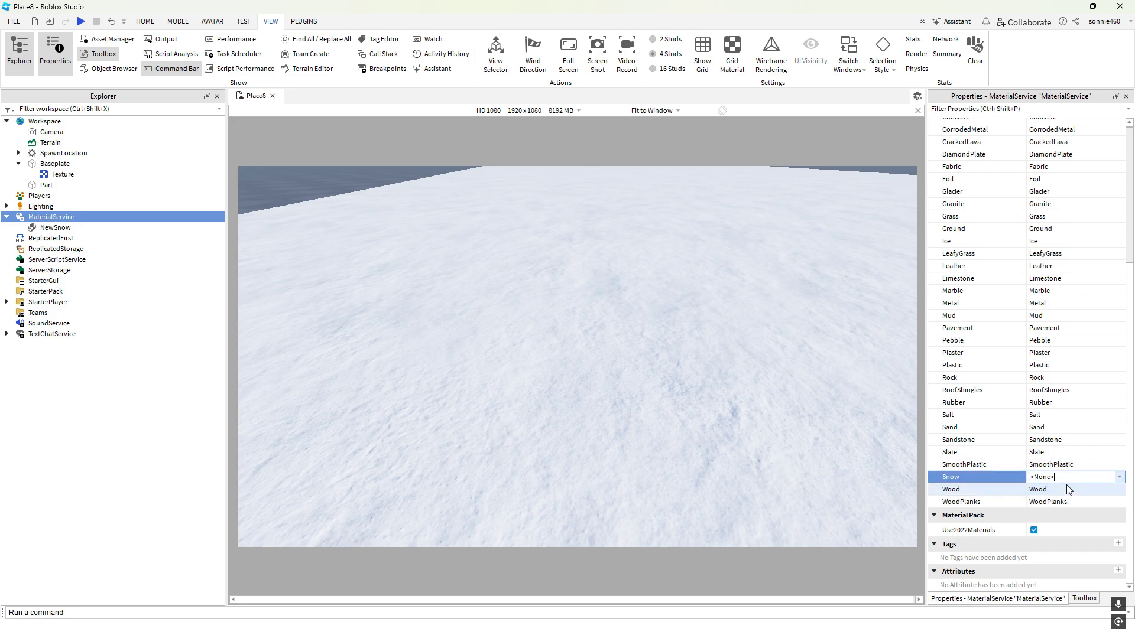
pyautogui.click(55, 229)
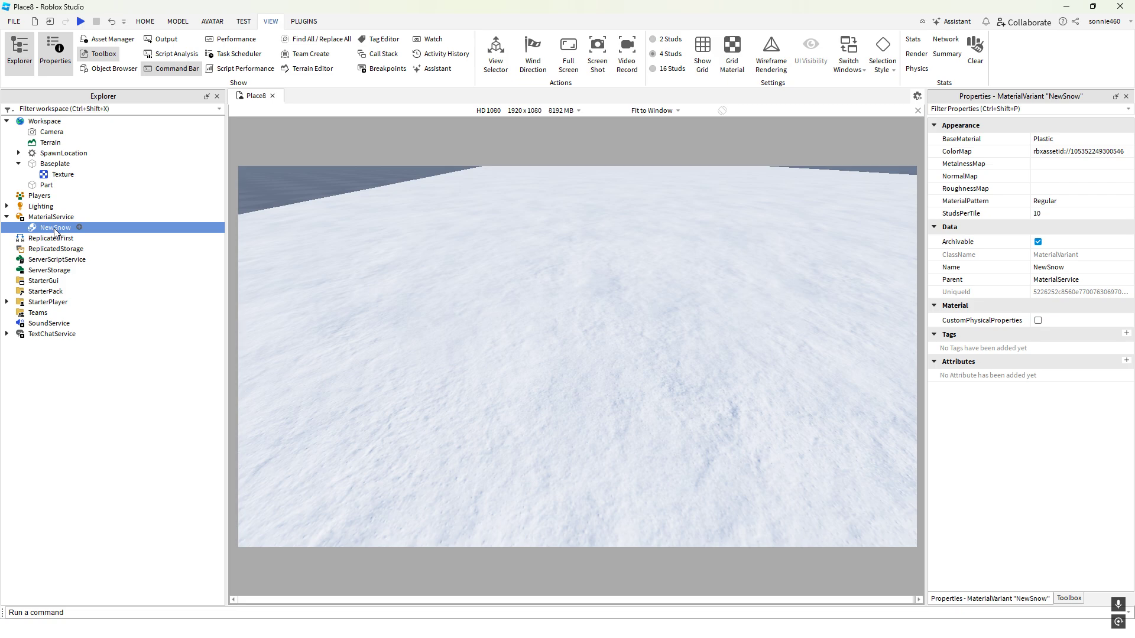
# Try to set the Snow material override in MaterialService to NewSnow
pyautogui.click(44, 218)
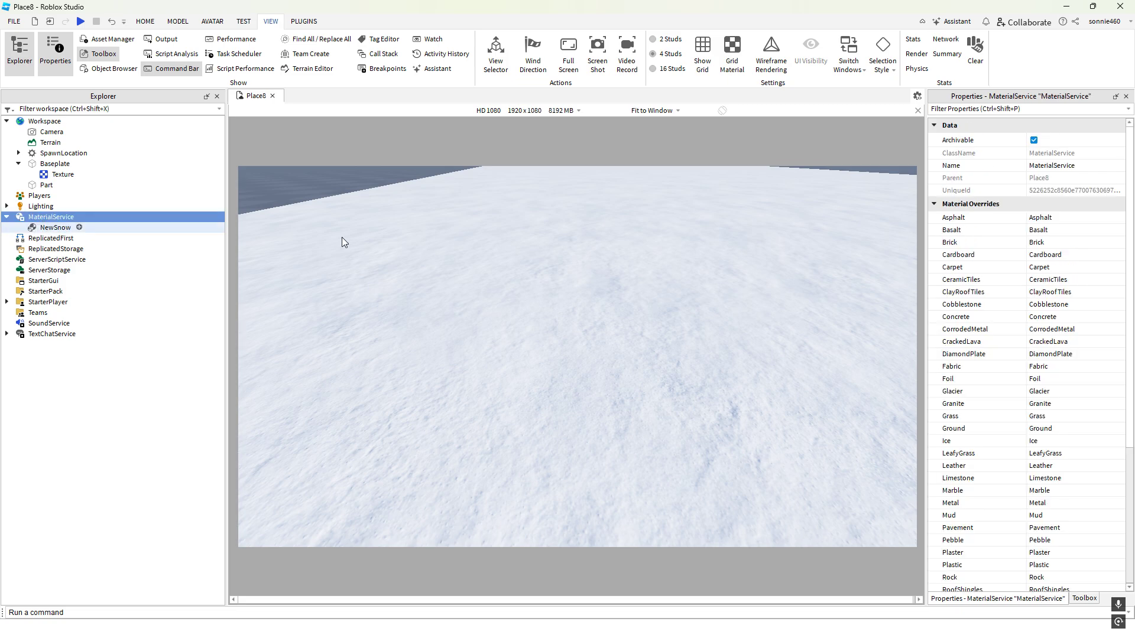
pyautogui.scroll(-5, 1071, 230)
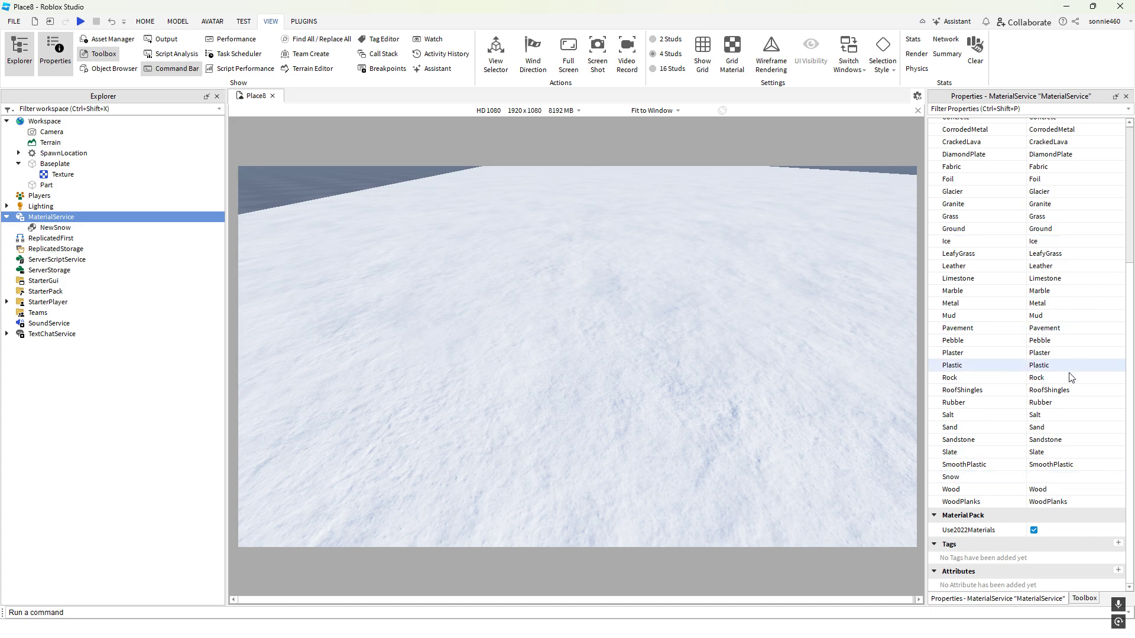
pyautogui.click(1103, 464)
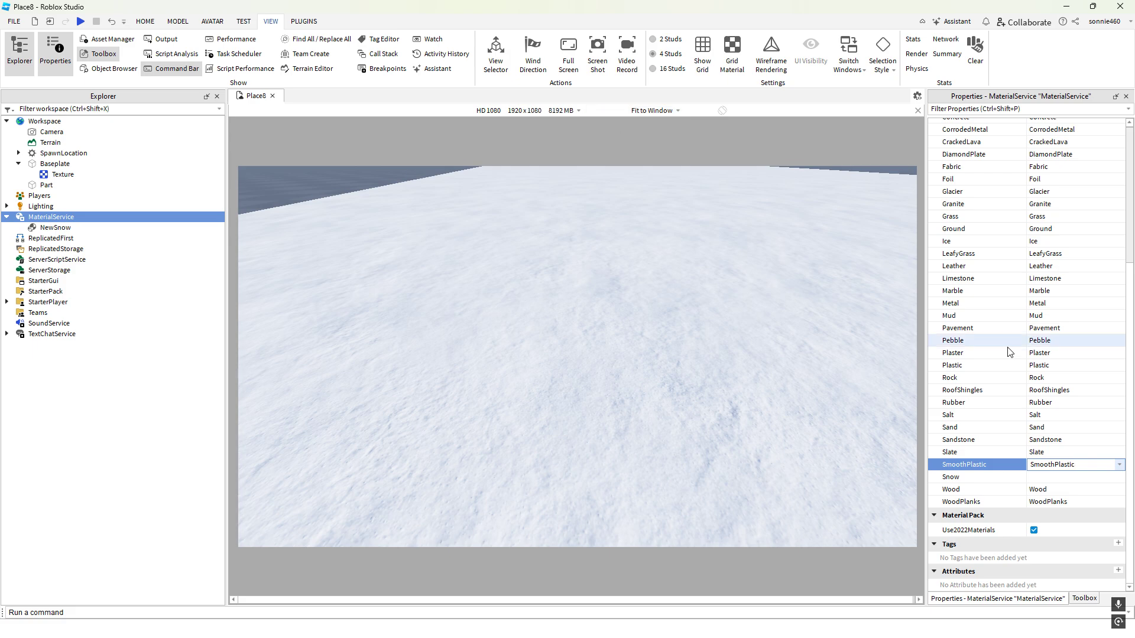
pyautogui.click(1109, 478)
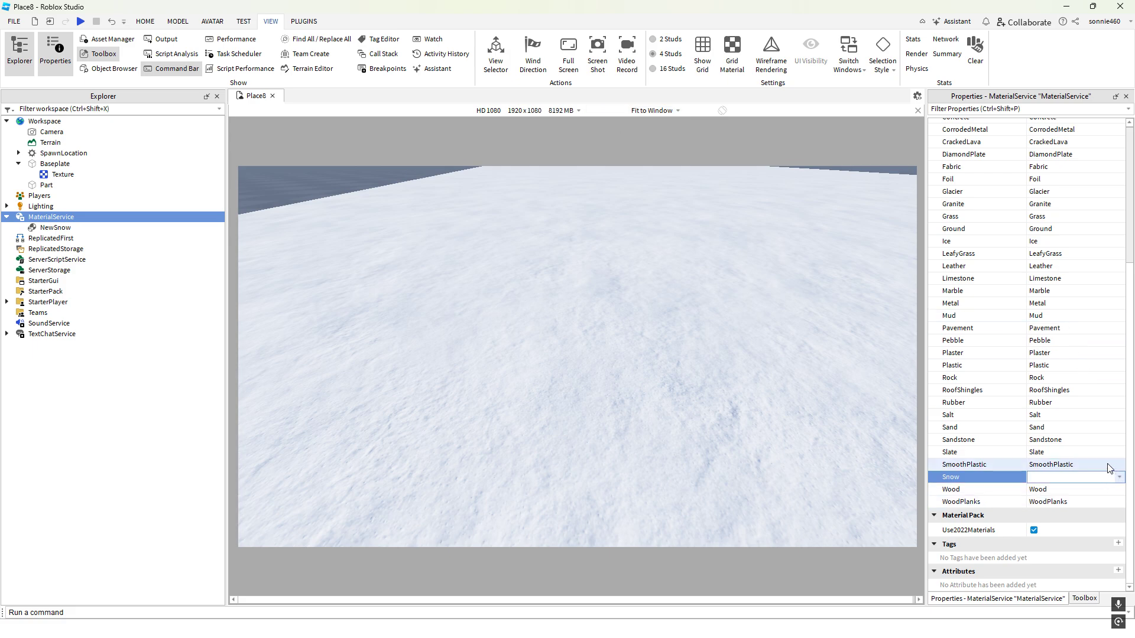
pyautogui.write('NewSnow')
pyautogui.press('Return')
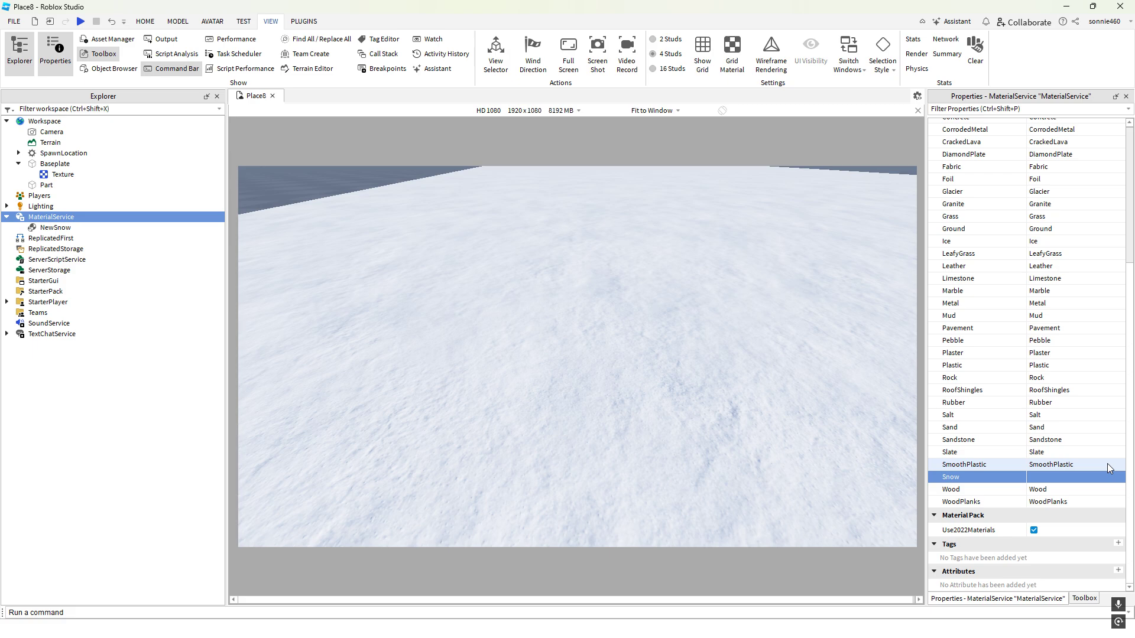
# Set the Snow material override to <None> again and select the NewSnow variant
pyautogui.click(1087, 478)
pyautogui.click(1119, 478)
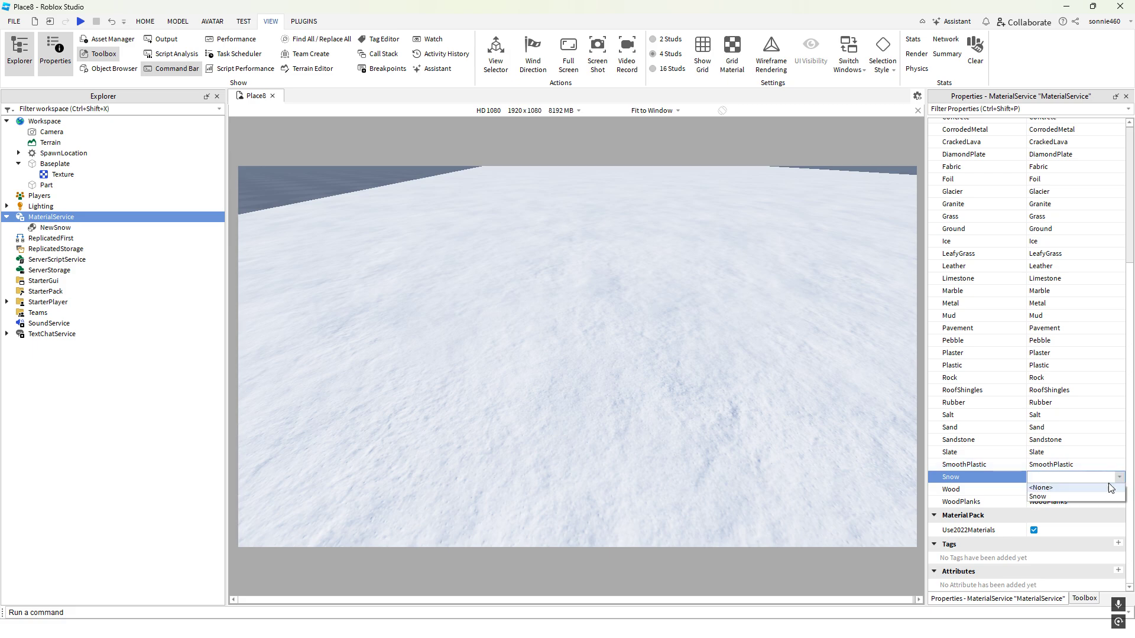
pyautogui.click(1108, 488)
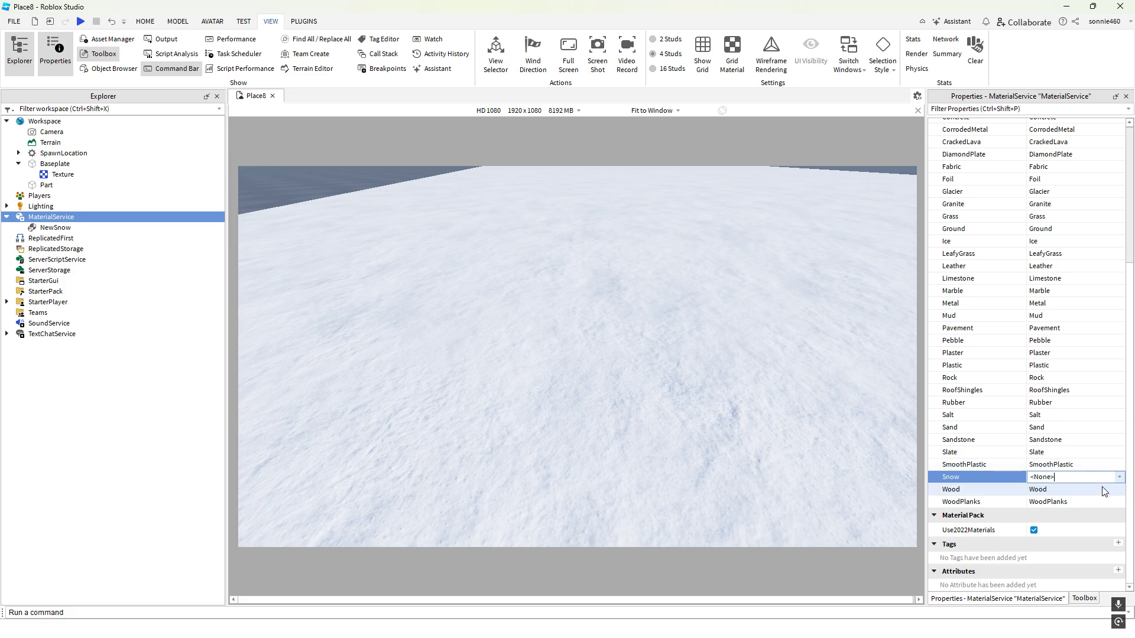
pyautogui.click(143, 227)
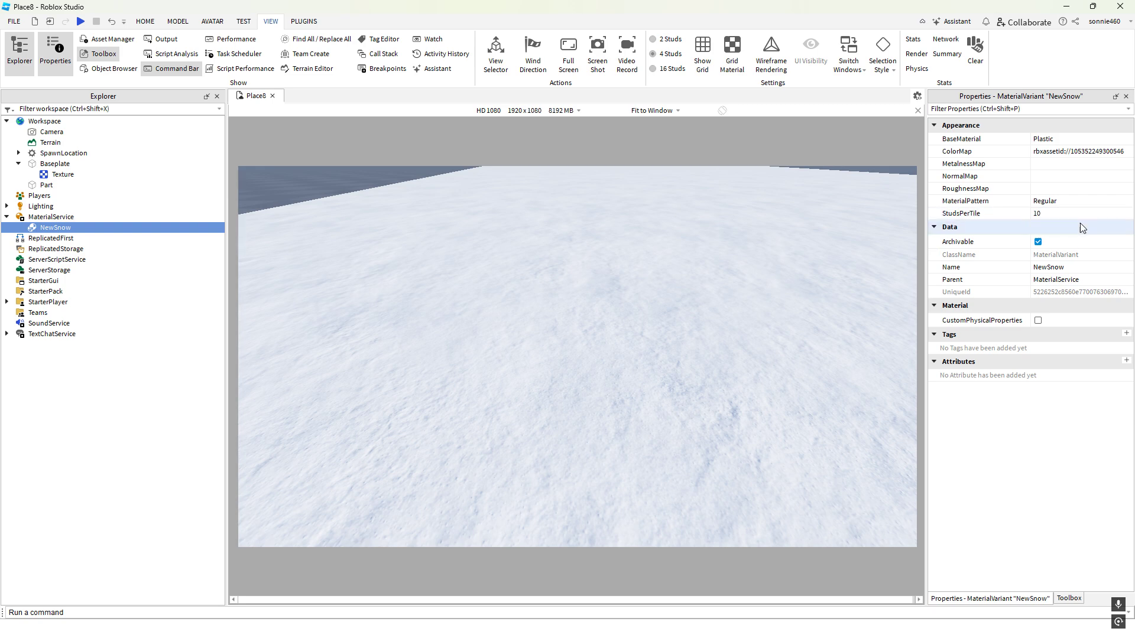
# Set the NewSnow variant's BaseMaterial to Snow
pyautogui.click(1076, 140)
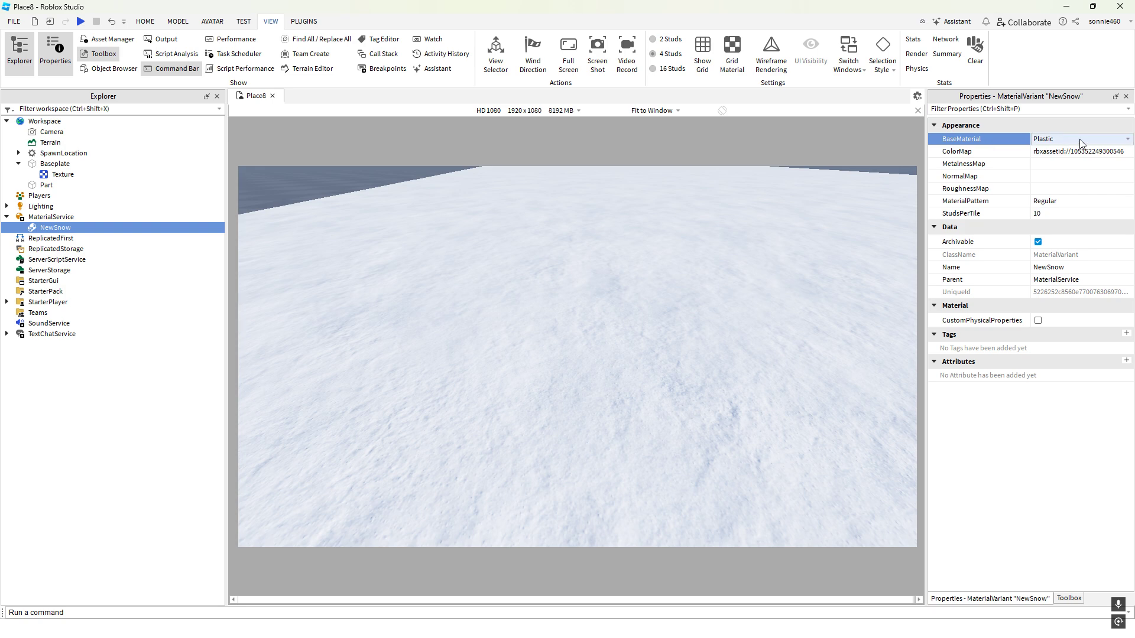
pyautogui.click(1080, 143)
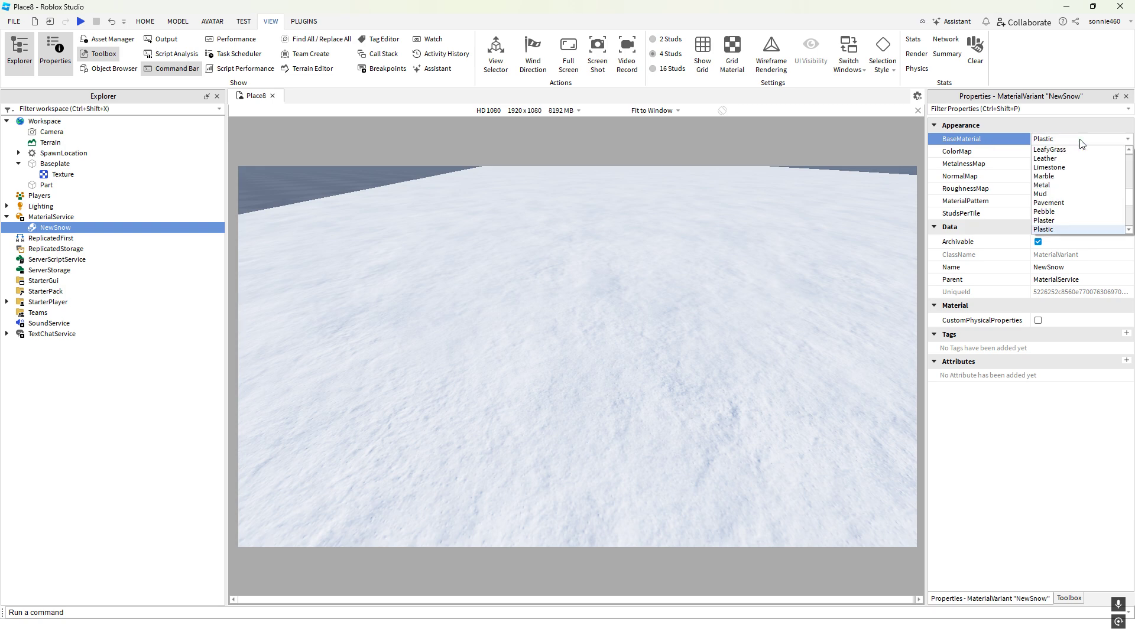
pyautogui.scroll(-1, 1091, 201)
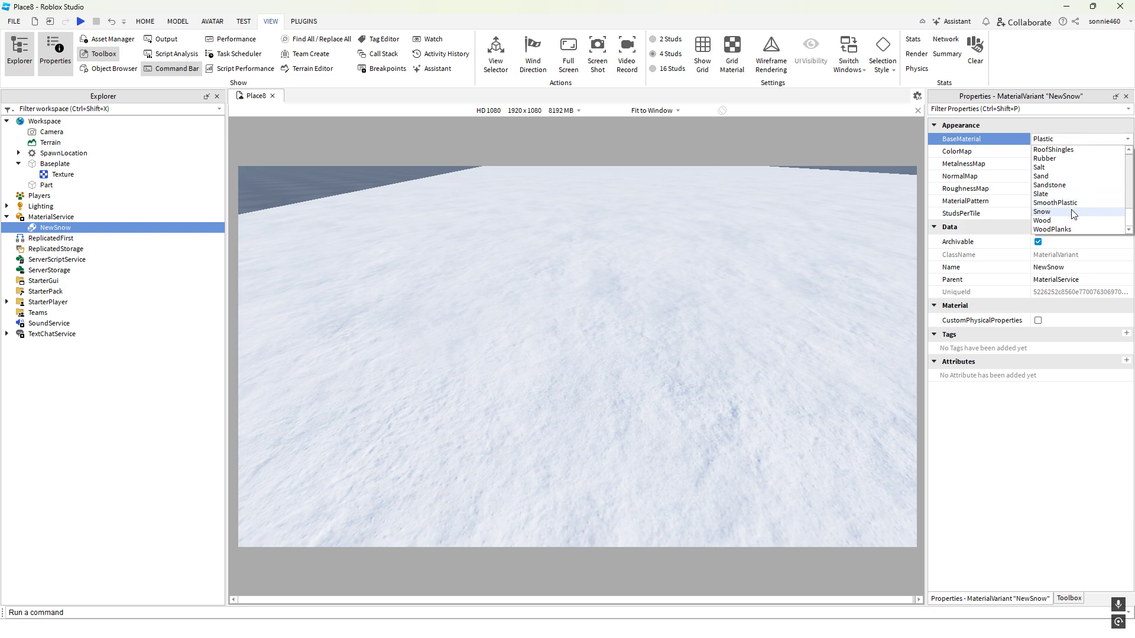
pyautogui.click(1071, 211)
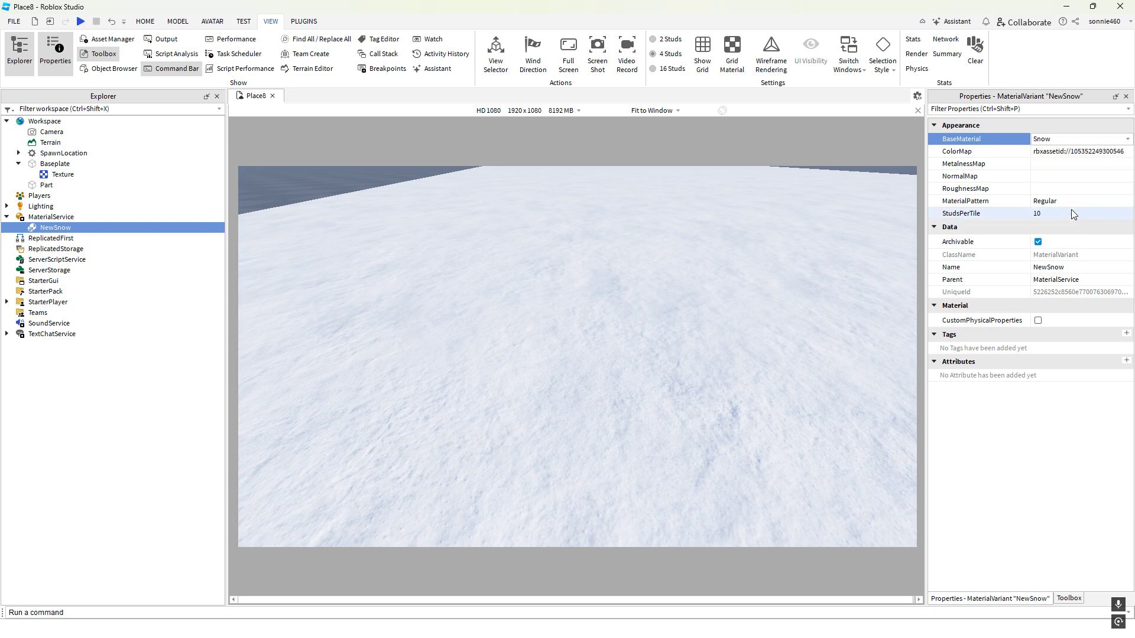
# Set the Snow material override in MaterialService to NewSnow and view the part's surface
pyautogui.click(51, 217)
pyautogui.scroll(-5, 1067, 355)
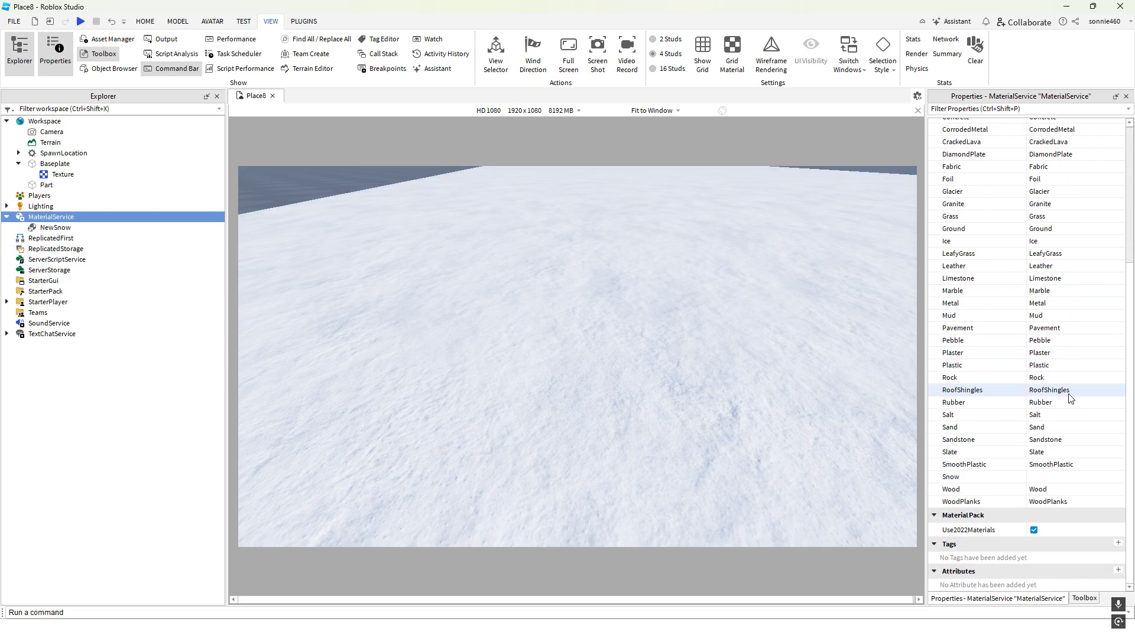
pyautogui.click(1121, 480)
pyautogui.click(1122, 481)
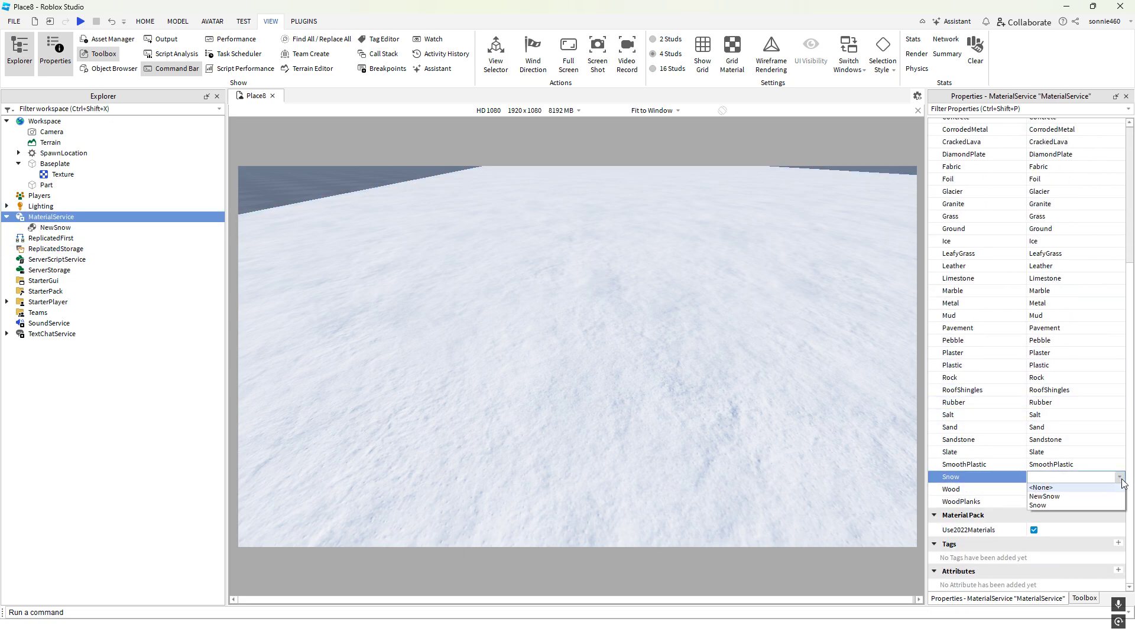
pyautogui.click(1076, 498)
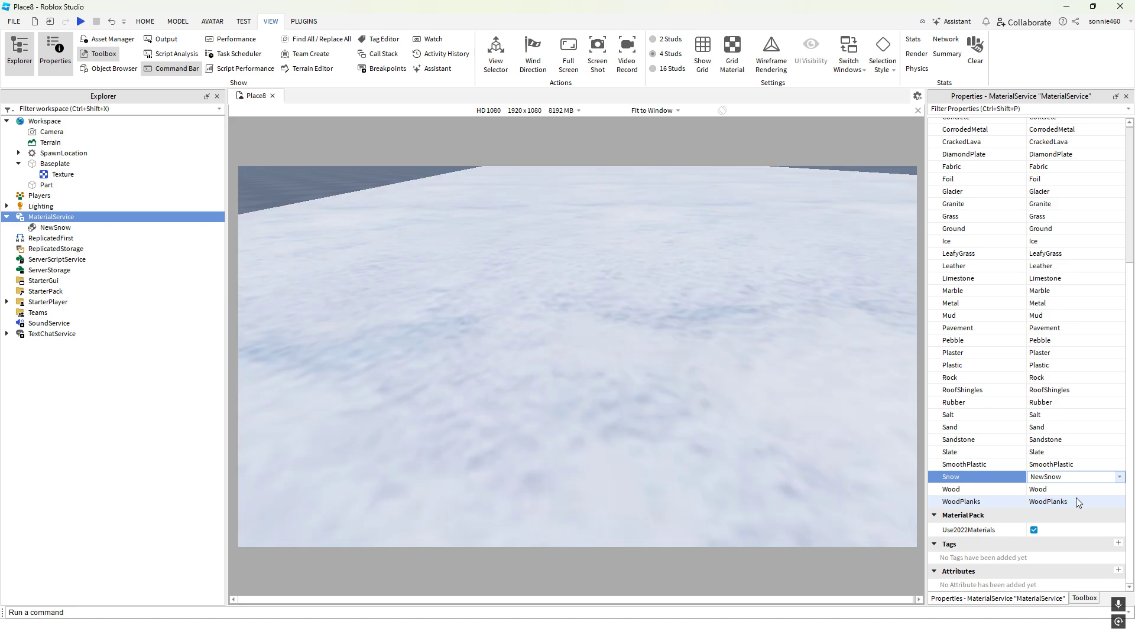
pyautogui.moveTo(774, 325); pyautogui.dragTo(762, 301, button='right')
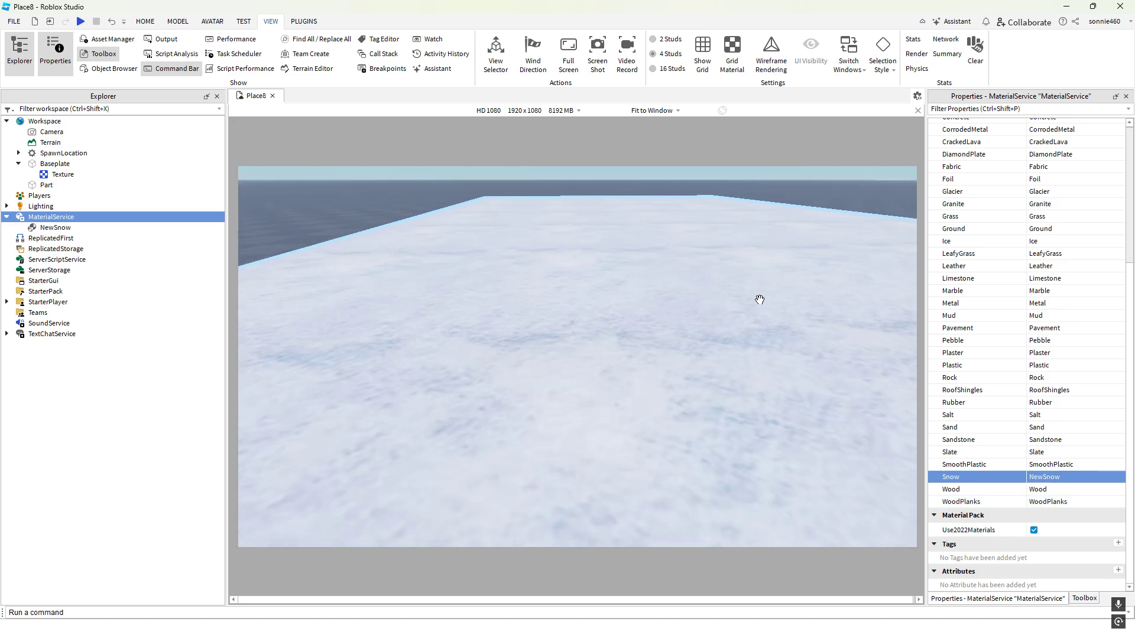
# Reduce the NewSnow variant's StudsPerTile to about 8.955
pyautogui.click(53, 228)
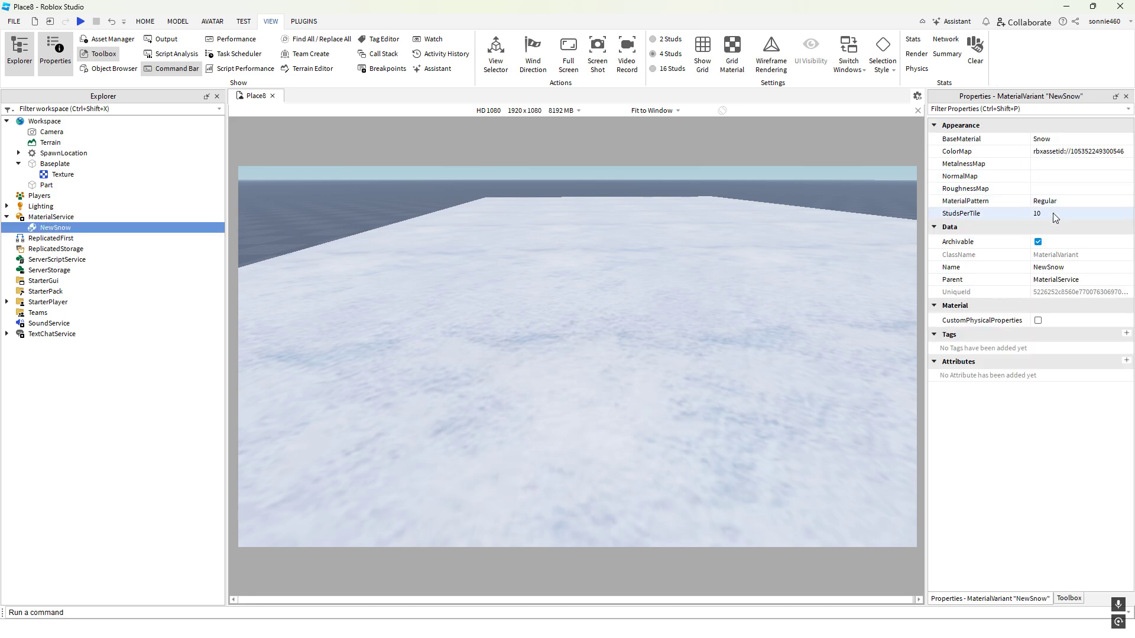
pyautogui.click(1059, 216)
pyautogui.moveTo(1101, 213)
pyautogui.mouseDown()
pyautogui.moveTo(1086, 213)
pyautogui.moveTo(1116, 216)
pyautogui.moveTo(1100, 218)
pyautogui.mouseUp()
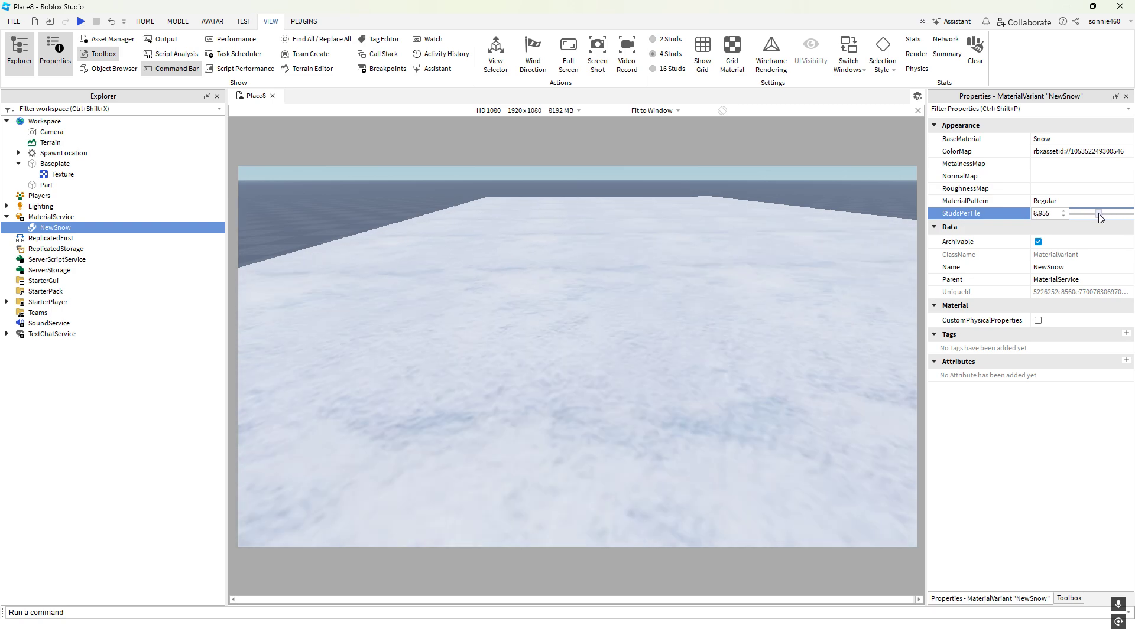
# Compare the Organic and Regular MaterialPattern on NewSnow, leaving it set to Organic
pyautogui.click(1092, 201)
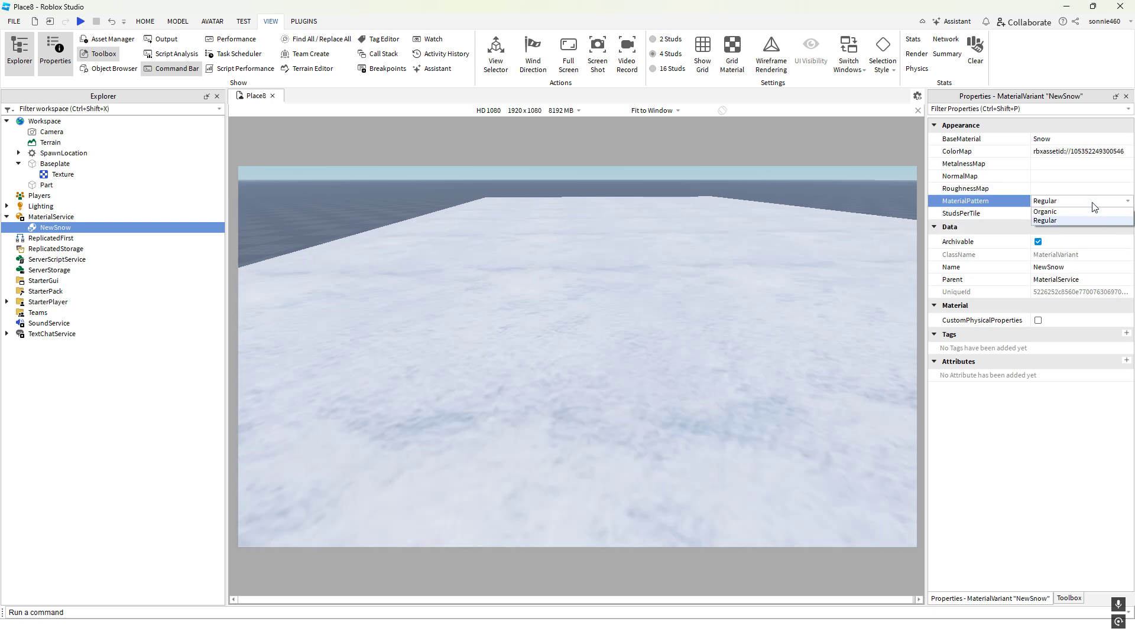
pyautogui.click(1064, 211)
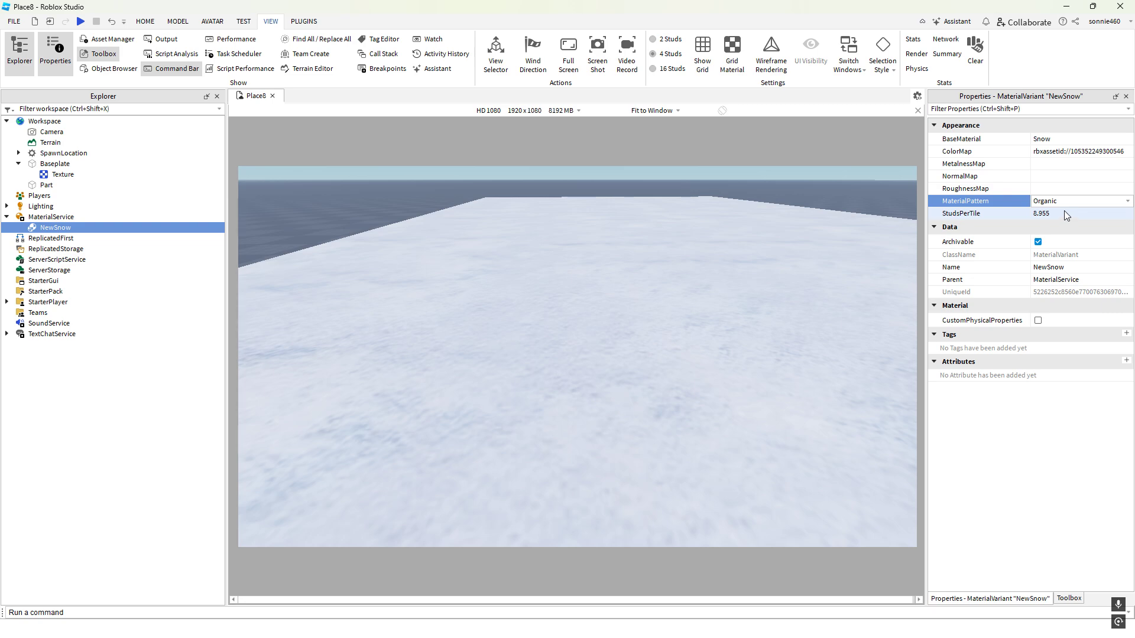
pyautogui.click(1064, 202)
pyautogui.click(1059, 221)
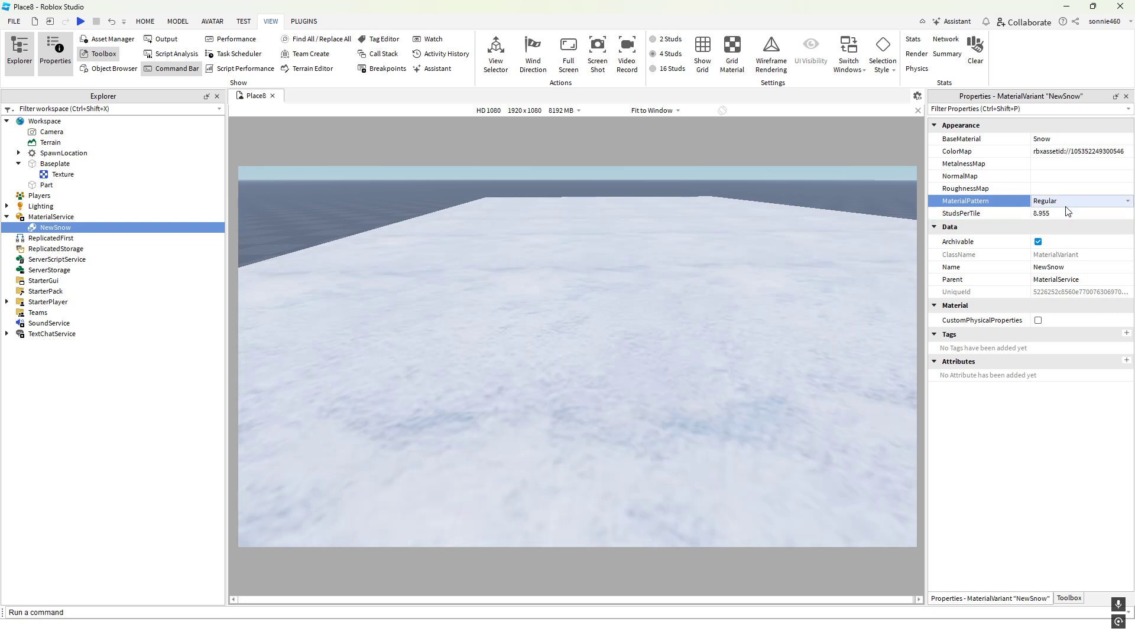
pyautogui.click(1067, 203)
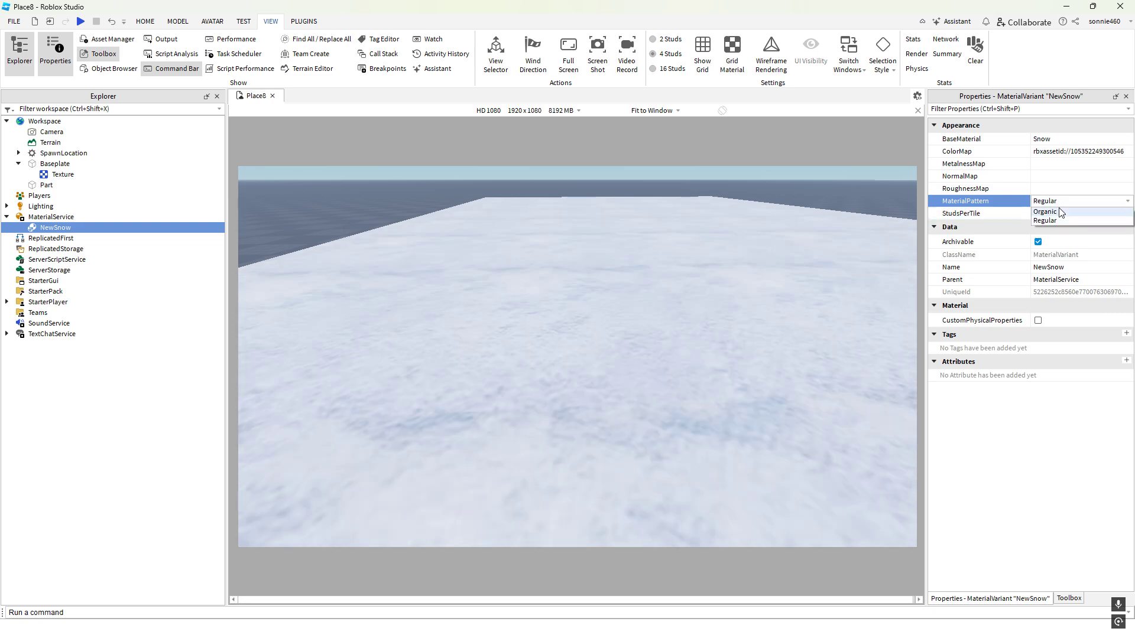
pyautogui.click(1060, 211)
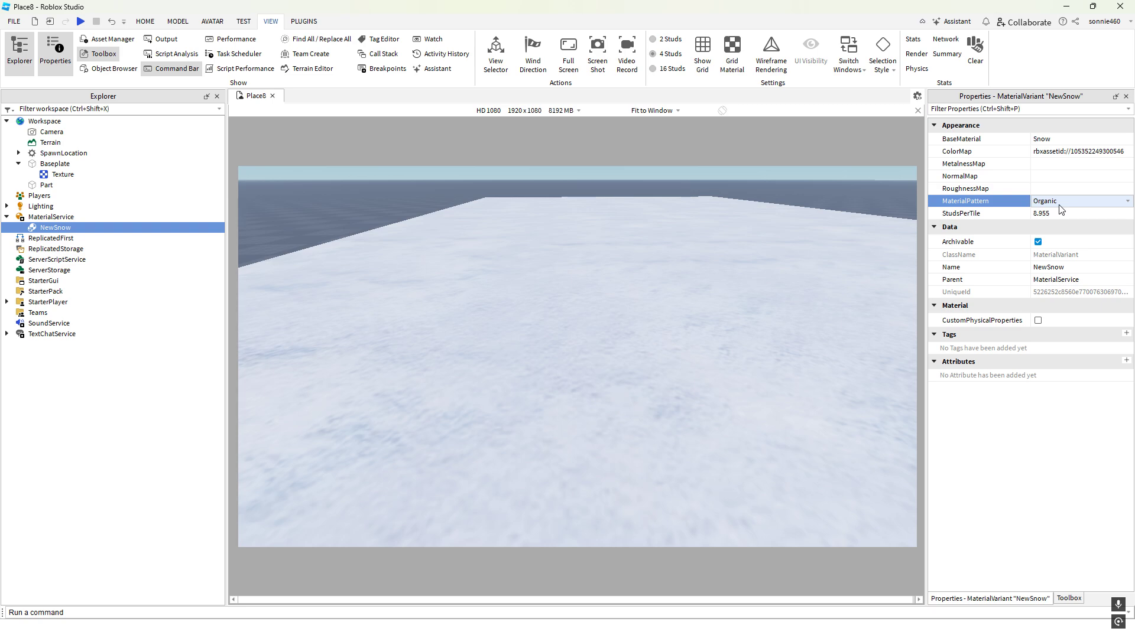
pyautogui.moveTo(770, 321); pyautogui.dragTo(746, 317, button='right')
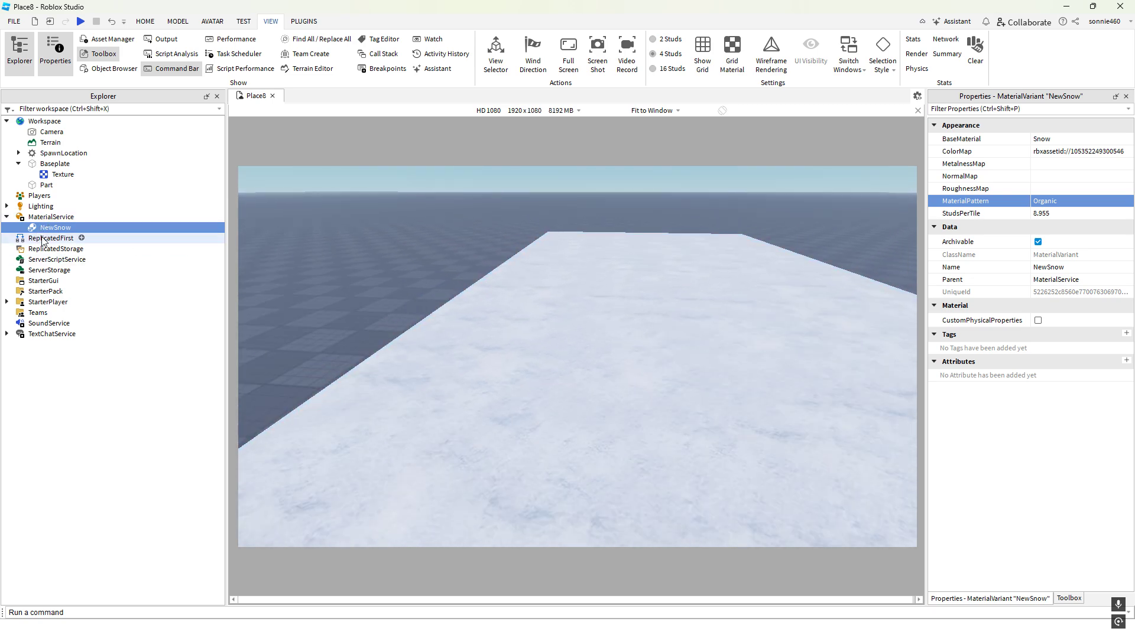
# Select the large snow part in the viewport and activate the Move tool
pyautogui.click(44, 165)
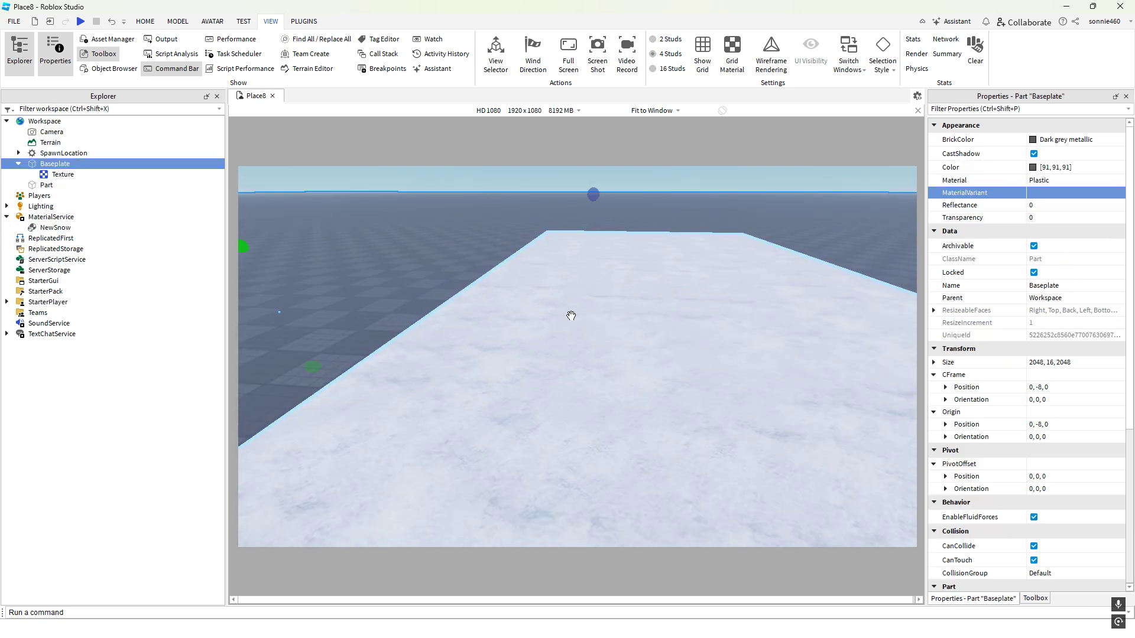
pyautogui.scroll(-3, 571, 315)
pyautogui.click(591, 320)
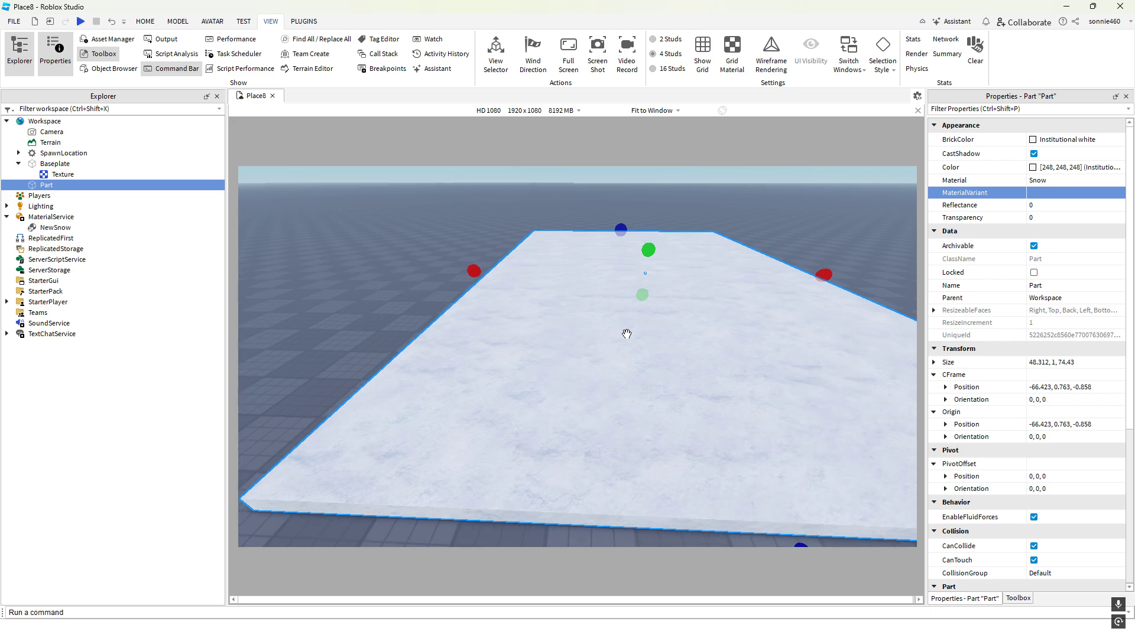
pyautogui.scroll(3, 626, 334)
pyautogui.click(145, 21)
pyautogui.click(113, 52)
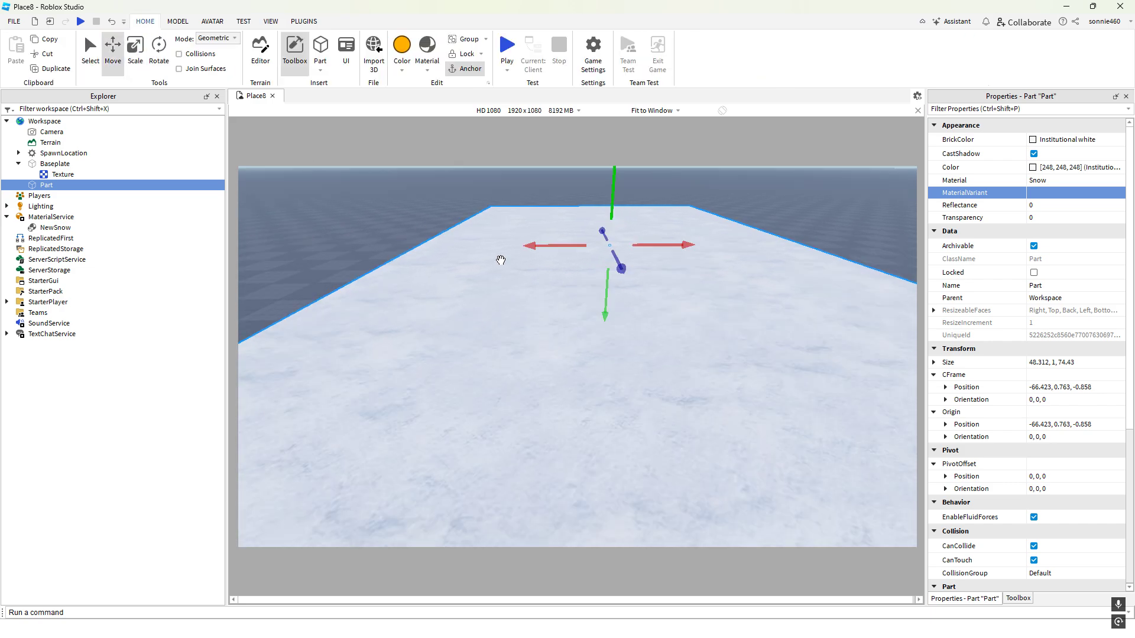
pyautogui.moveTo(500, 260); pyautogui.dragTo(567, 279, button='right')
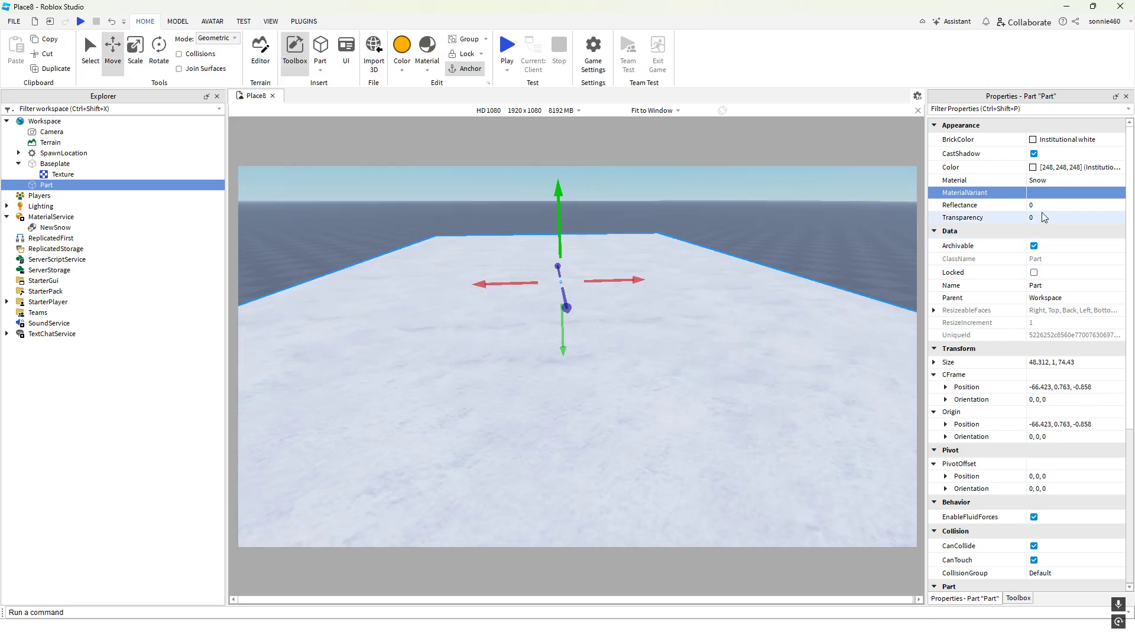
# Check the part's available MaterialVariant options, then set its Material to Plastic
pyautogui.click(1111, 195)
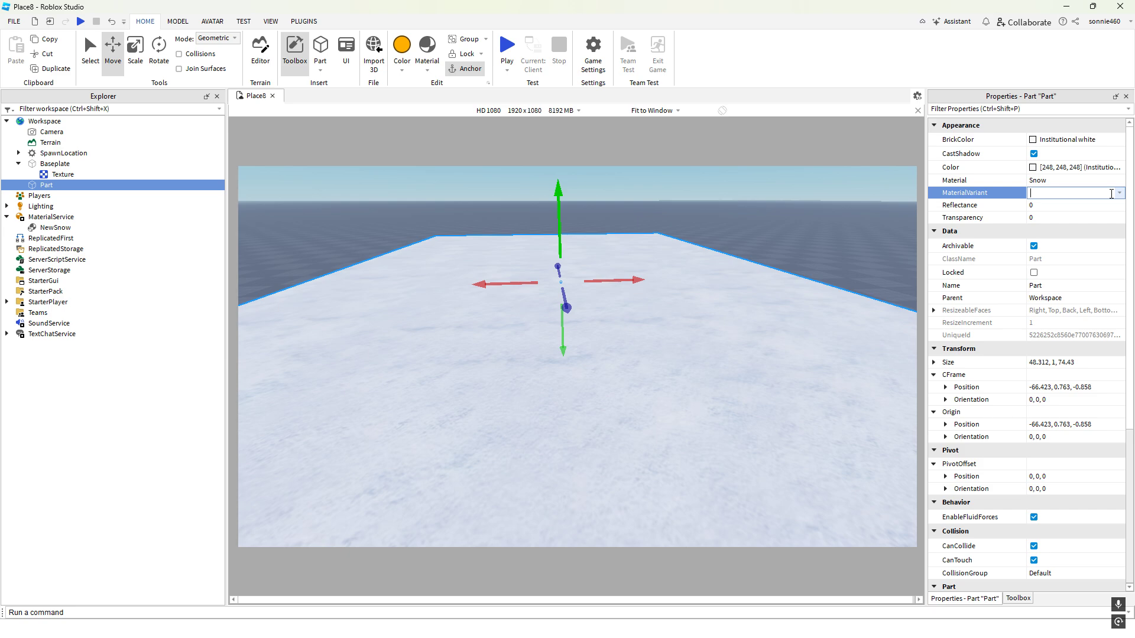
pyautogui.click(1121, 193)
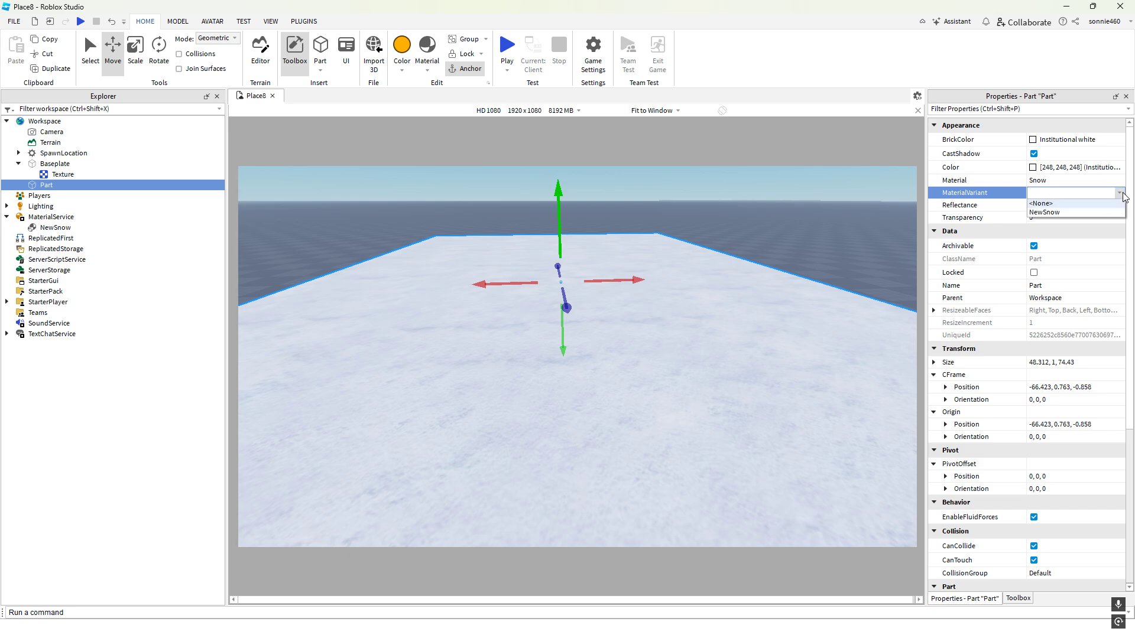
pyautogui.click(1121, 194)
pyautogui.click(1123, 183)
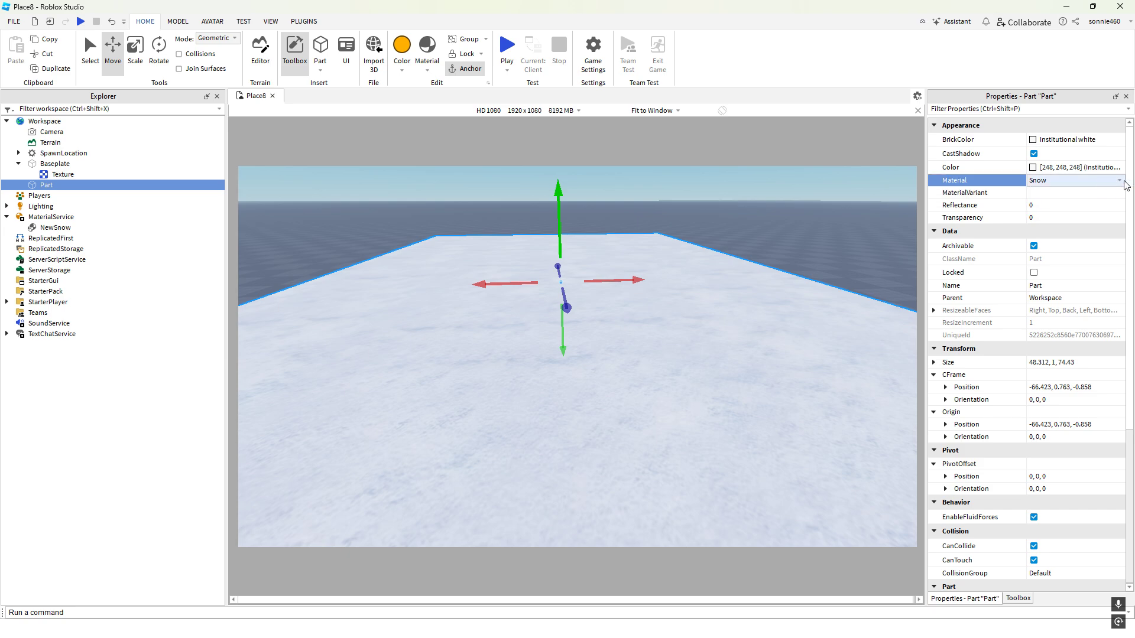
pyautogui.click(1120, 180)
pyautogui.click(1073, 191)
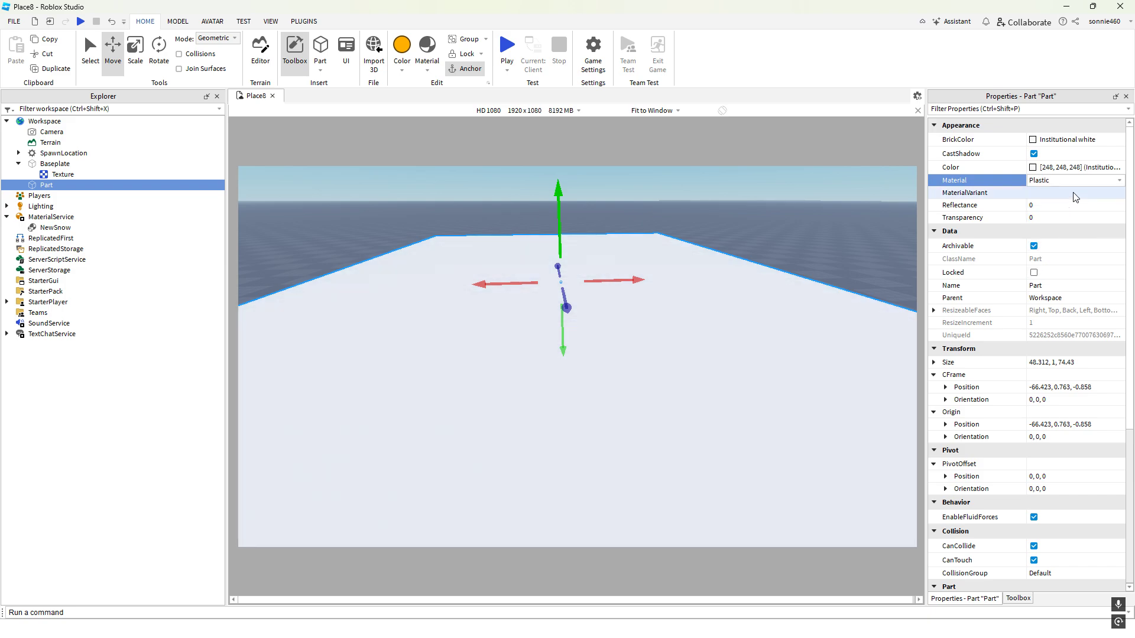
# Assign NewSnow as the part's MaterialVariant
pyautogui.click(1112, 193)
pyautogui.click(1119, 193)
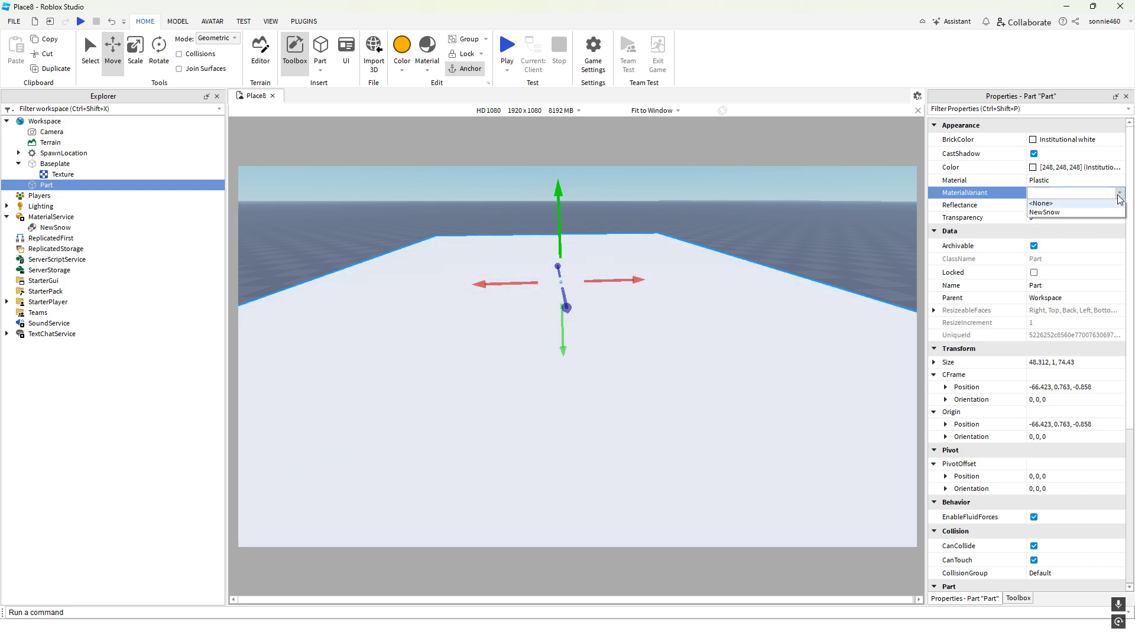
pyautogui.click(1074, 215)
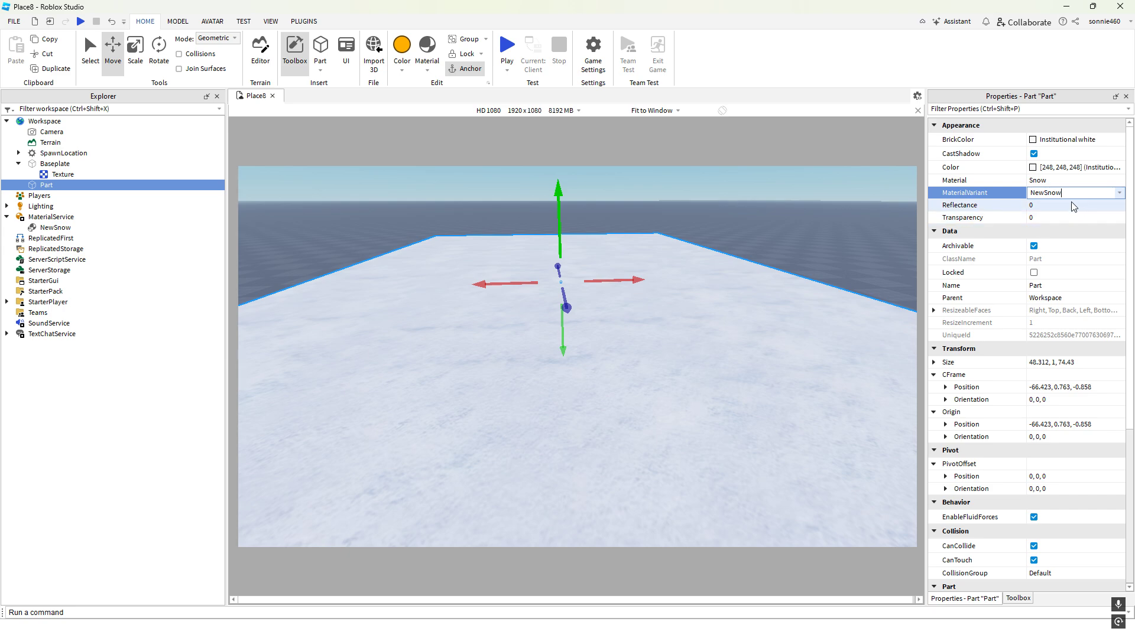
# Switch the part's Material to Plastic with NewSnow assigned and read the MaterialVariant warning
pyautogui.click(1113, 181)
pyautogui.click(1118, 182)
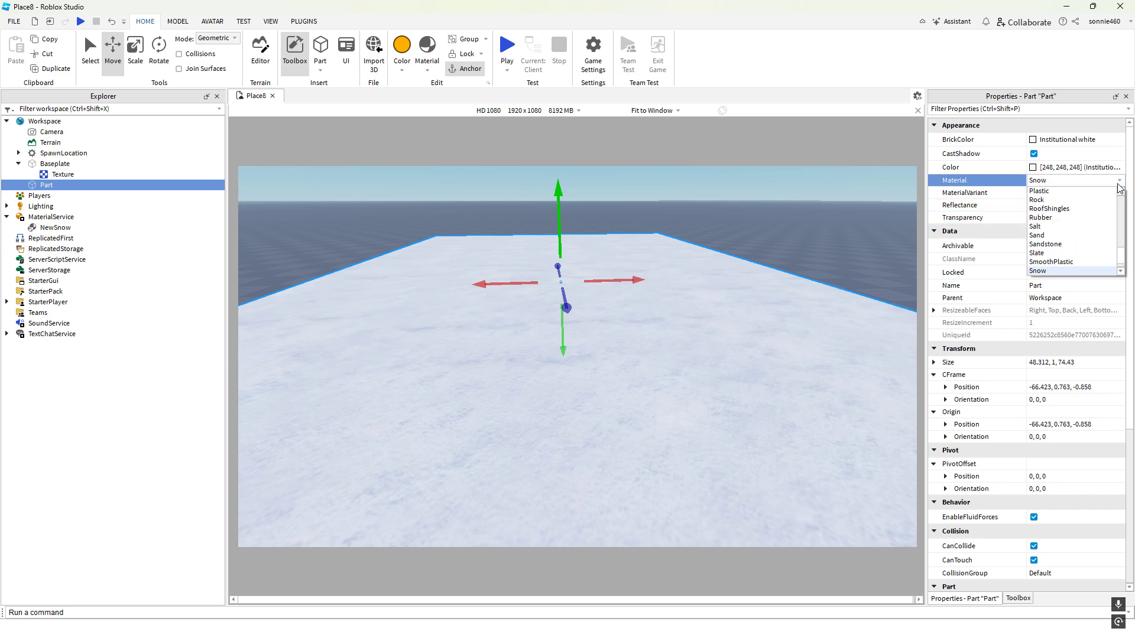
pyautogui.click(1073, 192)
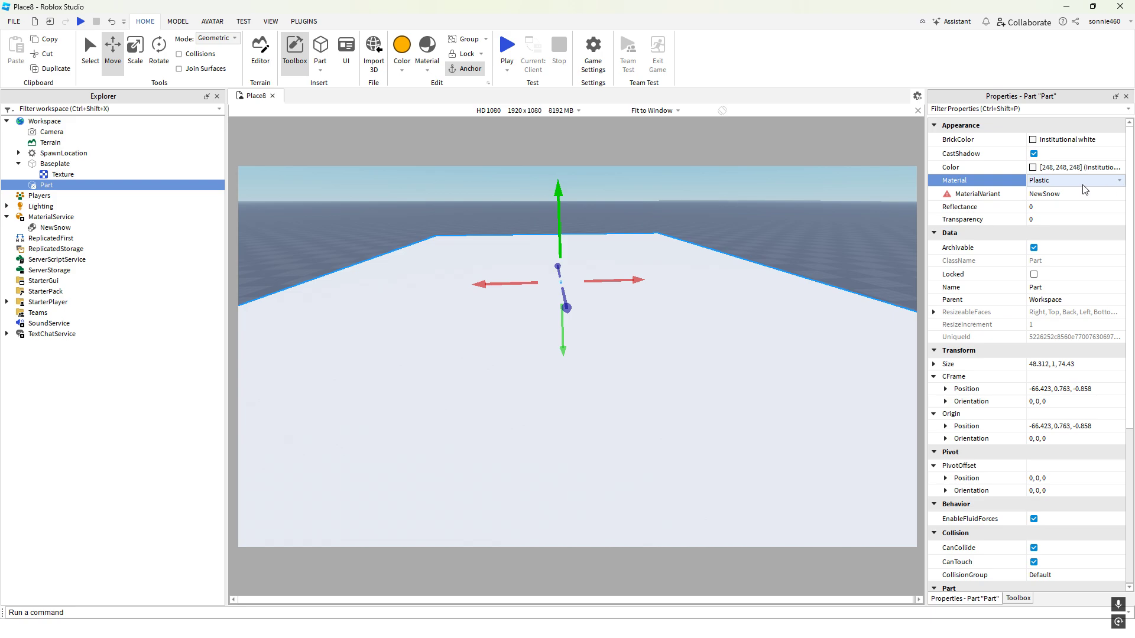
pyautogui.moveTo(958, 197)
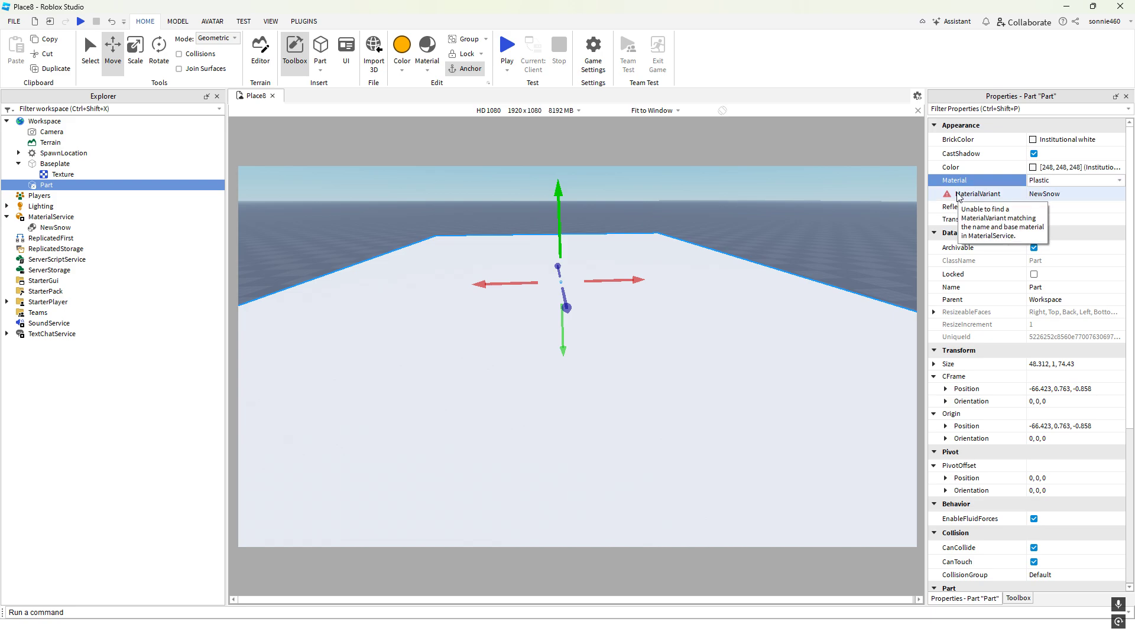
# Change the part's Material to Sand, then set it back to Snow
pyautogui.click(1054, 182)
pyautogui.click(1053, 185)
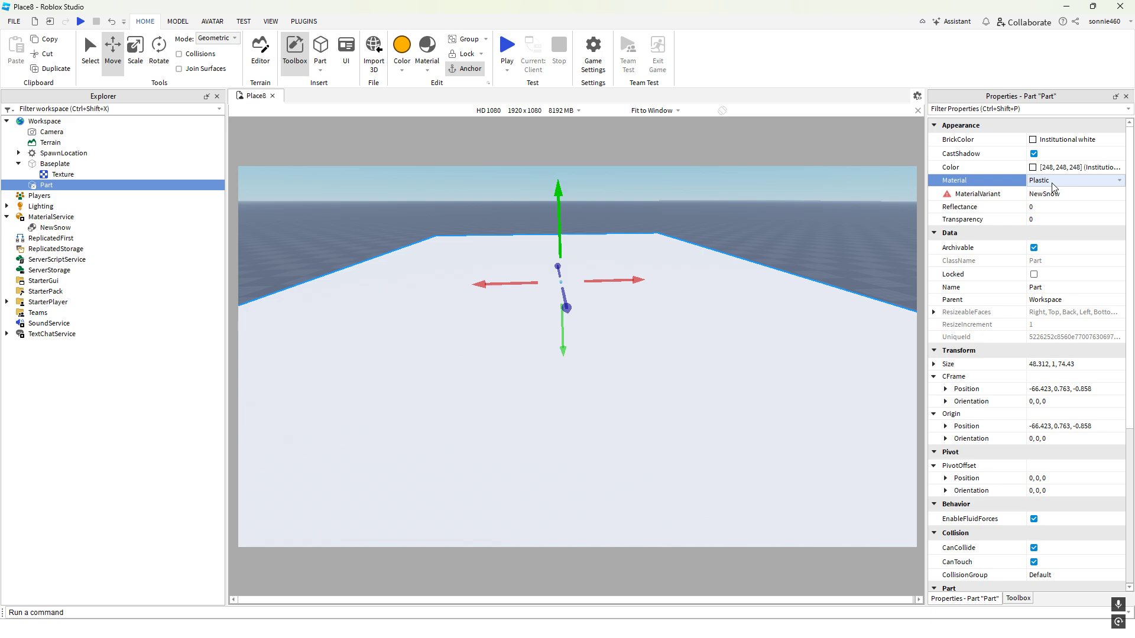
pyautogui.scroll(-6, 1074, 183)
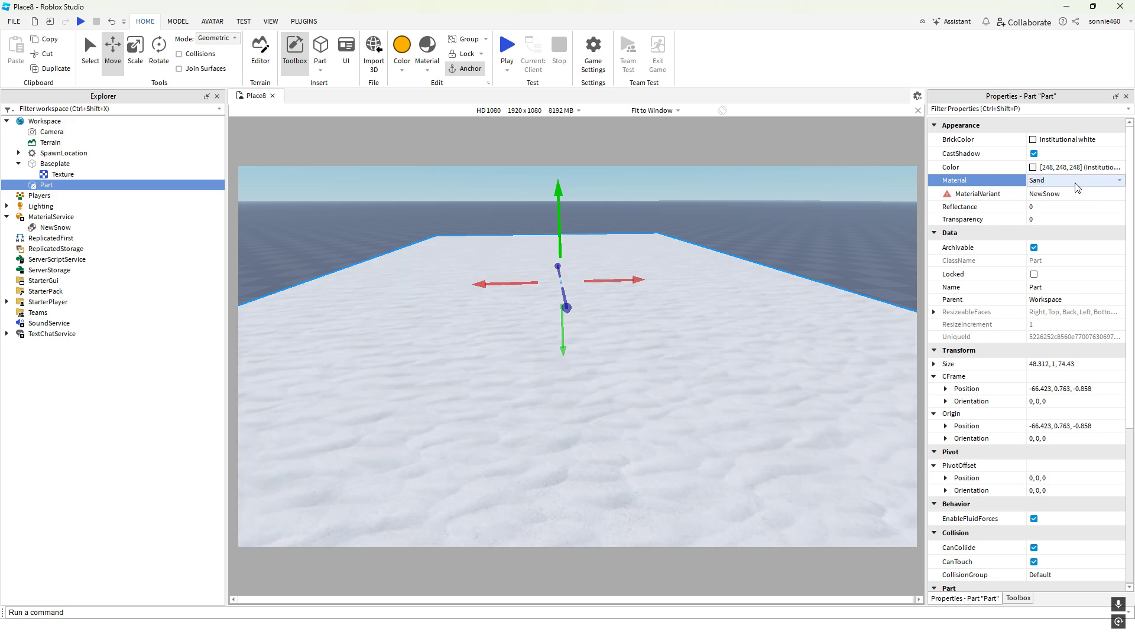
pyautogui.scroll(-1, 1077, 187)
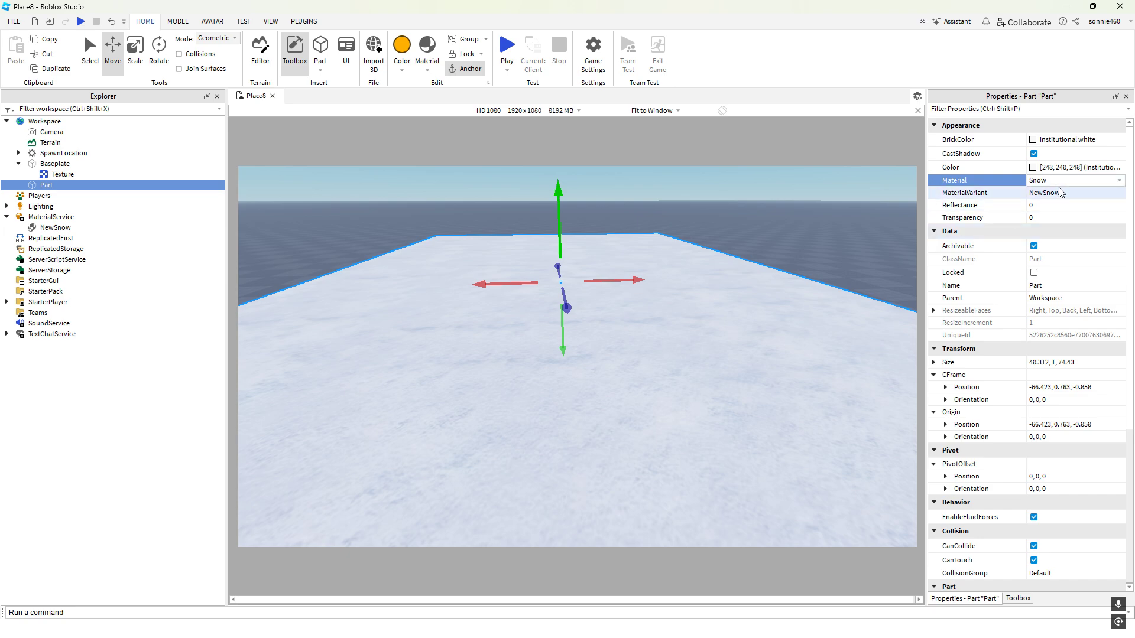
# Set the part's Material to Plaster
pyautogui.click(1062, 183)
pyautogui.scroll(2, 1063, 219)
pyautogui.click(1054, 233)
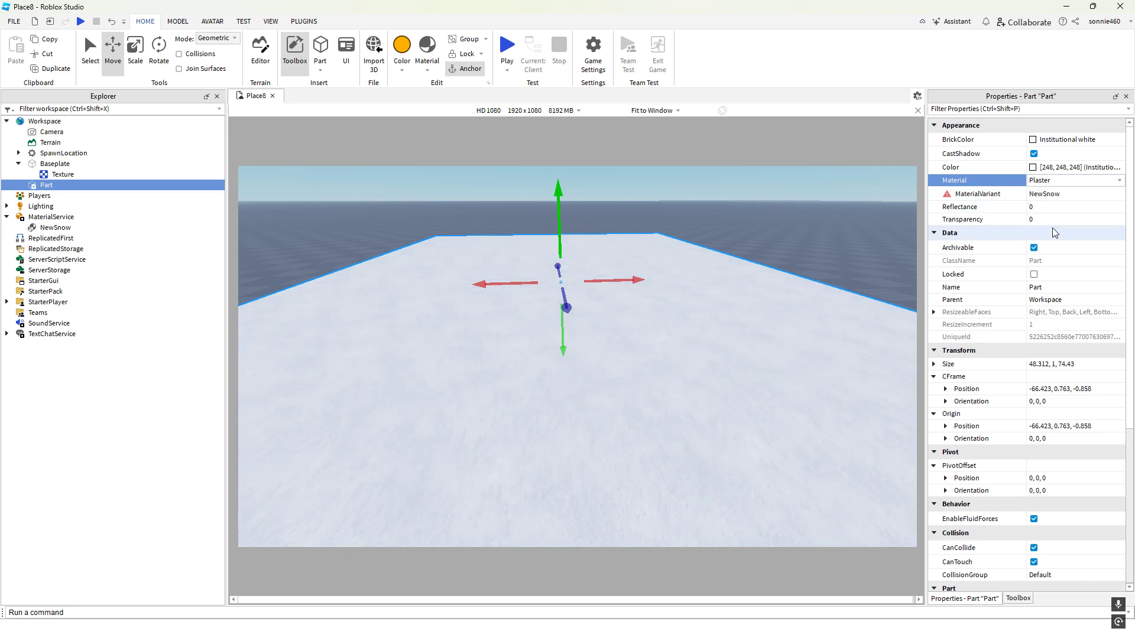
# Set the part's Material to Grass, then to Glass, and look over its surface
pyautogui.click(1056, 181)
pyautogui.scroll(7, 1069, 214)
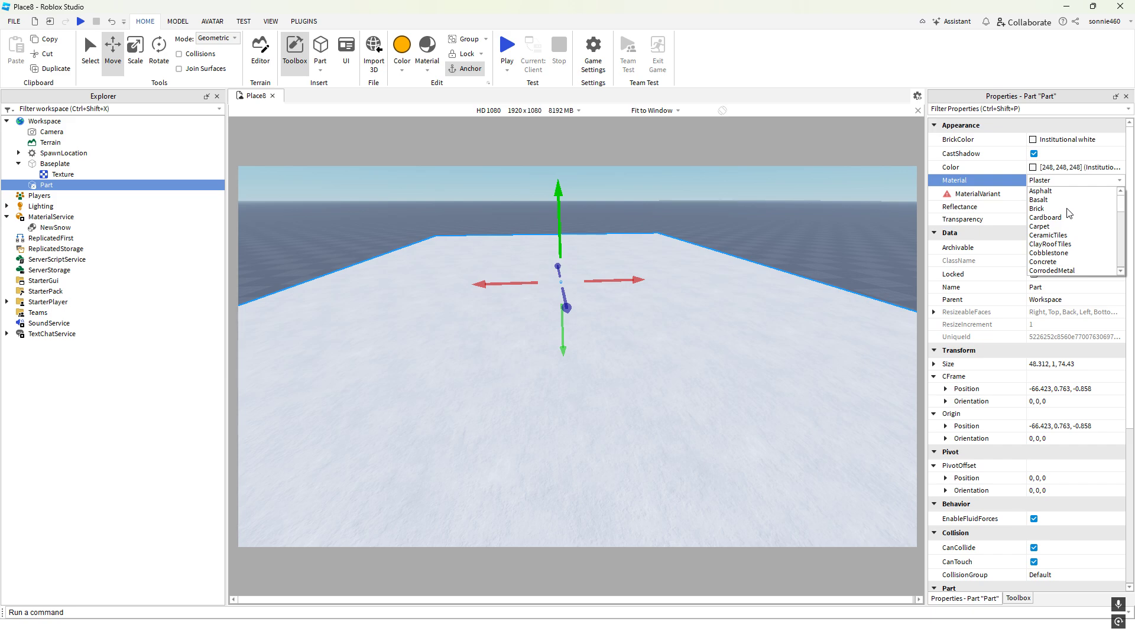
pyautogui.scroll(-3, 1070, 222)
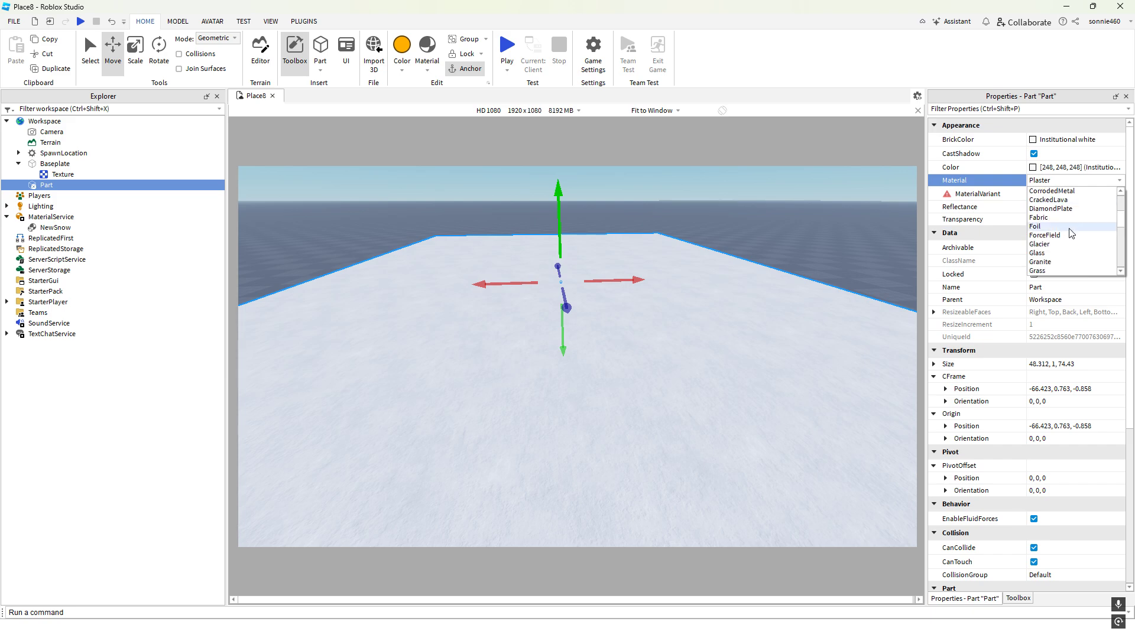
pyautogui.scroll(-2, 1071, 235)
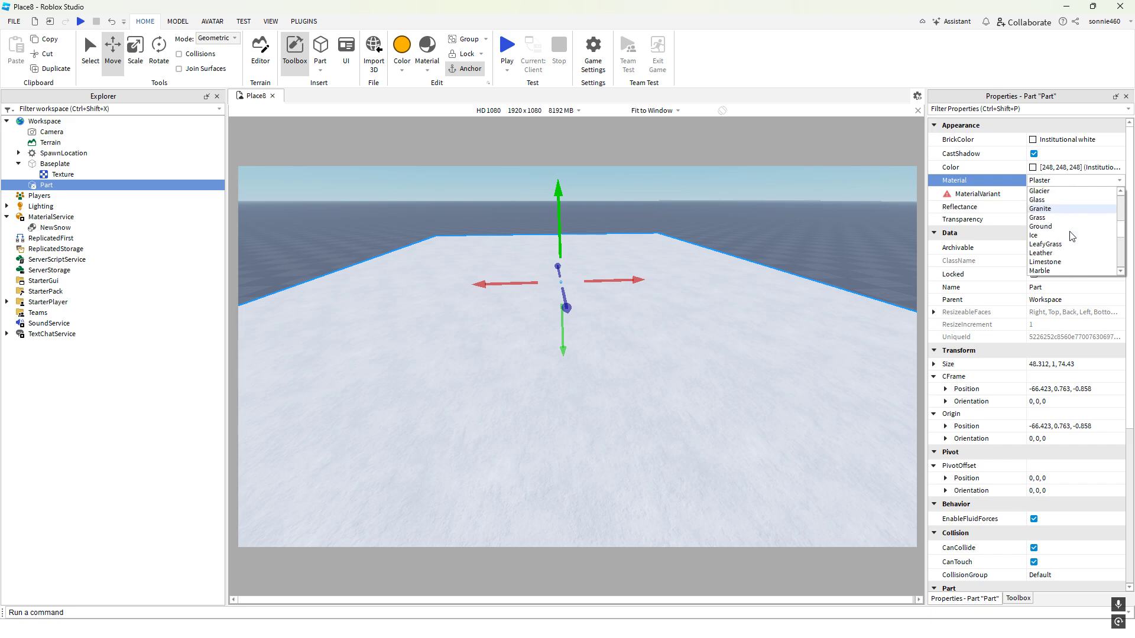
pyautogui.click(1052, 221)
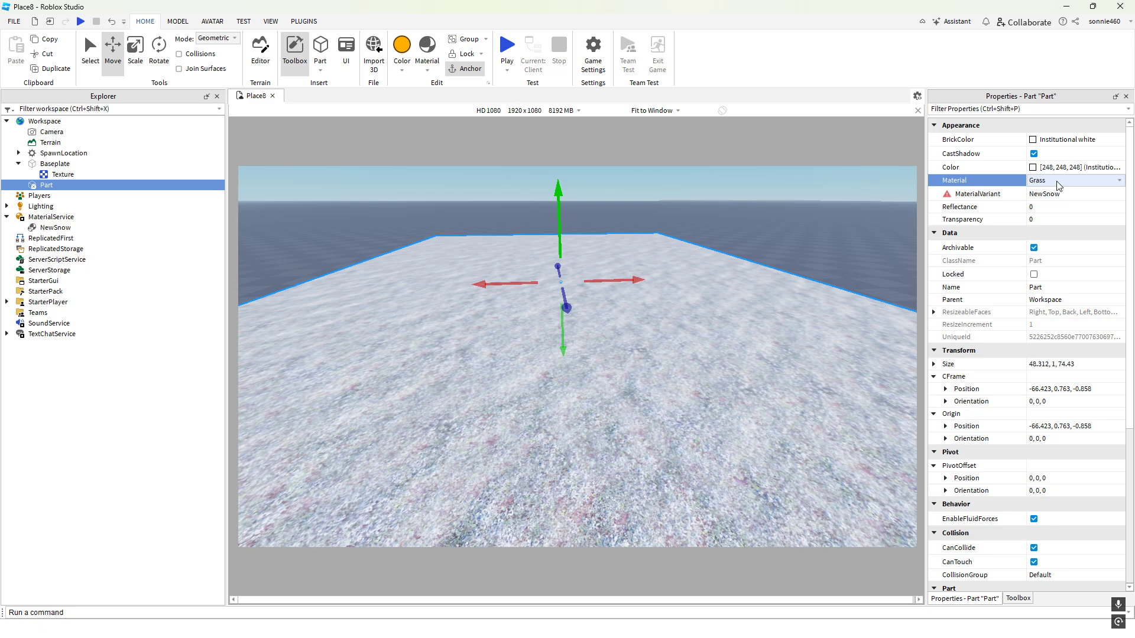
pyautogui.scroll(2, 1057, 182)
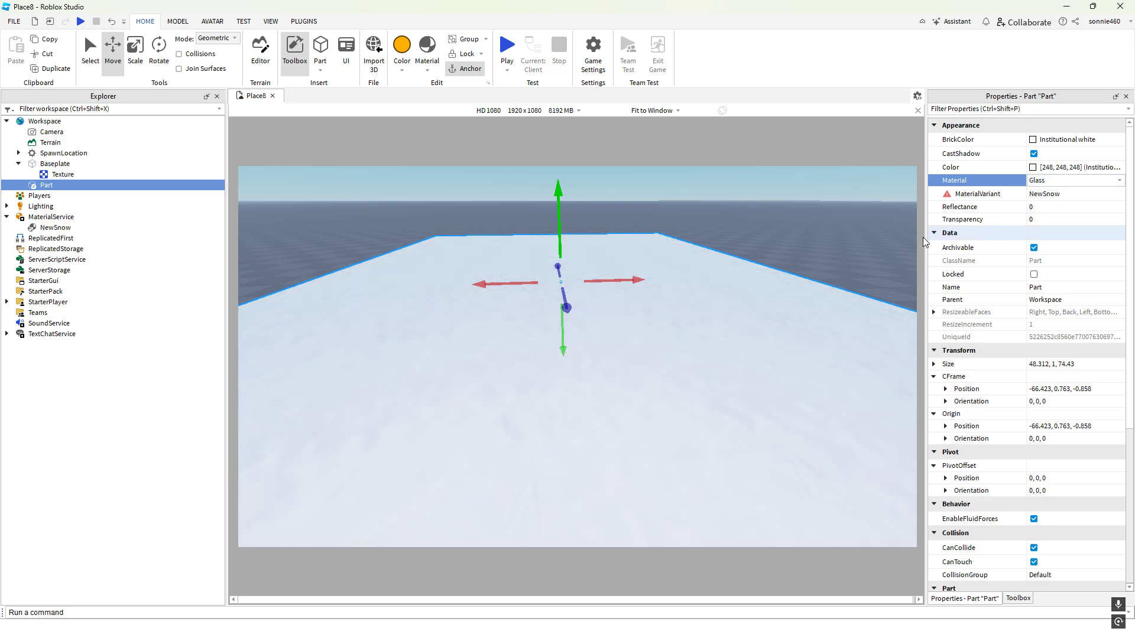
pyautogui.moveTo(851, 266); pyautogui.dragTo(849, 264, button='right')
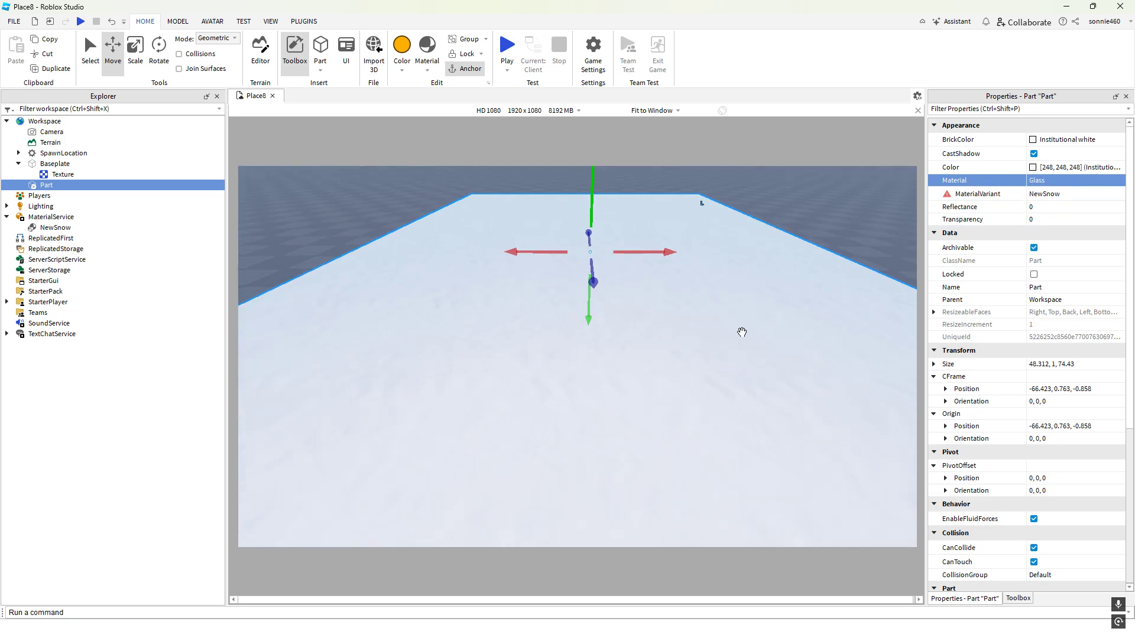
pyautogui.moveTo(741, 332); pyautogui.dragTo(742, 333, button='right')
# Clear the part's MaterialVariant, then assign NewSnow to it again
pyautogui.click(1121, 196)
pyautogui.click(1120, 194)
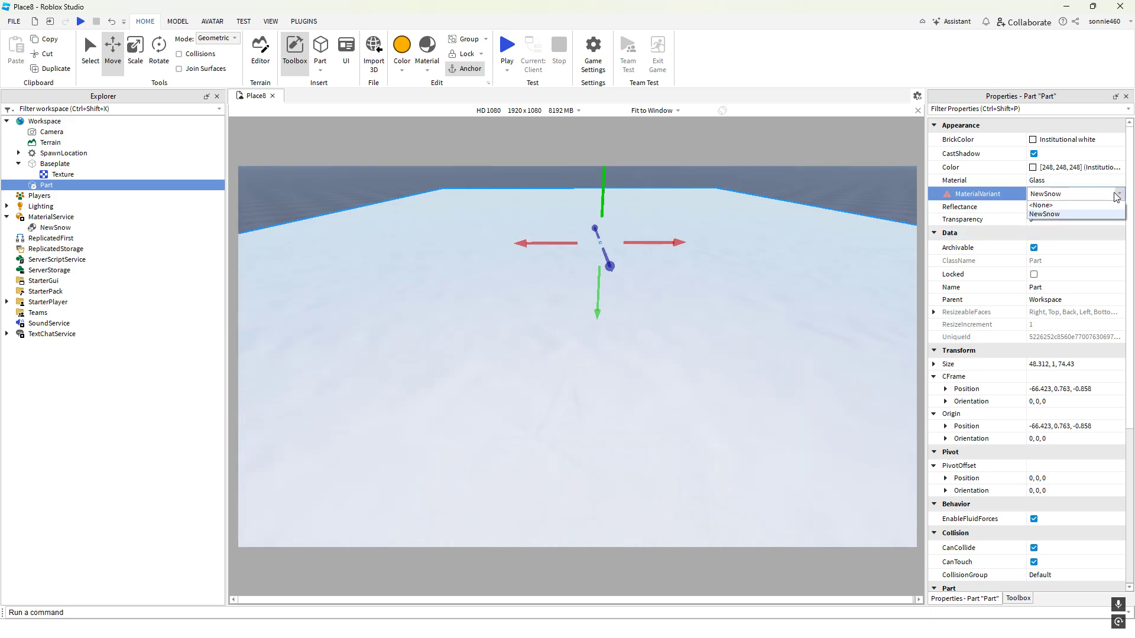
pyautogui.click(1063, 206)
pyautogui.moveTo(810, 303); pyautogui.dragTo(810, 300, button='right')
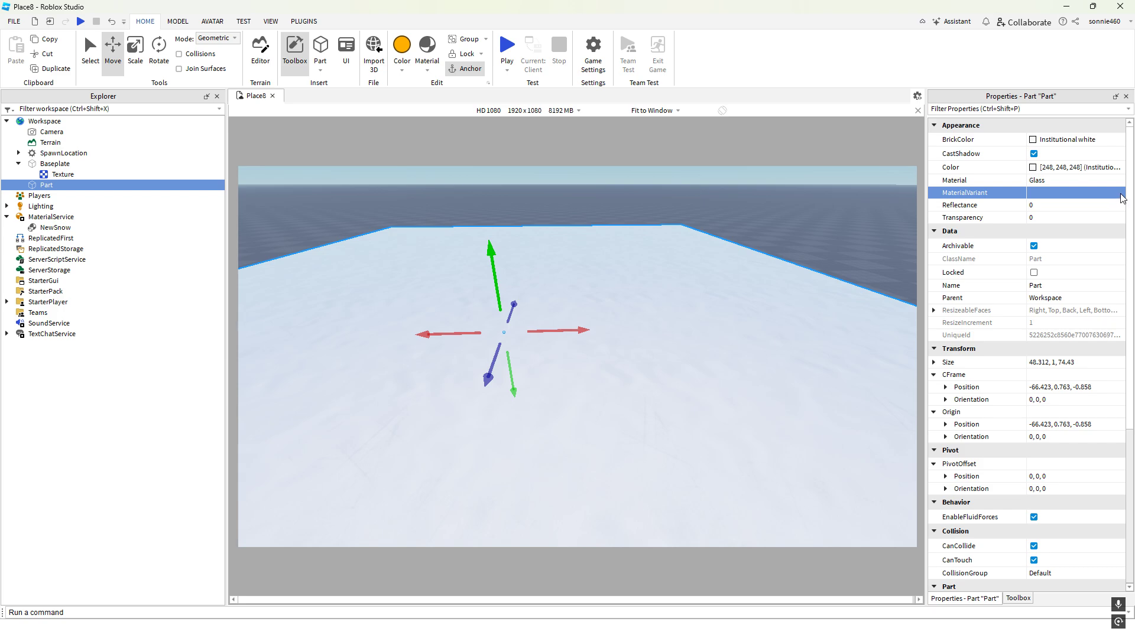
pyautogui.click(1121, 196)
pyautogui.click(1046, 218)
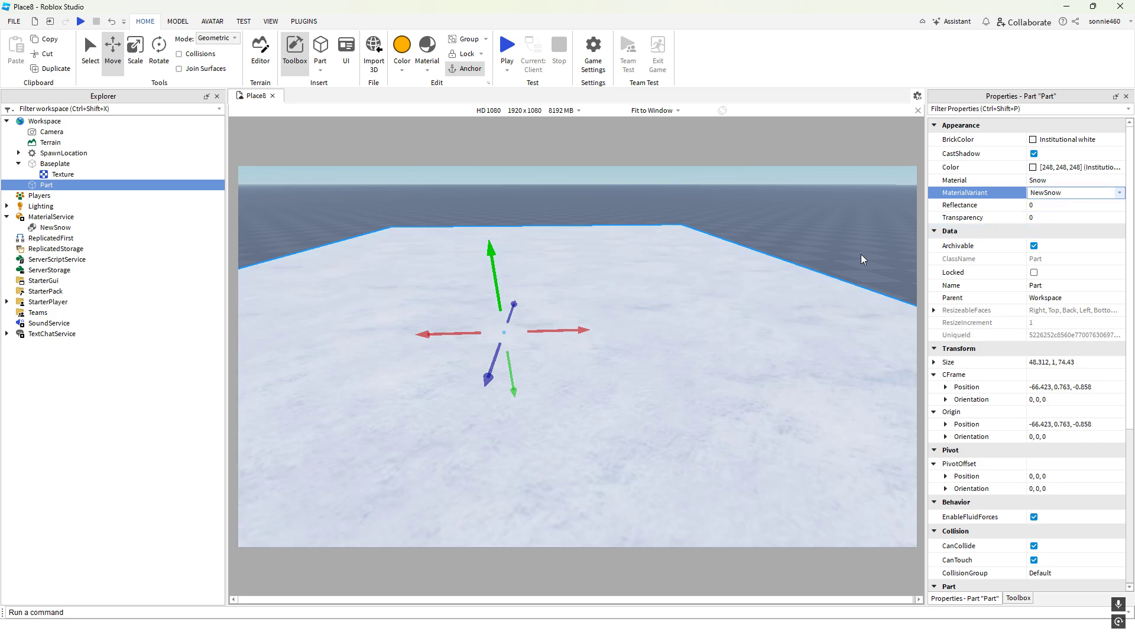
# Change the part's Material to Salt, then to Glass, and inspect the glass surface from several angles
pyautogui.click(1058, 183)
pyautogui.scroll(-4, 1059, 186)
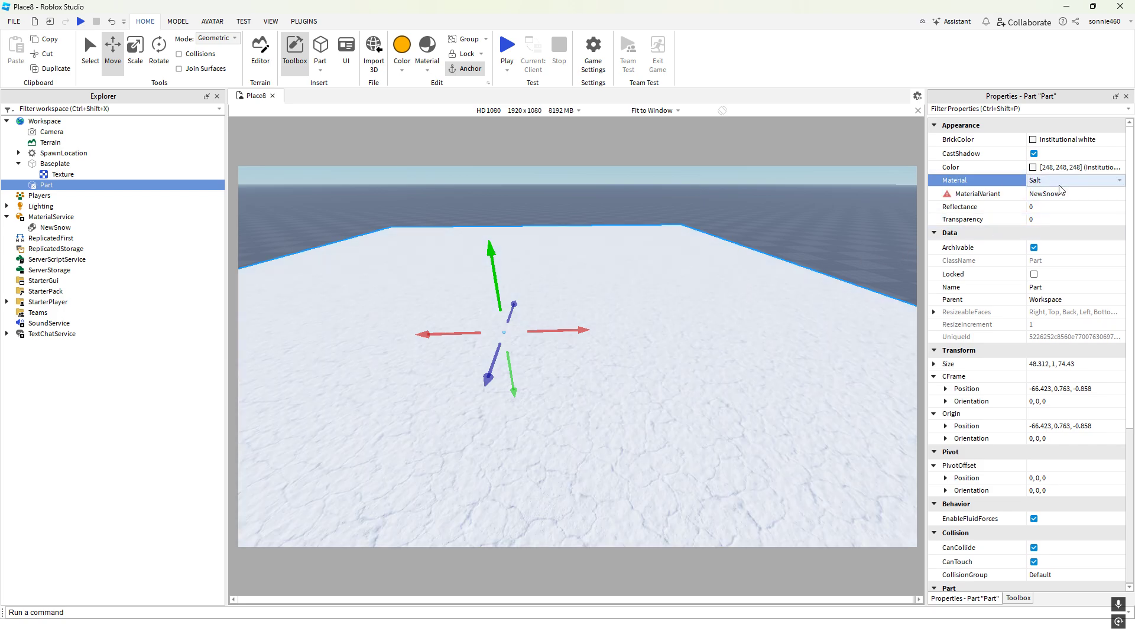
pyautogui.click(1058, 185)
pyautogui.click(1057, 185)
pyautogui.scroll(-3, 1056, 183)
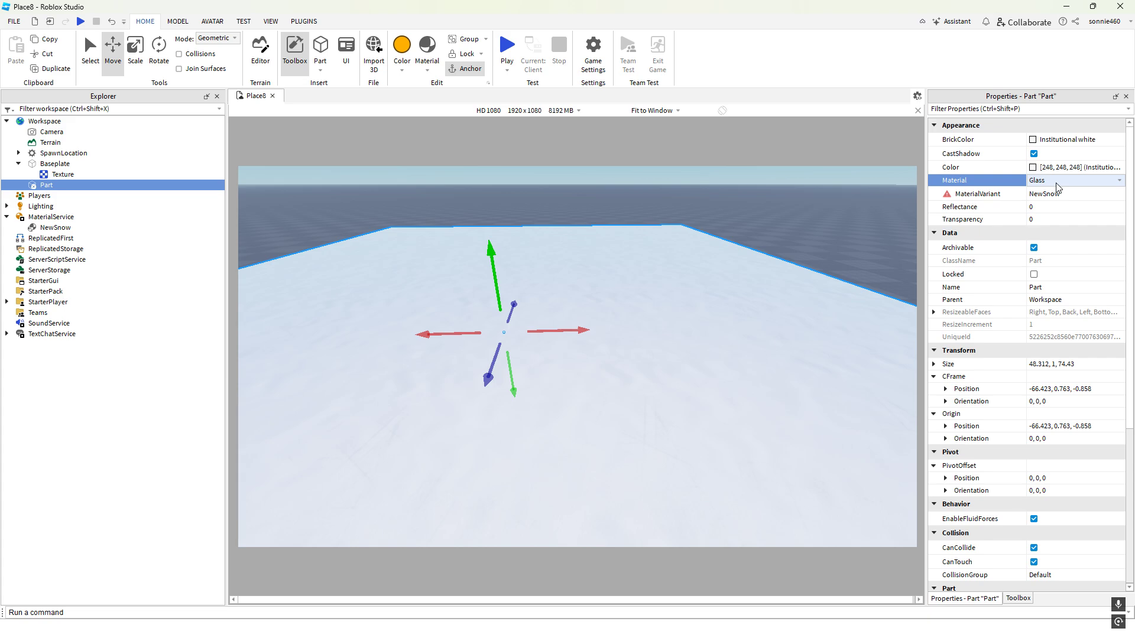
pyautogui.moveTo(782, 268); pyautogui.dragTo(785, 274, button='right')
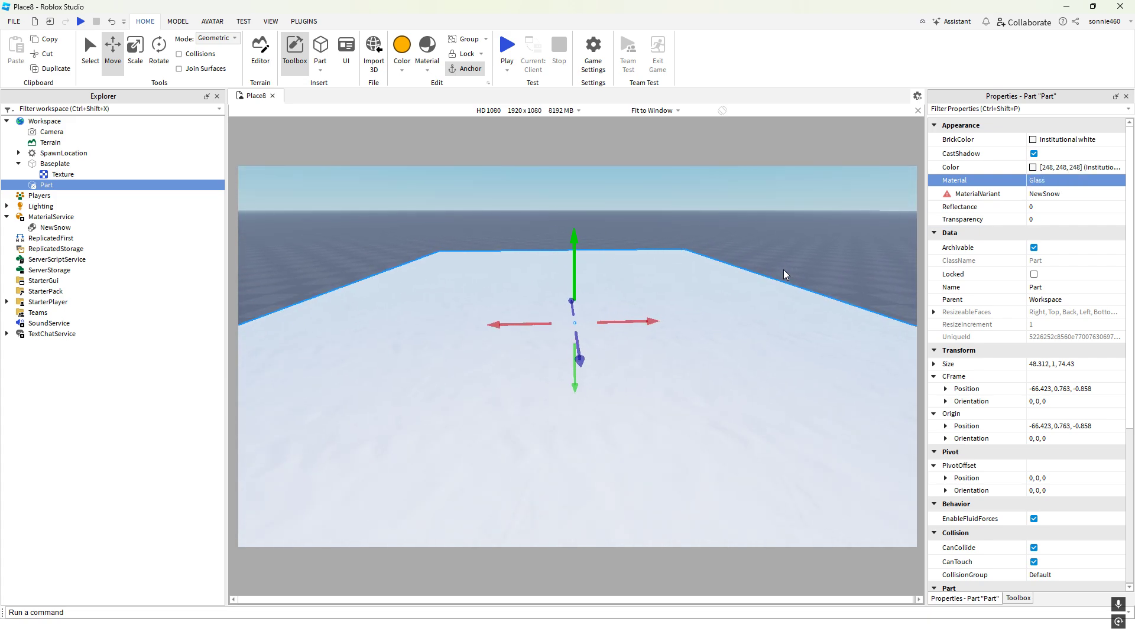
pyautogui.scroll(1, 784, 271)
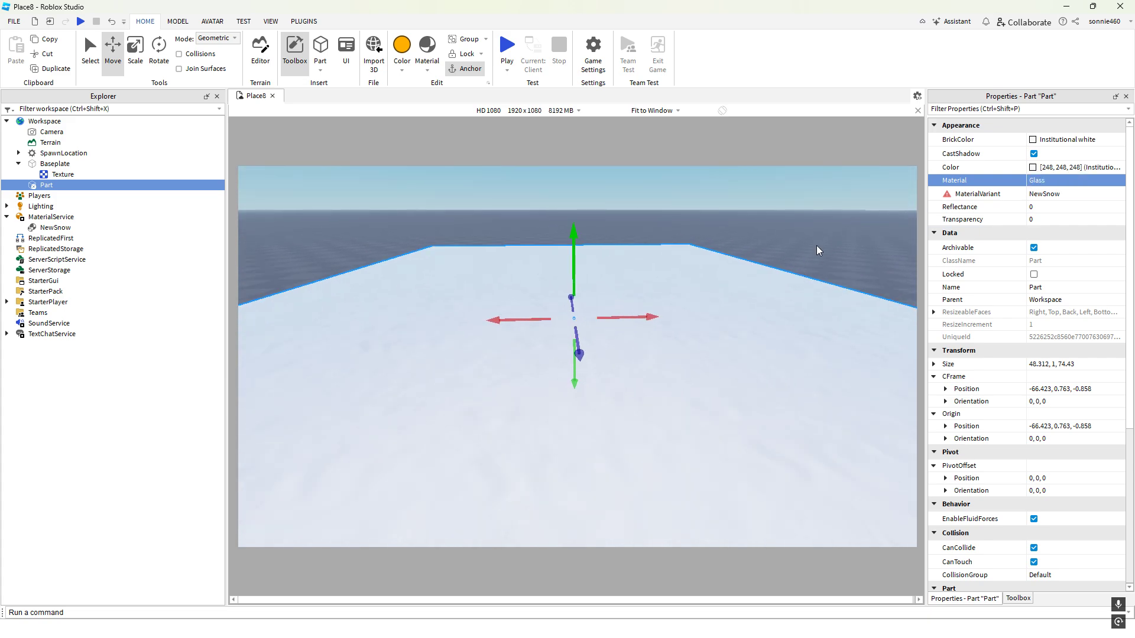
pyautogui.moveTo(811, 250); pyautogui.dragTo(809, 249, button='right')
pyautogui.press('e')
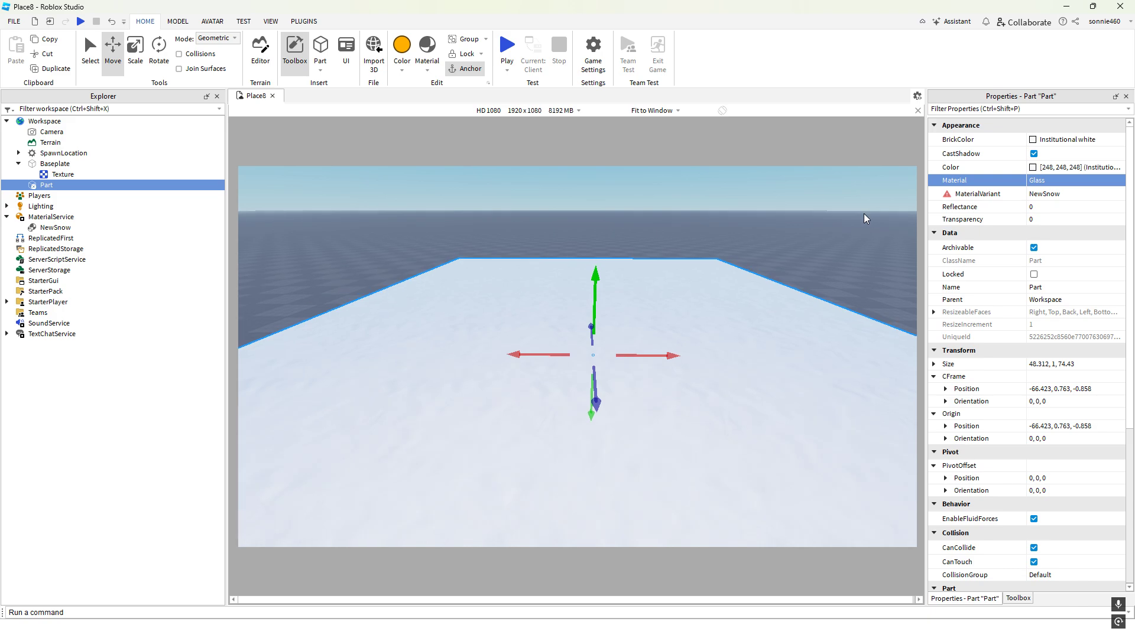
pyautogui.scroll(1, 804, 233)
pyautogui.scroll(2, 802, 233)
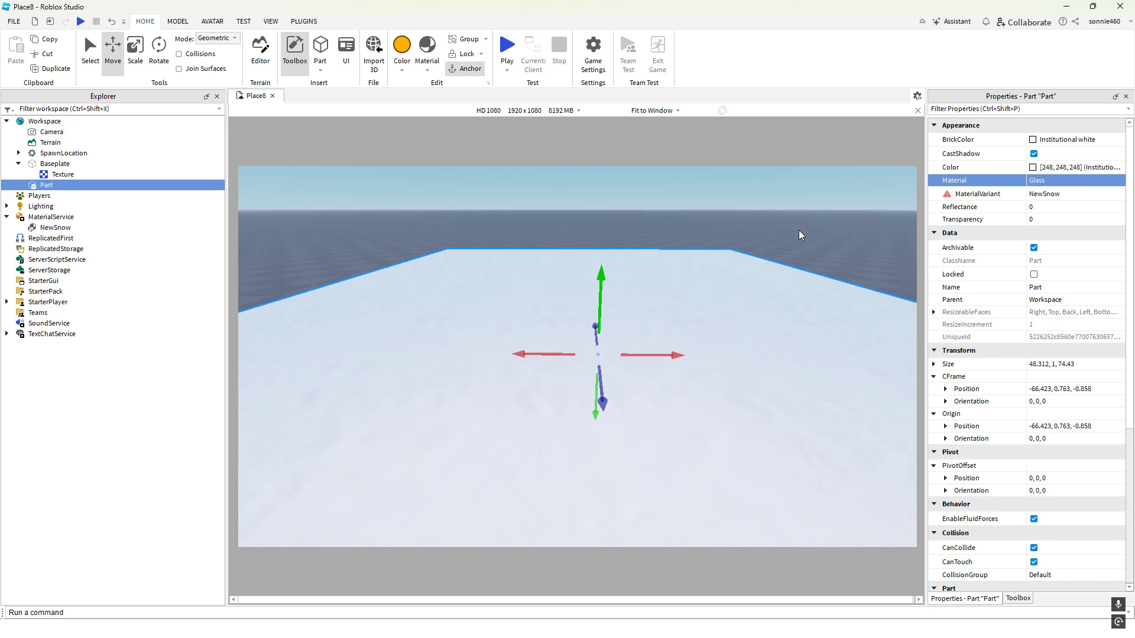
pyautogui.press('s')
# Raise the part's Reflectance to 1 and view the reflective surface from different angles
pyautogui.click(1047, 208)
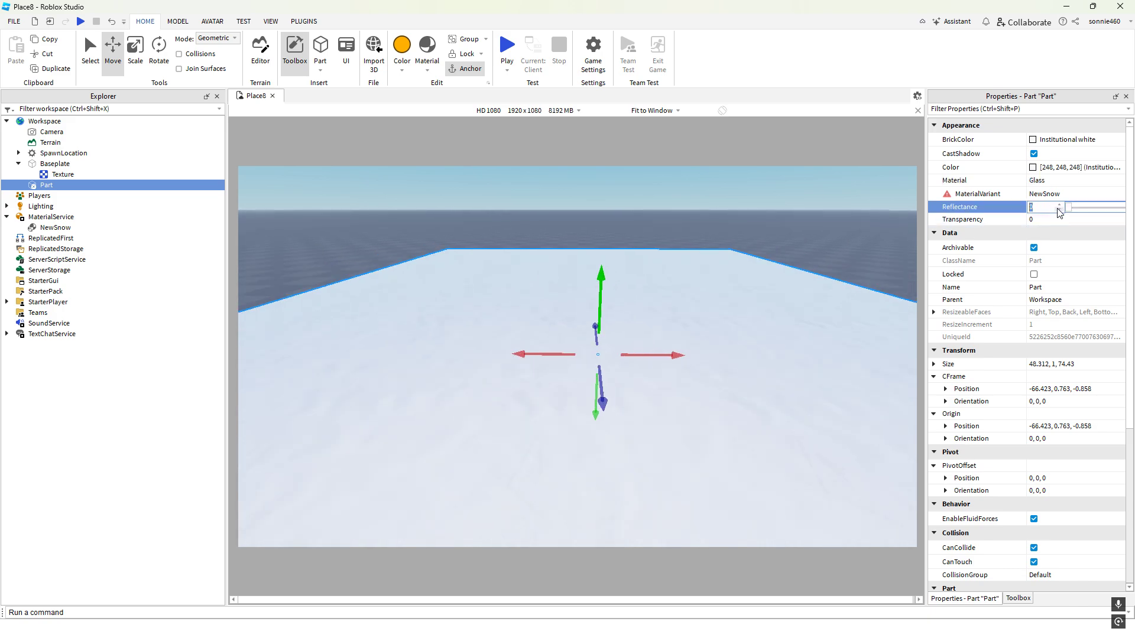
pyautogui.moveTo(1071, 210); pyautogui.dragTo(1128, 212)
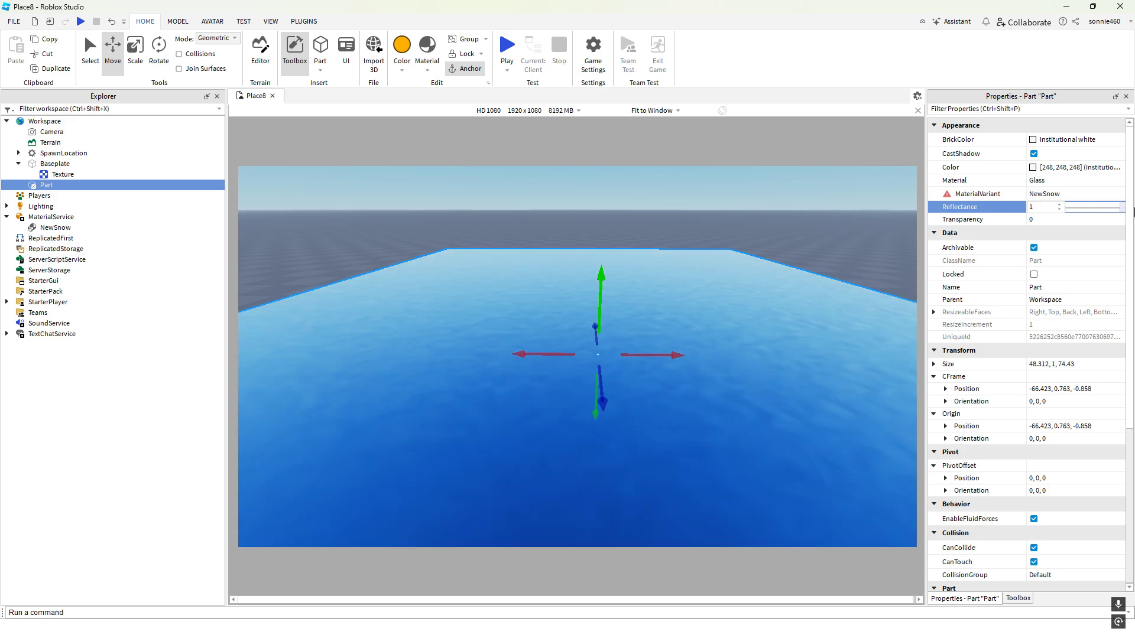
pyautogui.moveTo(806, 243); pyautogui.dragTo(806, 236, button='right')
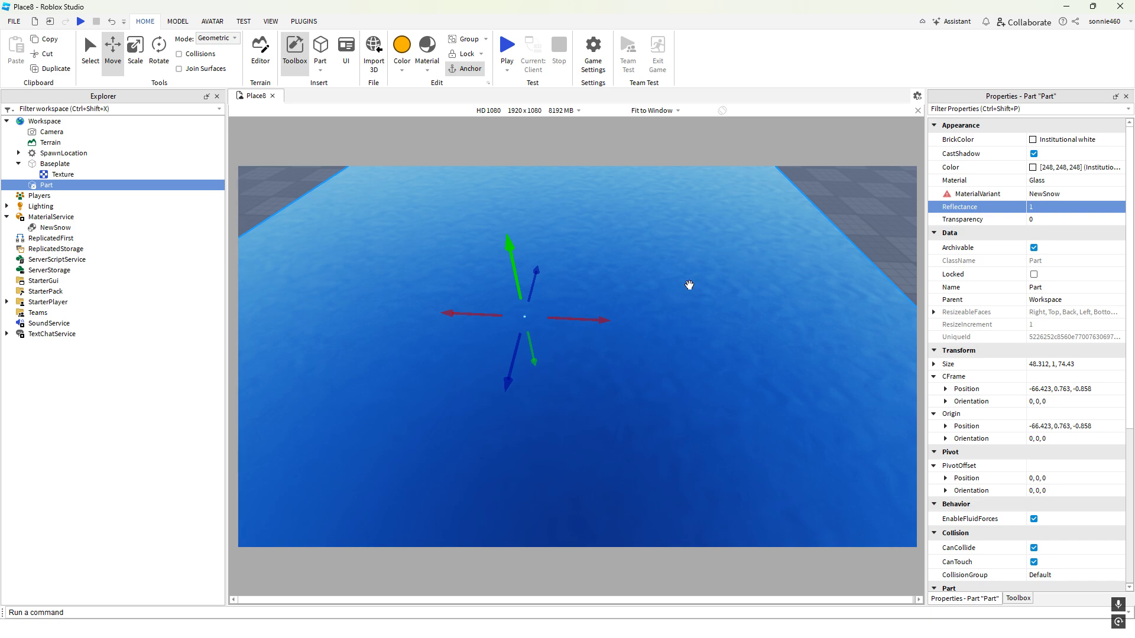
pyautogui.scroll(1, 586, 290)
pyautogui.moveTo(585, 290); pyautogui.dragTo(586, 290, button='right')
pyautogui.moveTo(586, 290); pyautogui.dragTo(659, 311, button='middle')
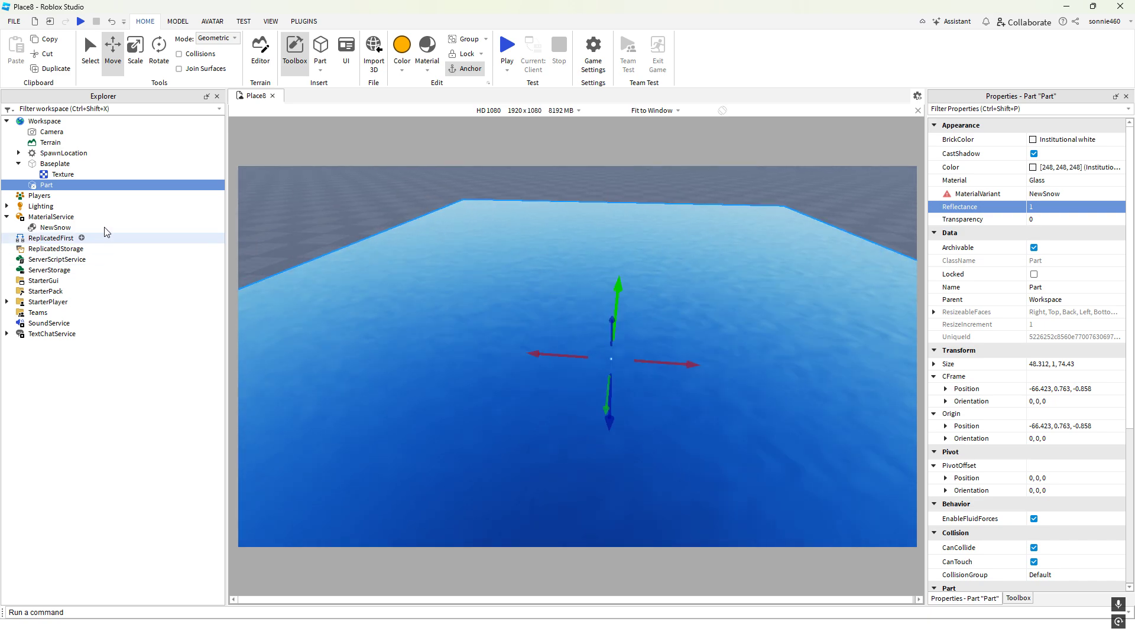
# Reselect the part and set its Reflectance back to 0
pyautogui.click(52, 185)
pyautogui.click(53, 176)
pyautogui.click(50, 184)
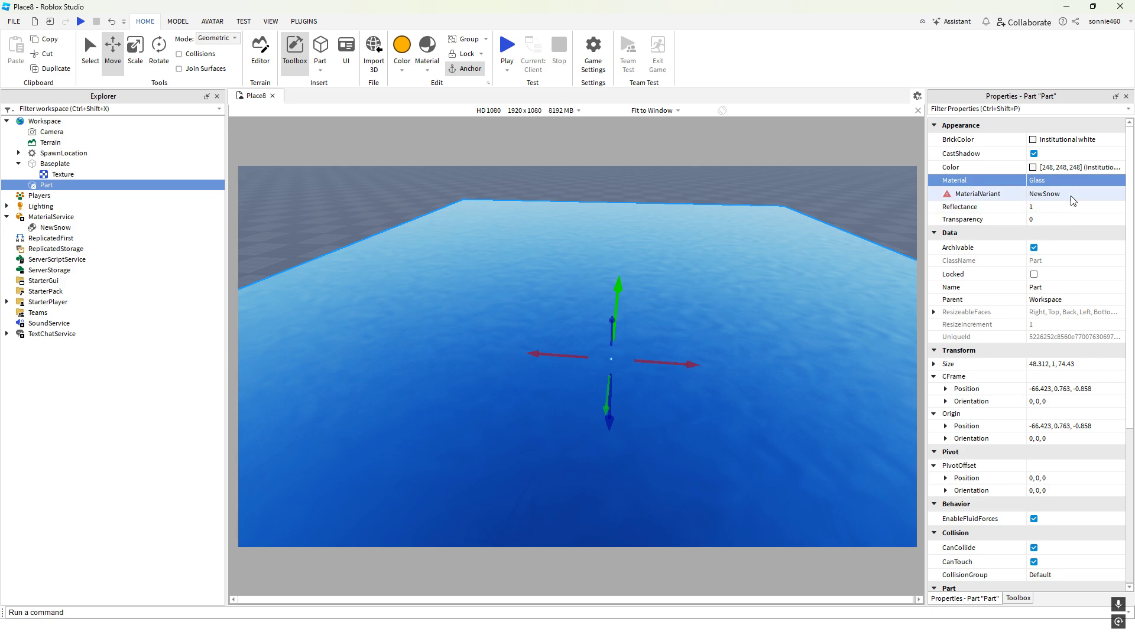
pyautogui.click(1062, 208)
pyautogui.moveTo(1121, 211)
pyautogui.mouseDown()
pyautogui.moveTo(1067, 211)
pyautogui.moveTo(1111, 211)
pyautogui.moveTo(1068, 212)
pyautogui.moveTo(1073, 224)
pyautogui.moveTo(1126, 222)
pyautogui.mouseUp()
# Set the part's Transparency to 1 and deselect it to view the result
pyautogui.click(1074, 223)
pyautogui.moveTo(826, 271); pyautogui.dragTo(838, 262, button='right')
pyautogui.click(838, 262)
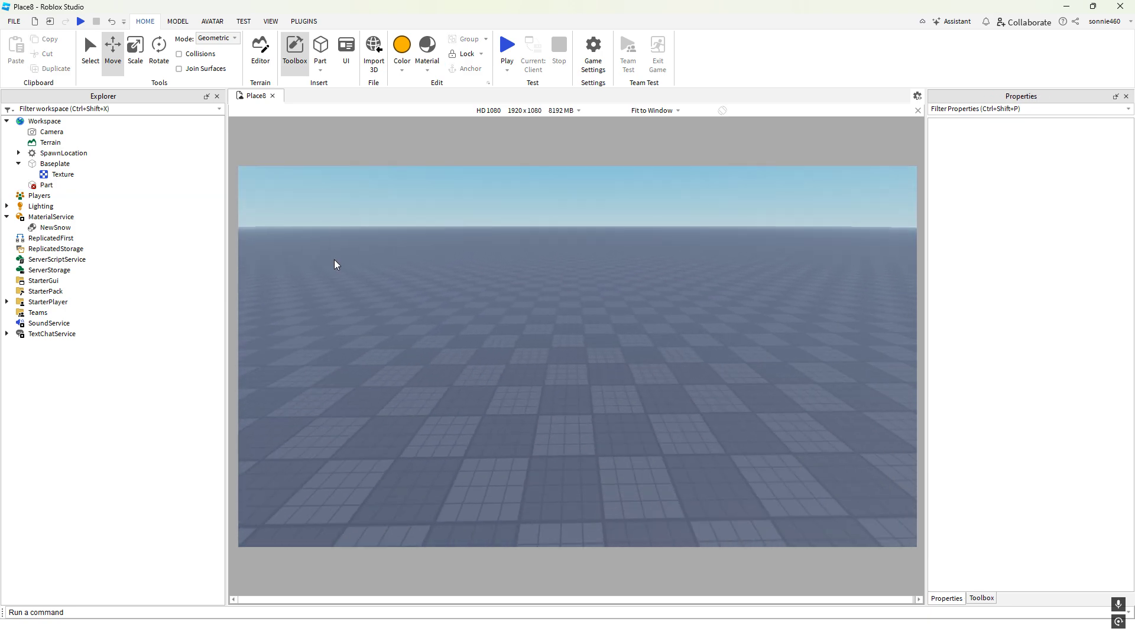
# Reselect the part from the object hierarchy and set its Material to Fabric
pyautogui.click(45, 185)
pyautogui.click(1076, 219)
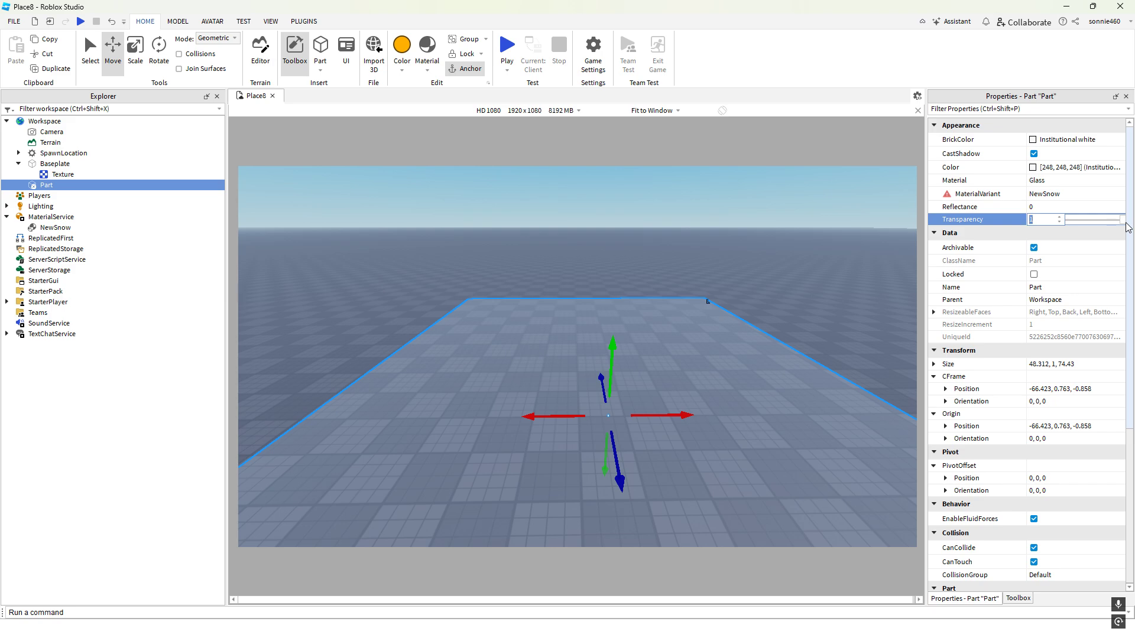
pyautogui.click(1089, 182)
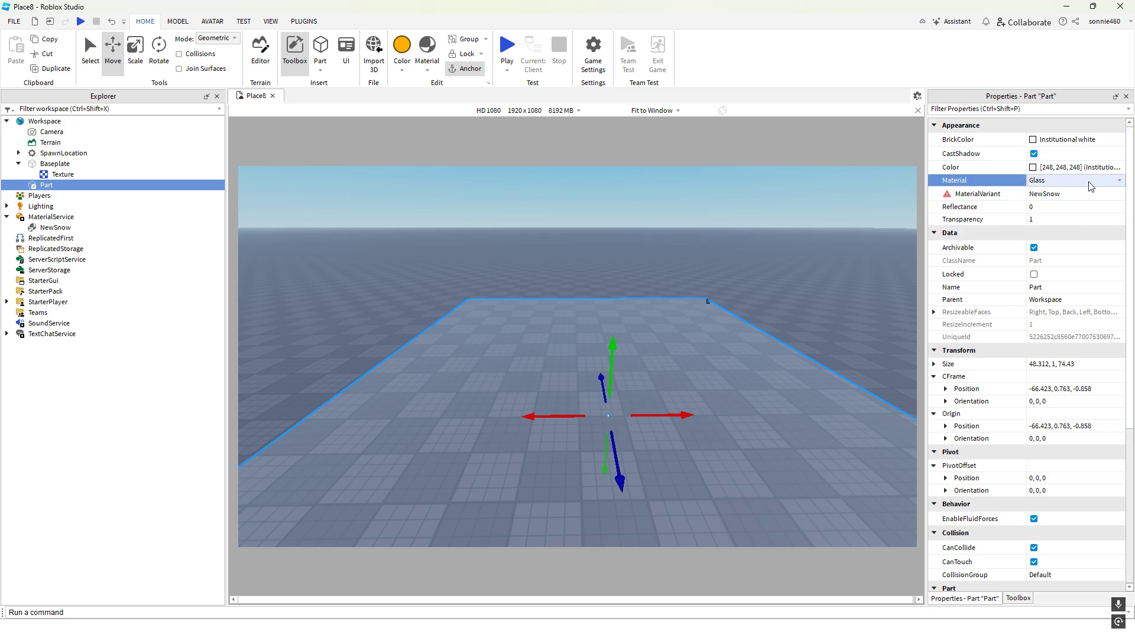
pyautogui.press('Up')
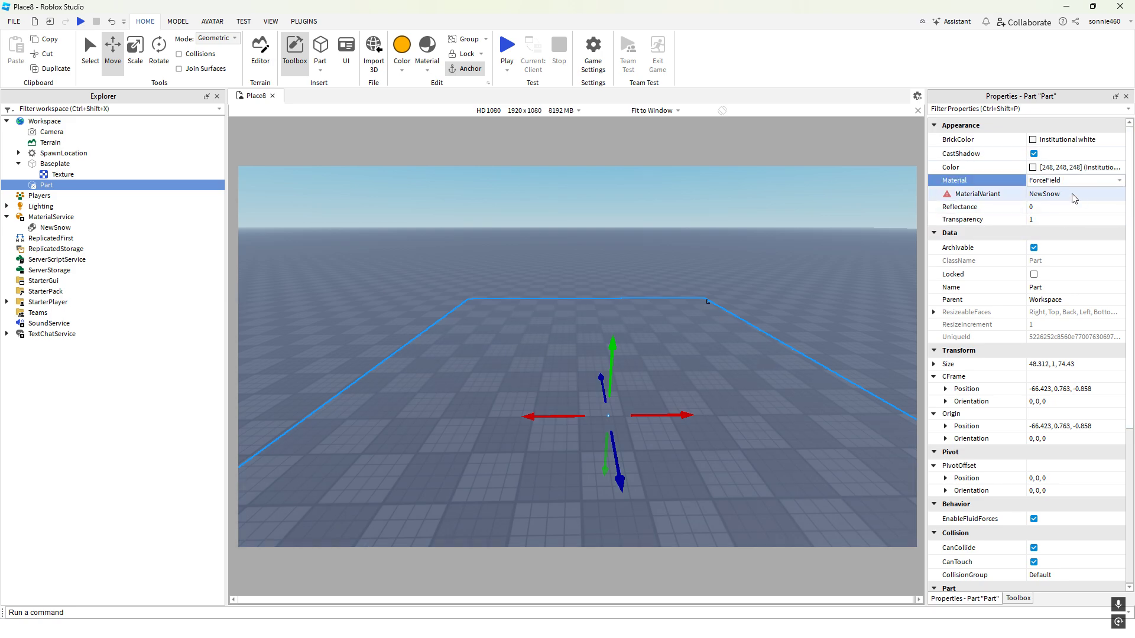
# Set the part's Transparency back to 0
pyautogui.click(1075, 220)
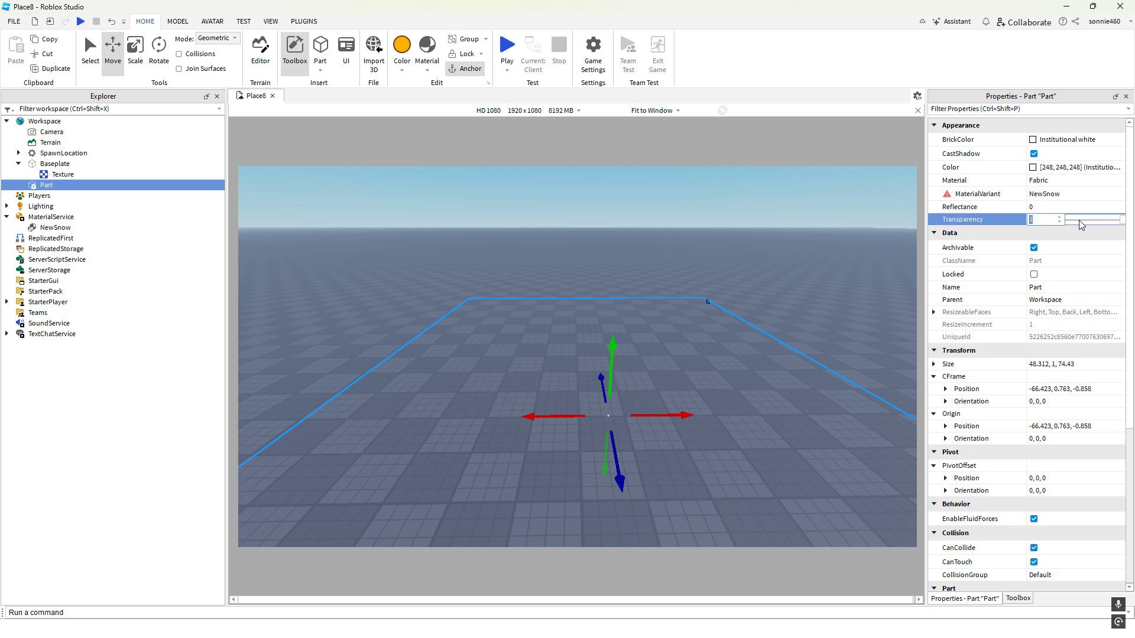
pyautogui.moveTo(1122, 220); pyautogui.dragTo(1060, 223)
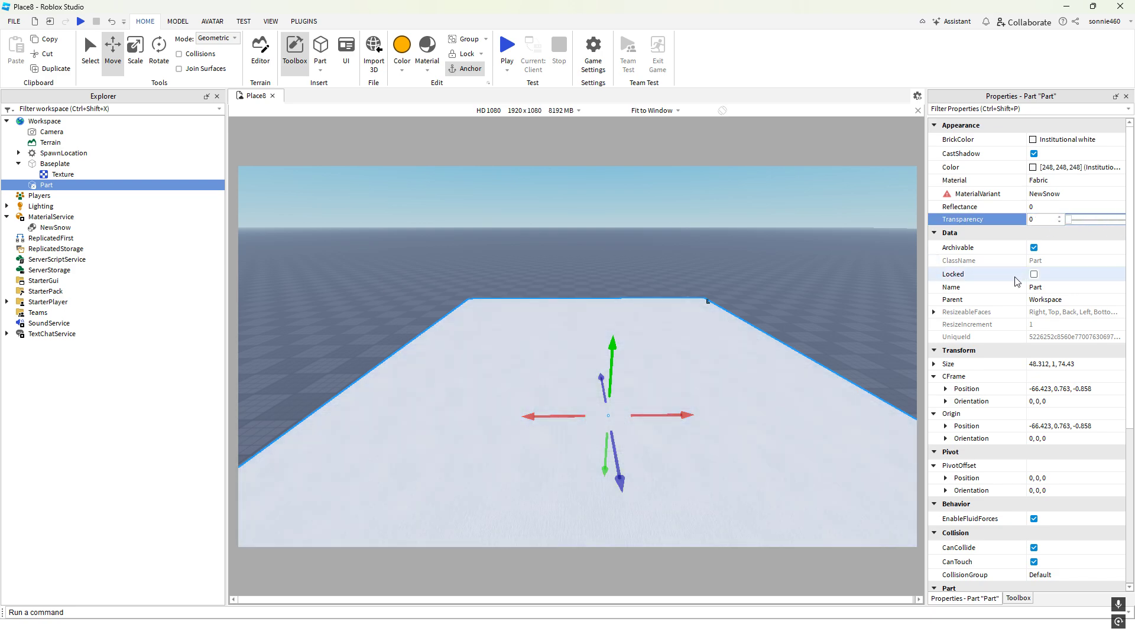
pyautogui.scroll(-1, 1019, 276)
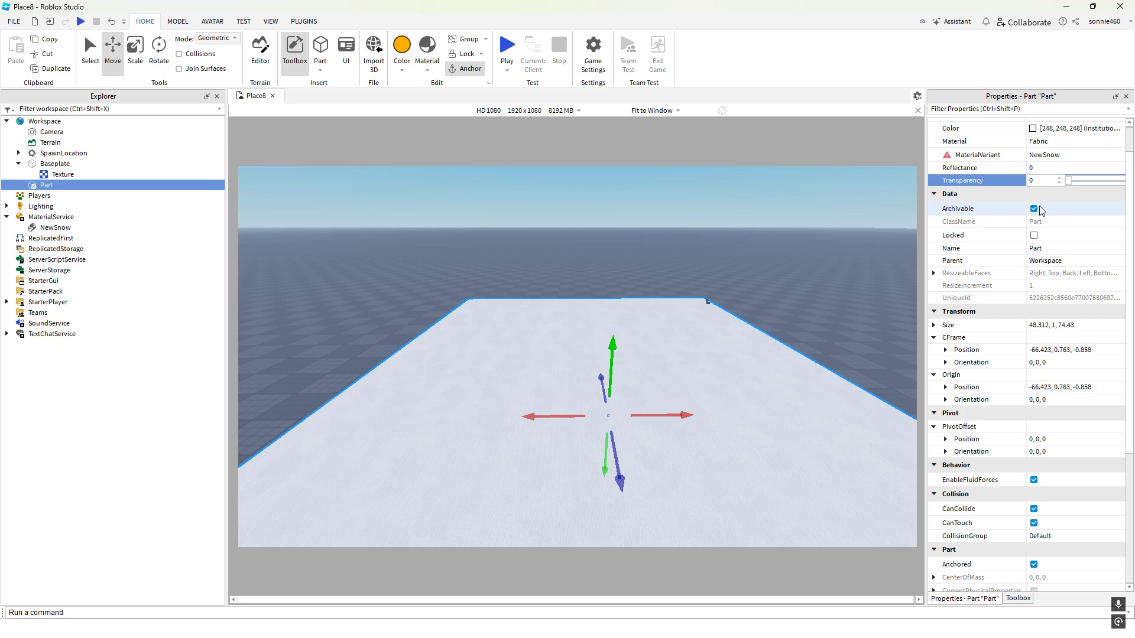
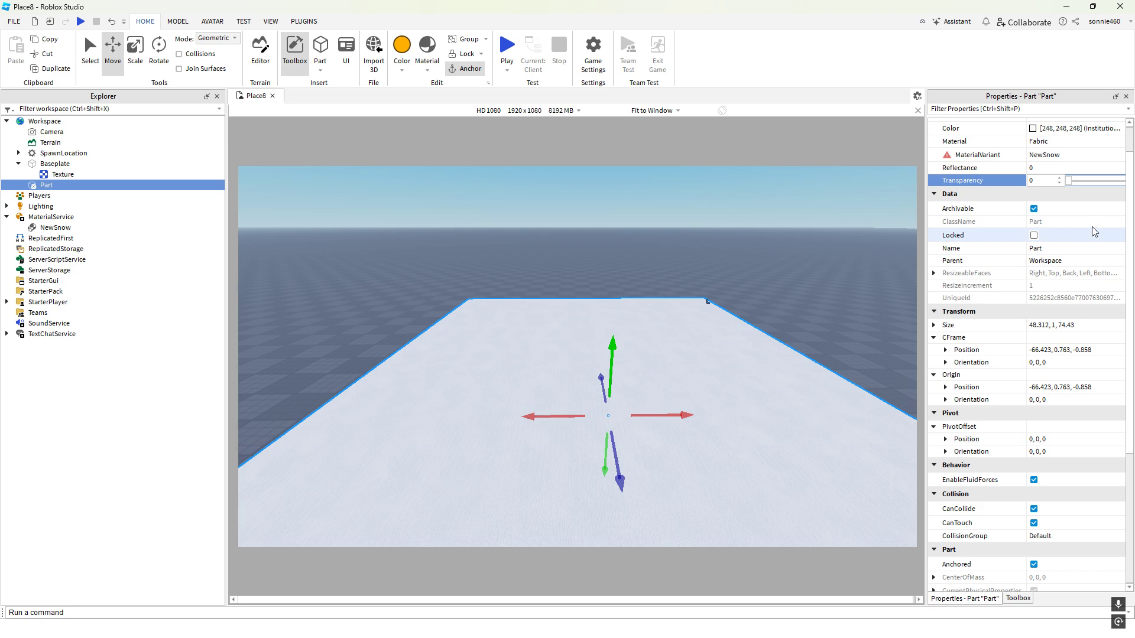
pyautogui.scroll(3, 1027, 229)
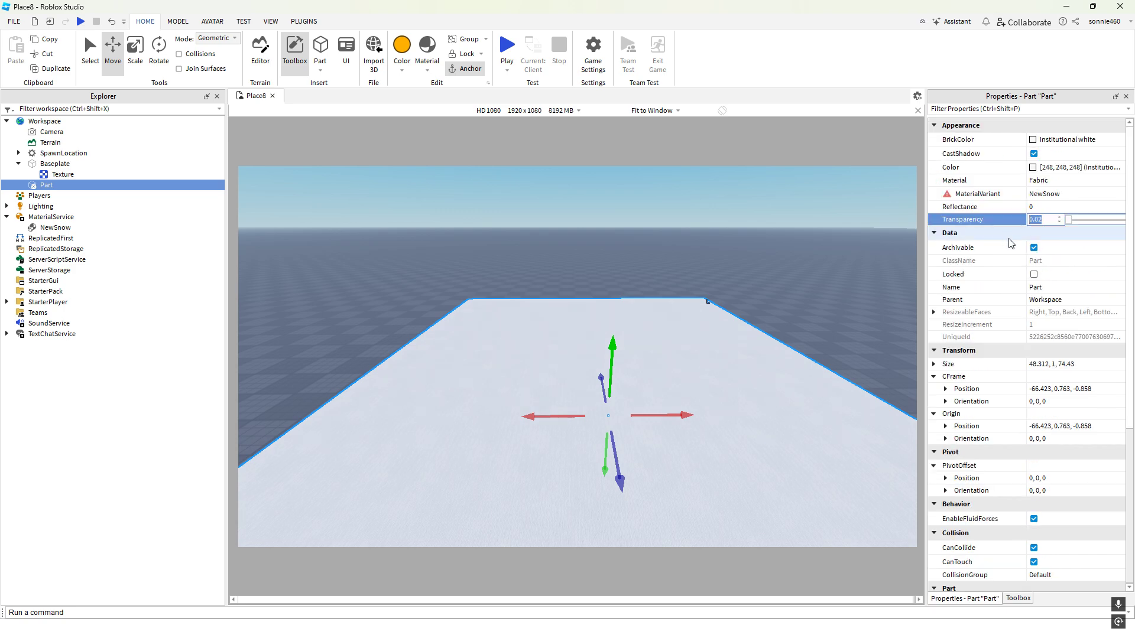
pyautogui.moveTo(1070, 220); pyautogui.dragTo(1031, 223)
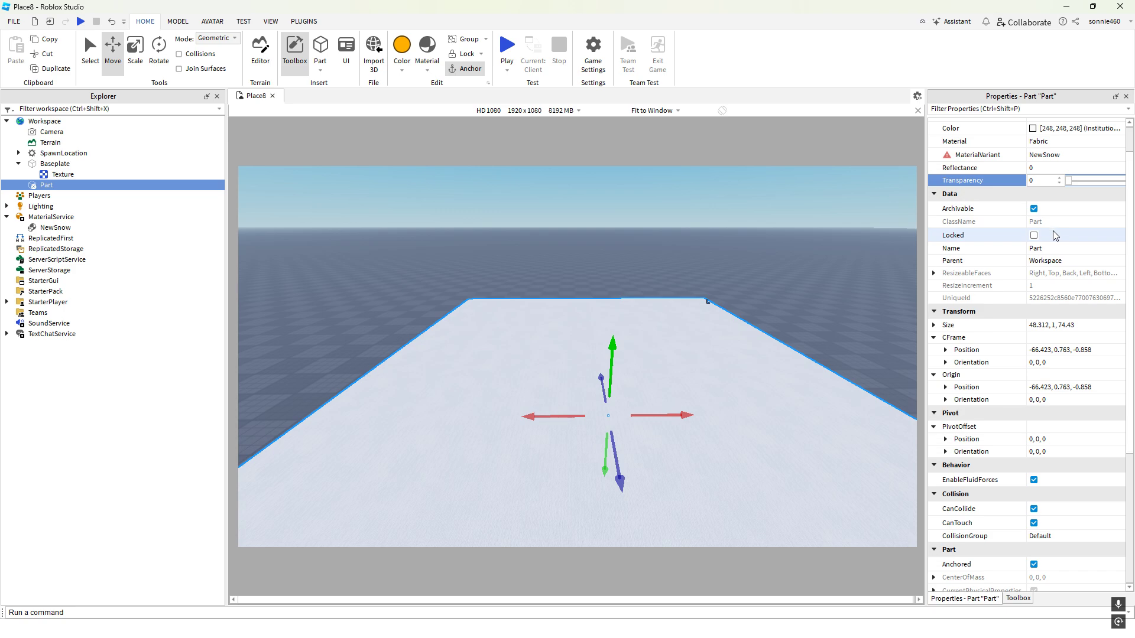
# Lock the part and try to select it in the 3D view
pyautogui.click(1052, 236)
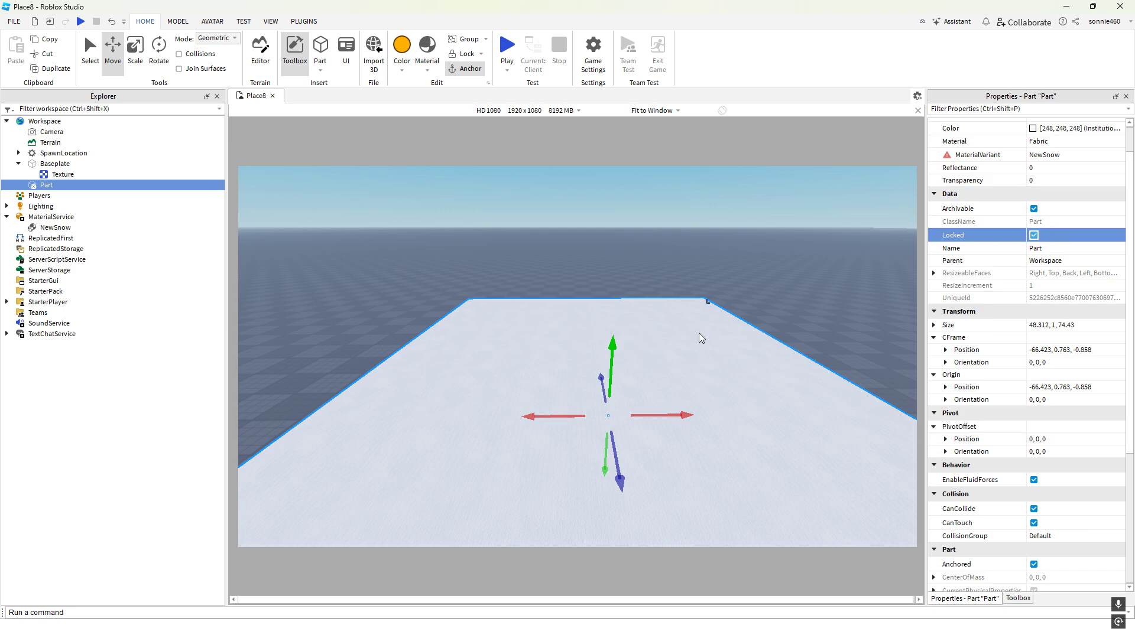
pyautogui.click(701, 411)
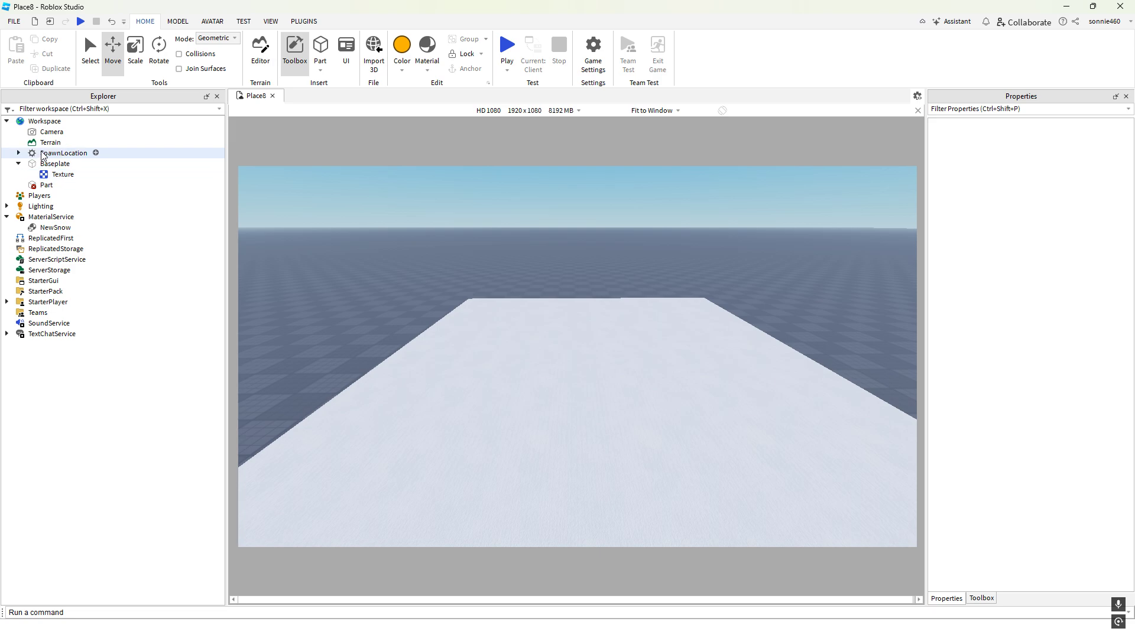
pyautogui.moveTo(362, 347); pyautogui.dragTo(603, 461)
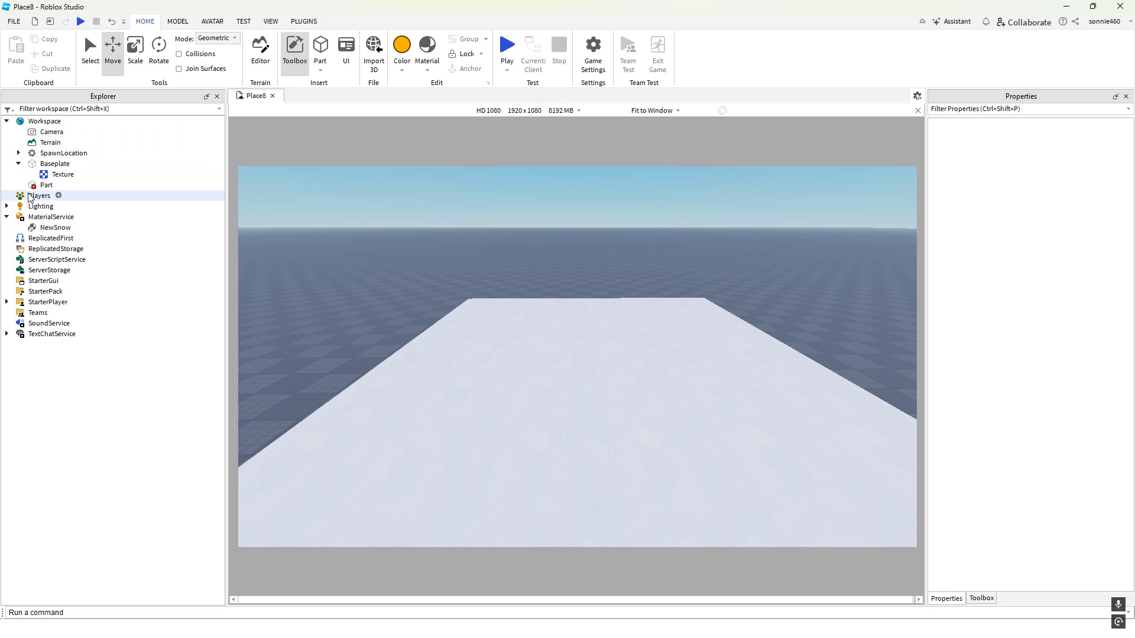
# Select the locked part in the object hierarchy and rename it Snow
pyautogui.click(83, 185)
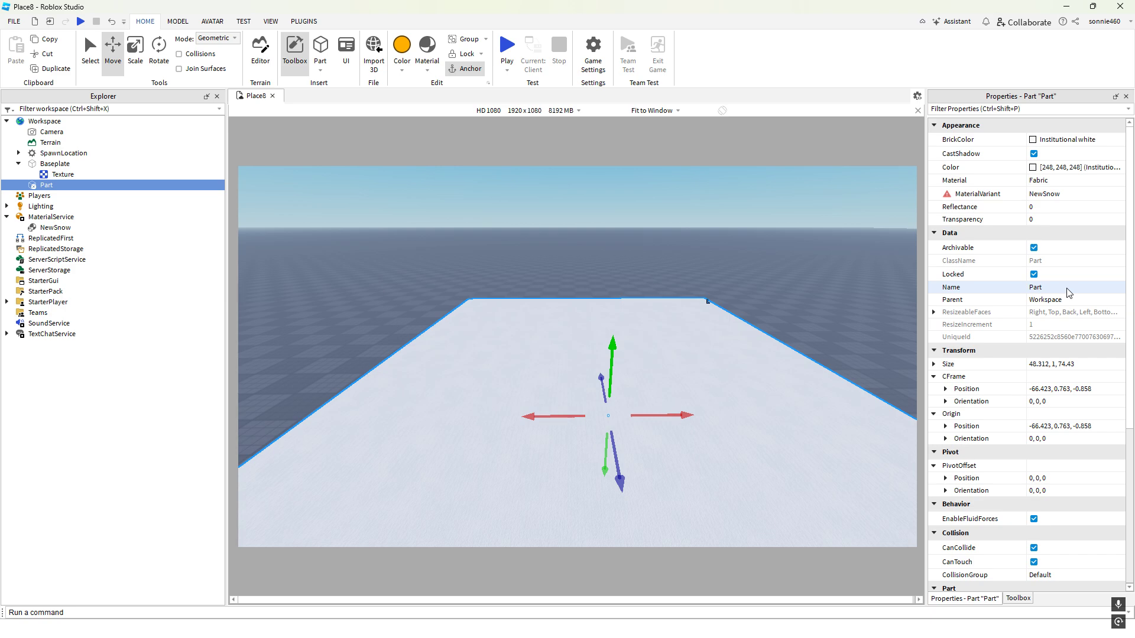
pyautogui.click(1067, 287)
pyautogui.click(1067, 287)
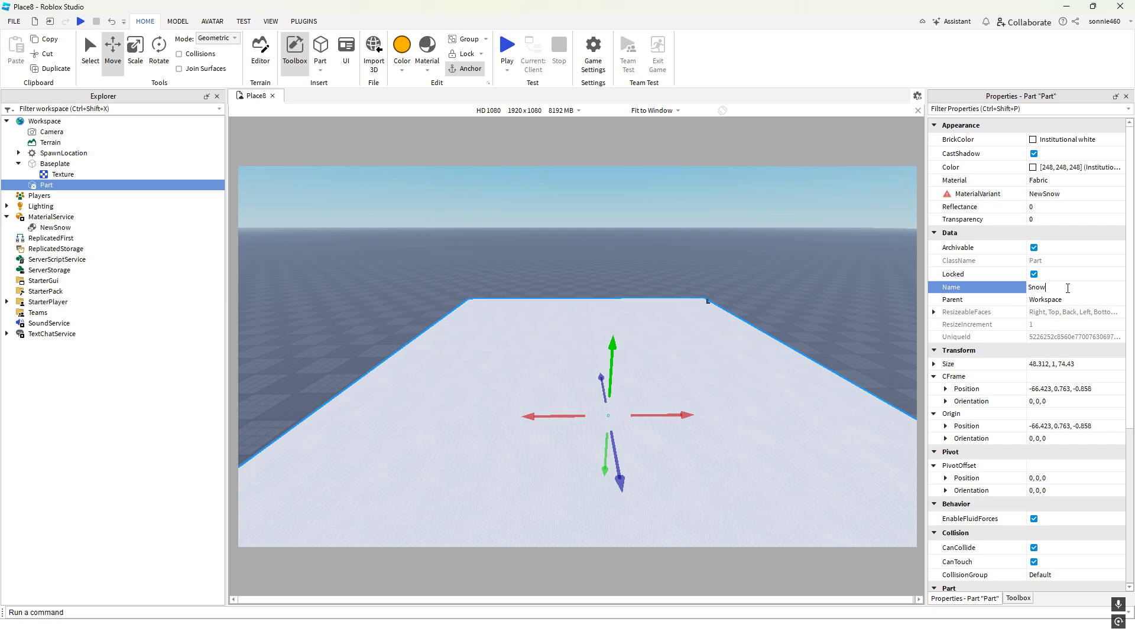
pyautogui.press('Return')
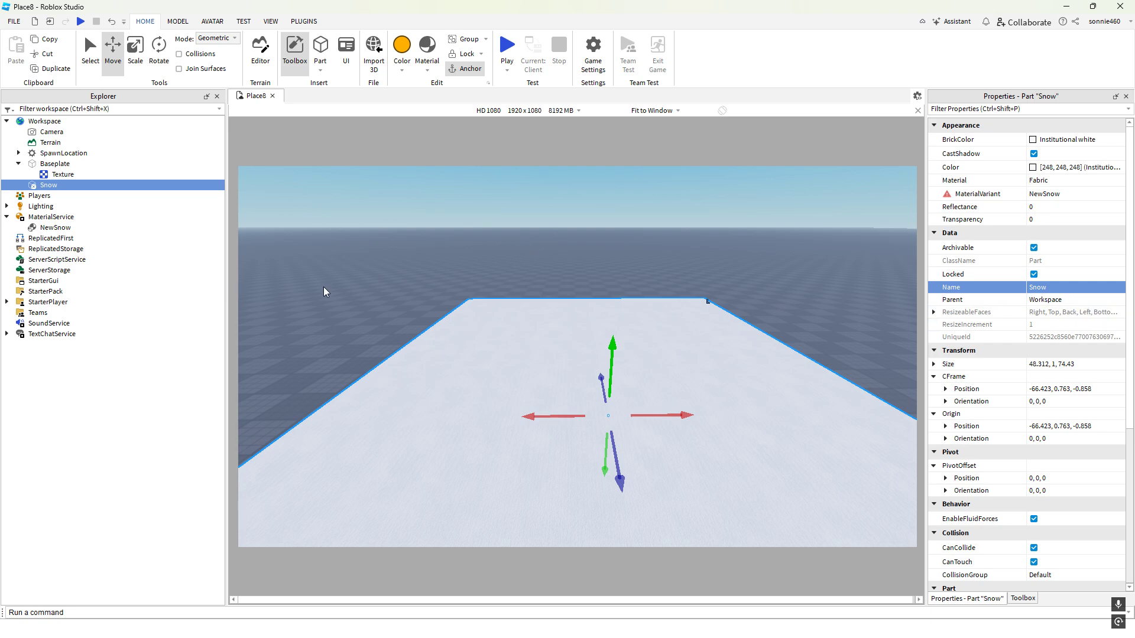
# Change the Snow part's Parent to ServerStorage, check it there, and set the Parent back to Workspace
pyautogui.click(1067, 303)
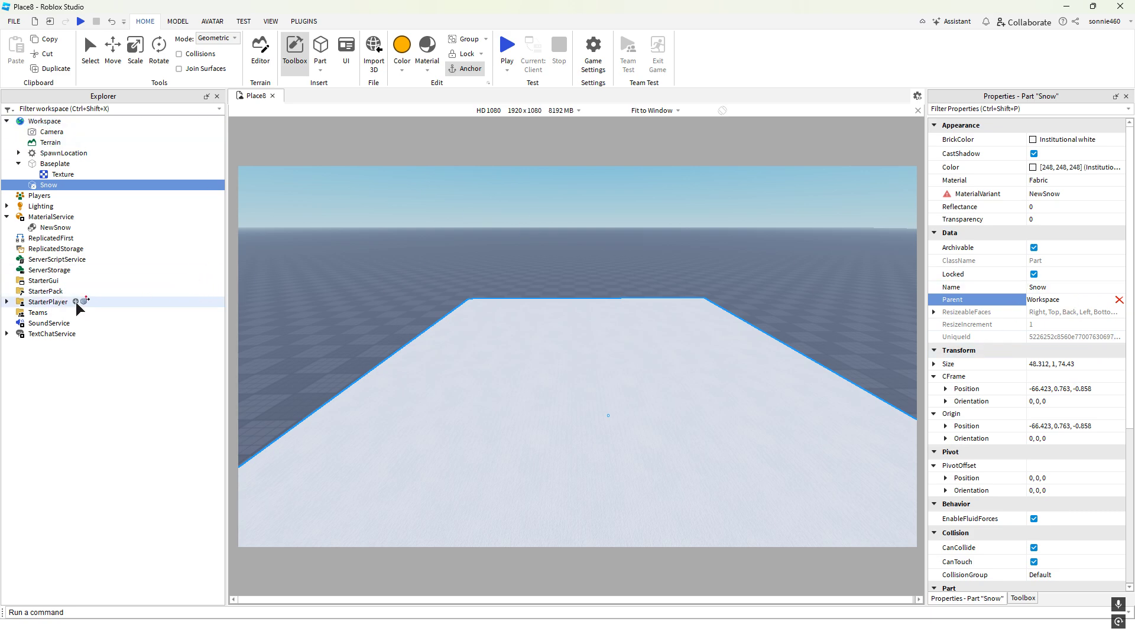
pyautogui.click(56, 270)
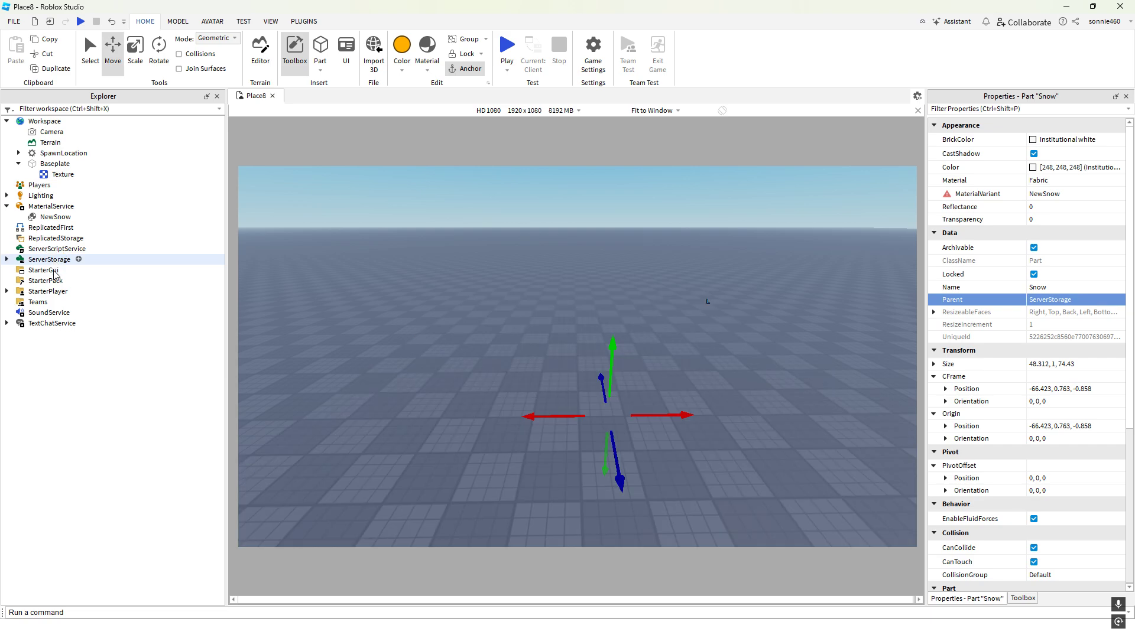
pyautogui.click(6, 260)
pyautogui.click(42, 269)
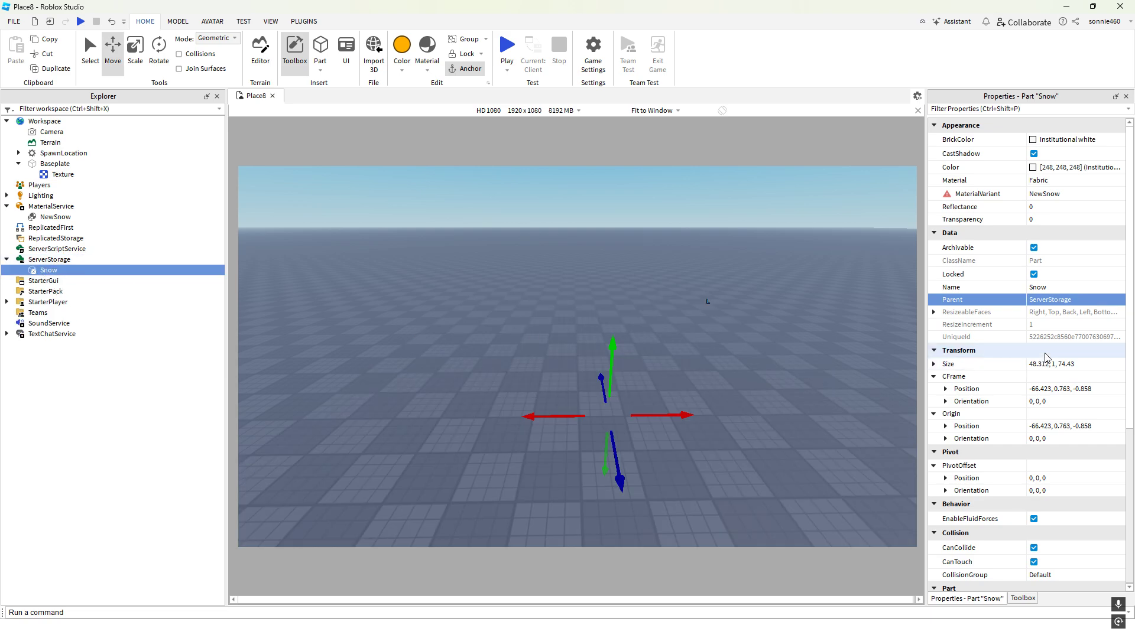
pyautogui.click(1051, 300)
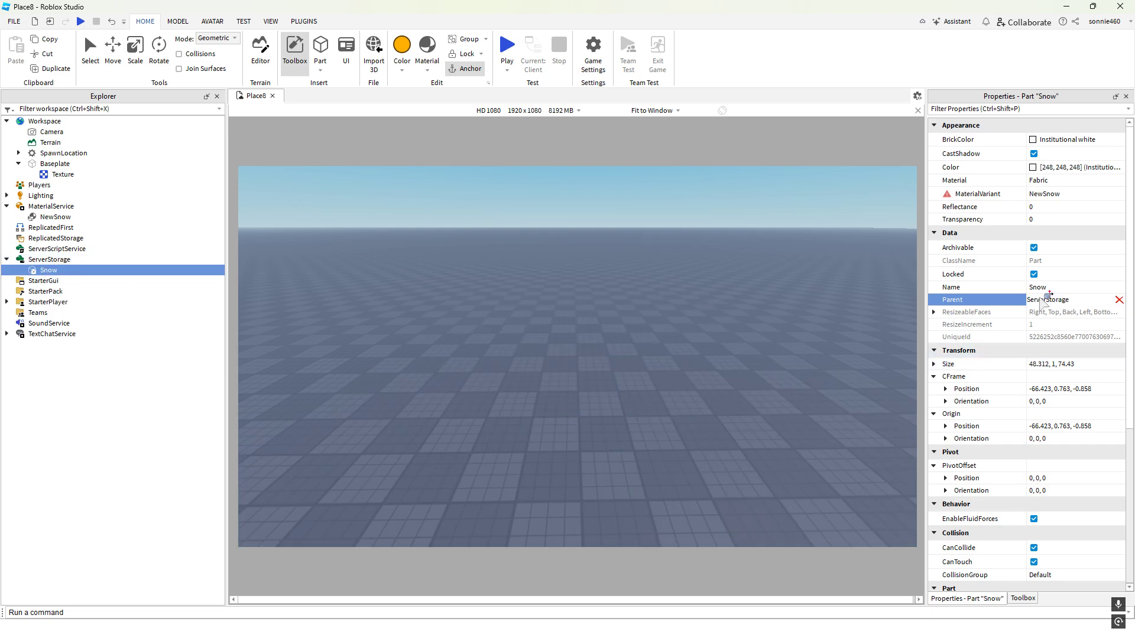
pyautogui.click(36, 120)
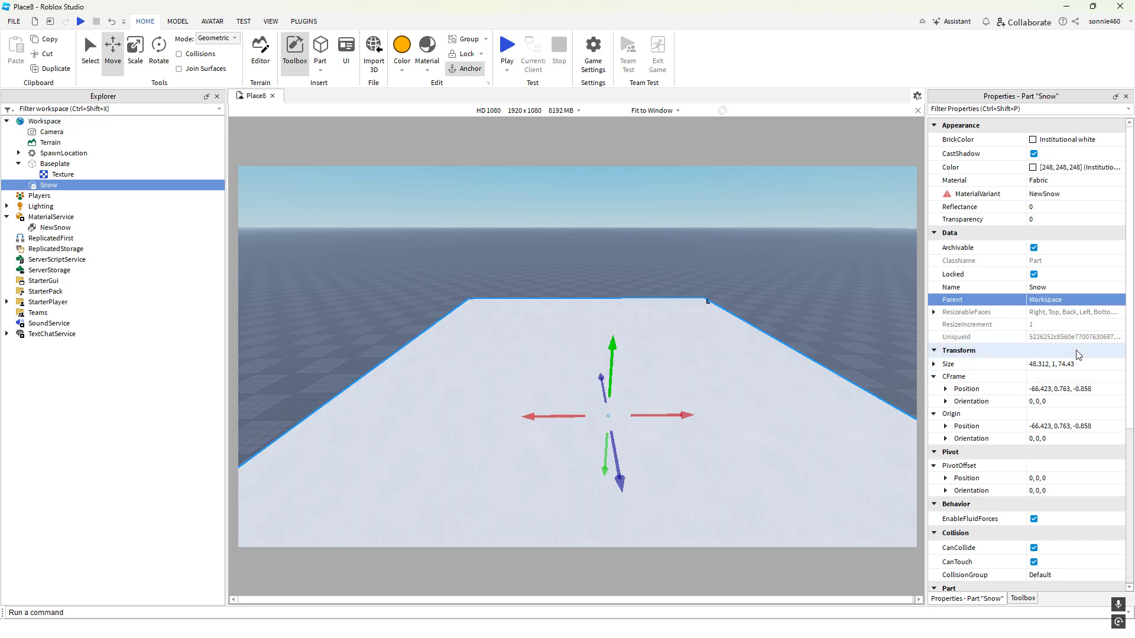
# Look through the Snow part's properties and expand Size into its X, Y and Z components
pyautogui.scroll(-2, 993, 365)
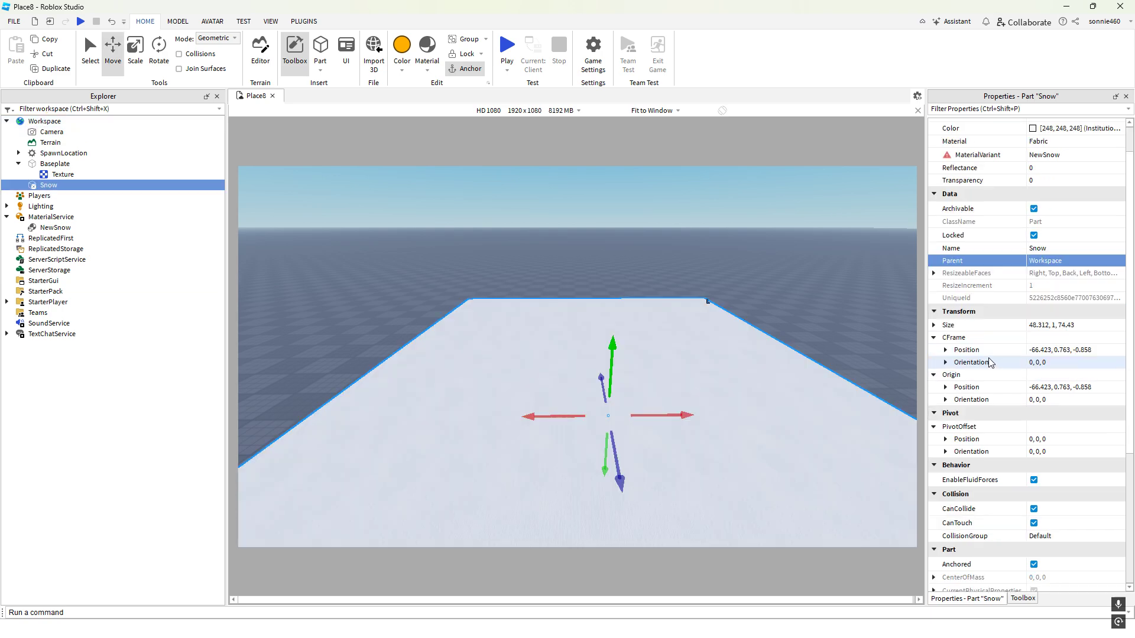
pyautogui.click(1095, 326)
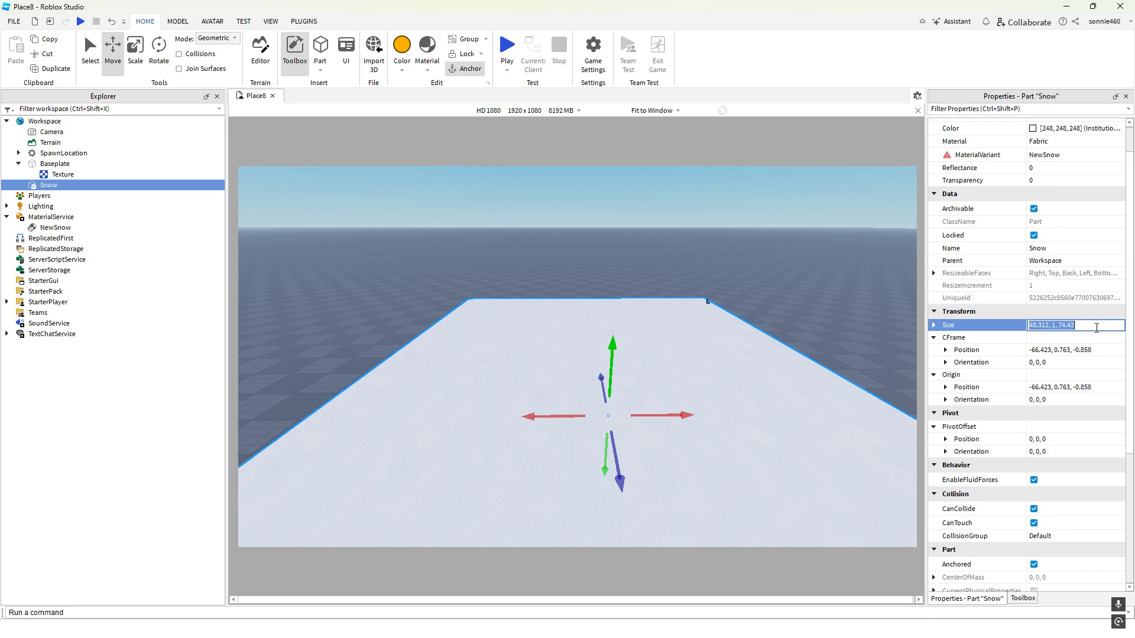
pyautogui.scroll(-10, 1081, 343)
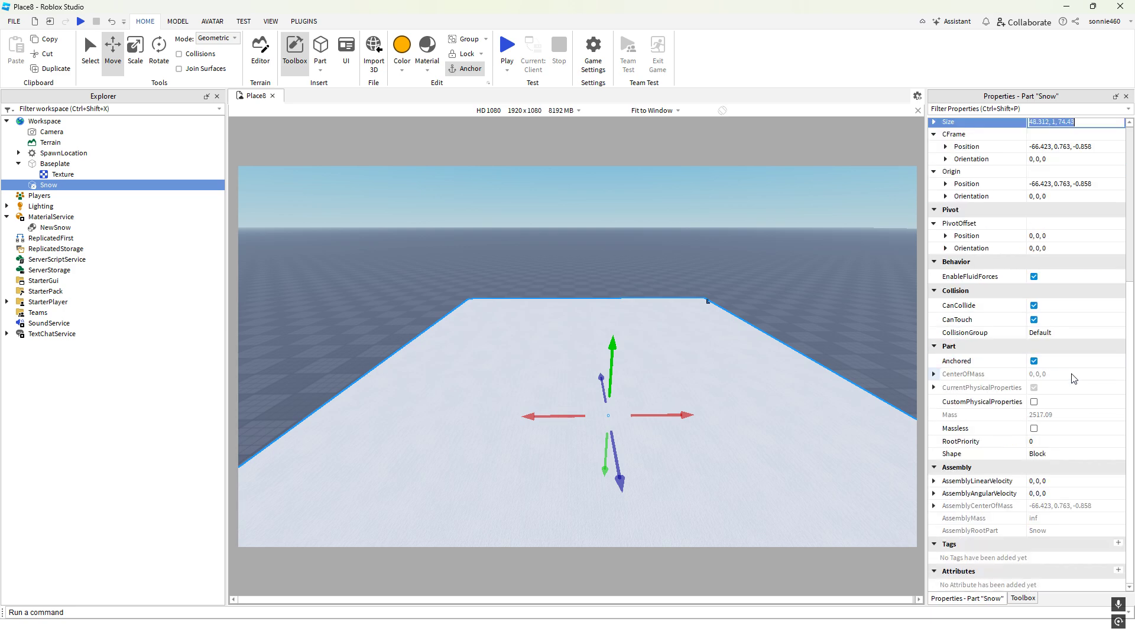
pyautogui.scroll(12, 1074, 378)
pyautogui.click(1091, 365)
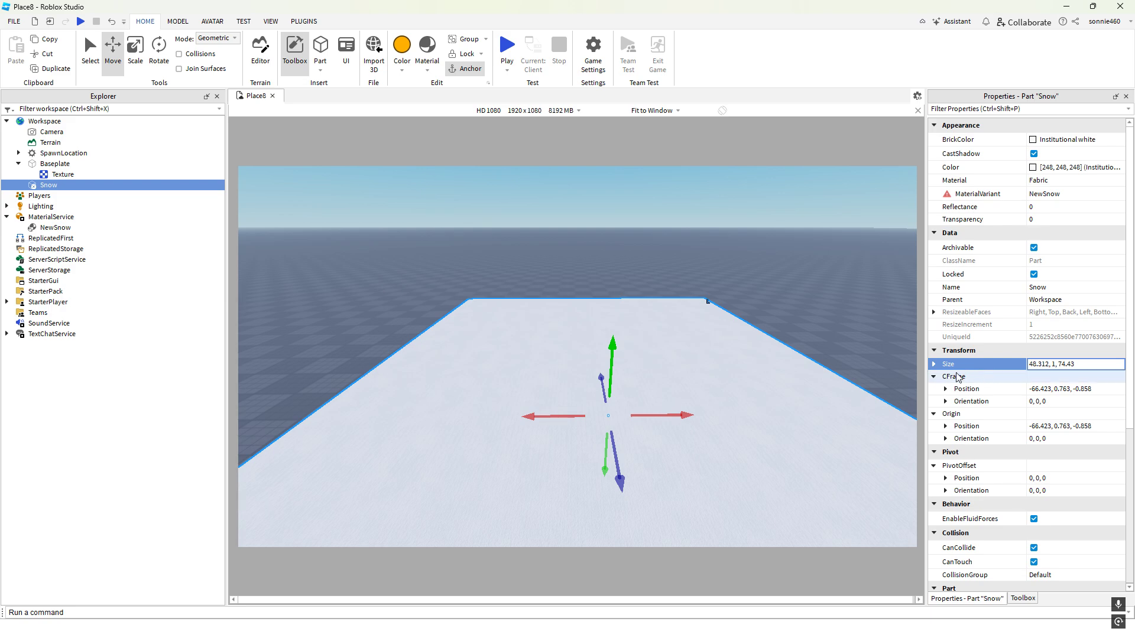
pyautogui.moveTo(843, 330); pyautogui.dragTo(854, 336, button='right')
pyautogui.press('d')
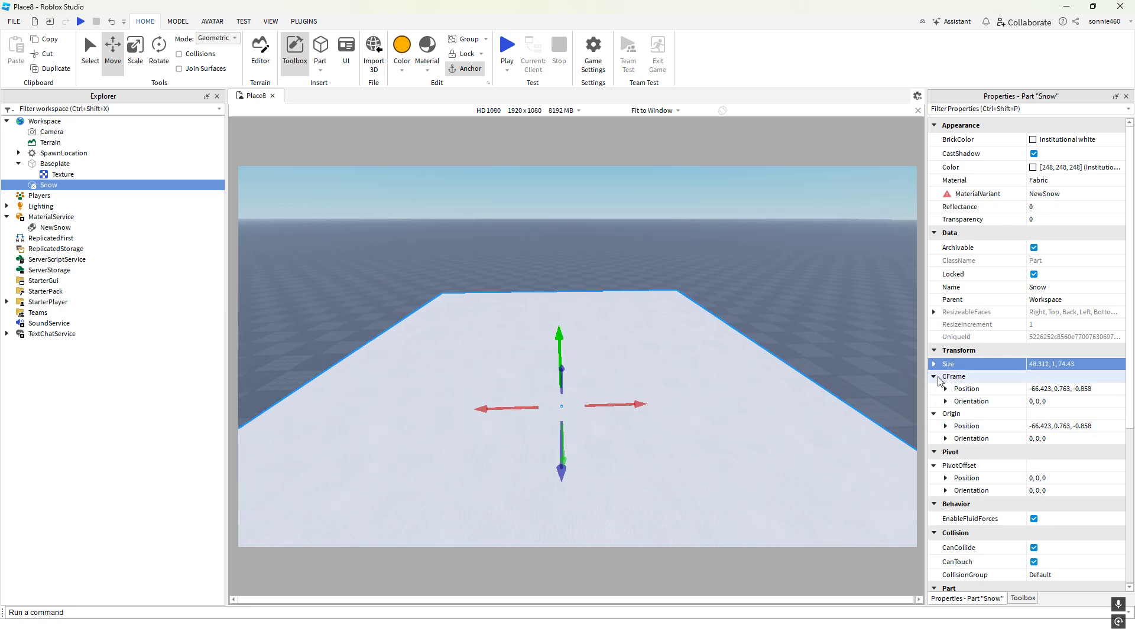
pyautogui.click(933, 364)
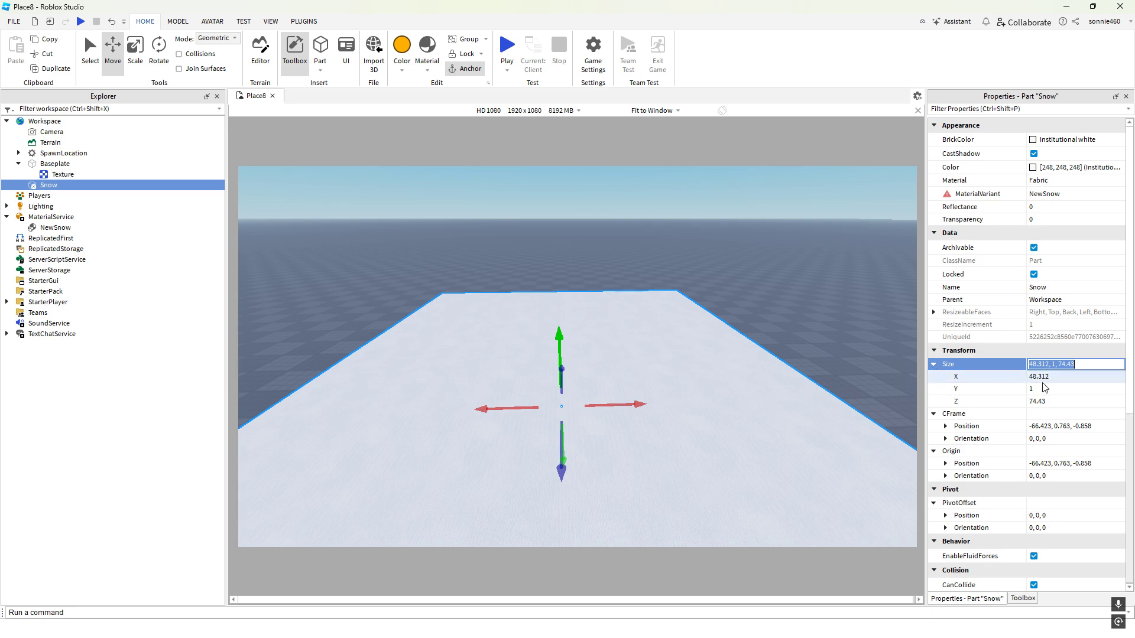
pyautogui.moveTo(863, 349); pyautogui.dragTo(863, 349, button='right')
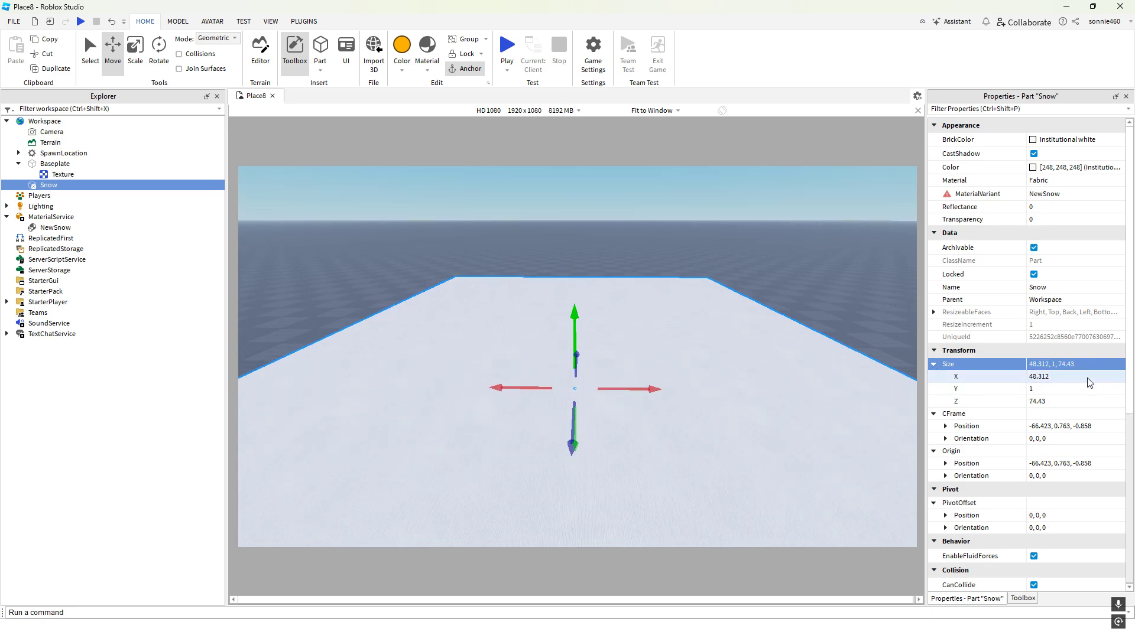
# Shrink the Snow part along the X axis with the Scale tool to about 45.1
pyautogui.click(1088, 376)
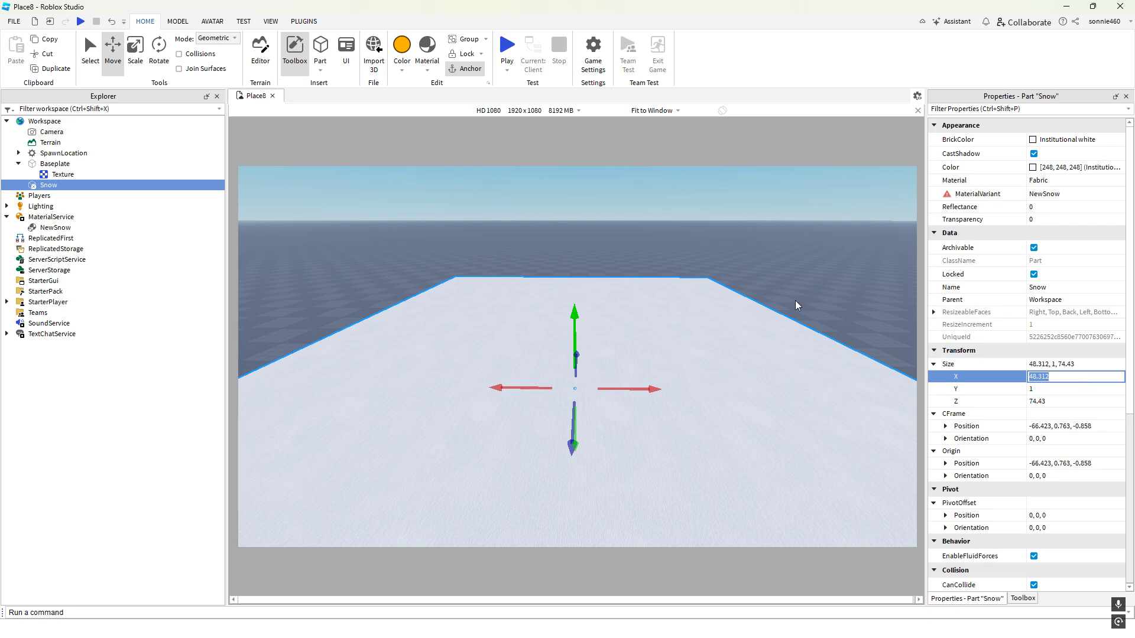
pyautogui.click(135, 50)
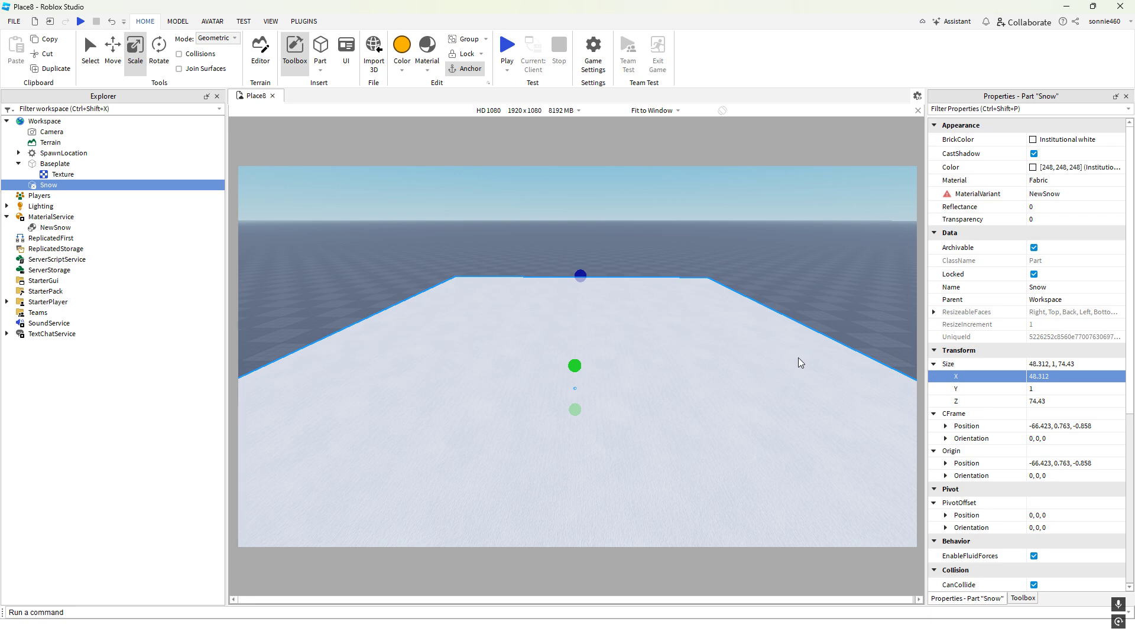
pyautogui.moveTo(798, 357); pyautogui.dragTo(798, 357, button='right')
pyautogui.scroll(-1, 798, 357)
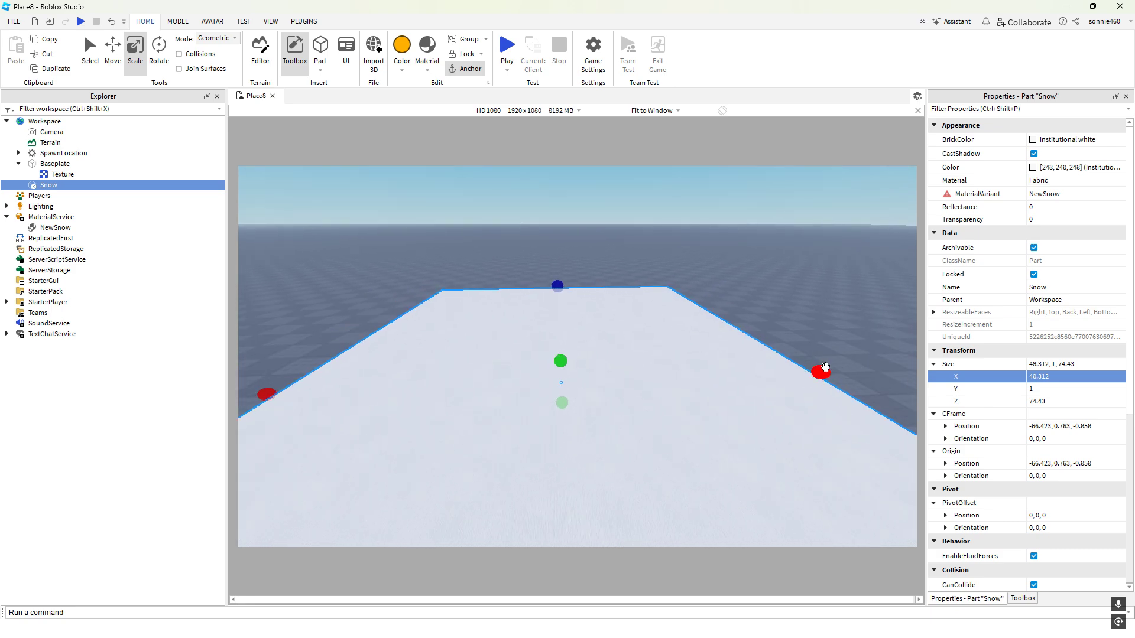
pyautogui.moveTo(825, 367); pyautogui.dragTo(797, 375)
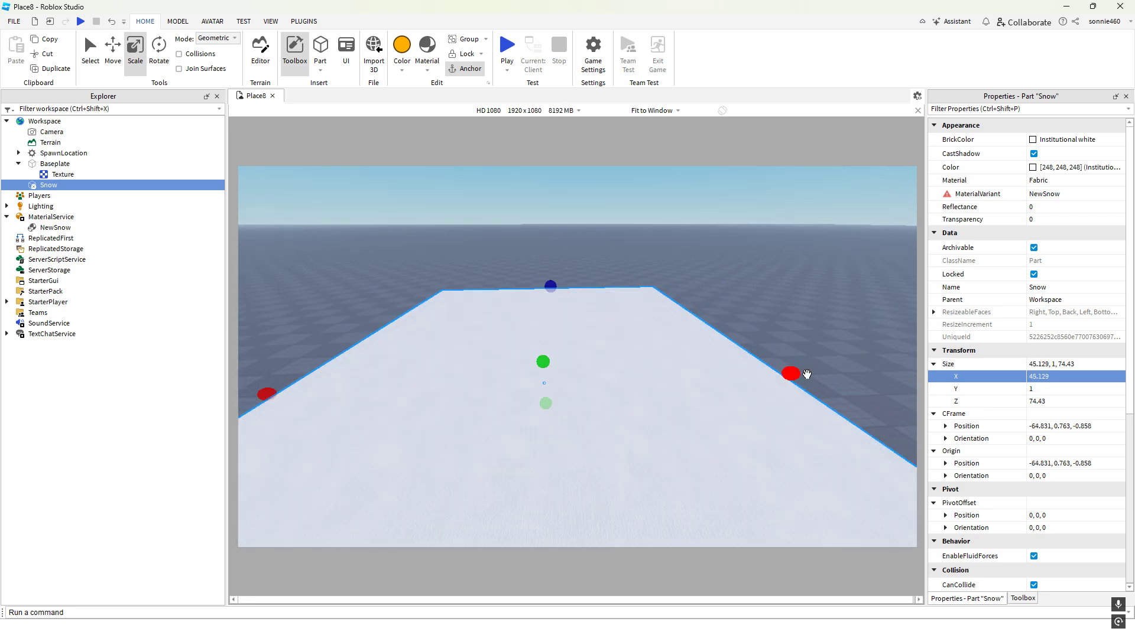
# Set the Snow part's Size to 10 on both the X and Z axes
pyautogui.click(1071, 379)
pyautogui.write('10')
pyautogui.press('Return')
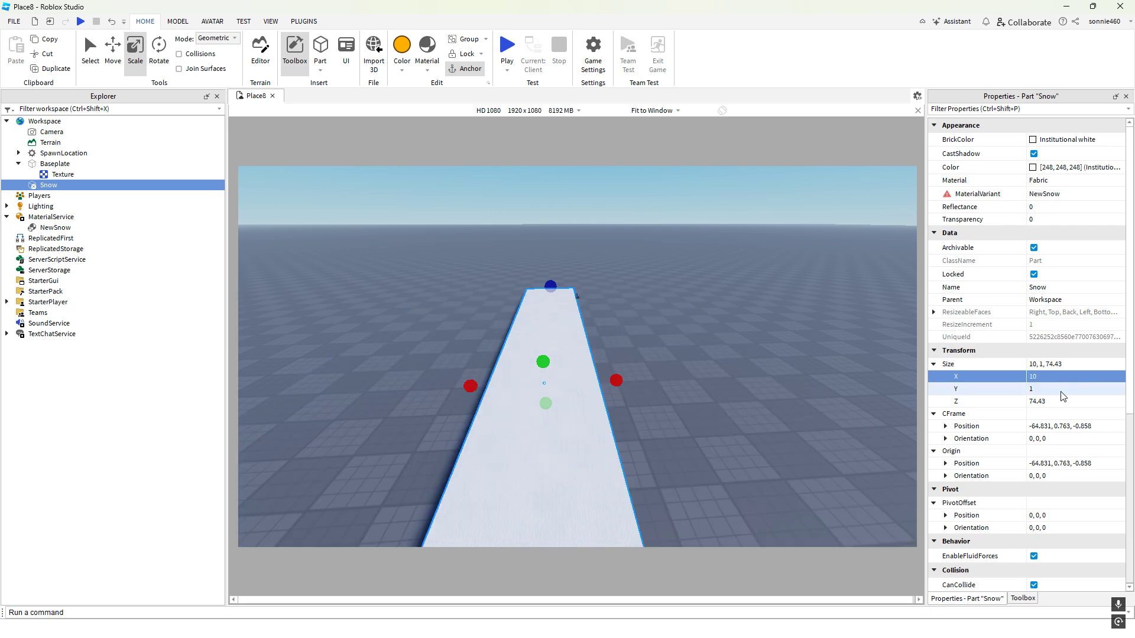
pyautogui.click(1062, 401)
pyautogui.write('10')
pyautogui.press('Return')
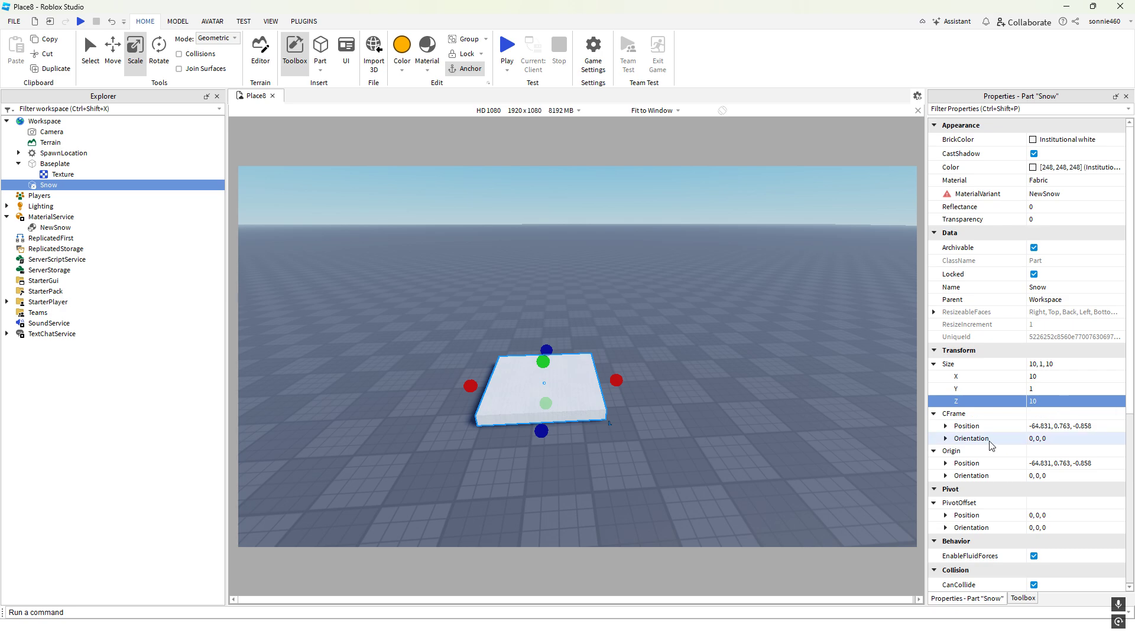
# Expand the Snow part's CFrame Position, set it to 0,0,0, and focus the camera on the part
pyautogui.scroll(-1, 1003, 439)
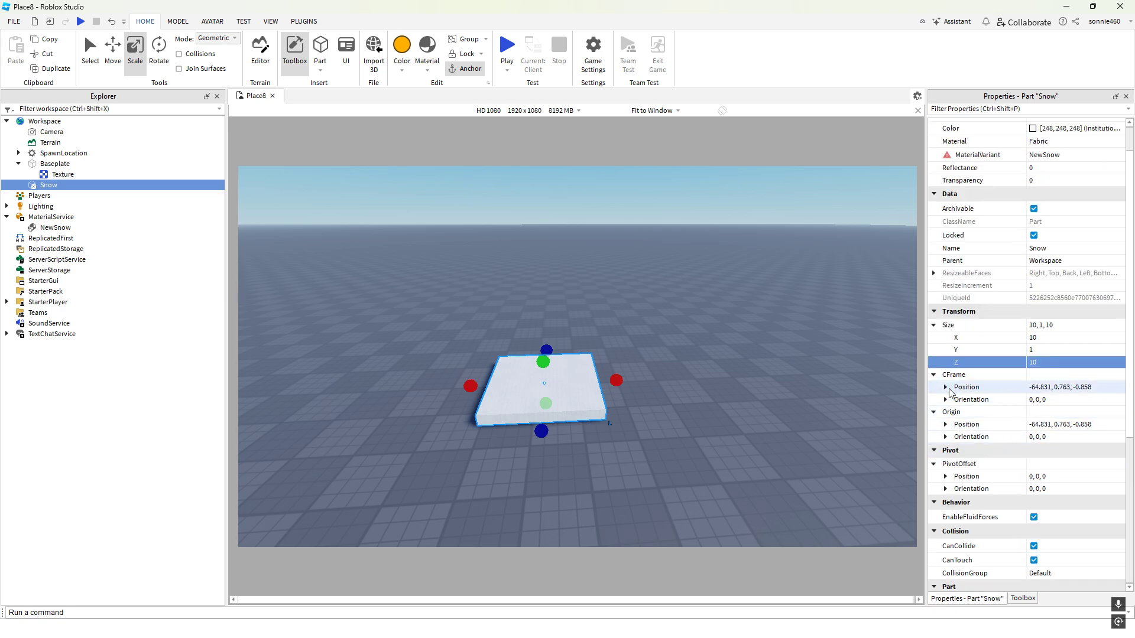
pyautogui.click(947, 390)
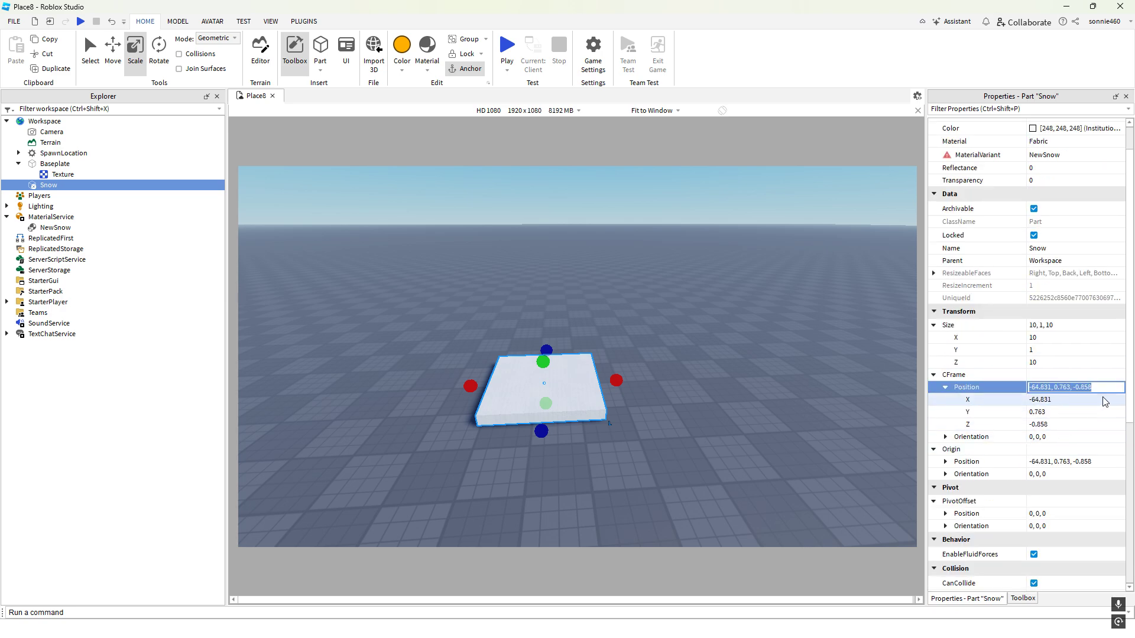
pyautogui.moveTo(1080, 387); pyautogui.dragTo(1002, 383)
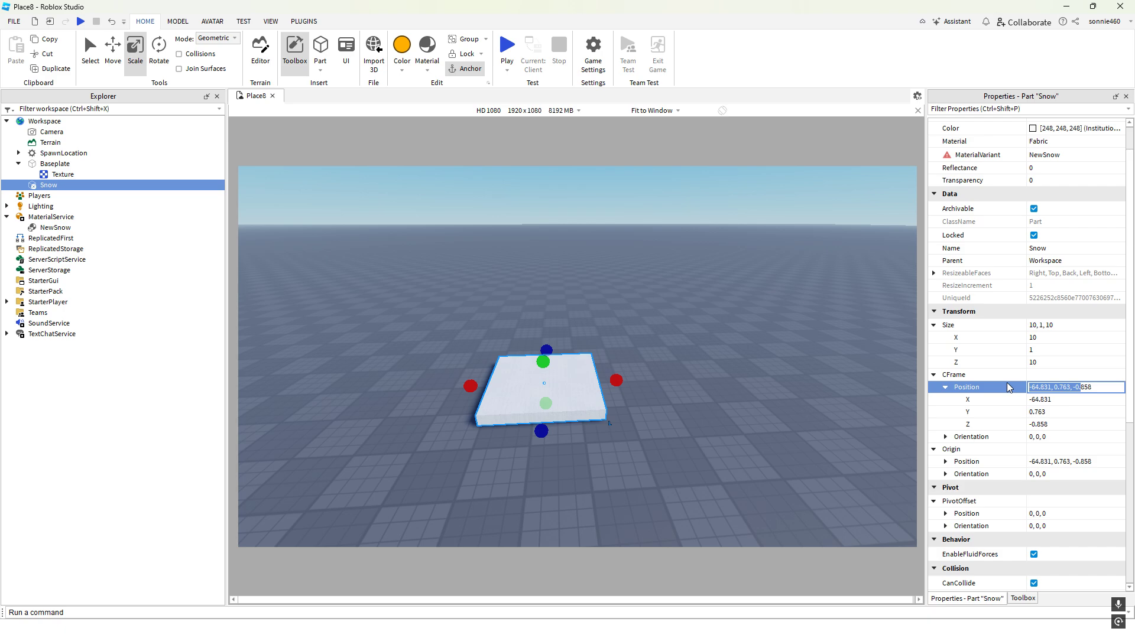
pyautogui.hotkey('ctrl', 'a')
pyautogui.write('0,0,0')
pyautogui.press('Return')
pyautogui.press('f')
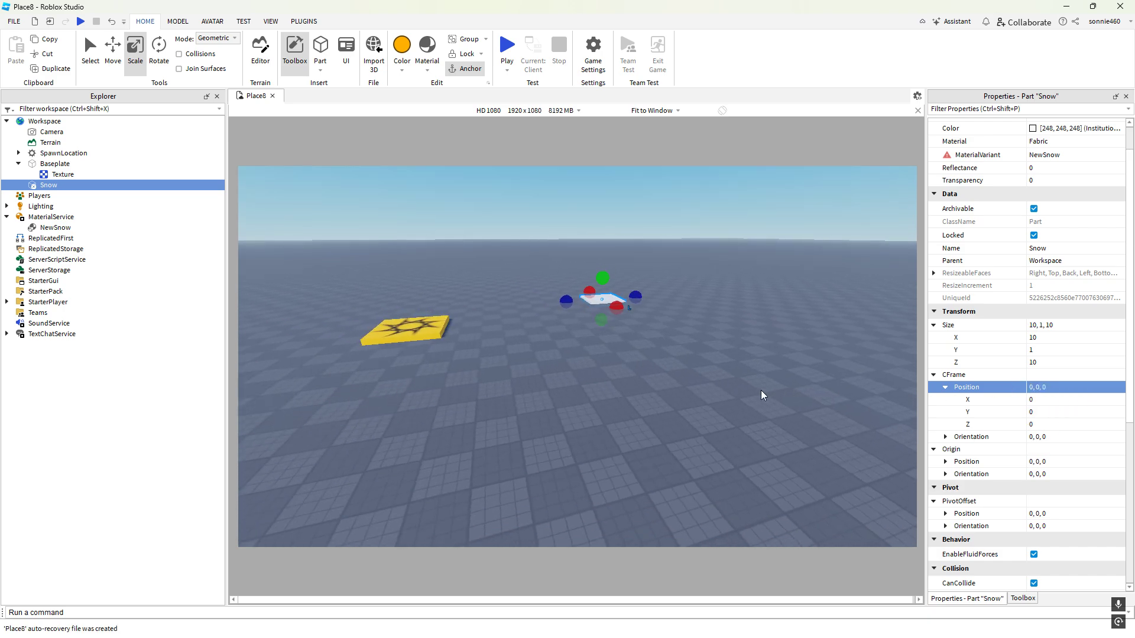
# Set the Snow part's CFrame Position to 10 on all three axes
pyautogui.click(1066, 387)
pyautogui.write('10')
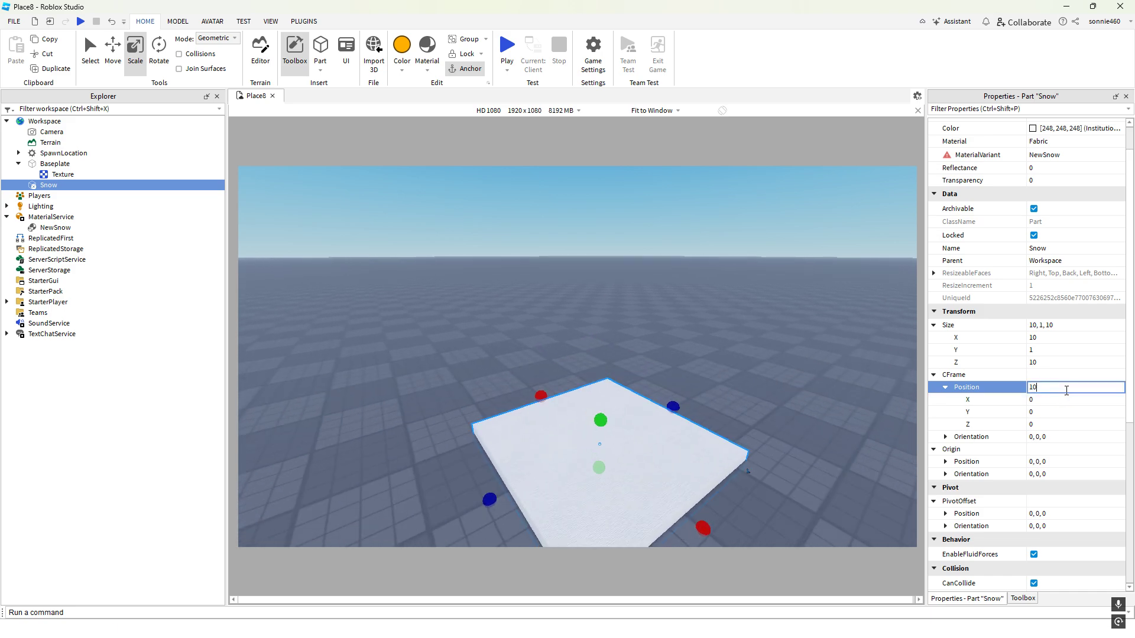
pyautogui.press('Return')
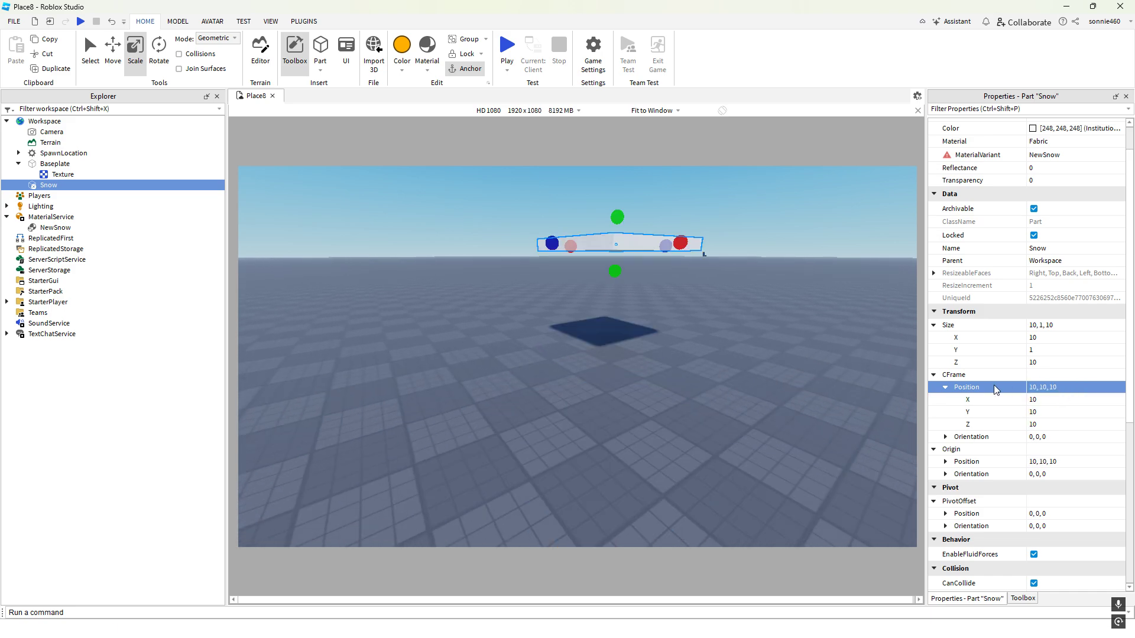
# Set the X component of the CFrame Position to 0 and focus the camera on the part
pyautogui.click(1046, 400)
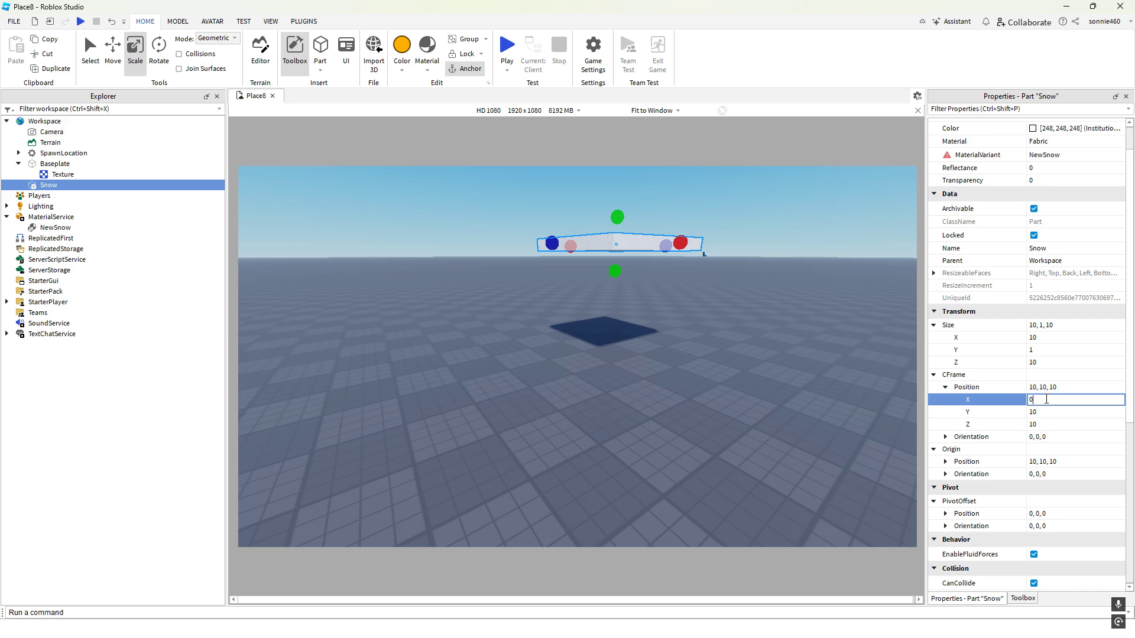
pyautogui.write('0')
pyautogui.press('Return')
pyautogui.press('f')
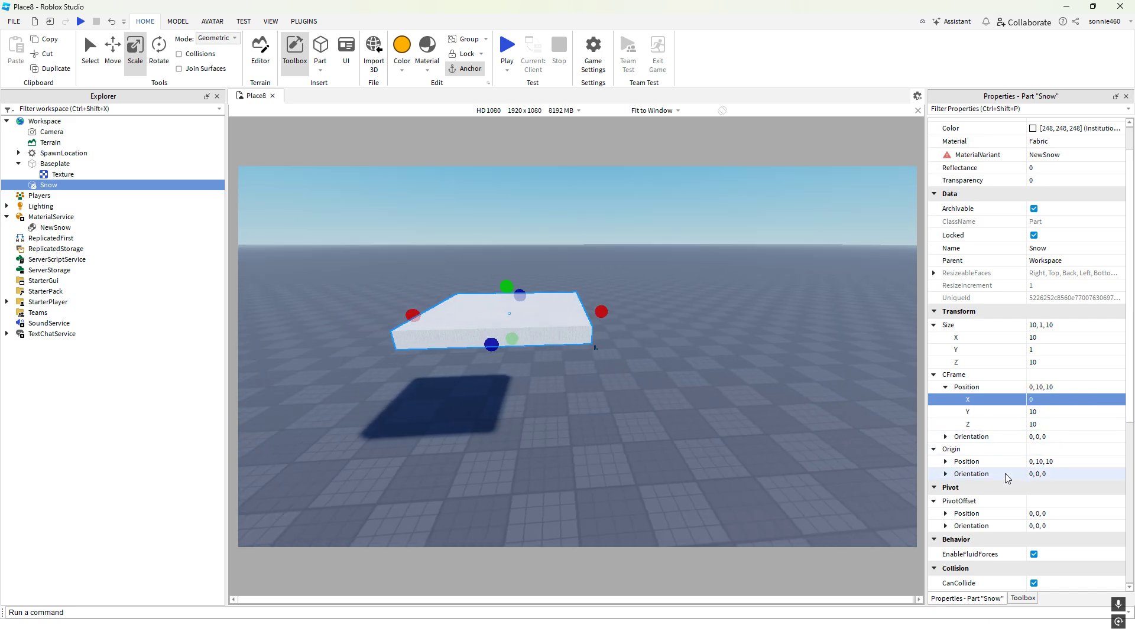
# Expand the Snow part's Origin Position and activate the Move tool
pyautogui.click(947, 462)
pyautogui.click(1025, 463)
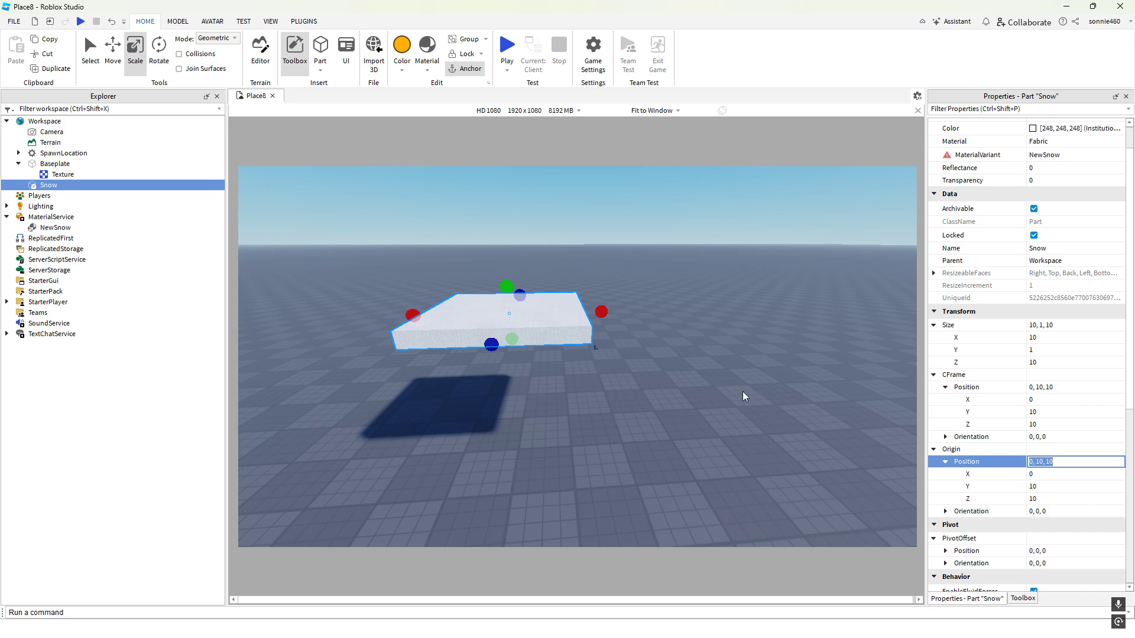
pyautogui.moveTo(742, 391); pyautogui.dragTo(742, 391, button='right')
pyautogui.press('a')
pyautogui.click(115, 54)
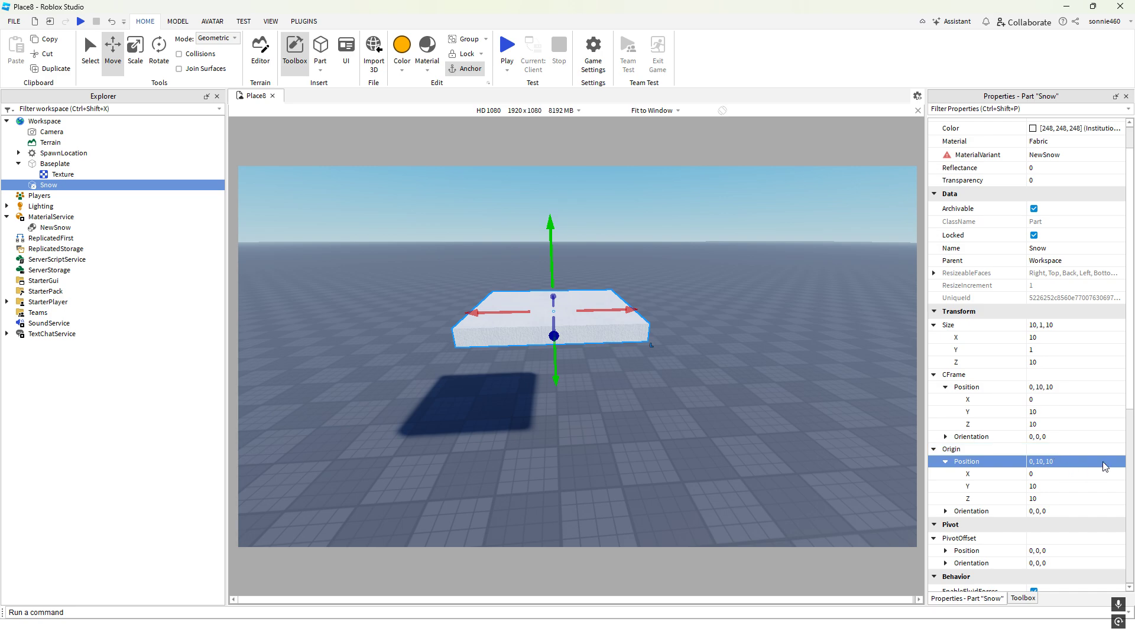
# Compare the Snow part's CFrame Position with its Origin Position
pyautogui.click(1086, 387)
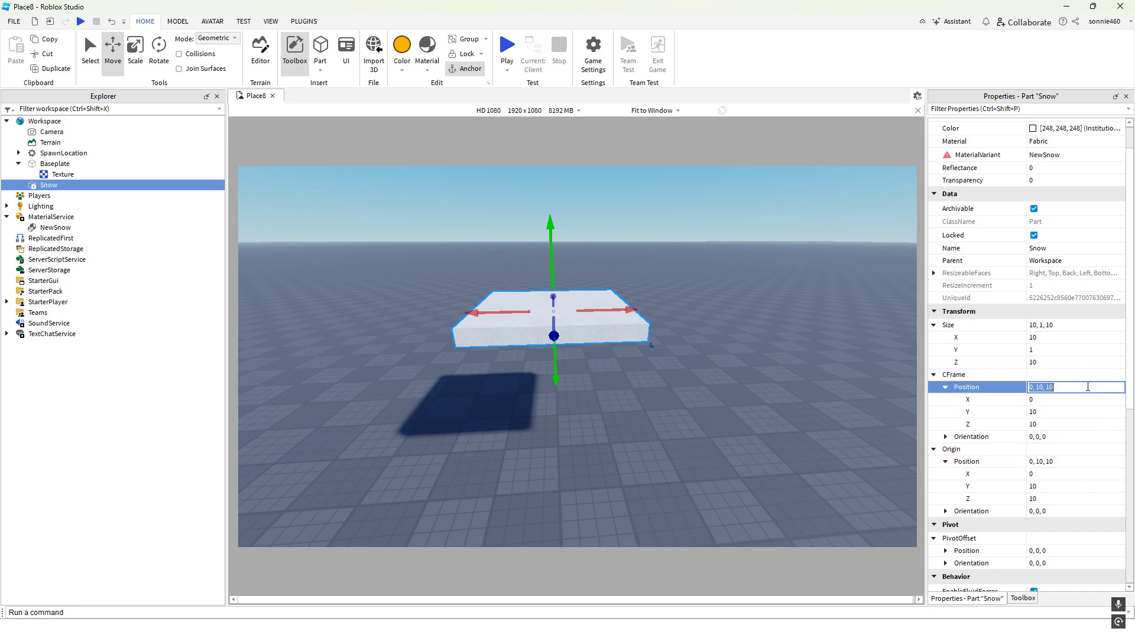
pyautogui.click(1050, 387)
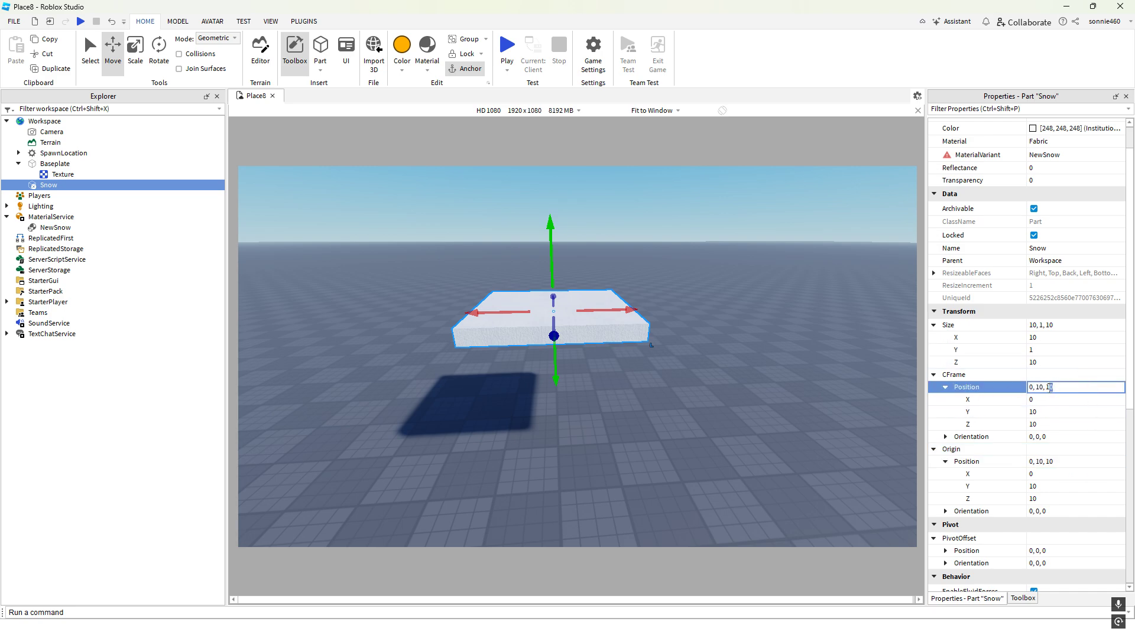
pyautogui.click(1075, 462)
pyautogui.click(1056, 462)
pyautogui.moveTo(1057, 462); pyautogui.dragTo(1024, 461)
pyautogui.click(1067, 461)
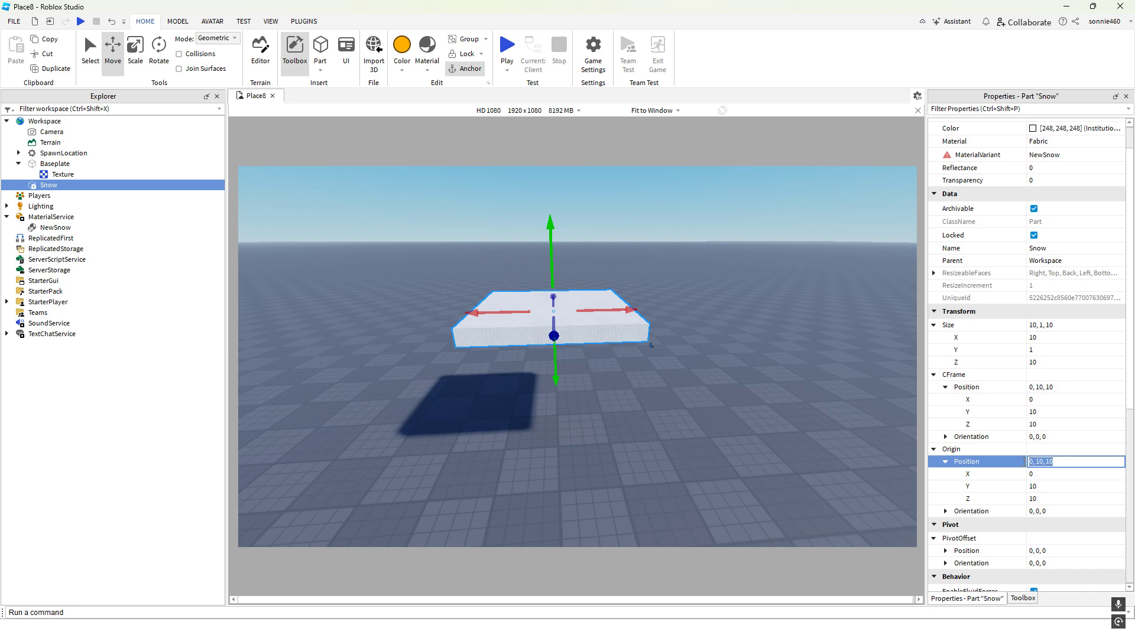
pyautogui.click(1070, 465)
pyautogui.press('Return')
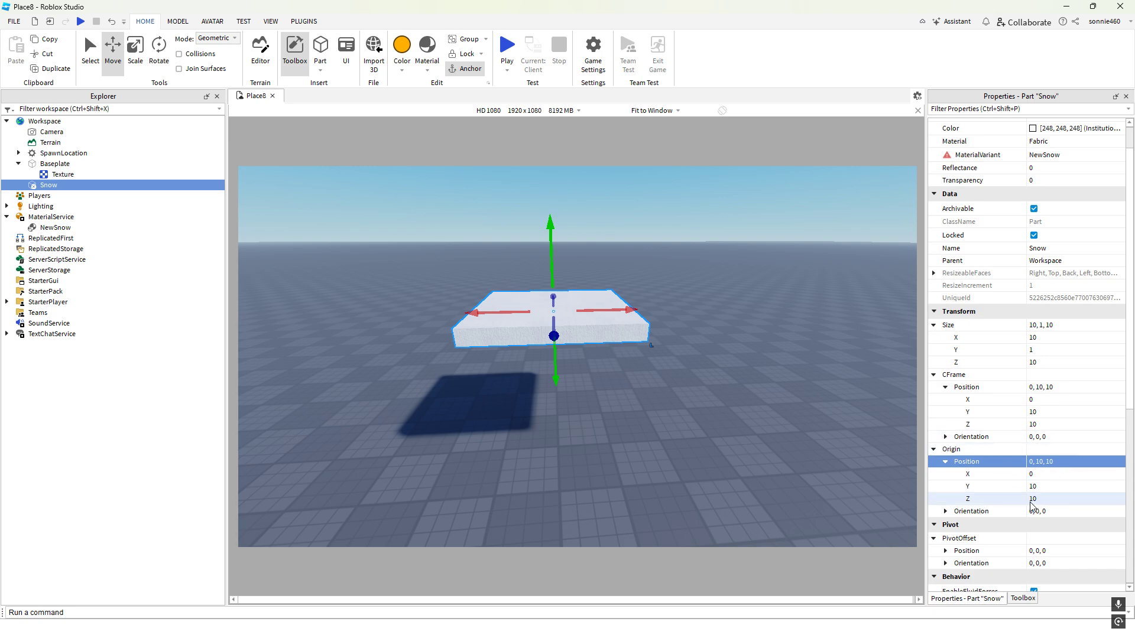
# Expand the Origin Orientation and rotate the Snow part about the Y axis by about 7.5 degrees
pyautogui.scroll(-5, 1024, 462)
pyautogui.click(1049, 316)
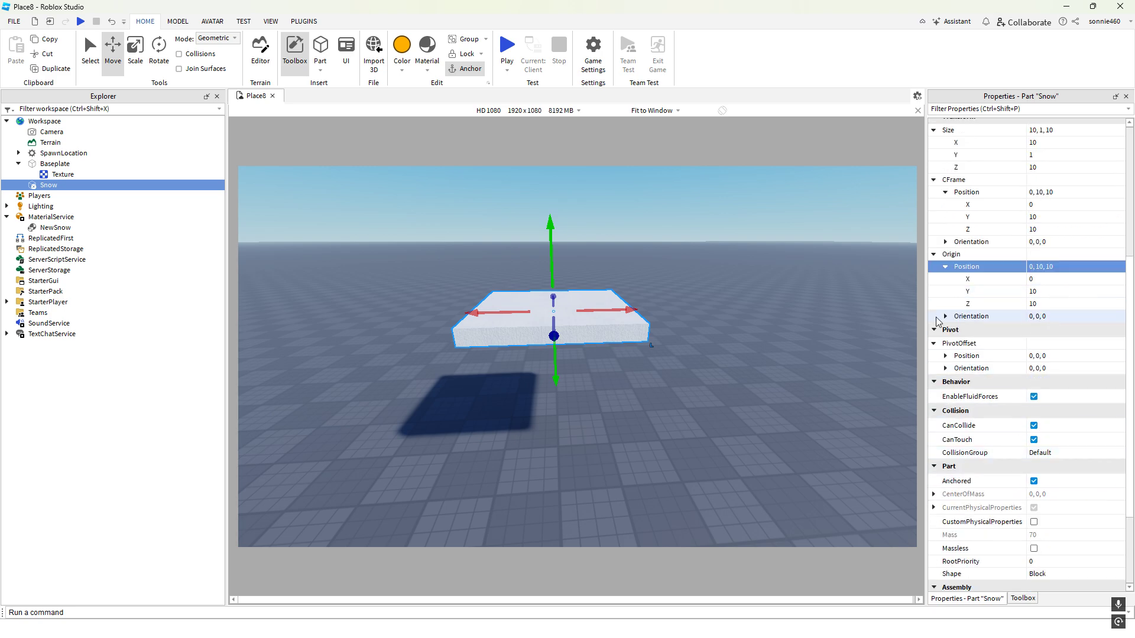
pyautogui.moveTo(821, 336); pyautogui.dragTo(792, 334, button='right')
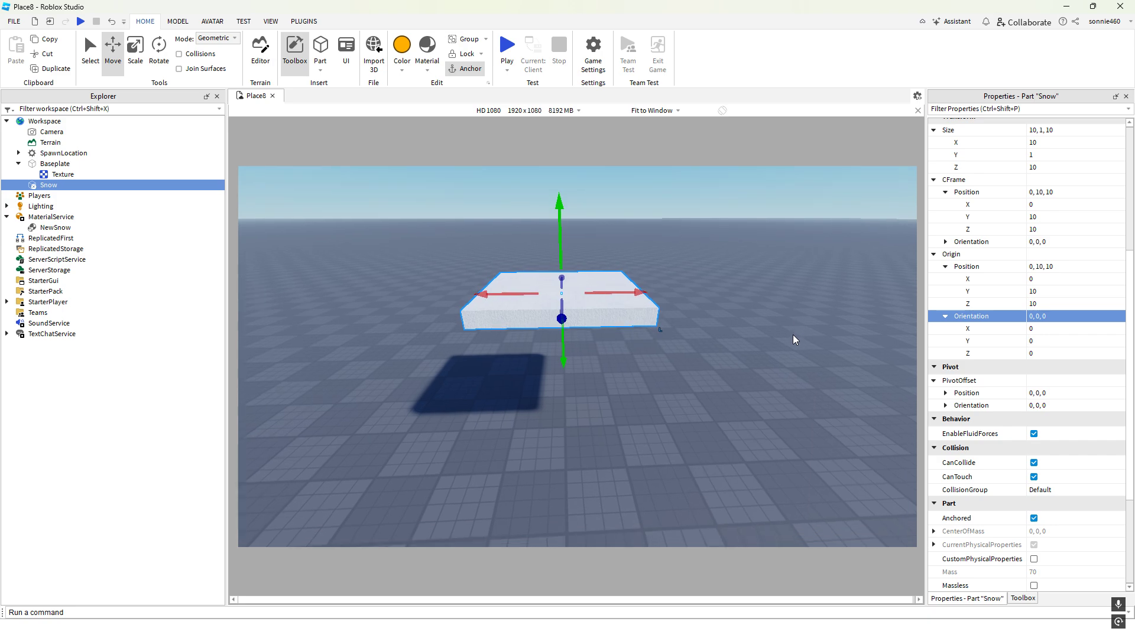
pyautogui.click(157, 50)
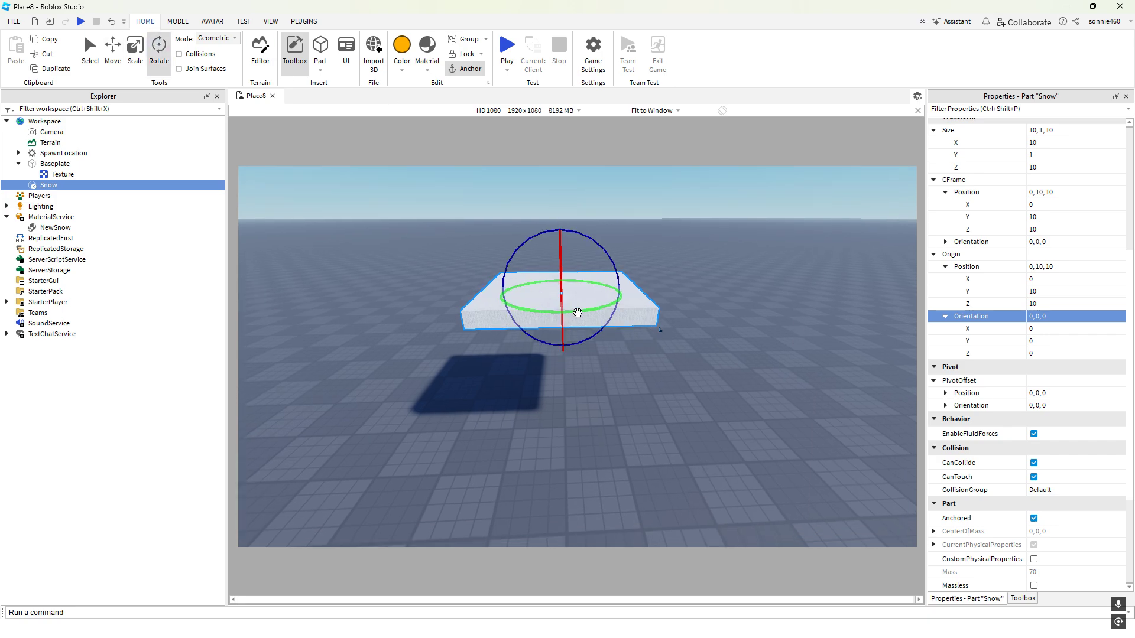
pyautogui.moveTo(578, 312); pyautogui.dragTo(835, 360)
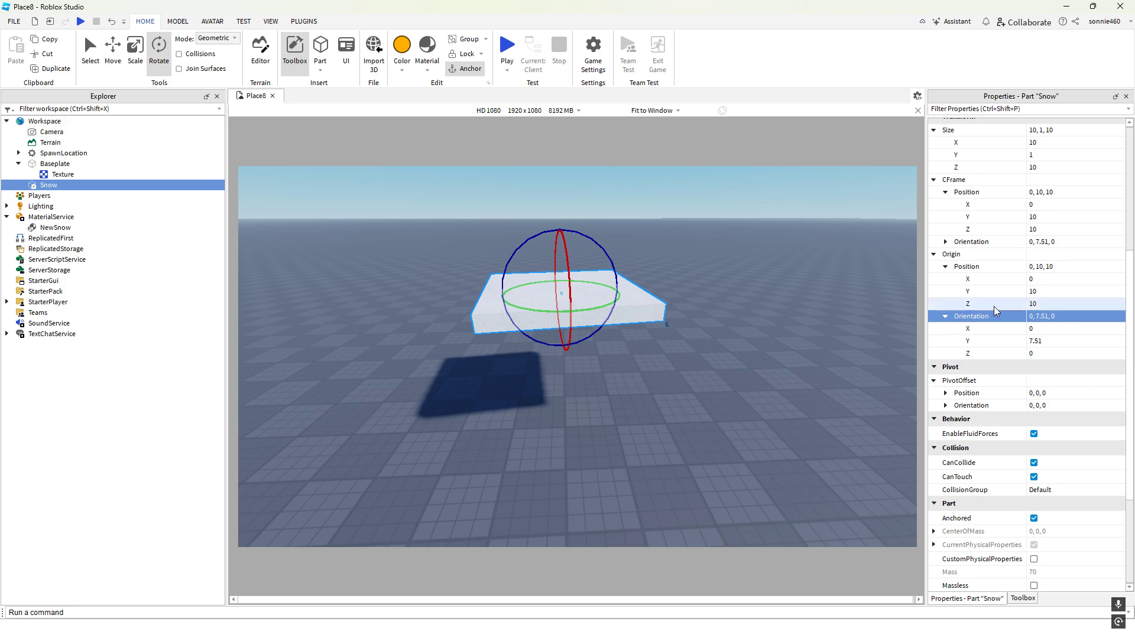
# Rotate the Snow part freehand about its vertical axis, and set its origin orientation to 90, 0, 0
pyautogui.moveTo(590, 306); pyautogui.dragTo(762, 316)
pyautogui.click(1084, 316)
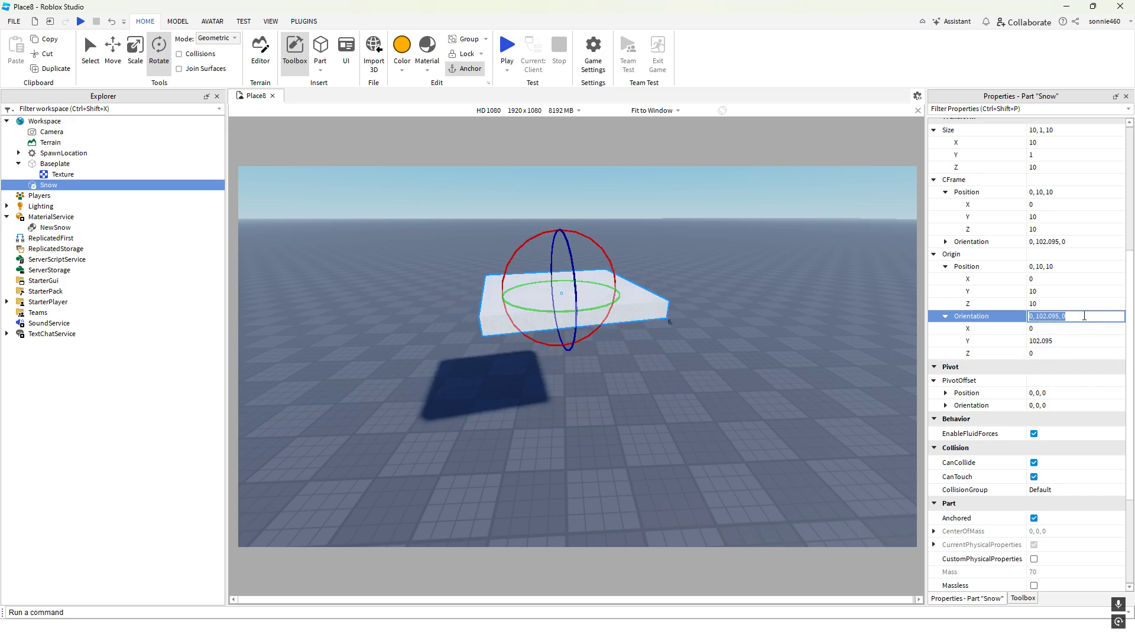
pyautogui.write('90, 0, 0')
pyautogui.press('Return')
# Set the Snow part's origin orientation to 0, 0, 0
pyautogui.click(1083, 316)
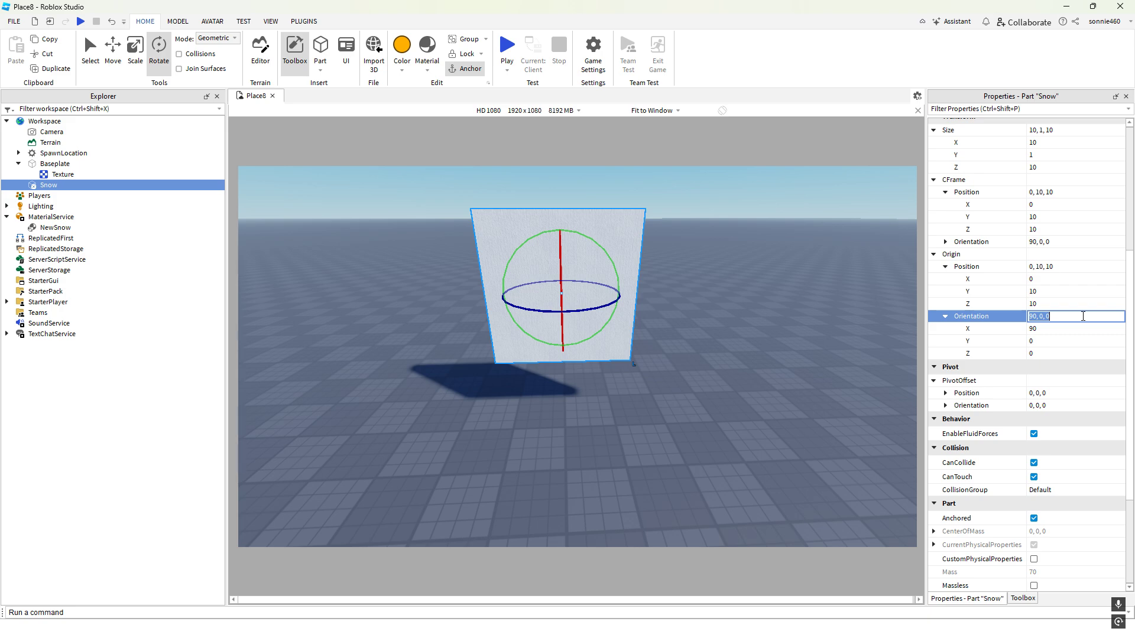
pyautogui.write('0, 0, 0')
pyautogui.press('Return')
# Activate the Move tool and set the X position of the Snow part's pivot offset to 1
pyautogui.scroll(-4, 1052, 368)
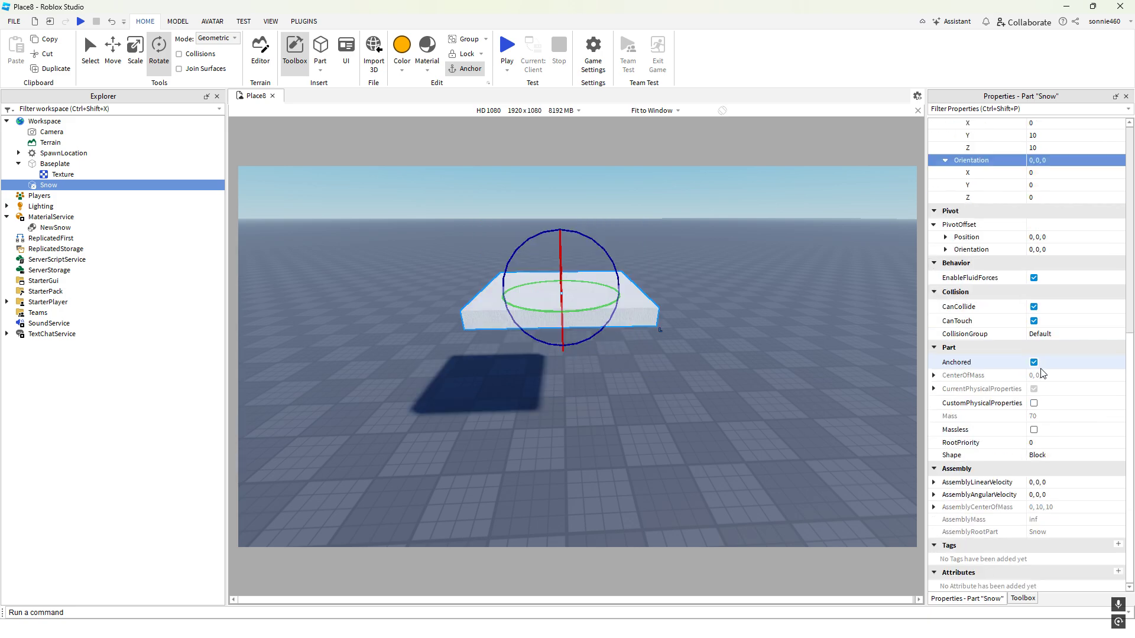
pyautogui.click(945, 238)
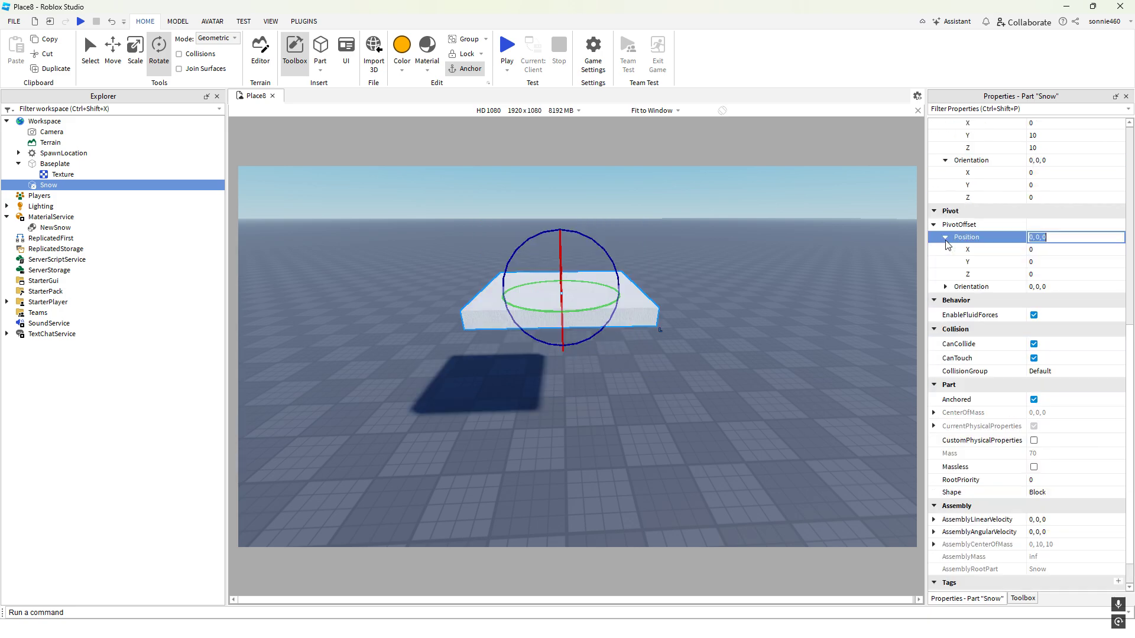
pyautogui.click(113, 50)
pyautogui.scroll(3, 303, 154)
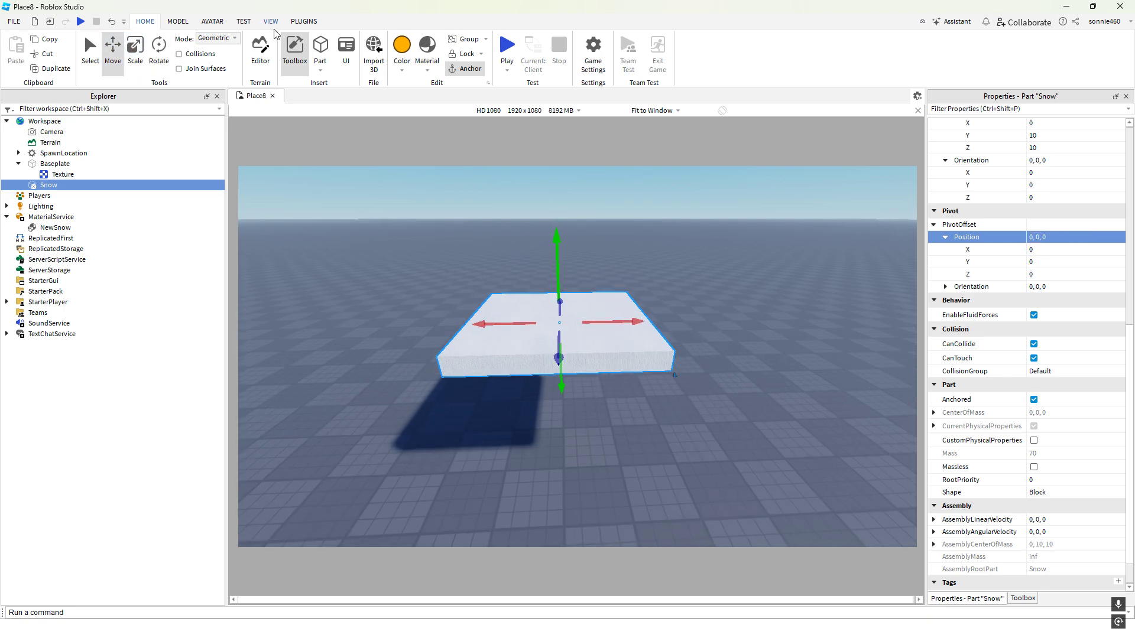
pyautogui.click(182, 20)
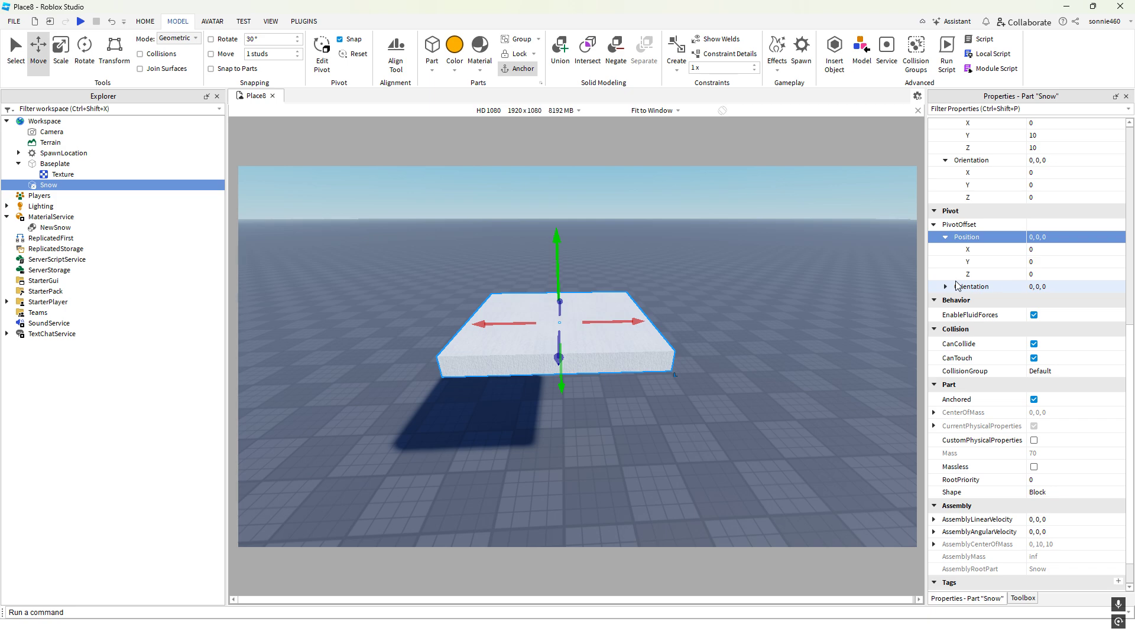
pyautogui.click(1058, 249)
pyautogui.write('1')
pyautogui.press('Return')
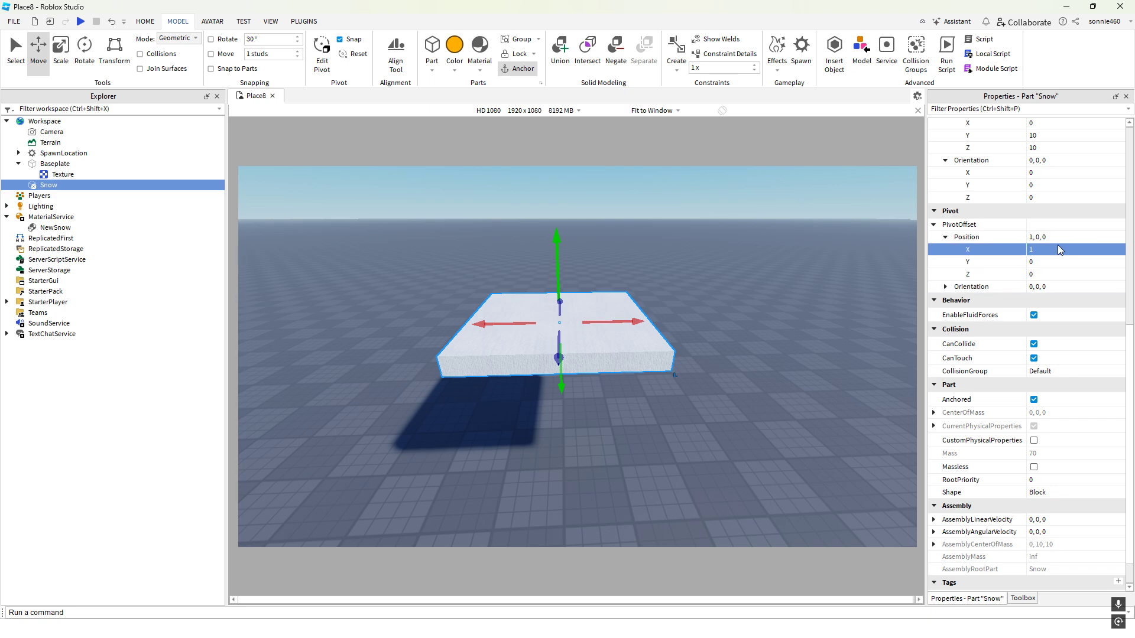
# Set the X position of the Snow part's pivot offset to 5
pyautogui.click(1059, 249)
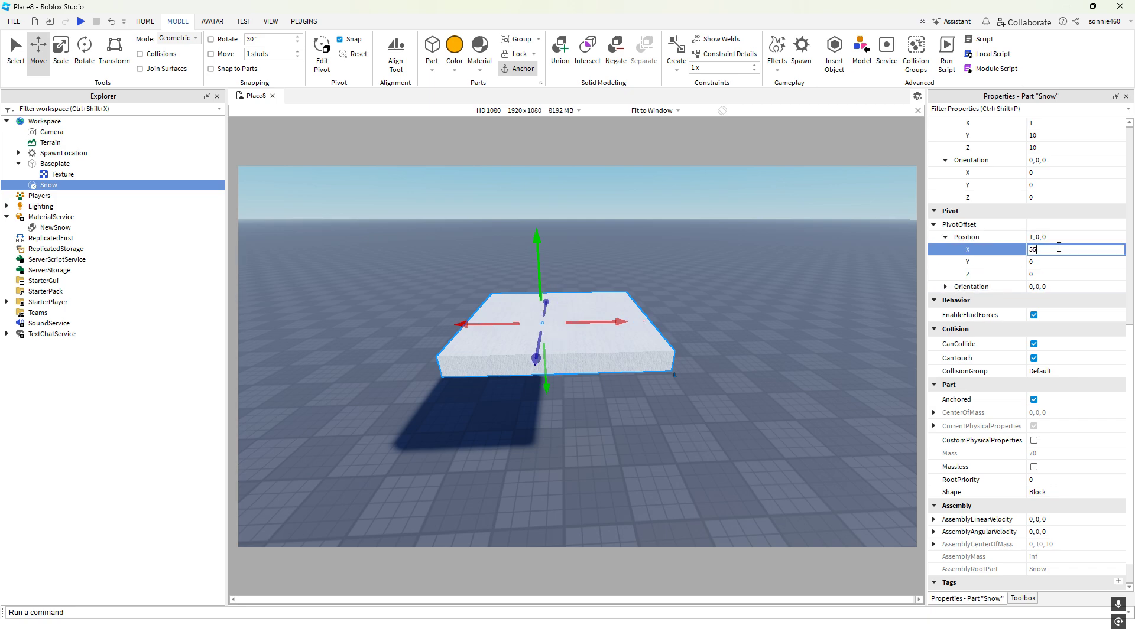
pyautogui.write('55')
pyautogui.press('BackSpace')
pyautogui.press('Return')
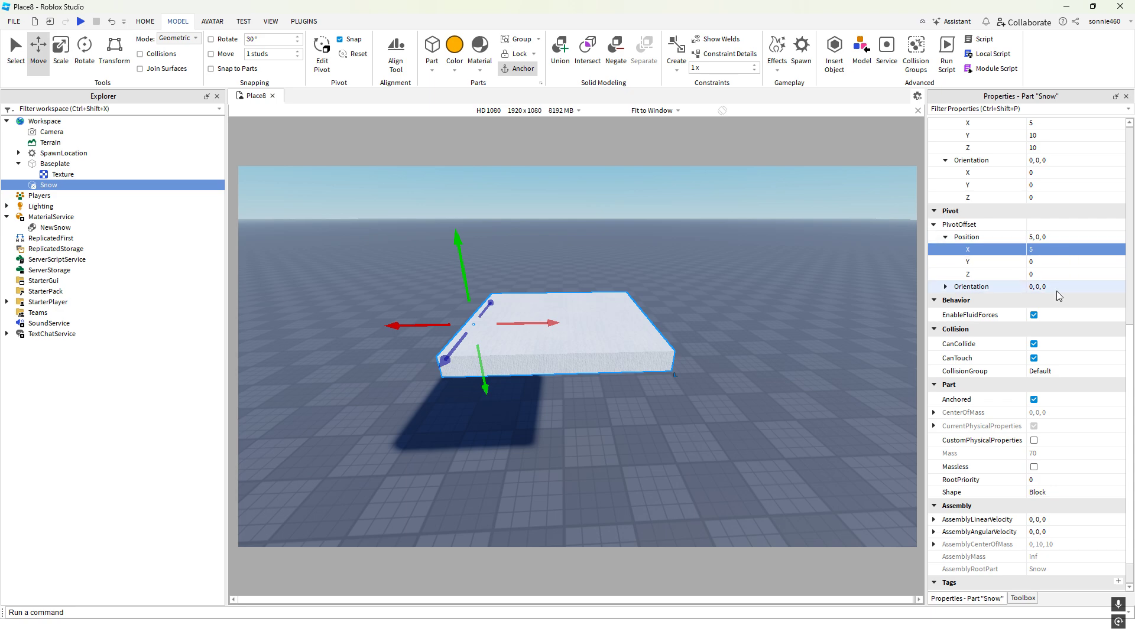
# Reset the Snow part's pivot offset position to 0, 0, 0
pyautogui.click(948, 287)
pyautogui.click(949, 288)
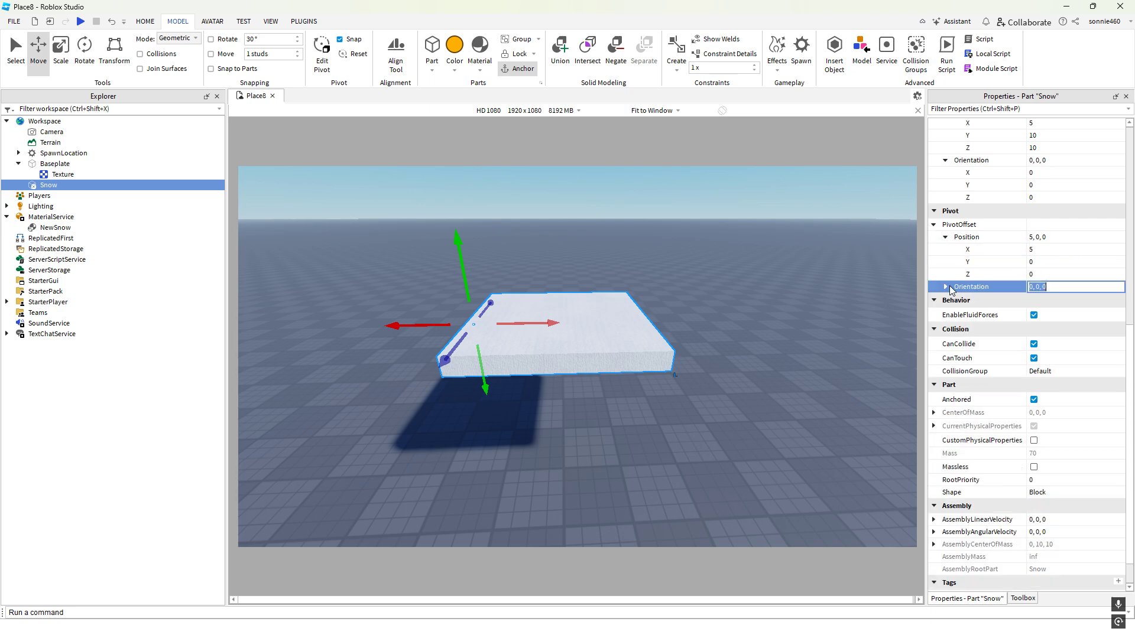
pyautogui.click(1063, 238)
pyautogui.write('0')
pyautogui.press('Return')
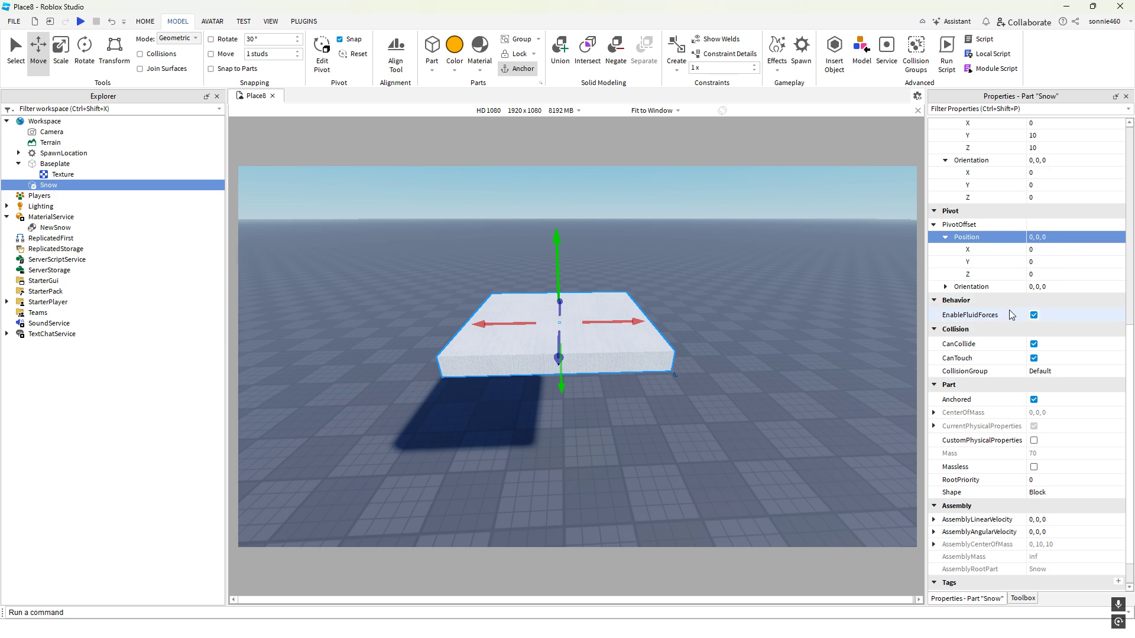
# Lower the Snow part by about 6.2 studs so it sits closer to the baseplate
pyautogui.moveTo(1008, 314)
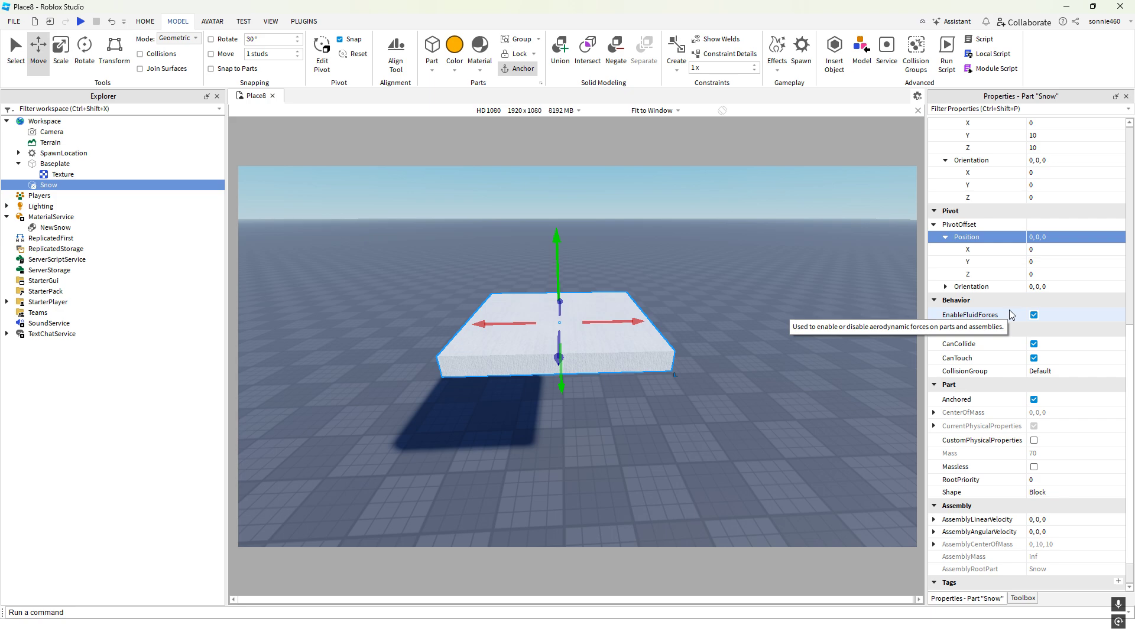
pyautogui.scroll(-1, 1014, 317)
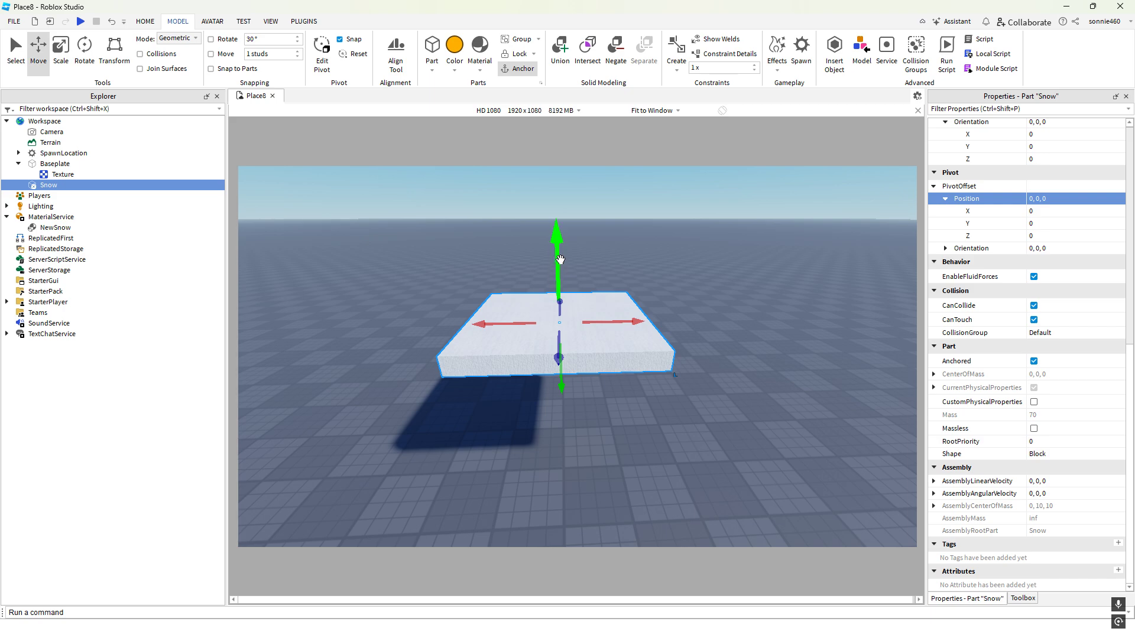
pyautogui.moveTo(559, 241); pyautogui.dragTo(616, 334)
pyautogui.press('q')
pyautogui.press('q')
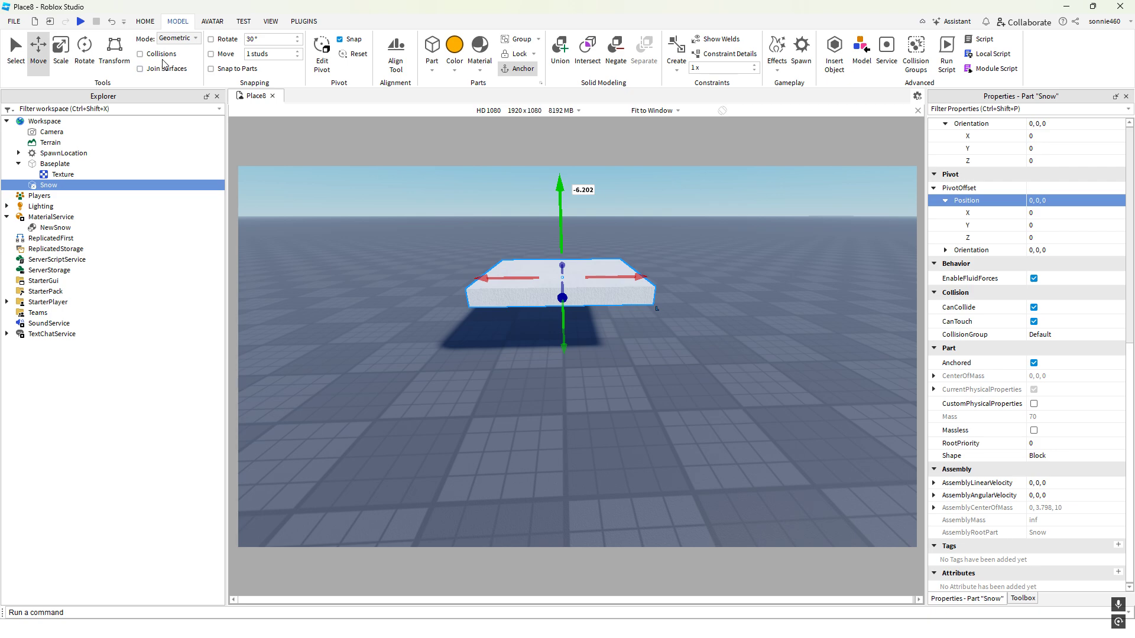
pyautogui.moveTo(431, 228); pyautogui.dragTo(418, 222, button='right')
pyautogui.press('e')
pyautogui.click(593, 295)
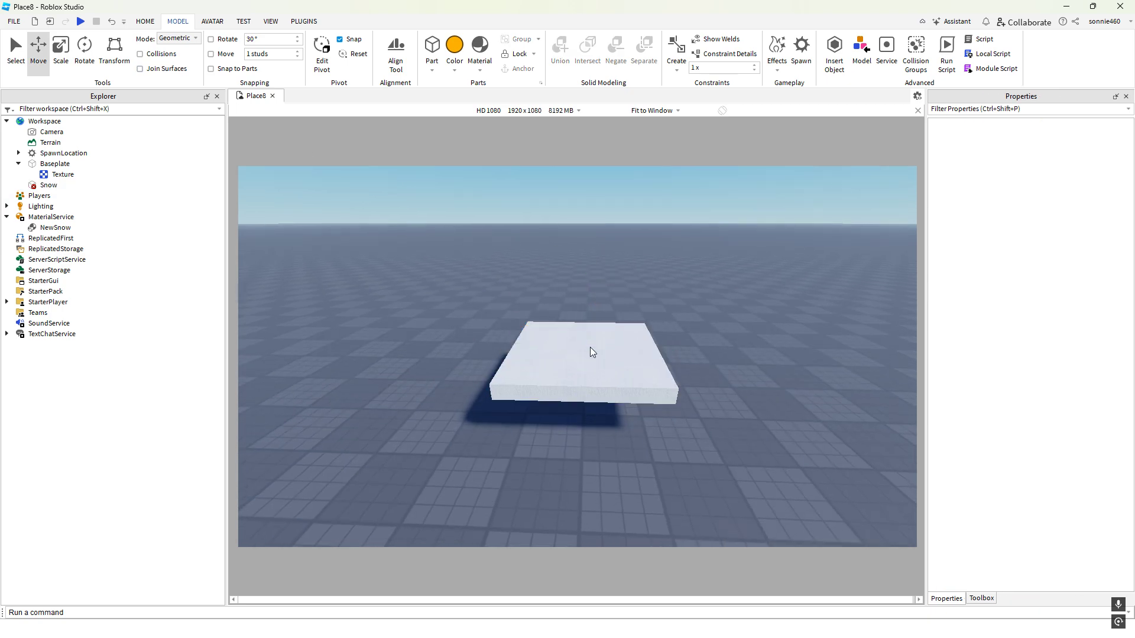
pyautogui.click(62, 186)
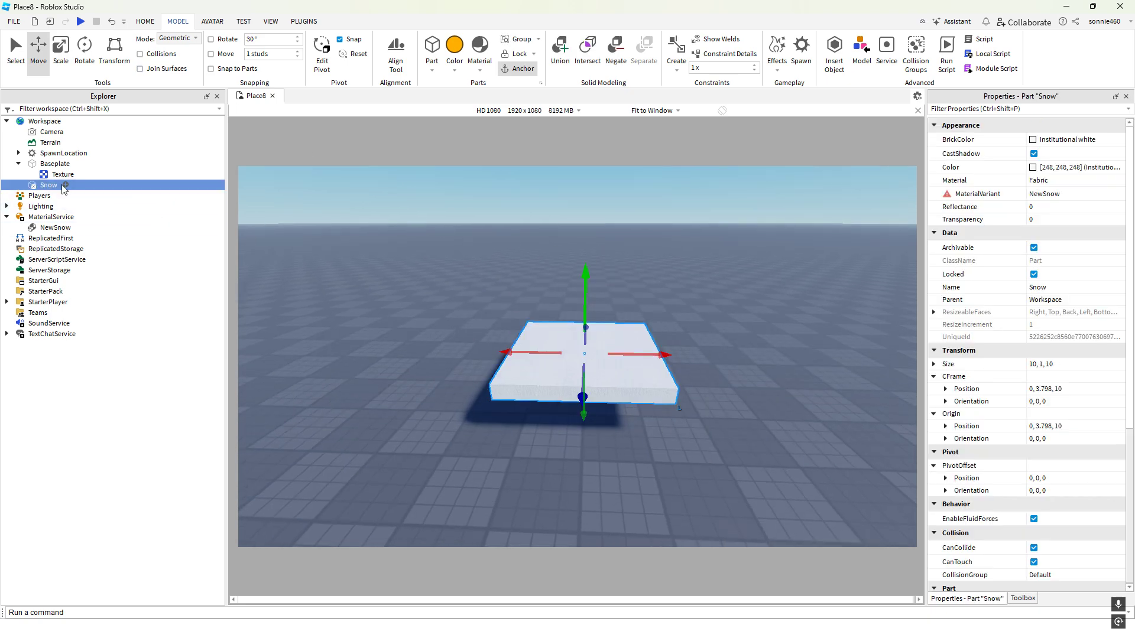
pyautogui.click(405, 196)
pyautogui.moveTo(405, 195); pyautogui.dragTo(406, 198, button='right')
pyautogui.press('q')
pyautogui.press('e')
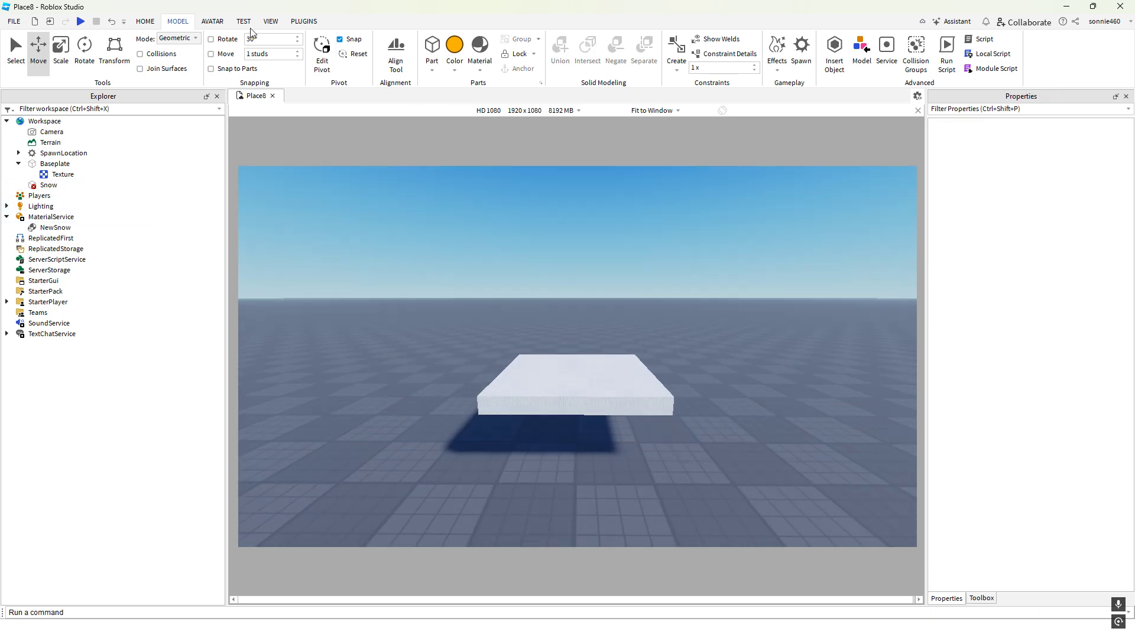
# Select the Snow part and start a Play Here test
pyautogui.click(155, 22)
pyautogui.click(56, 187)
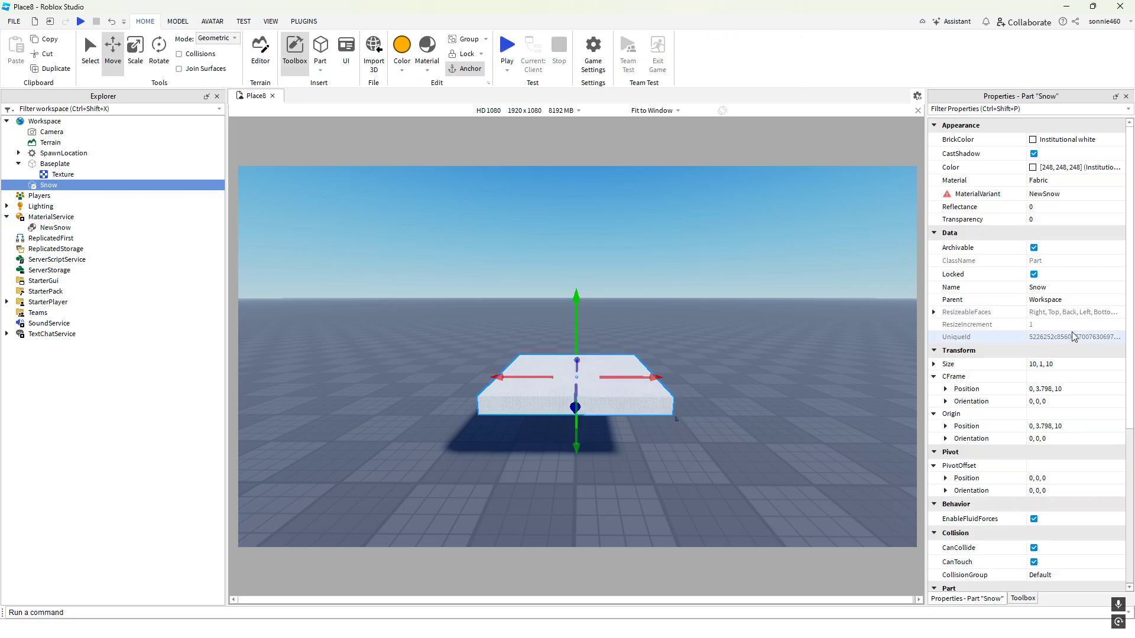
pyautogui.scroll(-2, 1059, 331)
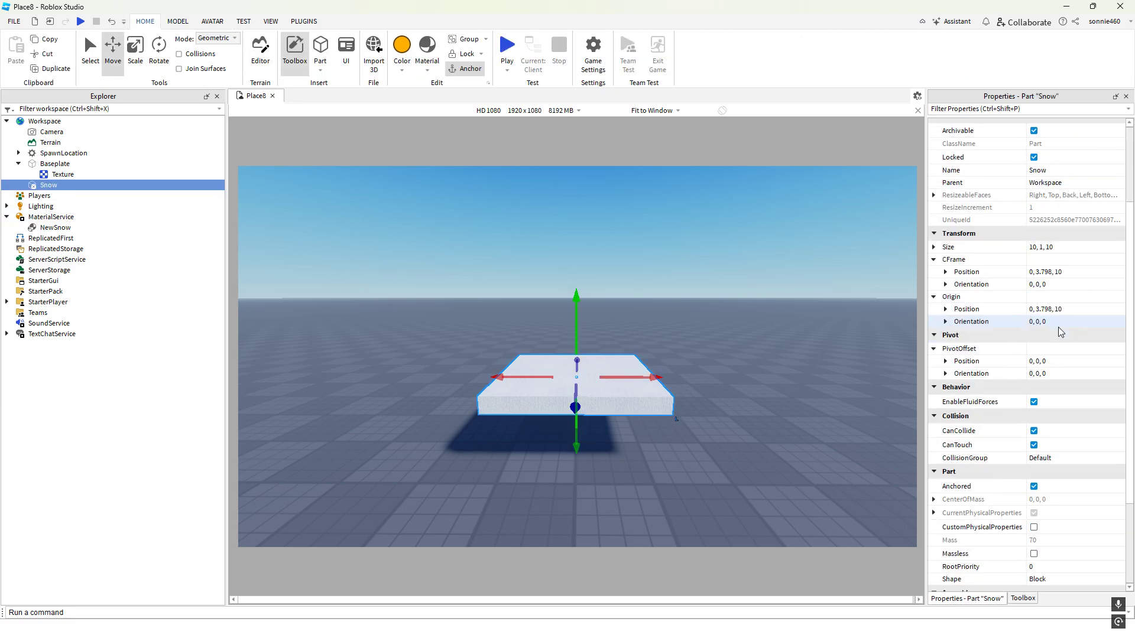
pyautogui.click(507, 70)
pyautogui.click(526, 92)
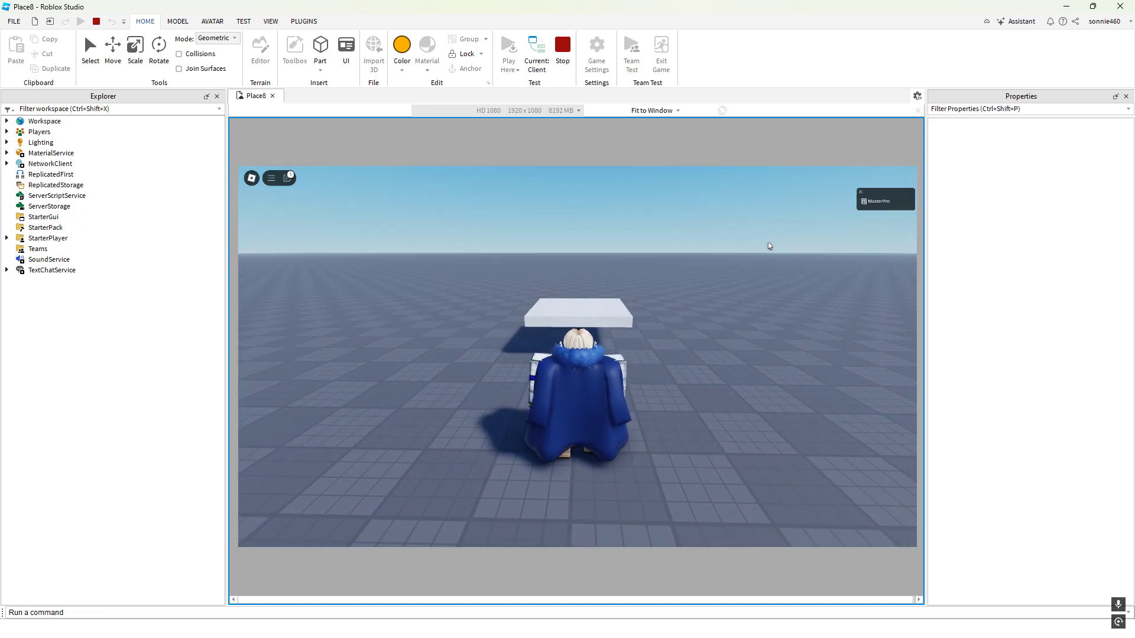
# Walk the character onto and around the Snow part to test its collision, and stop the playtest
pyautogui.press('w')
pyautogui.press('w')
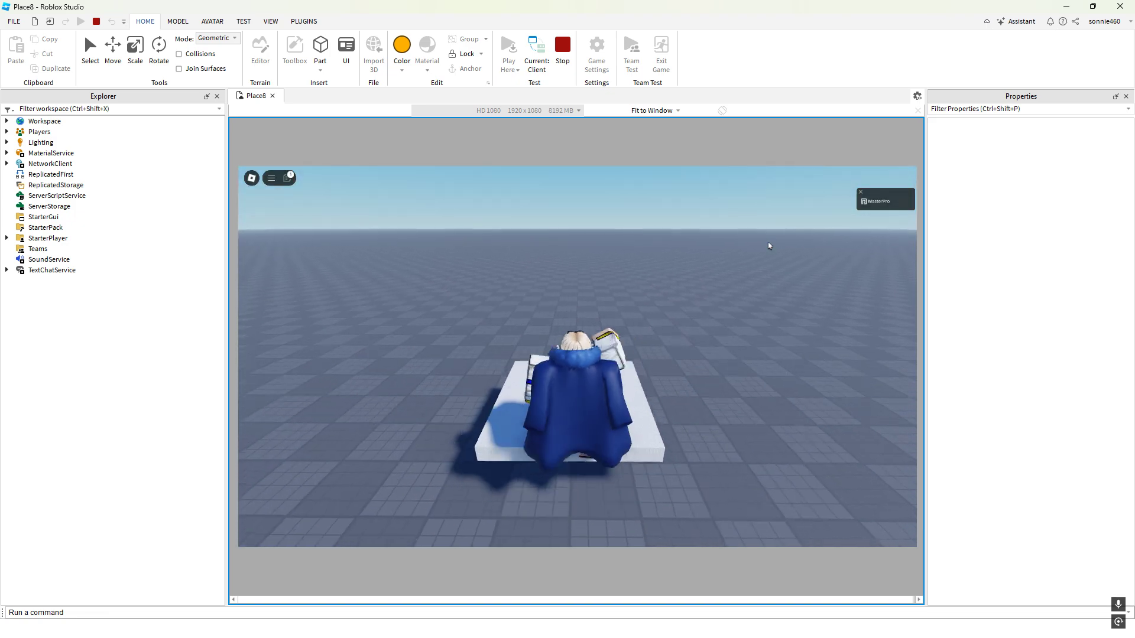
pyautogui.moveTo(767, 243); pyautogui.dragTo(767, 242, button='right')
pyautogui.press('w')
pyautogui.press('w')
pyautogui.press('d')
pyautogui.press('w')
pyautogui.press('w')
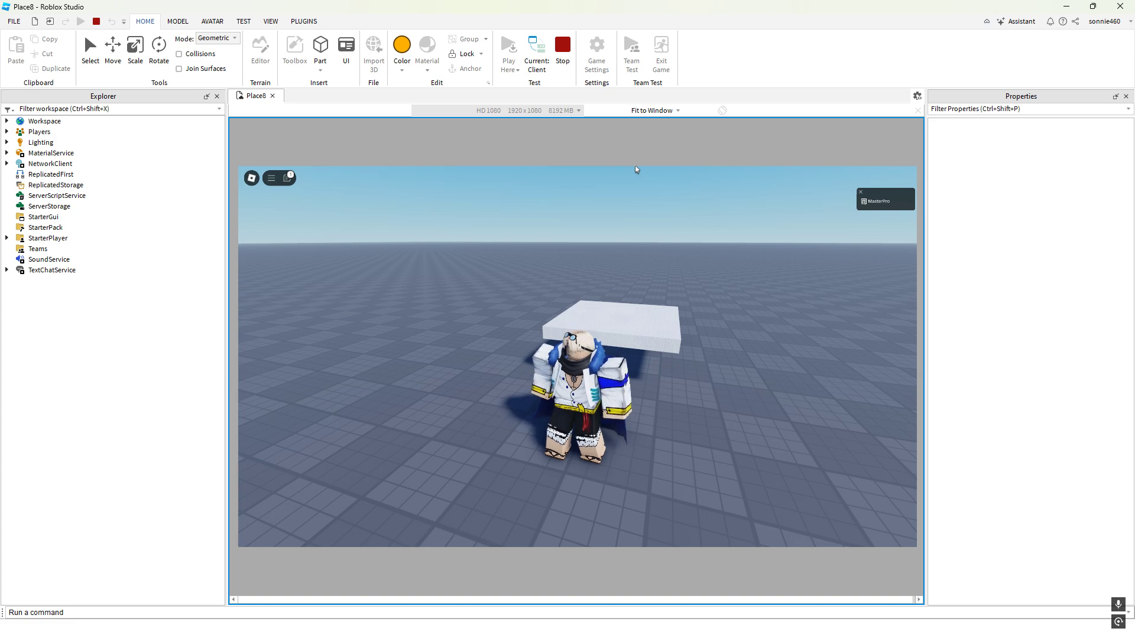
pyautogui.moveTo(672, 271)
pyautogui.mouseDown(button='right')
pyautogui.moveTo(692, 266)
pyautogui.moveTo(659, 266)
pyautogui.mouseUp(button='right')
pyautogui.press('s')
pyautogui.press('w')
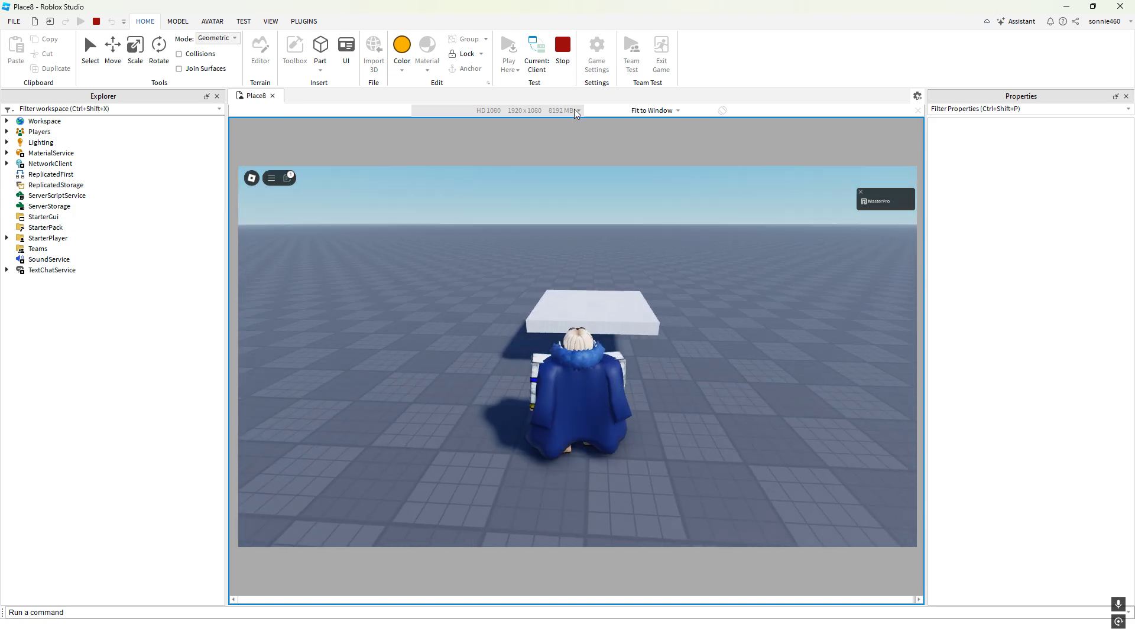
pyautogui.click(563, 59)
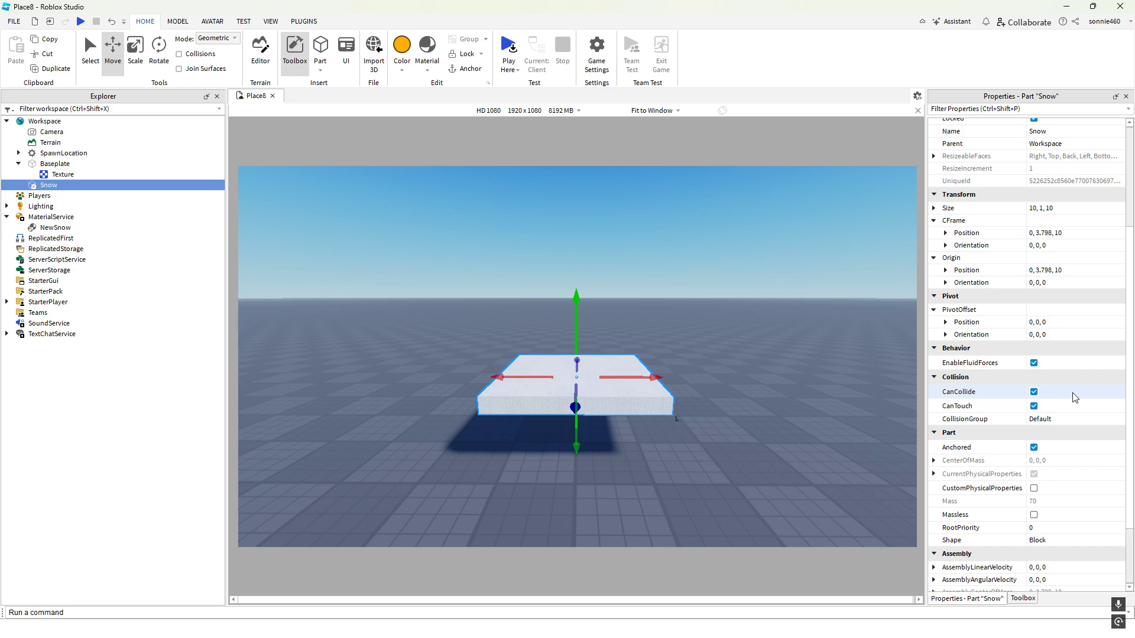
# Turn off CanCollide for the Snow part and start another Play Here test
pyautogui.click(1034, 391)
pyautogui.click(653, 262)
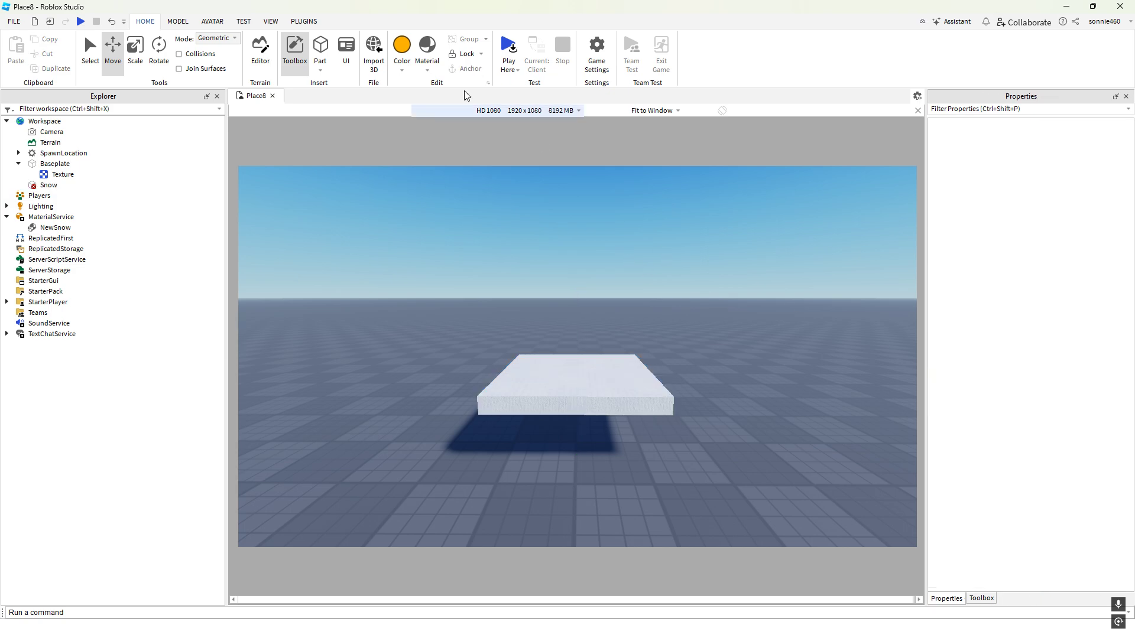
pyautogui.click(502, 49)
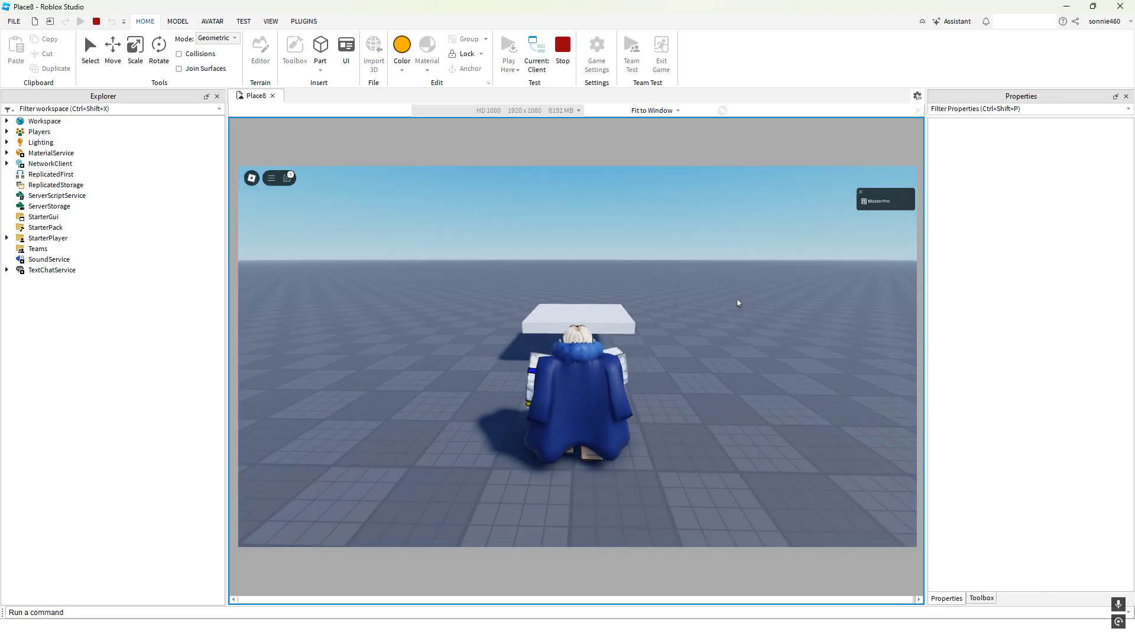
# Walk and jump the character through the Snow part to test it with collision turned off
pyautogui.press('w')
pyautogui.moveTo(738, 303); pyautogui.dragTo(669, 294, button='right')
pyautogui.press('d')
pyautogui.press('w')
pyautogui.press('d')
pyautogui.press('space')
pyautogui.press('a')
pyautogui.press('d')
pyautogui.press('a')
pyautogui.press('s')
pyautogui.press('d')
pyautogui.press('s')
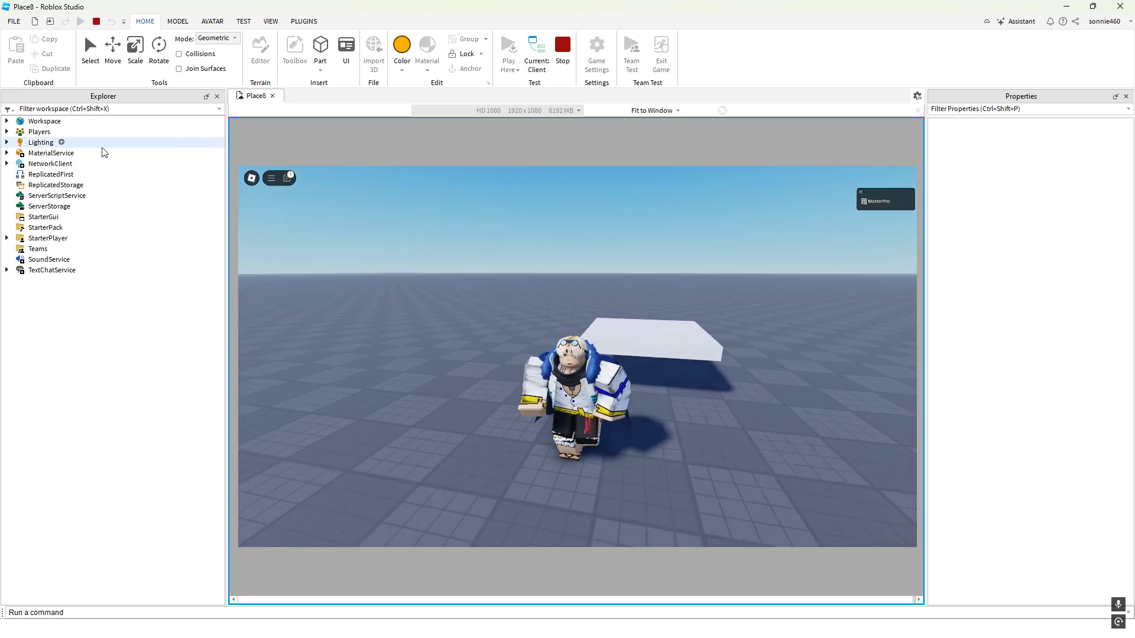
# In the running test, select the Snow part in the Workspace and turn off its Anchored property
pyautogui.click(6, 120)
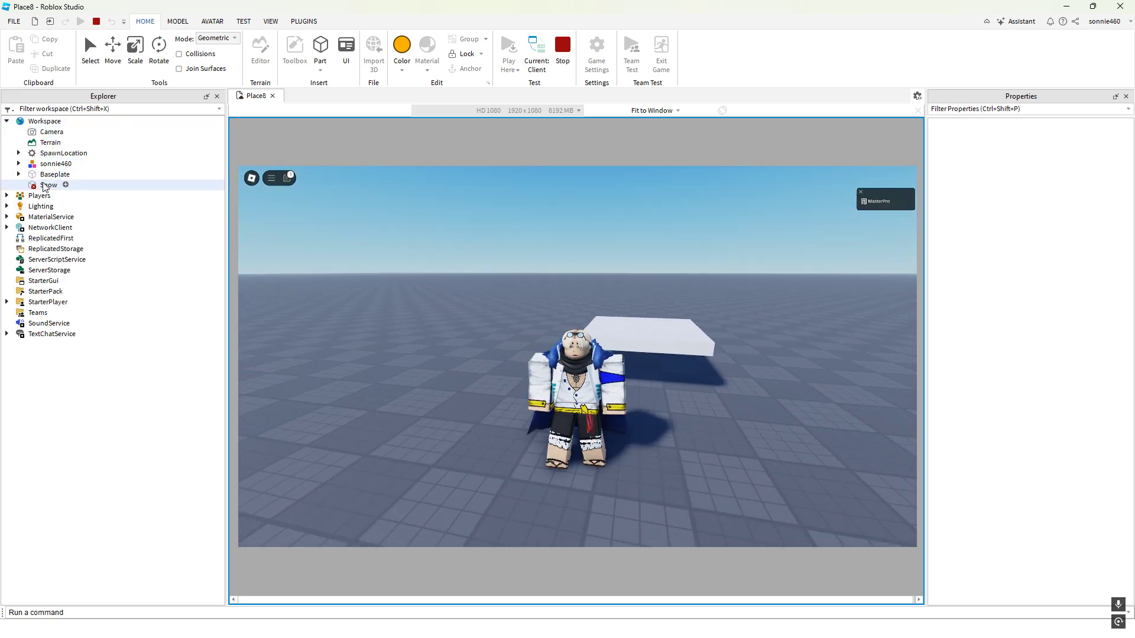
pyautogui.click(47, 185)
pyautogui.scroll(-5, 1123, 319)
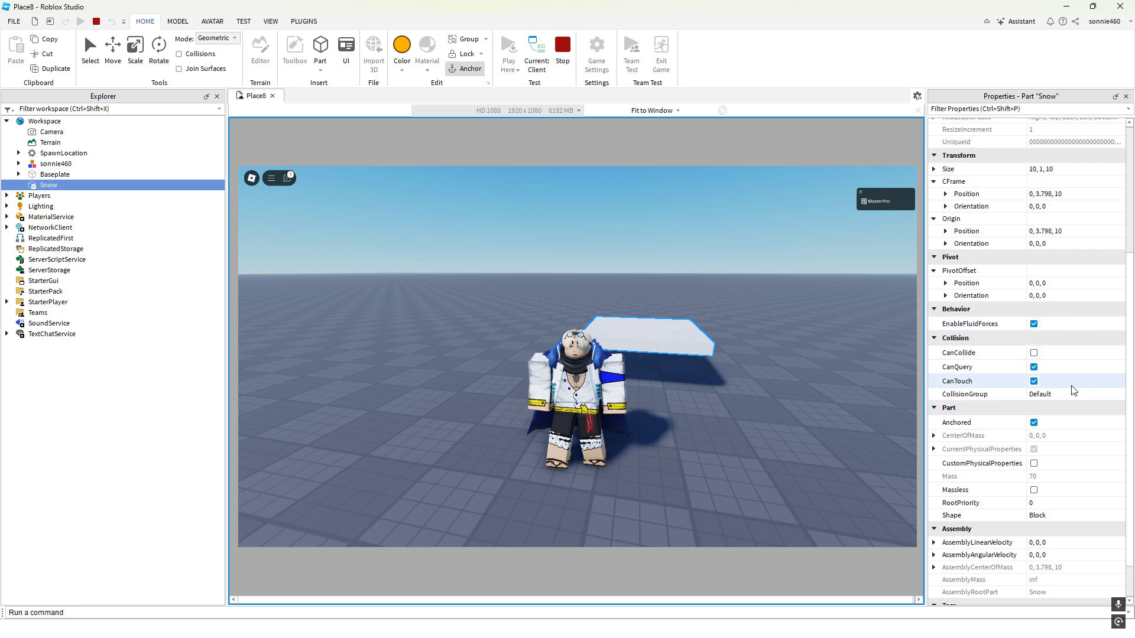
pyautogui.click(1057, 424)
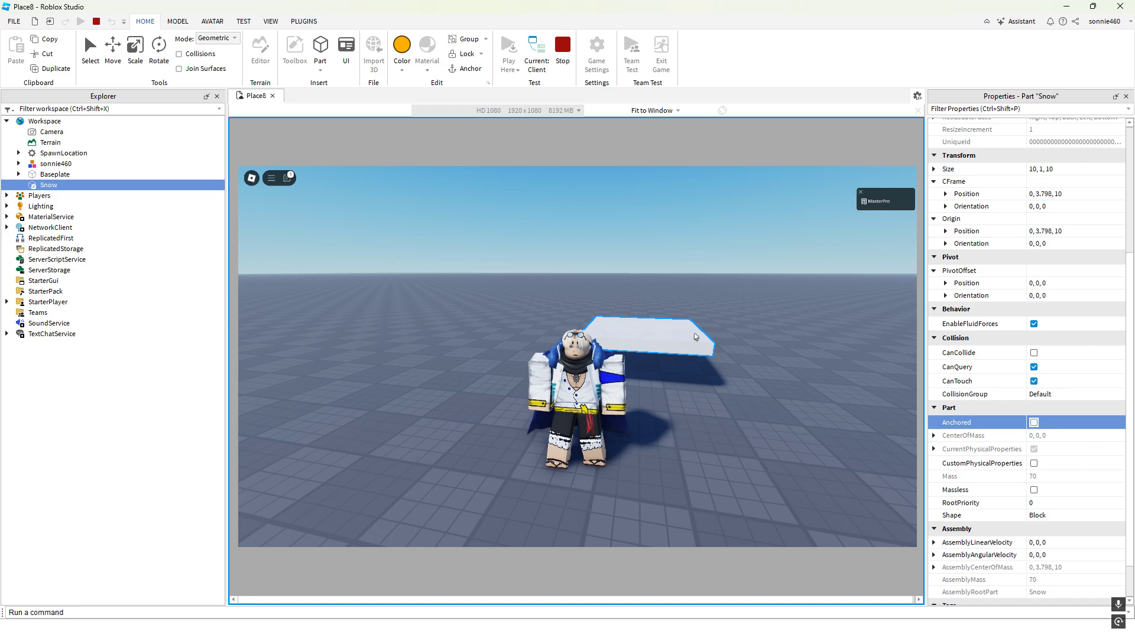
# Walk the character around the unanchored Snow part to check whether it moves
pyautogui.moveTo(739, 335); pyautogui.dragTo(739, 338, button='right')
pyautogui.press('w')
pyautogui.press('a')
pyautogui.press('d')
pyautogui.press('s')
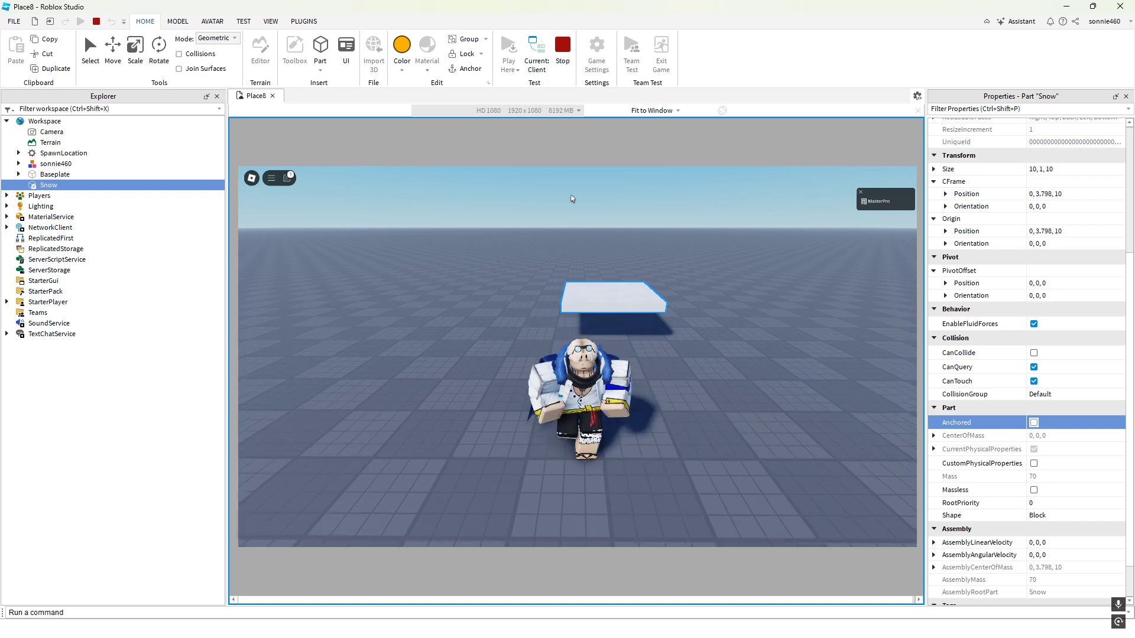
pyautogui.press('w')
pyautogui.press('d')
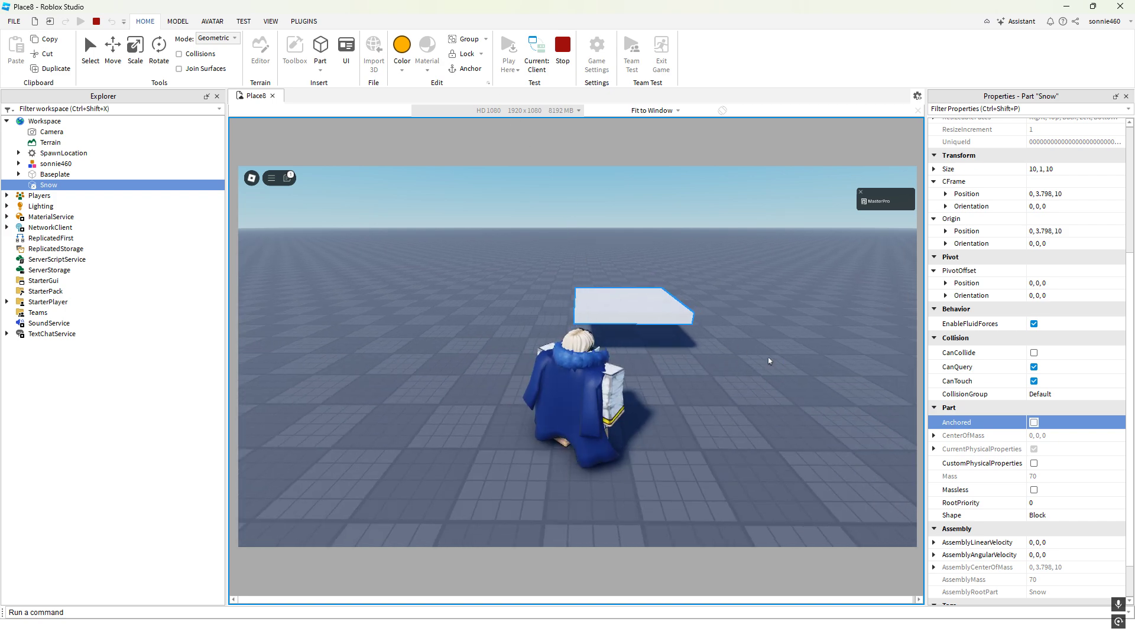
# Review the Snow part's collision and anchoring properties, and switch the running test from client to server view
pyautogui.click(45, 185)
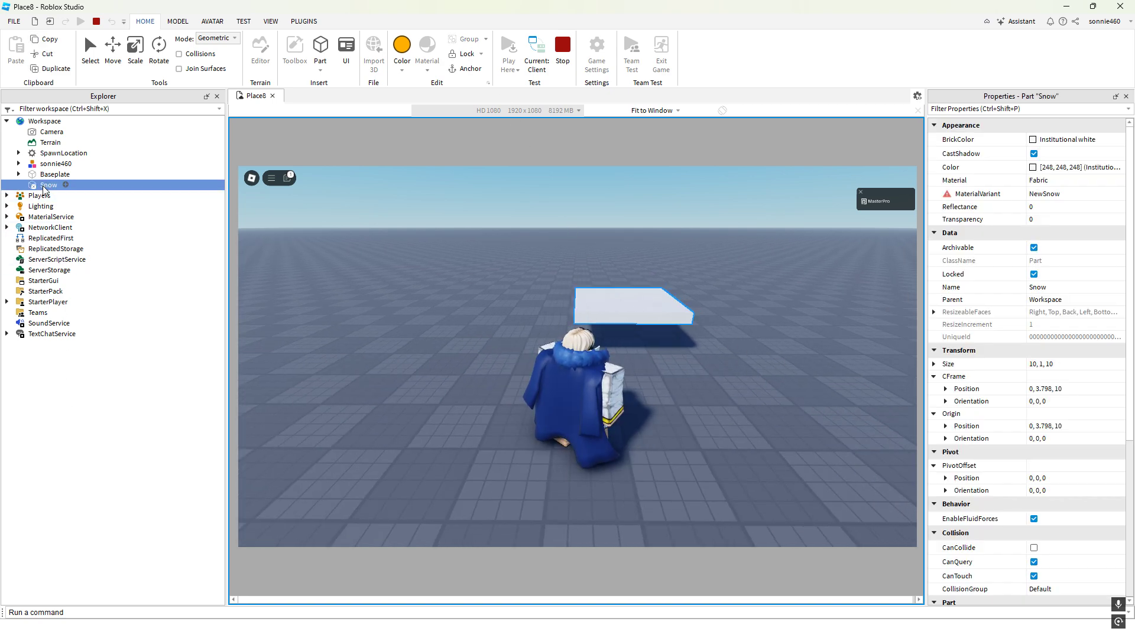
pyautogui.scroll(-3, 1078, 390)
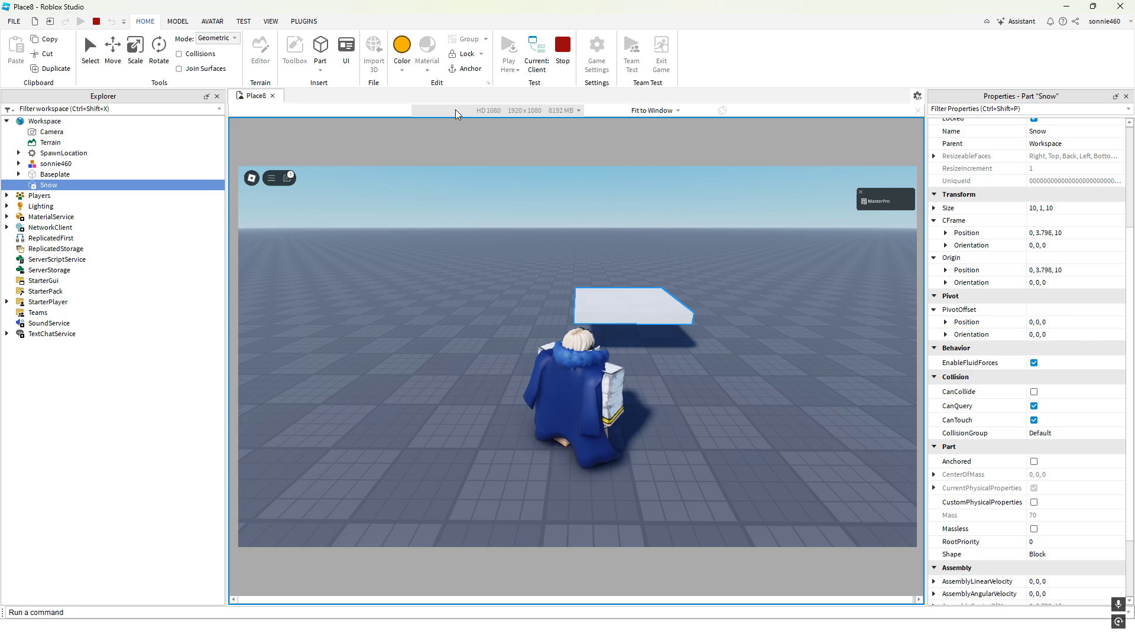
pyautogui.click(536, 56)
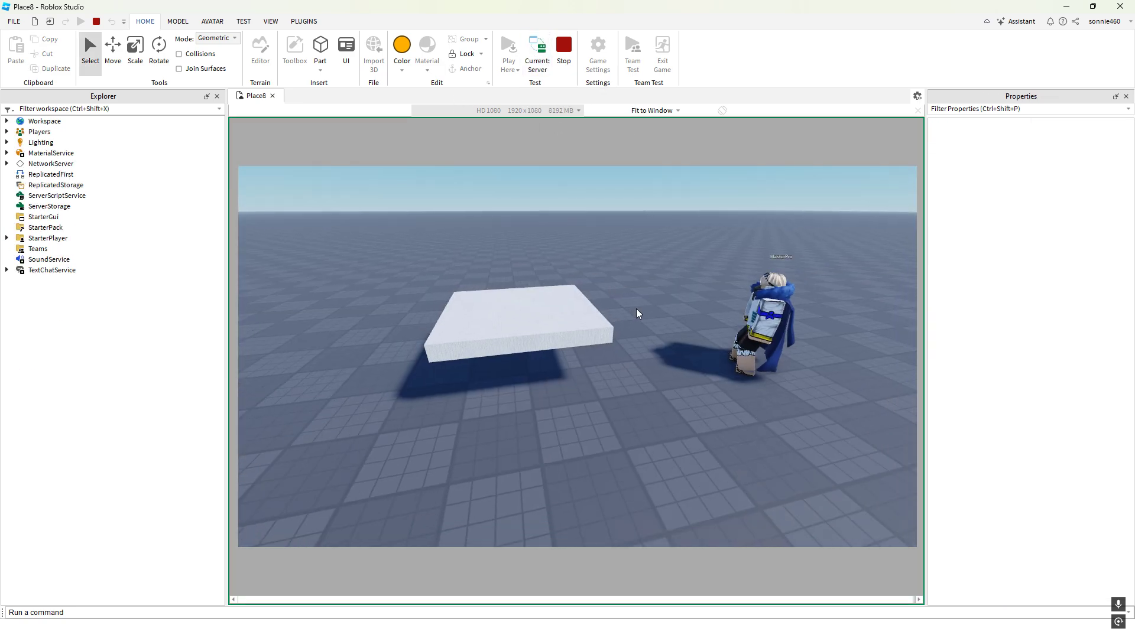
# In the running test's server view, turn off the Snow part's Anchored property, and end the test
pyautogui.doubleClick(33, 122)
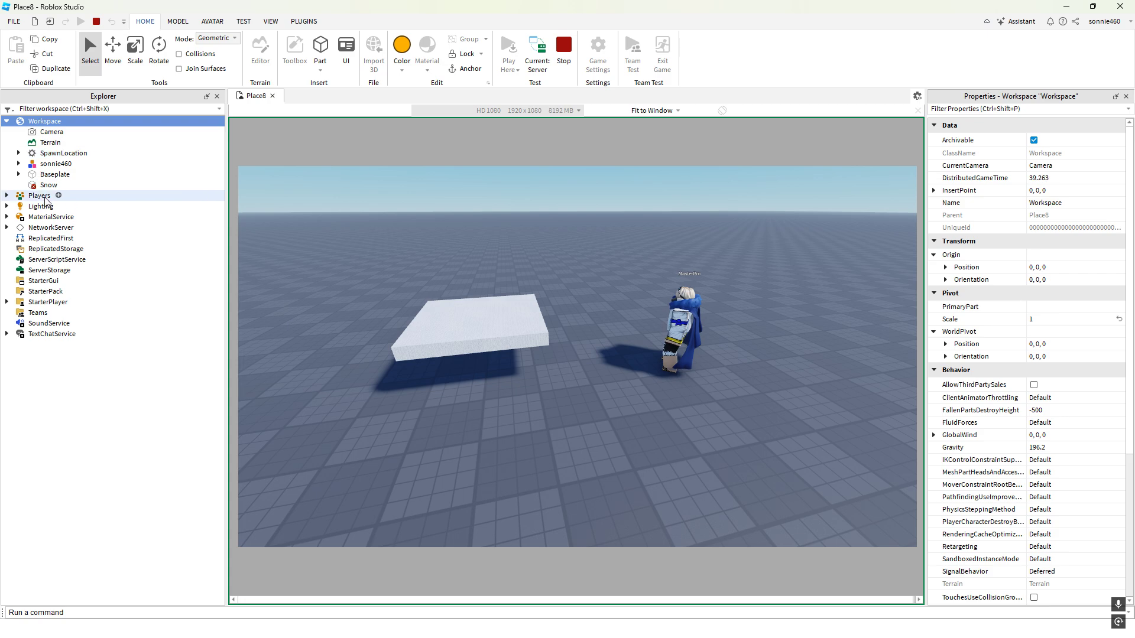
pyautogui.click(47, 185)
pyautogui.scroll(-10, 1070, 283)
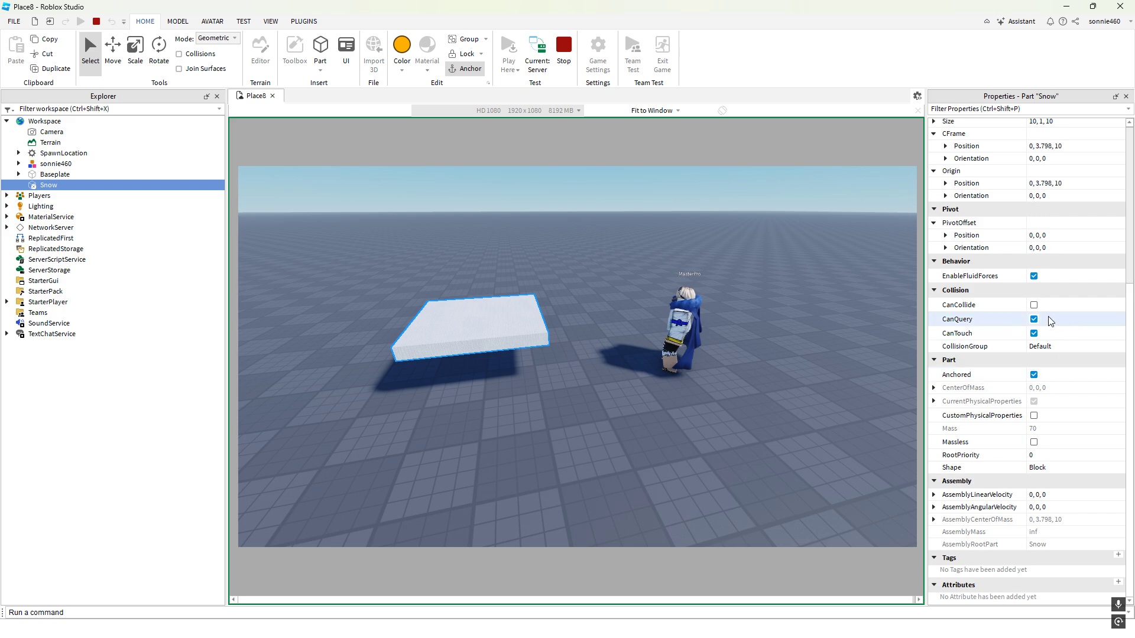
pyautogui.click(1062, 375)
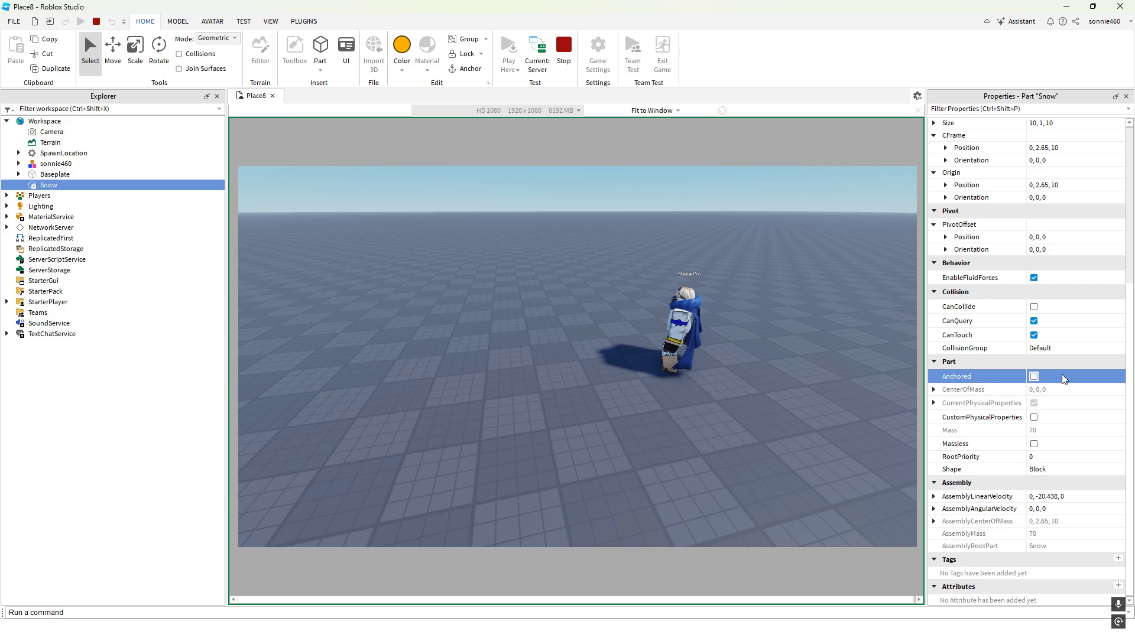
pyautogui.click(570, 61)
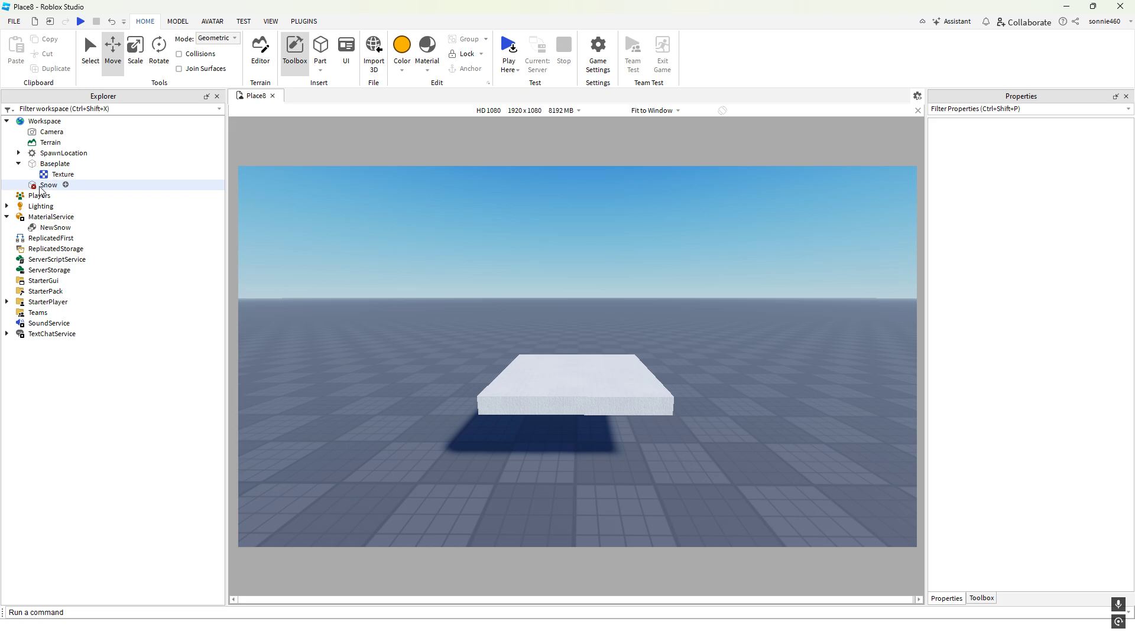
# Turn off the Snow part's CanTouch property and lower the part by about 3.29 studs
pyautogui.click(103, 185)
pyautogui.scroll(-5, 1062, 372)
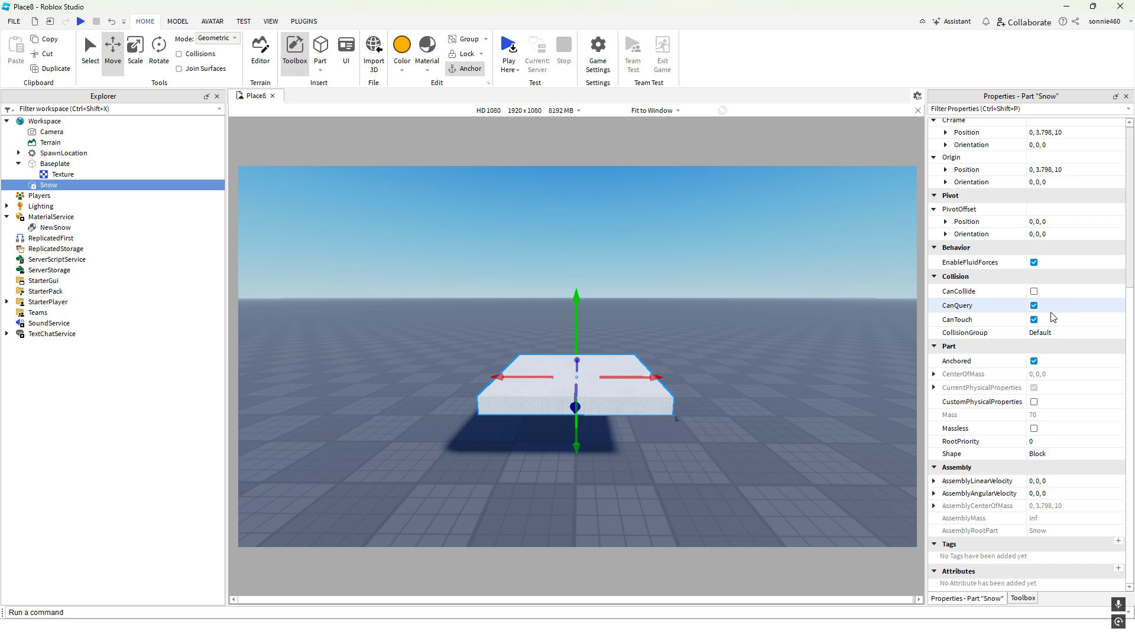
pyautogui.moveTo(1010, 309)
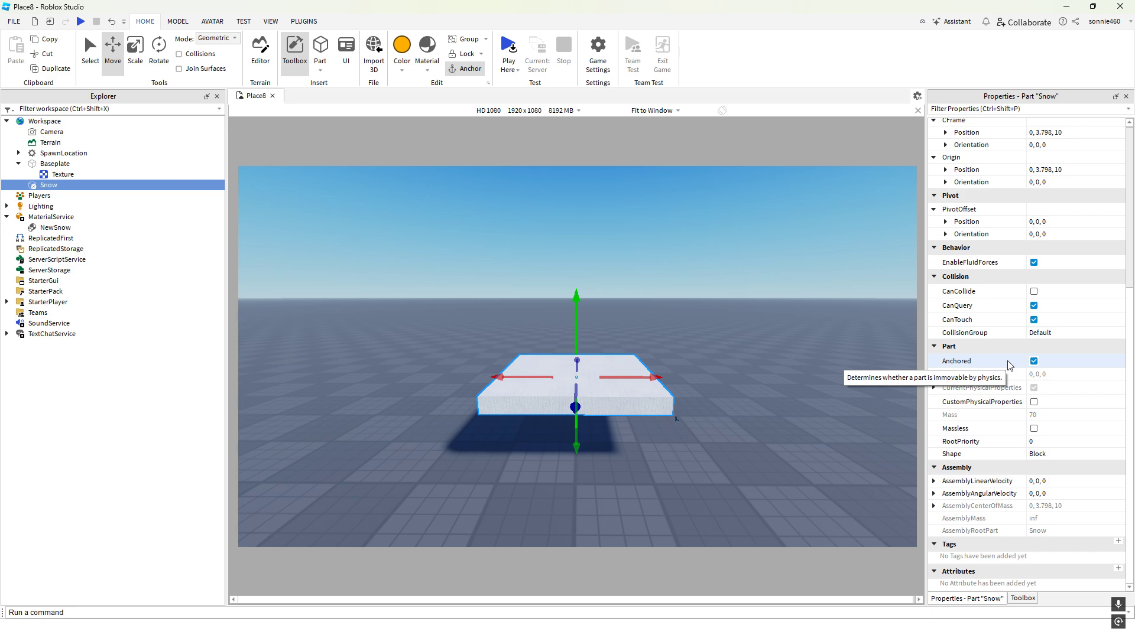
pyautogui.moveTo(811, 345); pyautogui.dragTo(811, 345, button='right')
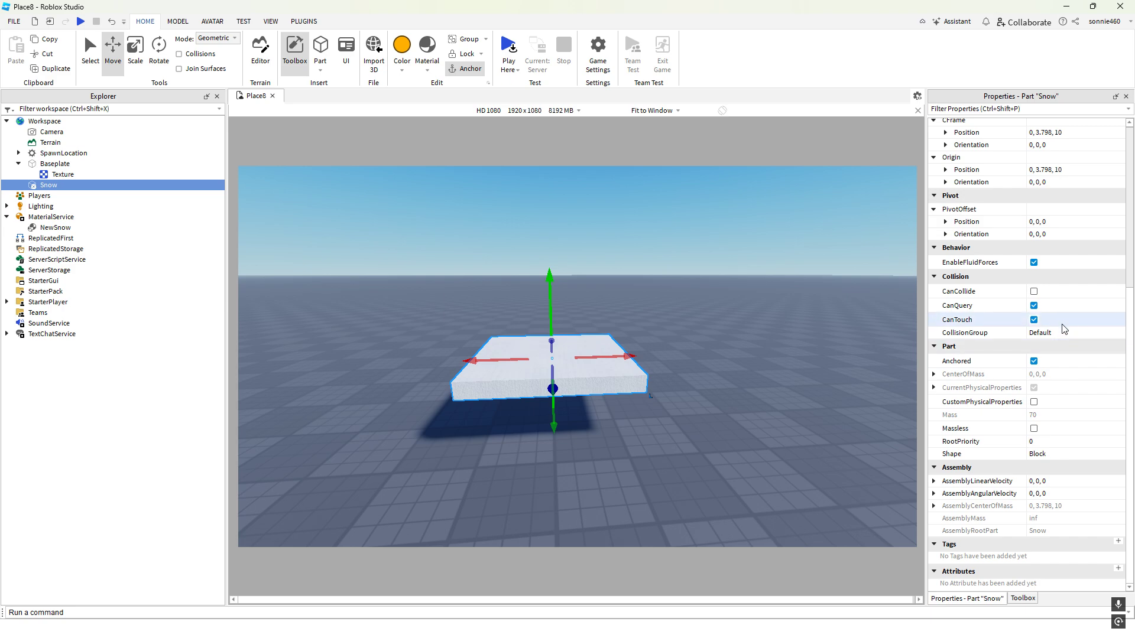
pyautogui.click(1034, 321)
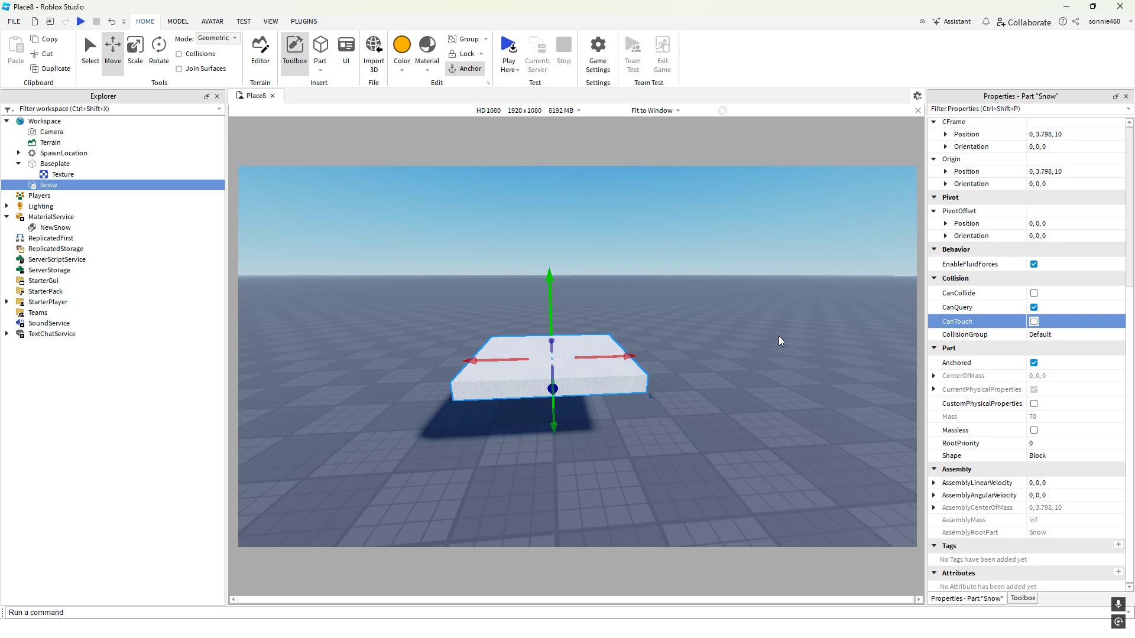
pyautogui.moveTo(550, 304); pyautogui.dragTo(552, 344)
# Give the Snow part the CrackedLava material and the Deep orange brick color
pyautogui.scroll(5, 1036, 234)
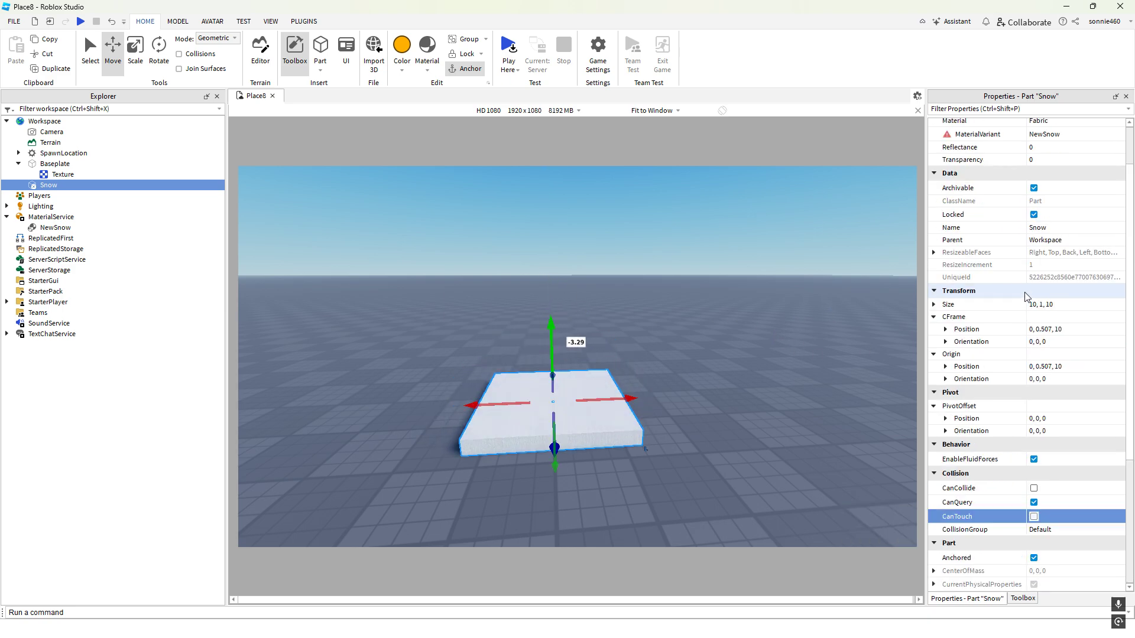
pyautogui.click(1047, 192)
pyautogui.click(1053, 184)
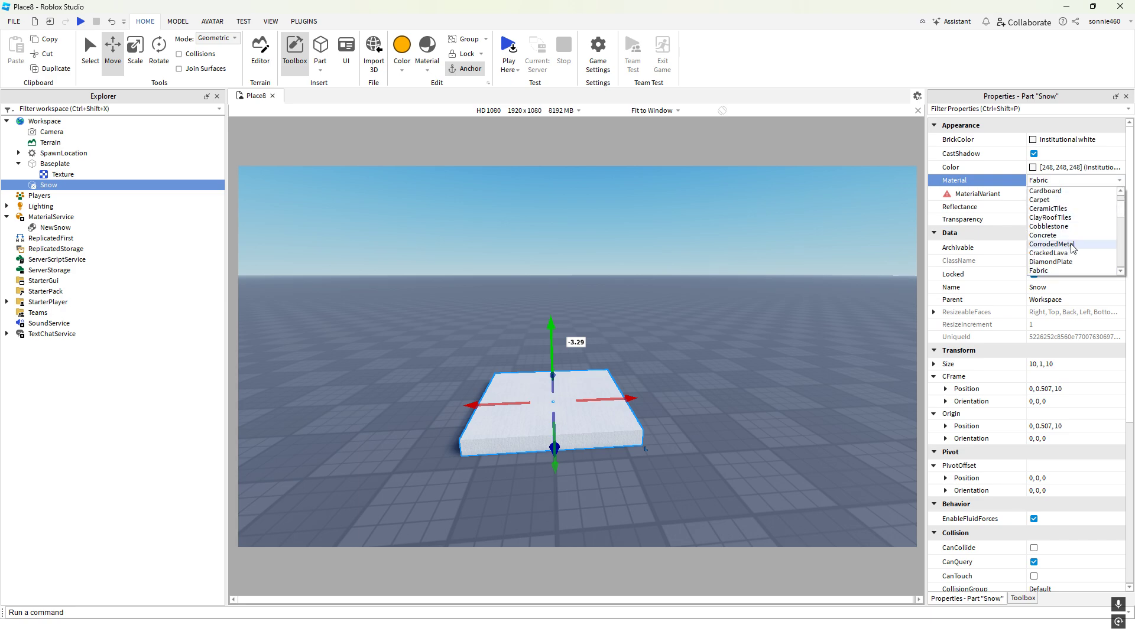
pyautogui.click(1082, 253)
pyautogui.press('f')
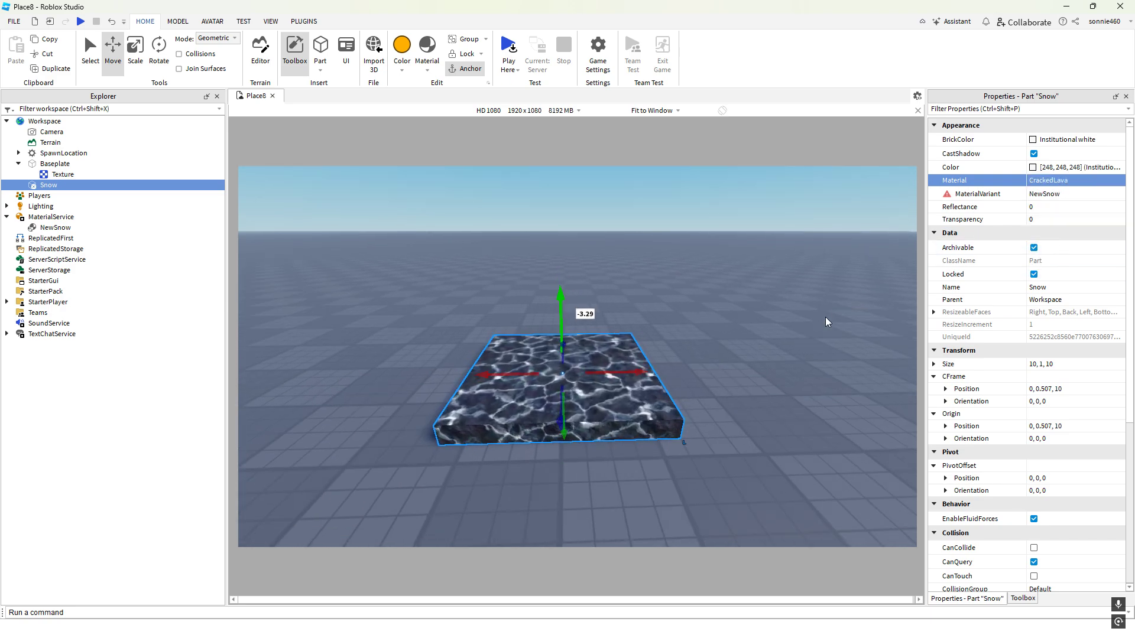
pyautogui.click(1065, 142)
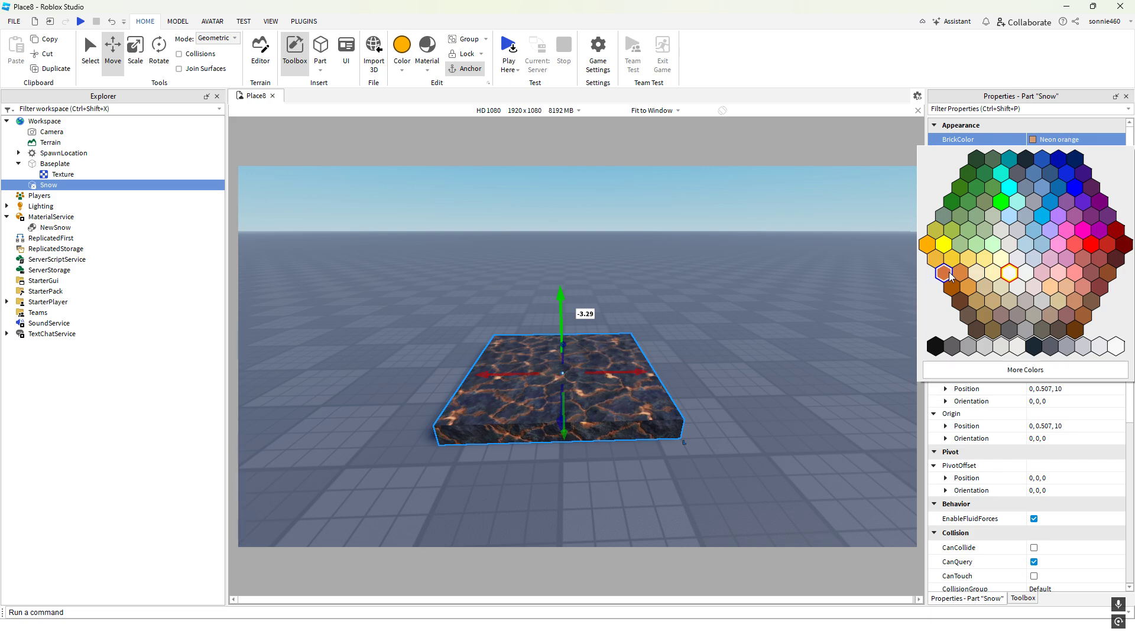
pyautogui.click(932, 244)
# Scale the Snow part horizontally into a large slab of about 71.8 by 102.4 studs
pyautogui.scroll(-3, 774, 307)
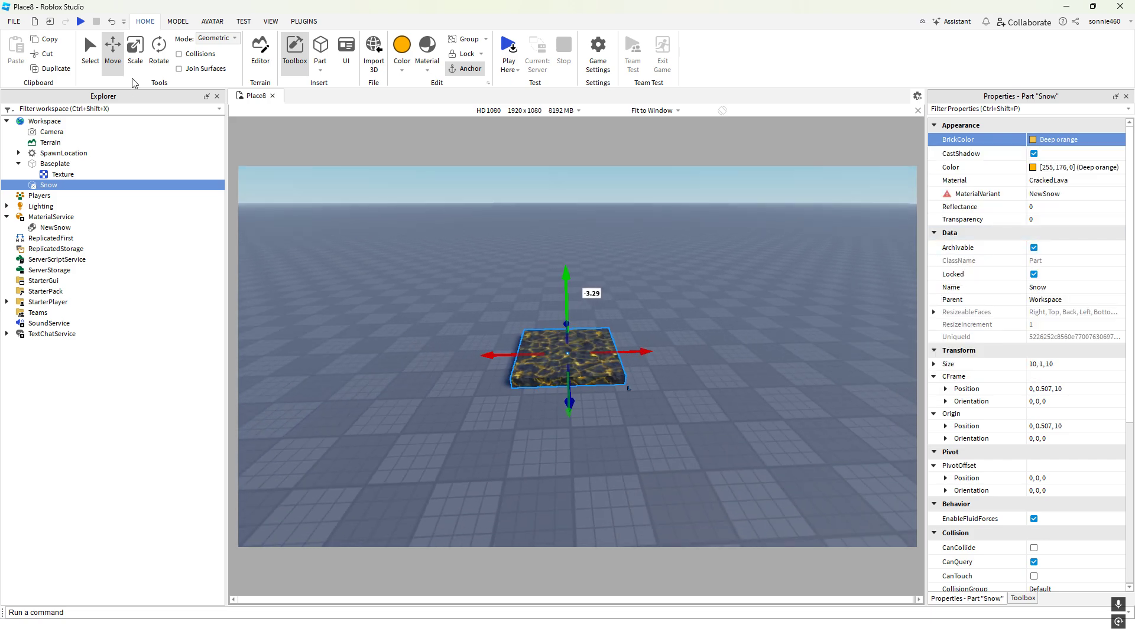
pyautogui.click(134, 48)
pyautogui.moveTo(632, 351); pyautogui.dragTo(880, 343)
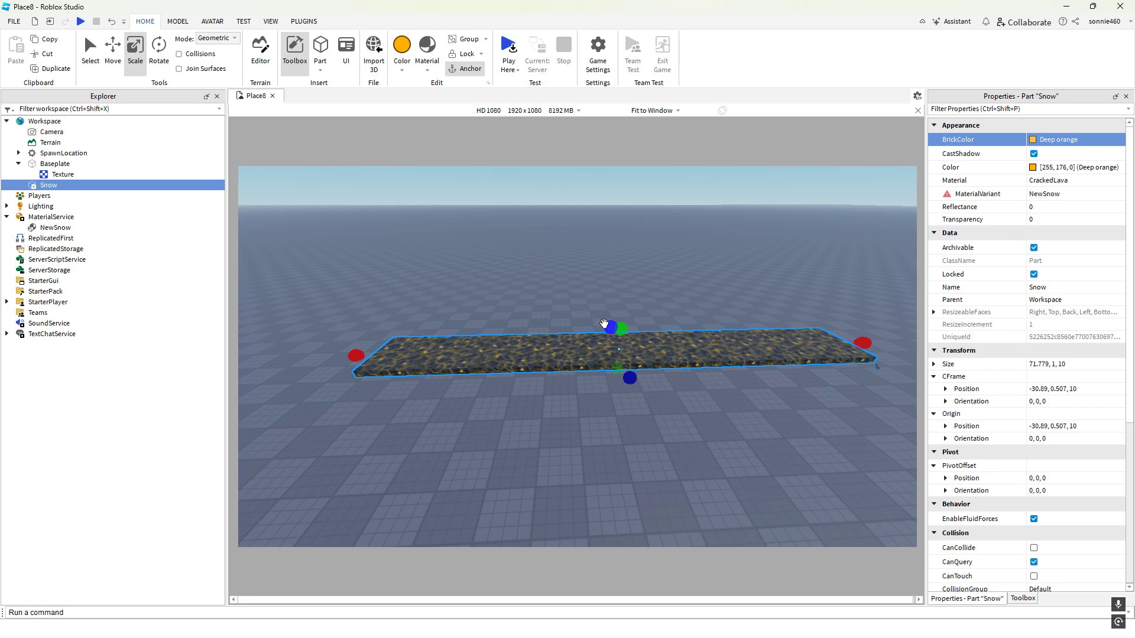
pyautogui.moveTo(607, 324); pyautogui.dragTo(579, 246)
pyautogui.scroll(1, 617, 285)
pyautogui.scroll(2, 693, 435)
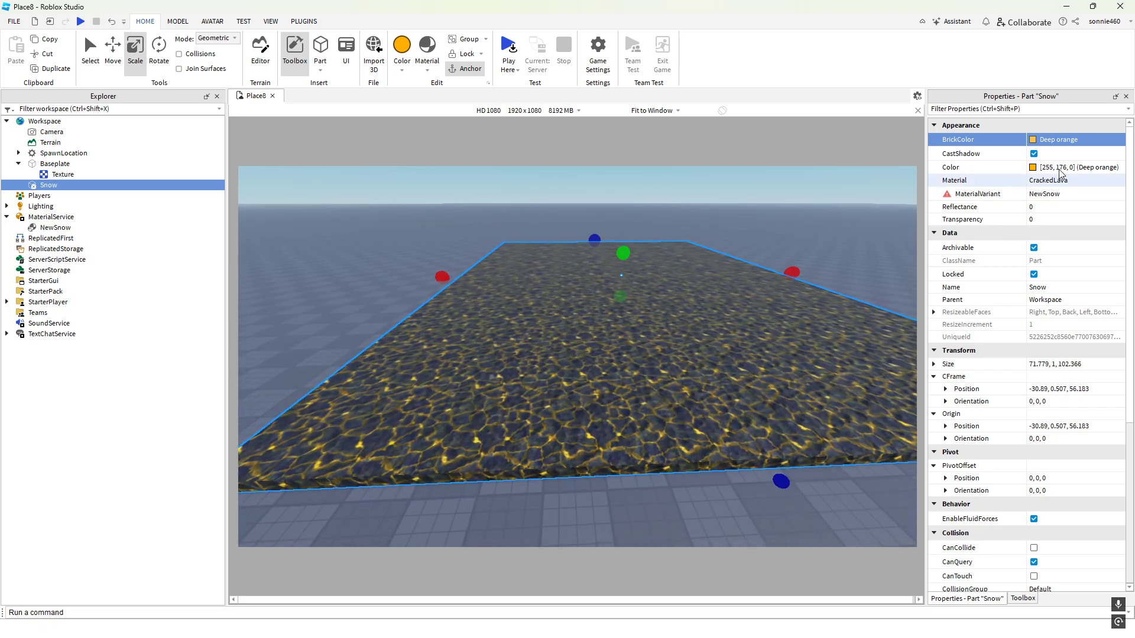
# Set the Snow part's brick color to CGA brown
pyautogui.click(1052, 139)
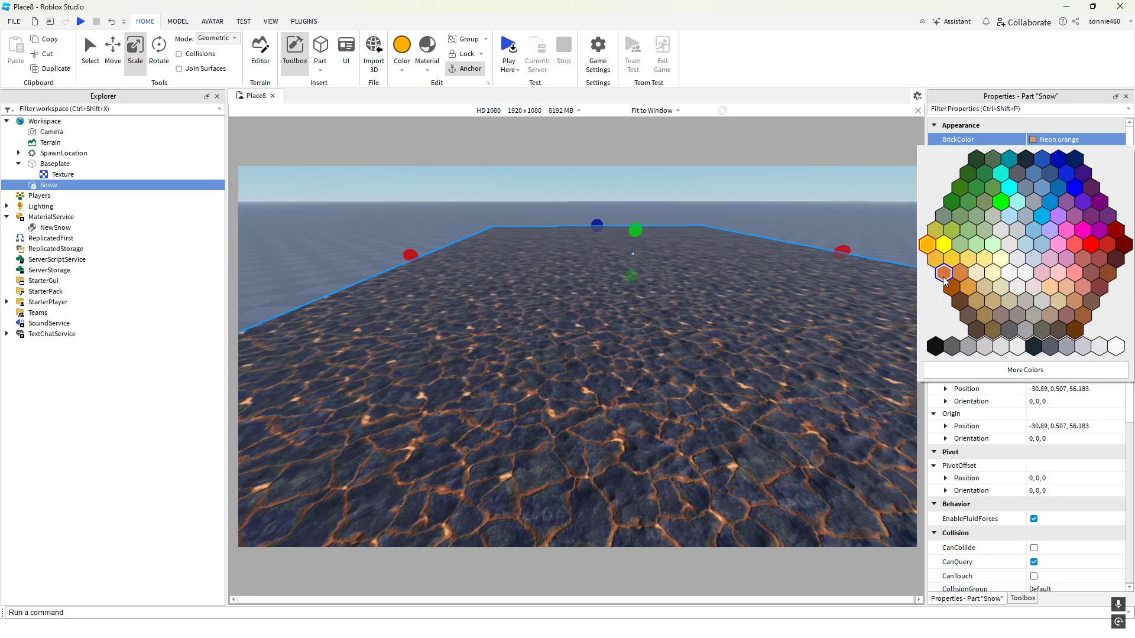
pyautogui.click(951, 288)
pyautogui.moveTo(767, 317); pyautogui.dragTo(817, 315, button='right')
pyautogui.press('s')
pyautogui.click(819, 315)
pyautogui.press('a')
pyautogui.moveTo(294, 239); pyautogui.dragTo(295, 239, button='right')
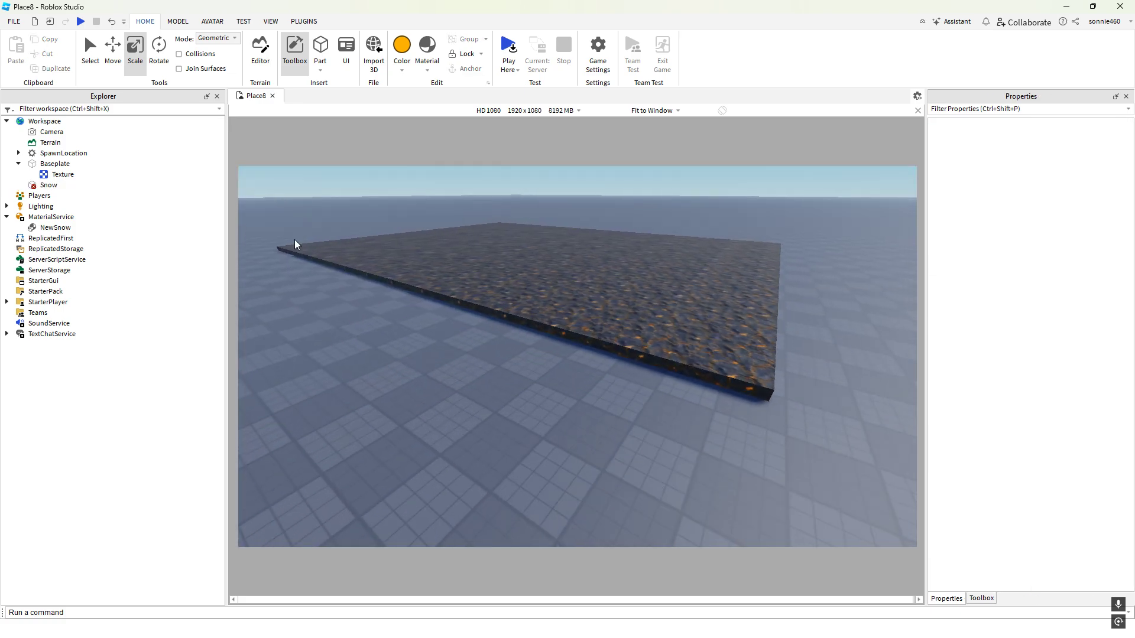
pyautogui.press('w')
# Add a Script inside the Snow part and clear its default code
pyautogui.click(54, 186)
pyautogui.click(66, 185)
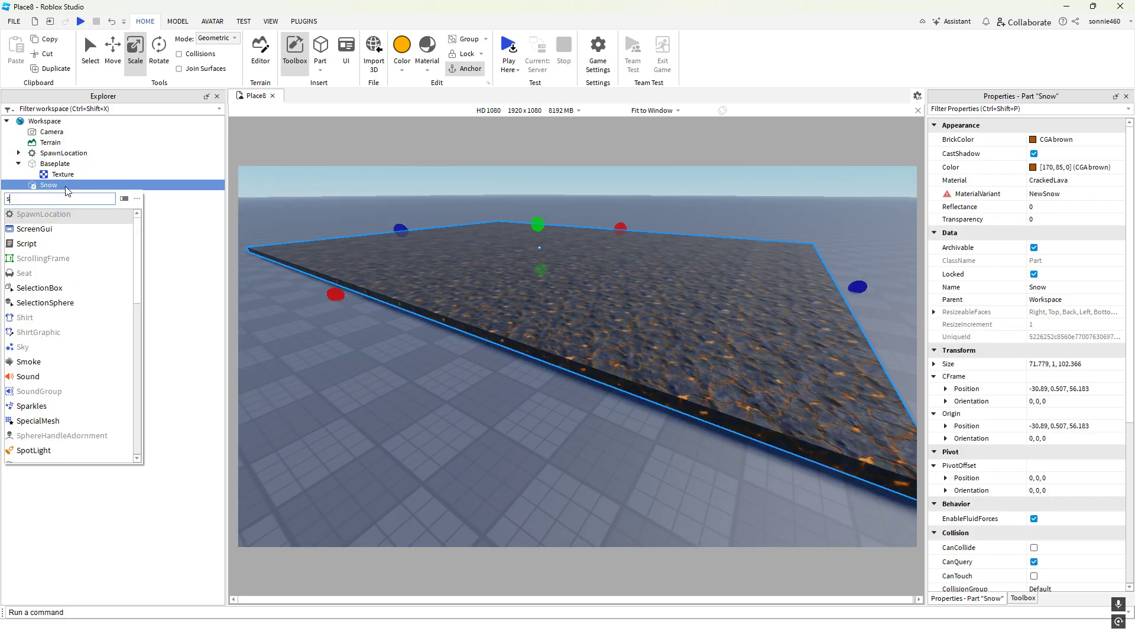
pyautogui.write('script')
pyautogui.click(45, 229)
pyautogui.hotkey('ctrl', 'a')
pyautogui.press('BackSpace')
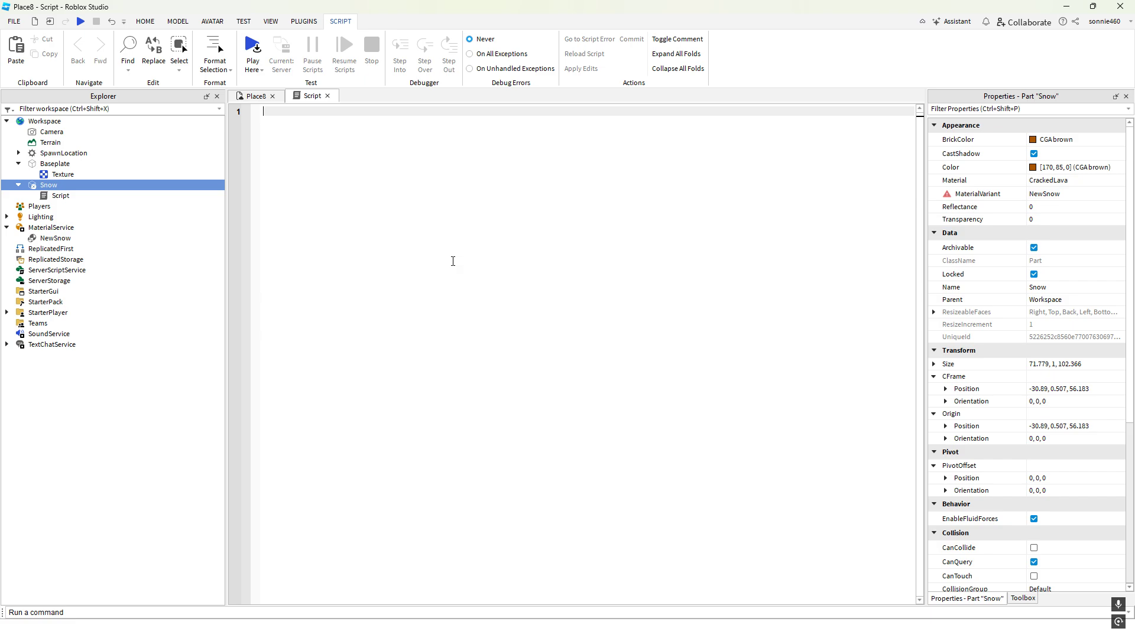
pyautogui.write('lo')
pyautogui.press('BackSpace')
pyautogui.press('BackSpace')
pyautogui.write('p')
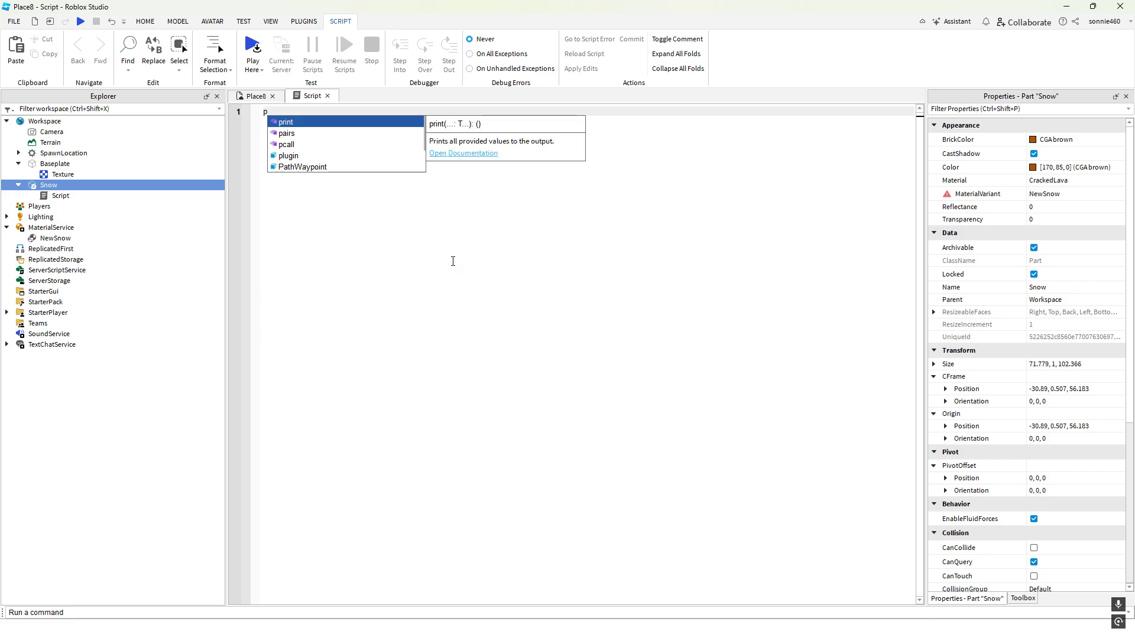
pyautogui.press('BackSpace')
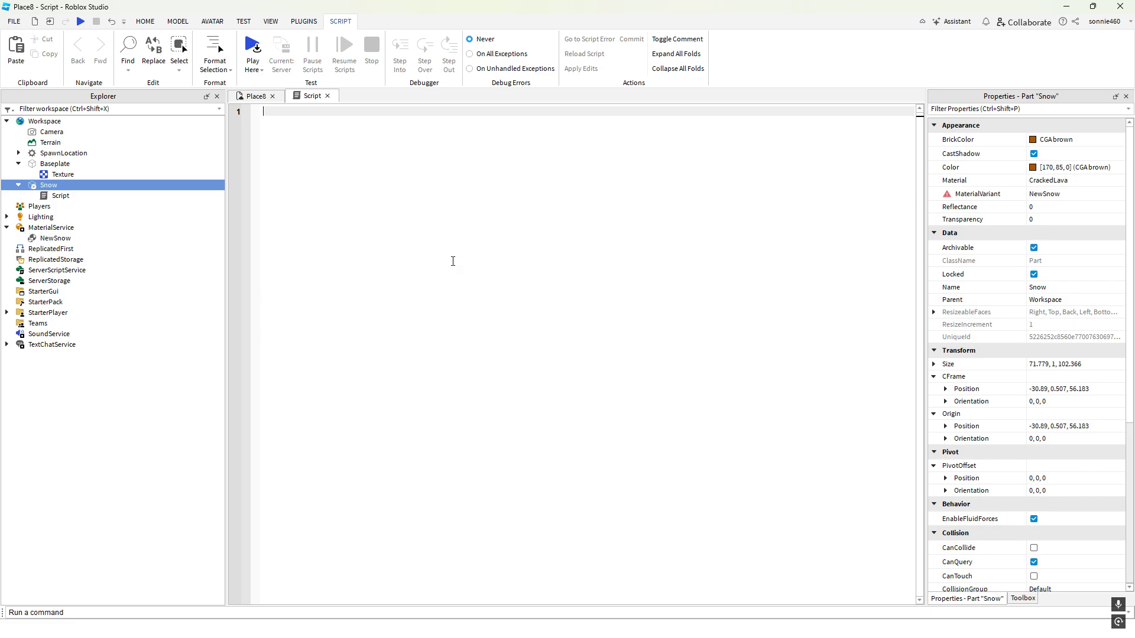
pyautogui.write('l')
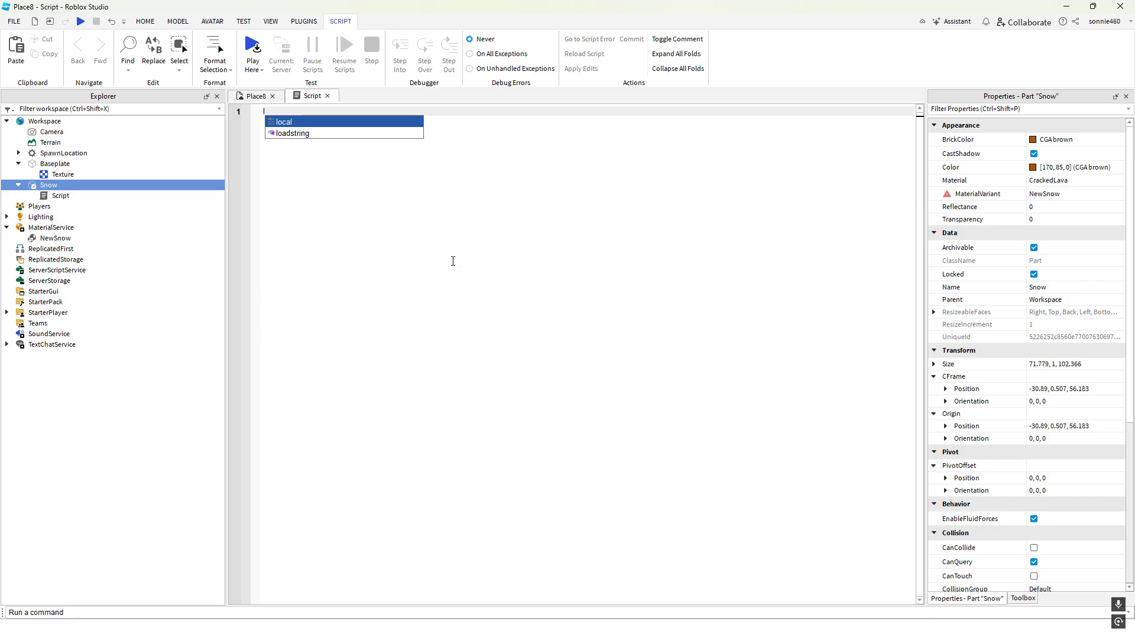
pyautogui.press('BackSpace')
# Declare a variable in the script with the line local part = script.Parent
pyautogui.write('script.Parent =')
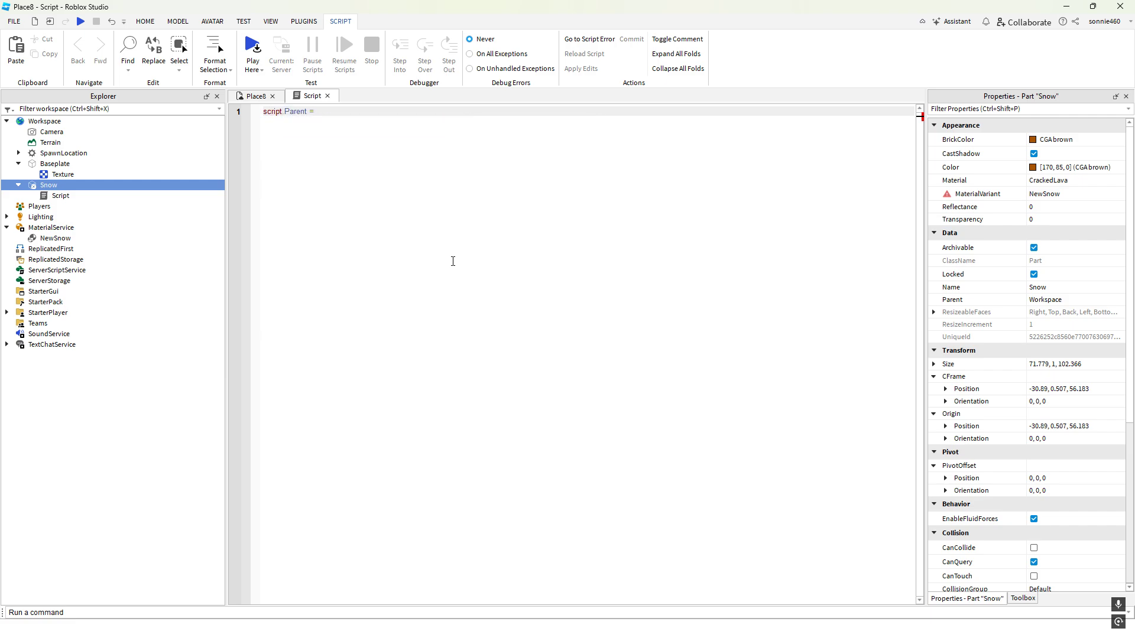
pyautogui.press('BackSpace')
pyautogui.press('Home')
pyautogui.write('local part =')
pyautogui.press('End')
pyautogui.press('Return')
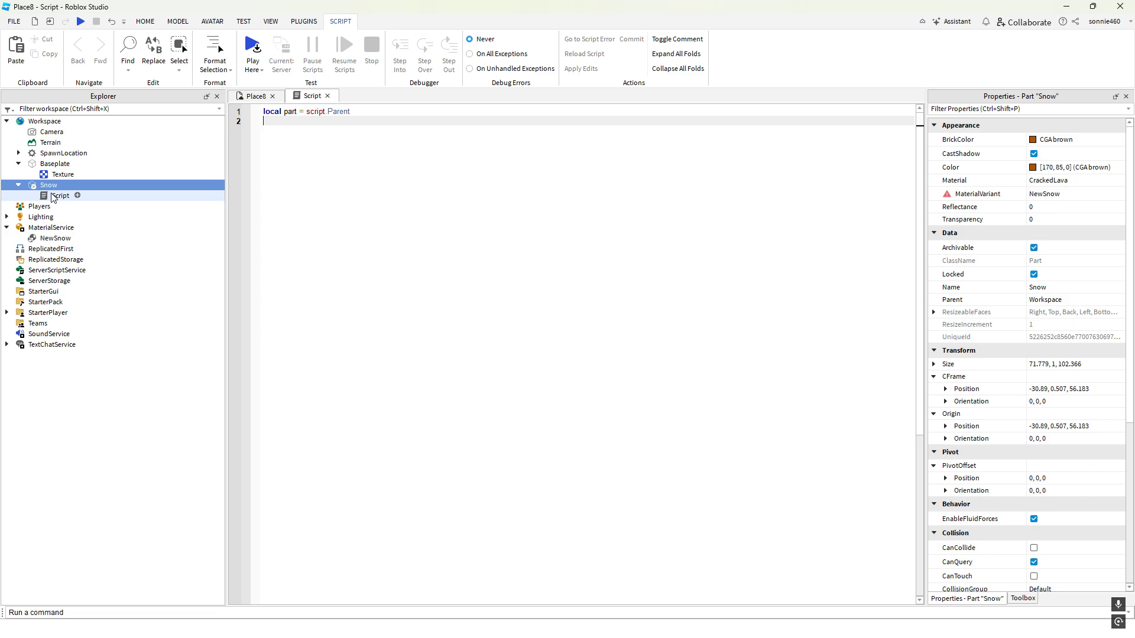
# Below the variable, connect the part's Touched event to a function with the parameter hit
pyautogui.press('Return')
pyautogui.write('pa')
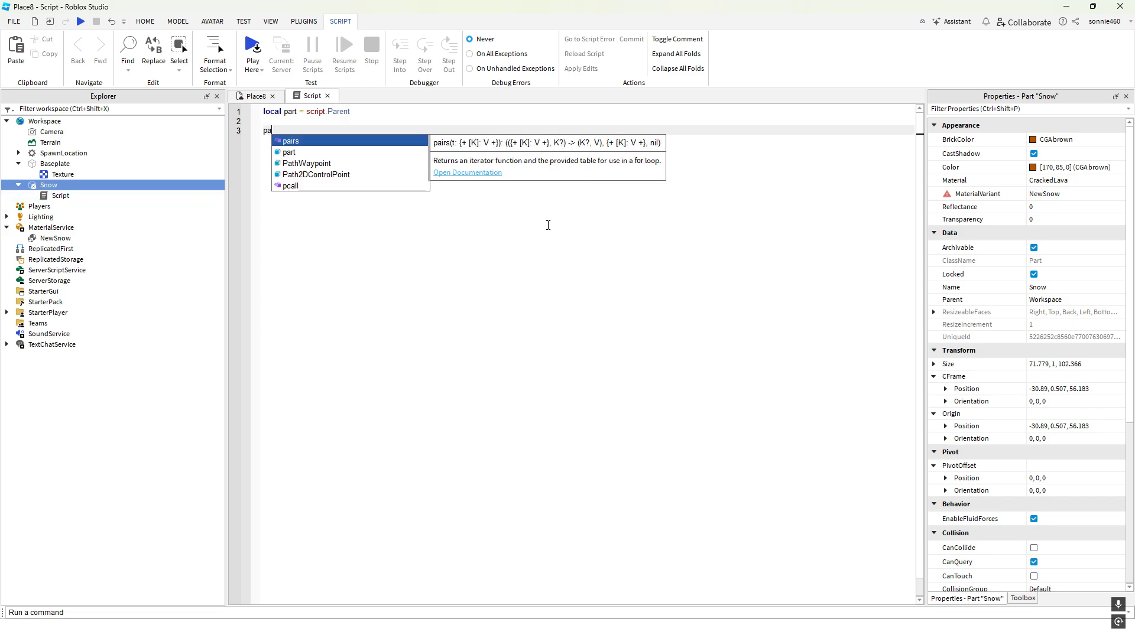
pyautogui.write('rt.Touched:')
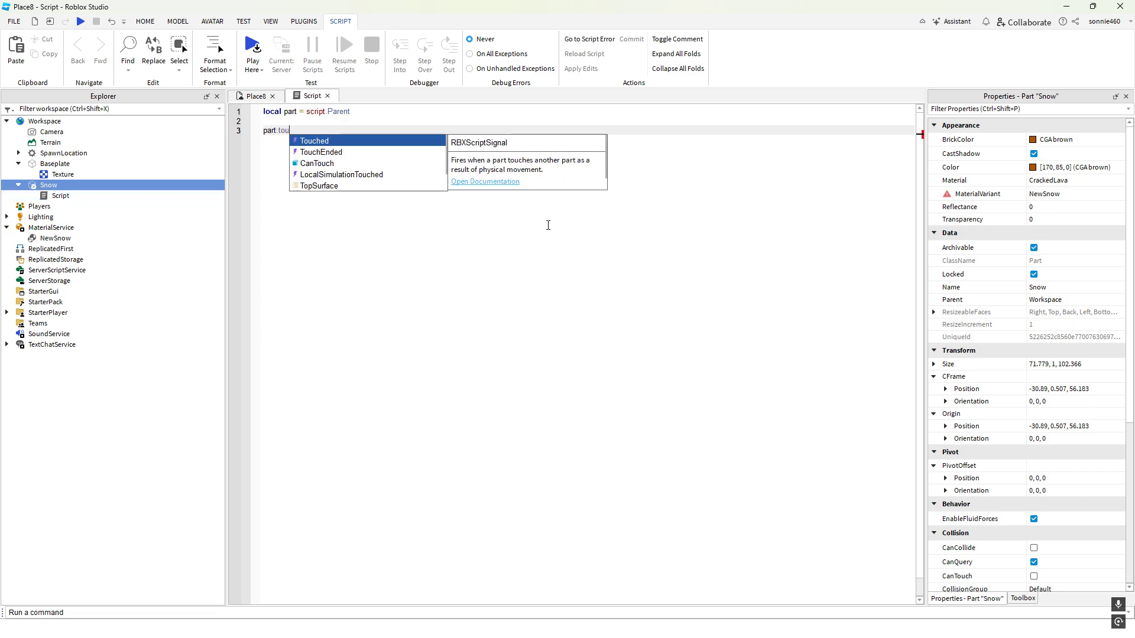
pyautogui.press('Tab')
pyautogui.write('(function()')
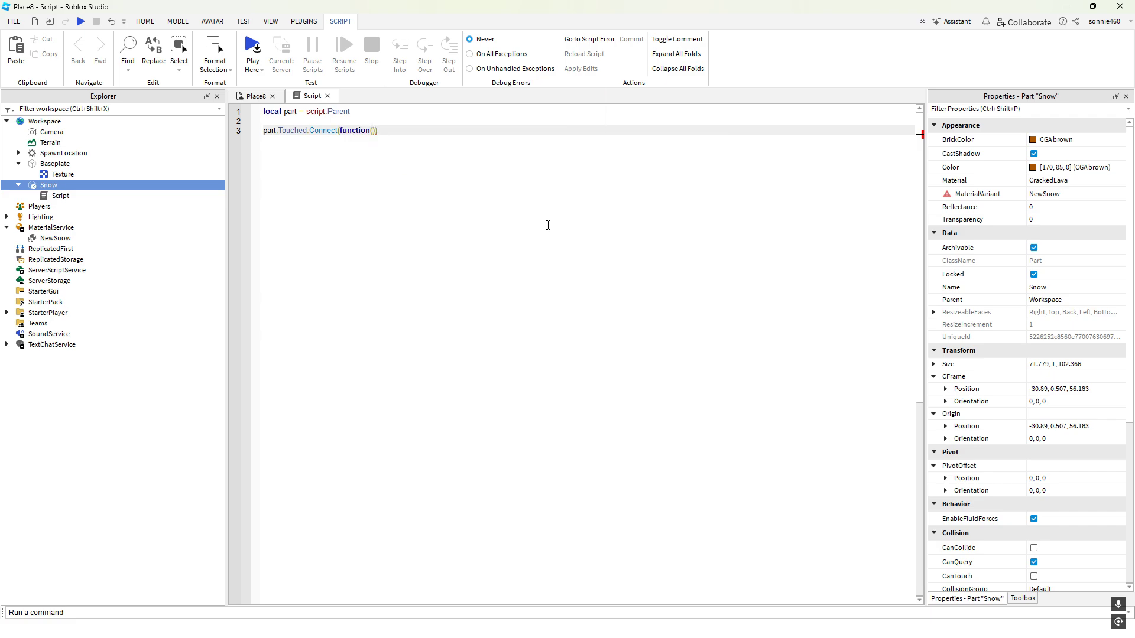
pyautogui.press('Return')
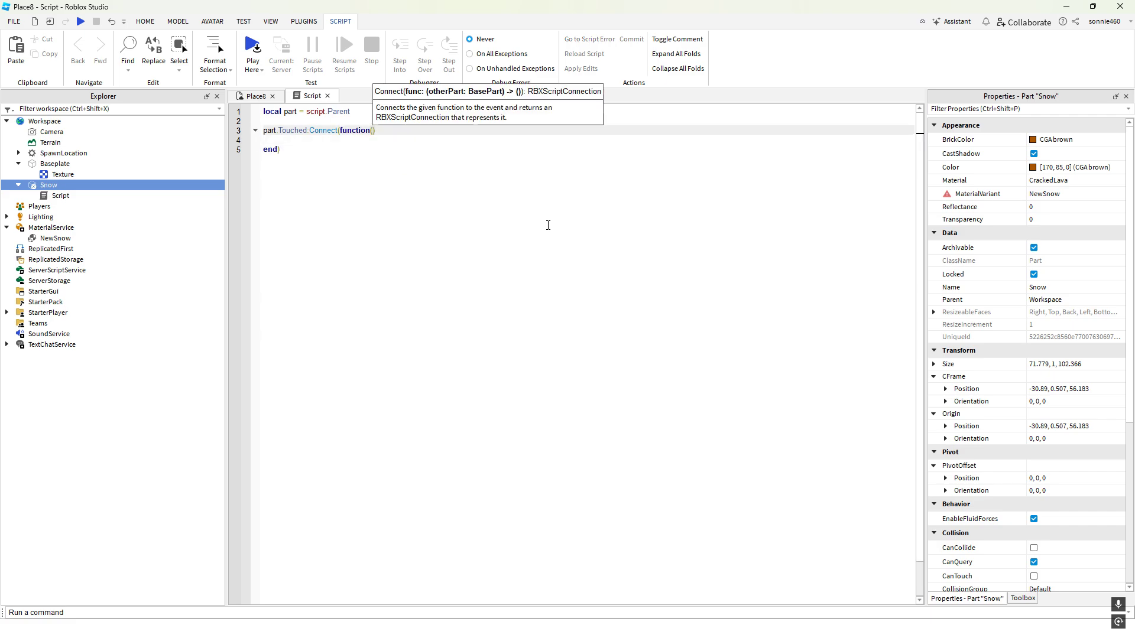
pyautogui.write('hit')
pyautogui.press('Down')
pyautogui.press('Down')
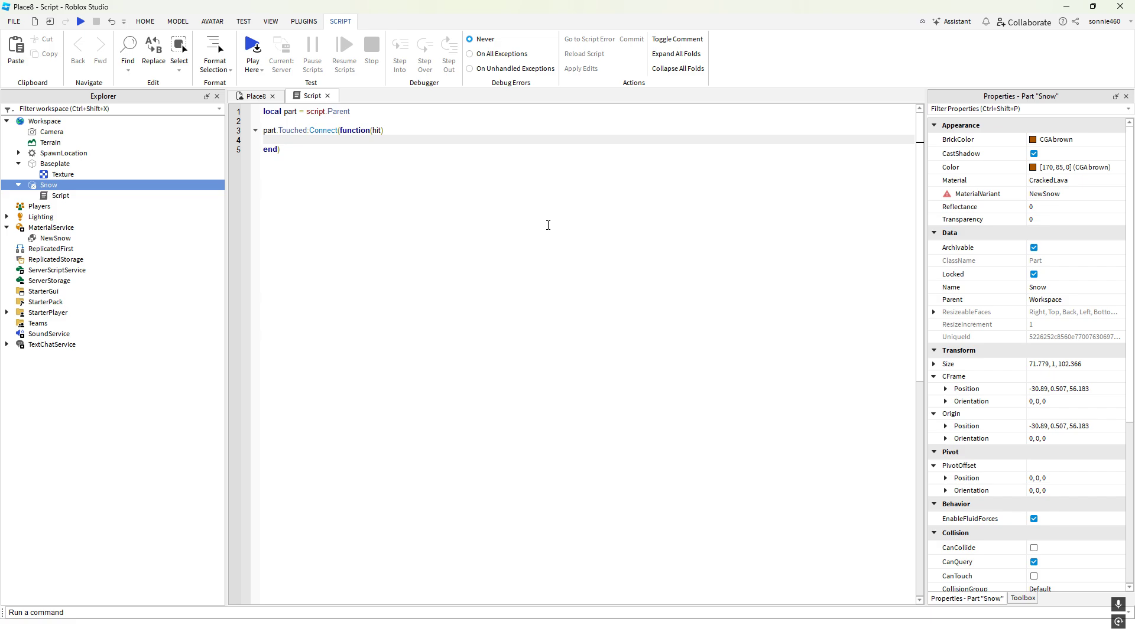
pyautogui.press('Up')
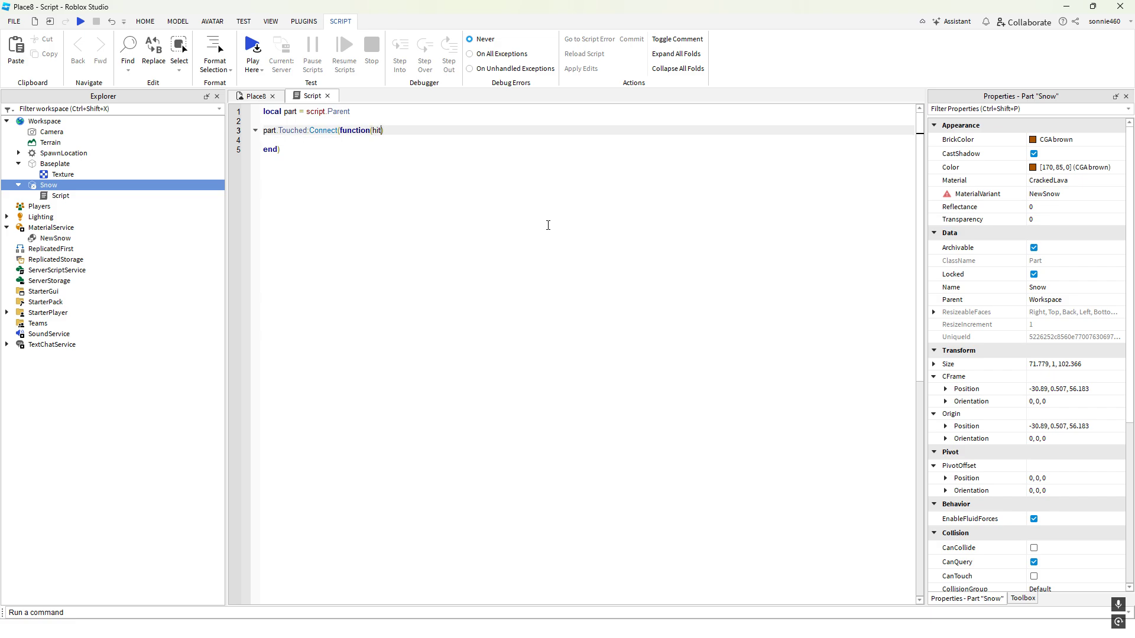
pyautogui.press('Down')
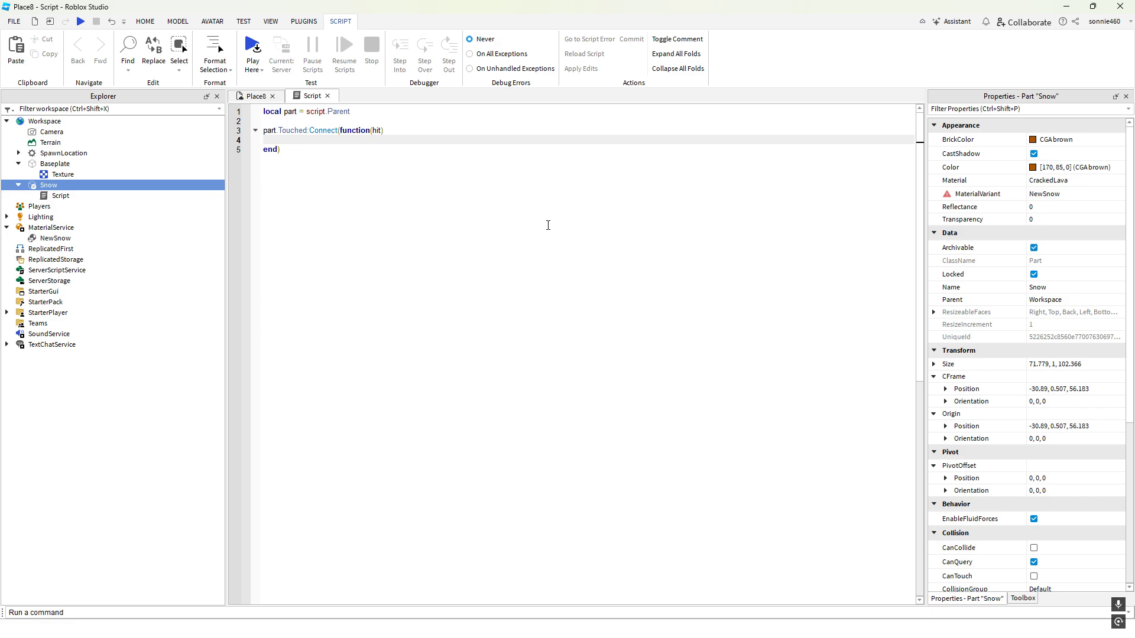
# Inside the Touched function, add the condition if hit.Parent:FindFirstChild("Humanoid") then
pyautogui.write('if hit.Parent:')
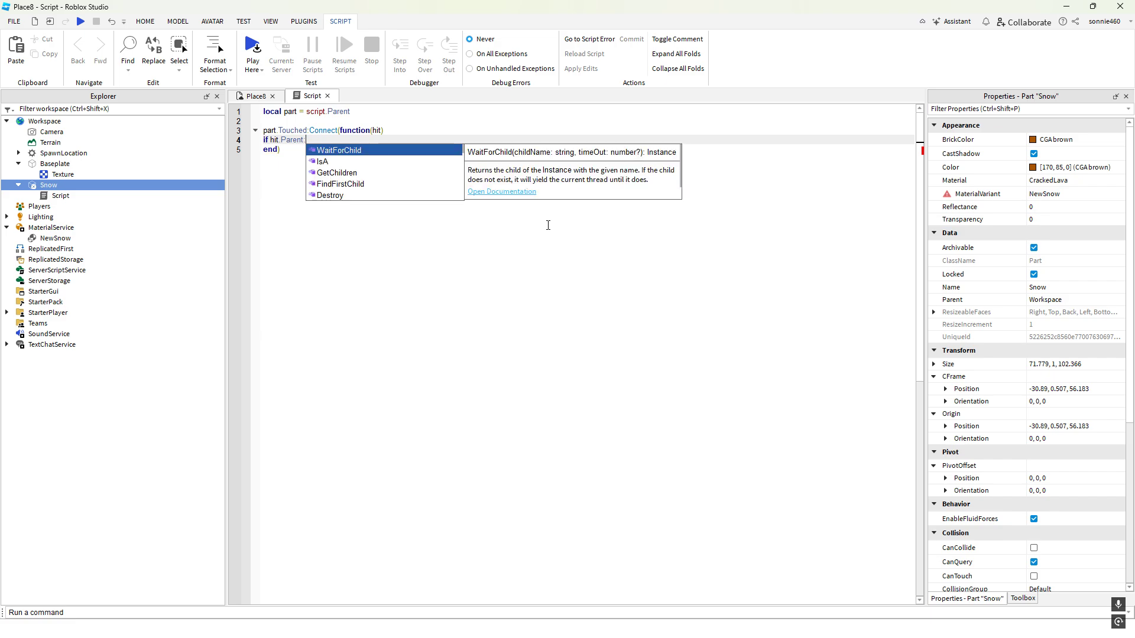
pyautogui.write('FindFirstChild("Humanoid")')
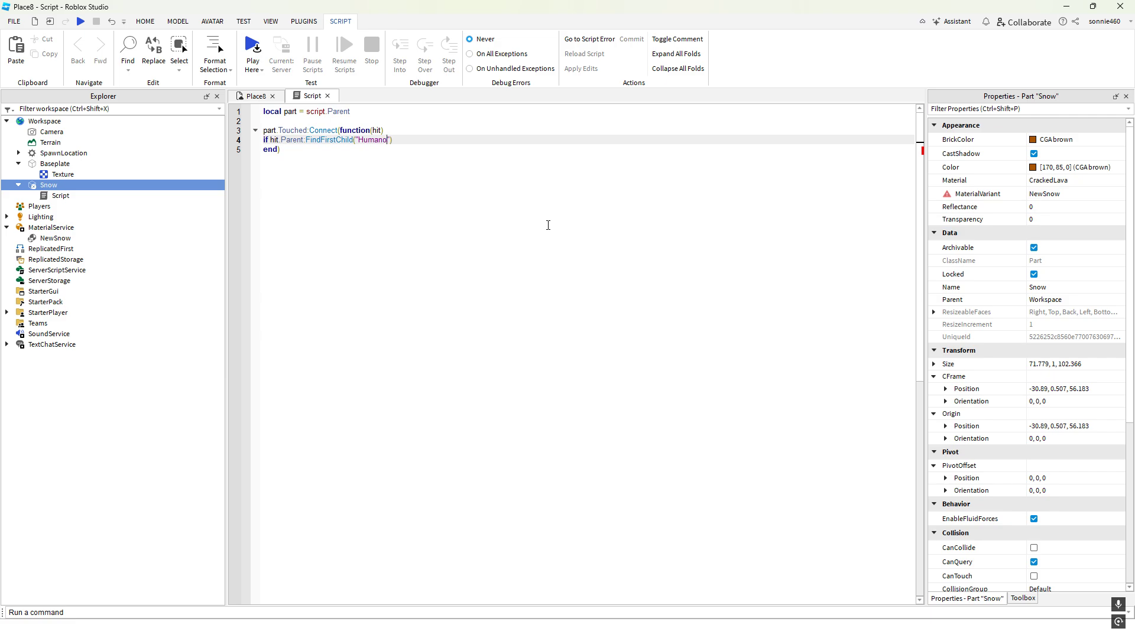
pyautogui.write(' then')
pyautogui.press('Return')
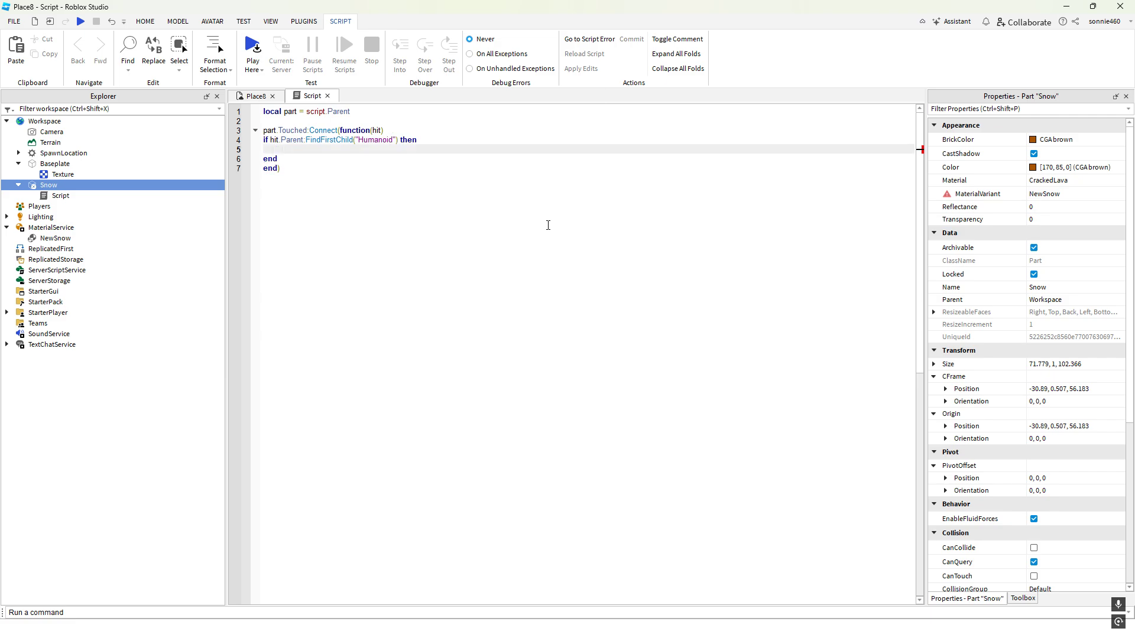
# Inside the if block, add the line hit.Humanoid:TakeDamage(10)
pyautogui.write('hit:')
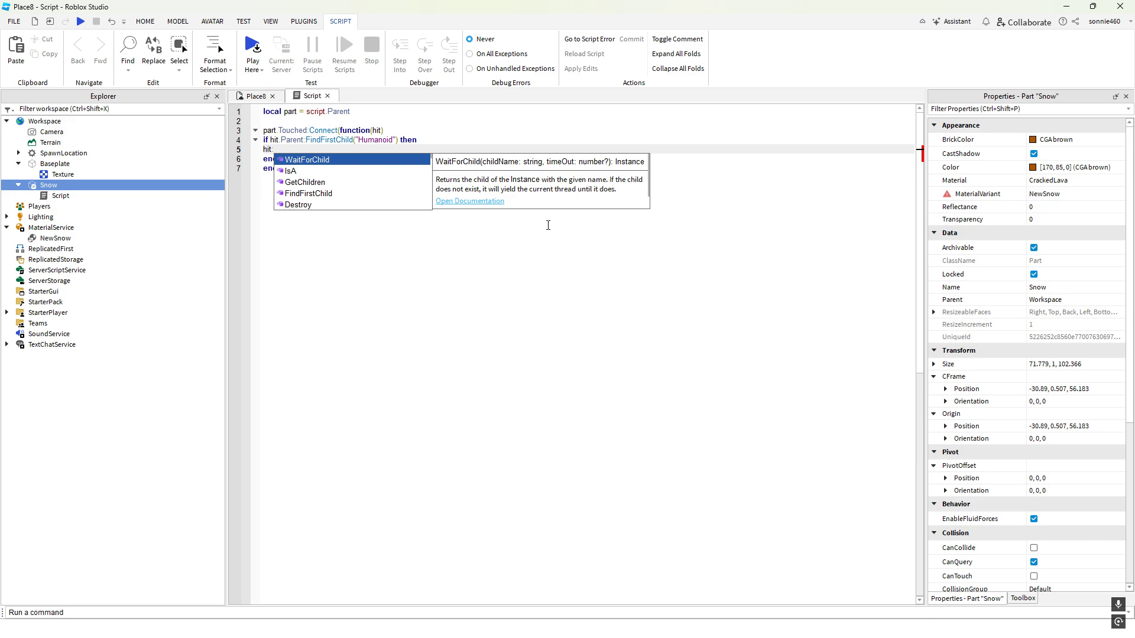
pyautogui.press('BackSpace')
pyautogui.write('.Humanoid')
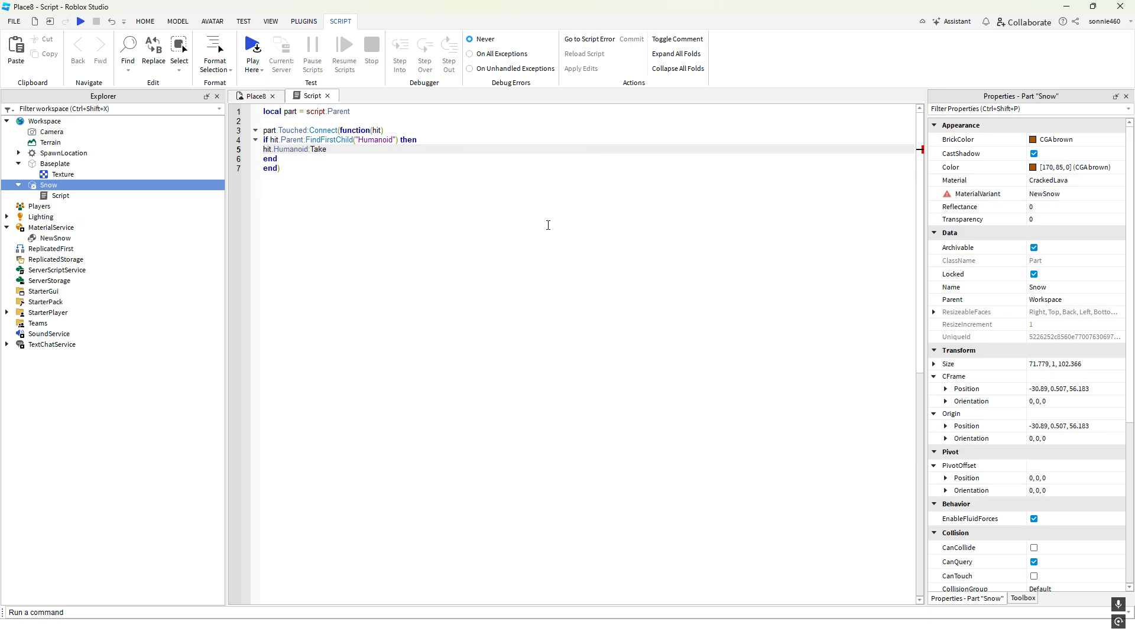
pyautogui.write('(10)')
pyautogui.click(399, 168)
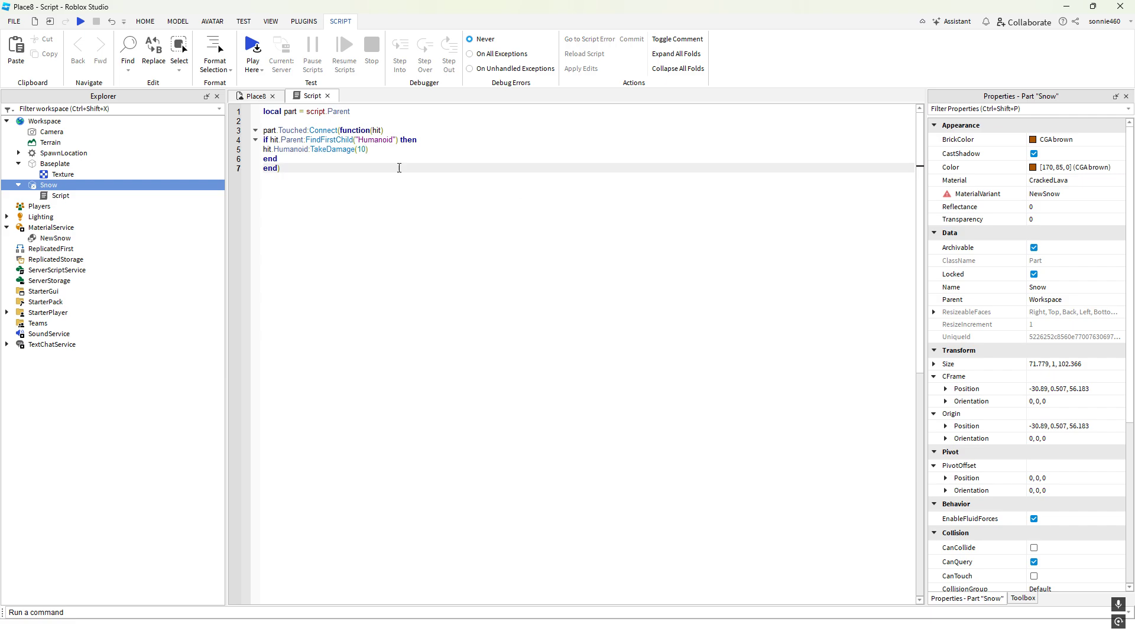
# Return to the Place8 viewport and turn on CanTouch for the Snow part
pyautogui.click(255, 97)
pyautogui.click(404, 363)
pyautogui.moveTo(404, 363); pyautogui.dragTo(483, 335, button='right')
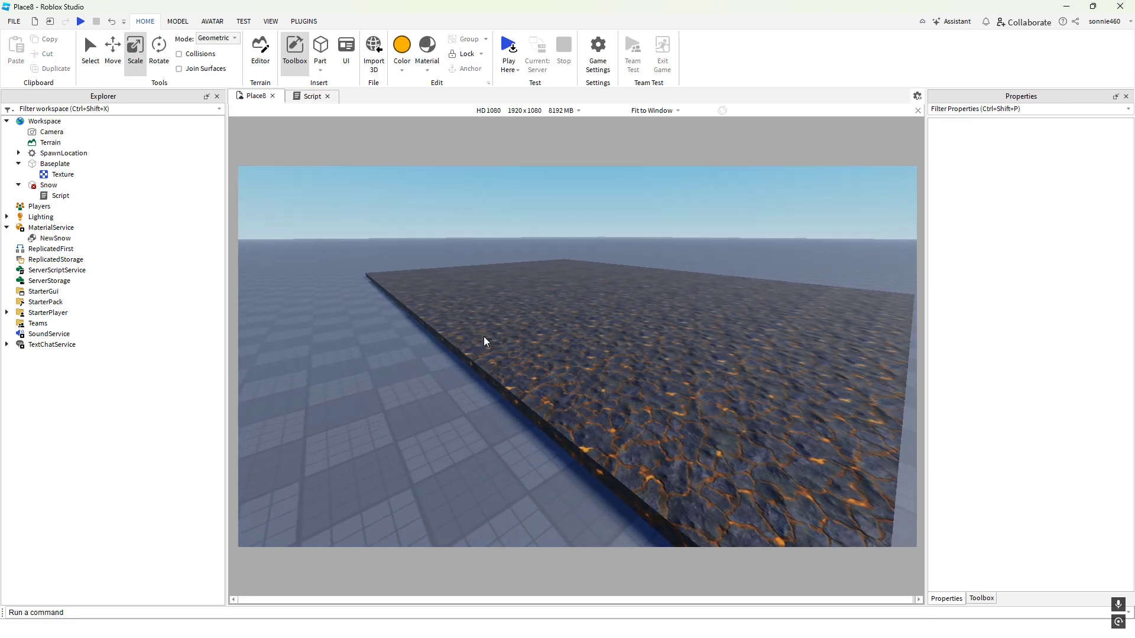
pyautogui.click(48, 185)
pyautogui.moveTo(392, 400); pyautogui.dragTo(393, 400, button='right')
pyautogui.scroll(-3, 1005, 390)
pyautogui.click(1048, 463)
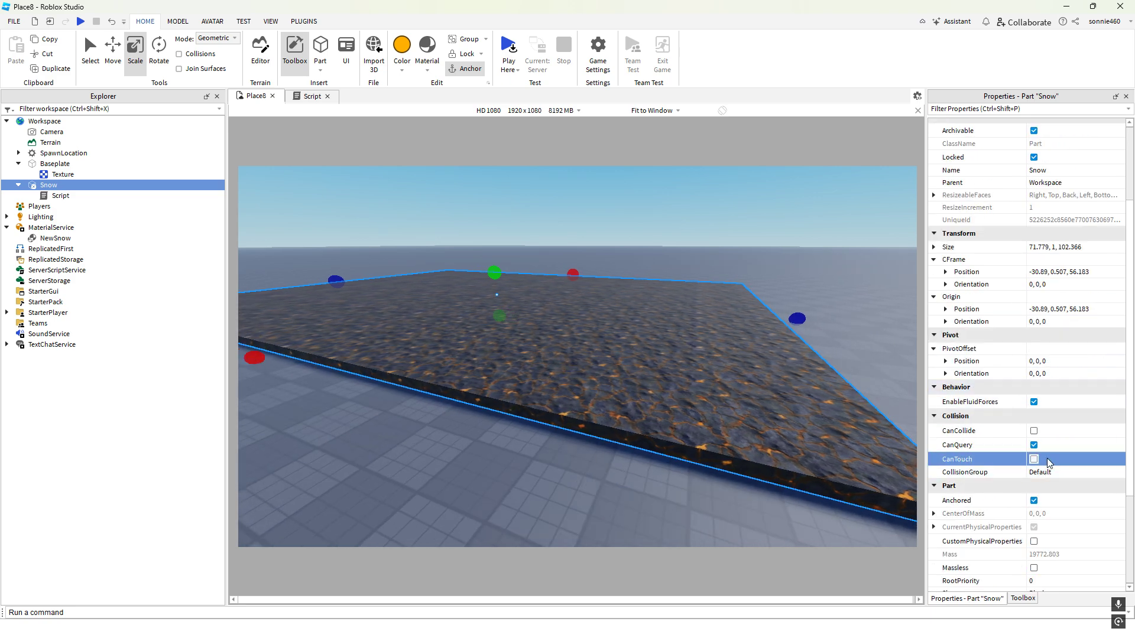
# Playtest from the current camera position and walk the character onto the lava slab and back off
pyautogui.moveTo(598, 466); pyautogui.dragTo(551, 471, button='right')
pyautogui.click(551, 472)
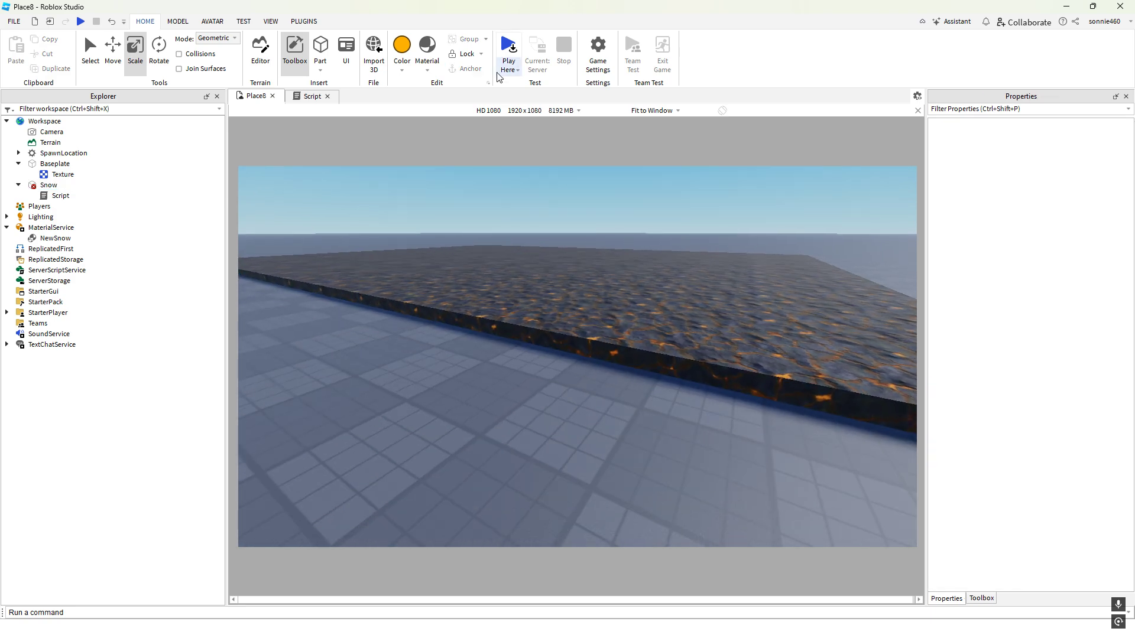
pyautogui.click(504, 52)
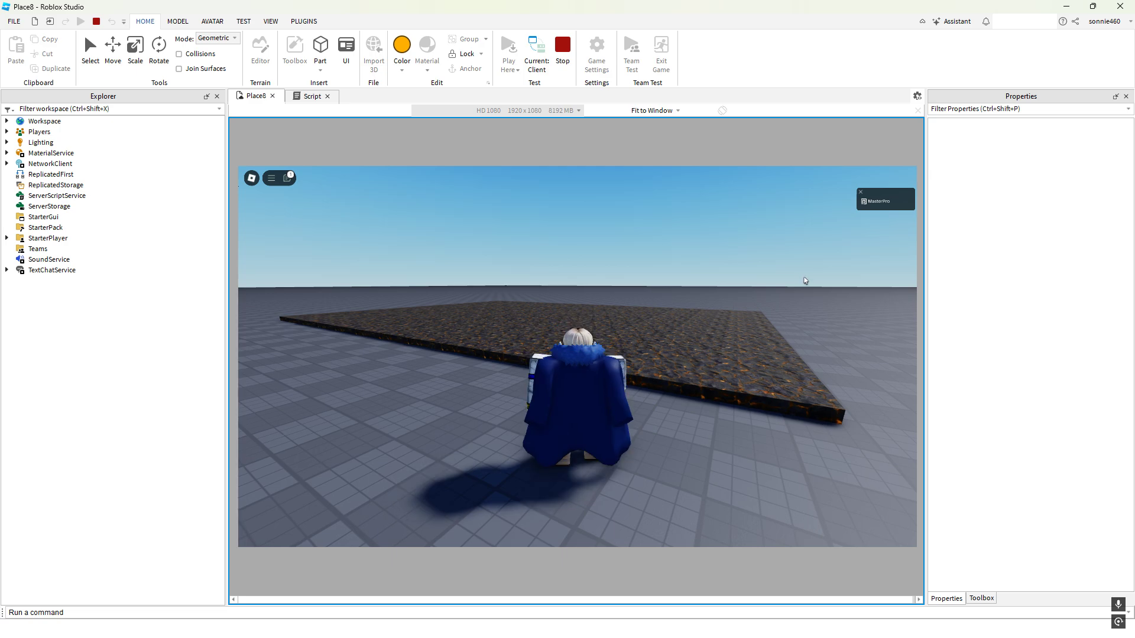
pyautogui.press('w')
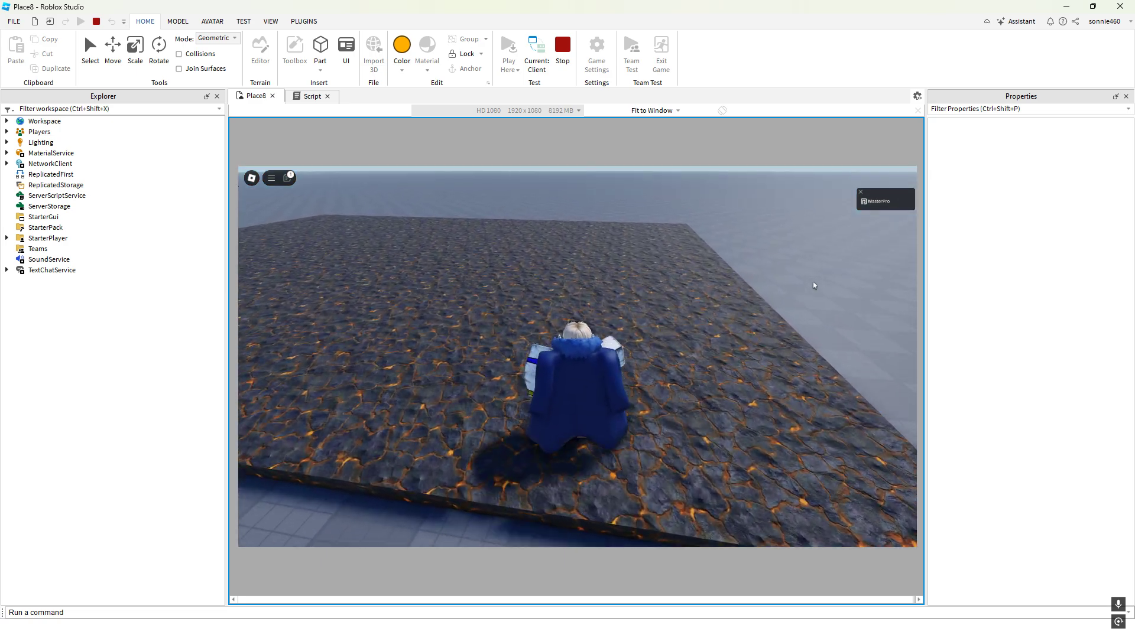
pyautogui.press('s')
# Show the Output window to check the script's messages and stop the playtest
pyautogui.click(270, 21)
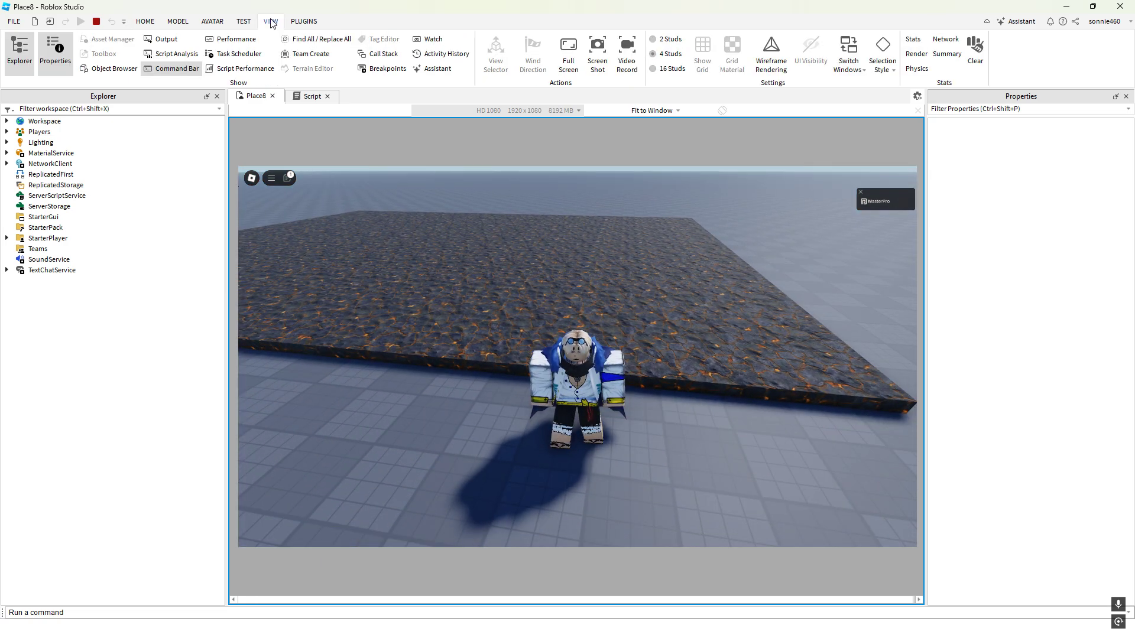
pyautogui.click(166, 38)
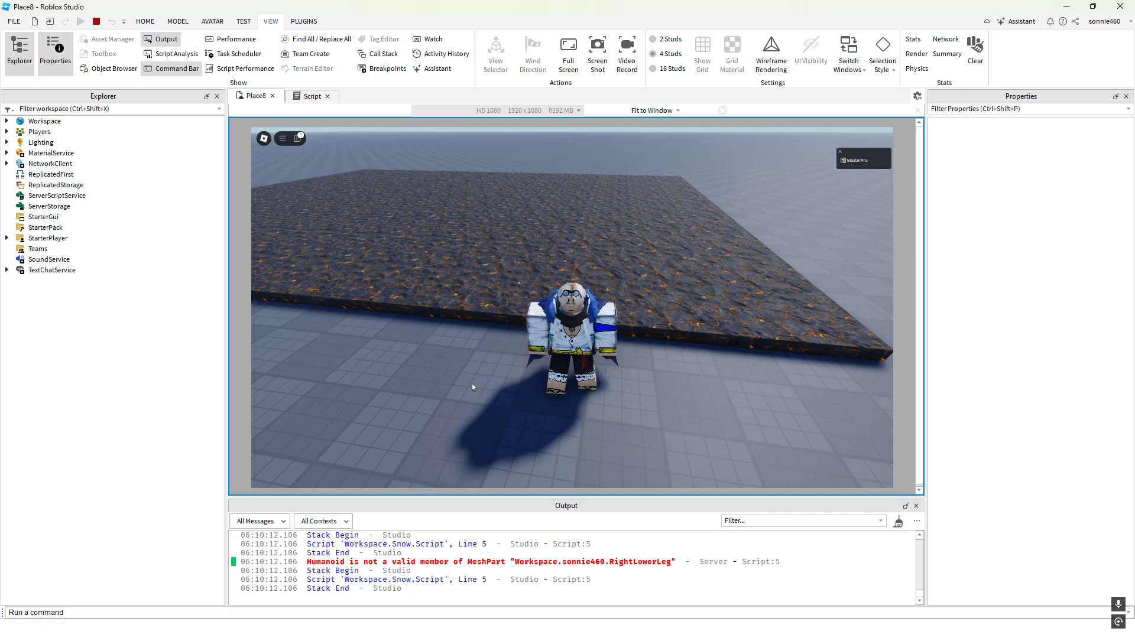
pyautogui.press('w')
pyautogui.press('a')
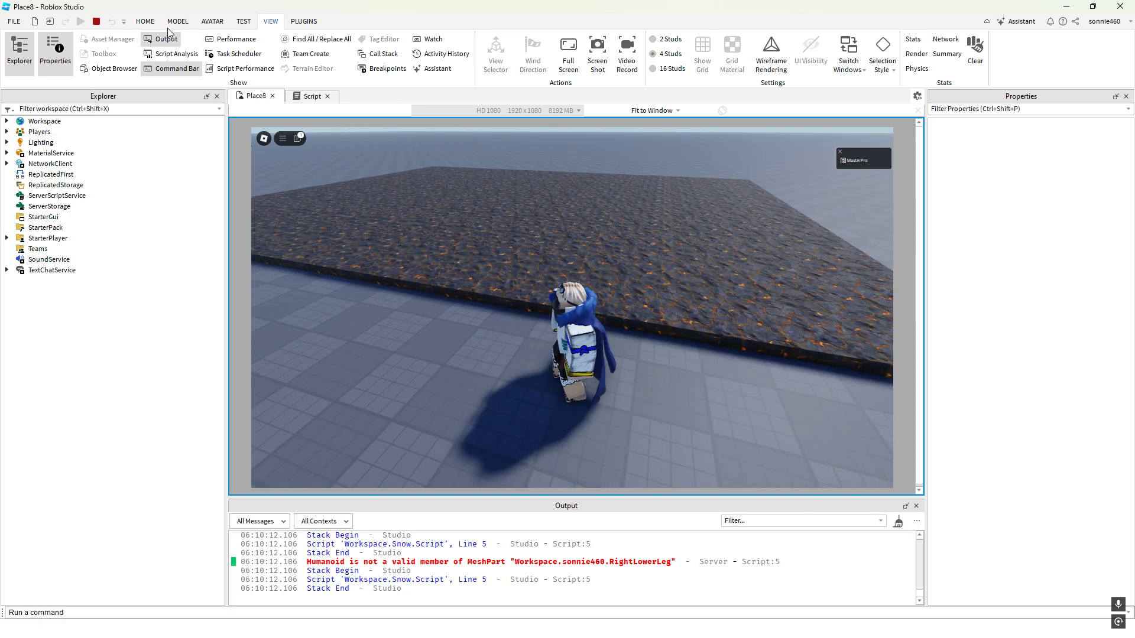
pyautogui.click(155, 23)
pyautogui.click(562, 46)
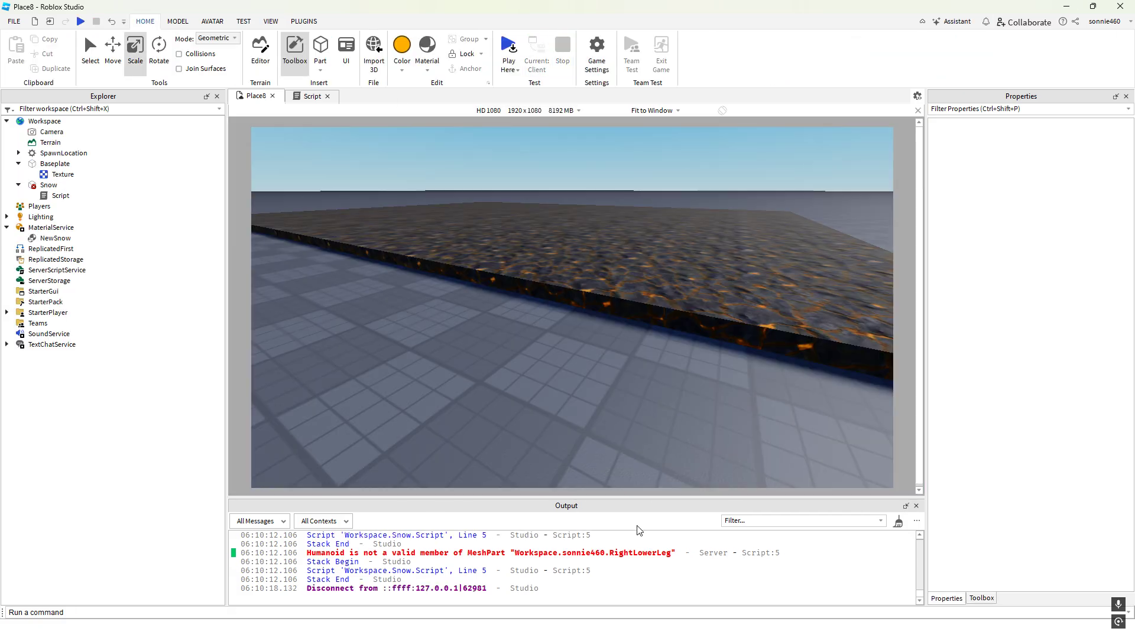
# Reopen the script and examine the hit.Parent condition and the damage line against the errors in the Output window
pyautogui.moveTo(641, 497)
pyautogui.mouseDown()
pyautogui.moveTo(651, 453)
pyautogui.moveTo(656, 495)
pyautogui.mouseUp()
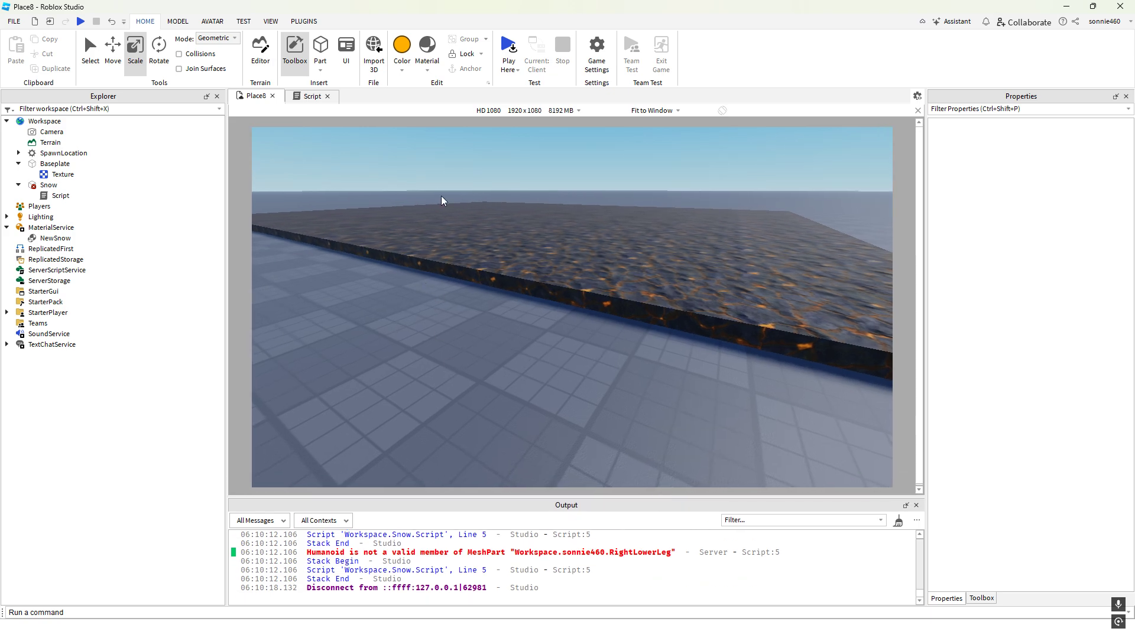
pyautogui.click(312, 97)
pyautogui.click(385, 150)
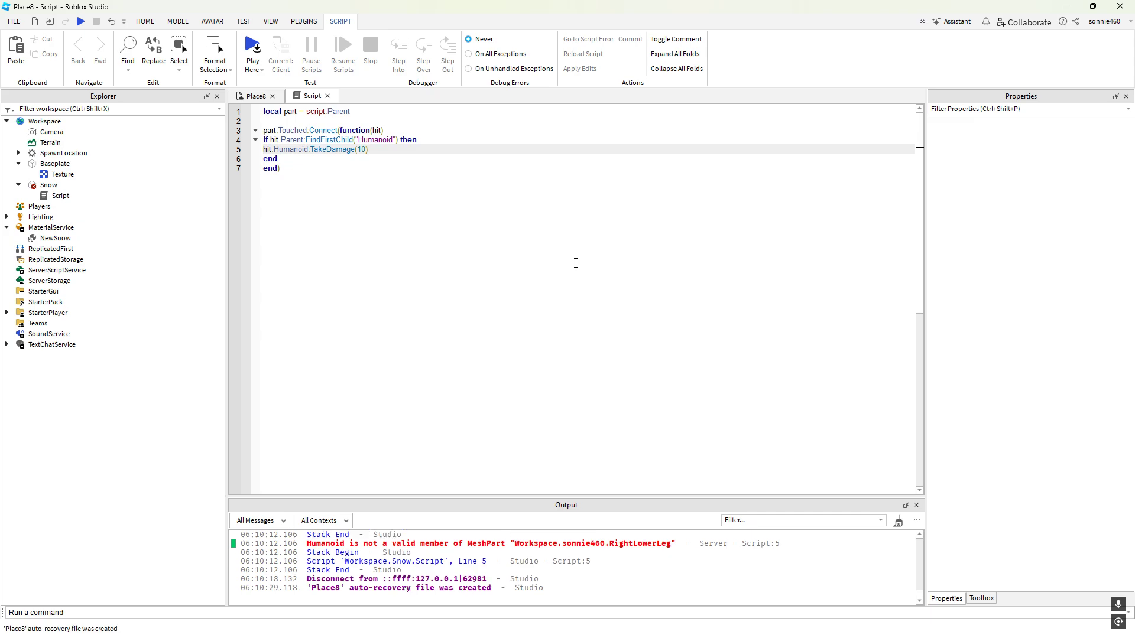
pyautogui.press('Home')
pyautogui.press('Up')
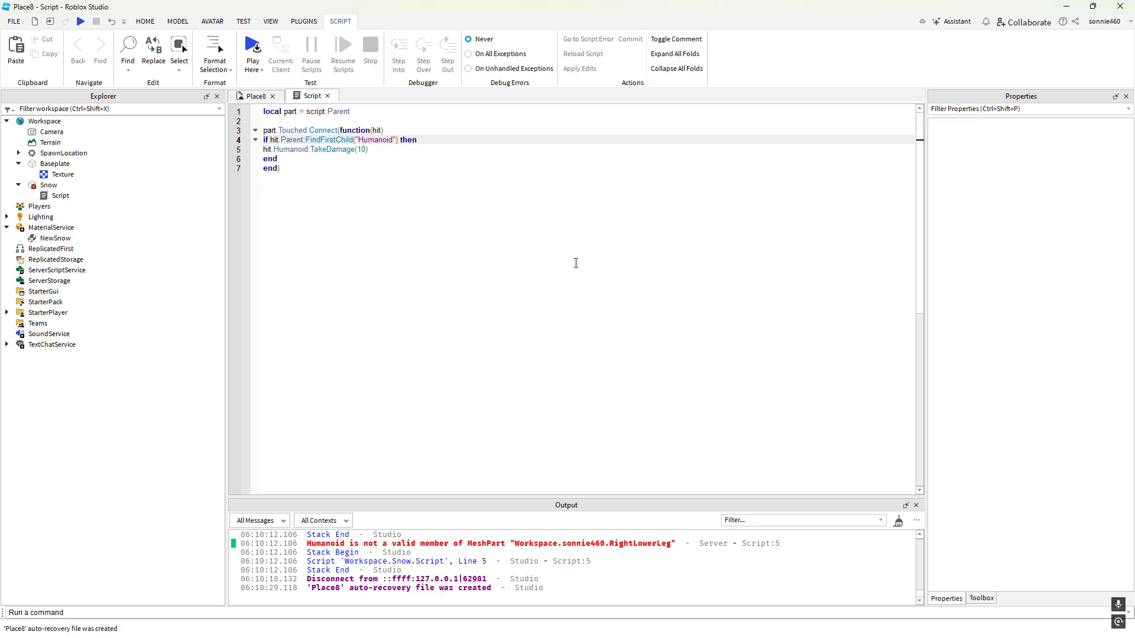
pyautogui.press('End')
pyautogui.press('Left')
pyautogui.press('Left')
pyautogui.press('Left')
pyautogui.press('Left')
pyautogui.press('Left')
pyautogui.press('Left')
pyautogui.press('Left')
pyautogui.press('Left')
pyautogui.press('Left')
pyautogui.press('Left')
pyautogui.press('Left')
pyautogui.press('Left')
pyautogui.press('Left')
pyautogui.press('Left')
pyautogui.press('Left')
pyautogui.press('Left')
pyautogui.press('Left')
pyautogui.press('Left')
pyautogui.press('Left')
pyautogui.press('Left')
pyautogui.press('Left')
pyautogui.press('Left')
pyautogui.press('Left')
pyautogui.press('Left')
pyautogui.press('Left')
pyautogui.press('Left')
pyautogui.press('Left')
pyautogui.press('Left')
pyautogui.press('Left')
pyautogui.press('Left')
pyautogui.press('Left')
pyautogui.press('Left')
pyautogui.press('Left')
pyautogui.press('Left')
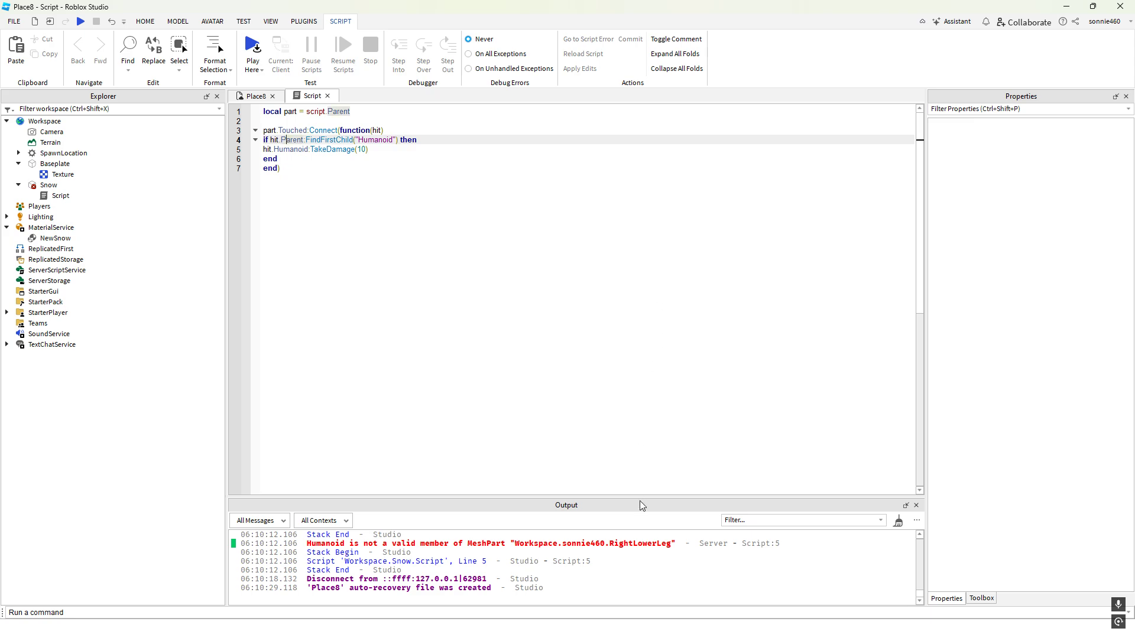
pyautogui.moveTo(642, 499); pyautogui.dragTo(643, 477)
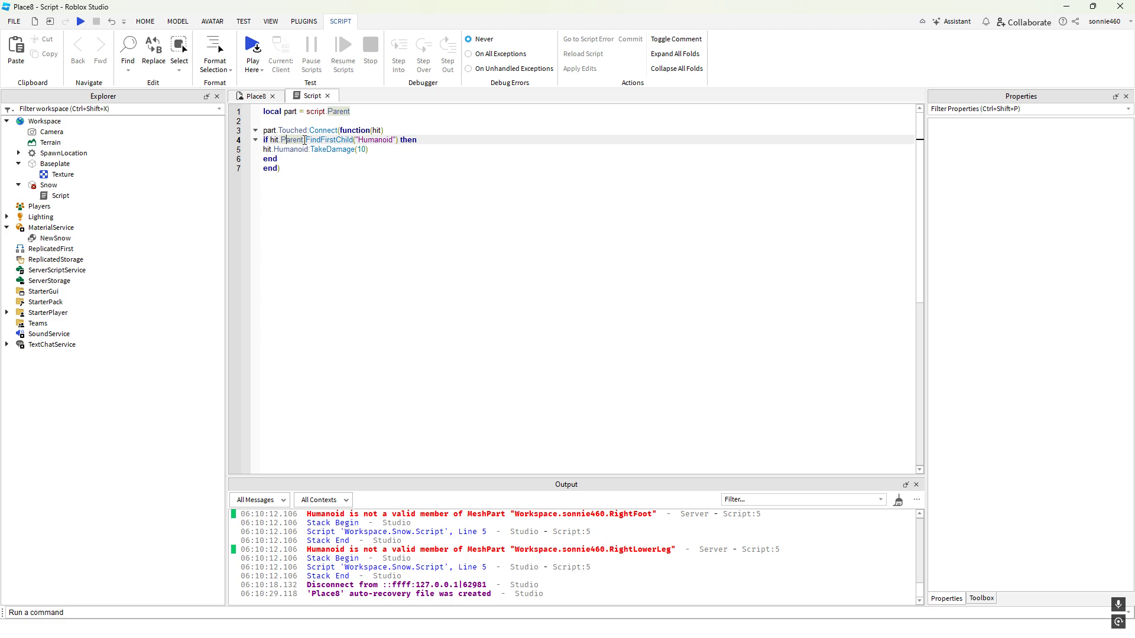
# Correct the damage line to hit.Parent.Humanoid:TakeDamage(10)
pyautogui.click(291, 148)
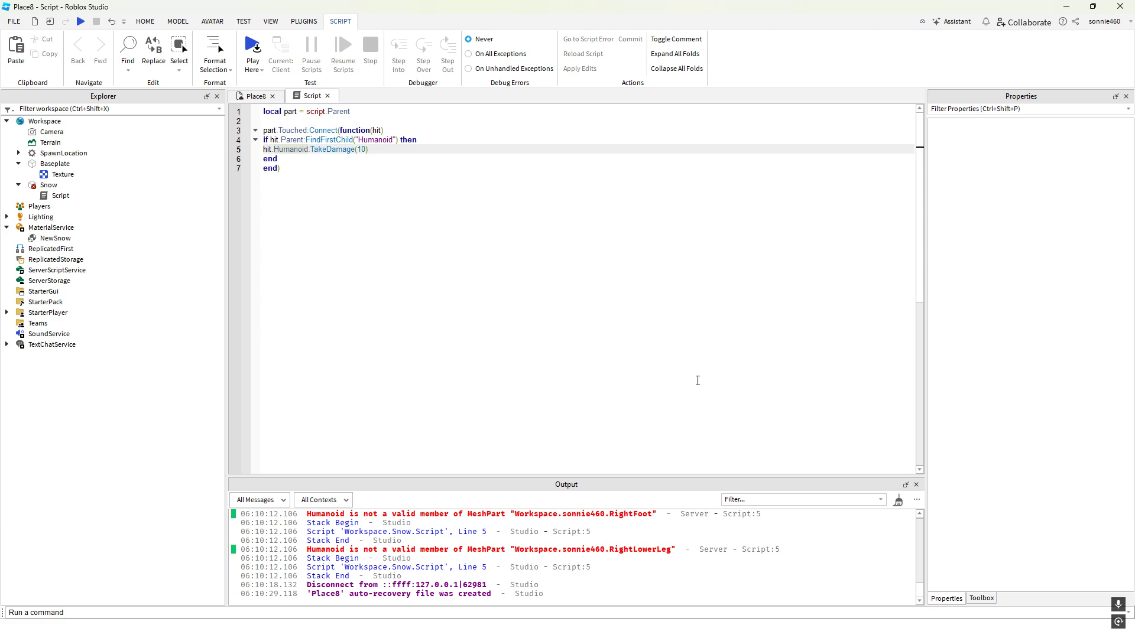
pyautogui.press('Left')
pyautogui.press('Left')
pyautogui.press('Left')
pyautogui.write('.Parent.')
pyautogui.click(554, 303)
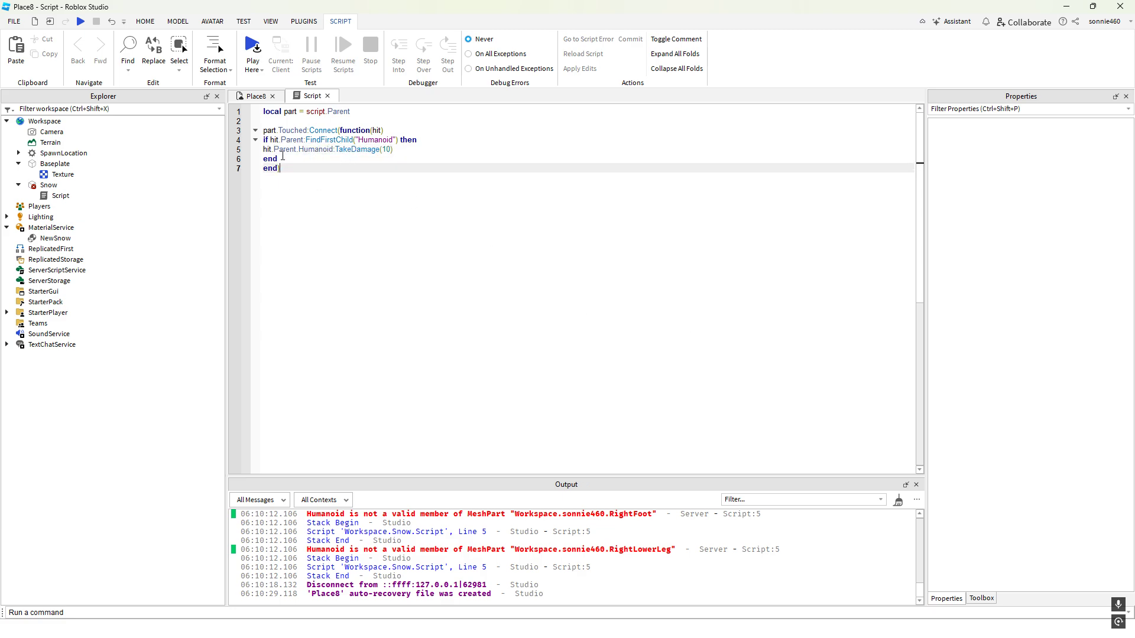
# Playtest the corrected script by walking the character on and off the lava slab, and end the test
pyautogui.click(255, 49)
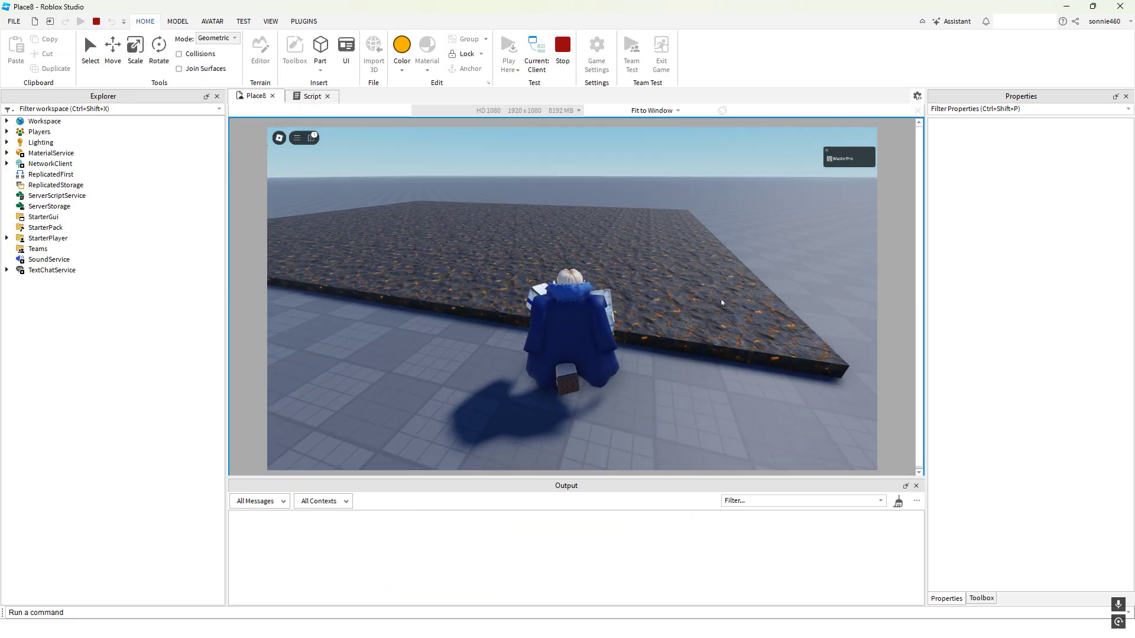
pyautogui.press('w')
pyautogui.press('s')
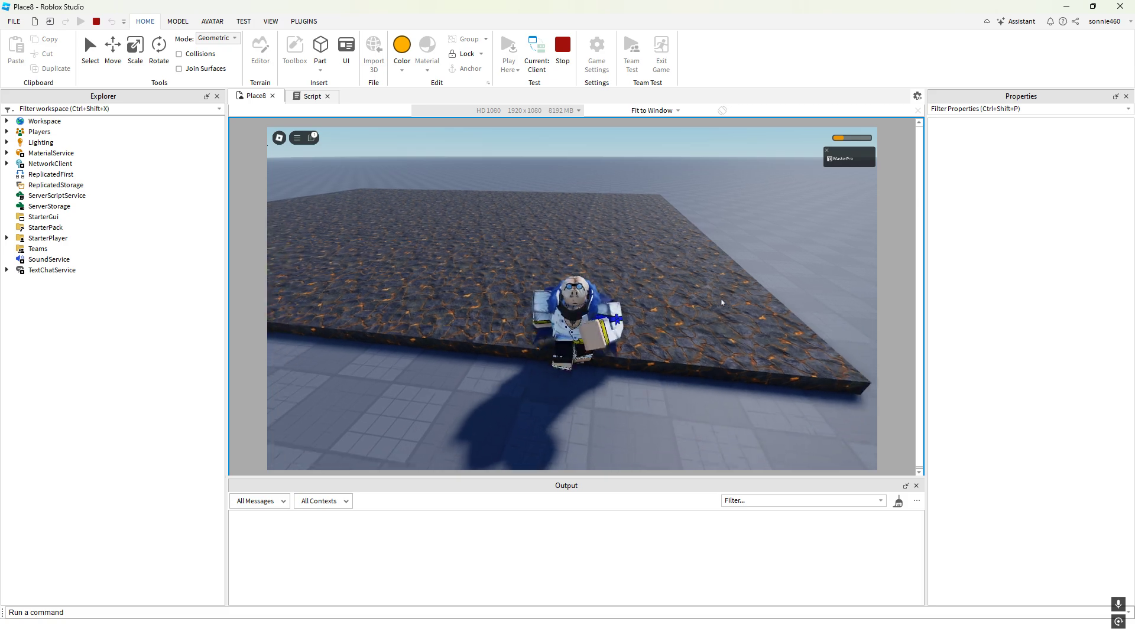
pyautogui.press('w')
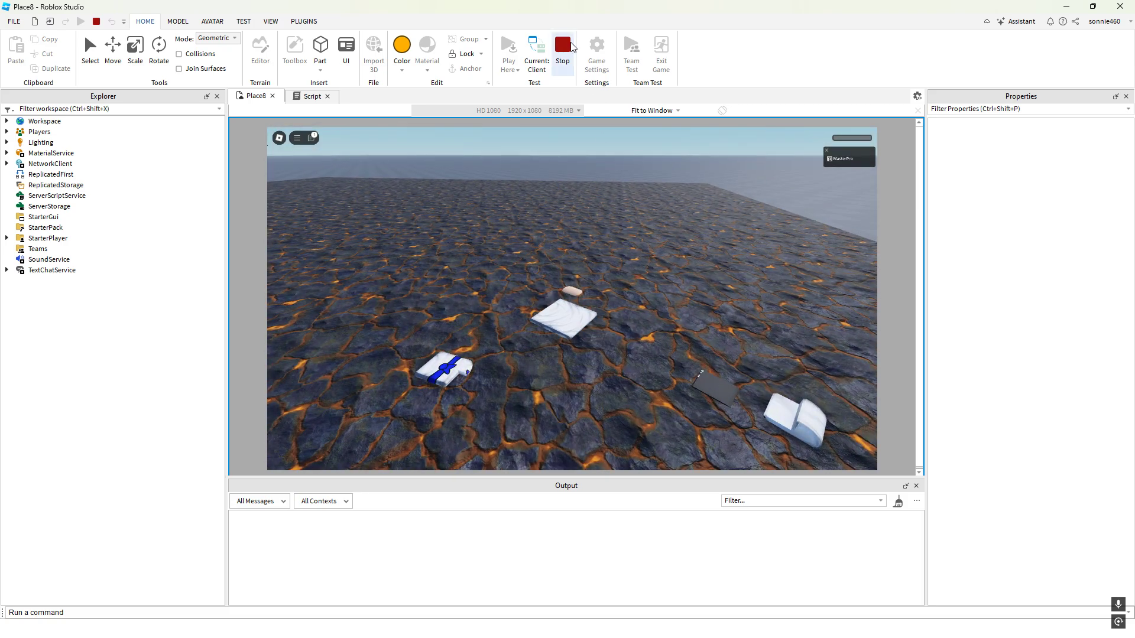
pyautogui.click(569, 46)
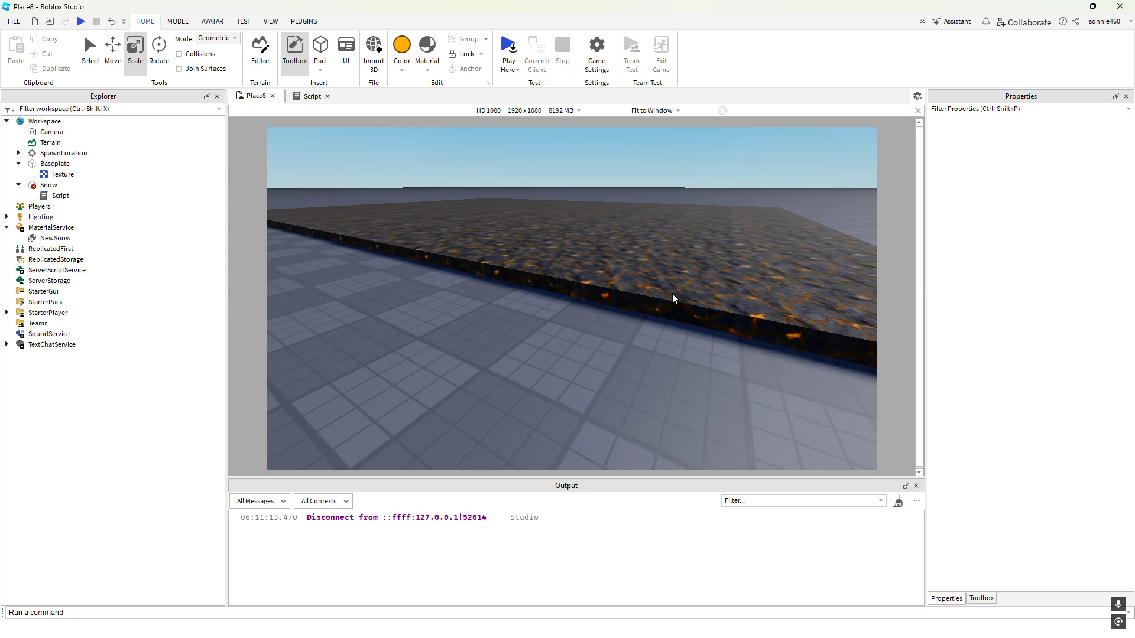
# Start a playtest with the character standing on the lava slab and walk forward in short steps to check the damage
pyautogui.press('e')
pyautogui.press('w')
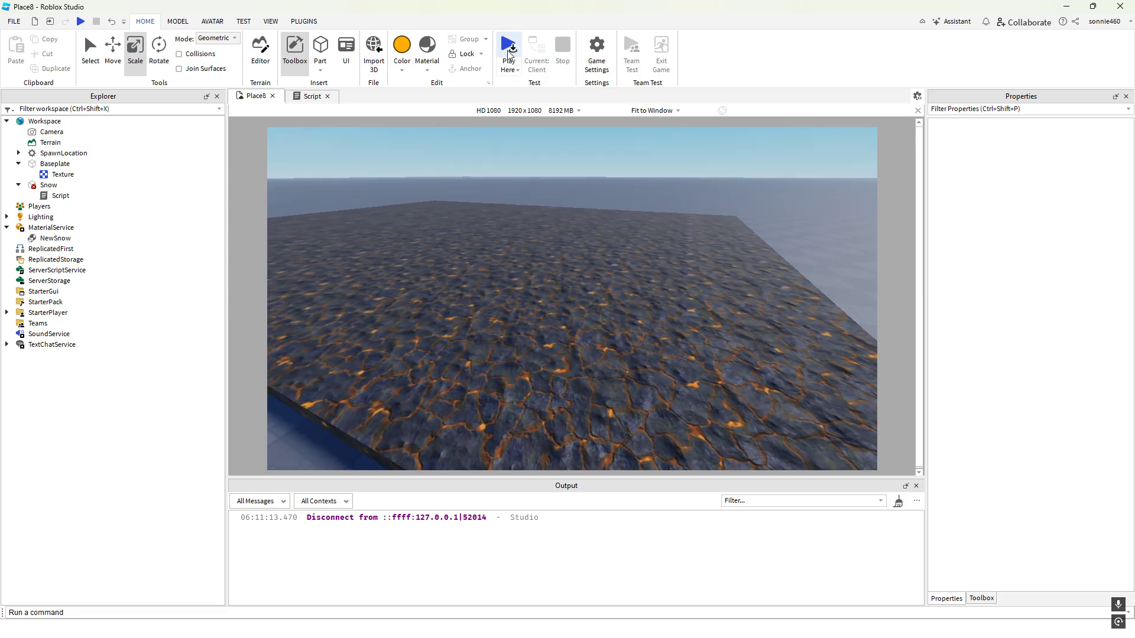
pyautogui.press('q')
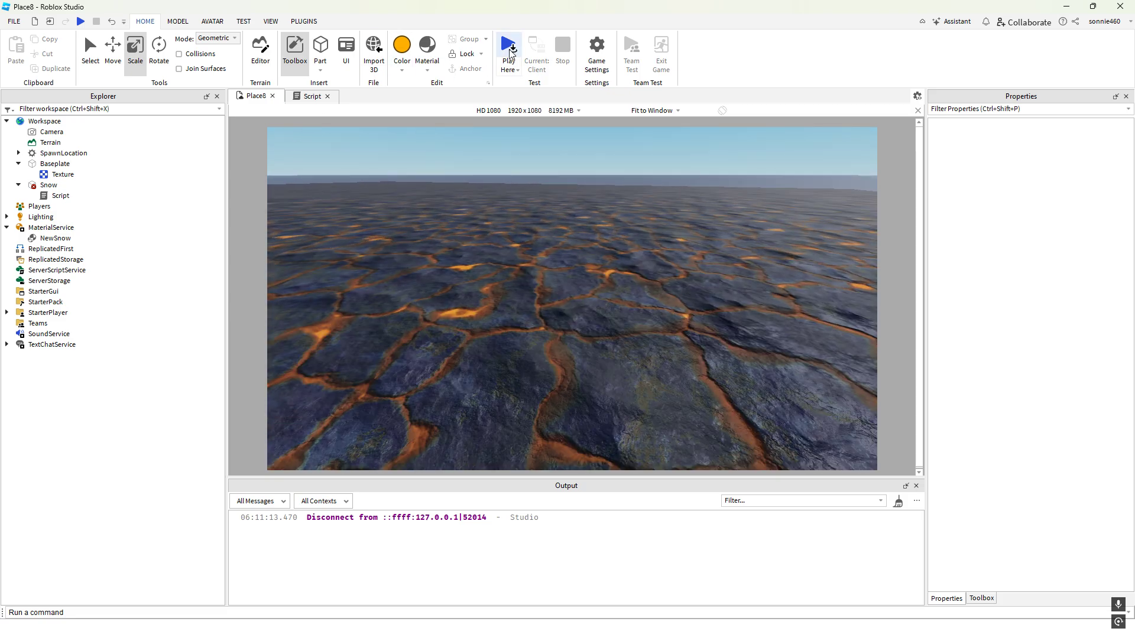
pyautogui.click(510, 50)
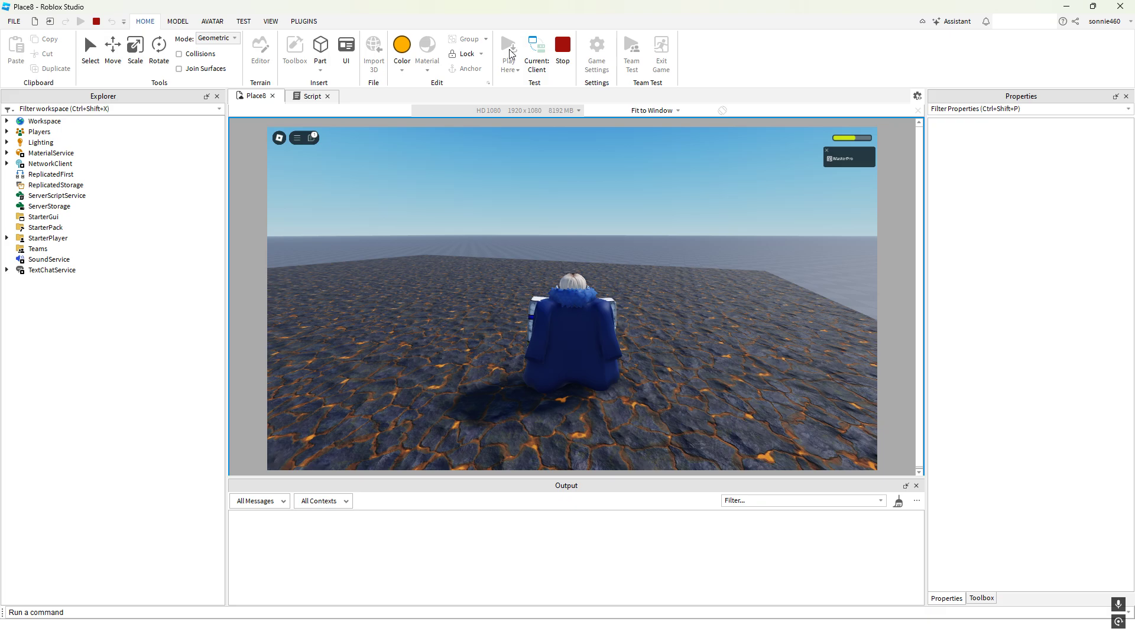
pyautogui.moveTo(735, 317); pyautogui.dragTo(733, 313, button='right')
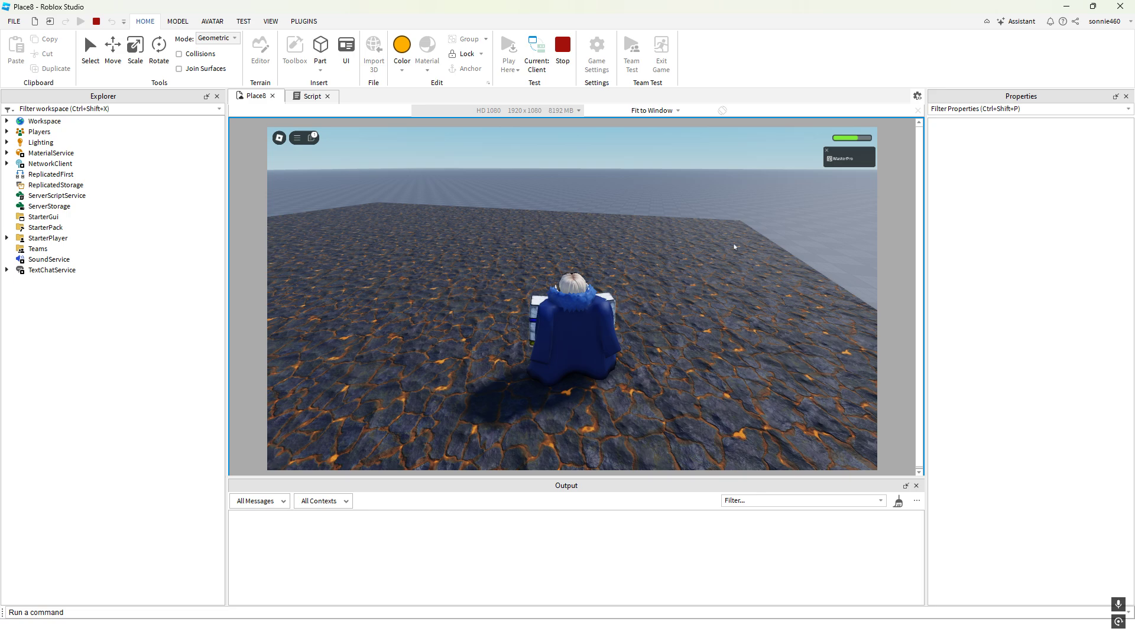
pyautogui.moveTo(735, 250); pyautogui.dragTo(735, 251, button='right')
pyautogui.press('w')
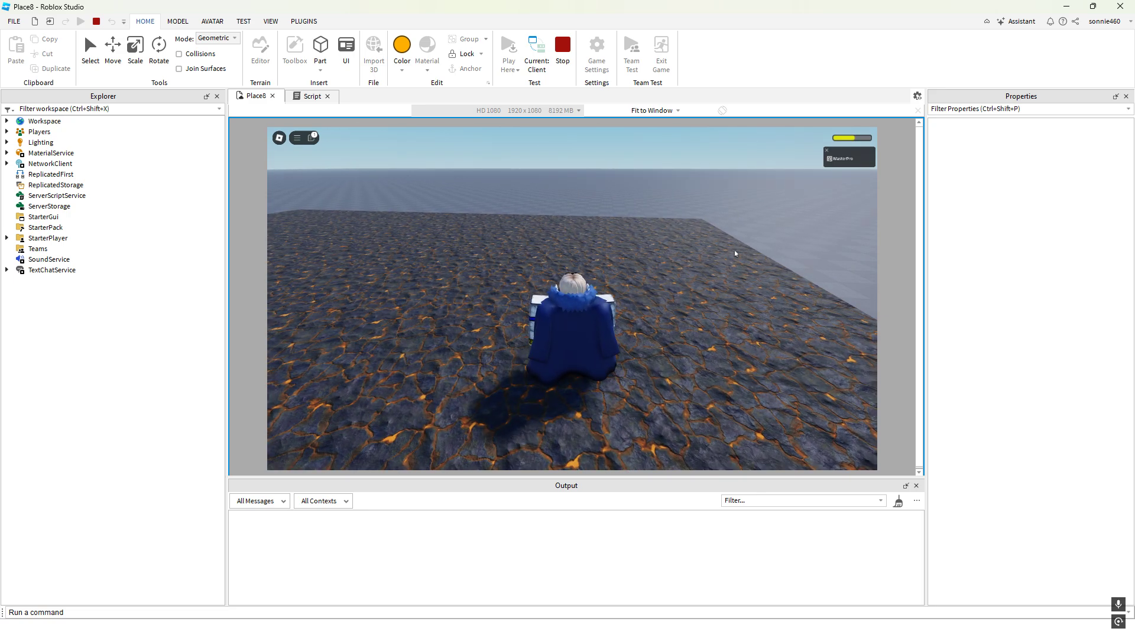
pyautogui.press('w')
pyautogui.press('w')
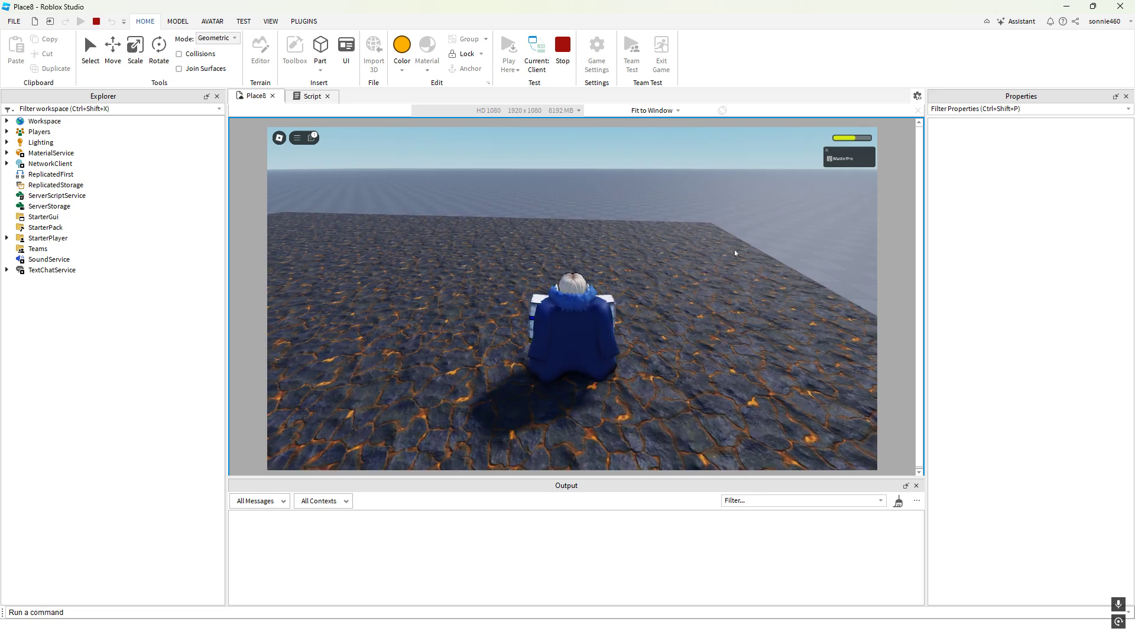
pyautogui.press('w')
pyautogui.press('w')
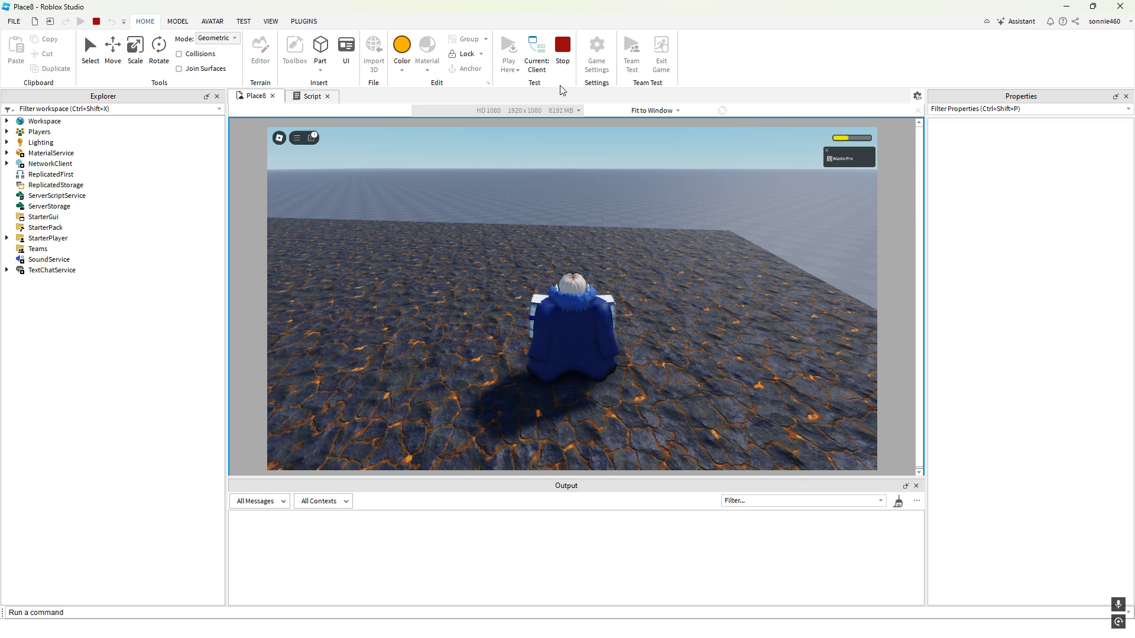
# Switch the playtest to the server view, turn off CanTouch on the Snow part, and return to the client view
pyautogui.click(532, 45)
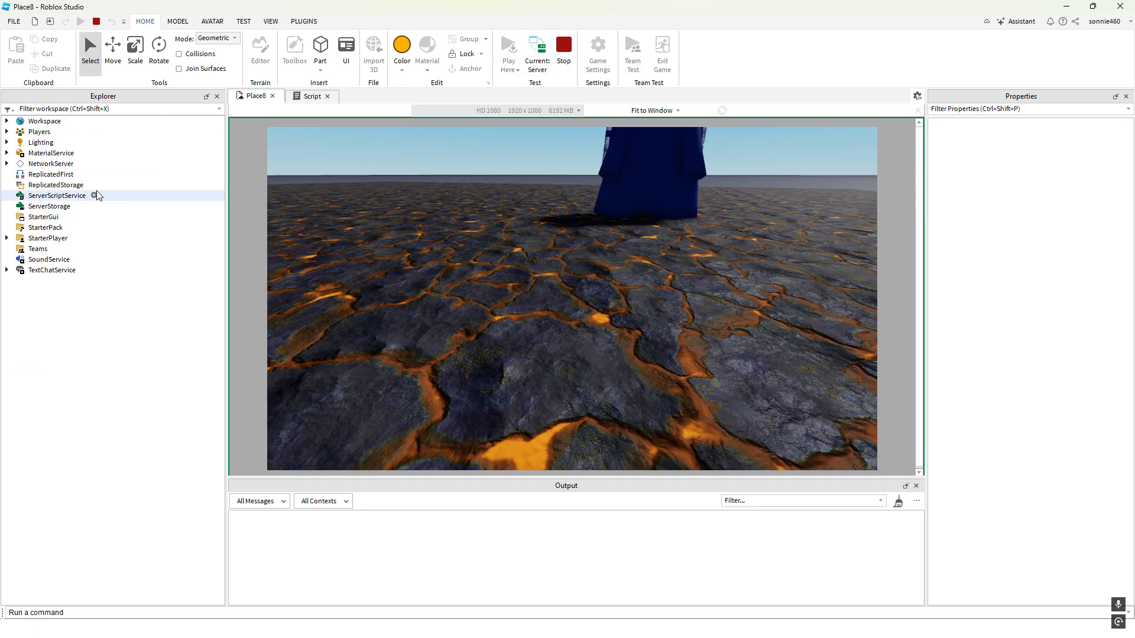
pyautogui.click(7, 121)
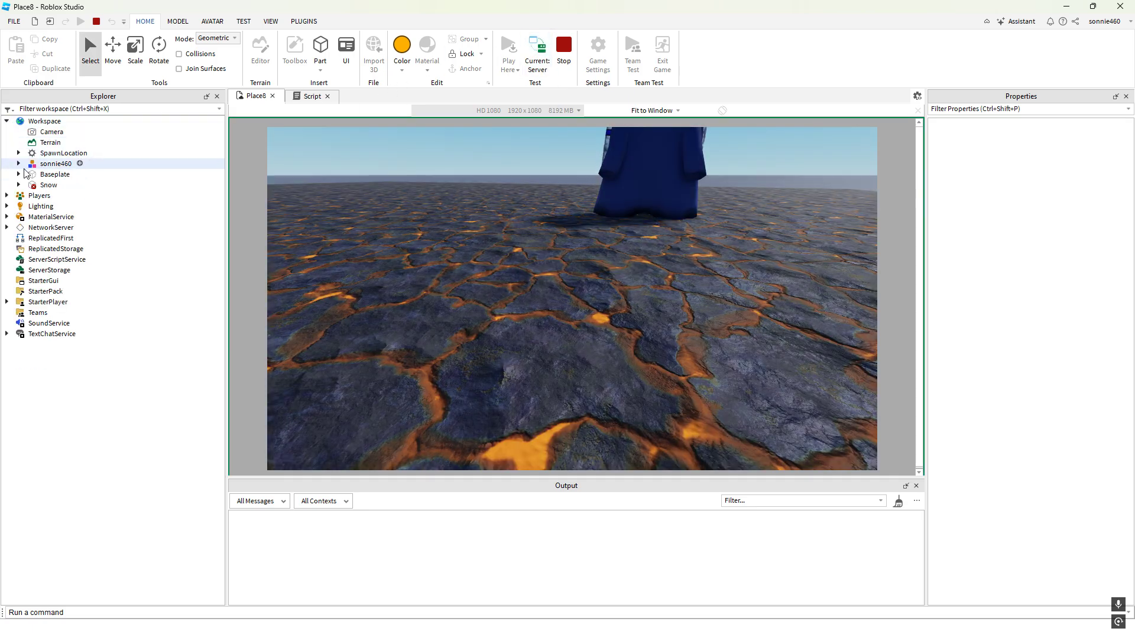
pyautogui.click(33, 187)
pyautogui.scroll(-3, 1047, 486)
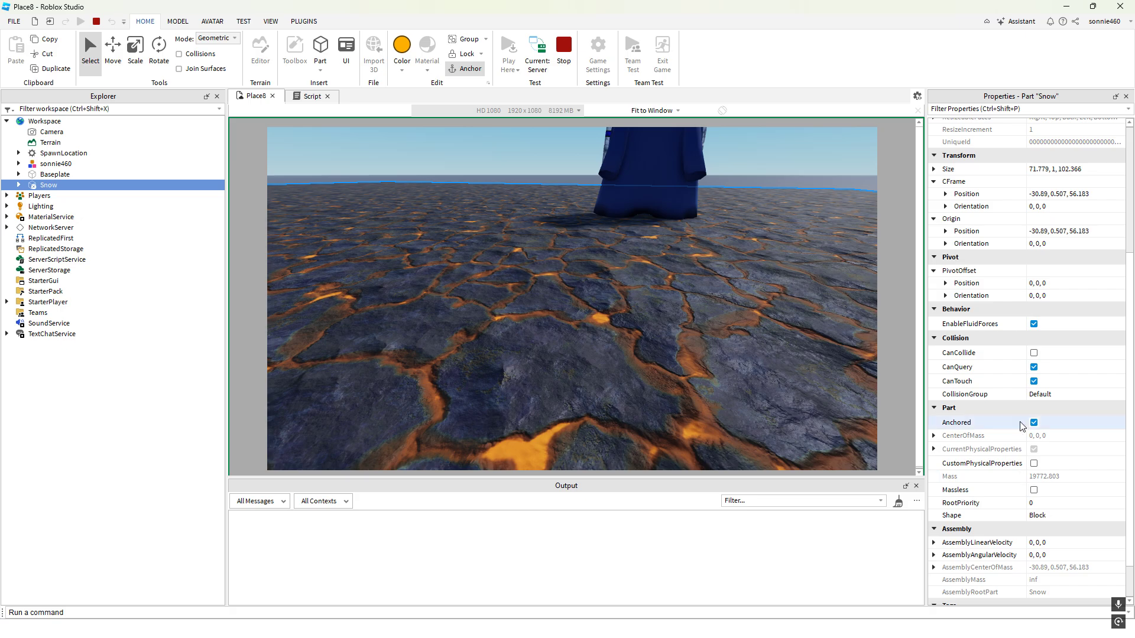
pyautogui.click(1033, 381)
pyautogui.scroll(3, 1049, 390)
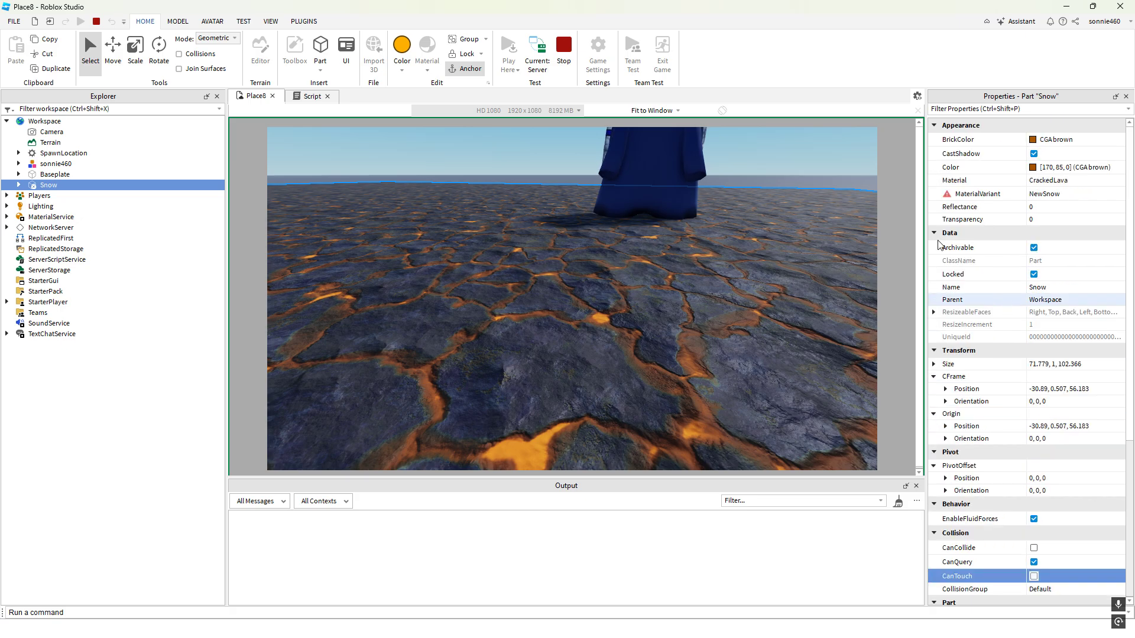
pyautogui.click(537, 52)
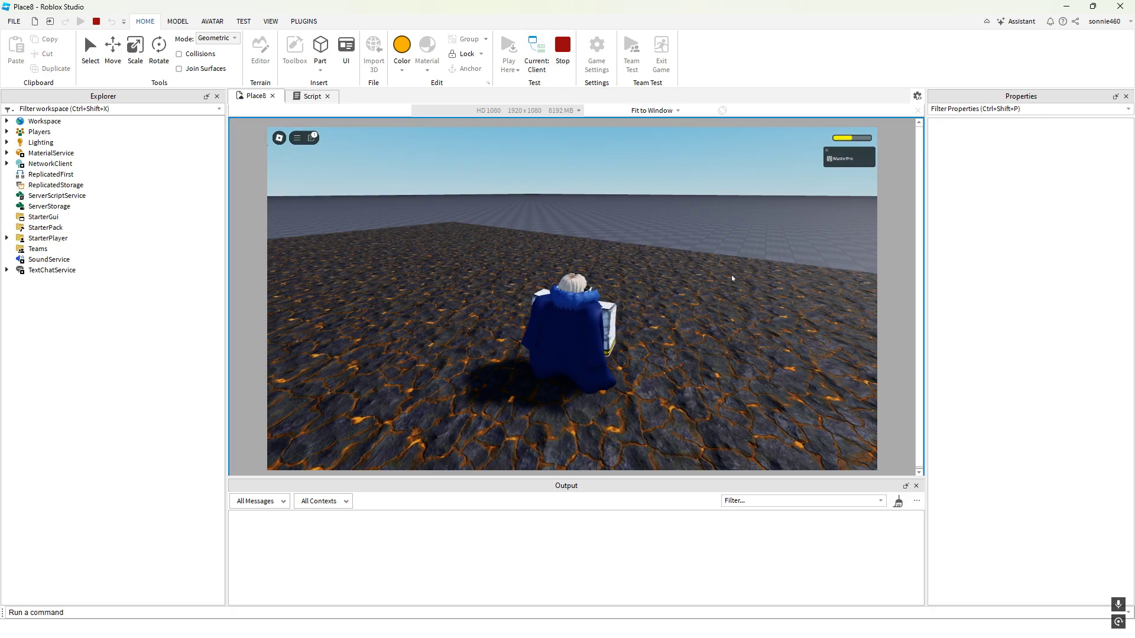
# Walk the character back and forth on the lava slab and jump to check for damage with CanTouch off
pyautogui.press('s')
pyautogui.press('w')
pyautogui.press('s')
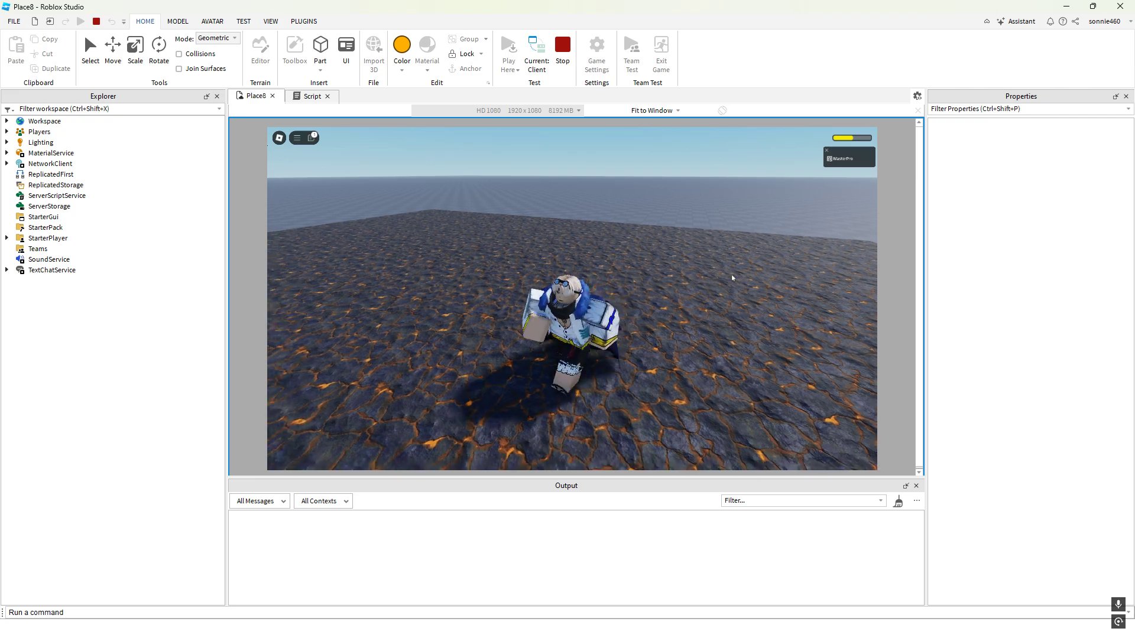
pyautogui.press('w')
pyautogui.press('s')
pyautogui.press('d')
pyautogui.press('w')
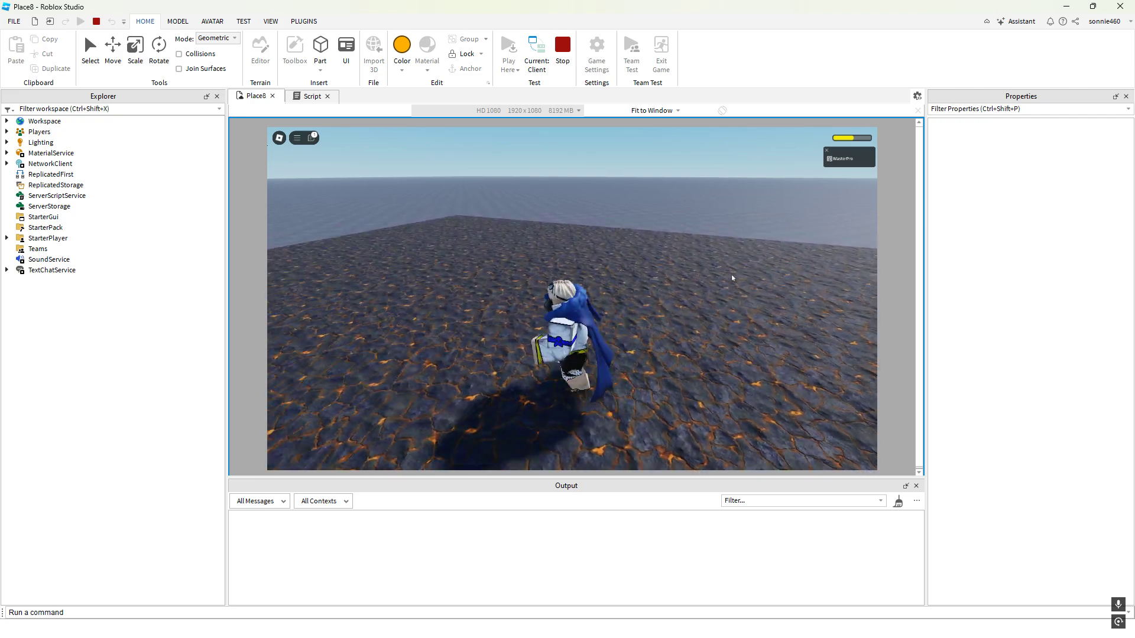
pyautogui.press('space')
# Check the damage script, resume walking and jumping the character on the lava slab, and end the playtest
pyautogui.click(310, 99)
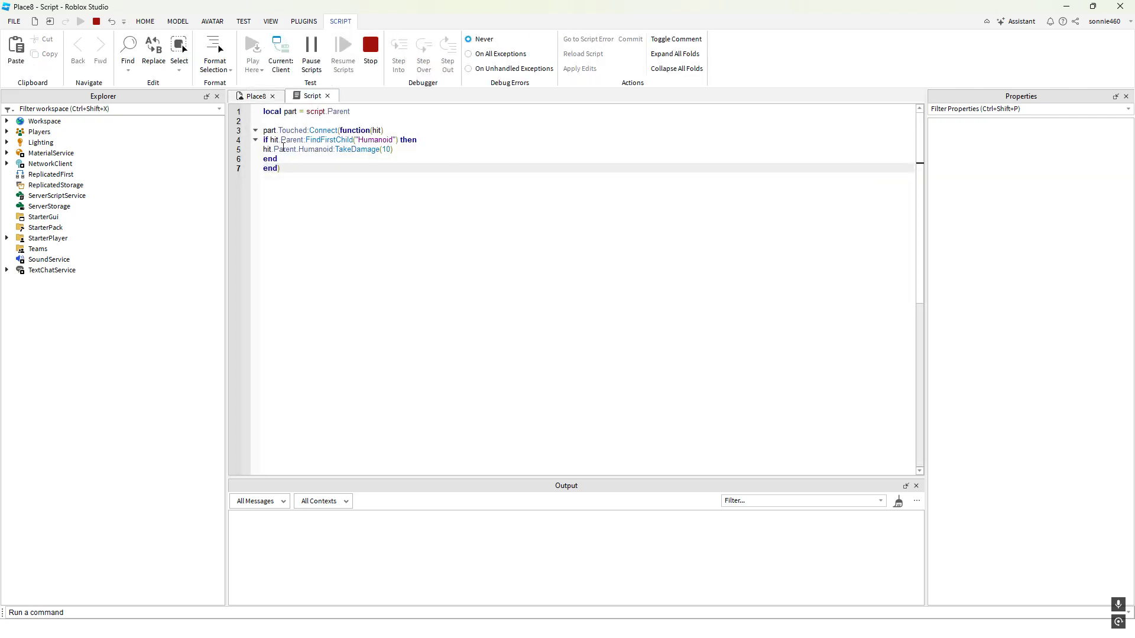
pyautogui.click(255, 96)
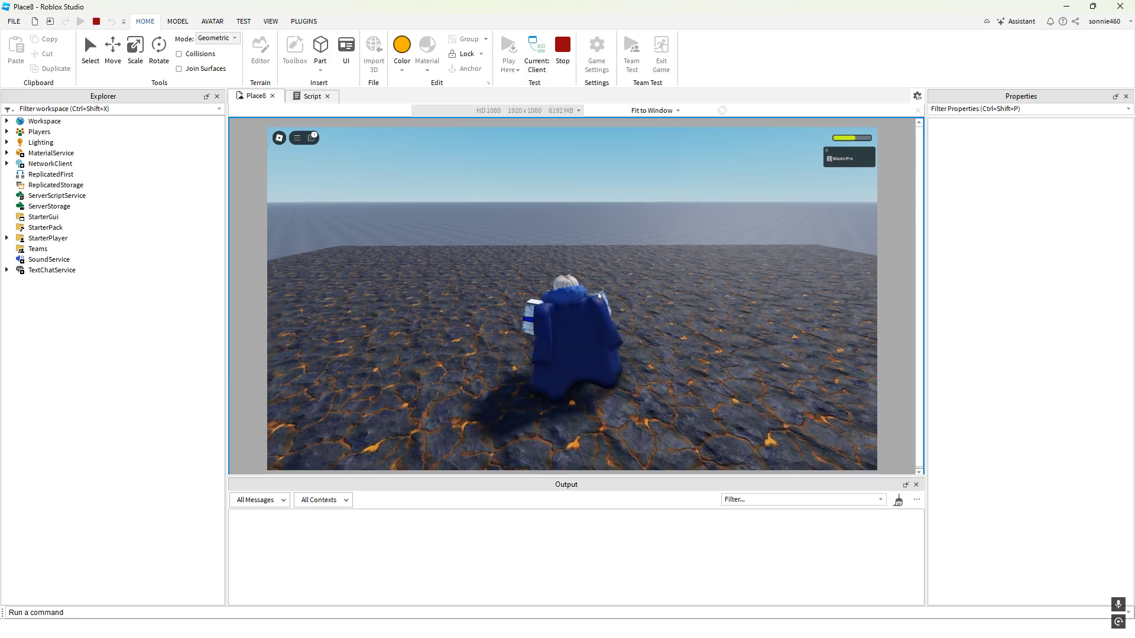
pyautogui.press('s')
pyautogui.press('w')
pyautogui.press('a')
pyautogui.press('d')
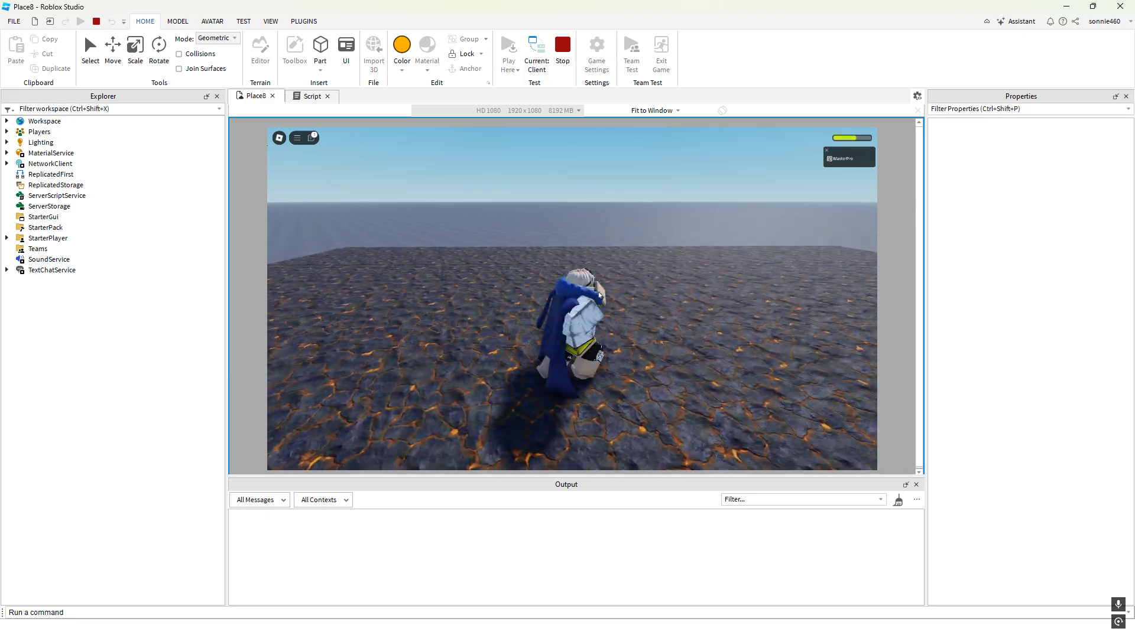
pyautogui.press('a')
pyautogui.press('d')
pyautogui.press('a')
pyautogui.press('w')
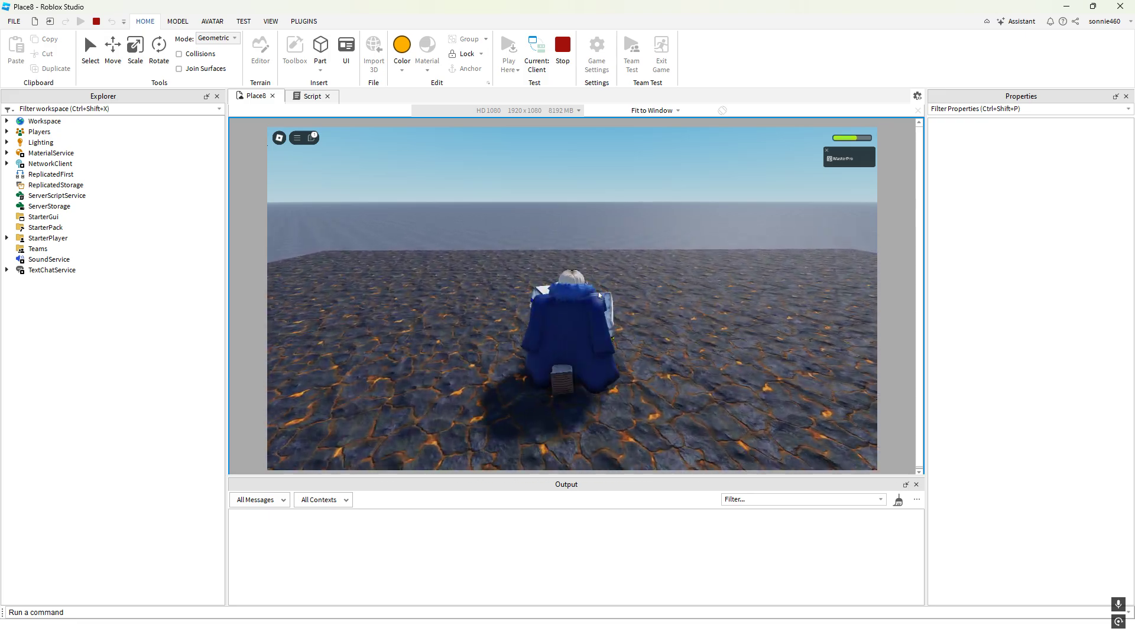
pyautogui.press('d')
pyautogui.press('space')
pyautogui.click(564, 54)
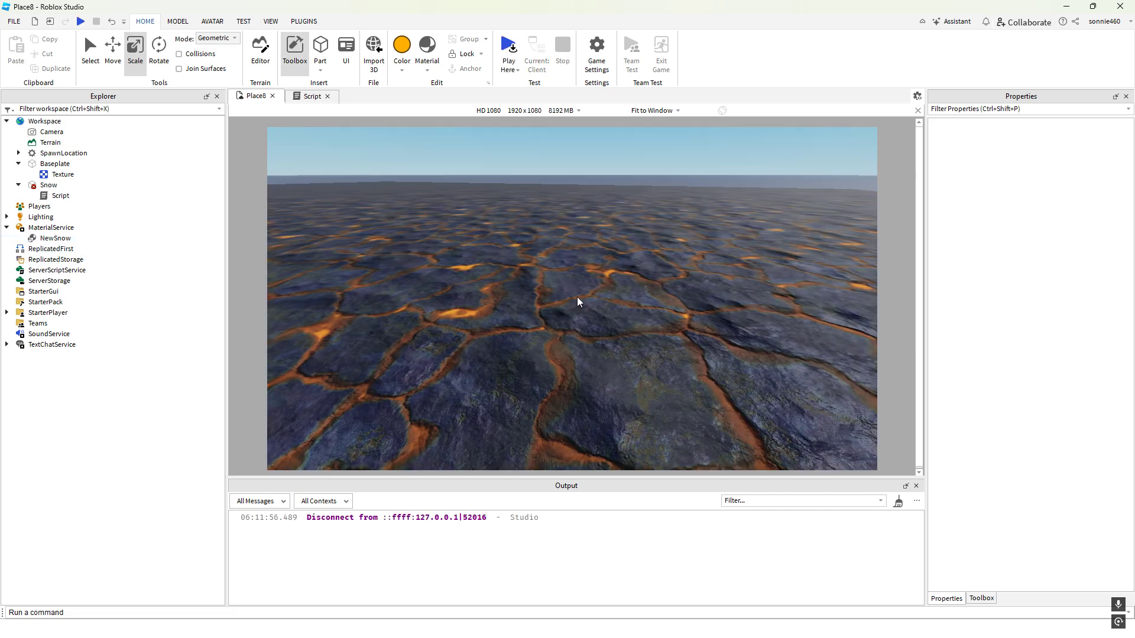
# Select the Snow part, frame the slab and examine its collision properties
pyautogui.scroll(-8, 578, 299)
pyautogui.moveTo(577, 299); pyautogui.dragTo(538, 304, button='right')
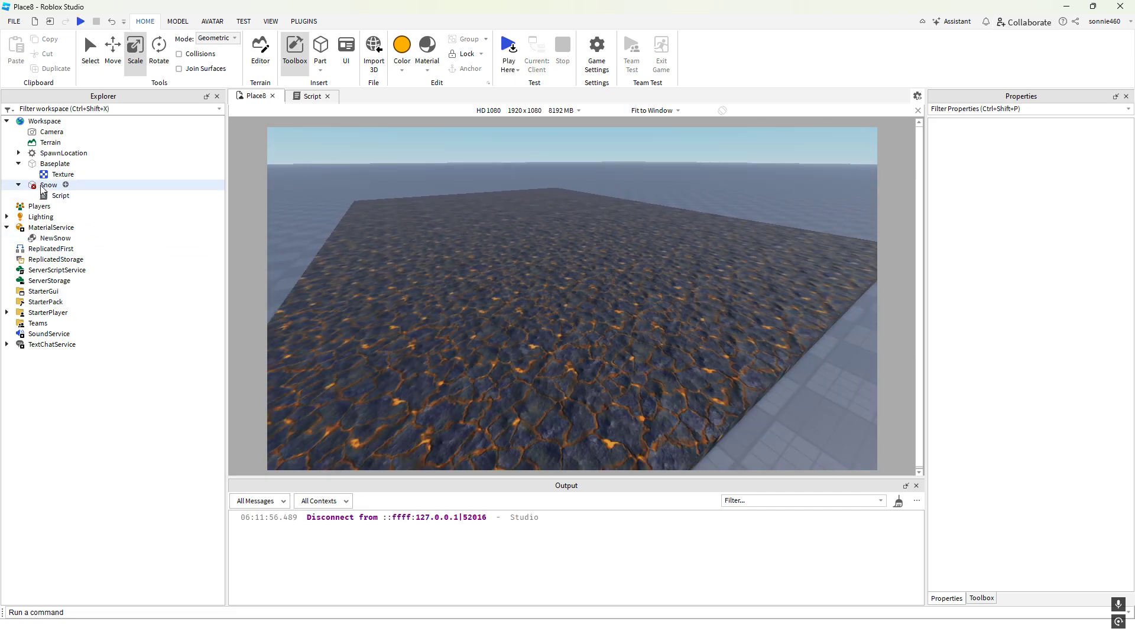
pyautogui.click(42, 190)
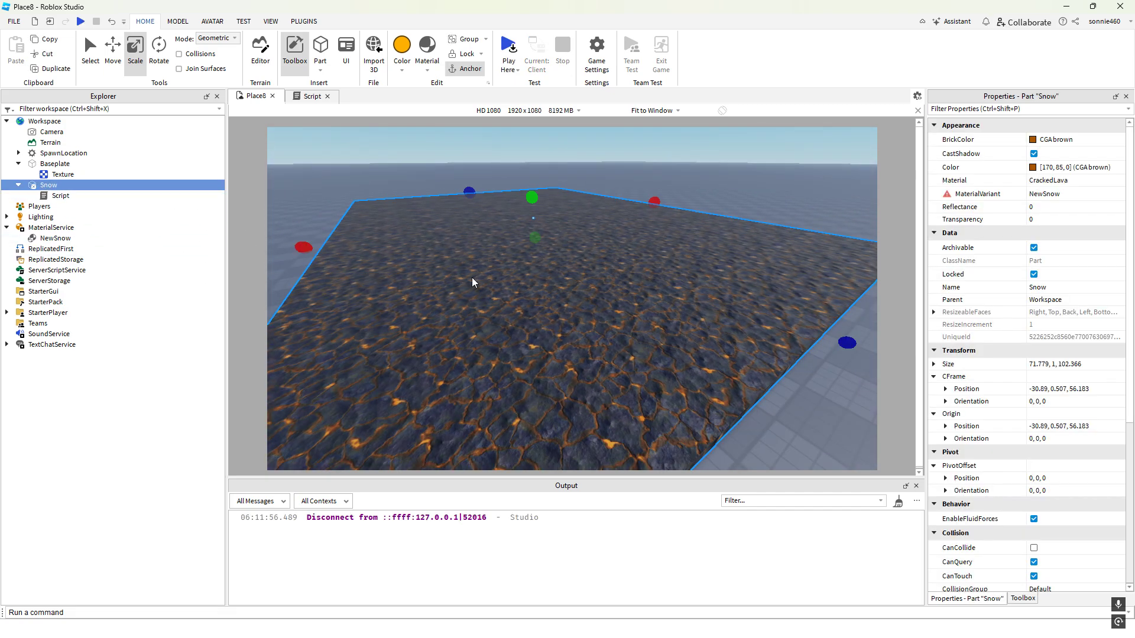
pyautogui.press('f')
pyautogui.scroll(-6, 1074, 332)
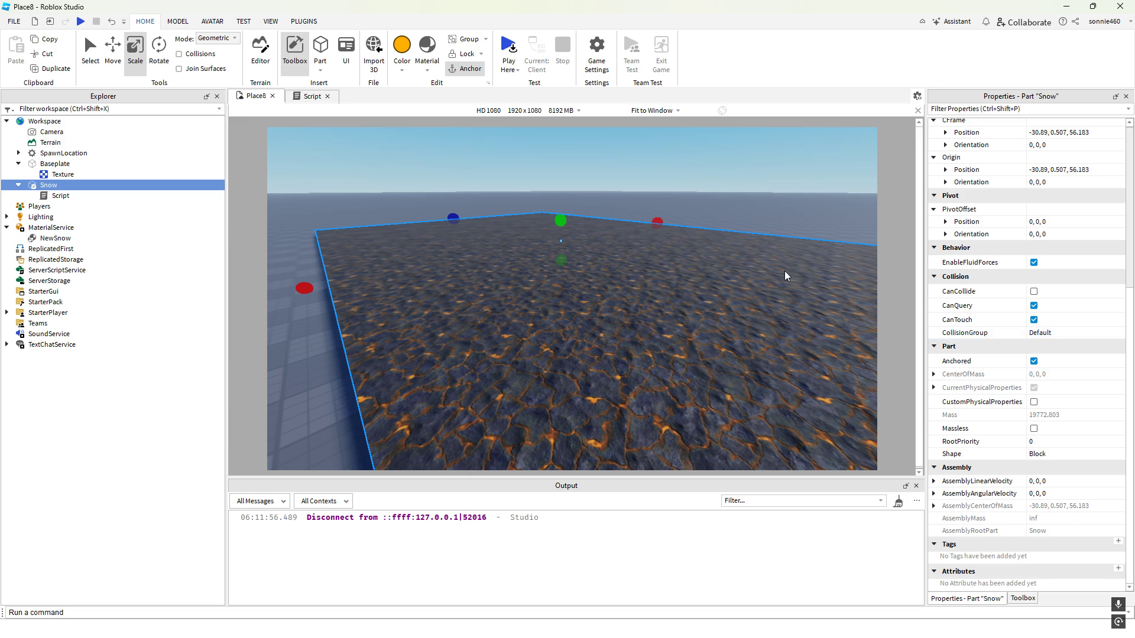
# Clear all code from the damage script, close it and delete the script from the Snow part
pyautogui.click(311, 96)
pyautogui.hotkey('ctrl', 'a')
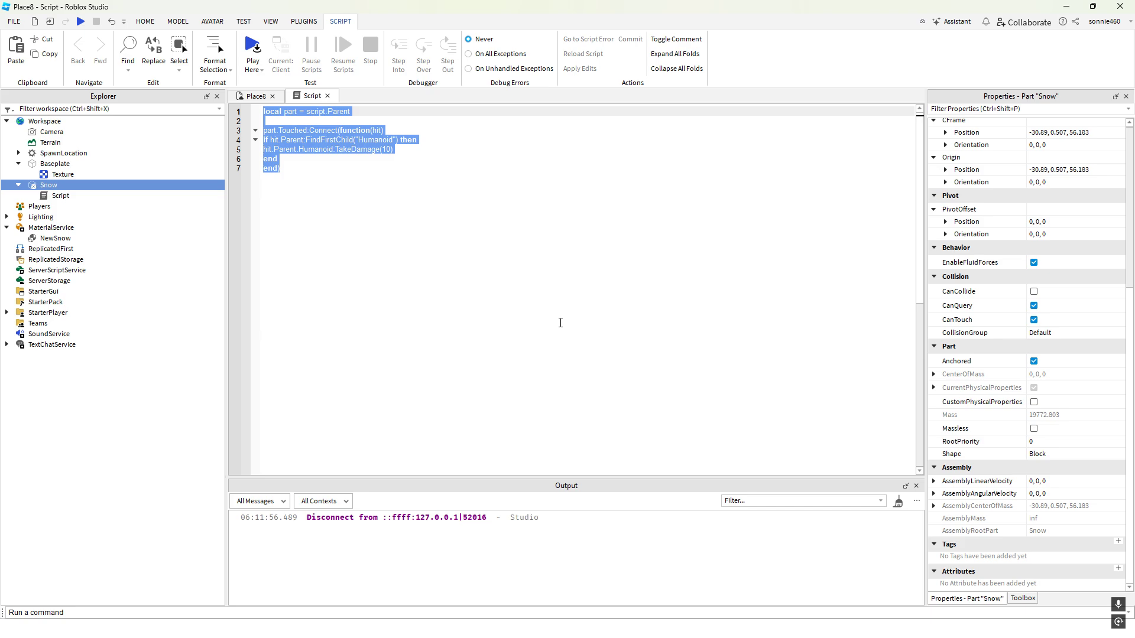
pyautogui.press('BackSpace')
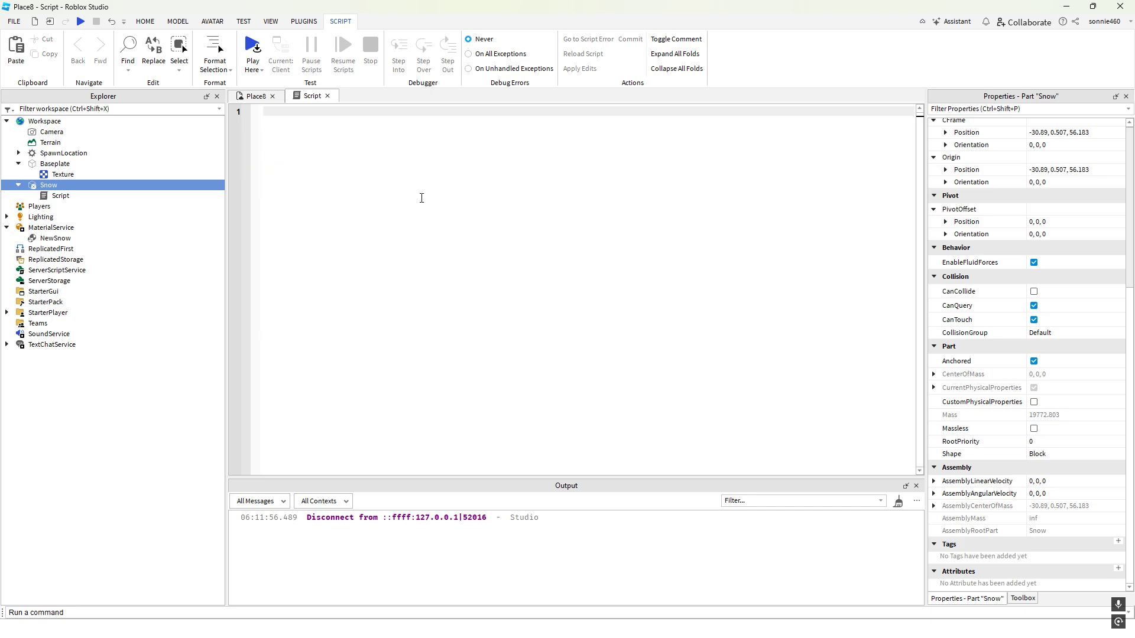
pyautogui.click(326, 95)
pyautogui.click(57, 197)
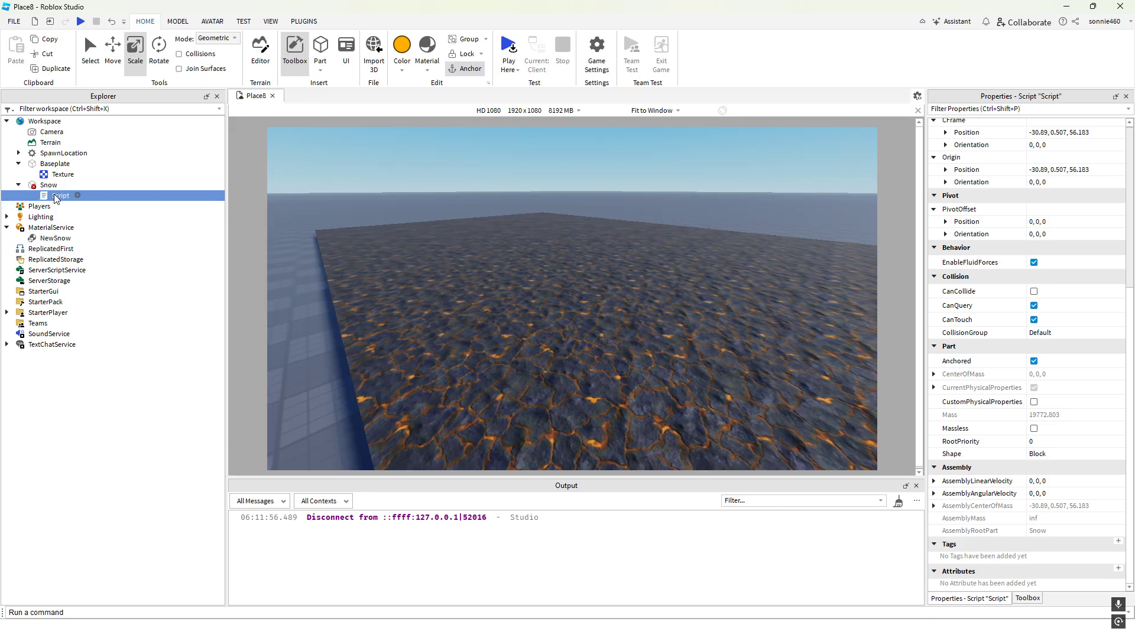
pyautogui.press('Delete')
# Reselect the Snow part and review its CanCollide, CanQuery and CanTouch settings while looking over the slab
pyautogui.click(48, 185)
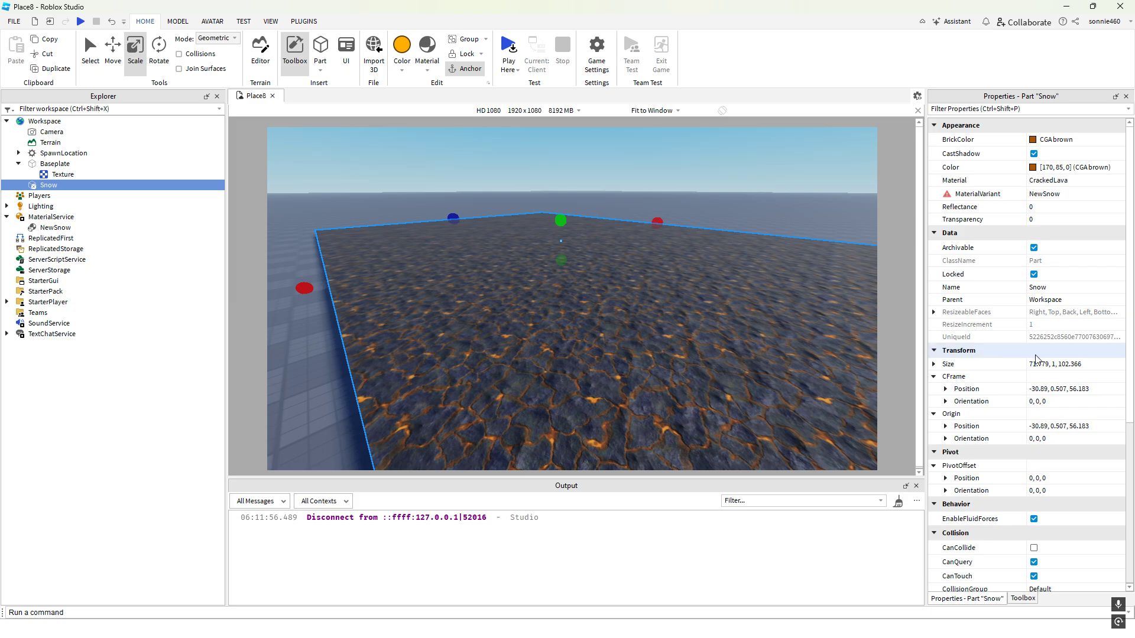
pyautogui.scroll(-6, 1035, 358)
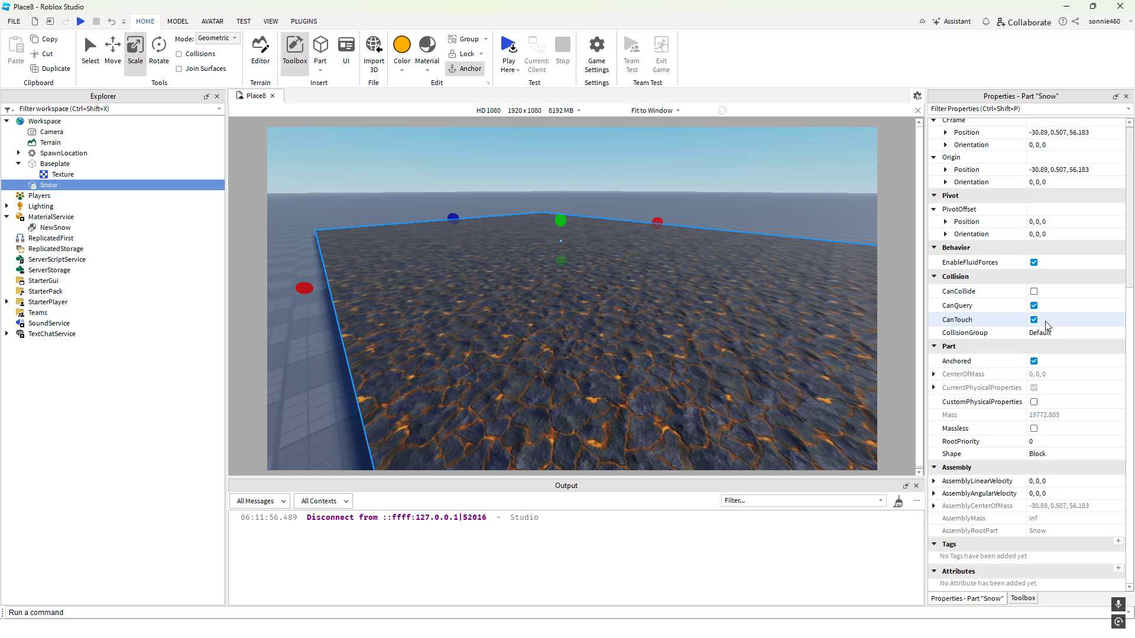
pyautogui.moveTo(815, 339); pyautogui.dragTo(788, 342, button='right')
pyautogui.press('w')
pyautogui.press('s')
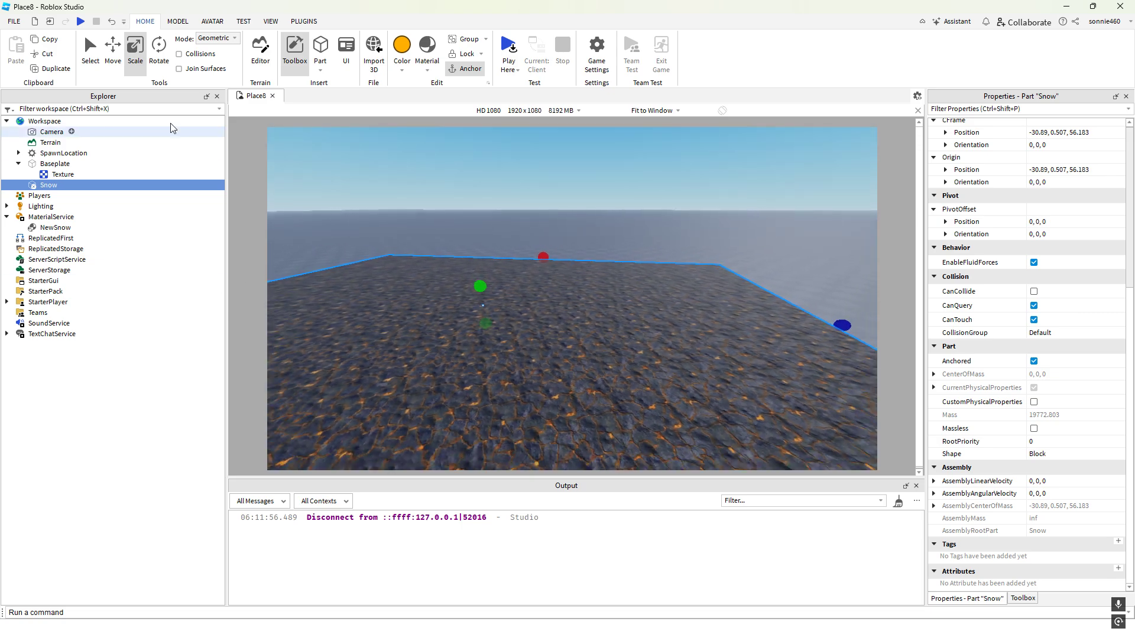
pyautogui.press('a')
# Activate the Move tool and insert a new block part on top of the lava slab
pyautogui.click(112, 51)
pyautogui.moveTo(522, 286); pyautogui.dragTo(522, 286, button='right')
pyautogui.press('a')
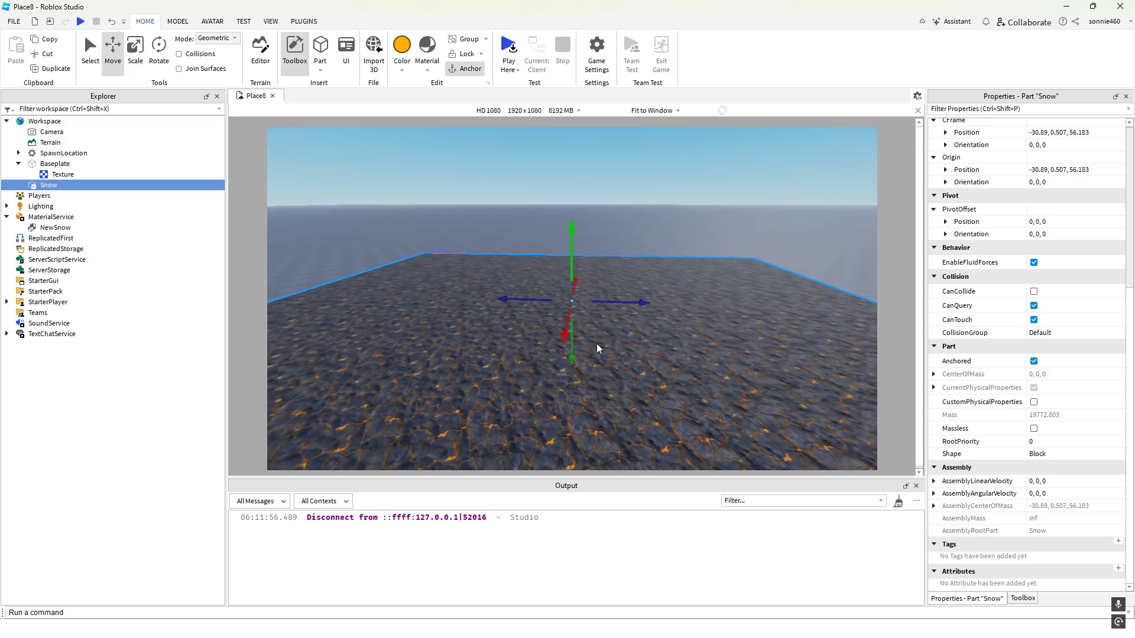
pyautogui.press('d')
pyautogui.press('a')
pyautogui.press('w')
pyautogui.press('w')
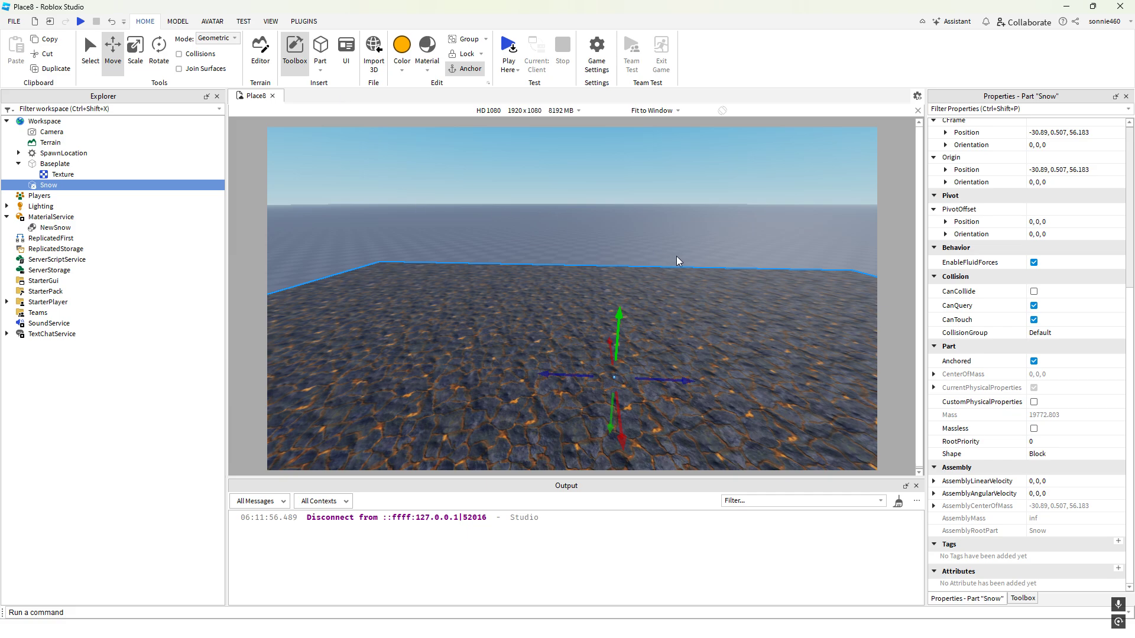
pyautogui.press('s')
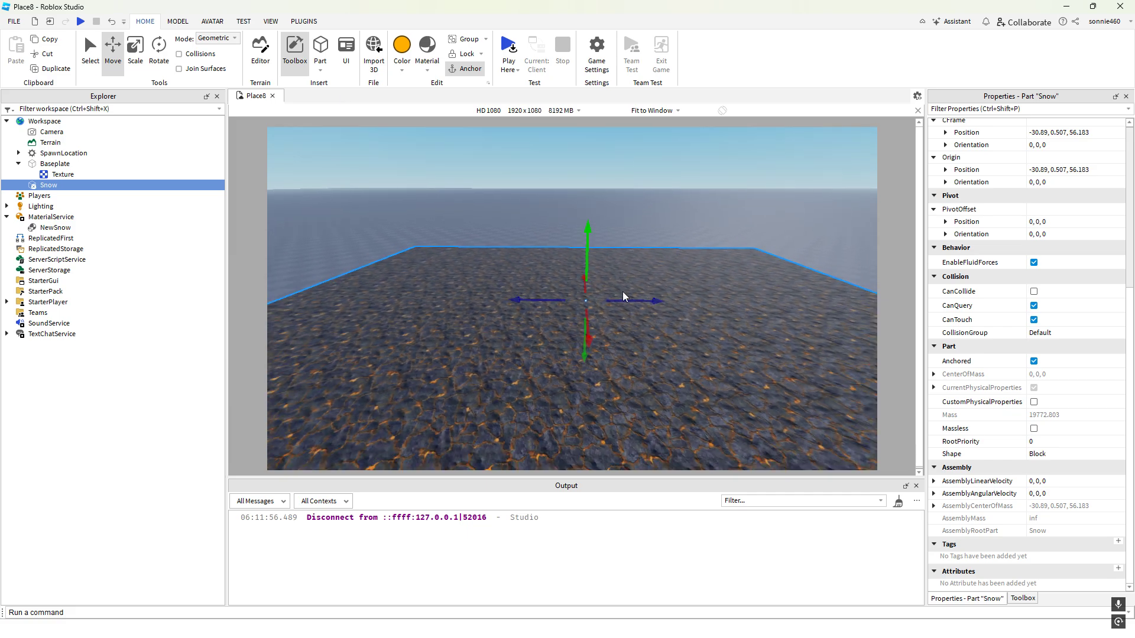
pyautogui.click(432, 268)
pyautogui.press('w')
pyautogui.click(320, 50)
pyautogui.moveTo(759, 329); pyautogui.dragTo(620, 318, button='right')
pyautogui.press('w')
pyautogui.click(447, 294)
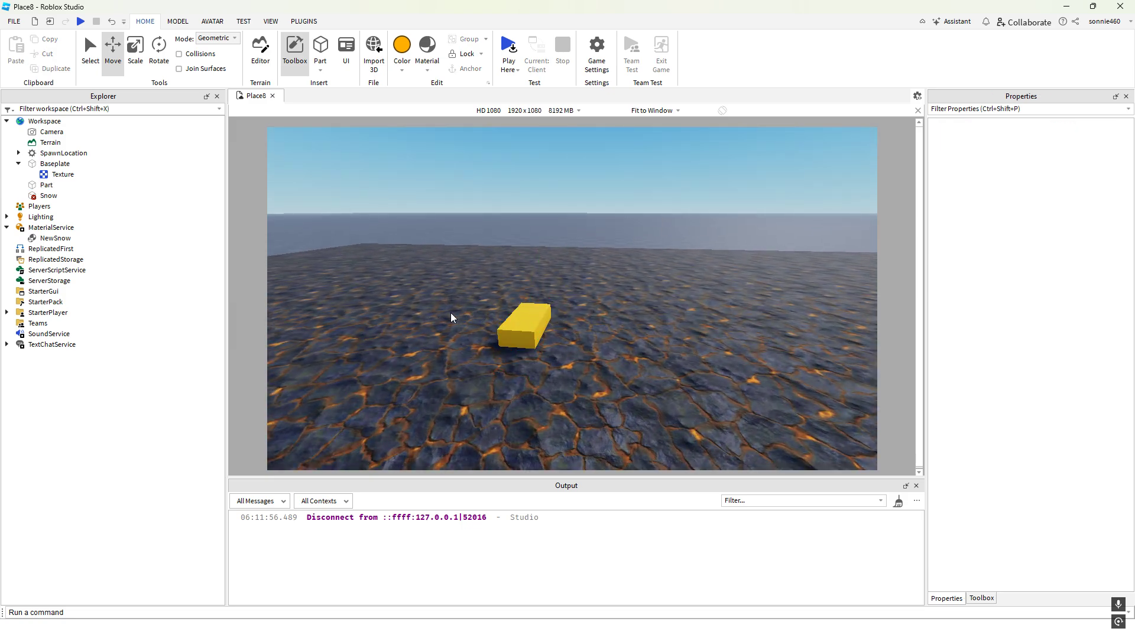
# Move the new block part a short way along the Z axis, to a Z position of 57.74
pyautogui.click(532, 331)
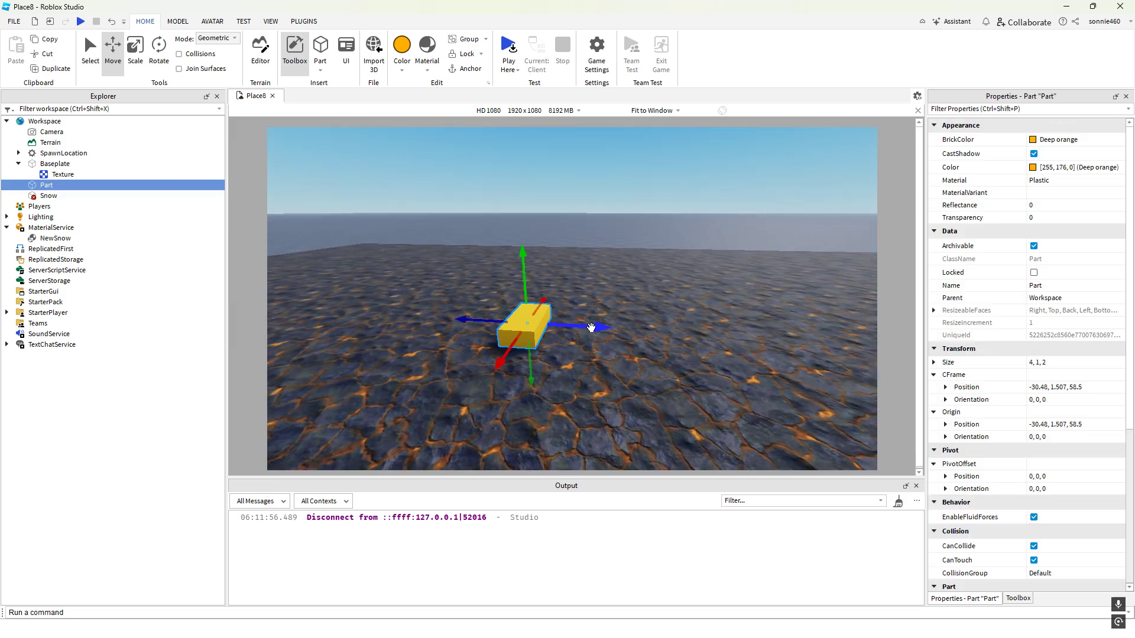
pyautogui.moveTo(587, 329)
pyautogui.mouseDown()
pyautogui.moveTo(462, 323)
pyautogui.moveTo(672, 336)
pyautogui.moveTo(516, 327)
pyautogui.moveTo(512, 338)
pyautogui.moveTo(604, 334)
pyautogui.mouseUp()
pyautogui.click(646, 271)
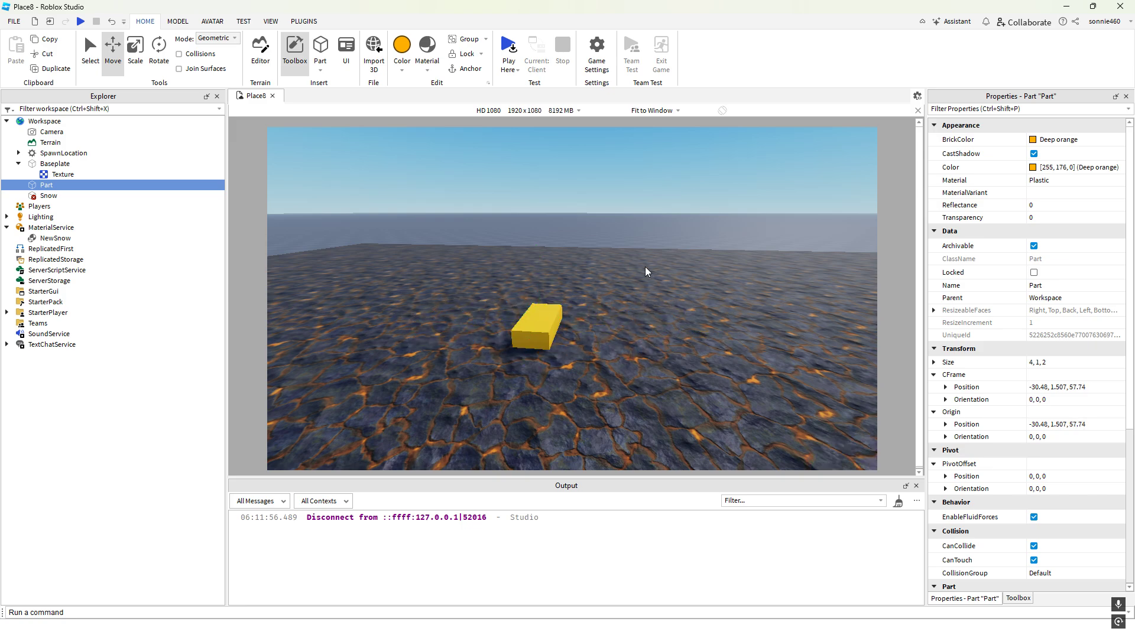
# Select the Snow part and highlight its CollisionGroup property
pyautogui.click(49, 196)
pyautogui.scroll(-6, 1060, 379)
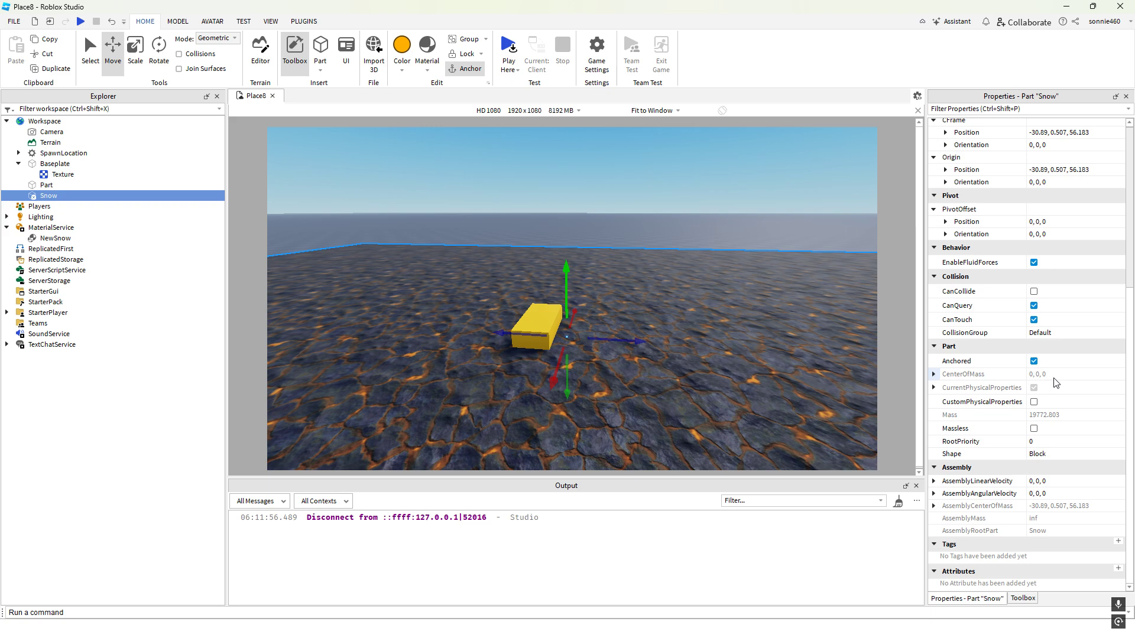
pyautogui.click(1072, 338)
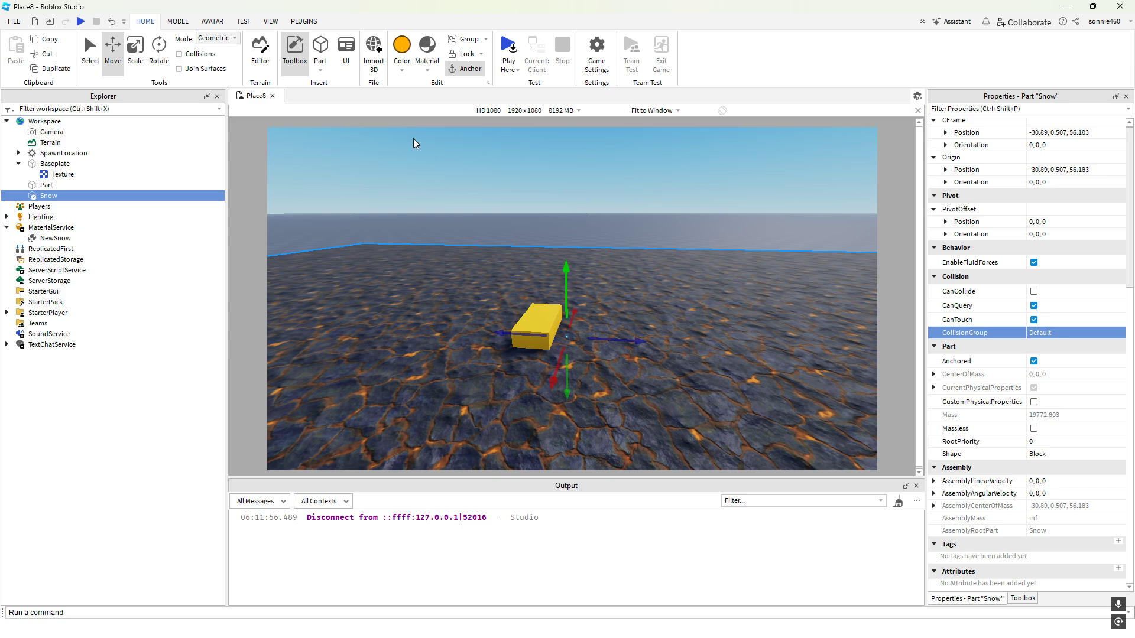
# Find and open the Collision Groups Editor, and enlarge its pane in both height and width
pyautogui.click(303, 21)
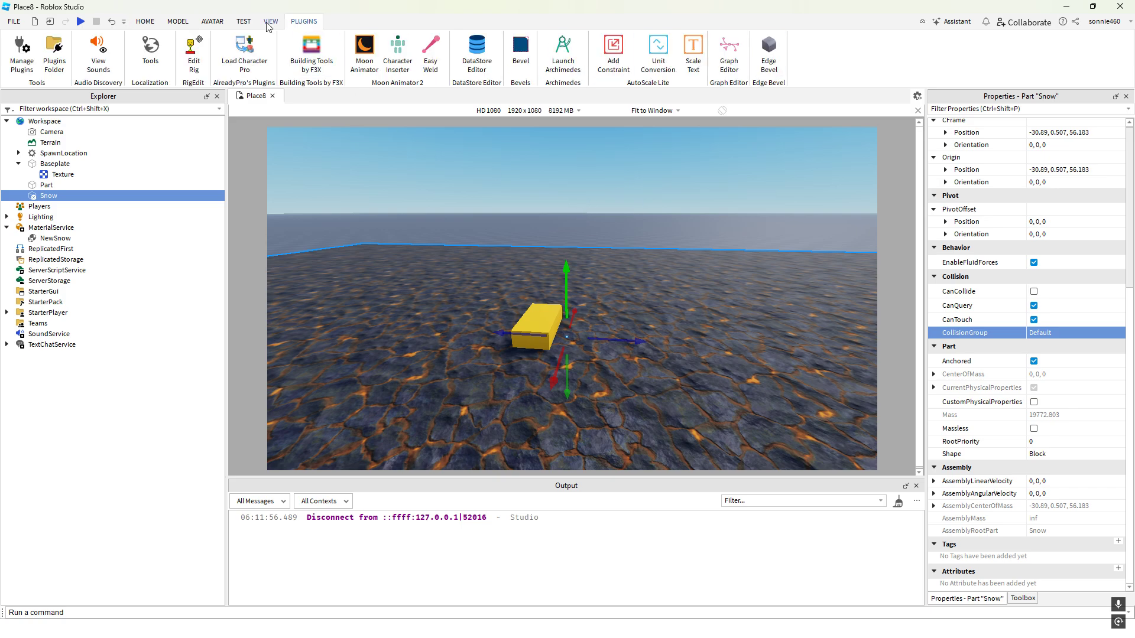
pyautogui.click(270, 22)
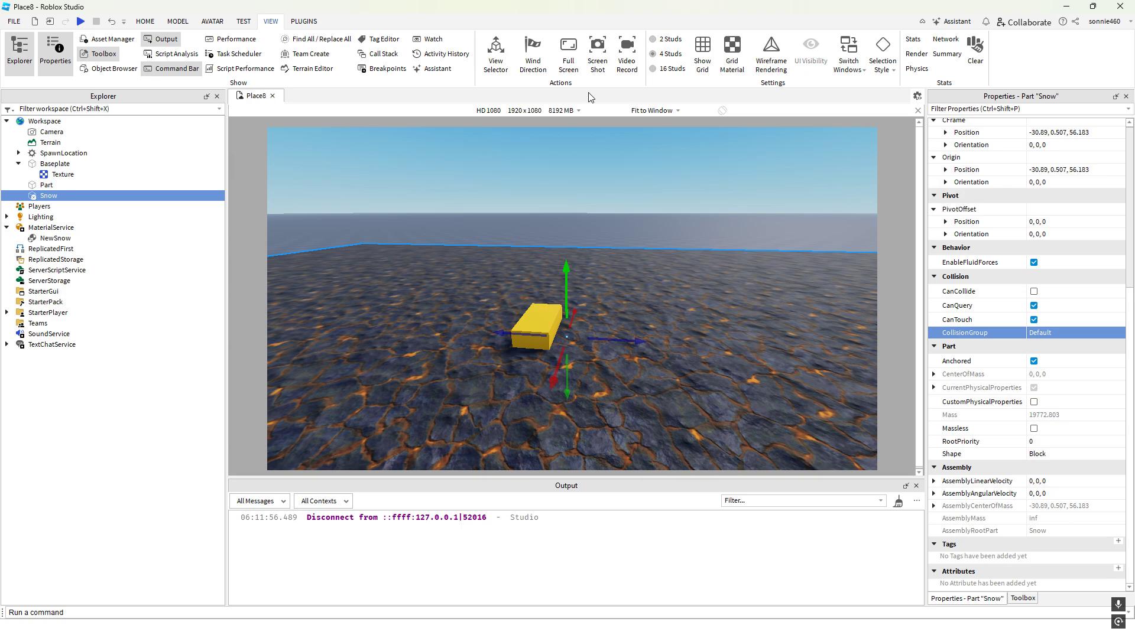
pyautogui.click(178, 26)
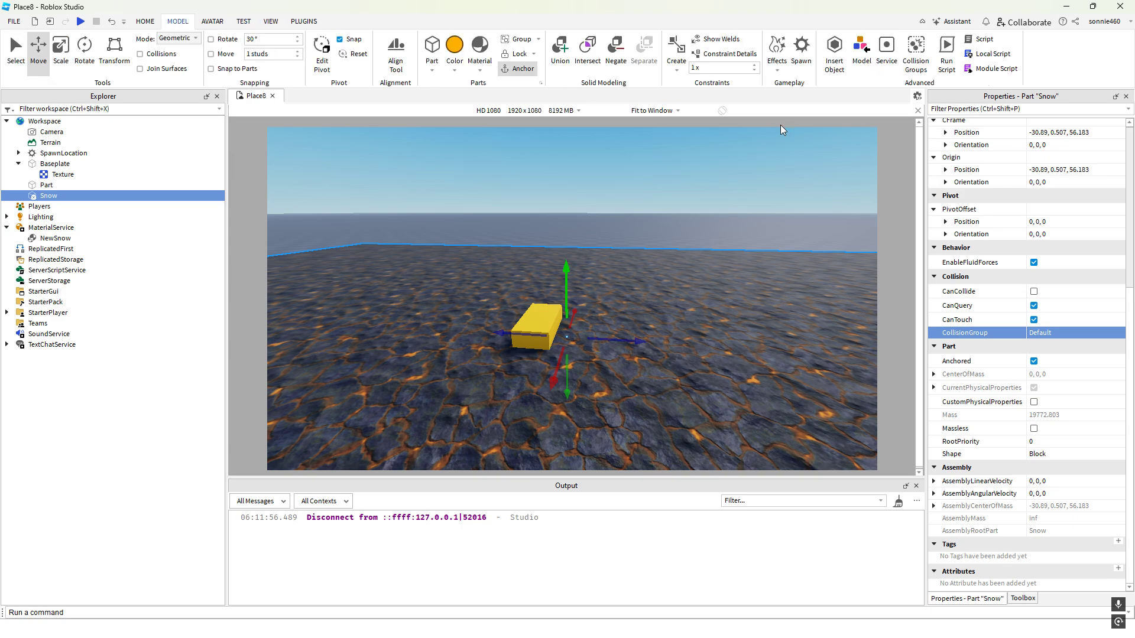
pyautogui.click(916, 57)
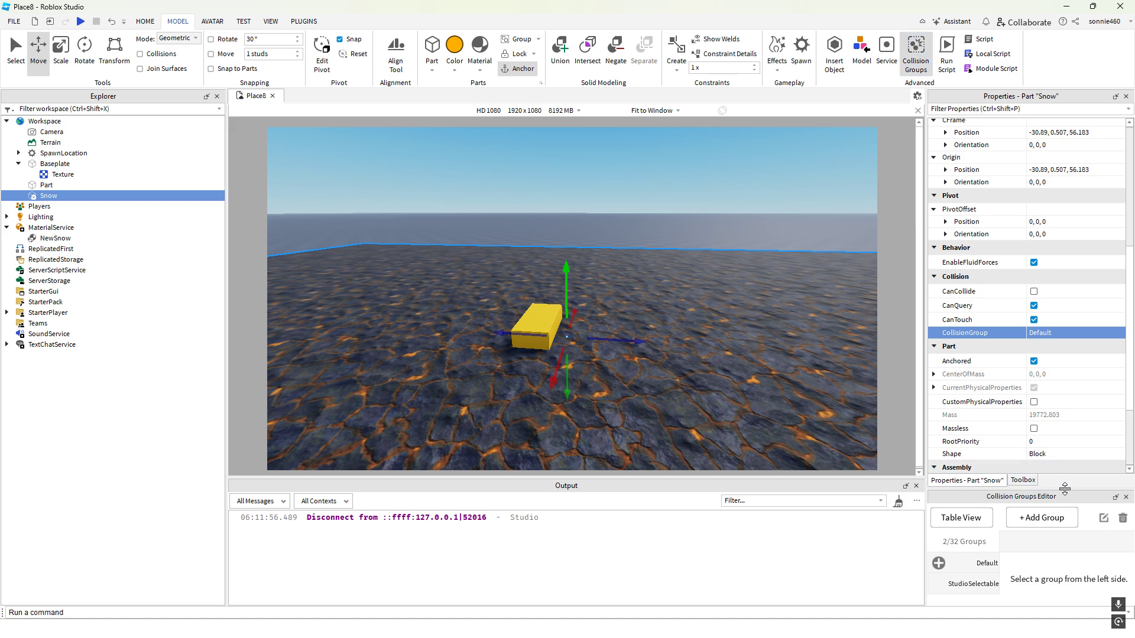
pyautogui.moveTo(1065, 488); pyautogui.dragTo(1045, 207)
pyautogui.moveTo(926, 327); pyautogui.dragTo(855, 326)
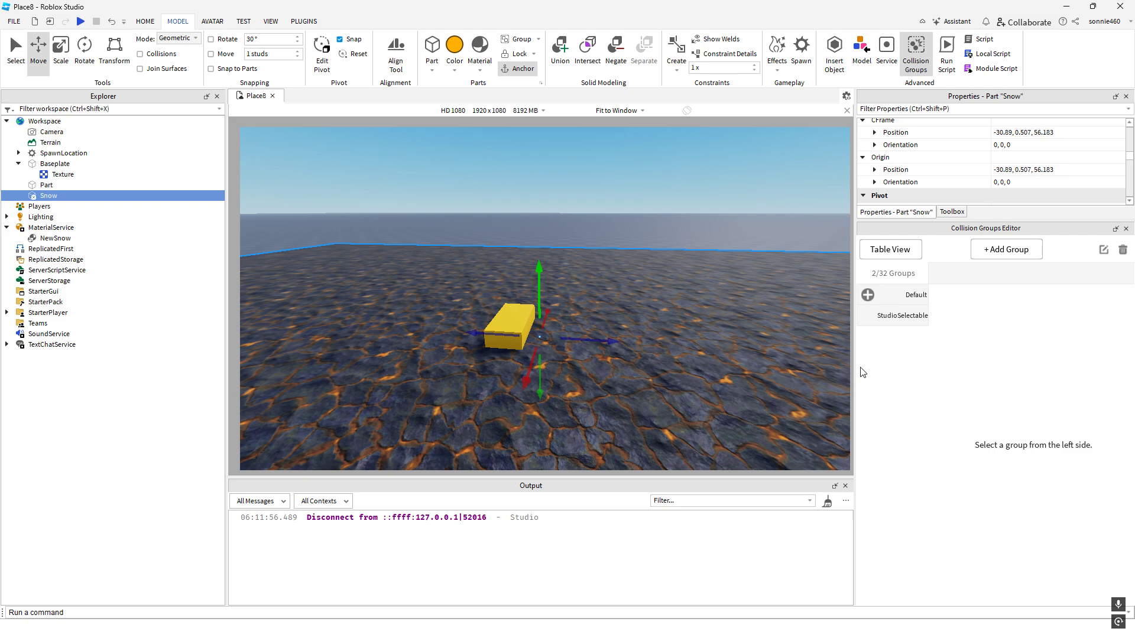
pyautogui.moveTo(853, 367); pyautogui.dragTo(836, 367)
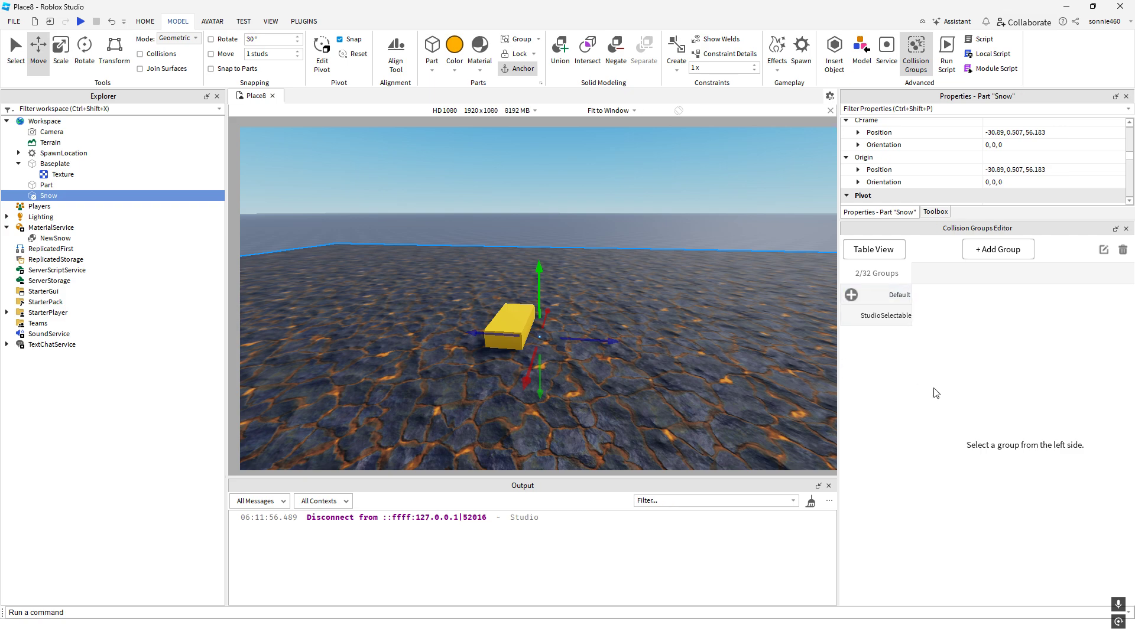
# Focus the view on the yellow block part and display the StudioSelectable group's selectable collision groups
pyautogui.click(513, 322)
pyautogui.press('f')
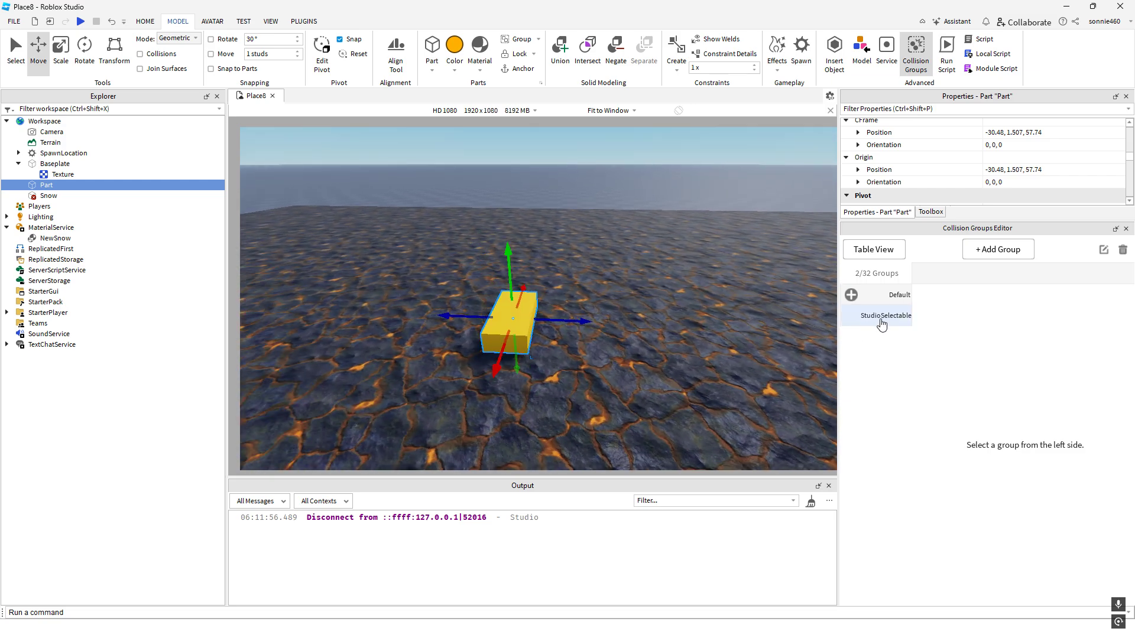
pyautogui.click(882, 317)
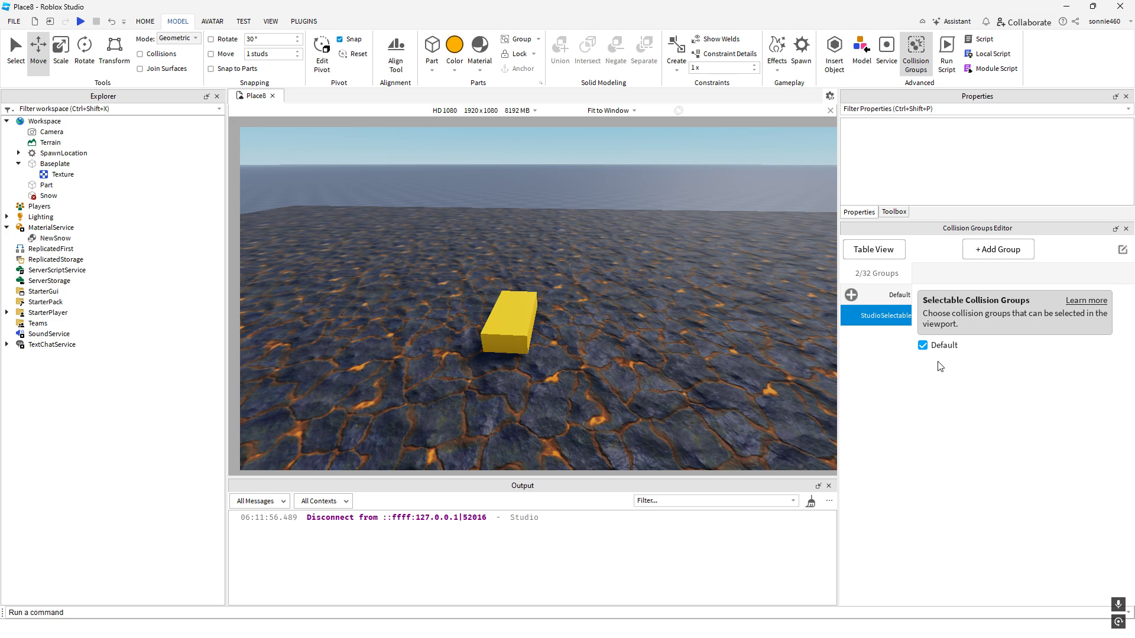
pyautogui.click(874, 319)
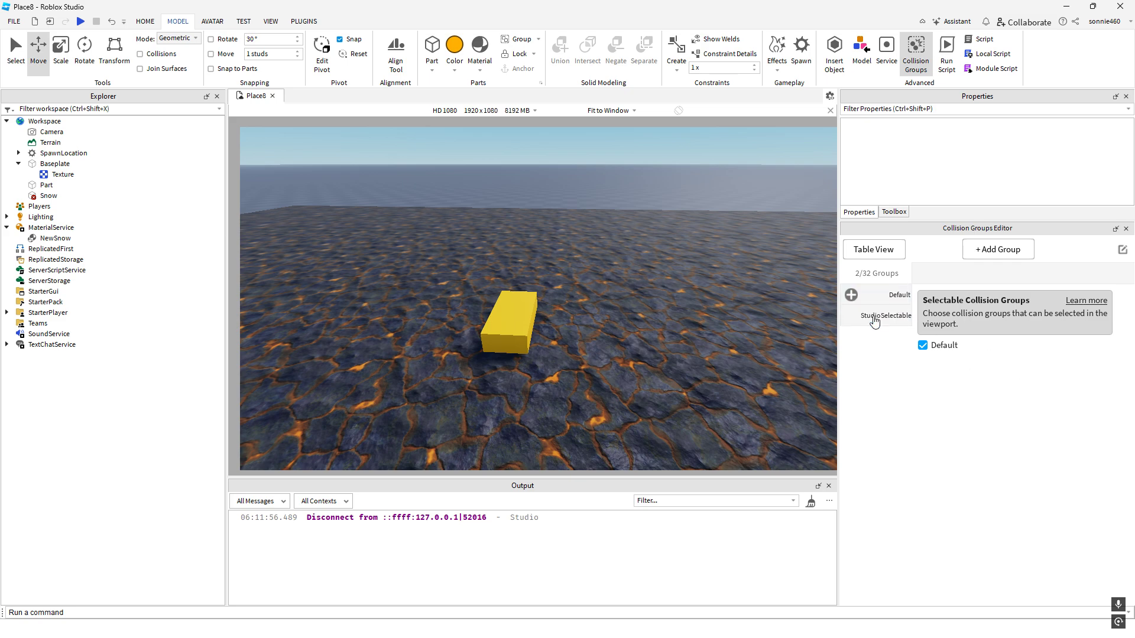
pyautogui.click(874, 320)
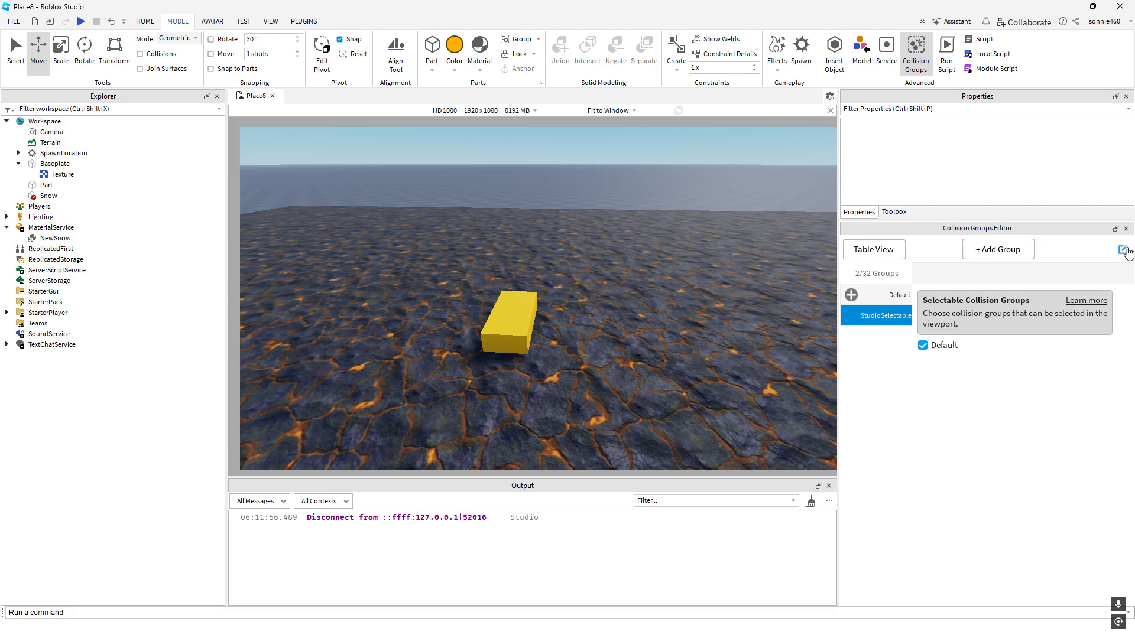
# Close the Collision Groups Editor
pyautogui.moveTo(572, 348); pyautogui.dragTo(579, 236, button='right')
pyautogui.scroll(-1, 579, 237)
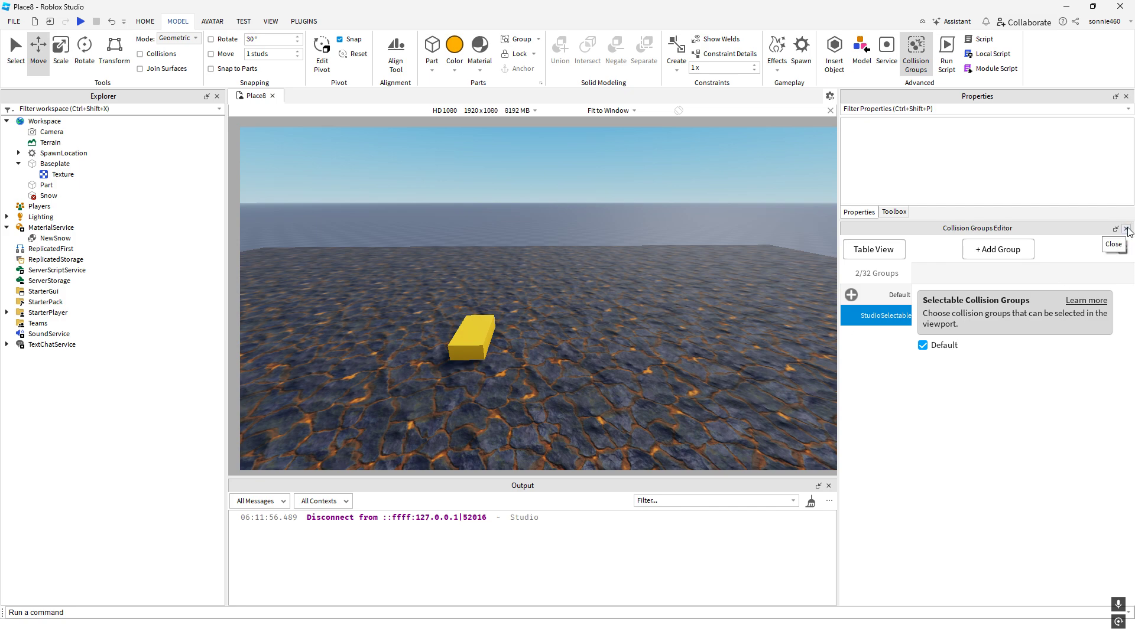
pyautogui.click(1127, 229)
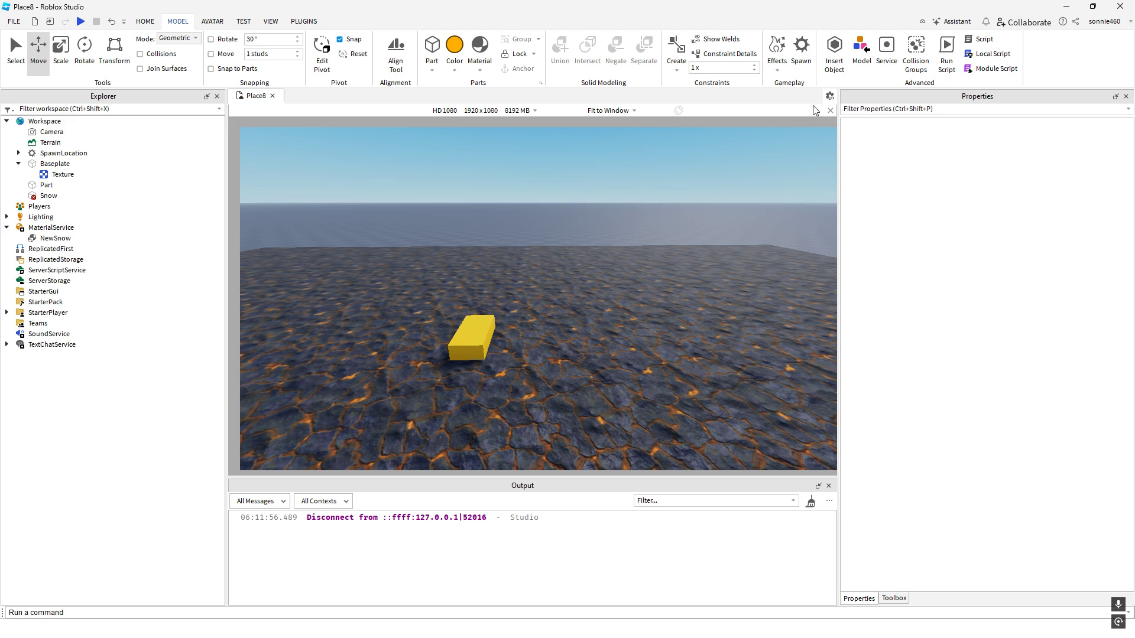
# Raise the yellow block part above the lava slab and shift it along Z, to position -30.48, 3.313, 55.053
pyautogui.click(473, 329)
pyautogui.scroll(-6, 985, 276)
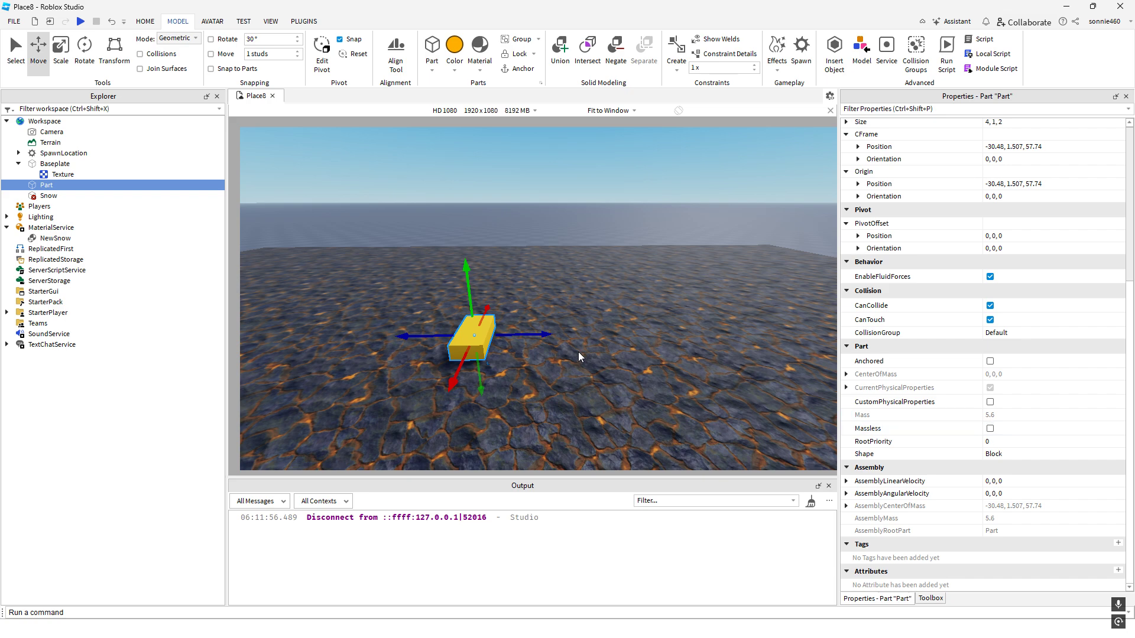
pyautogui.moveTo(541, 334); pyautogui.dragTo(602, 336)
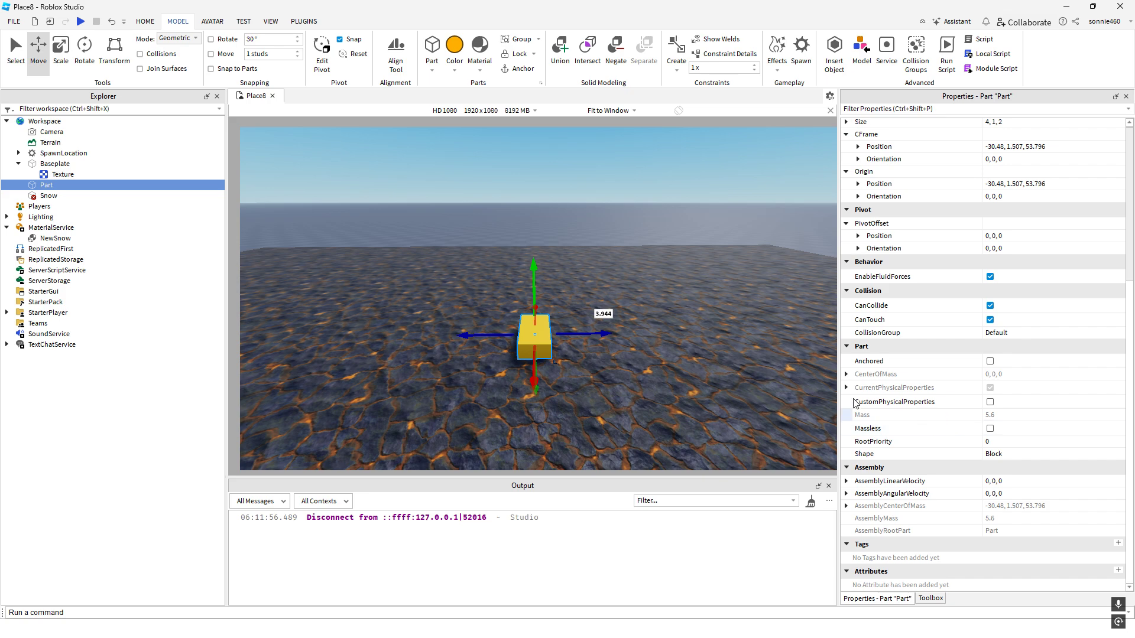
pyautogui.moveTo(533, 275); pyautogui.dragTo(547, 200)
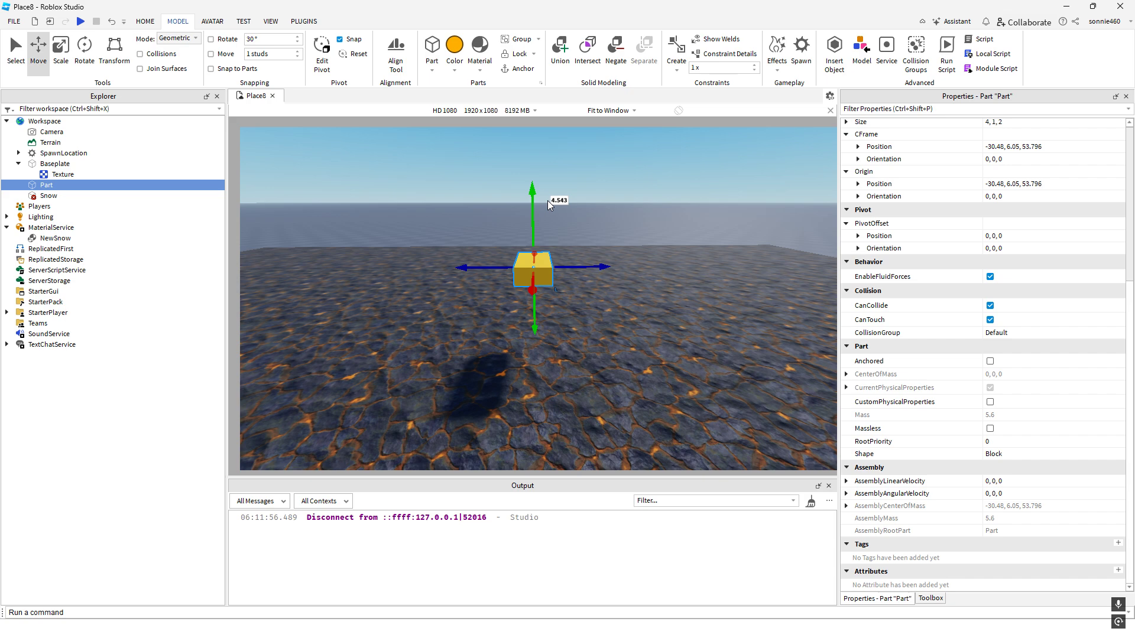
pyautogui.moveTo(537, 231); pyautogui.dragTo(537, 204)
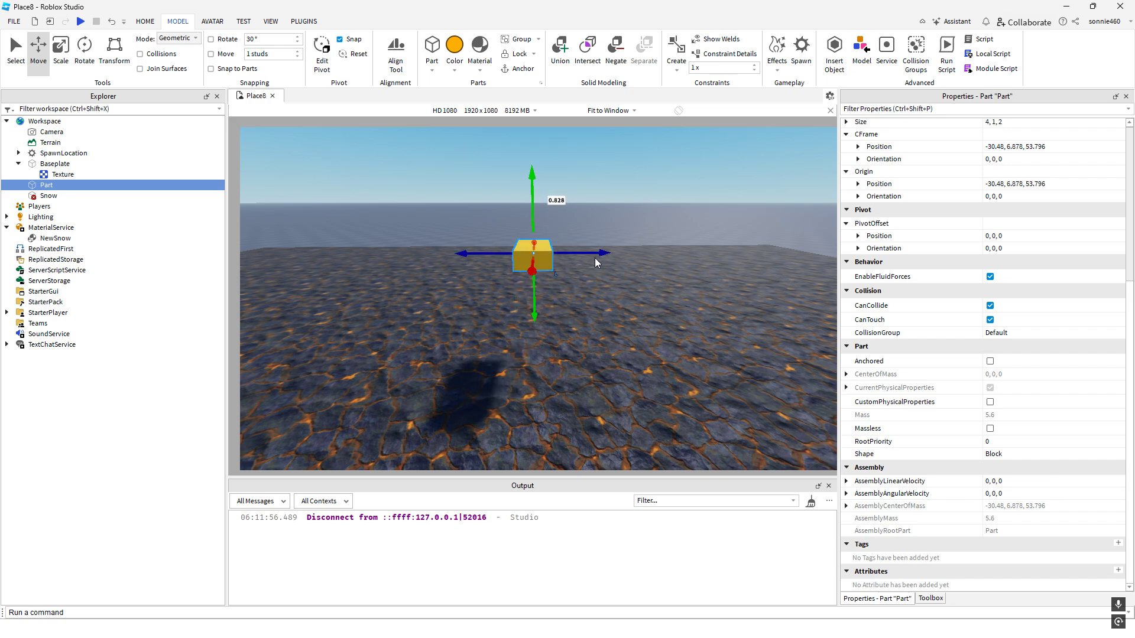
pyautogui.moveTo(597, 256); pyautogui.dragTo(511, 268)
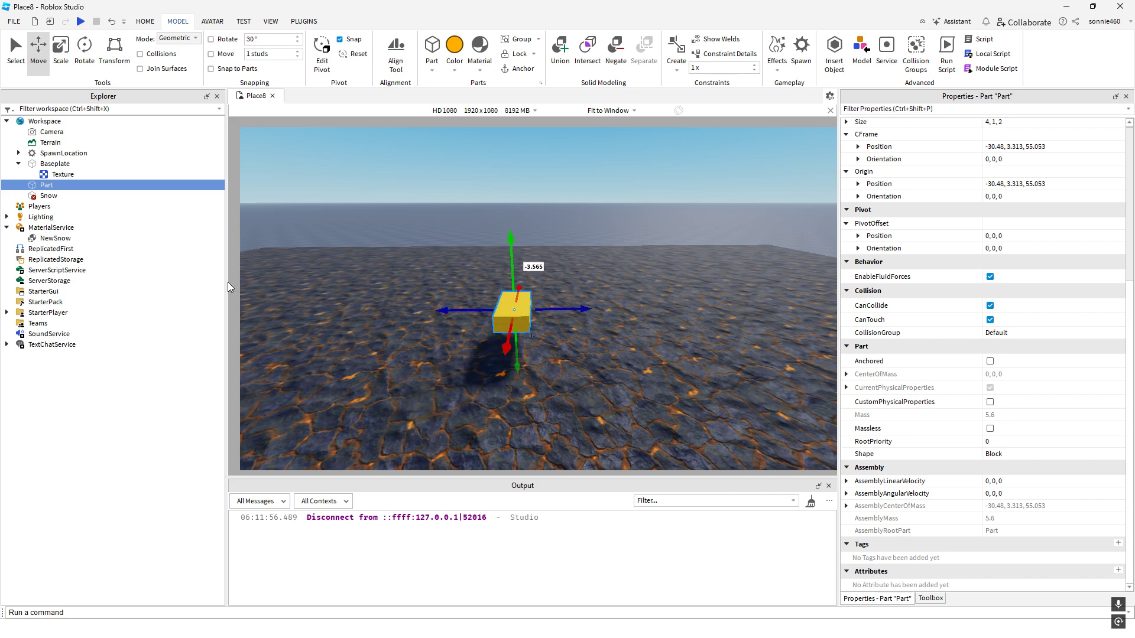
pyautogui.click(65, 186)
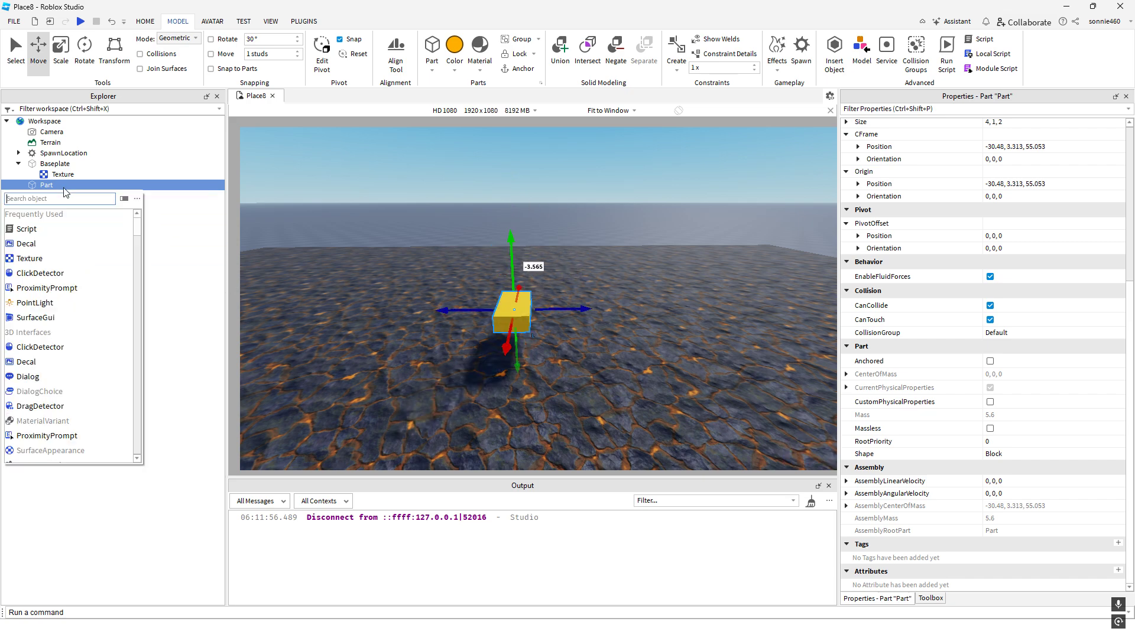
pyautogui.write('velo')
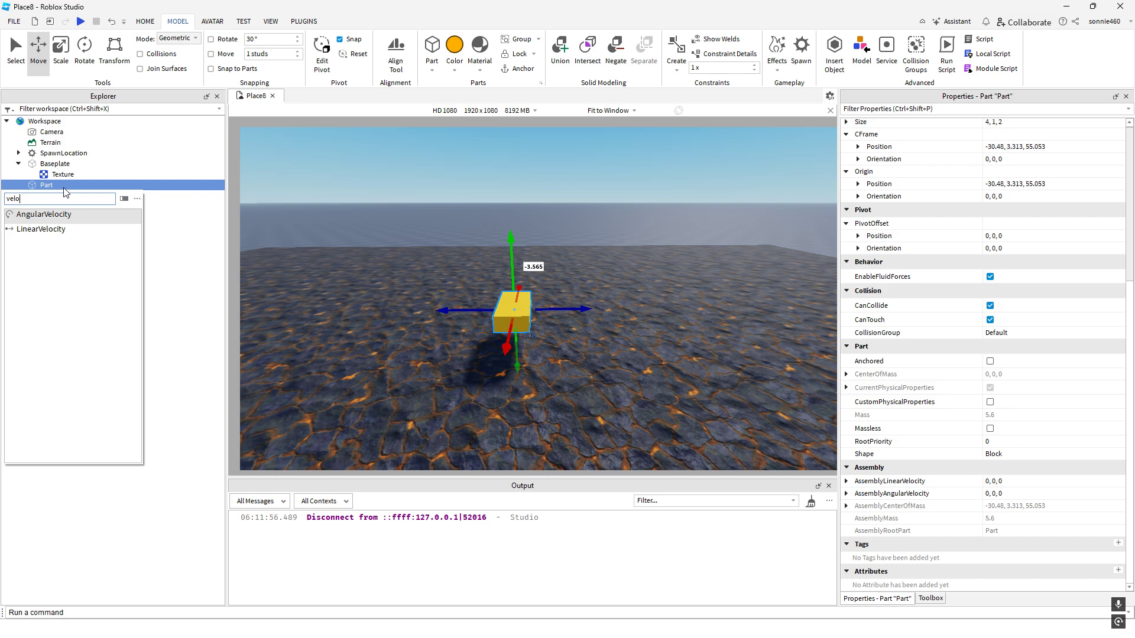
pyautogui.click(568, 228)
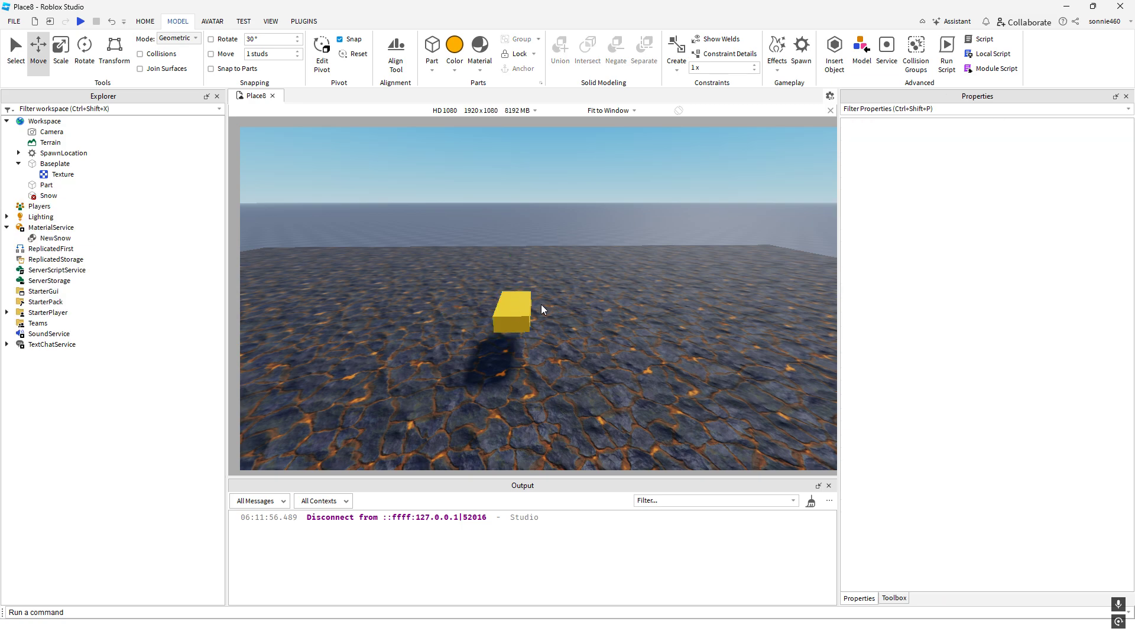
# Temporarily enable CustomPhysicalProperties on the yellow block part to view its density, elasticity and friction settings
pyautogui.click(515, 307)
pyautogui.scroll(-5, 1011, 377)
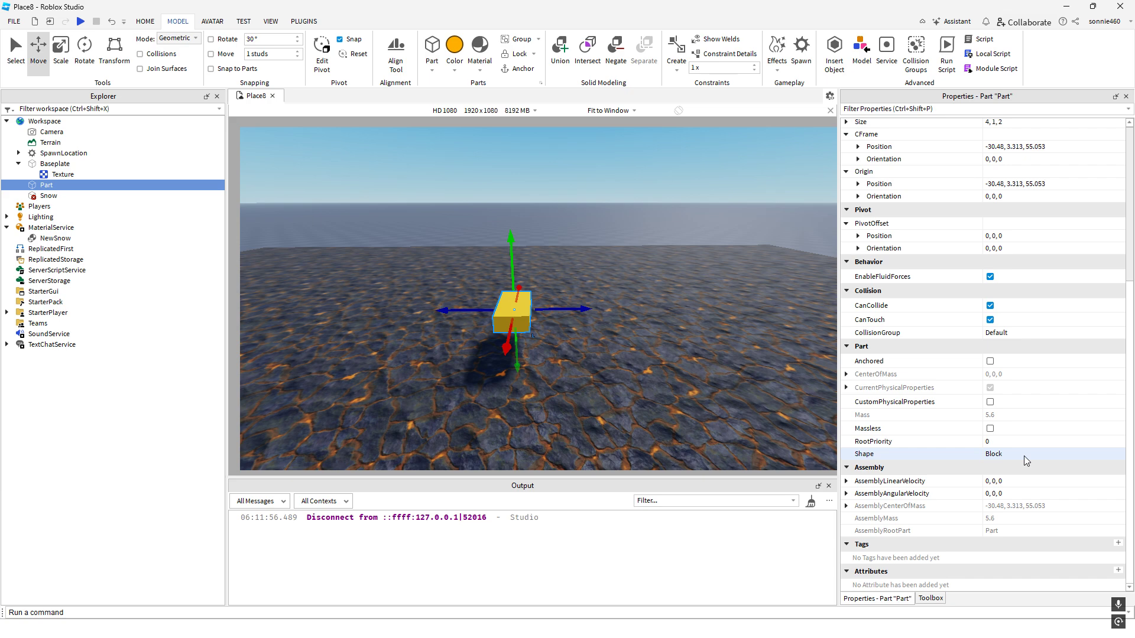
pyautogui.click(860, 403)
pyautogui.click(990, 401)
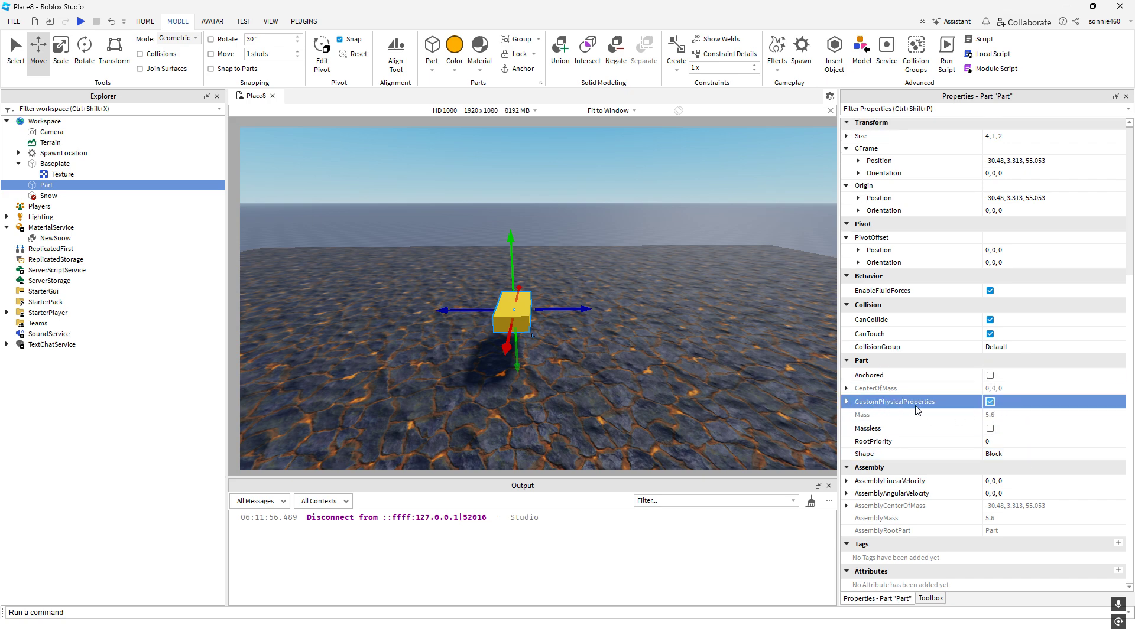
pyautogui.click(846, 402)
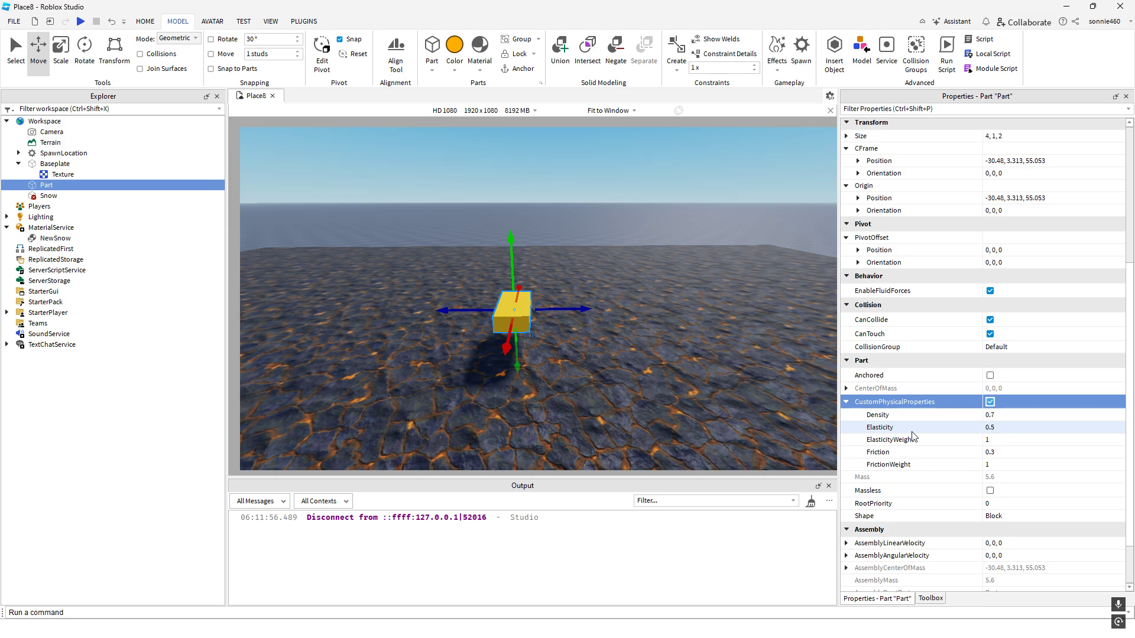
pyautogui.click(990, 402)
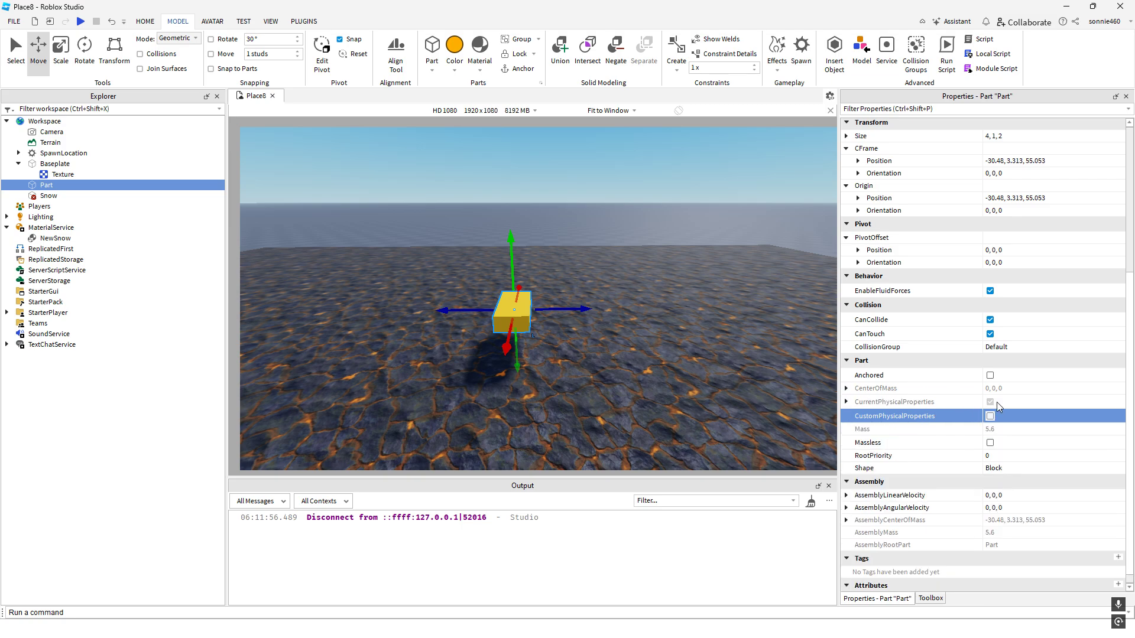
# Browse the materials available for the yellow block part without choosing a different one
pyautogui.scroll(6, 1098, 279)
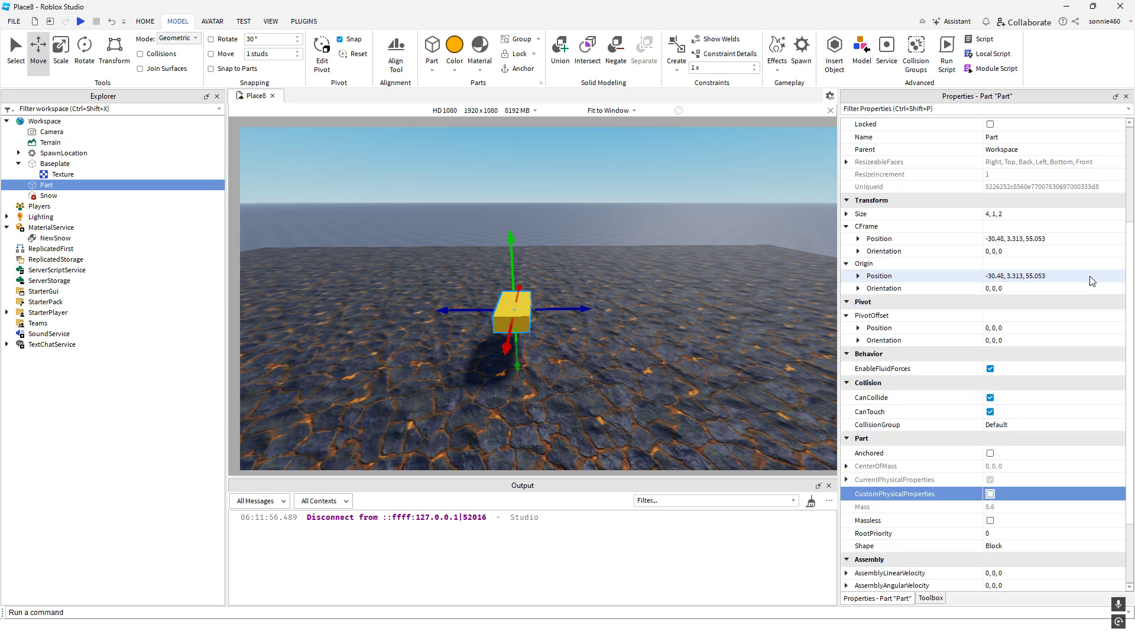
pyautogui.scroll(-5, 1038, 237)
pyautogui.scroll(5, 1039, 236)
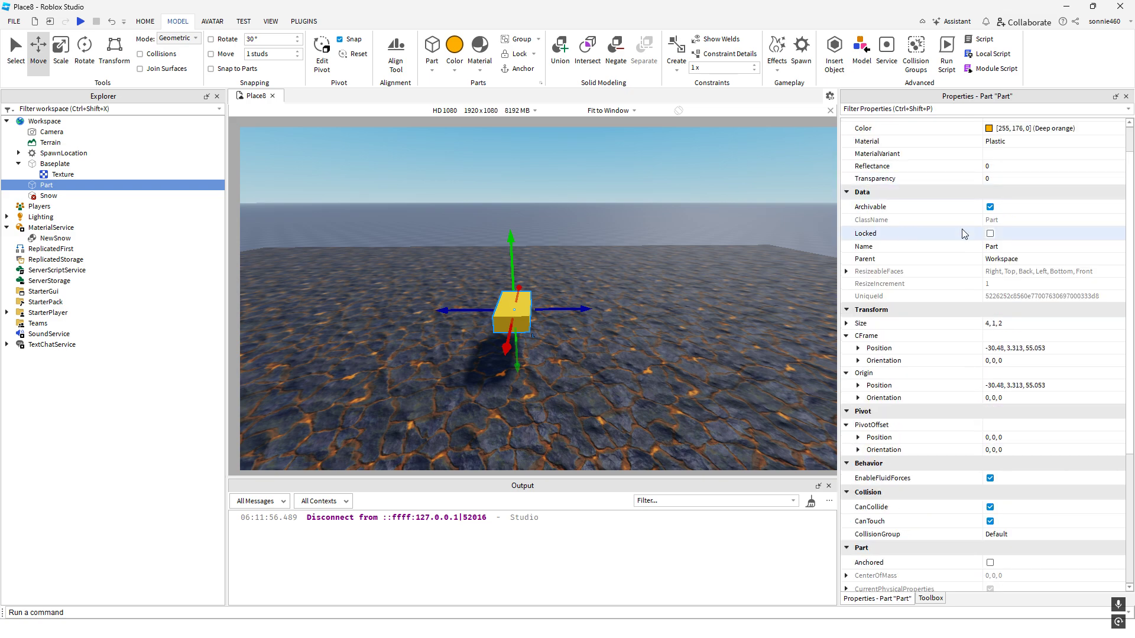
pyautogui.click(1007, 142)
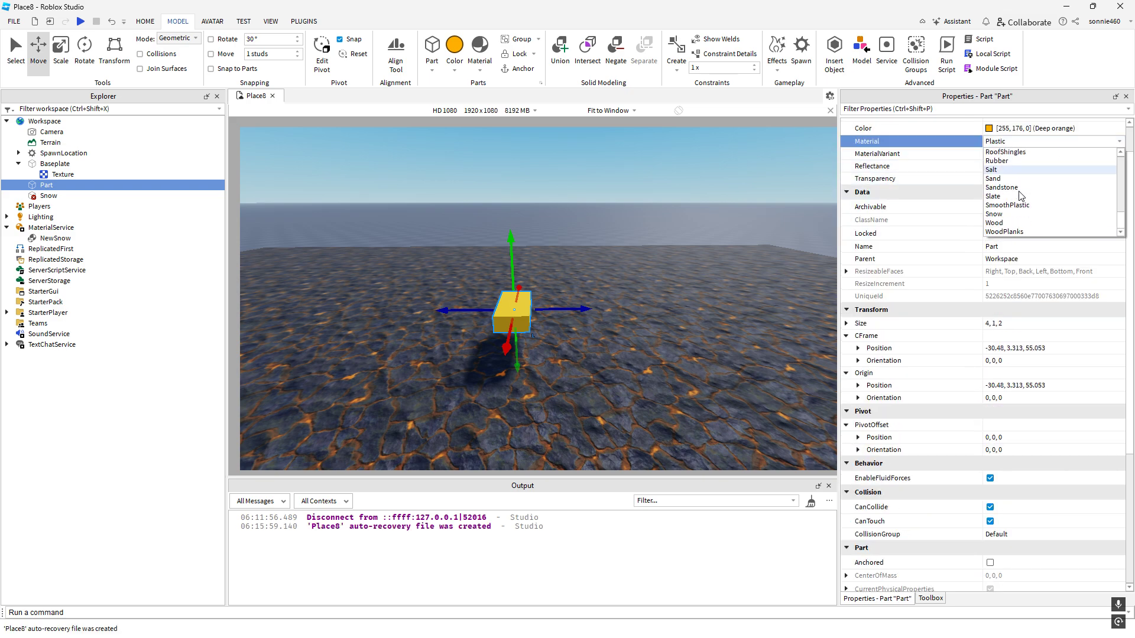
pyautogui.scroll(7, 1022, 201)
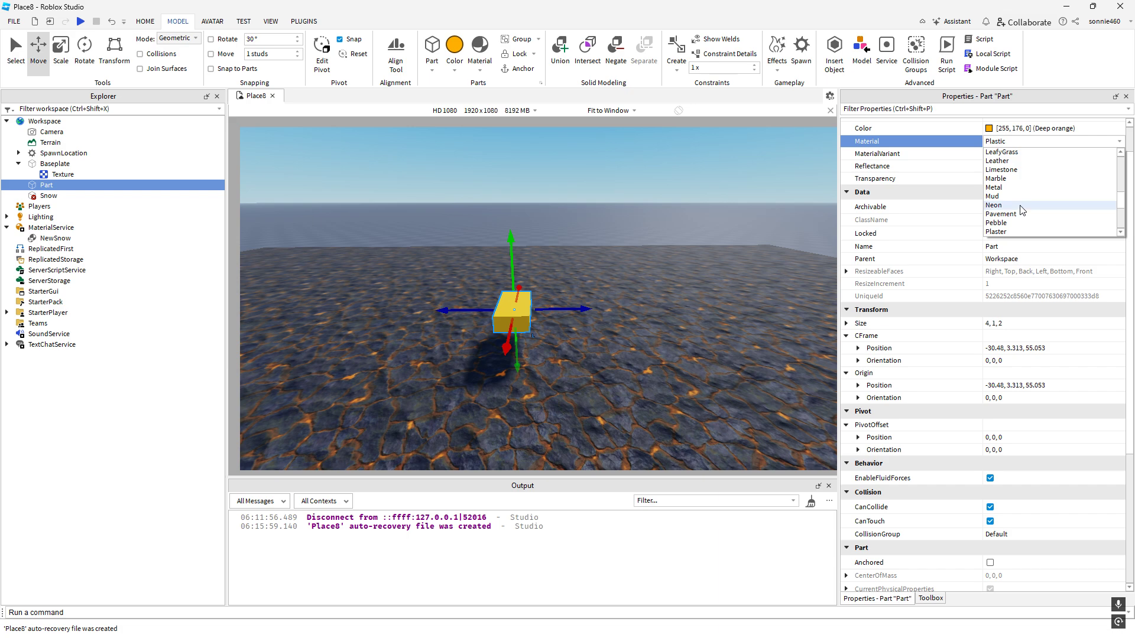
pyautogui.scroll(4, 1017, 171)
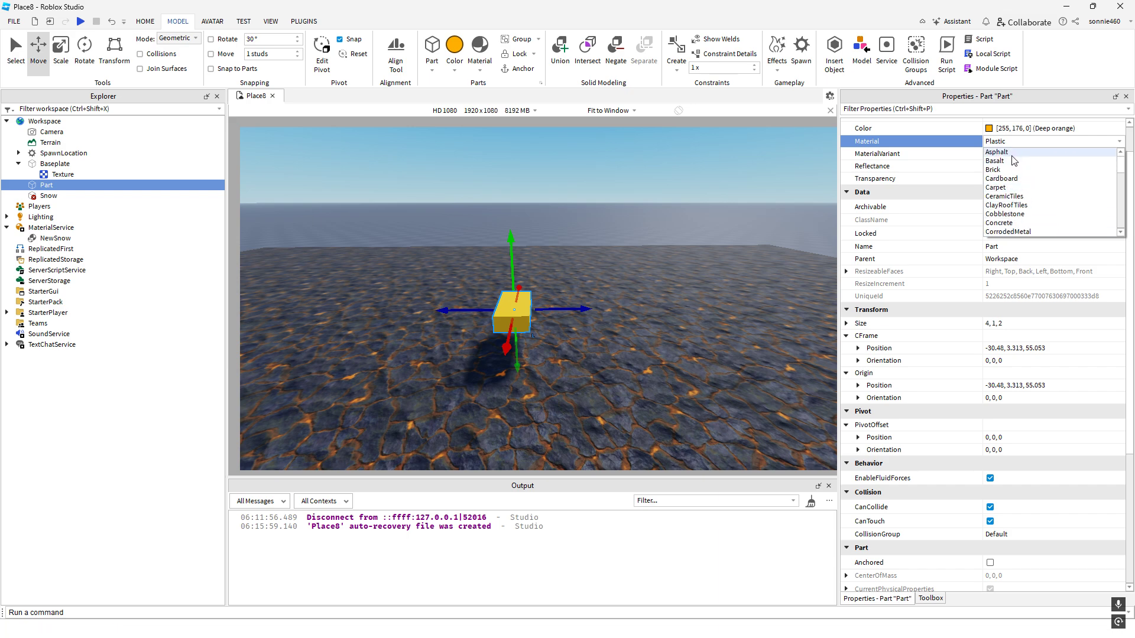
pyautogui.scroll(-10, 1013, 166)
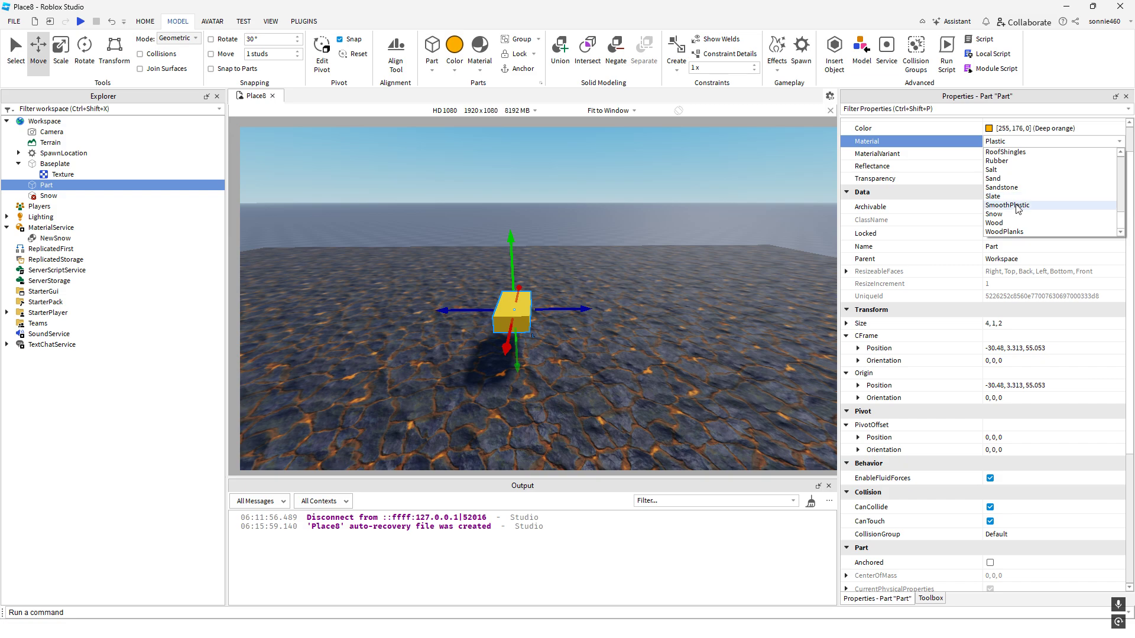
pyautogui.click(739, 17)
# Highlight the yellow block part's RootPriority property
pyautogui.scroll(-4, 988, 232)
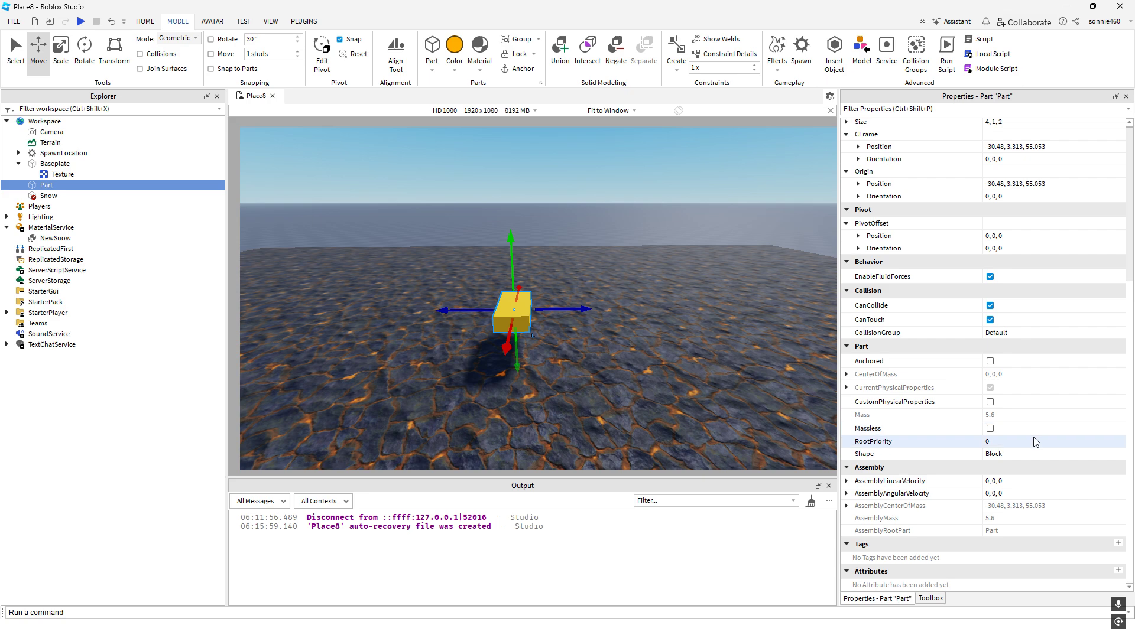
pyautogui.click(1019, 443)
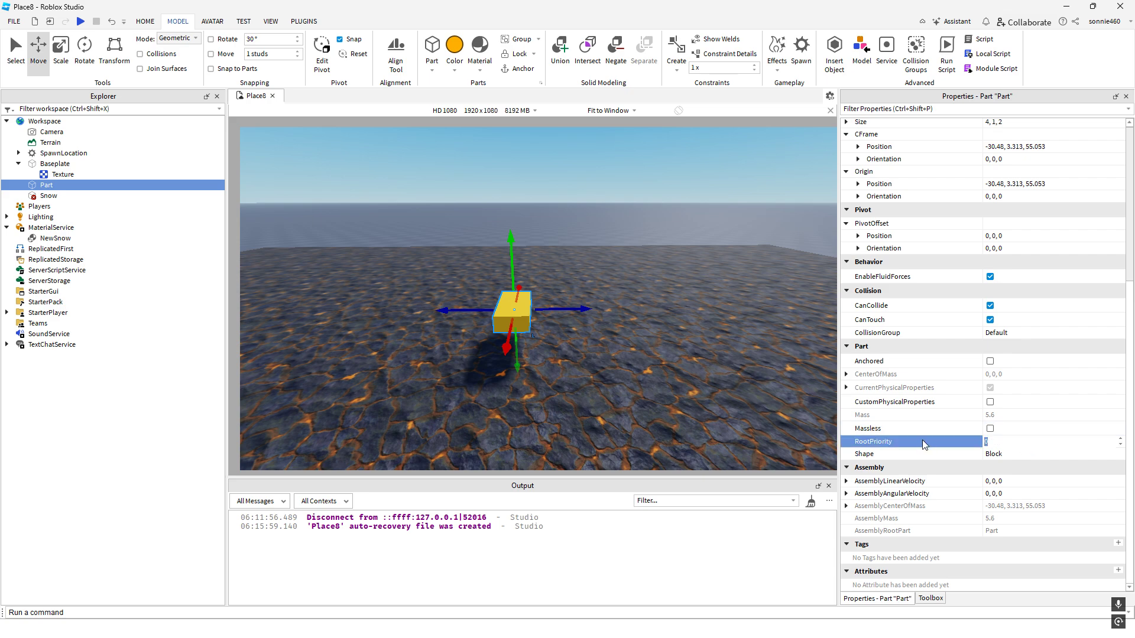
pyautogui.press('Return')
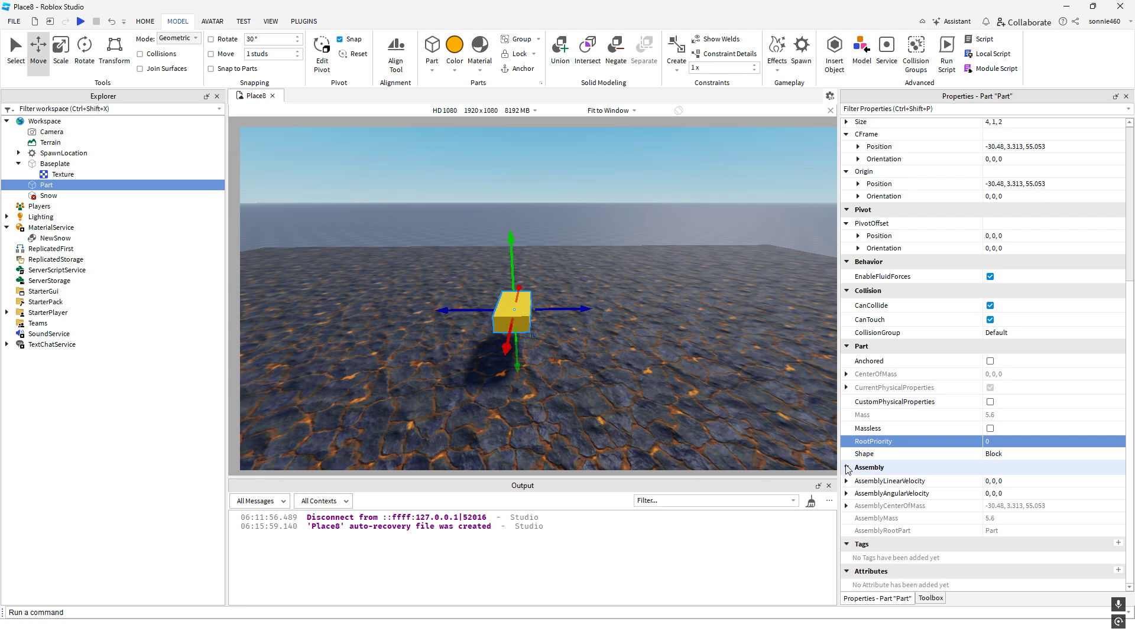
# Lower the yellow block part close to the lava slab, to a Y position of 1.643
pyautogui.moveTo(675, 373); pyautogui.dragTo(623, 259, button='right')
pyautogui.press('q')
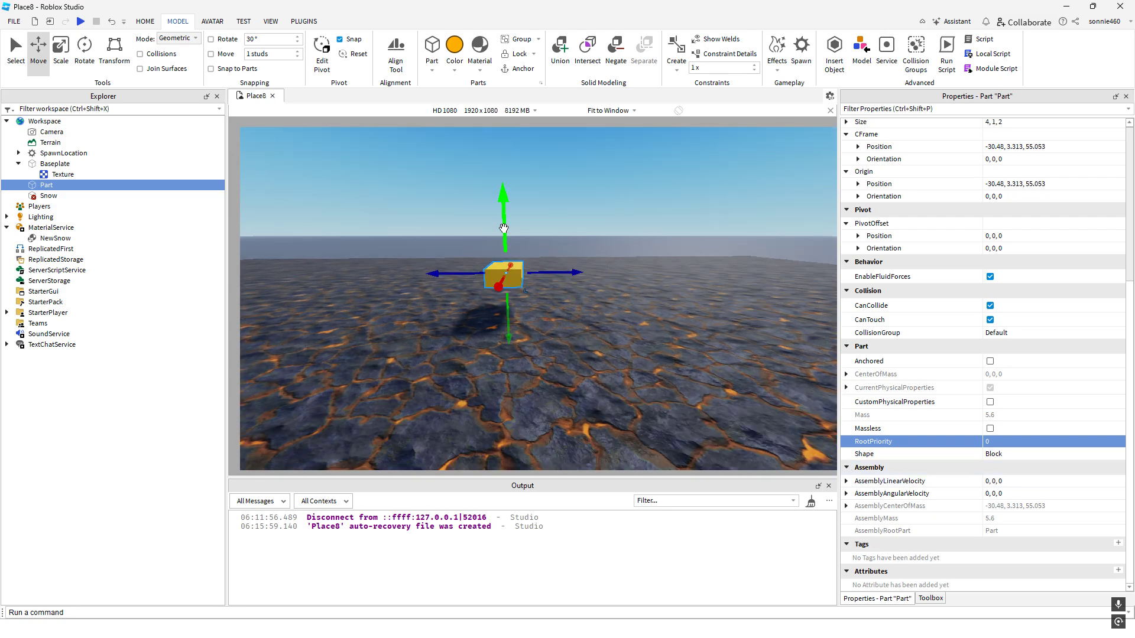
pyautogui.moveTo(503, 228); pyautogui.dragTo(506, 245)
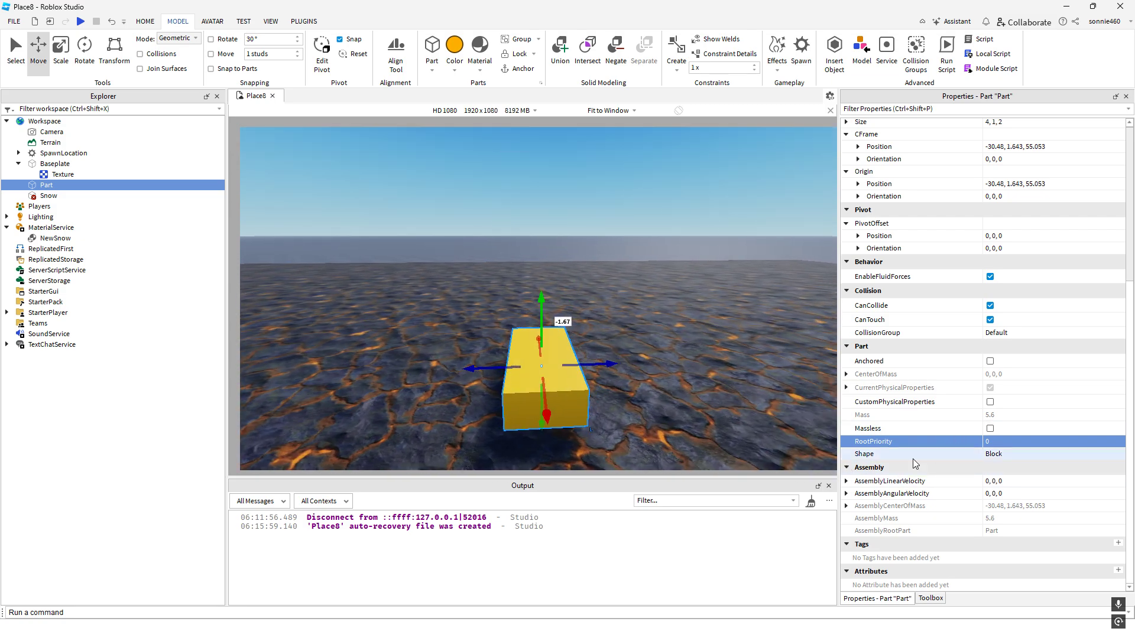
# Set the Y component of the yellow block part's AssemblyLinearVelocity to 50
pyautogui.click(847, 482)
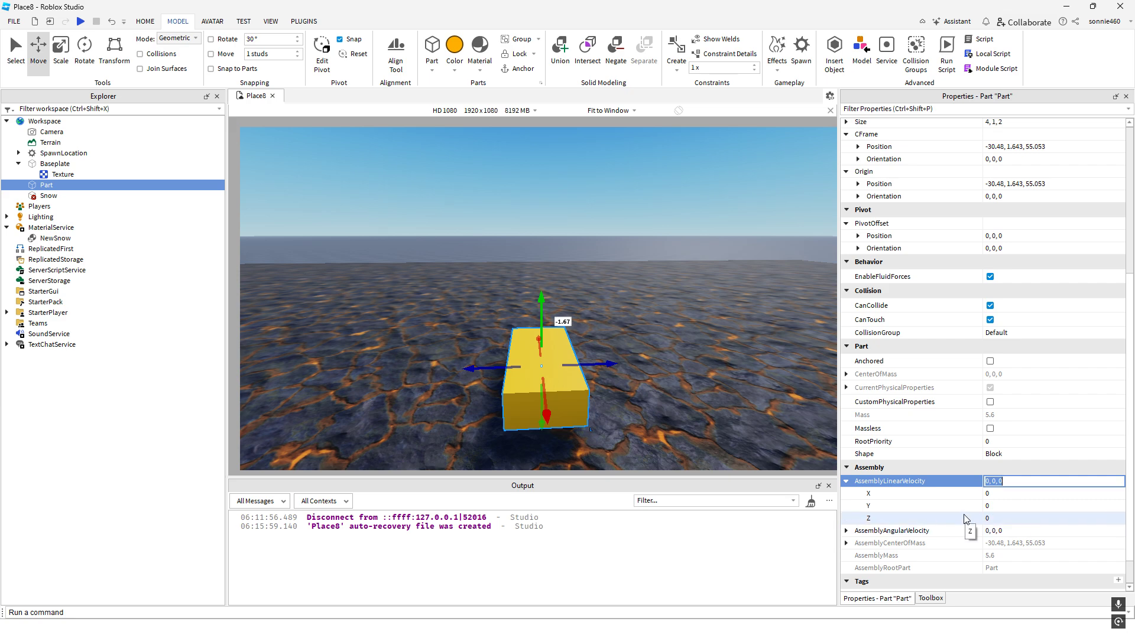
pyautogui.click(1004, 506)
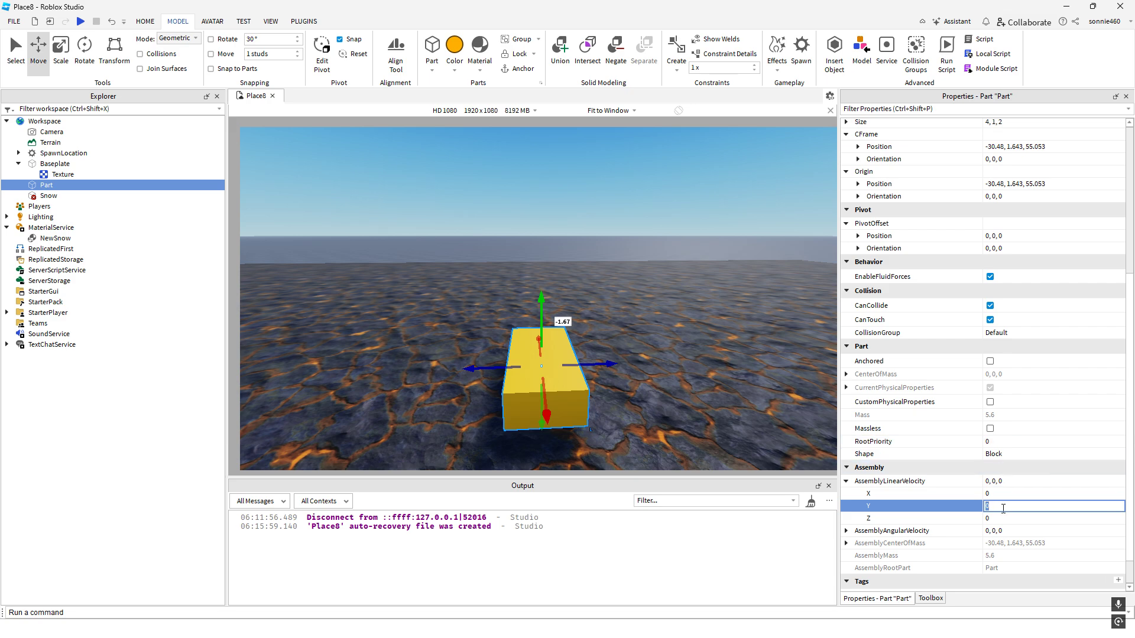
pyautogui.press('Return')
# Run the simulation without a player character to observe the block's upward motion, and stop it
pyautogui.scroll(-3, 674, 414)
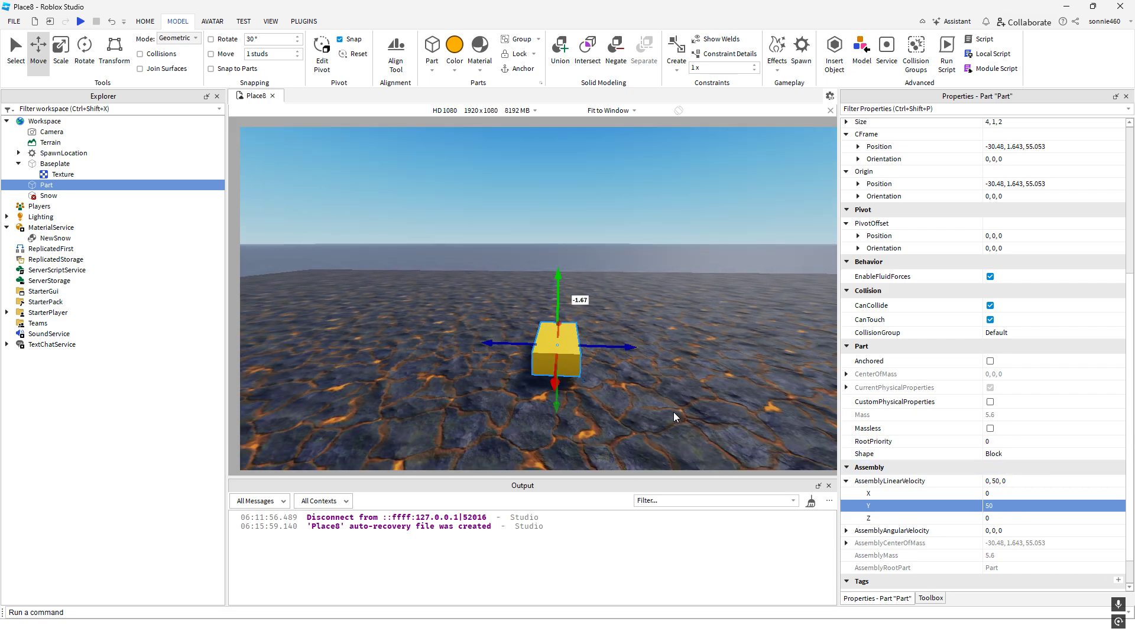
pyautogui.click(145, 21)
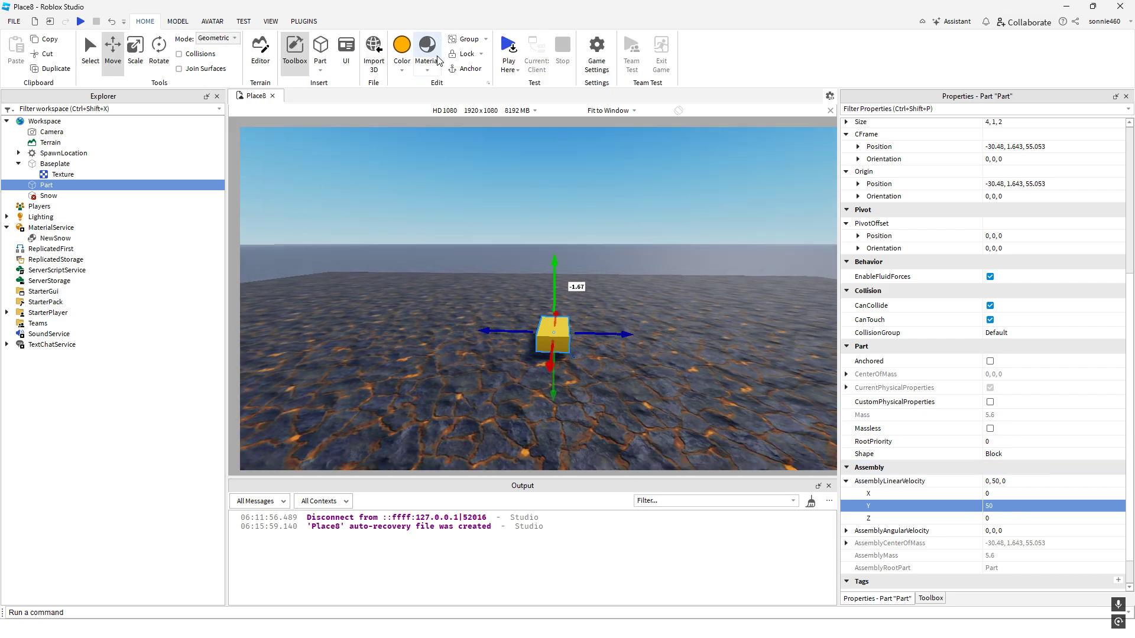
pyautogui.click(512, 69)
pyautogui.click(521, 109)
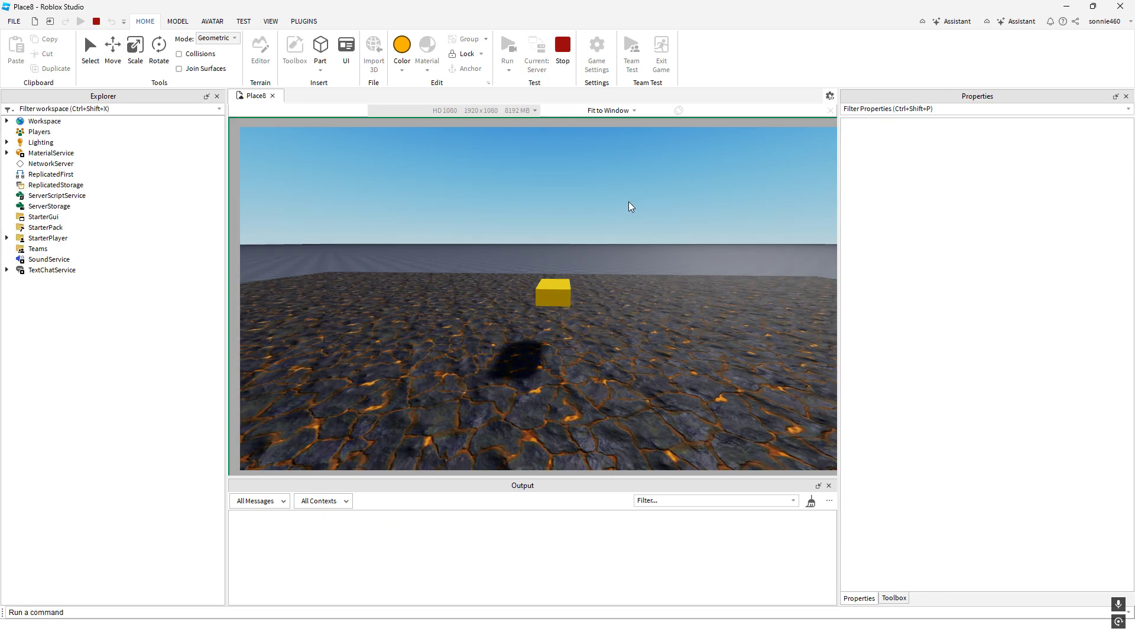
pyautogui.click(569, 49)
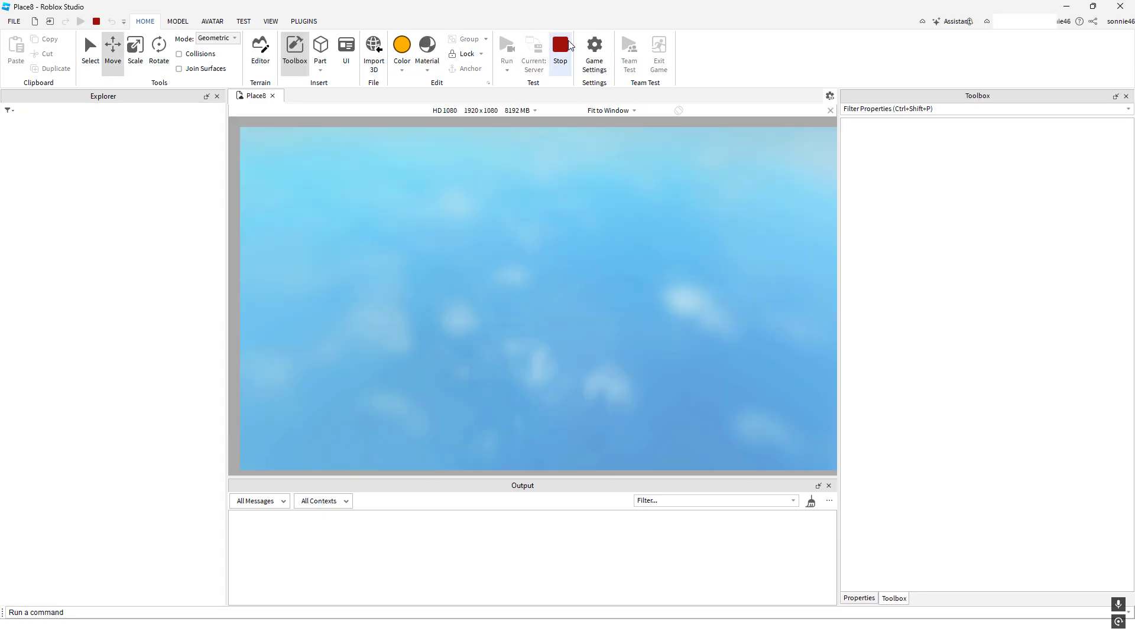
# Set the Y component of the yellow block part's AssemblyLinearVelocity to 0
pyautogui.scroll(-5, 1041, 442)
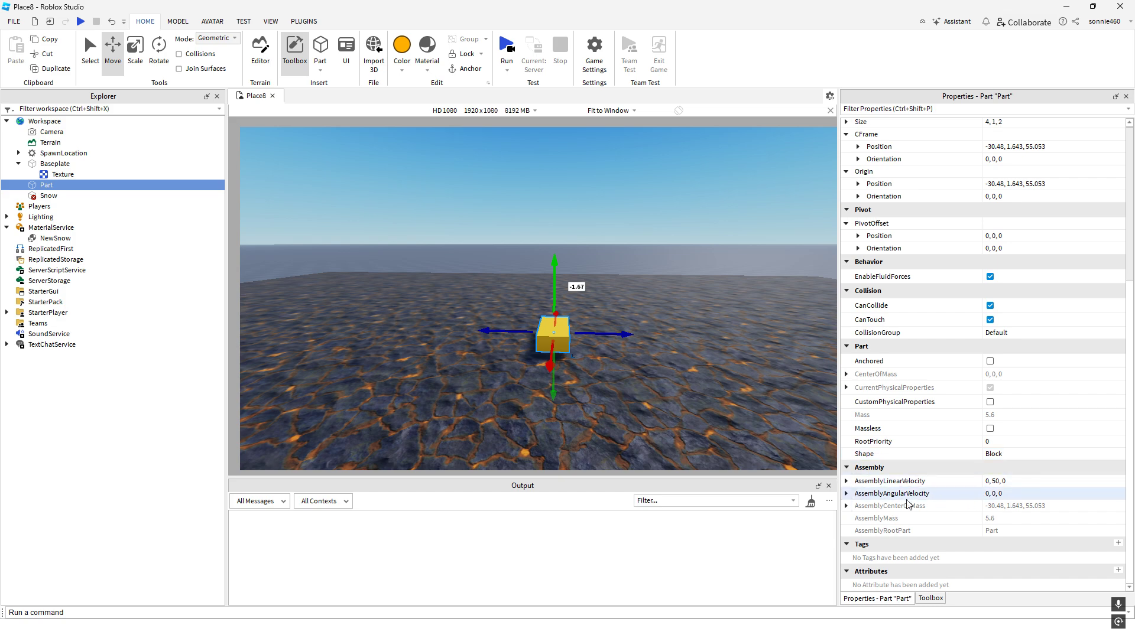
pyautogui.click(847, 481)
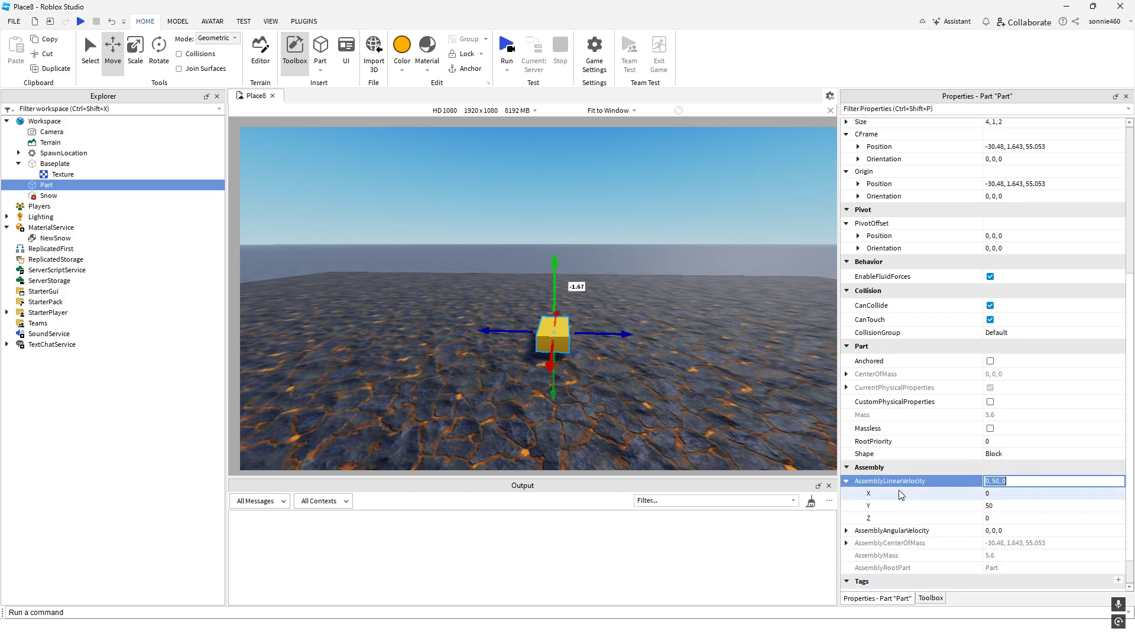
pyautogui.click(1028, 505)
pyautogui.press('Return')
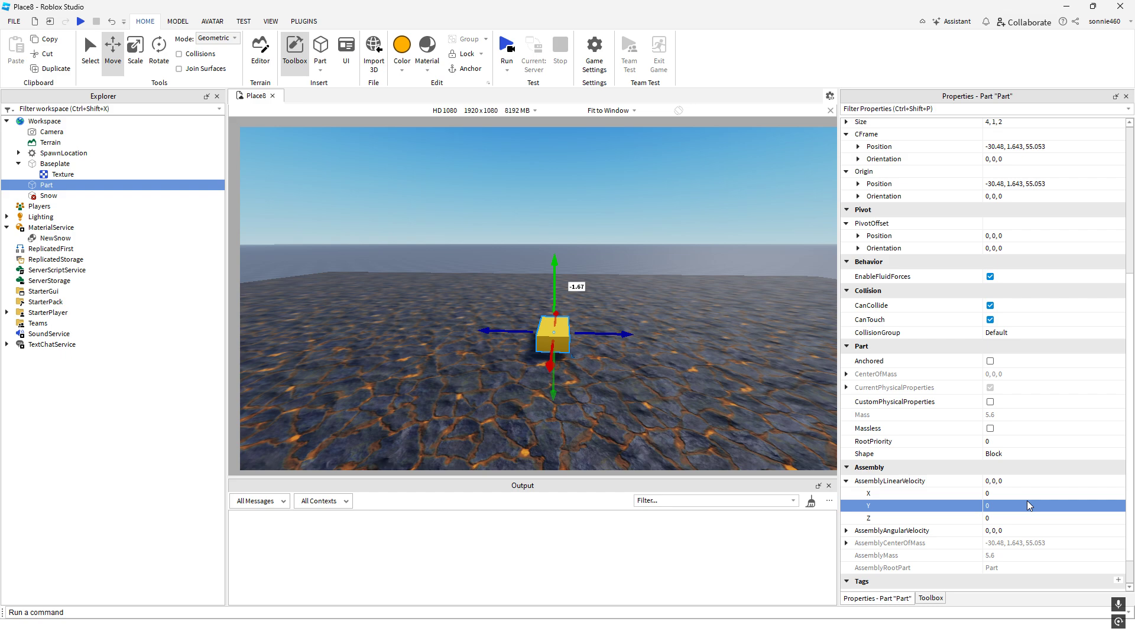
pyautogui.scroll(3, 981, 438)
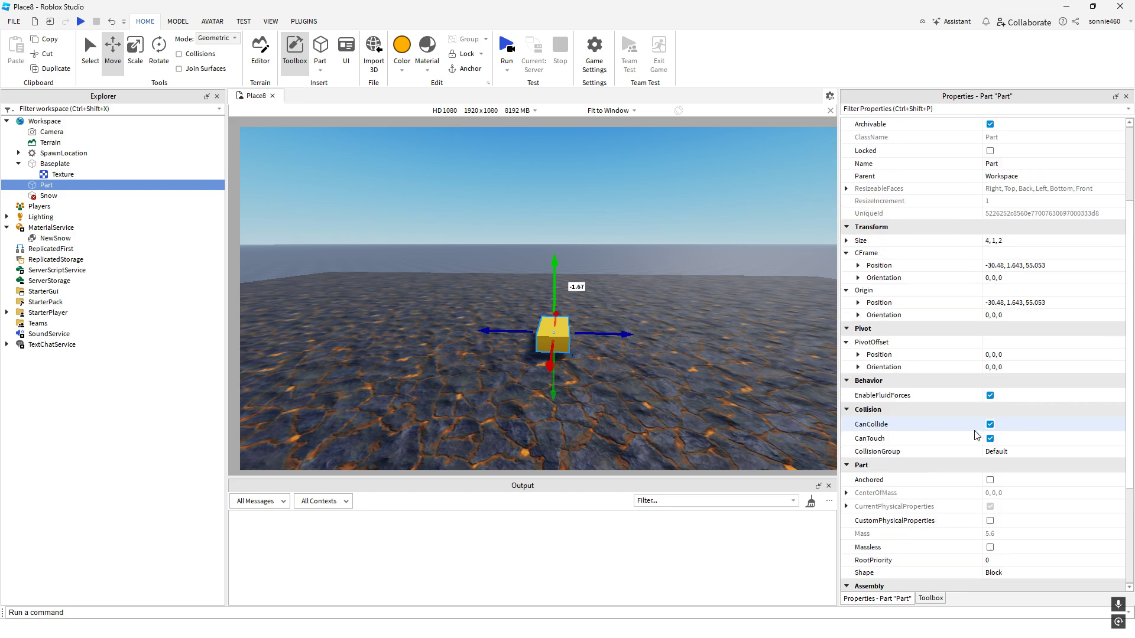
pyautogui.scroll(2, 977, 436)
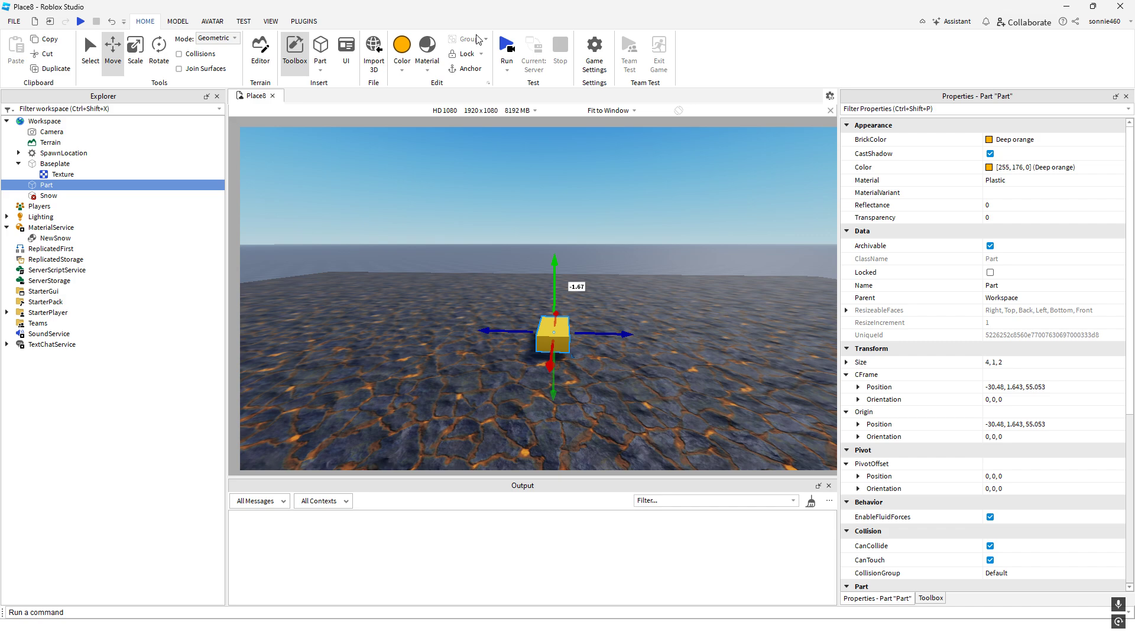
# Duplicate the yellow block and move the copy about 1.99 studs along the Z axis, beside the original
pyautogui.click(177, 22)
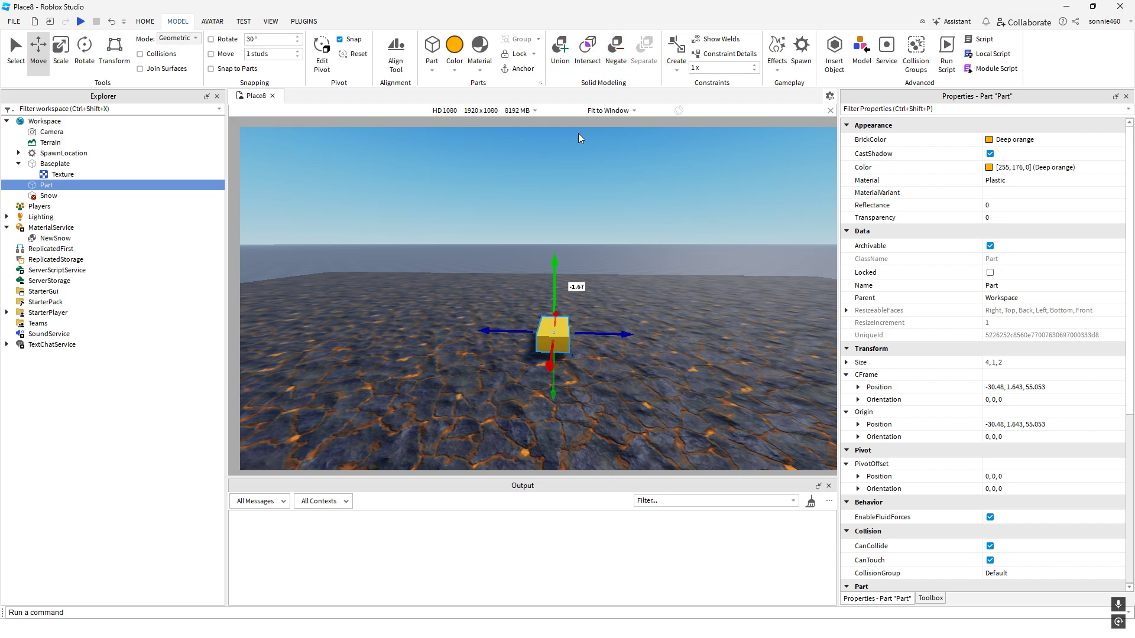
pyautogui.scroll(-2, 706, 222)
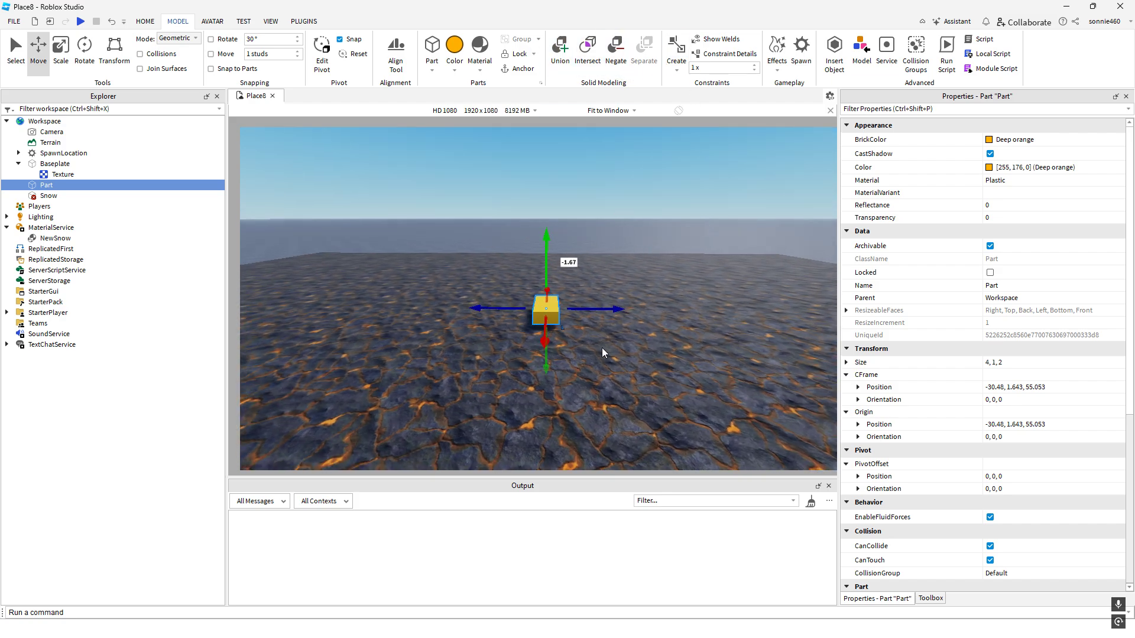
pyautogui.scroll(2, 591, 337)
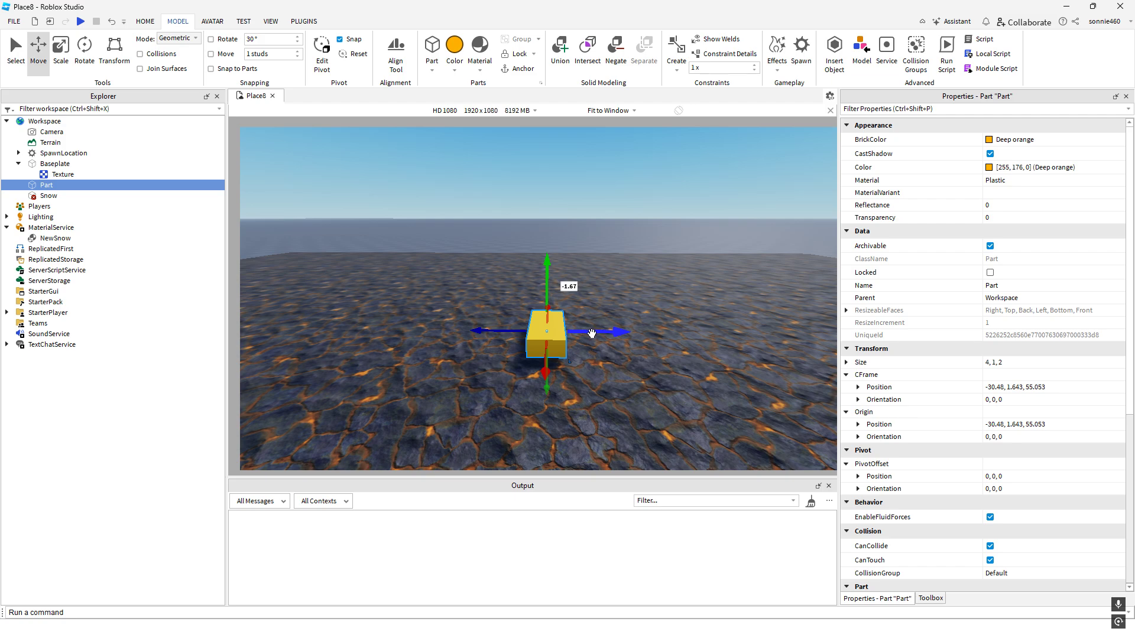
pyautogui.hotkey('ctrl', 'd')
pyautogui.moveTo(600, 334); pyautogui.dragTo(602, 367)
pyautogui.scroll(2, 656, 338)
pyautogui.scroll(-2, 642, 350)
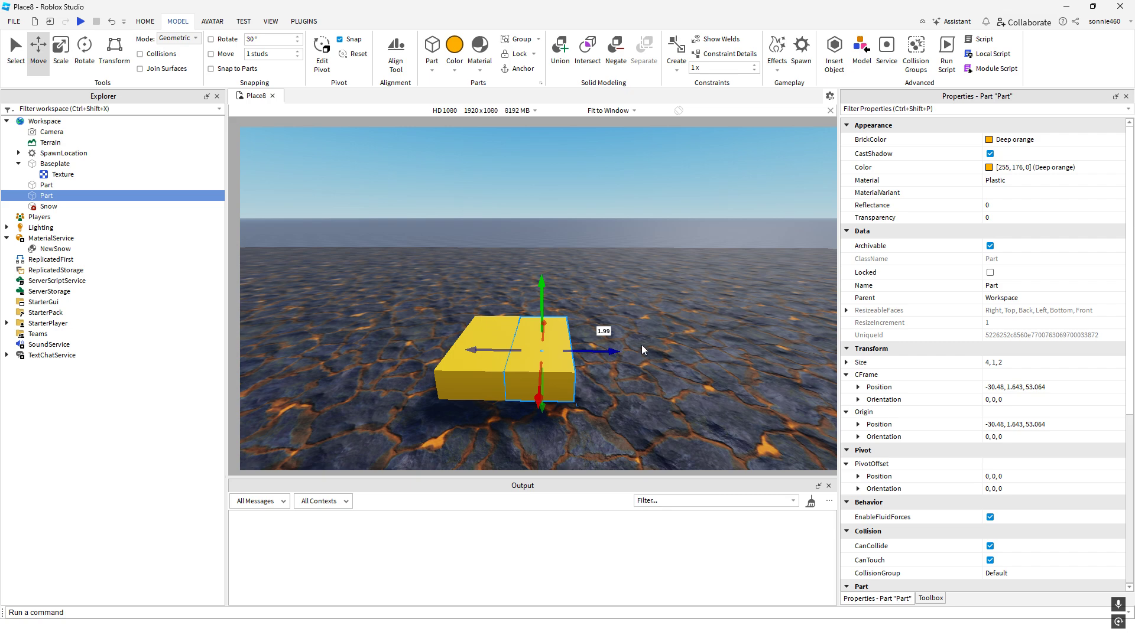
pyautogui.moveTo(642, 346); pyautogui.dragTo(644, 343, button='right')
pyautogui.scroll(3, 643, 332)
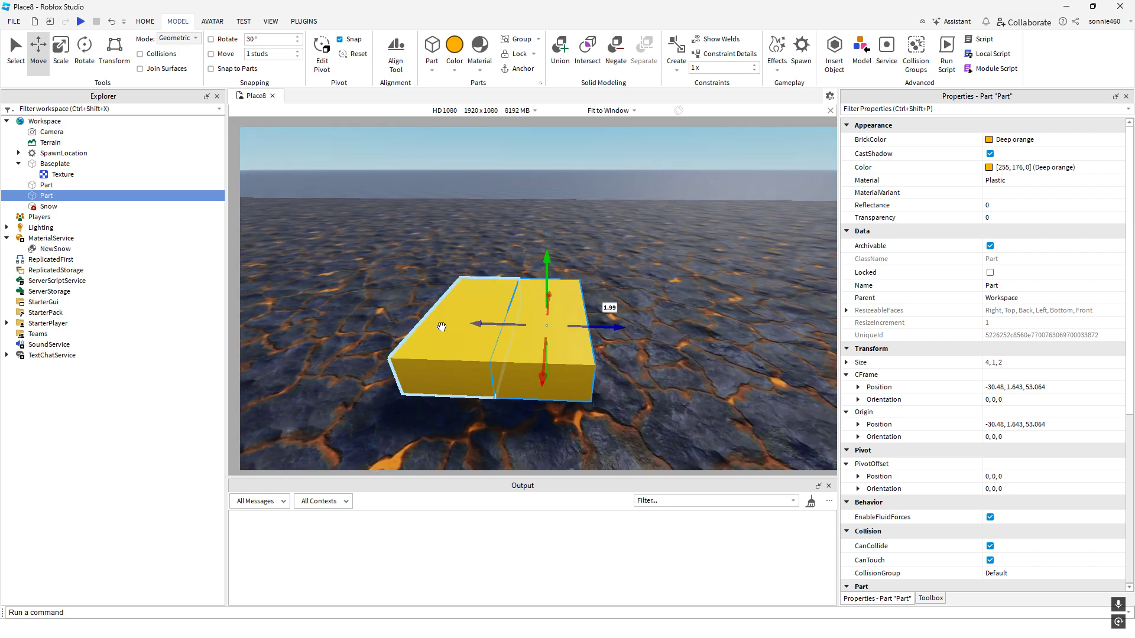
# Select each of the two adjoining yellow blocks in turn to examine them as separate parts
pyautogui.click(443, 326)
pyautogui.click(558, 346)
pyautogui.moveTo(635, 301); pyautogui.dragTo(637, 295, button='right')
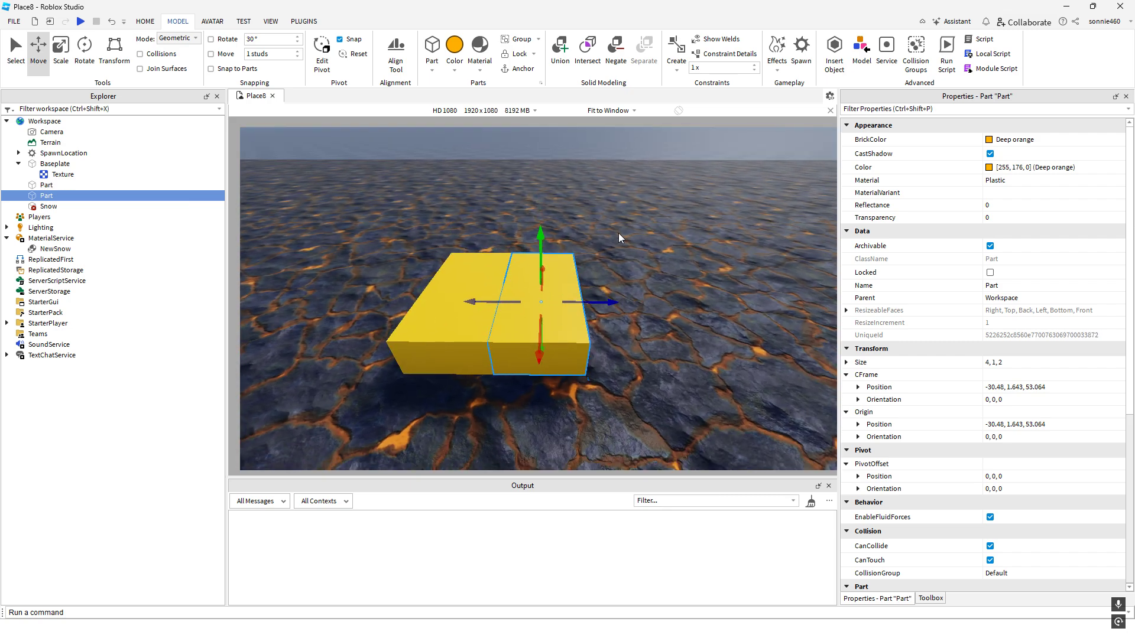
pyautogui.moveTo(618, 237); pyautogui.dragTo(619, 224, button='right')
pyautogui.click(46, 185)
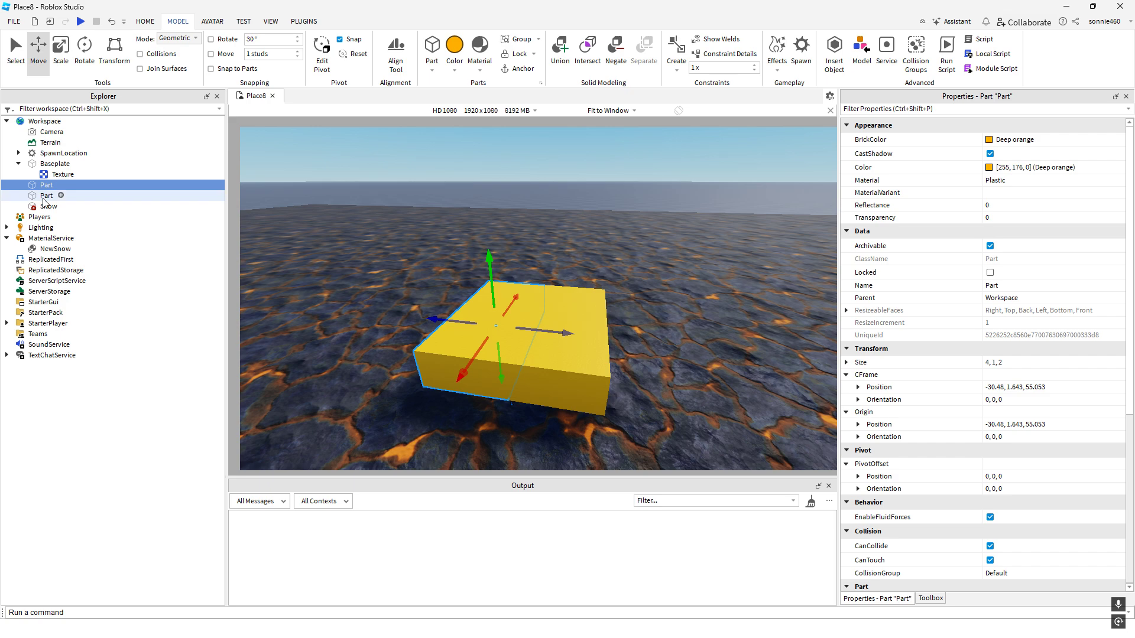
pyautogui.click(43, 198)
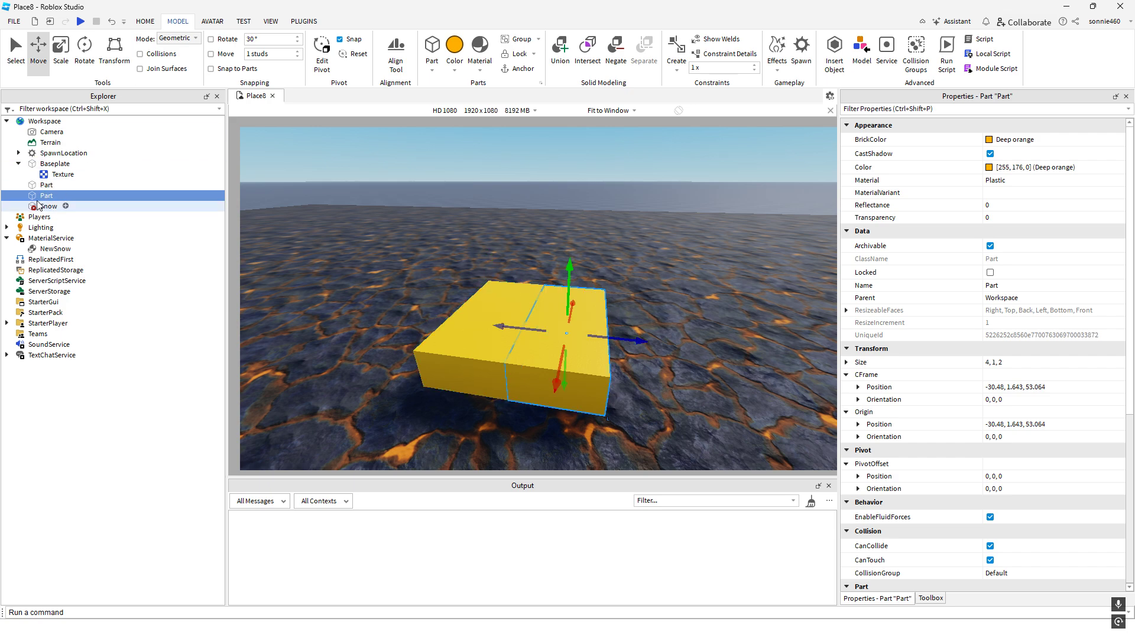
pyautogui.click(37, 187)
pyautogui.click(37, 195)
# Group the two yellow blocks into a model, and ungroup them again
pyautogui.click(52, 185)
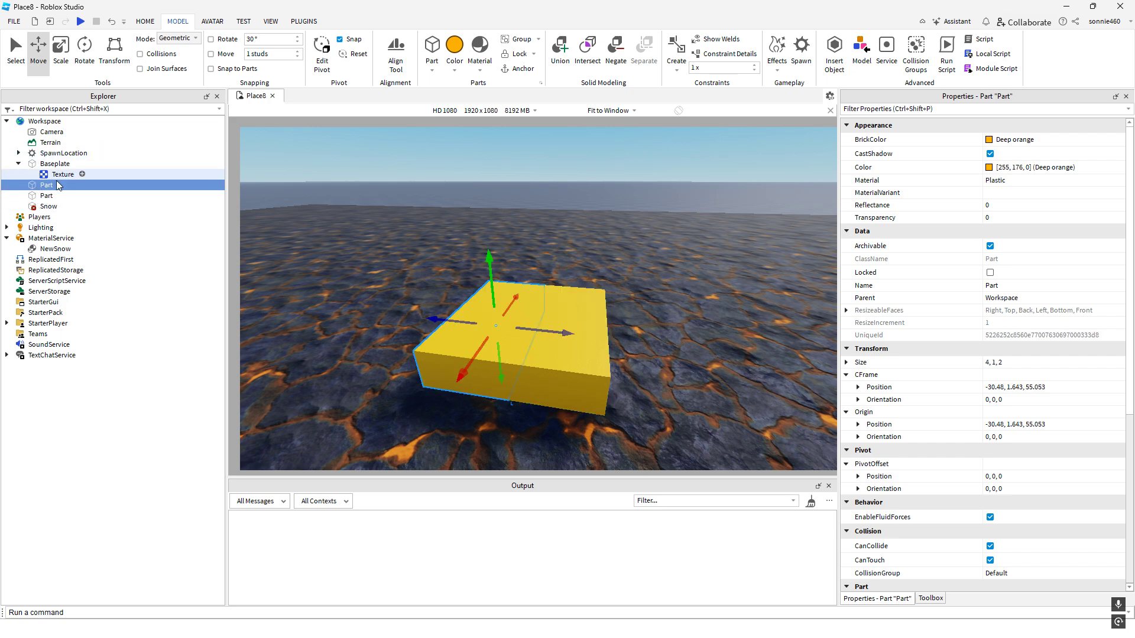
pyautogui.keyDown('ctrl'); pyautogui.click(53, 196); pyautogui.keyUp('ctrl')
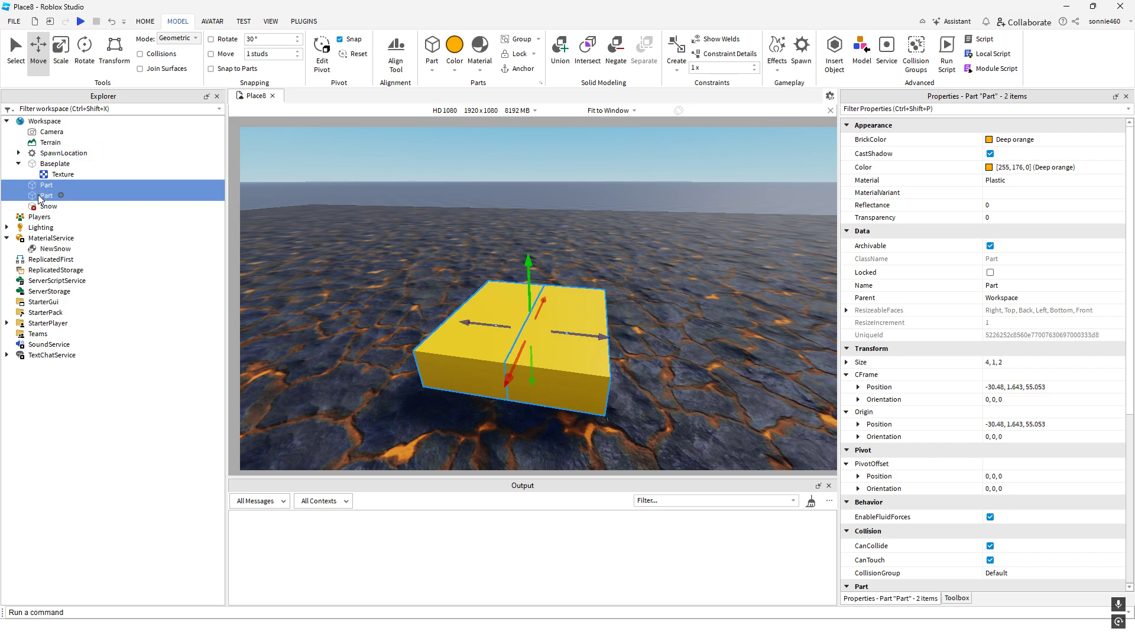
pyautogui.click(530, 44)
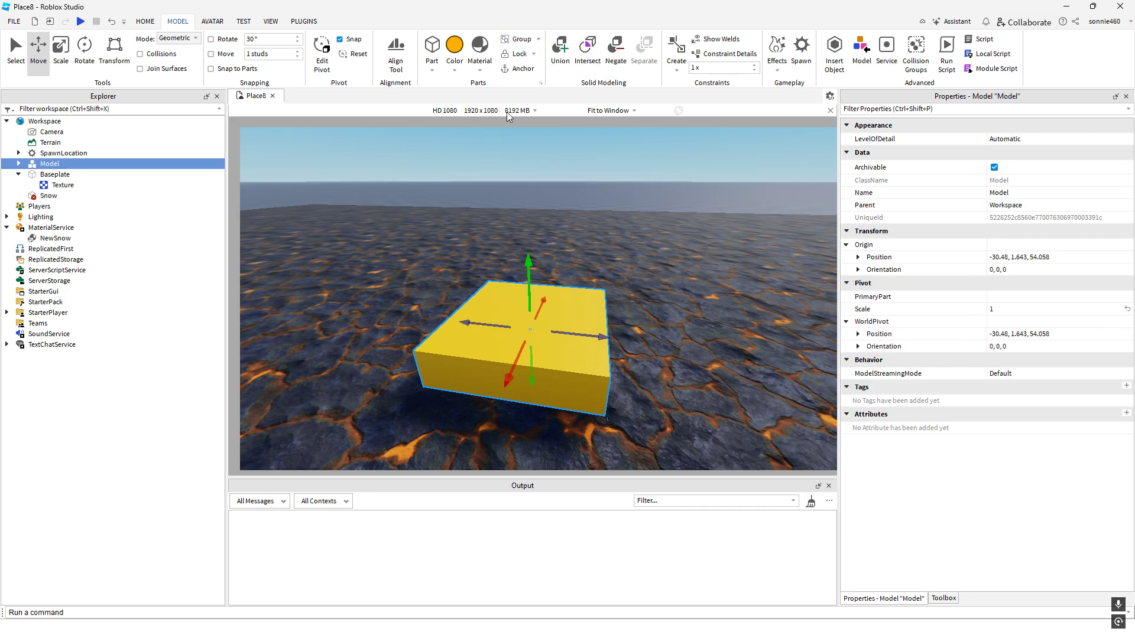
pyautogui.press('f')
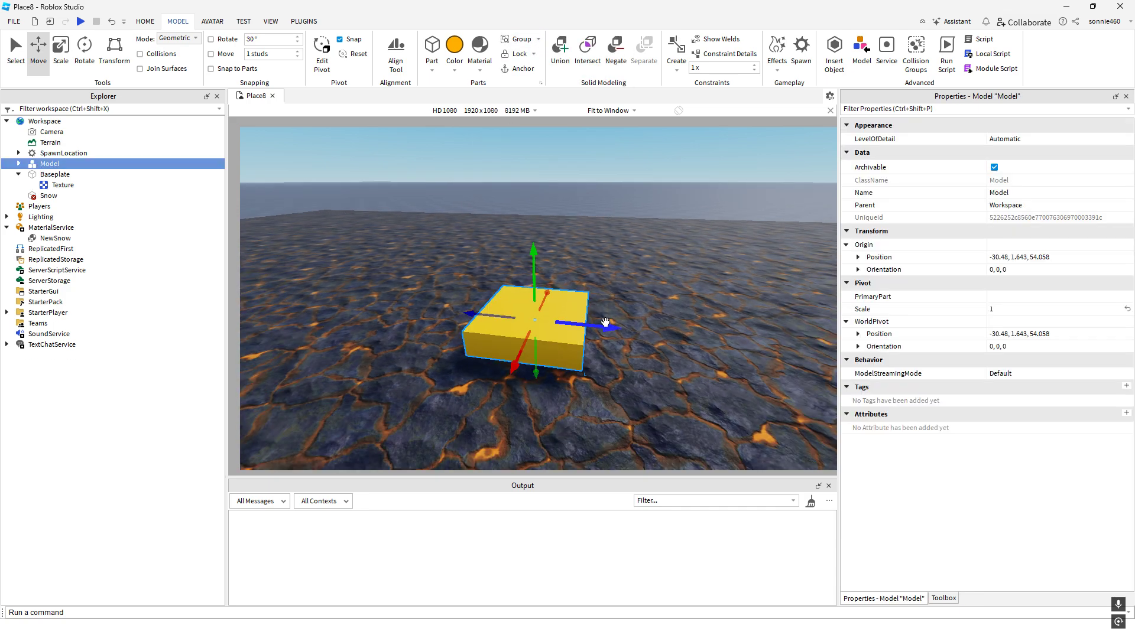
pyautogui.click(18, 163)
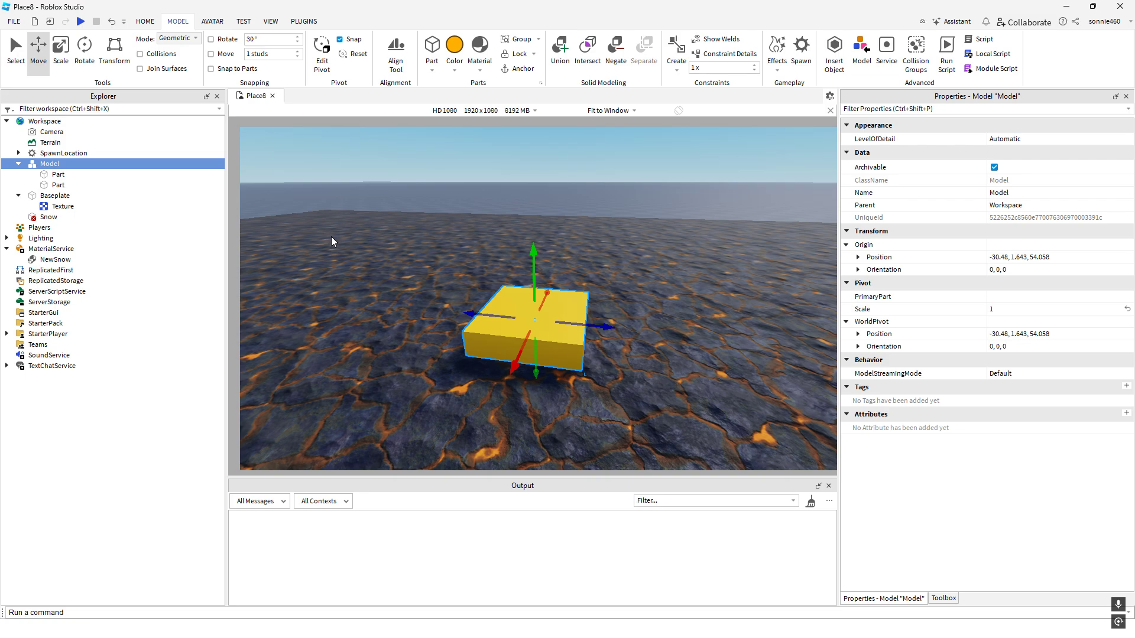
pyautogui.hotkey('ctrl', 'u')
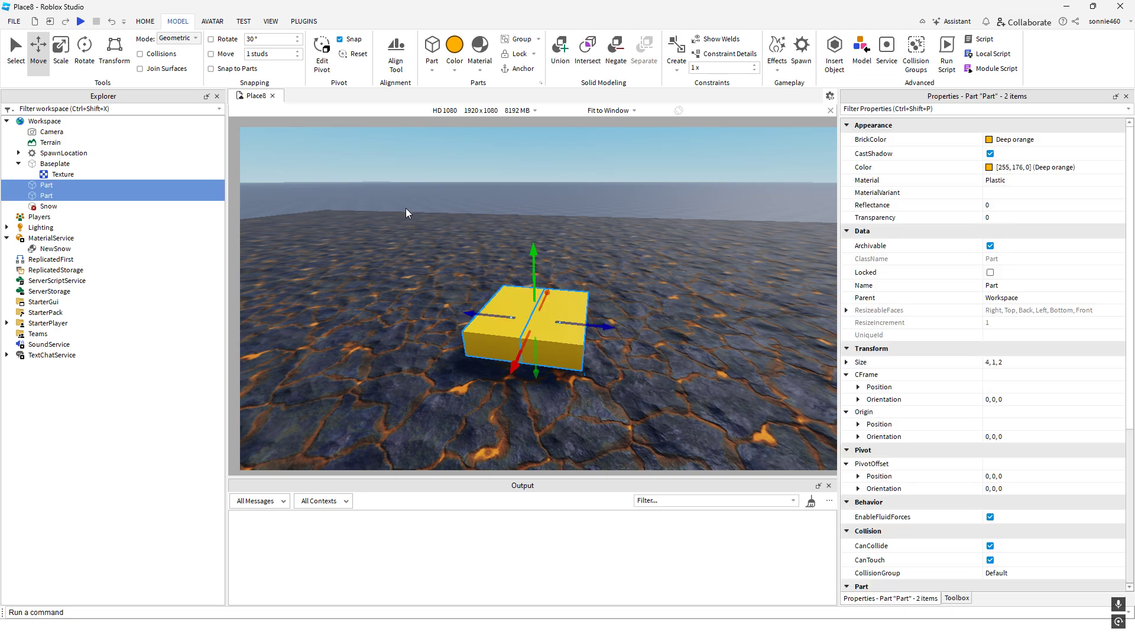
# Union the two yellow blocks into one solid and select it as a single object
pyautogui.scroll(3, 362, 203)
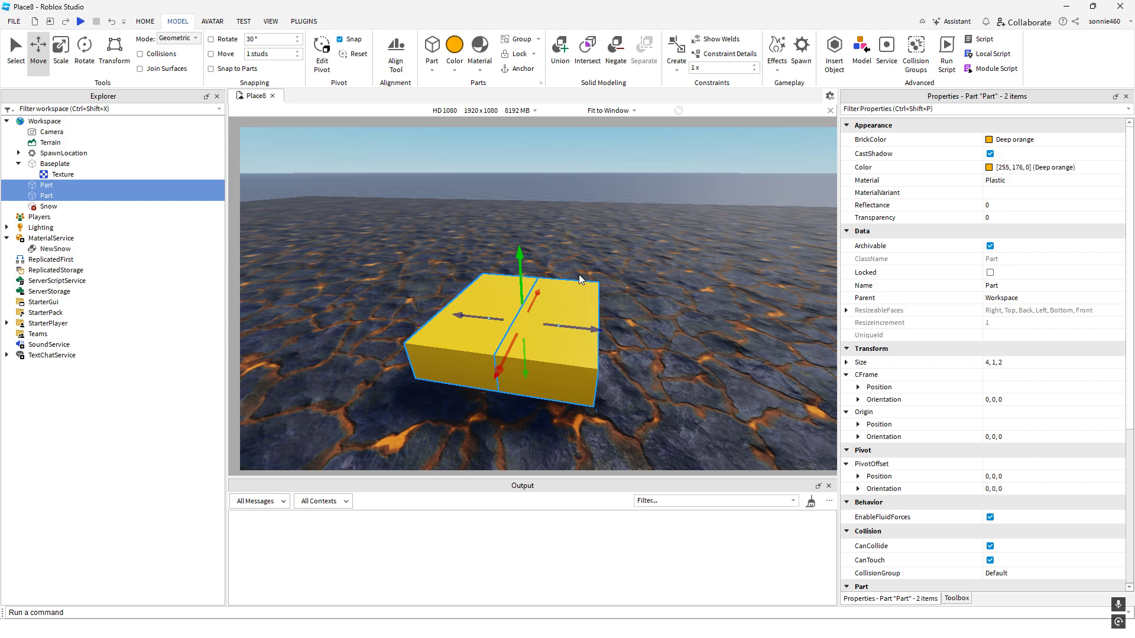
pyautogui.moveTo(623, 259); pyautogui.dragTo(623, 257, button='right')
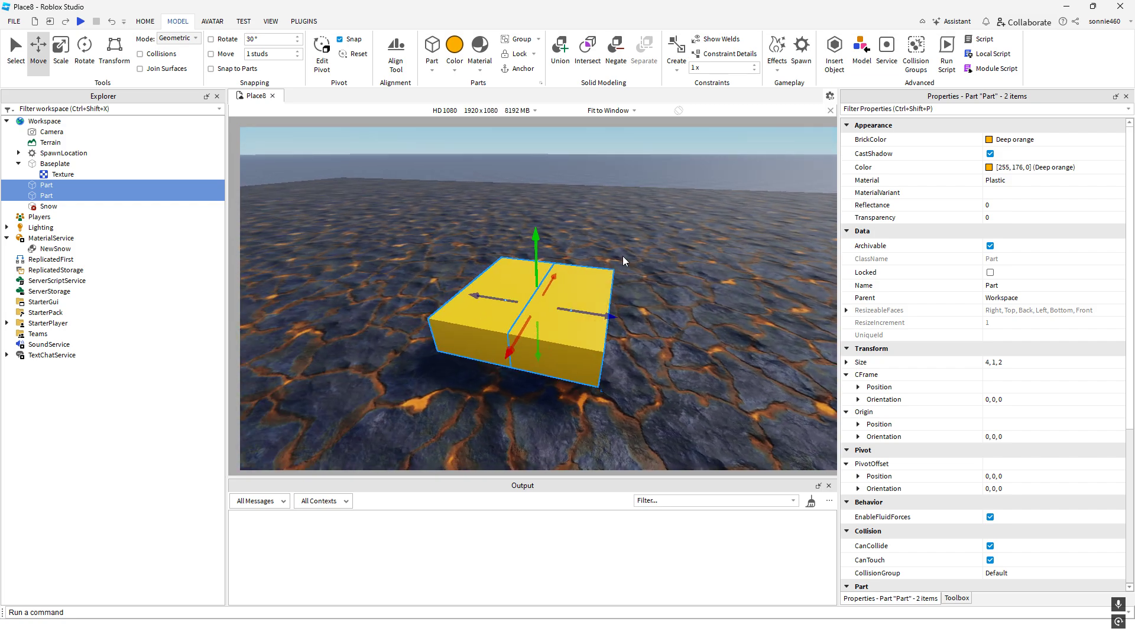
pyautogui.click(554, 56)
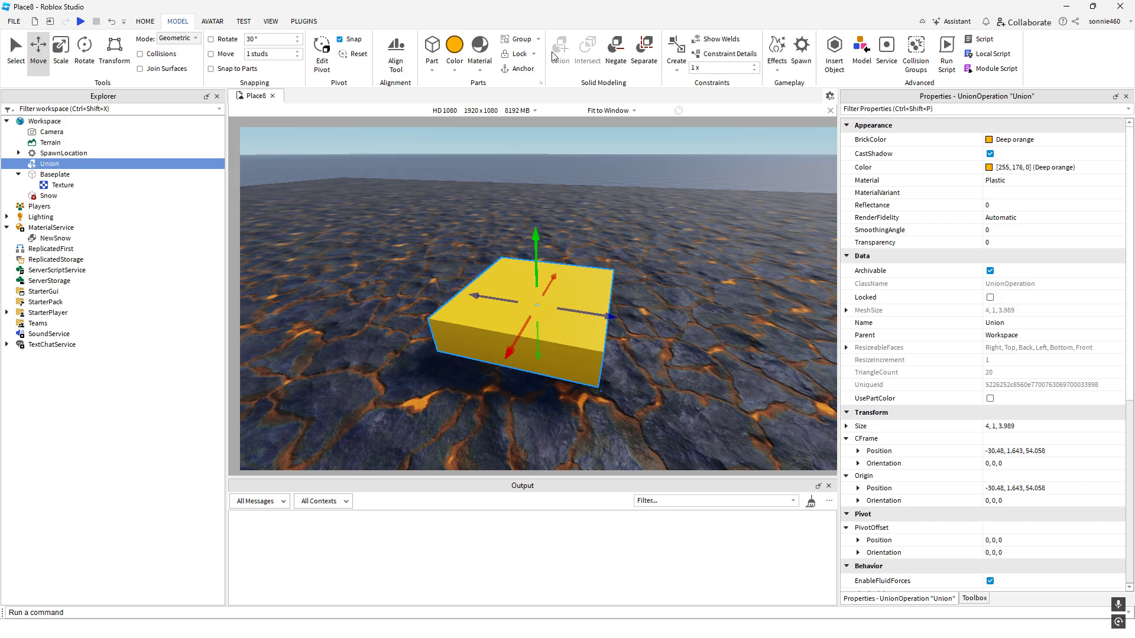
pyautogui.click(666, 313)
pyautogui.click(548, 306)
pyautogui.click(360, 228)
pyautogui.click(588, 313)
# Shift the union about 0.09 studs along the Z axis, and undo back to before the union and the copy's move
pyautogui.scroll(-2, 593, 308)
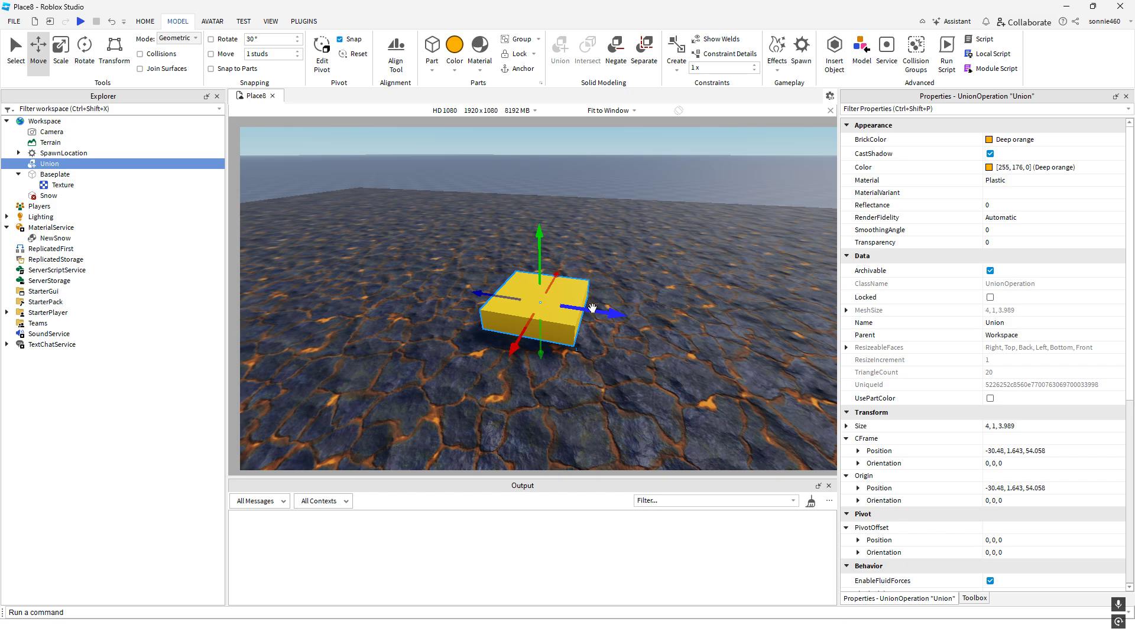
pyautogui.moveTo(592, 309)
pyautogui.mouseDown()
pyautogui.moveTo(751, 328)
pyautogui.moveTo(596, 308)
pyautogui.mouseUp()
pyautogui.scroll(3, 648, 303)
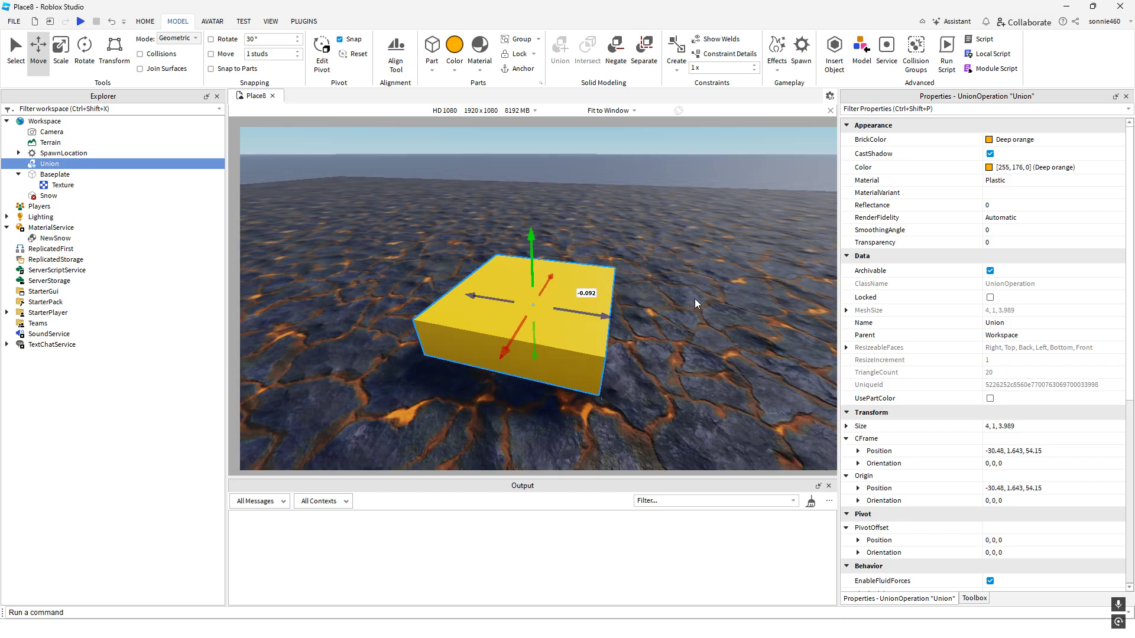
pyautogui.moveTo(694, 299); pyautogui.dragTo(623, 230, button='right')
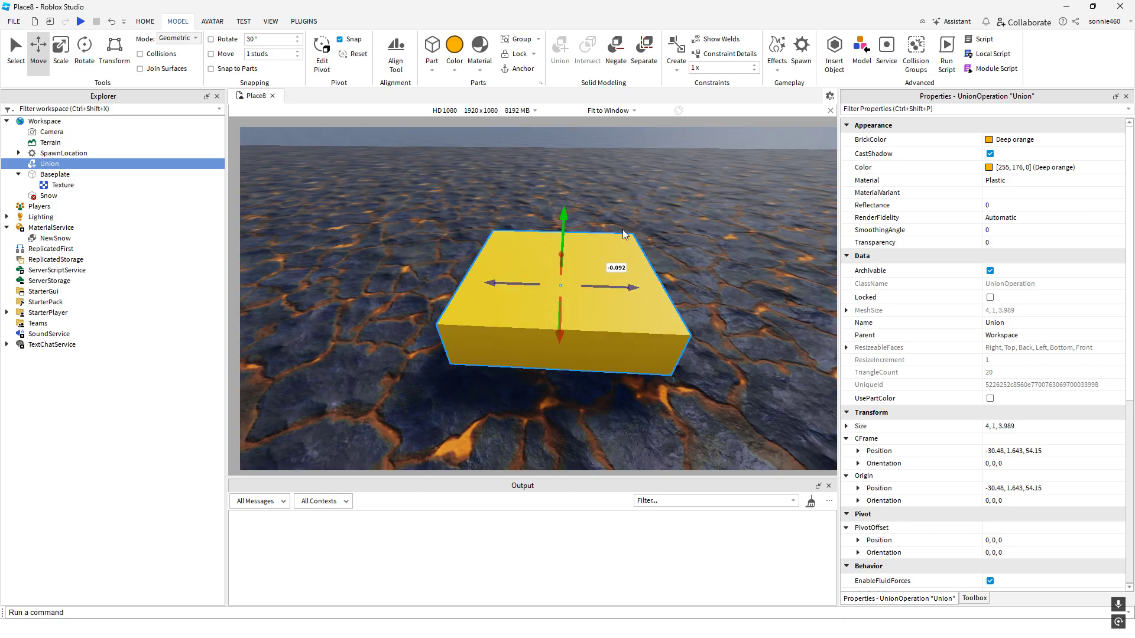
pyautogui.press('d')
pyautogui.press('s')
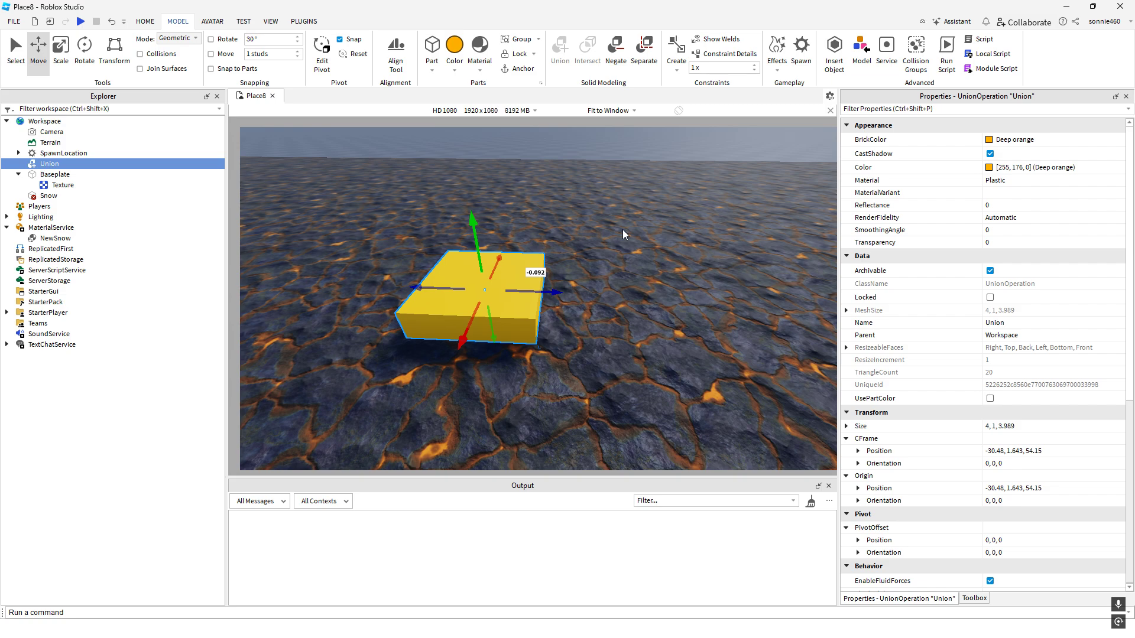
pyautogui.hotkey('ctrl', 'shift', 'u')
pyautogui.press('f')
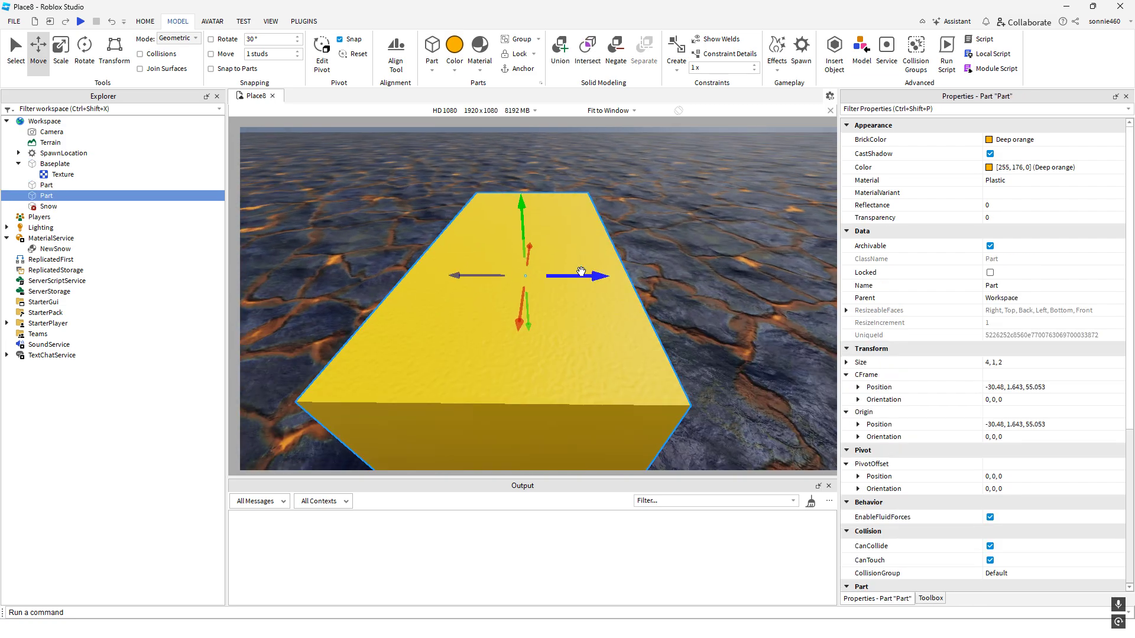
# Set the duplicated yellow block's material to Pavement
pyautogui.click(1027, 186)
pyautogui.scroll(2, 1025, 184)
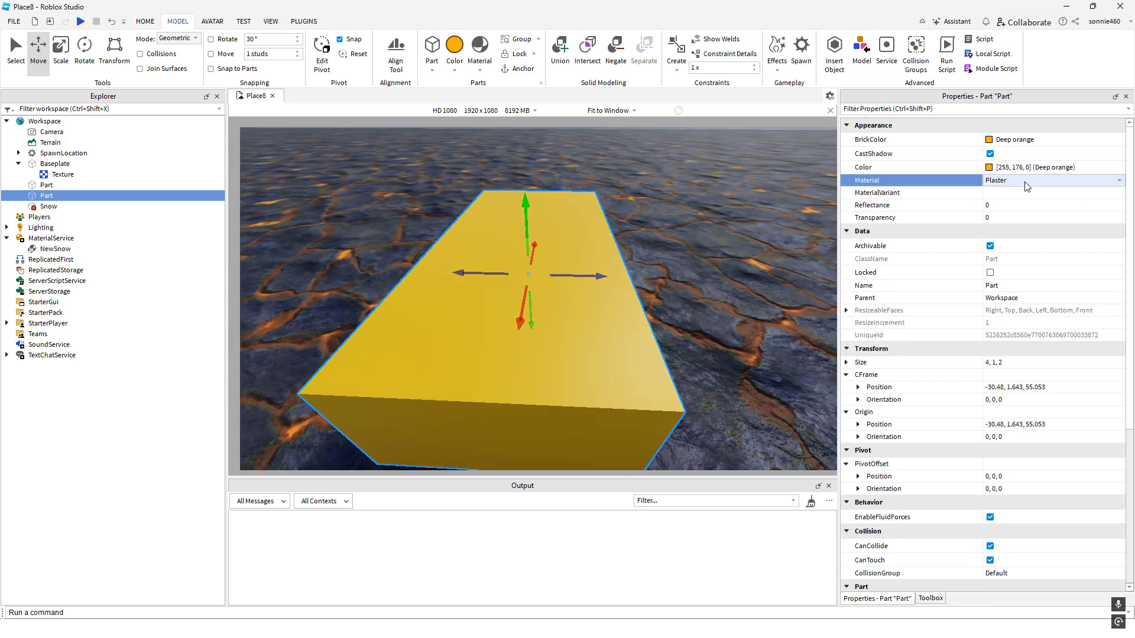
pyautogui.scroll(1, 1027, 185)
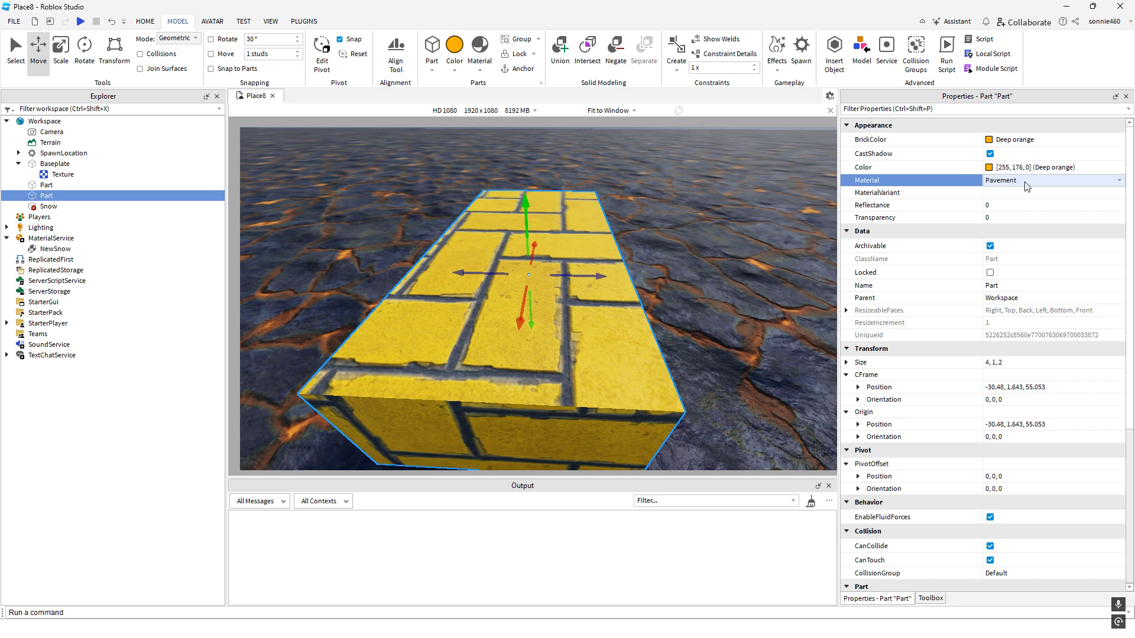
pyautogui.scroll(1, 1027, 186)
pyautogui.scroll(-1, 1026, 186)
pyautogui.scroll(-2, 711, 246)
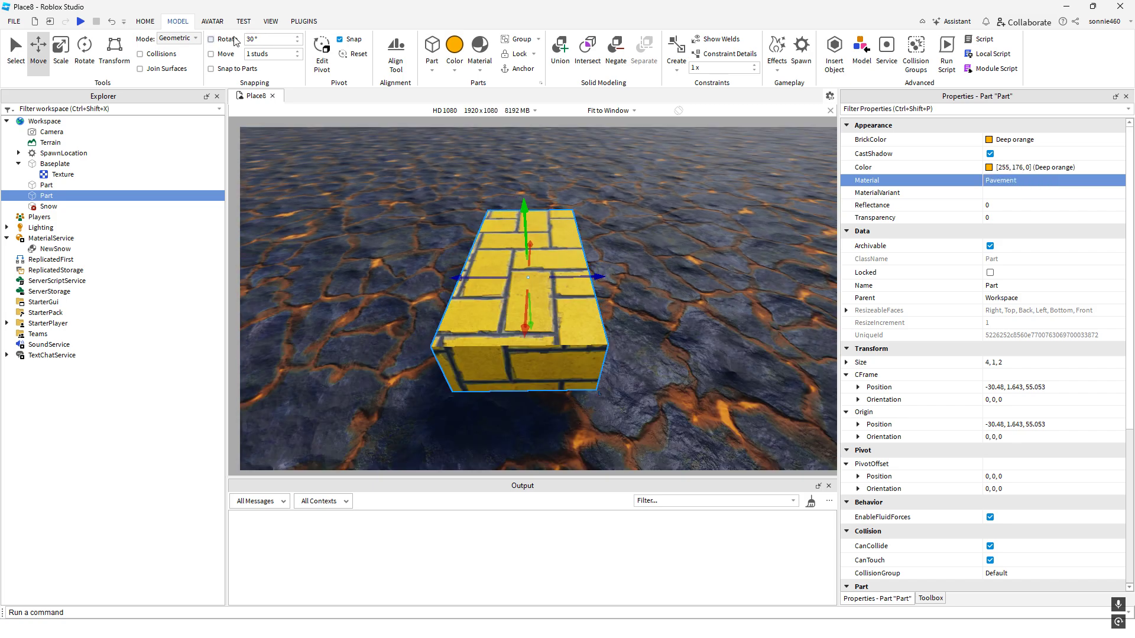
# Enable 1-stud move snapping, and duplicate the Pavement block with the copy moved 2 studs along the Z axis
pyautogui.click(214, 54)
pyautogui.hotkey('ctrl', 'd')
pyautogui.moveTo(598, 277); pyautogui.dragTo(726, 276)
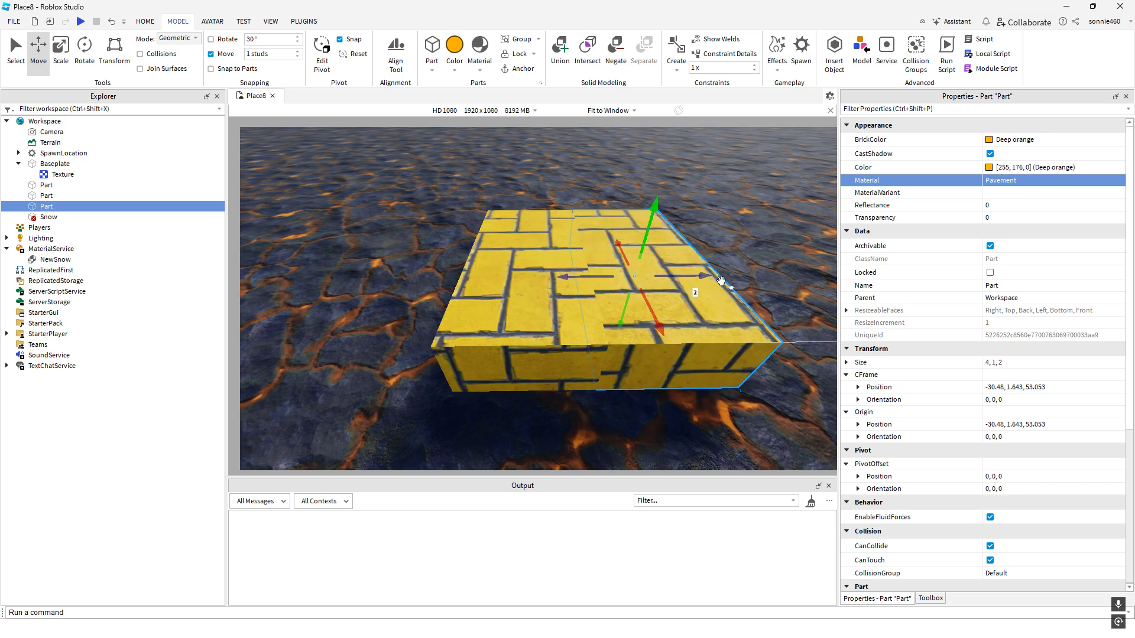
pyautogui.moveTo(725, 277); pyautogui.dragTo(722, 277, button='right')
pyautogui.scroll(1, 723, 277)
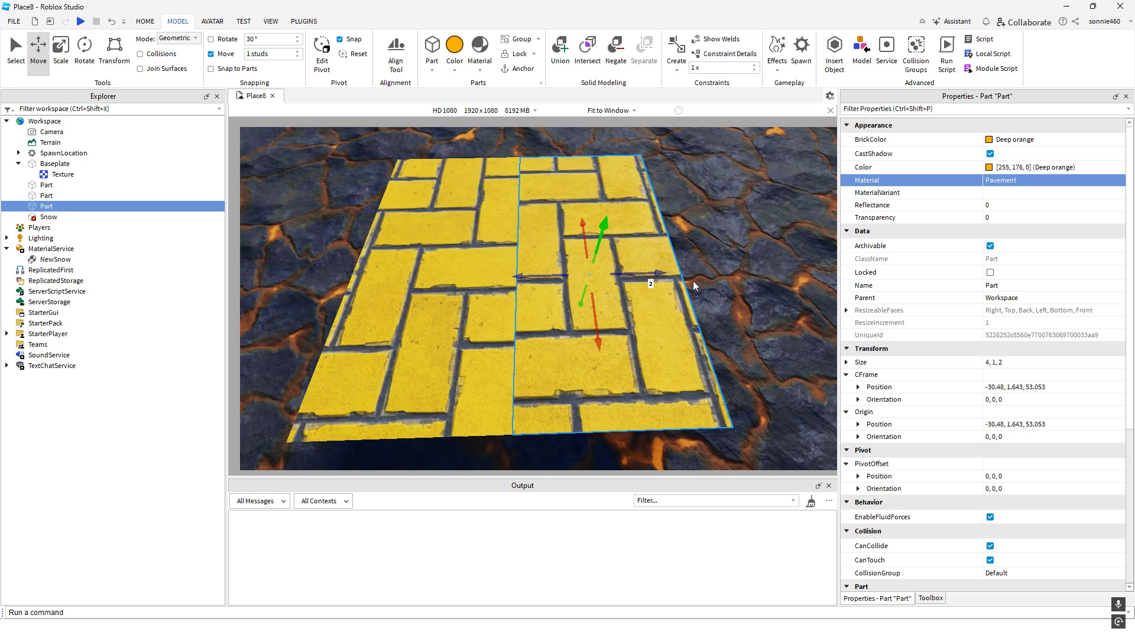
pyautogui.click(741, 276)
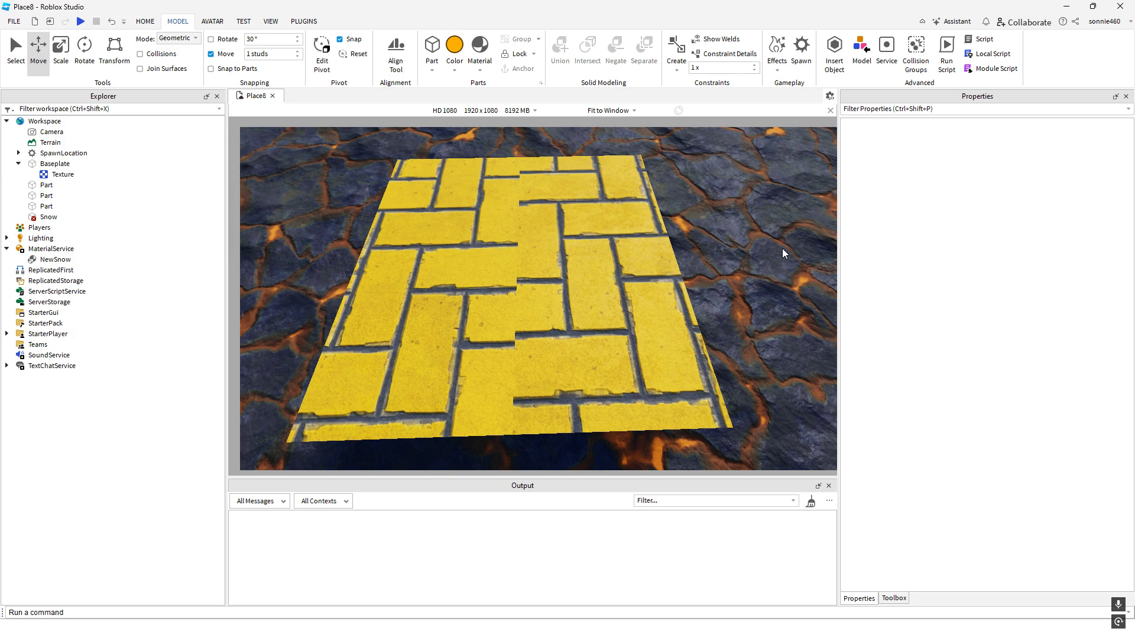
pyautogui.moveTo(782, 253); pyautogui.dragTo(782, 253, button='right')
pyautogui.click(688, 302)
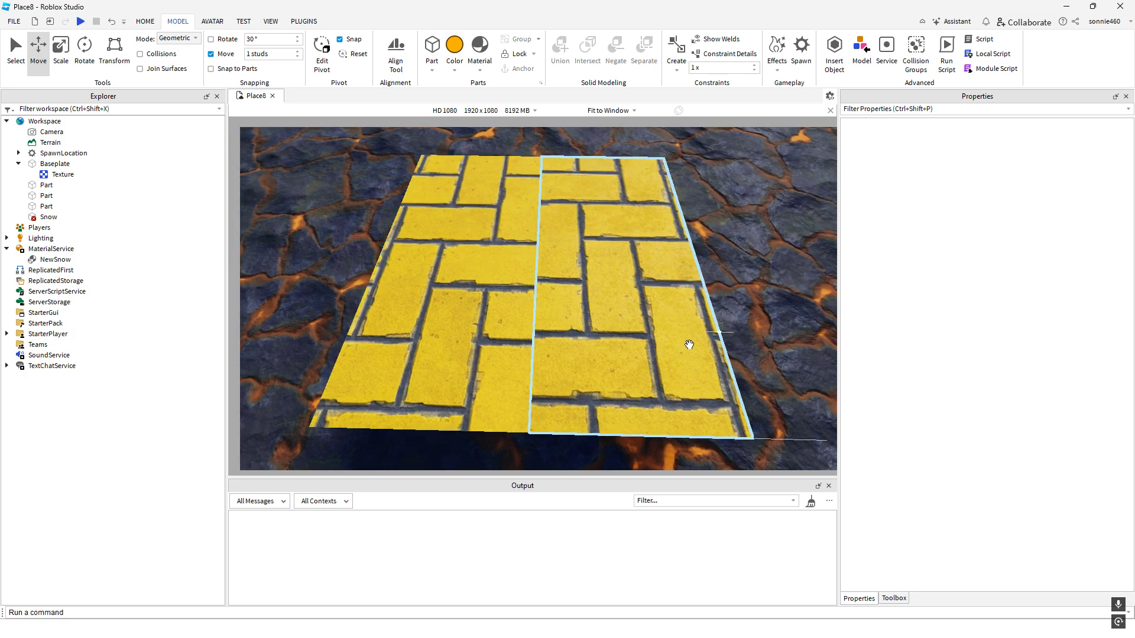
pyautogui.scroll(5, 789, 292)
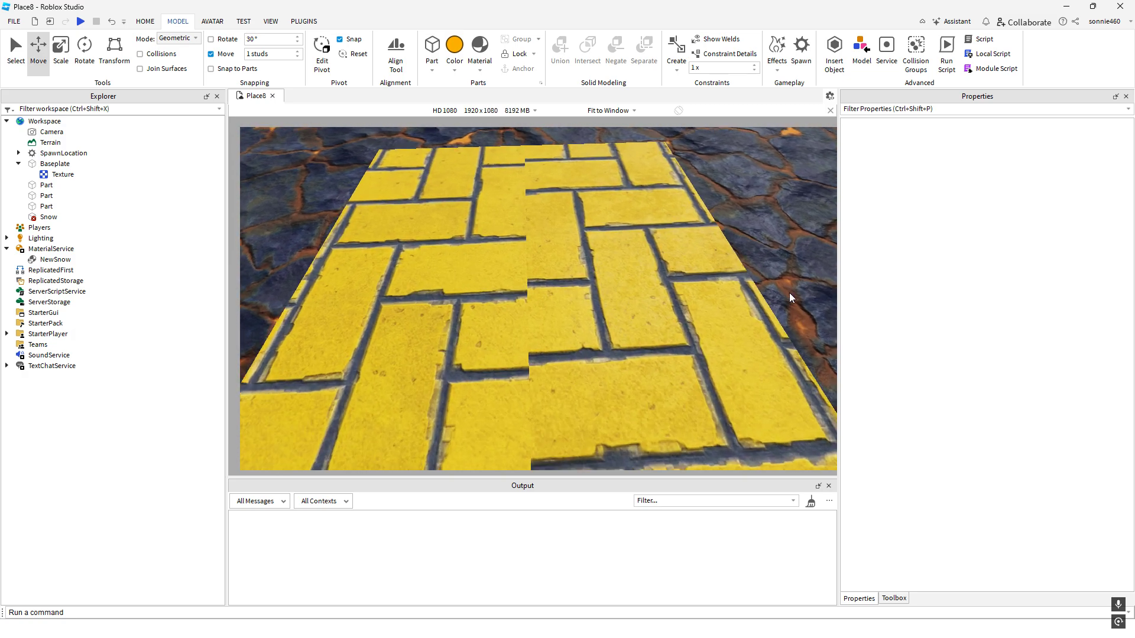
# Union two adjoining Pavement blocks, check the combined texture from several sides, and undo the union
pyautogui.scroll(-8, 789, 292)
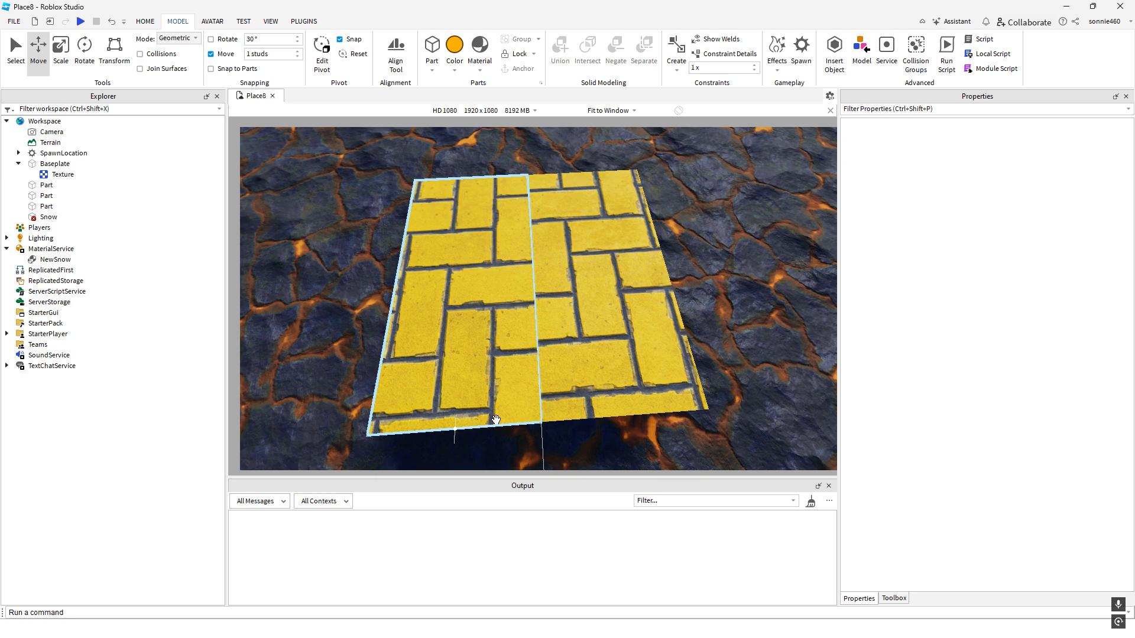
pyautogui.click(604, 353)
pyautogui.keyDown('ctrl'); pyautogui.click(504, 291); pyautogui.keyUp('ctrl')
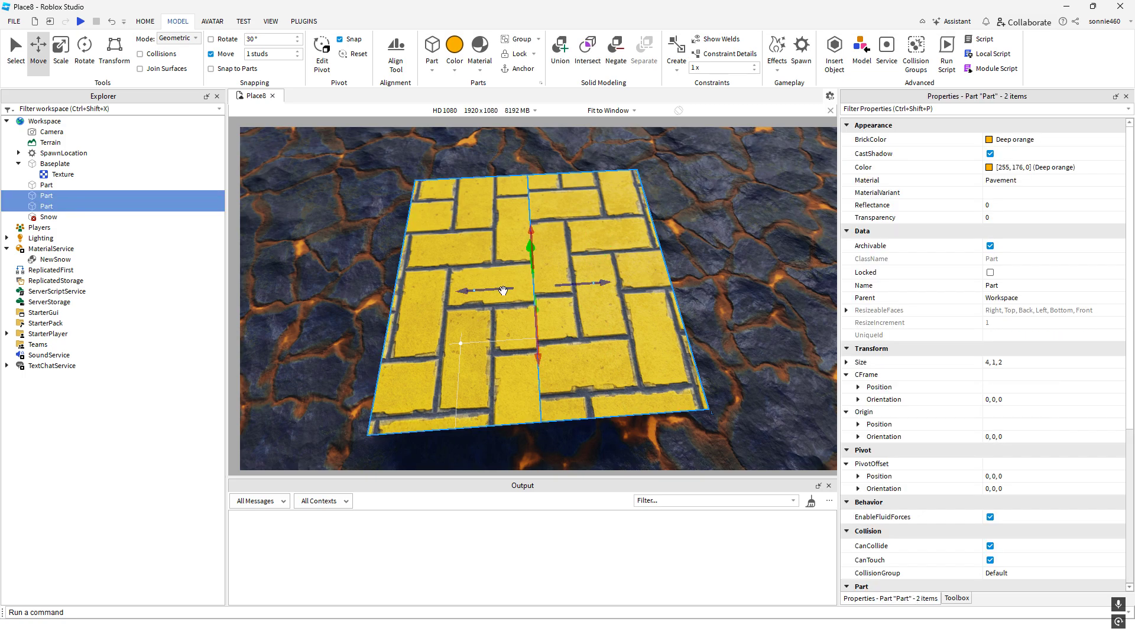
pyautogui.click(557, 50)
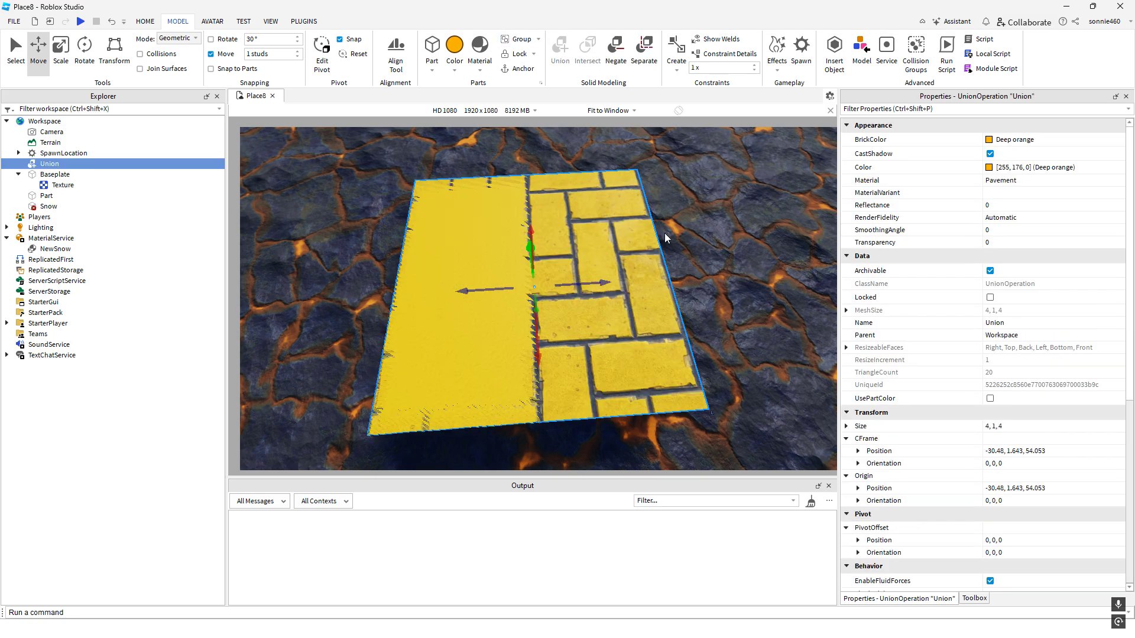
pyautogui.click(722, 244)
pyautogui.moveTo(725, 240); pyautogui.dragTo(726, 237, button='right')
pyautogui.scroll(-5, 725, 241)
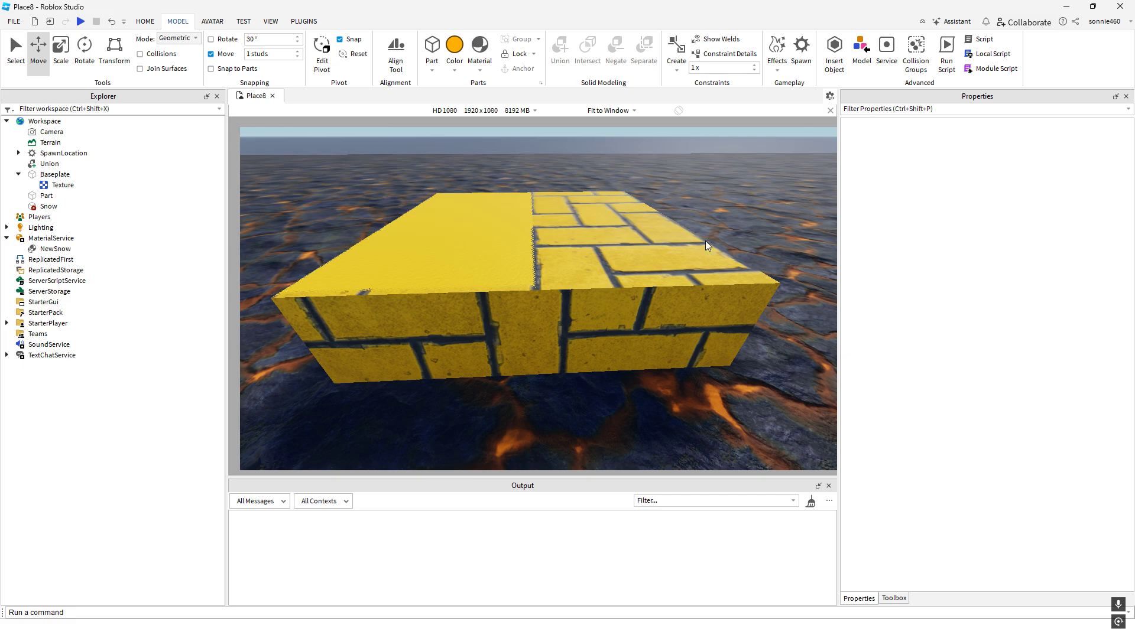
pyautogui.click(502, 263)
pyautogui.moveTo(502, 263); pyautogui.dragTo(629, 264, button='right')
pyautogui.press('f')
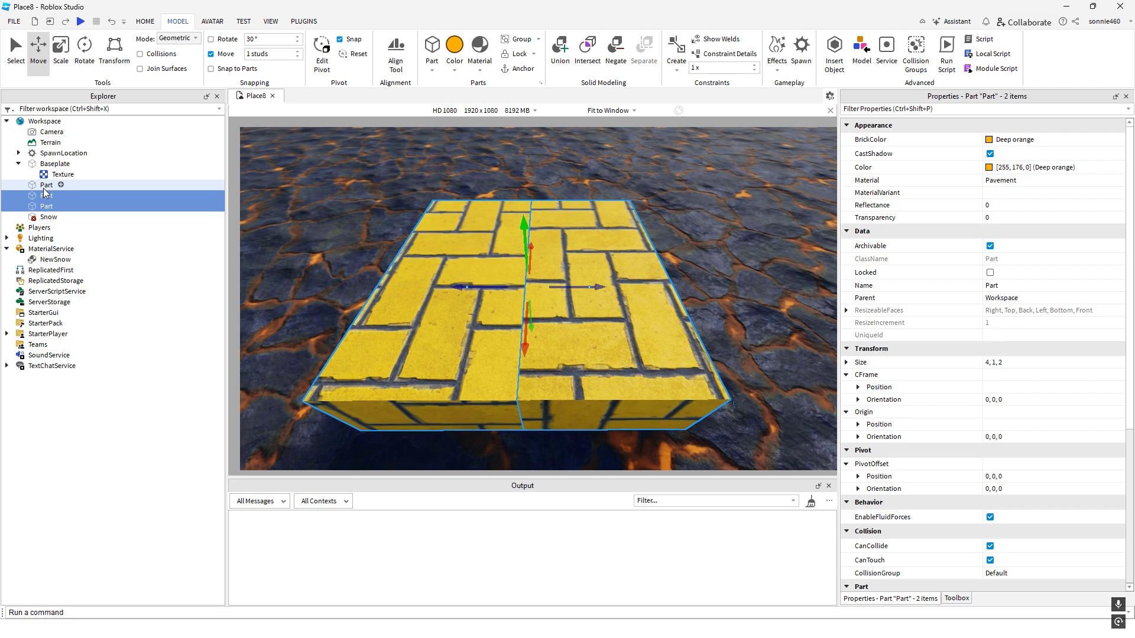
# Delete the surplus yellow part overlapping one of the Pavement blocks, and select the two remaining parts
pyautogui.click(121, 185)
pyautogui.press('Delete')
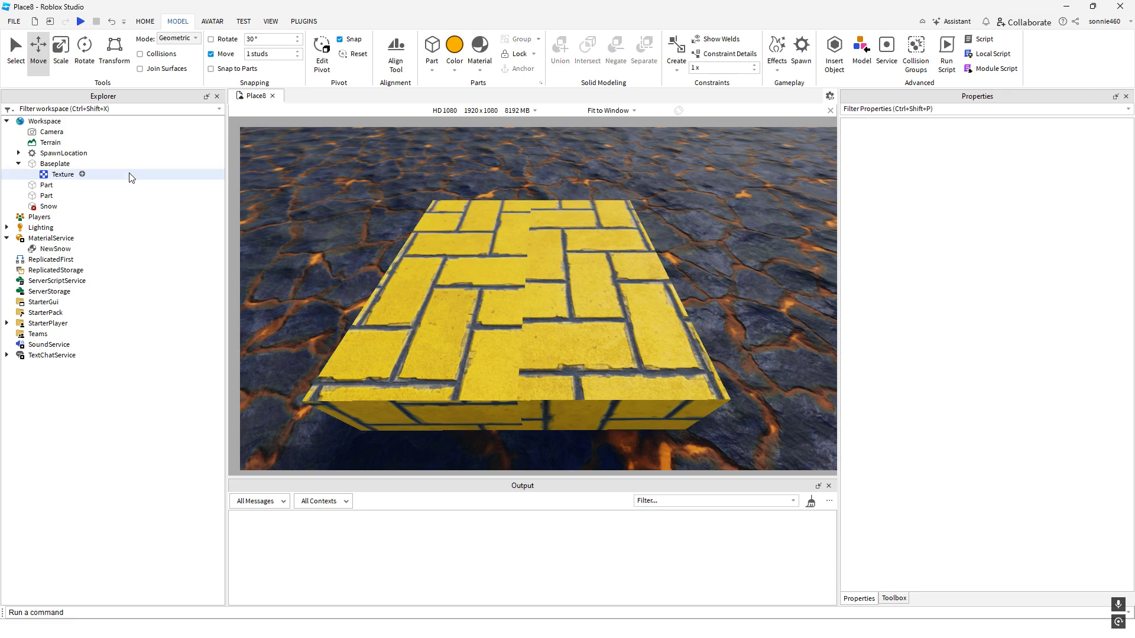
pyautogui.click(118, 196)
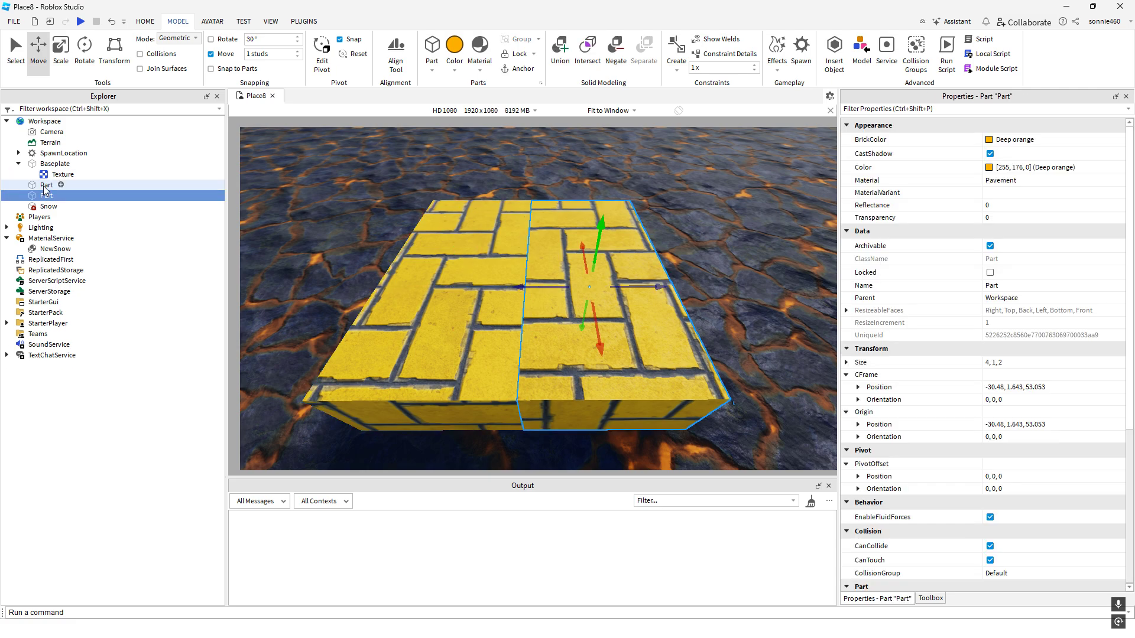
pyautogui.keyDown('shift'); pyautogui.click(118, 185); pyautogui.keyUp('shift')
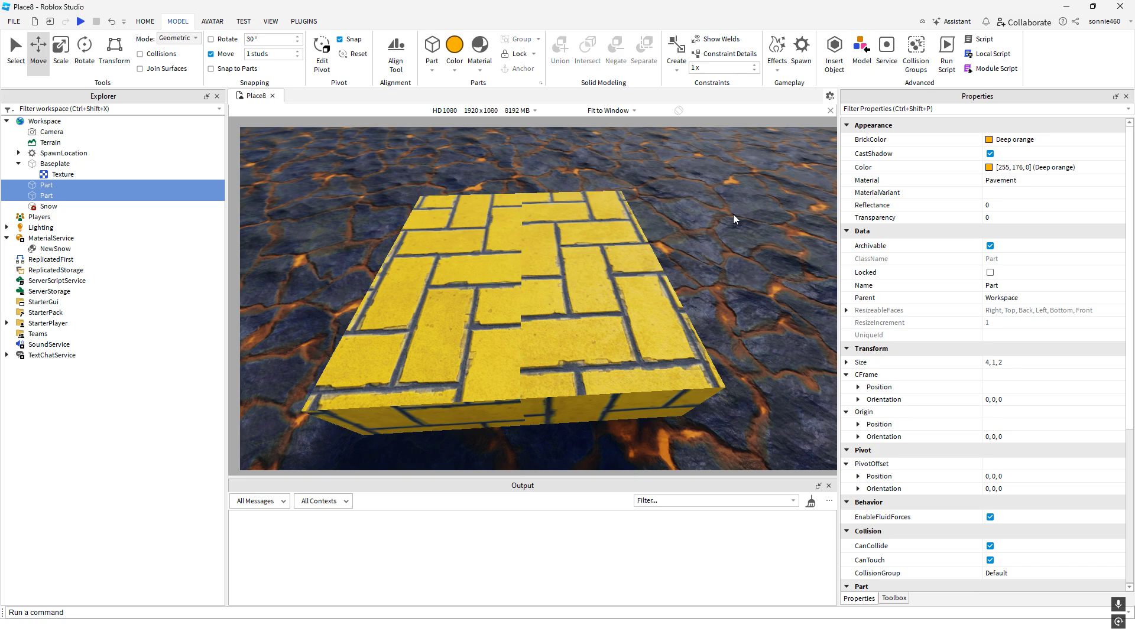
# Union the two remaining Pavement blocks to compare how the texture runs across the seam, and undo the union
pyautogui.click(733, 216)
pyautogui.press('d')
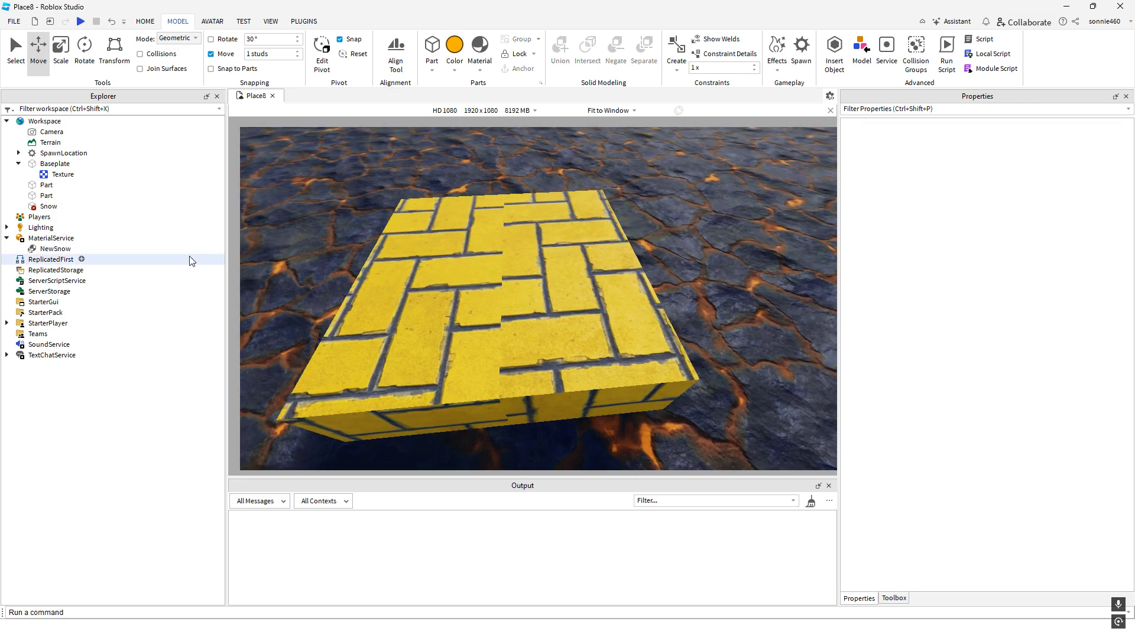
pyautogui.press('a')
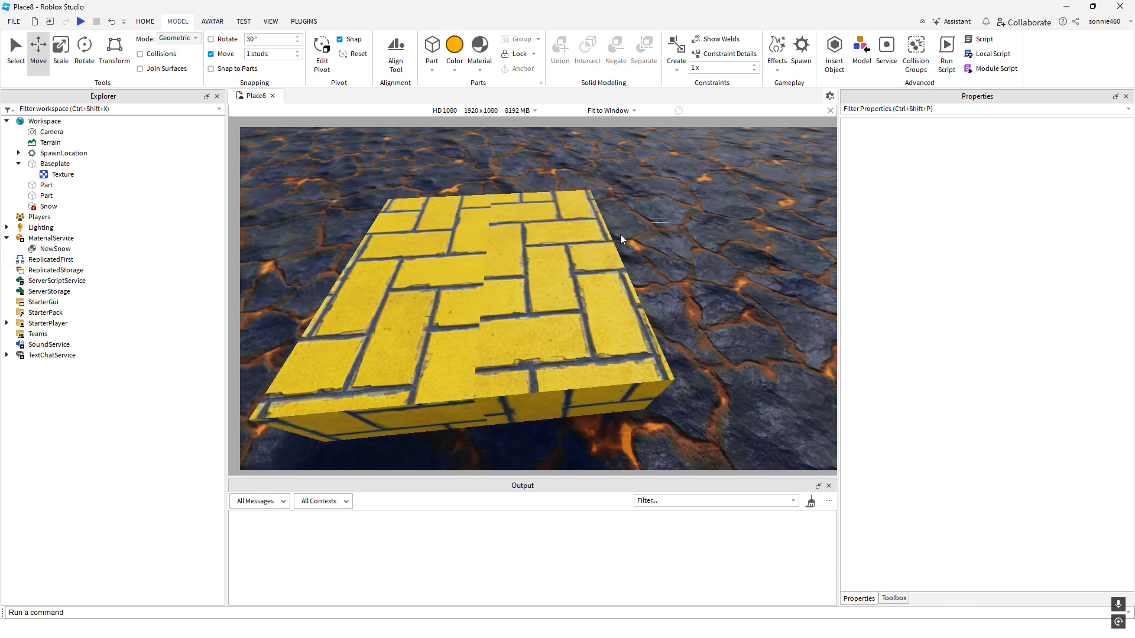
pyautogui.moveTo(619, 234); pyautogui.dragTo(325, 354)
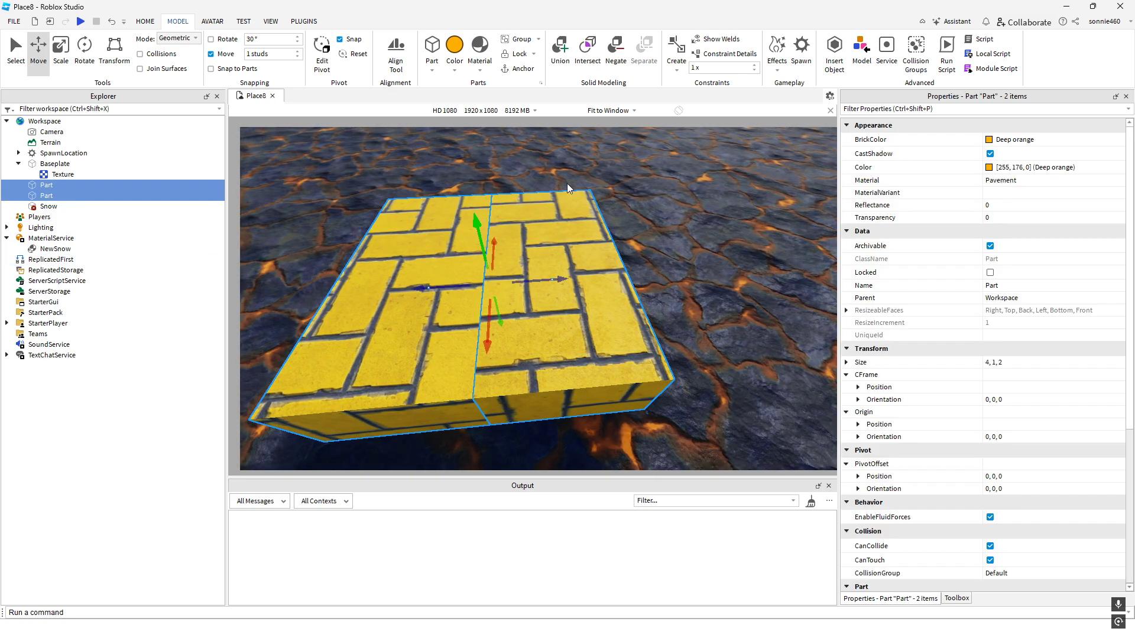
pyautogui.click(560, 49)
pyautogui.click(685, 269)
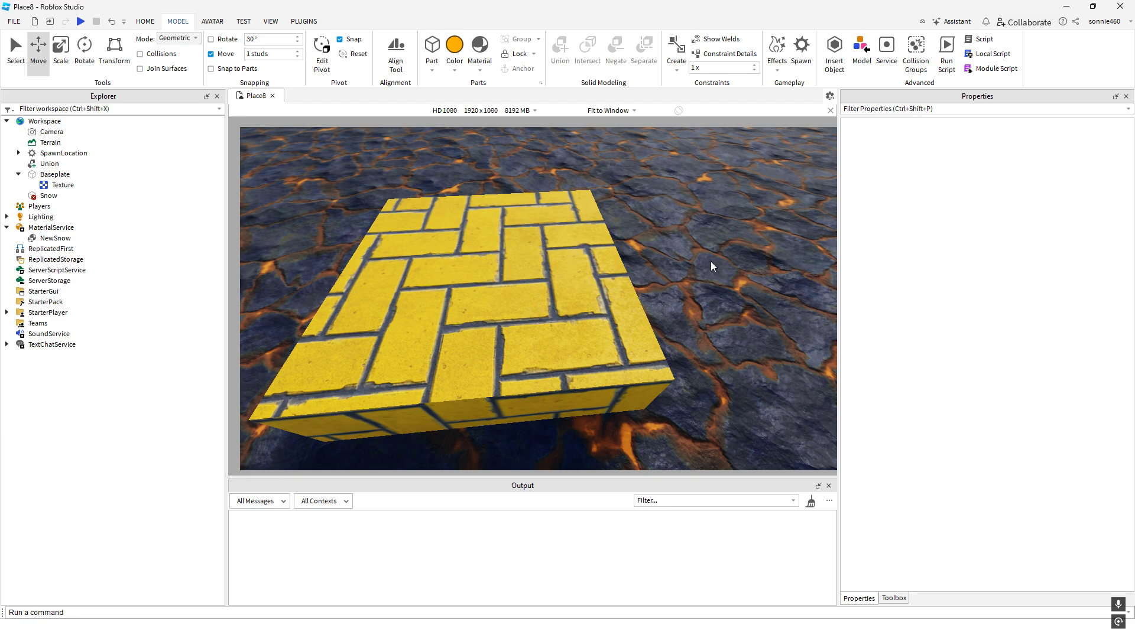
pyautogui.hotkey('ctrl', 'z')
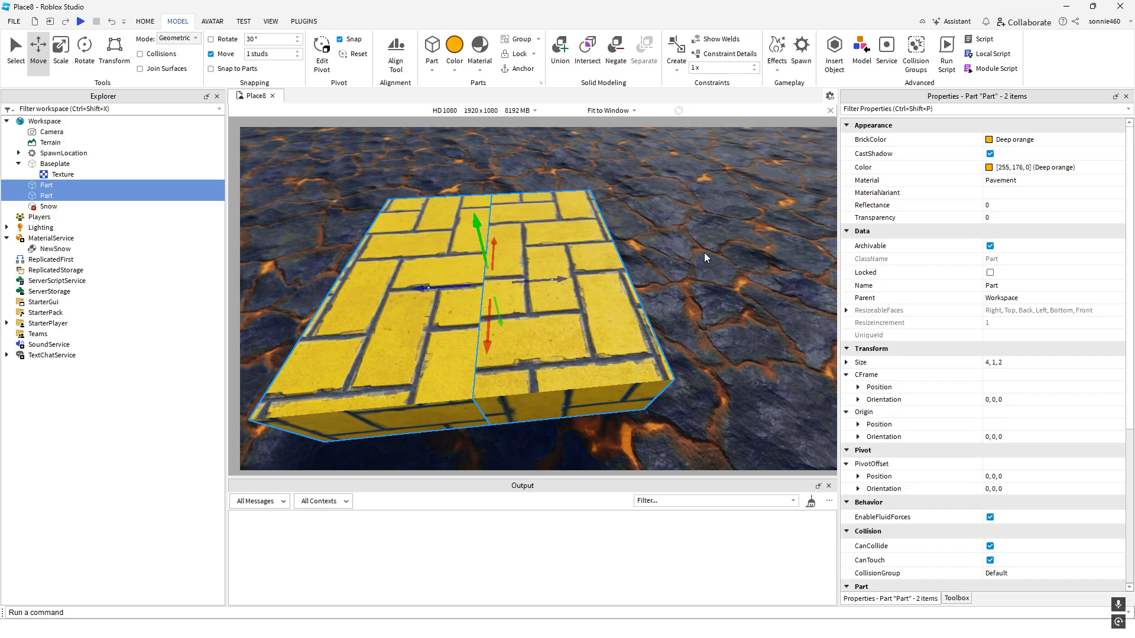
pyautogui.moveTo(704, 253); pyautogui.dragTo(704, 252, button='right')
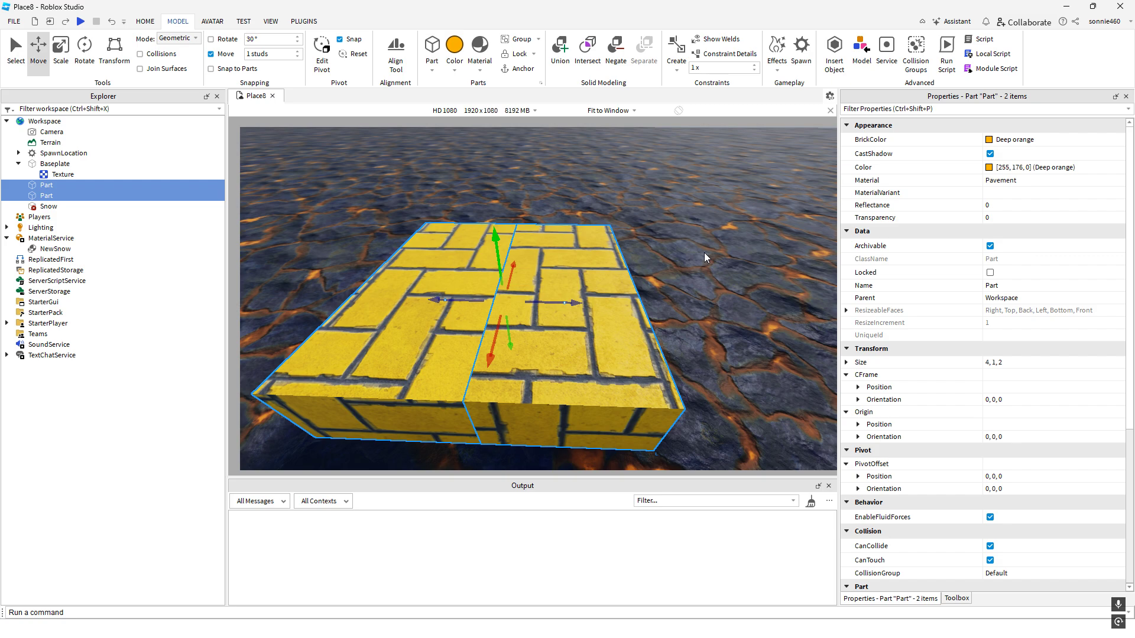
pyautogui.moveTo(704, 252); pyautogui.dragTo(704, 253, button='right')
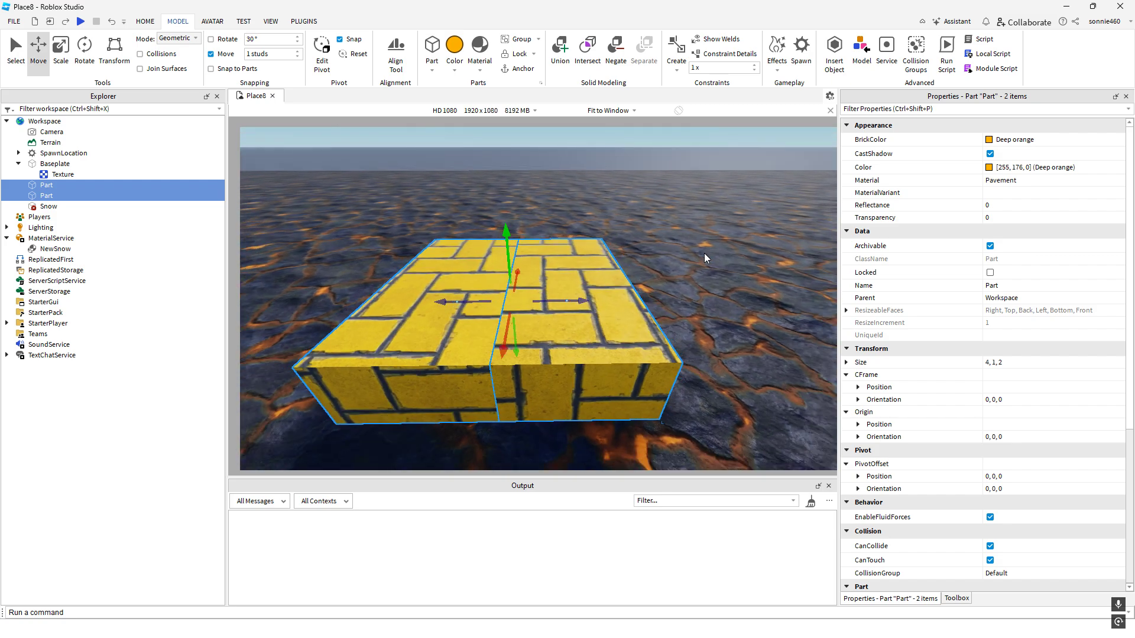
pyautogui.click(722, 279)
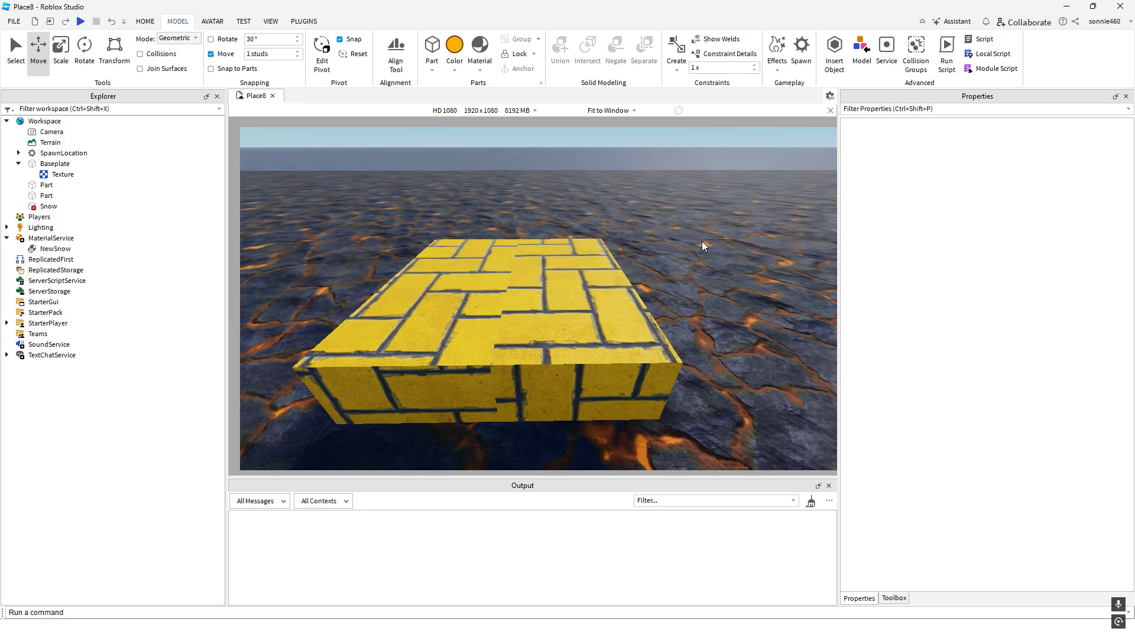
pyautogui.click(562, 327)
pyautogui.keyDown('ctrl'); pyautogui.click(456, 303); pyautogui.keyUp('ctrl')
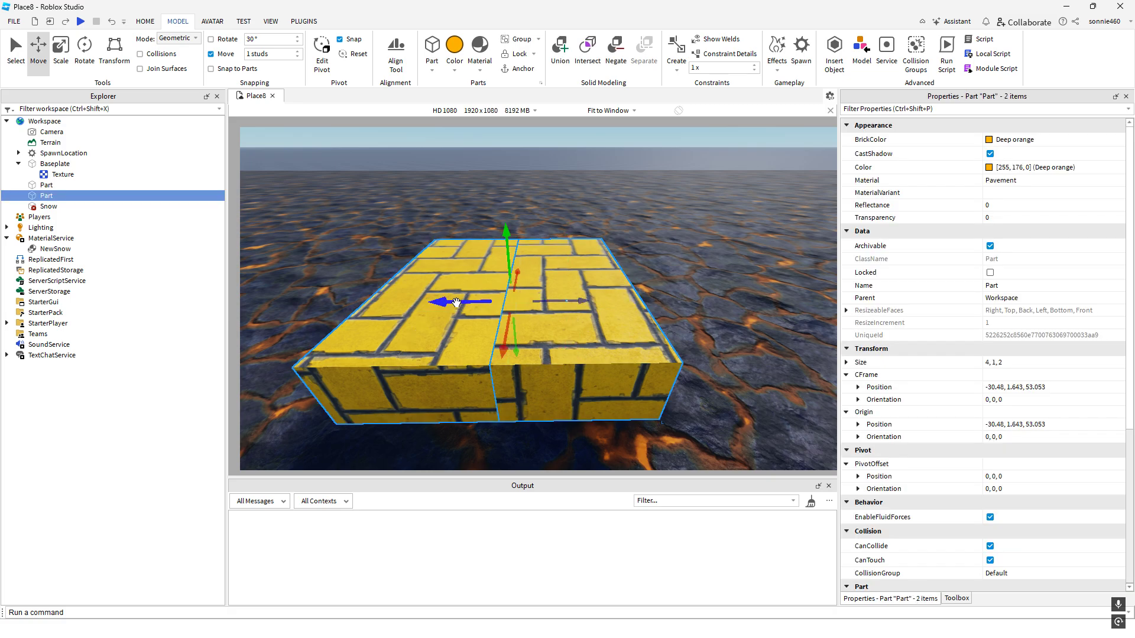
pyautogui.click(729, 175)
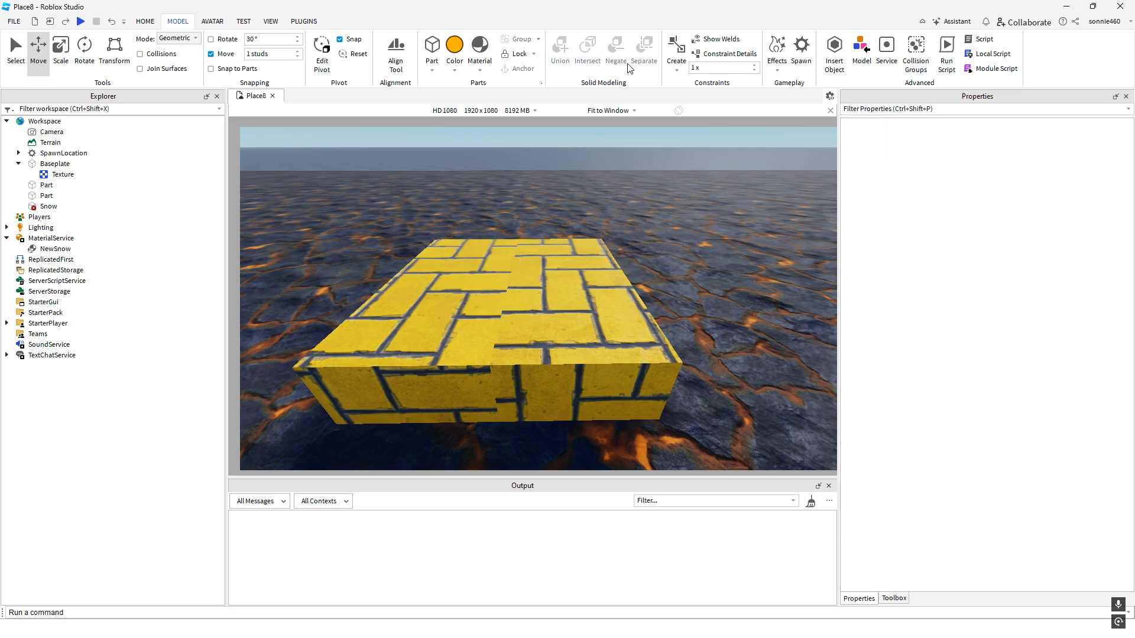
# Rotate the Pavement block at Z 55.053 freely by about 38° around the X axis
pyautogui.click(549, 268)
pyautogui.click(482, 281)
pyautogui.press('f')
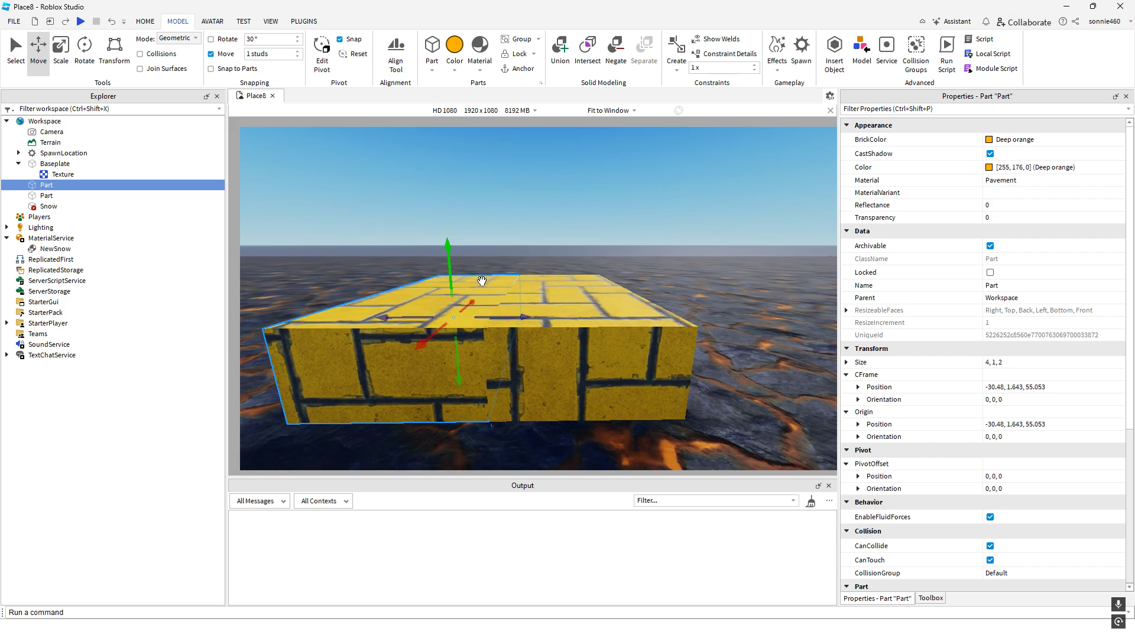
pyautogui.moveTo(454, 254)
pyautogui.mouseDown()
pyautogui.moveTo(447, 217)
pyautogui.moveTo(455, 241)
pyautogui.mouseUp()
pyautogui.moveTo(527, 208); pyautogui.dragTo(520, 220, button='right')
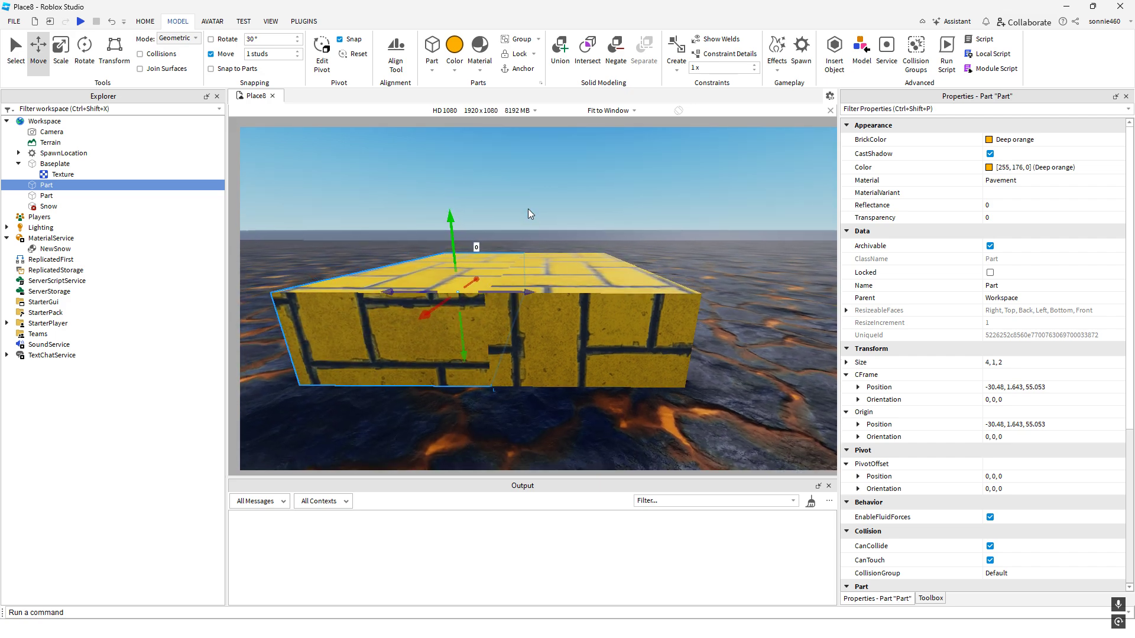
pyautogui.click(86, 55)
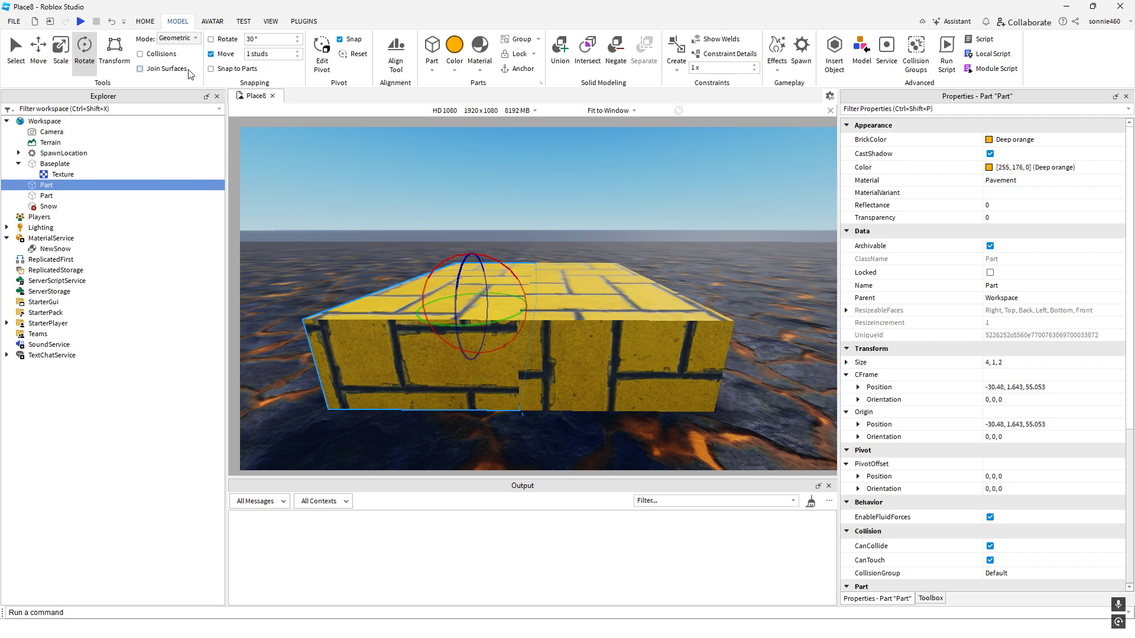
pyautogui.moveTo(517, 263); pyautogui.dragTo(481, 235)
# Turn off move snapping and shift the tilted block into the flat one, to about Y 1.948, Z 54.195
pyautogui.click(38, 49)
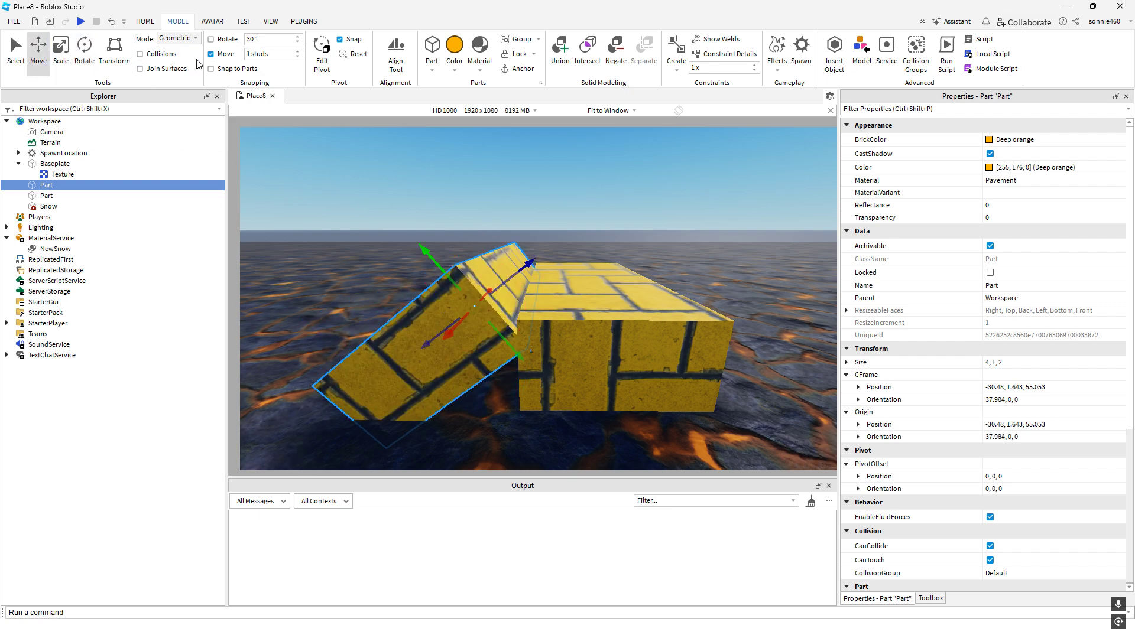
pyautogui.moveTo(526, 270); pyautogui.dragTo(569, 284)
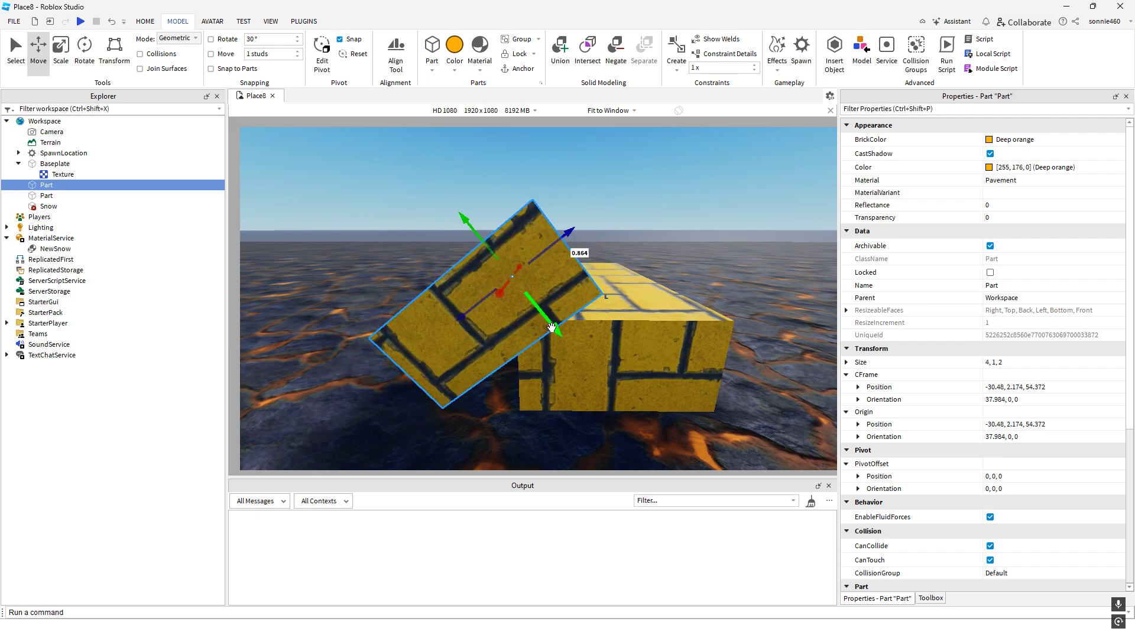
pyautogui.moveTo(551, 328); pyautogui.dragTo(561, 342)
pyautogui.moveTo(699, 313); pyautogui.dragTo(698, 313, button='right')
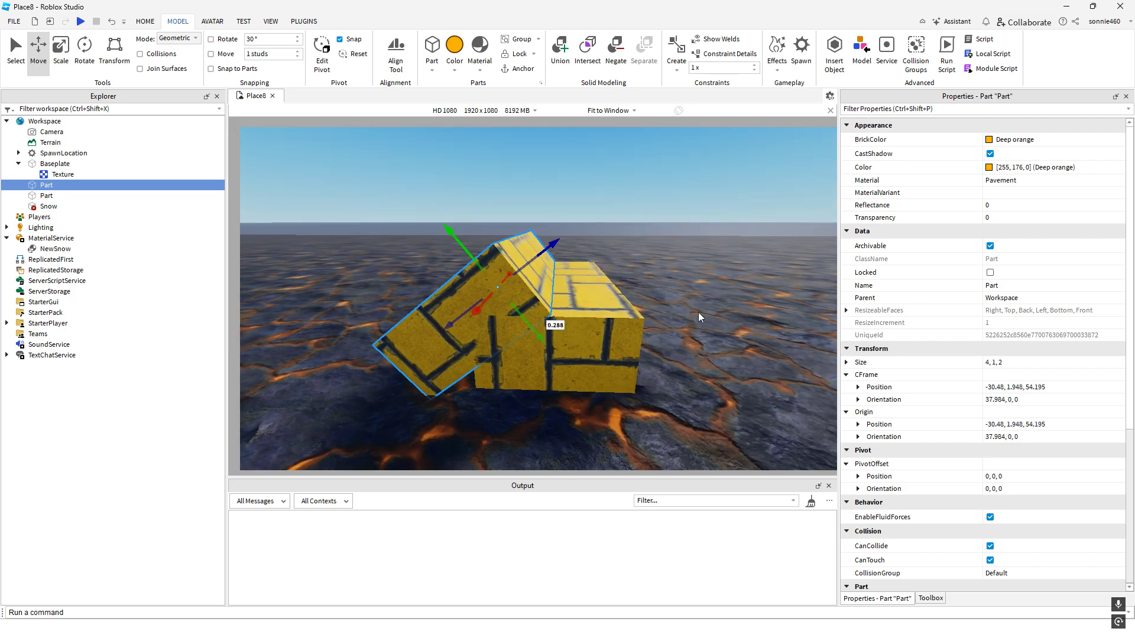
# Intersect the tilted and flat blocks to keep only their overlap, view the resulting piece, and undo the intersection
pyautogui.scroll(2, 698, 313)
pyautogui.keyDown('ctrl'); pyautogui.click(595, 294); pyautogui.keyUp('ctrl')
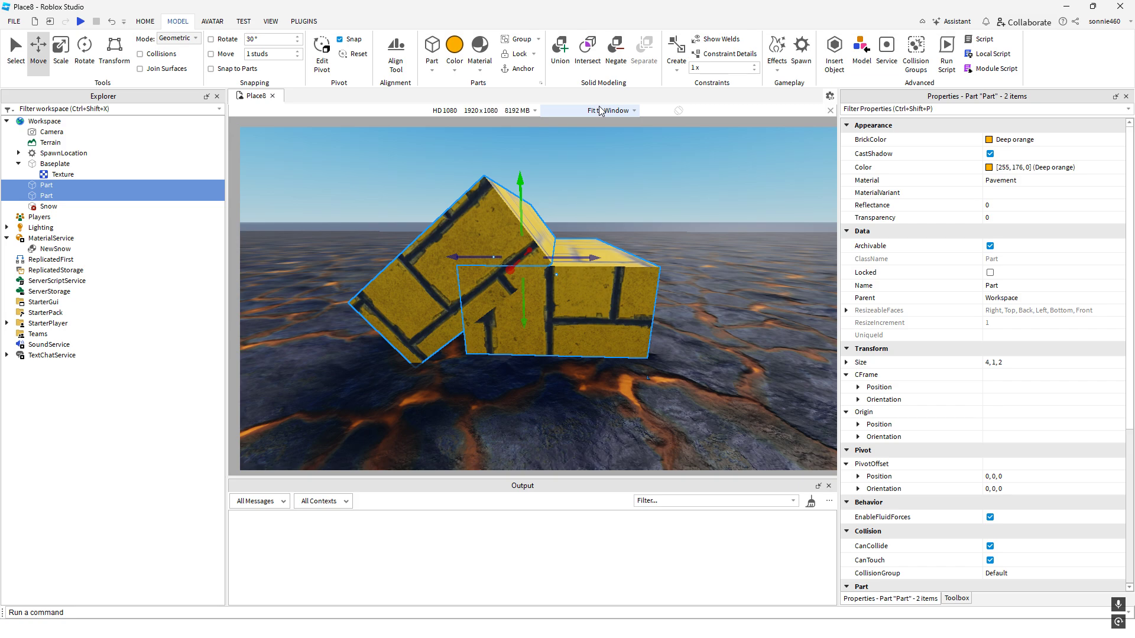
pyautogui.click(586, 57)
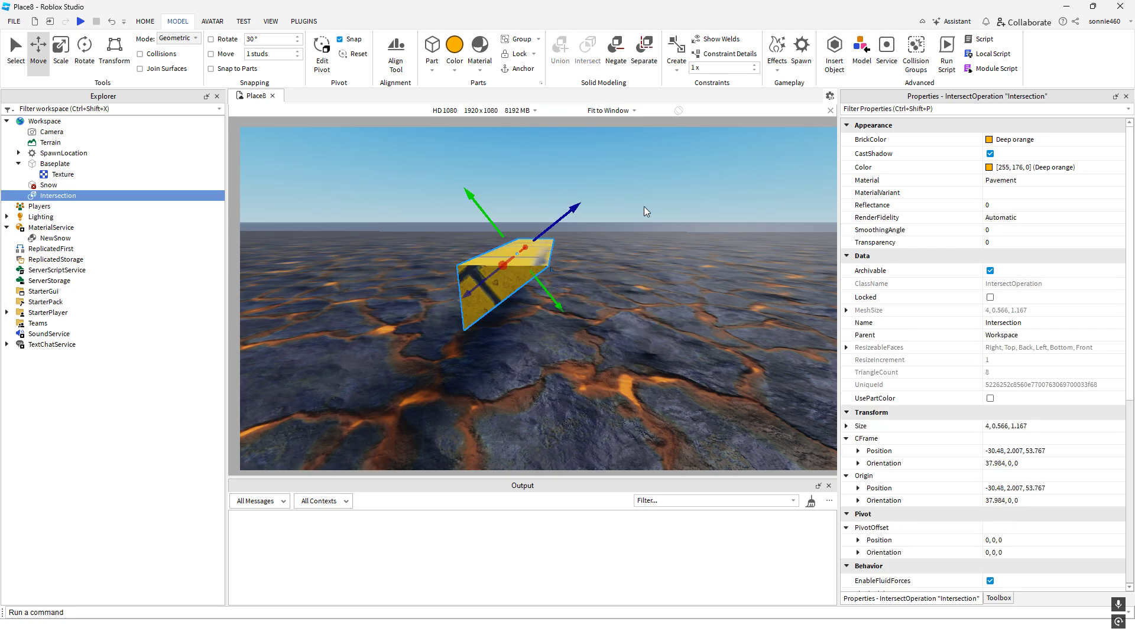
pyautogui.moveTo(643, 207); pyautogui.dragTo(645, 219, button='right')
pyautogui.scroll(-3, 645, 218)
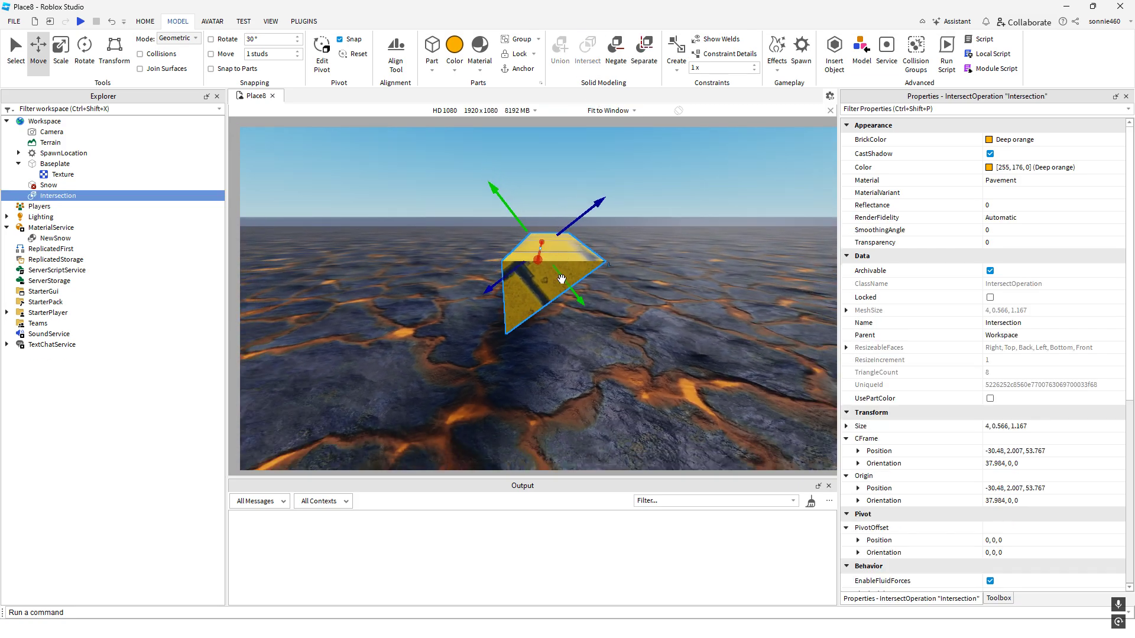
pyautogui.hotkey('ctrl', 'z')
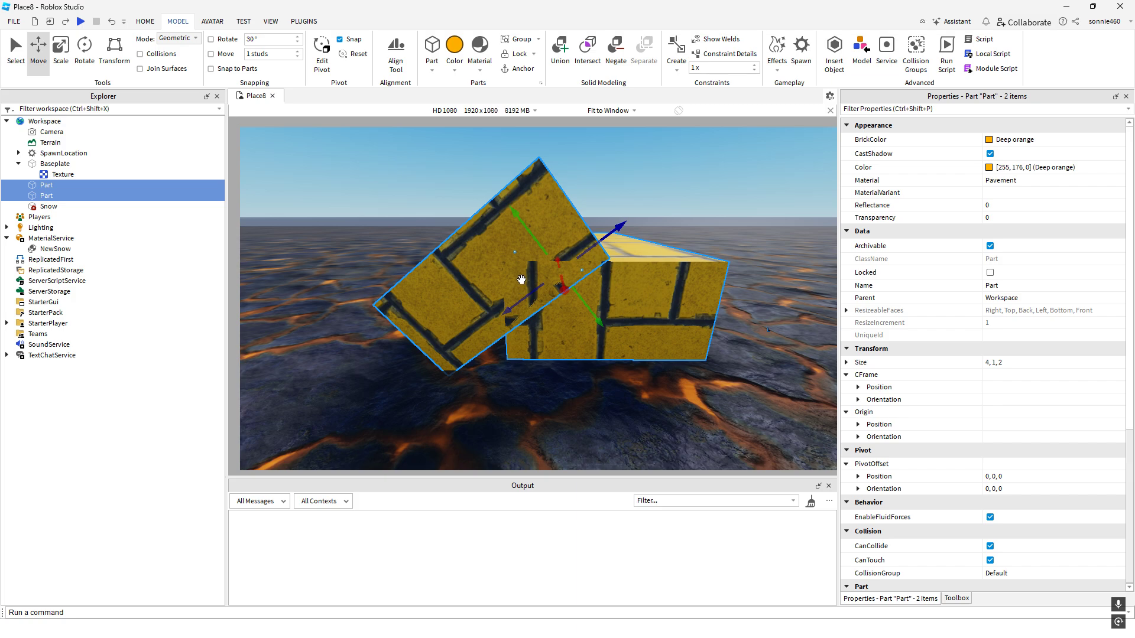
# Examine the overlap of the two blocks up close, repeat the Intersect operation on them, and undo it again
pyautogui.scroll(4, 515, 269)
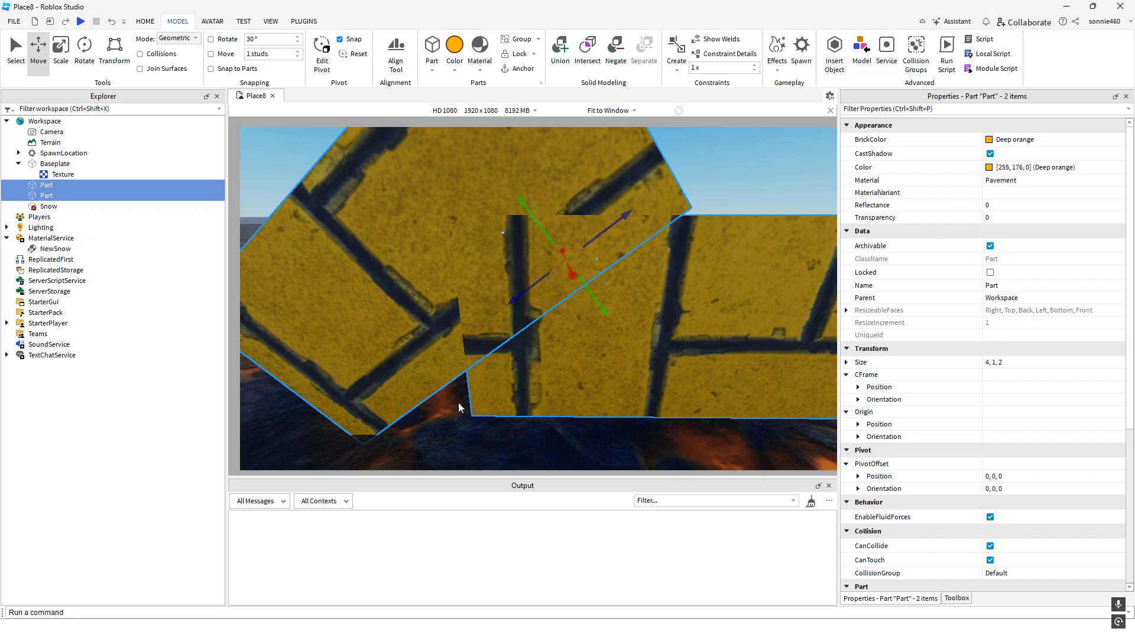
pyautogui.scroll(-3, 494, 241)
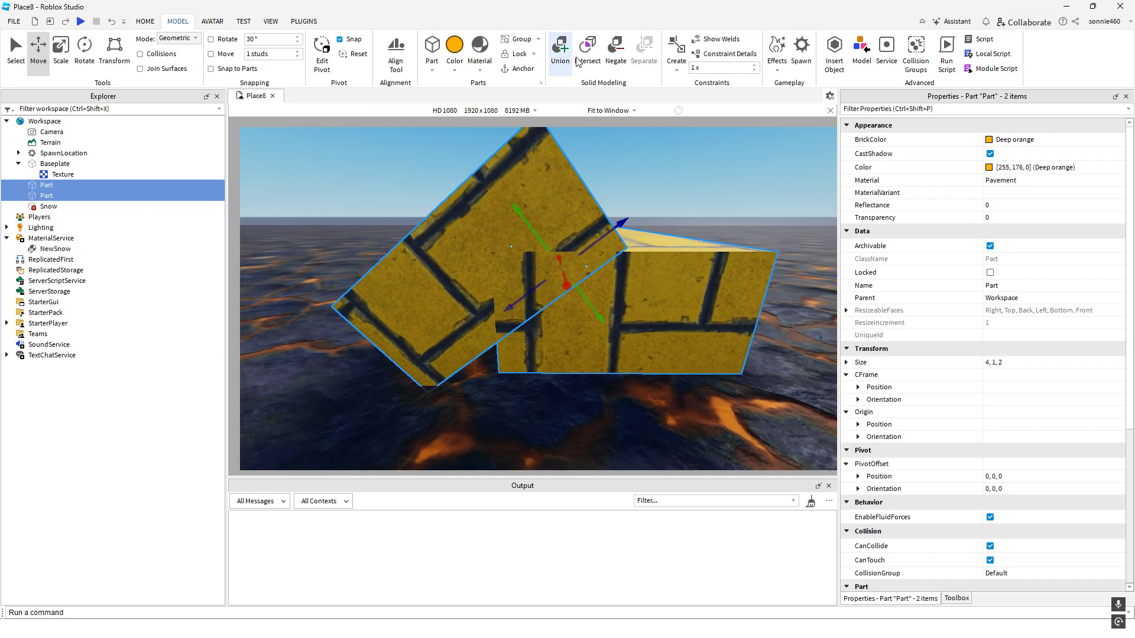
pyautogui.click(587, 57)
pyautogui.hotkey('ctrl', 'z')
pyautogui.moveTo(665, 250); pyautogui.dragTo(653, 278, button='right')
pyautogui.scroll(-4, 665, 252)
pyautogui.scroll(-3, 652, 267)
pyautogui.scroll(5, 654, 272)
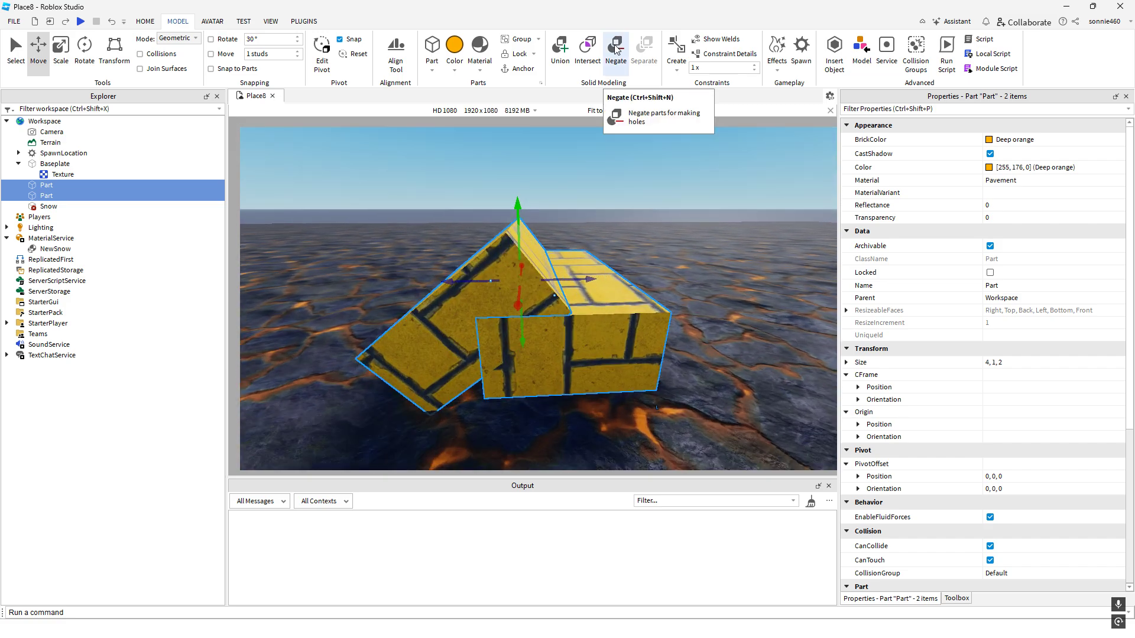
# Negate the tilted block alone to turn it into a negative part for cutting holes
pyautogui.click(616, 59)
pyautogui.click(725, 259)
pyautogui.press('e')
pyautogui.press('w')
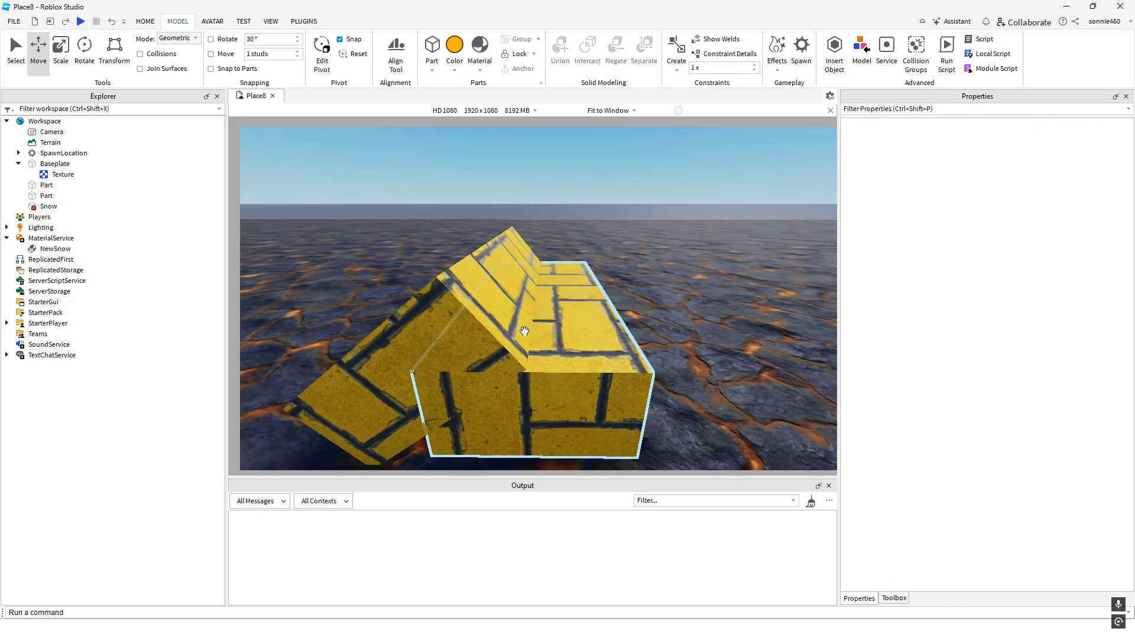
pyautogui.click(457, 319)
pyautogui.press('s')
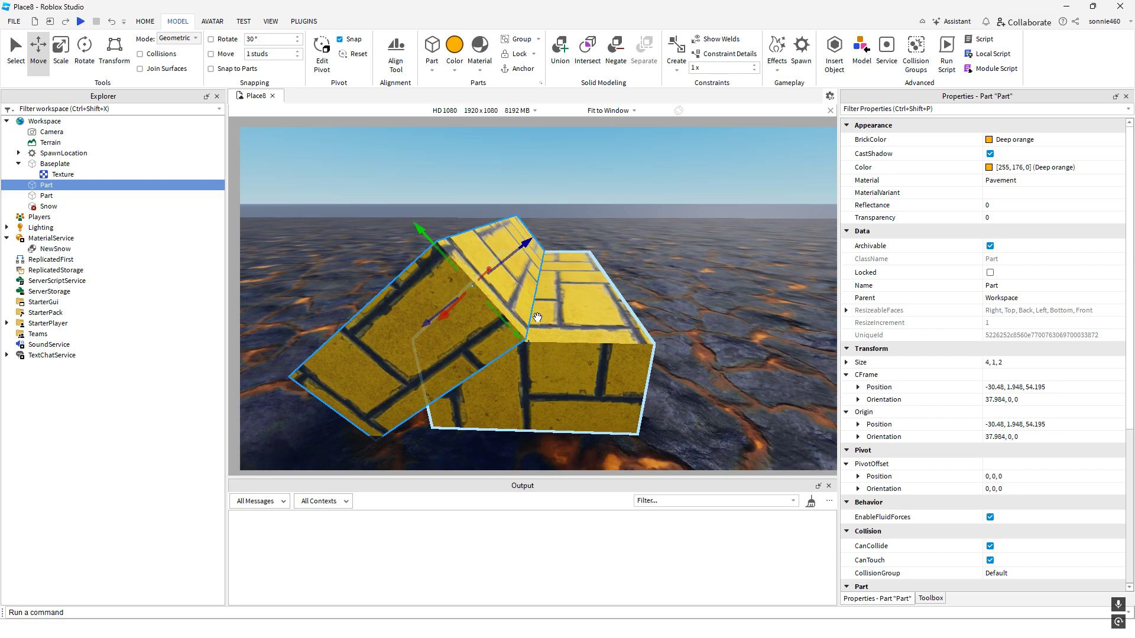
pyautogui.press('q')
pyautogui.click(623, 59)
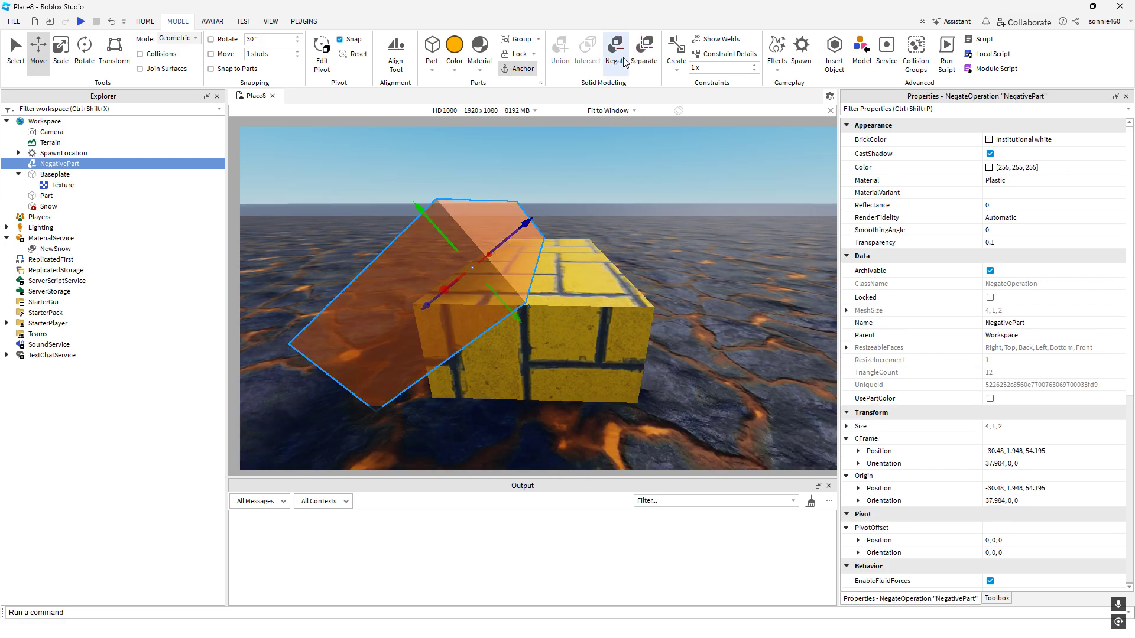
# Undo the negation of the tilted block and select the flat block
pyautogui.click(669, 264)
pyautogui.moveTo(669, 264); pyautogui.dragTo(669, 263, button='right')
pyautogui.press('w')
pyautogui.press('s')
pyautogui.hotkey('ctrl', 'z')
pyautogui.click(626, 286)
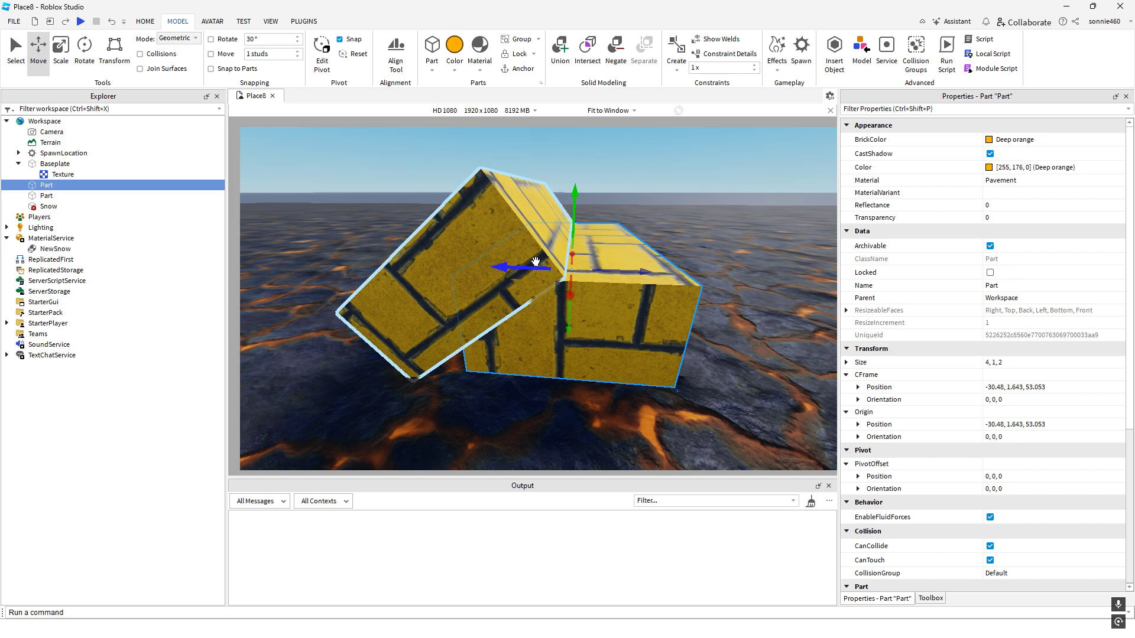
# Negate the tilted and flat blocks together and undo the negation
pyautogui.keyDown('shift'); pyautogui.click(470, 239); pyautogui.keyUp('shift')
pyautogui.click(615, 52)
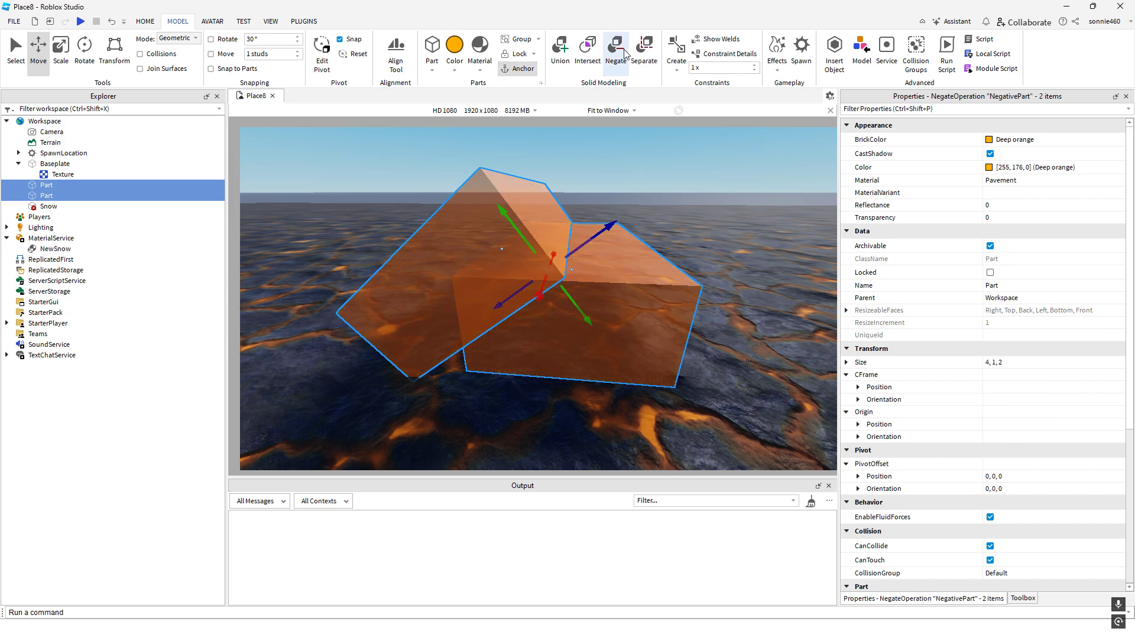
pyautogui.click(707, 286)
pyautogui.hotkey('ctrl', 'z')
pyautogui.moveTo(755, 266); pyautogui.dragTo(754, 266, button='right')
pyautogui.scroll(-3, 754, 266)
pyautogui.scroll(4, 754, 266)
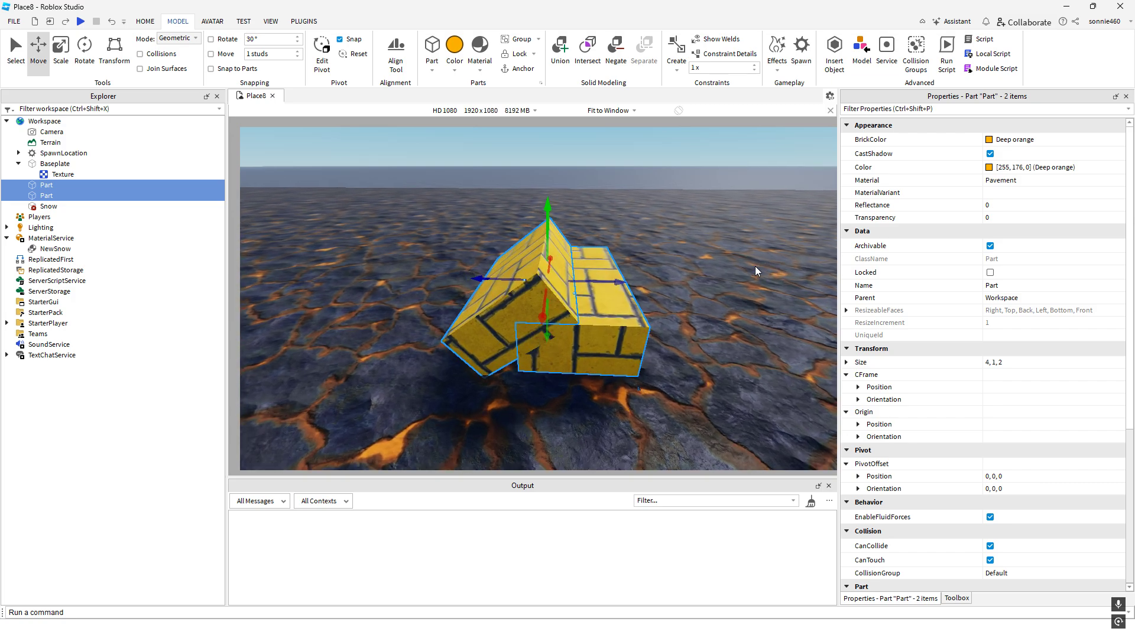
pyautogui.scroll(-3, 754, 266)
# Delete the tilted block so only the flat block remains
pyautogui.click(754, 266)
pyautogui.click(528, 279)
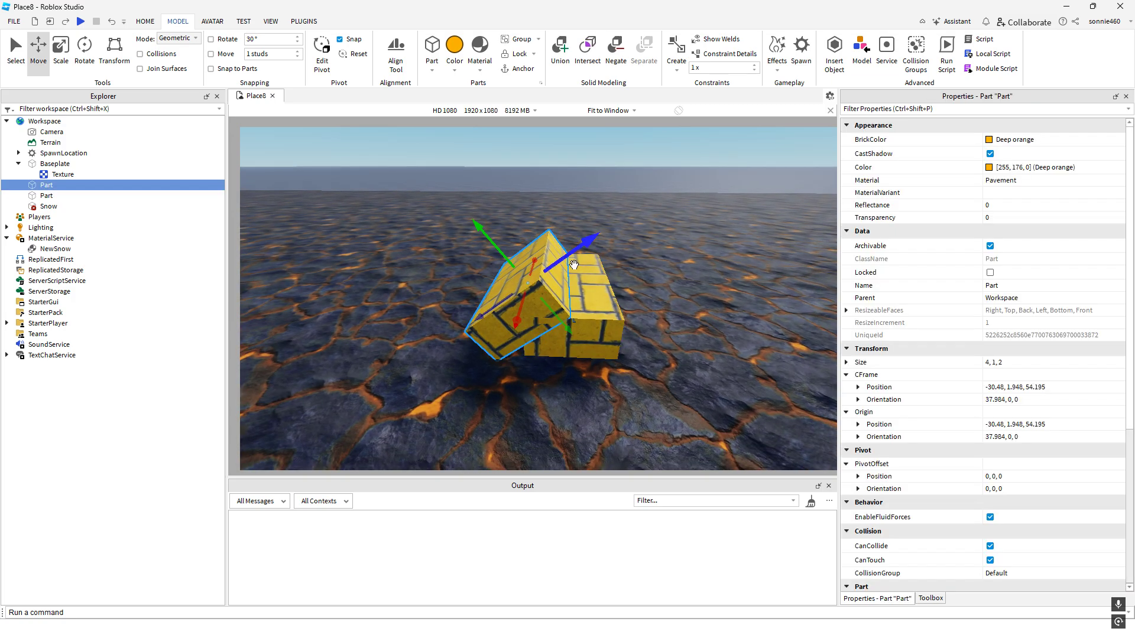
pyautogui.press('Delete')
pyautogui.moveTo(606, 299); pyautogui.dragTo(626, 299, button='right')
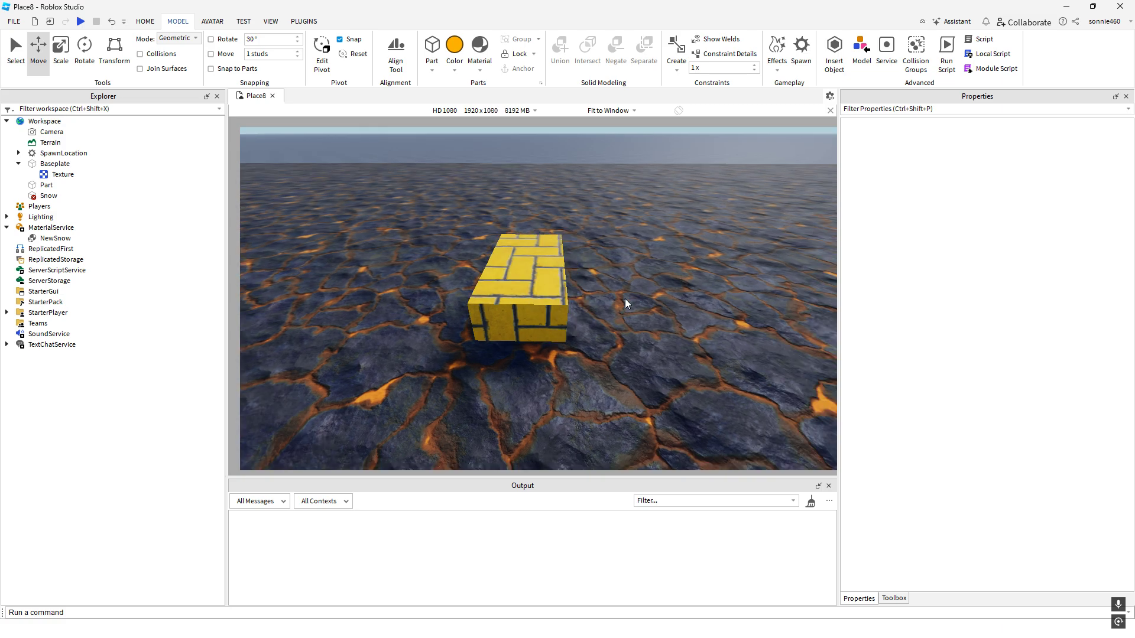
# Lower the remaining flat block about 1.03 studs so it sinks partly into the baseplate
pyautogui.press('d')
pyautogui.press('a')
pyautogui.press('a')
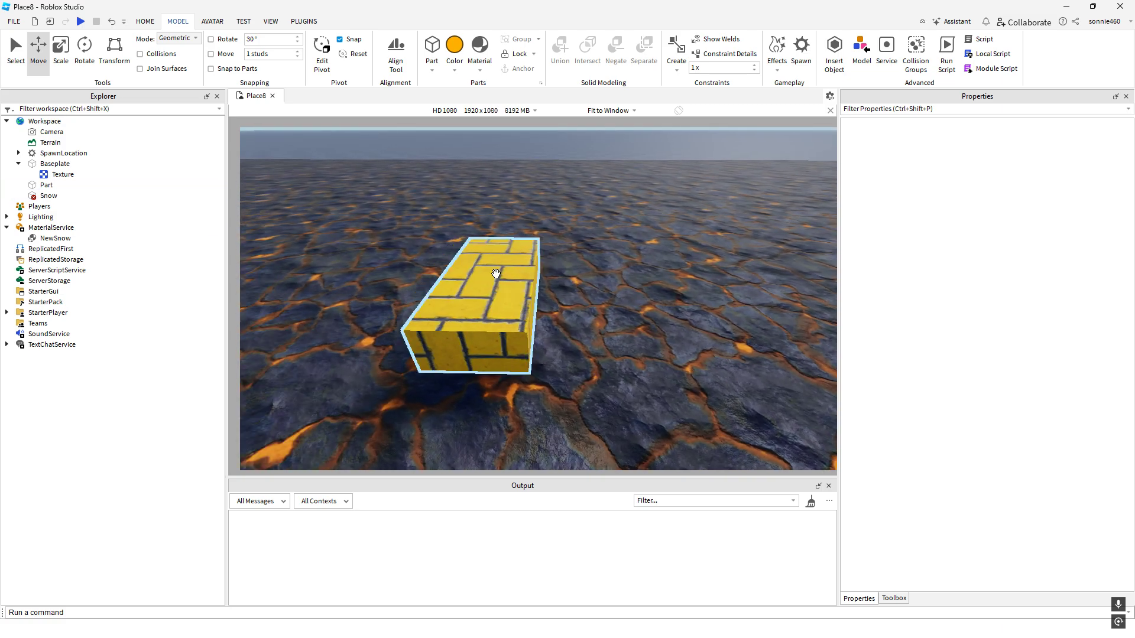
pyautogui.click(46, 165)
pyautogui.click(500, 286)
pyautogui.moveTo(486, 248); pyautogui.dragTo(488, 282)
pyautogui.press('f')
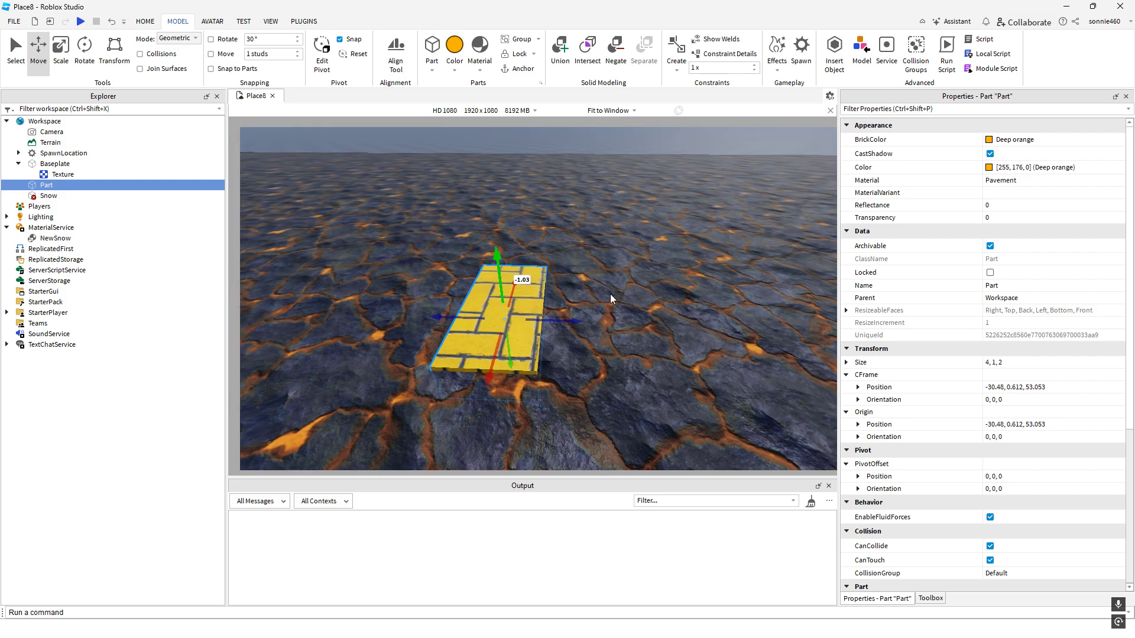
# Negate the sunken block, inspect the negative part up close, and undo the negation
pyautogui.click(619, 51)
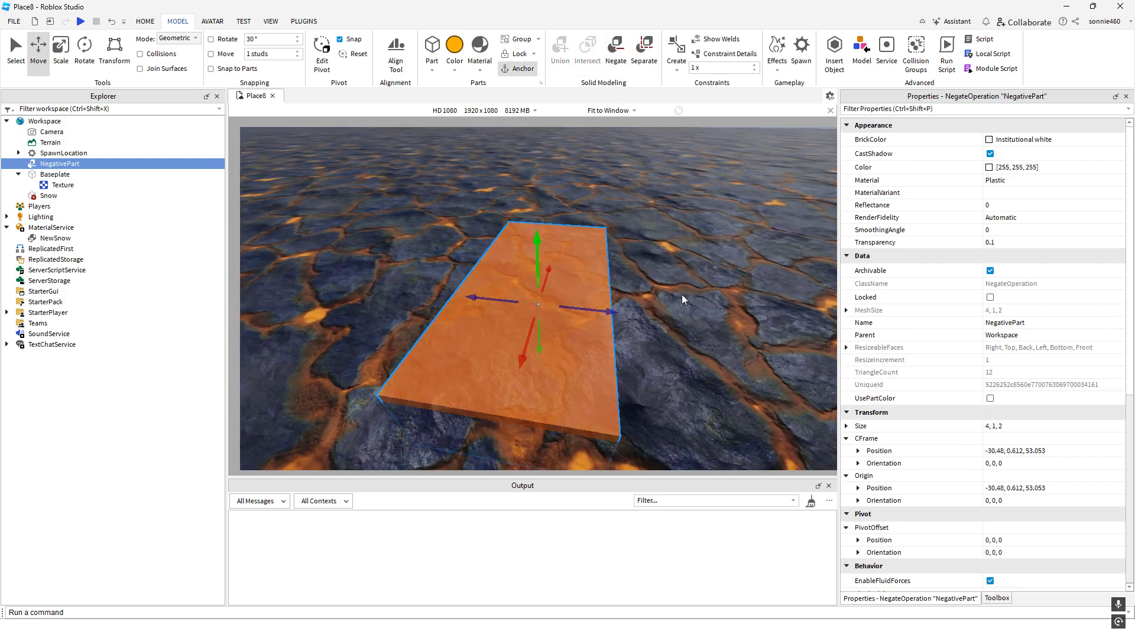
pyautogui.click(682, 294)
pyautogui.scroll(5, 676, 277)
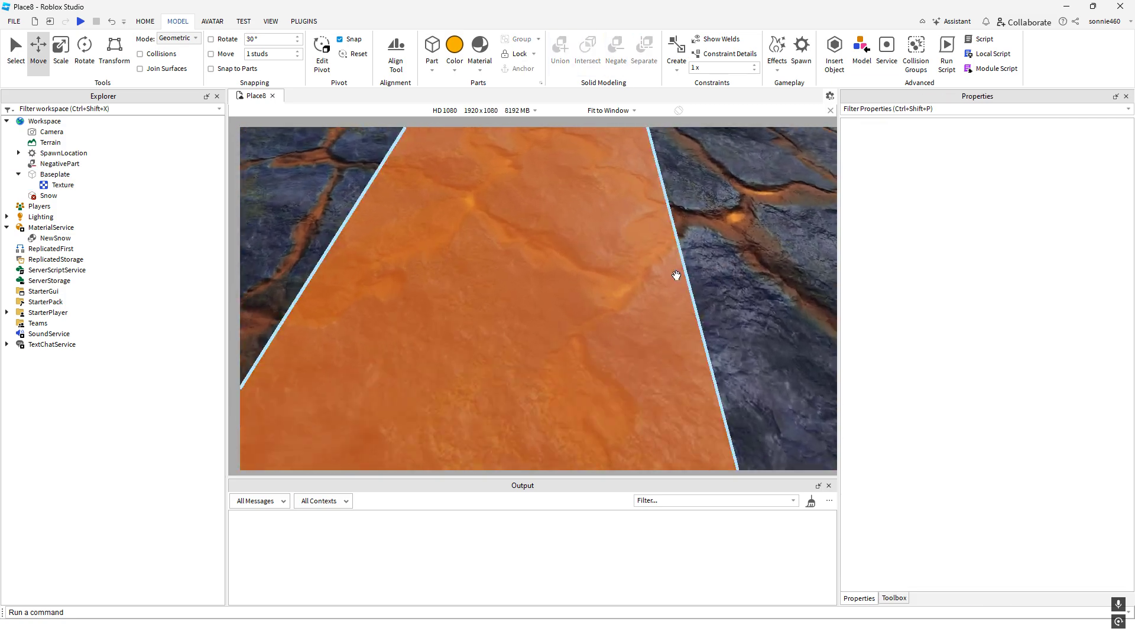
pyautogui.scroll(-10, 676, 275)
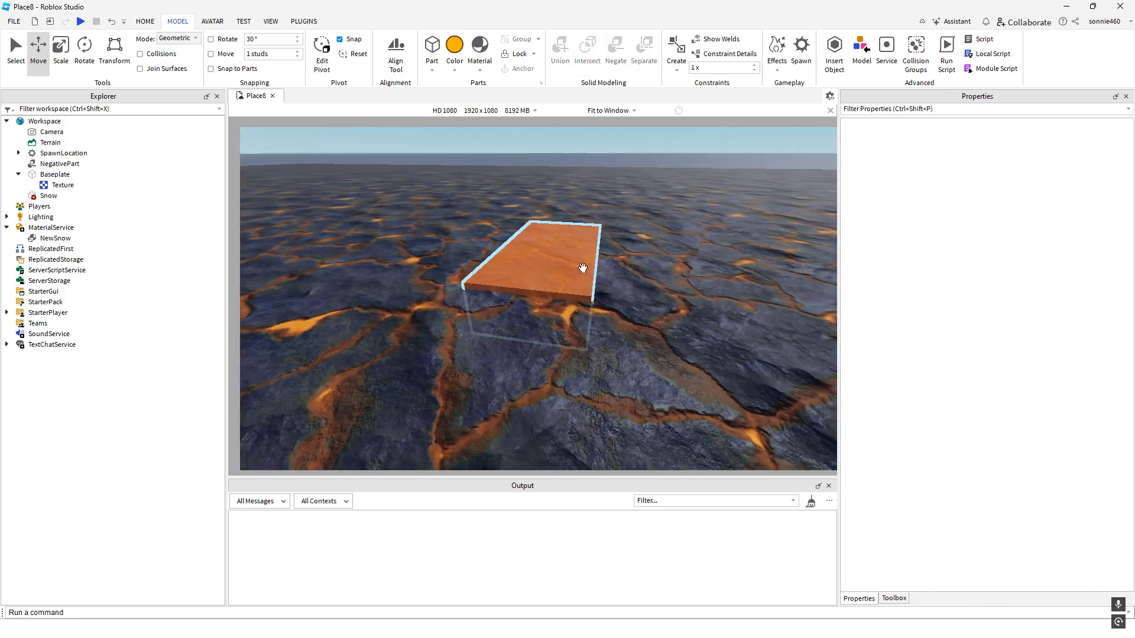
pyautogui.hotkey('ctrl', 'z')
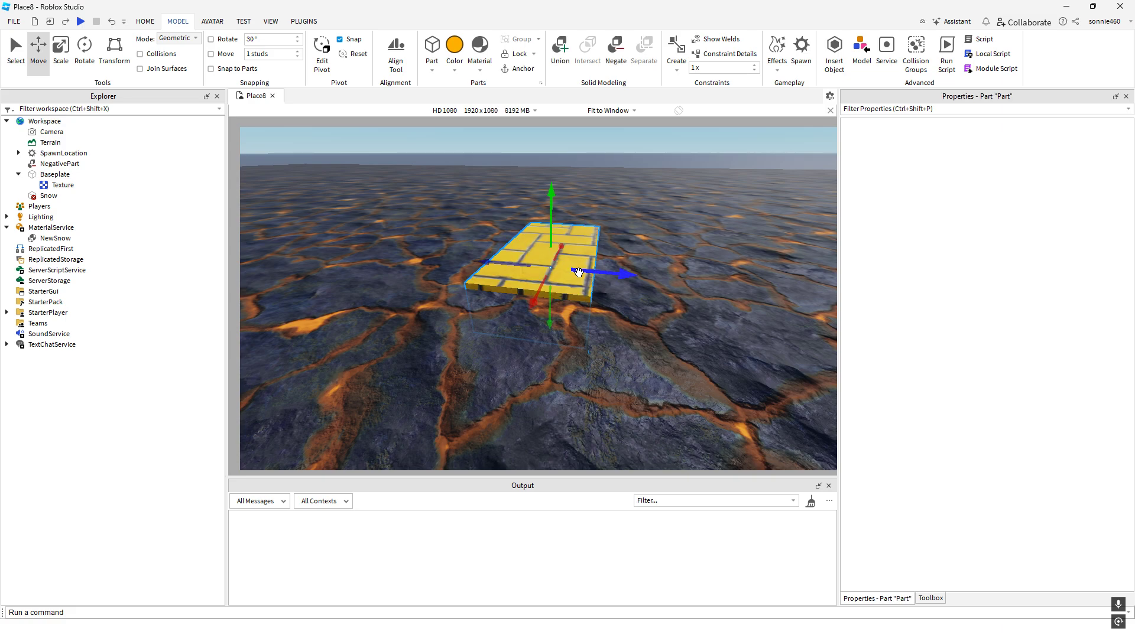
# Try negating the block together with the Baseplate, and undo the operation
pyautogui.keyDown('ctrl'); pyautogui.click(49, 167); pyautogui.keyUp('ctrl')
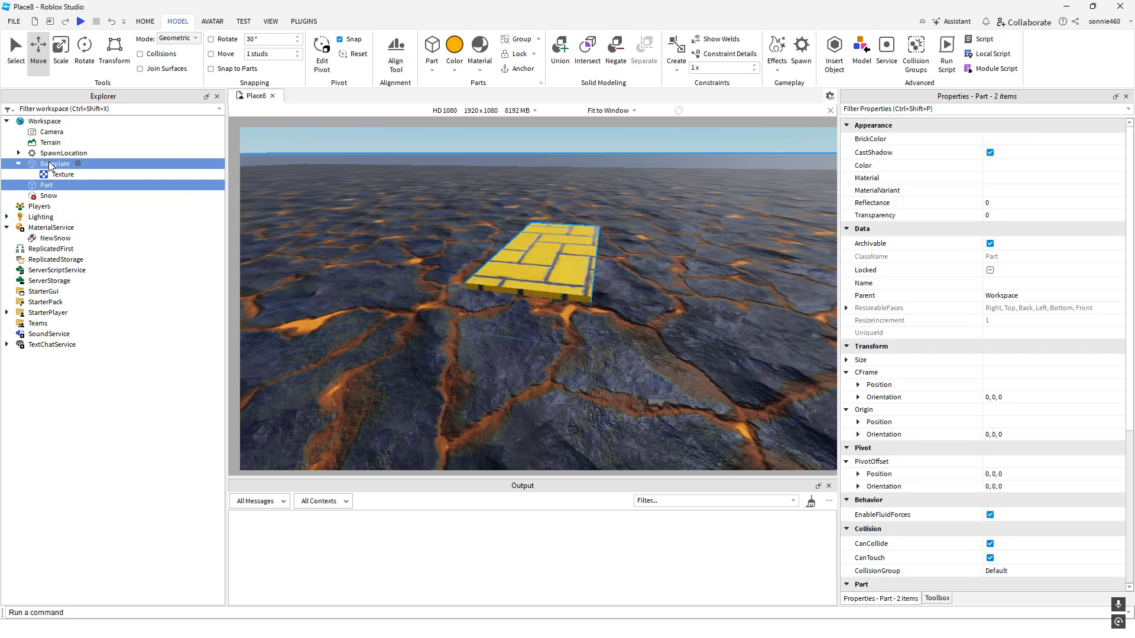
pyautogui.click(616, 57)
pyautogui.moveTo(677, 229); pyautogui.dragTo(676, 230, button='right')
pyautogui.hotkey('ctrl', 'z')
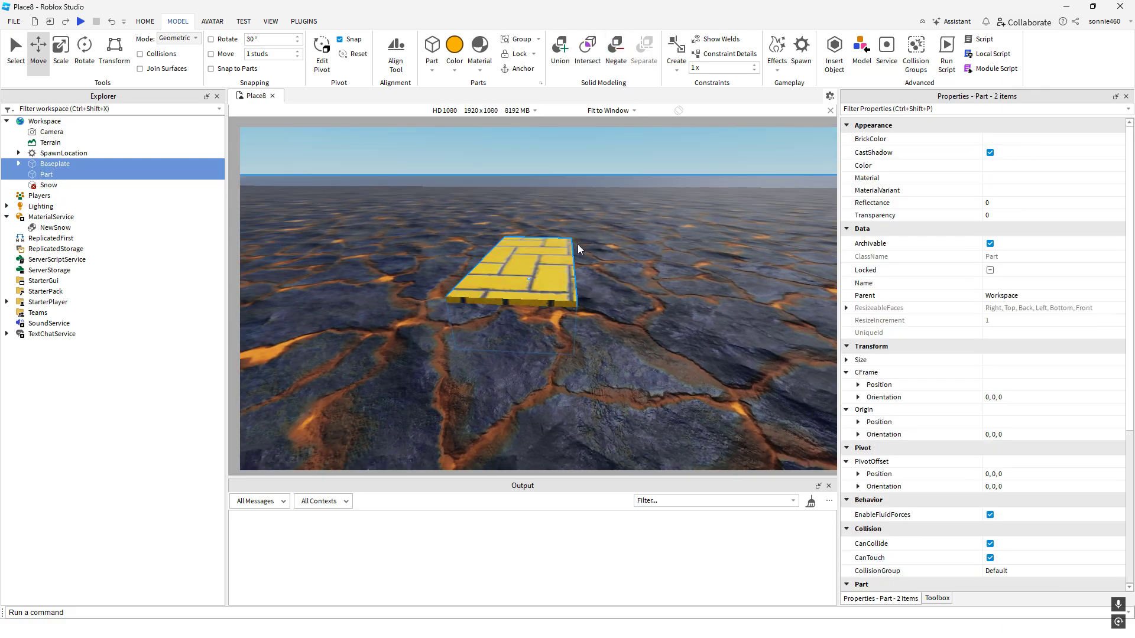
# Select only the sunken block and scale it sideways to a width of about 5.77 studs
pyautogui.click(46, 176)
pyautogui.click(46, 176)
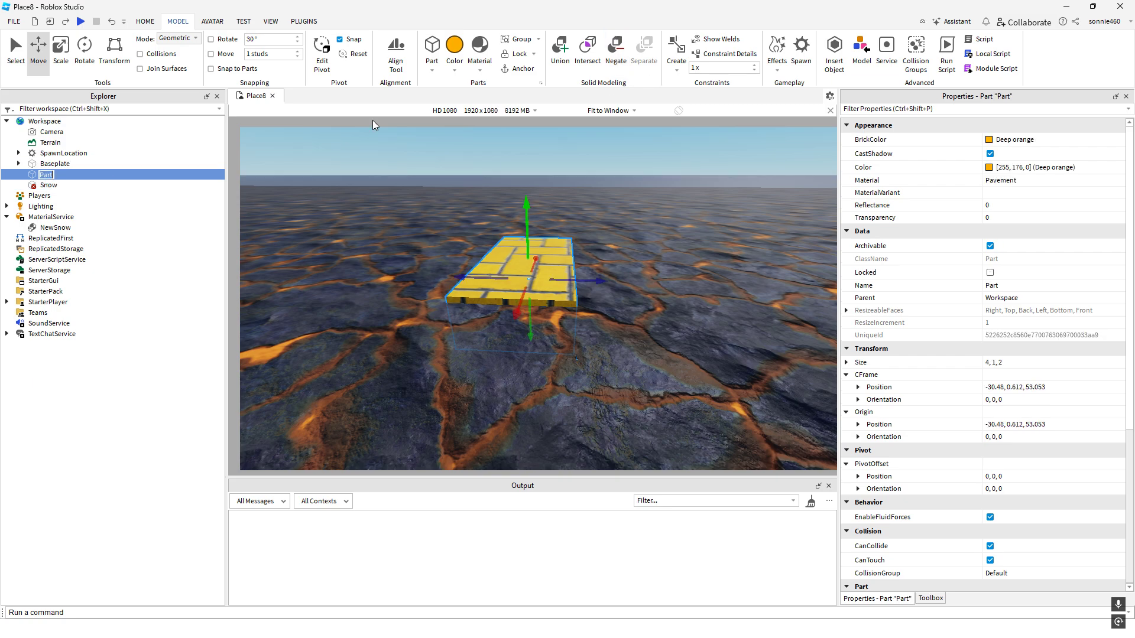
pyautogui.click(85, 50)
pyautogui.click(67, 51)
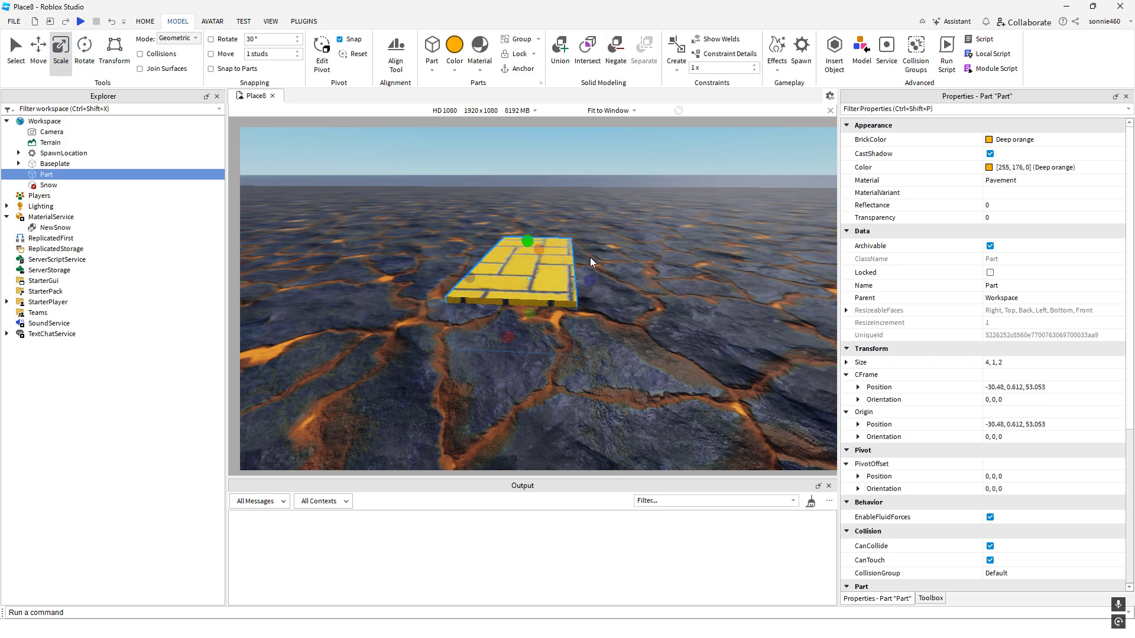
pyautogui.moveTo(589, 278); pyautogui.dragTo(689, 256)
pyautogui.moveTo(689, 256); pyautogui.dragTo(565, 108, button='right')
# Negate the widened block and view the negative part from several angles
pyautogui.click(615, 50)
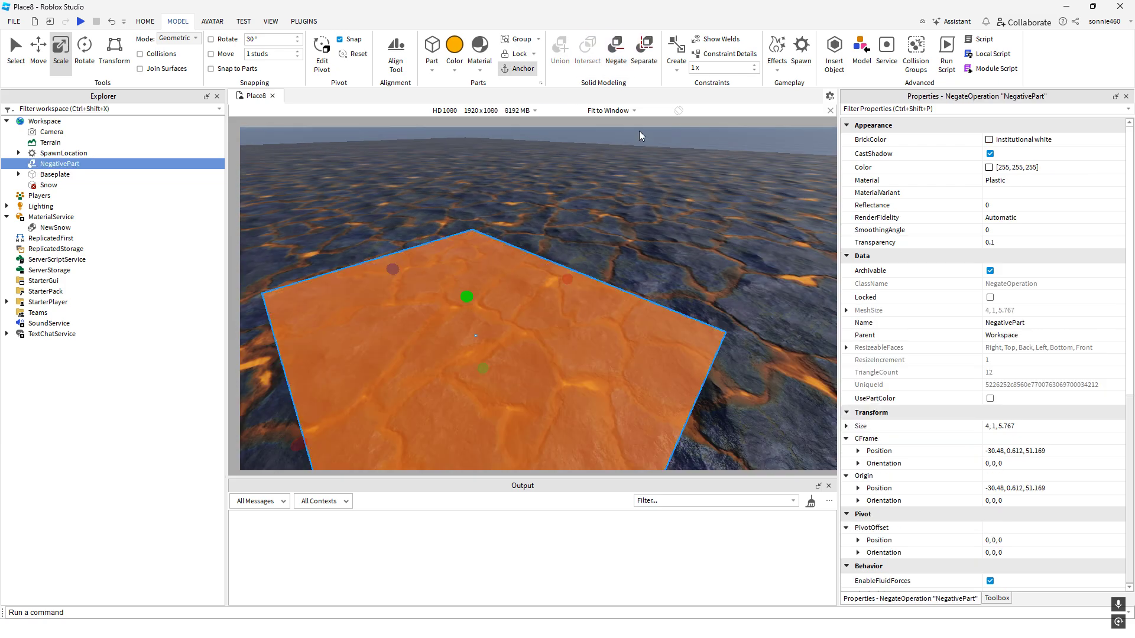
pyautogui.click(727, 236)
pyautogui.scroll(3, 726, 236)
pyautogui.scroll(-5, 725, 236)
pyautogui.moveTo(725, 236); pyautogui.dragTo(614, 158, button='right')
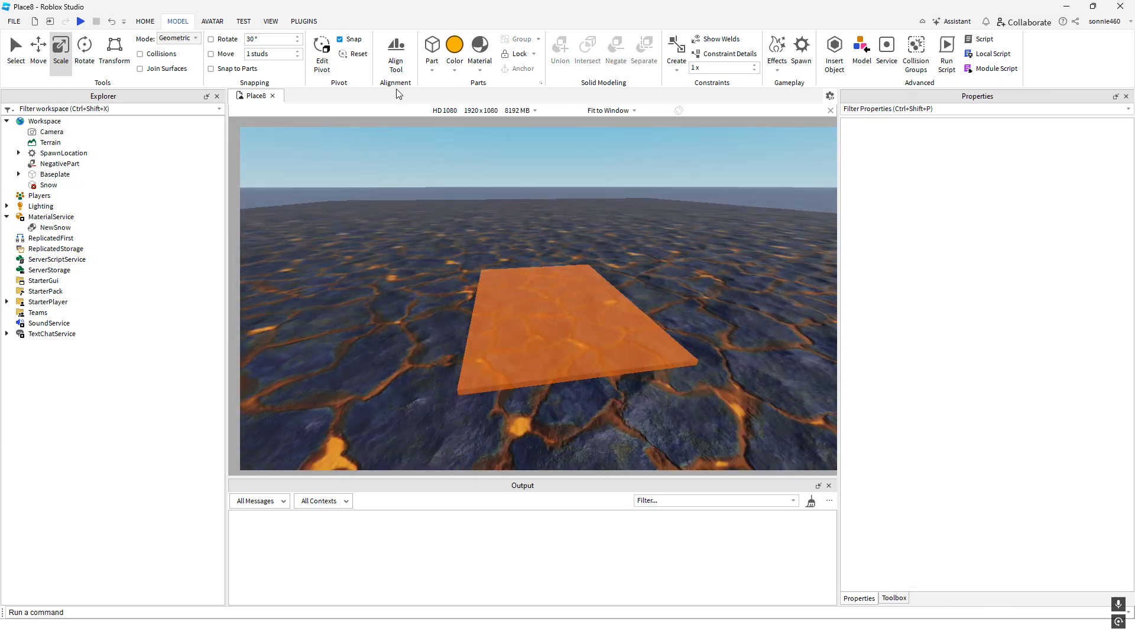
# Run the simulation briefly to check how the negative part behaves, and stop it
pyautogui.click(145, 21)
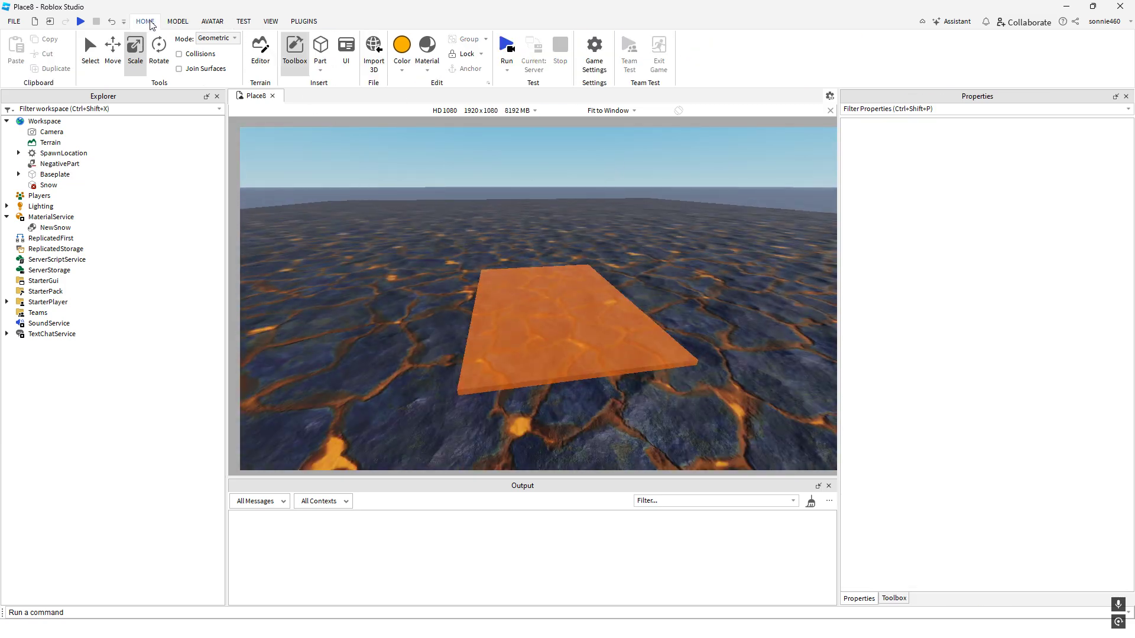
pyautogui.click(509, 47)
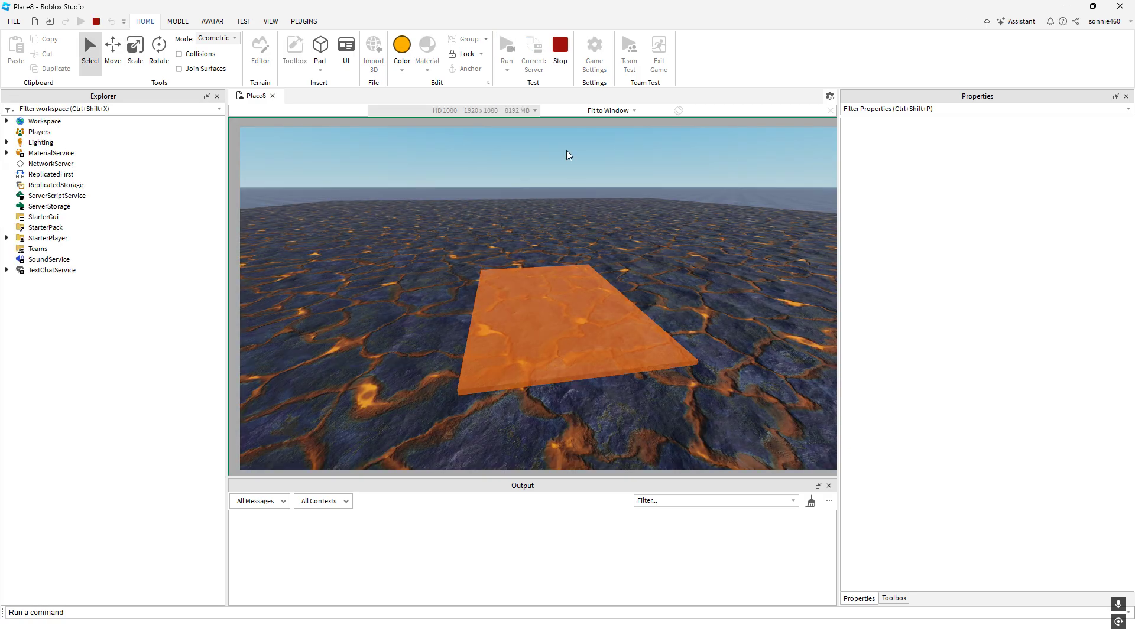
pyautogui.click(560, 45)
# Playtest from the current location, walk the character over the negative part to check its collision, and stop the test
pyautogui.click(507, 69)
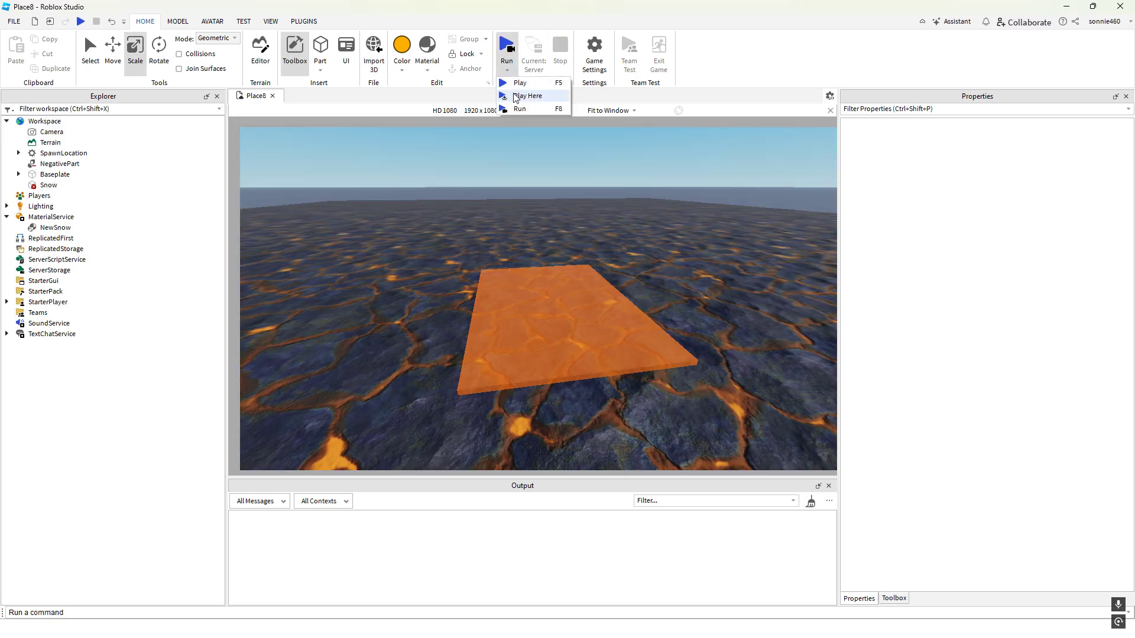
pyautogui.click(528, 93)
pyautogui.moveTo(699, 238); pyautogui.dragTo(699, 239, button='right')
pyautogui.press('w')
pyautogui.press('shift')
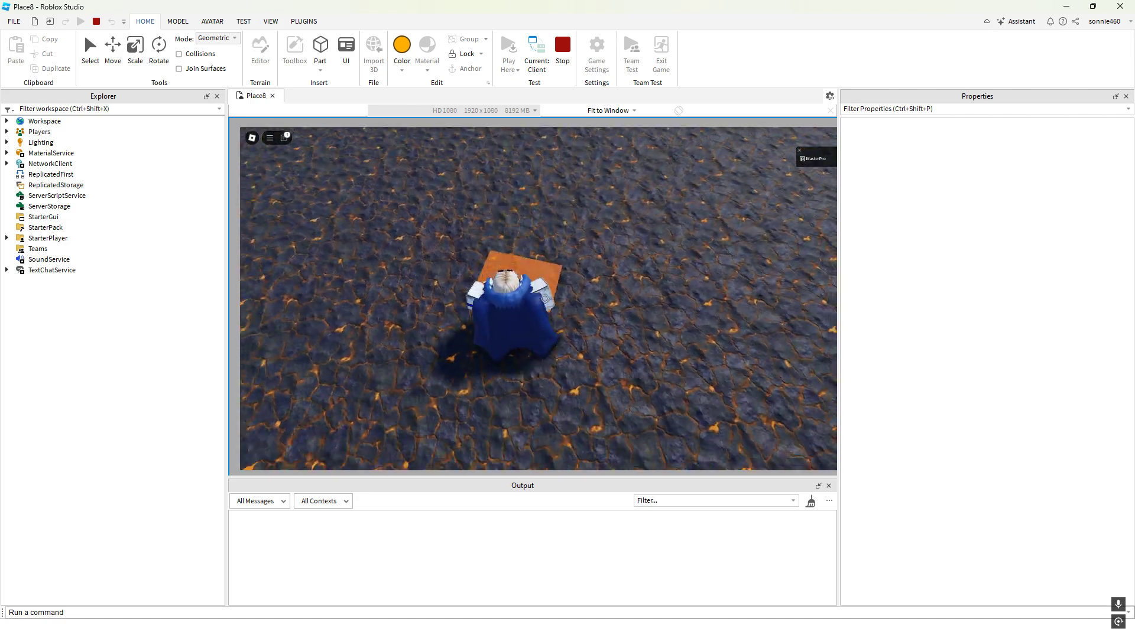
pyautogui.scroll(3, 544, 298)
pyautogui.press('w')
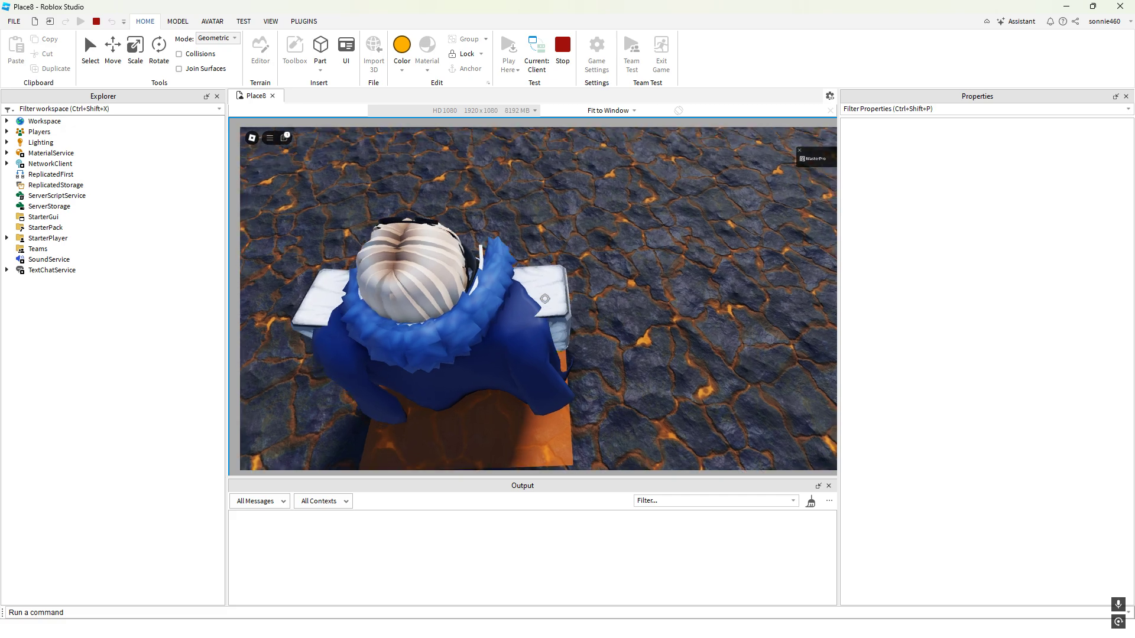
pyautogui.scroll(-4, 545, 298)
pyautogui.press('s')
pyautogui.press('shift')
pyautogui.press('w')
pyautogui.click(566, 45)
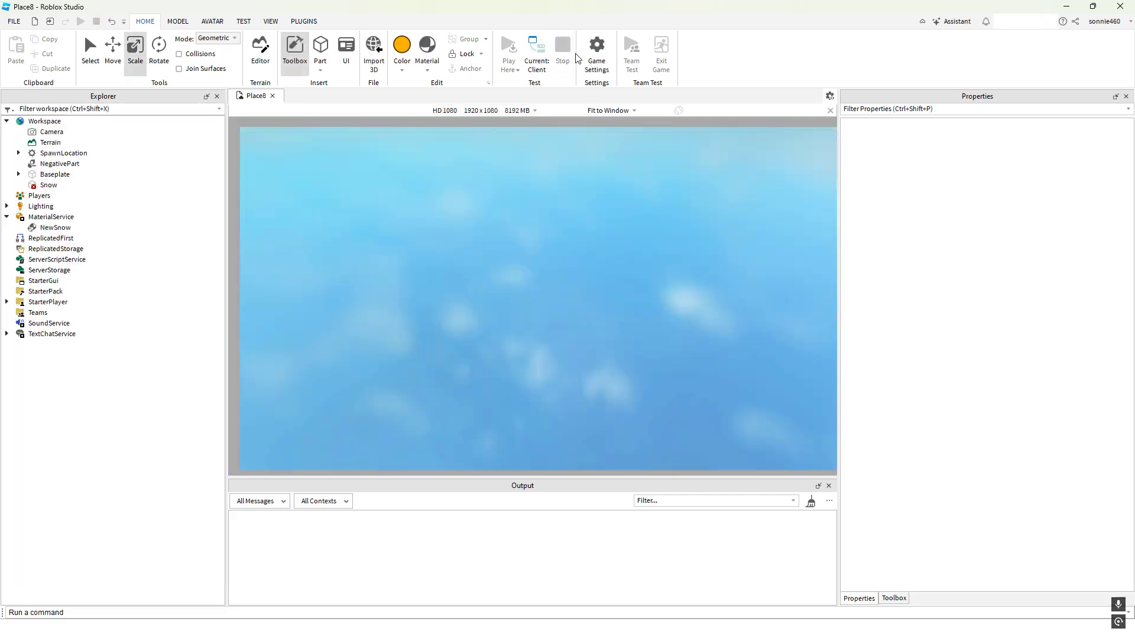
# Turn the negative part back into a regular block by applying Negate again
pyautogui.scroll(-2, 505, 303)
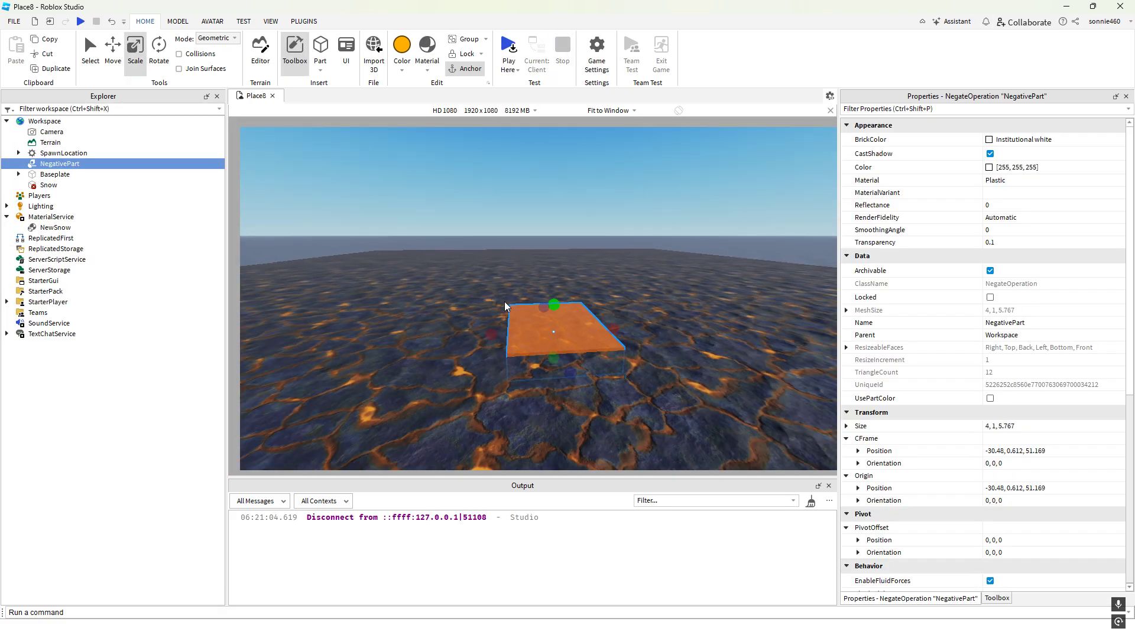
pyautogui.moveTo(506, 306); pyautogui.dragTo(505, 300, button='right')
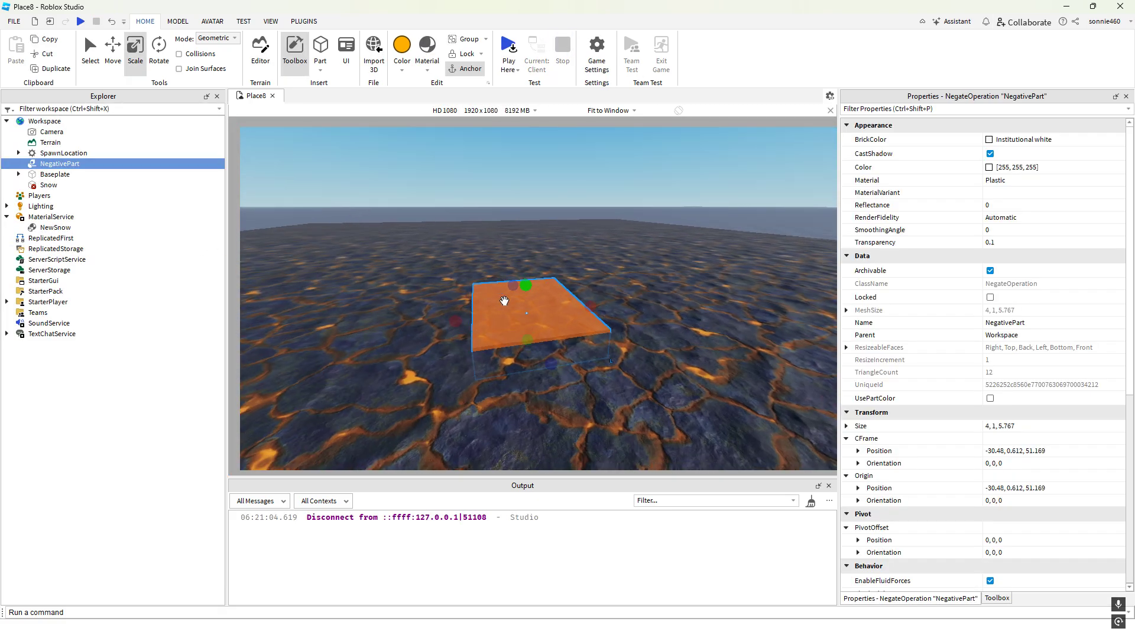
pyautogui.click(178, 21)
pyautogui.moveTo(646, 210); pyautogui.dragTo(648, 209, button='right')
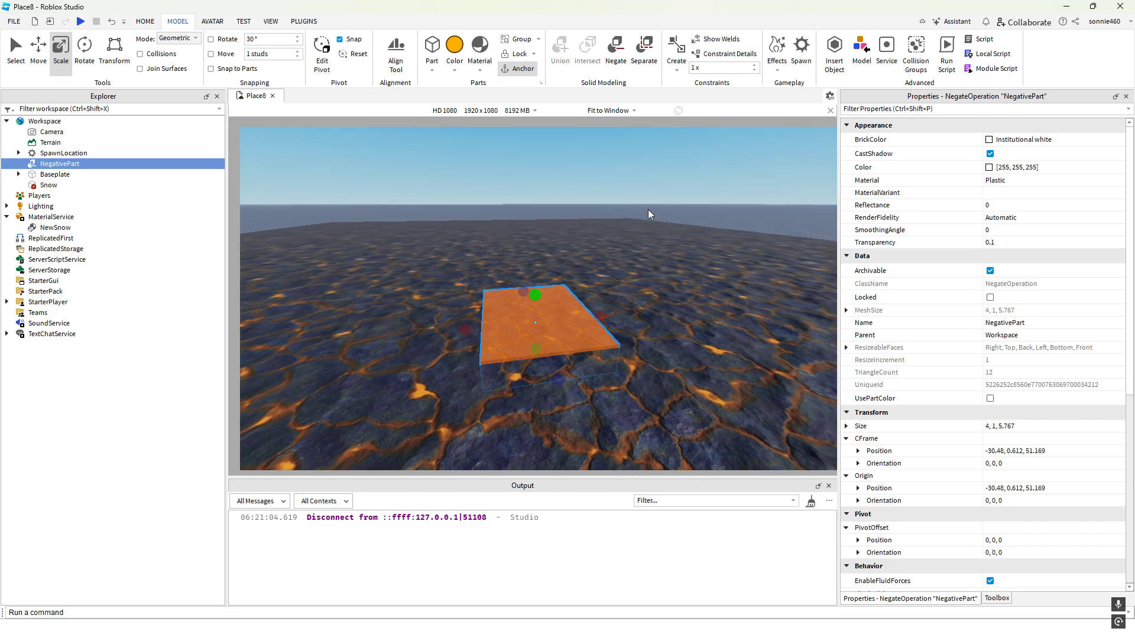
pyautogui.click(391, 253)
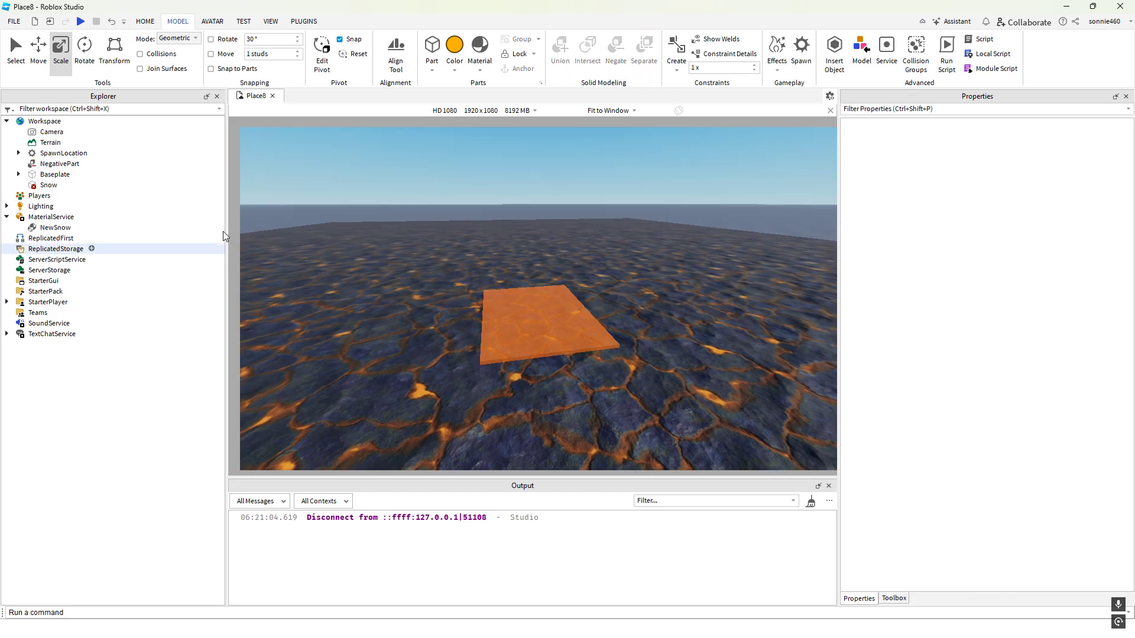
pyautogui.click(491, 319)
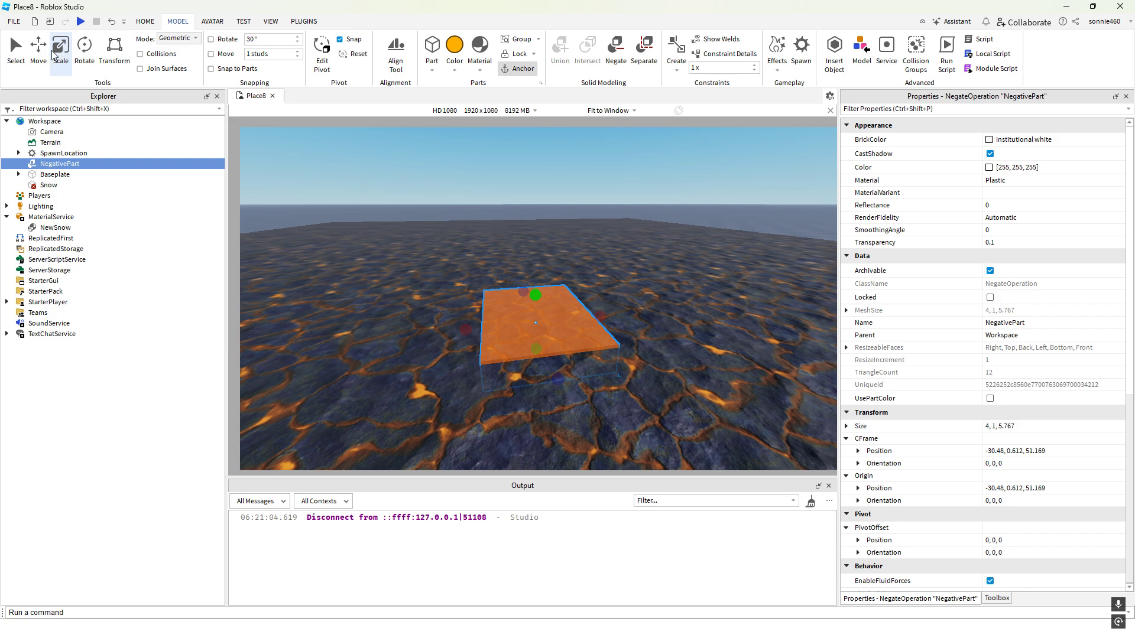
pyautogui.click(613, 56)
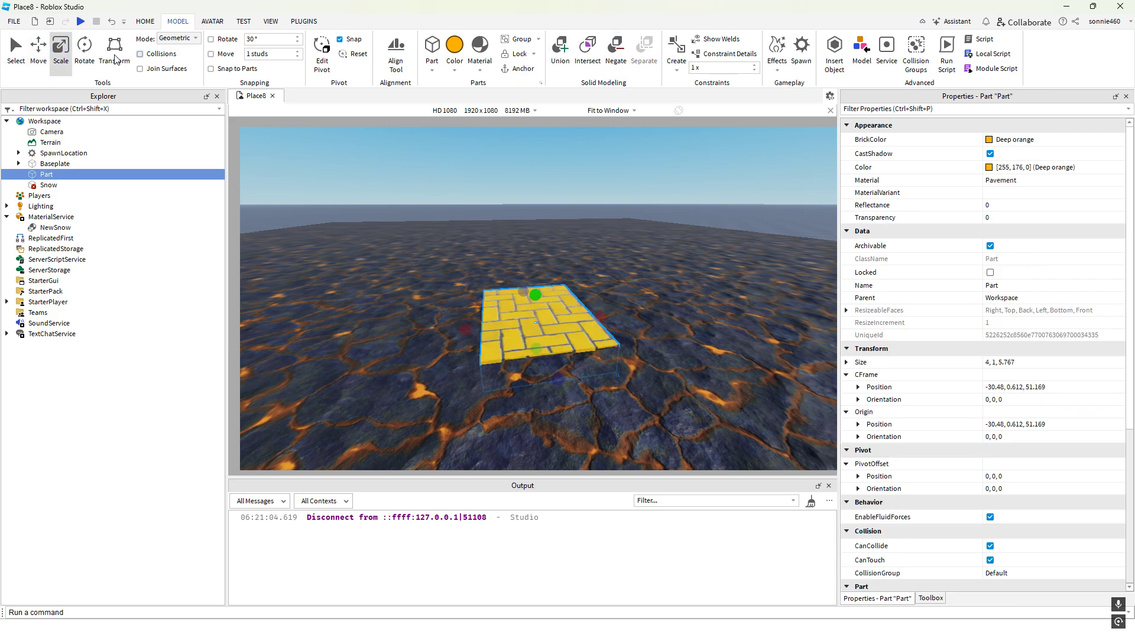
# Raise the block about 2.5 studs above the baseplate, duplicate it, and slide the copy about 3.9 studs along the X axis
pyautogui.hotkey('ctrl', '2')
pyautogui.moveTo(536, 273); pyautogui.dragTo(540, 210)
pyautogui.hotkey('ctrl', 'd')
pyautogui.moveTo(585, 262); pyautogui.dragTo(481, 267)
pyautogui.moveTo(532, 265); pyautogui.dragTo(552, 283, button='right')
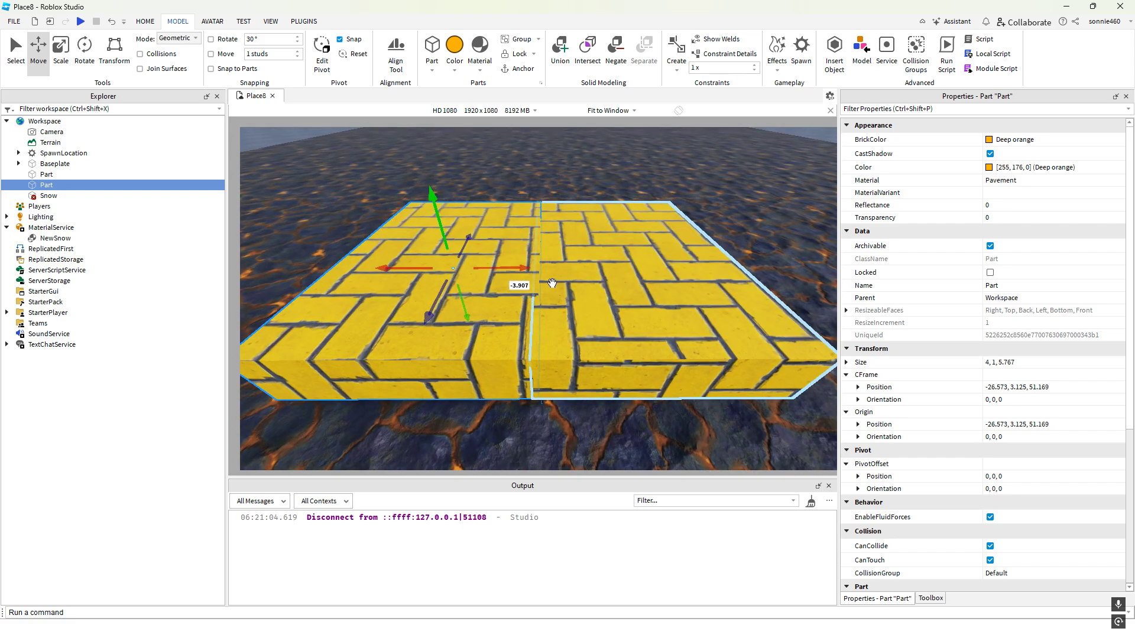
# Union the two adjoining blocks and separate the result back into its original parts
pyautogui.keyDown('ctrl'); pyautogui.click(627, 236); pyautogui.keyUp('ctrl')
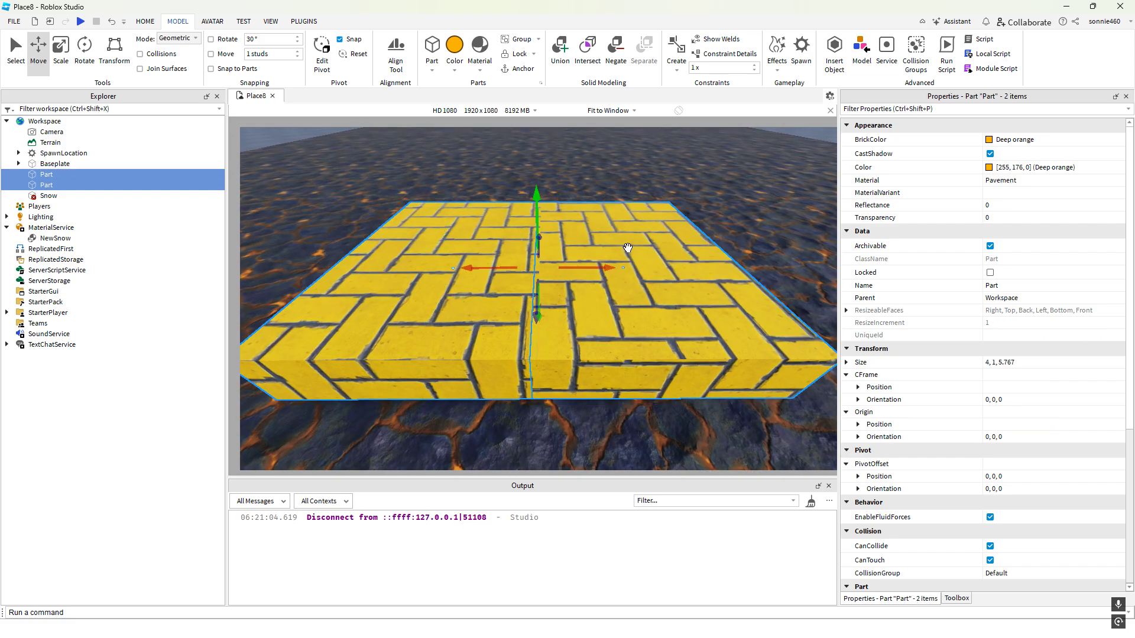
pyautogui.click(560, 47)
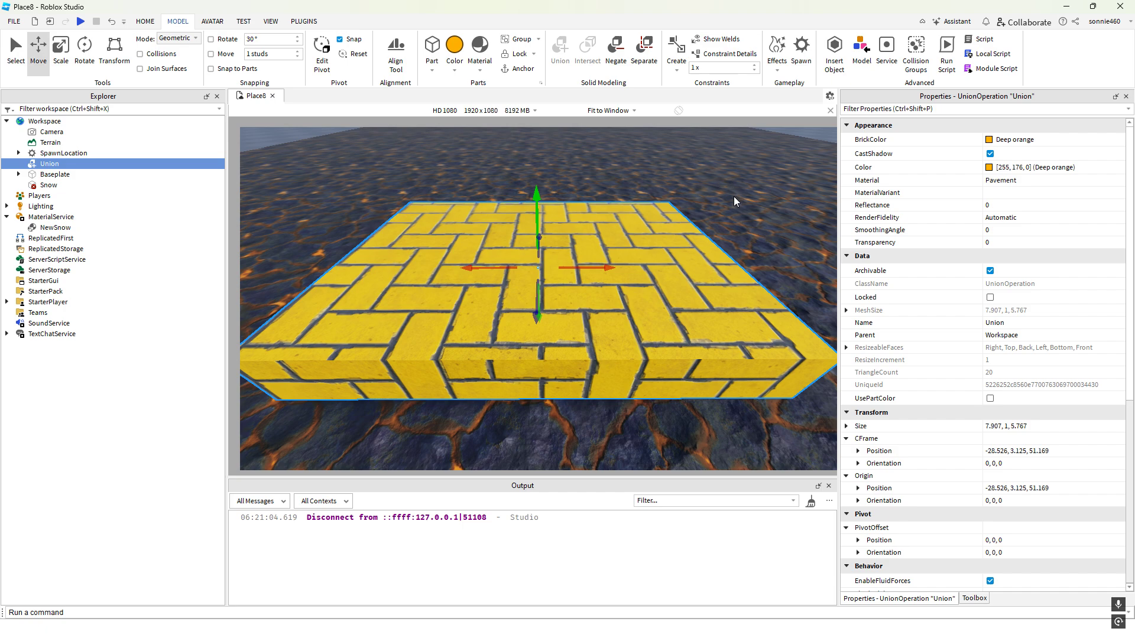
pyautogui.click(643, 49)
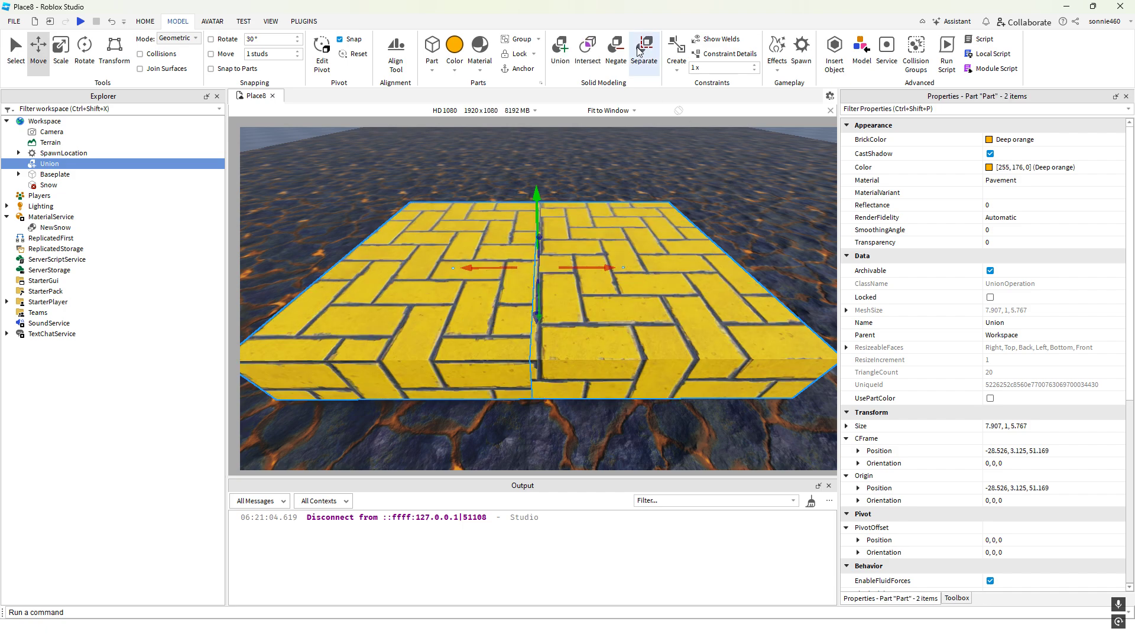
pyautogui.click(750, 225)
pyautogui.scroll(-2, 746, 221)
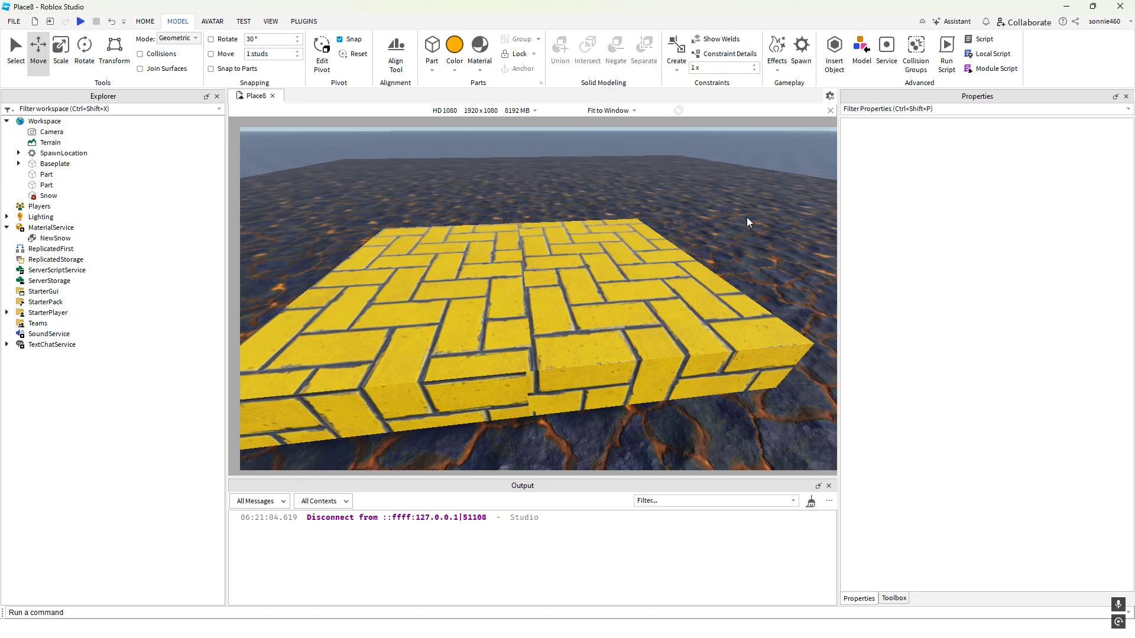
pyautogui.scroll(-2, 736, 158)
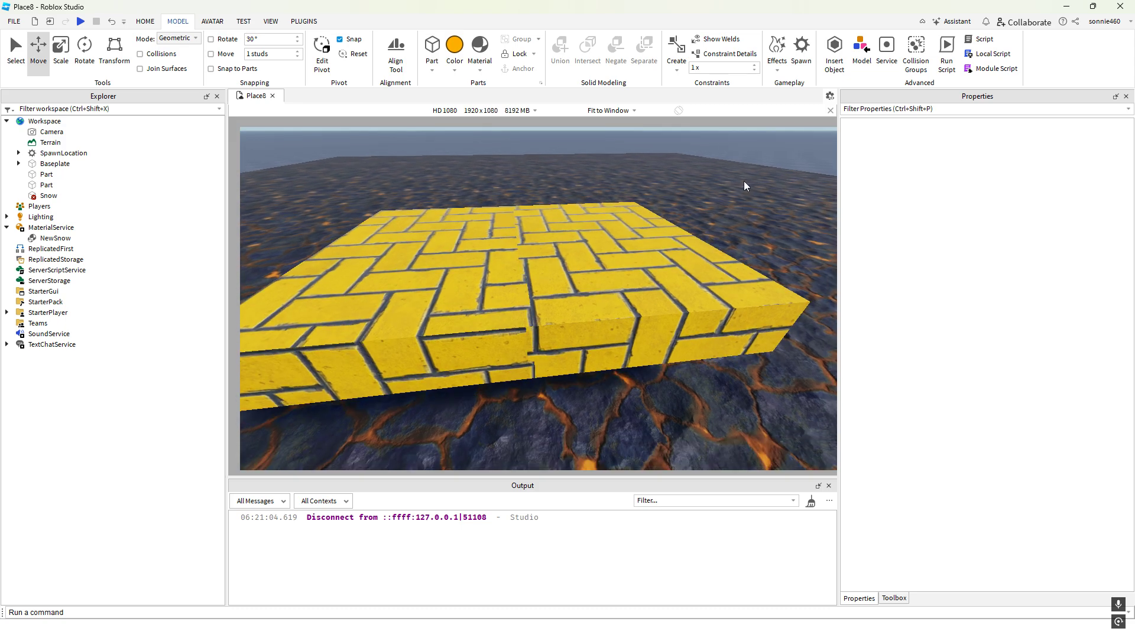